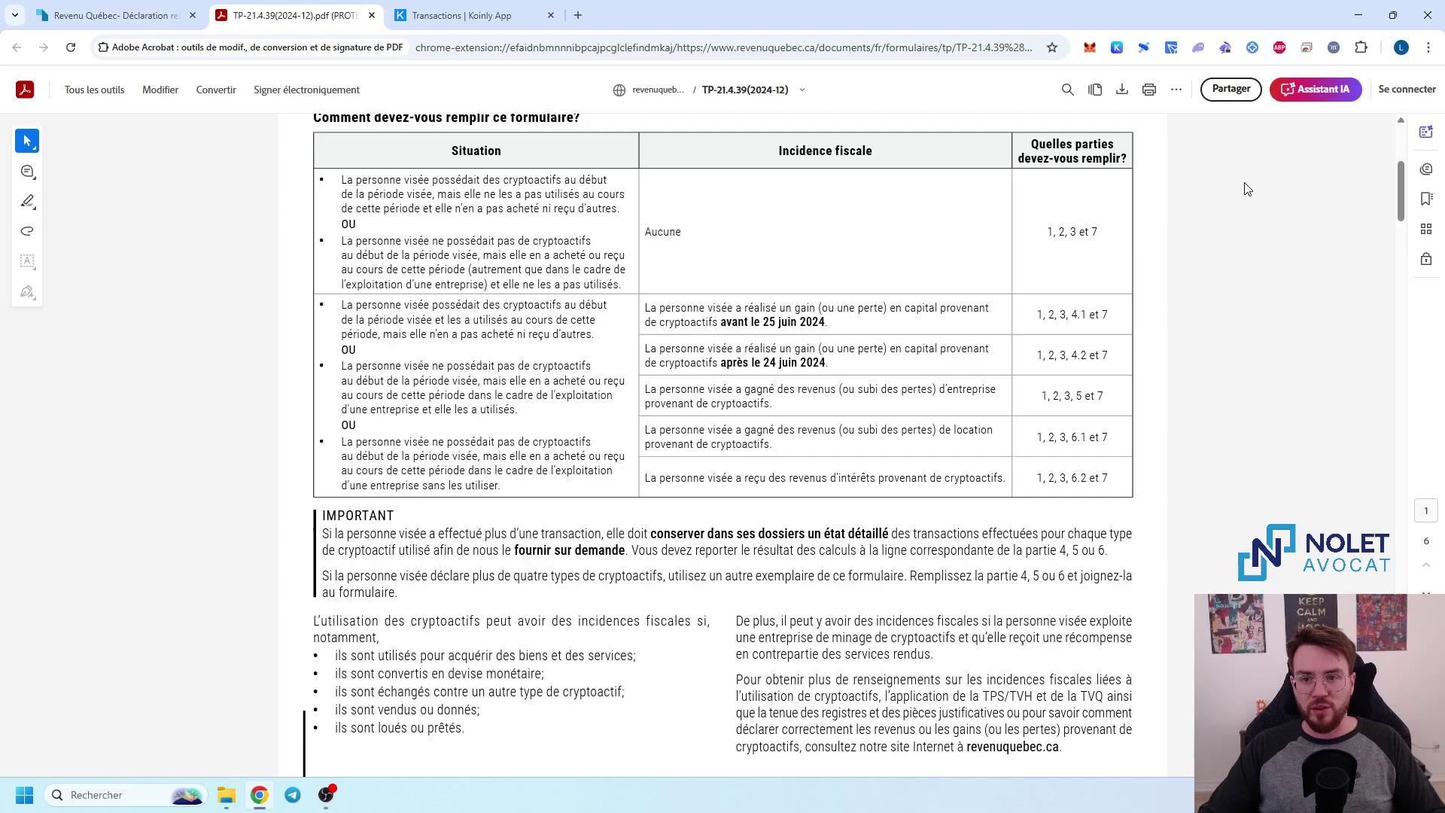
- Review form TP-21.4.39 from the introduction and the table of parts to complete through part 4.1 on capital gains before 25 June 2024
scroll(613, 275, up, 5)
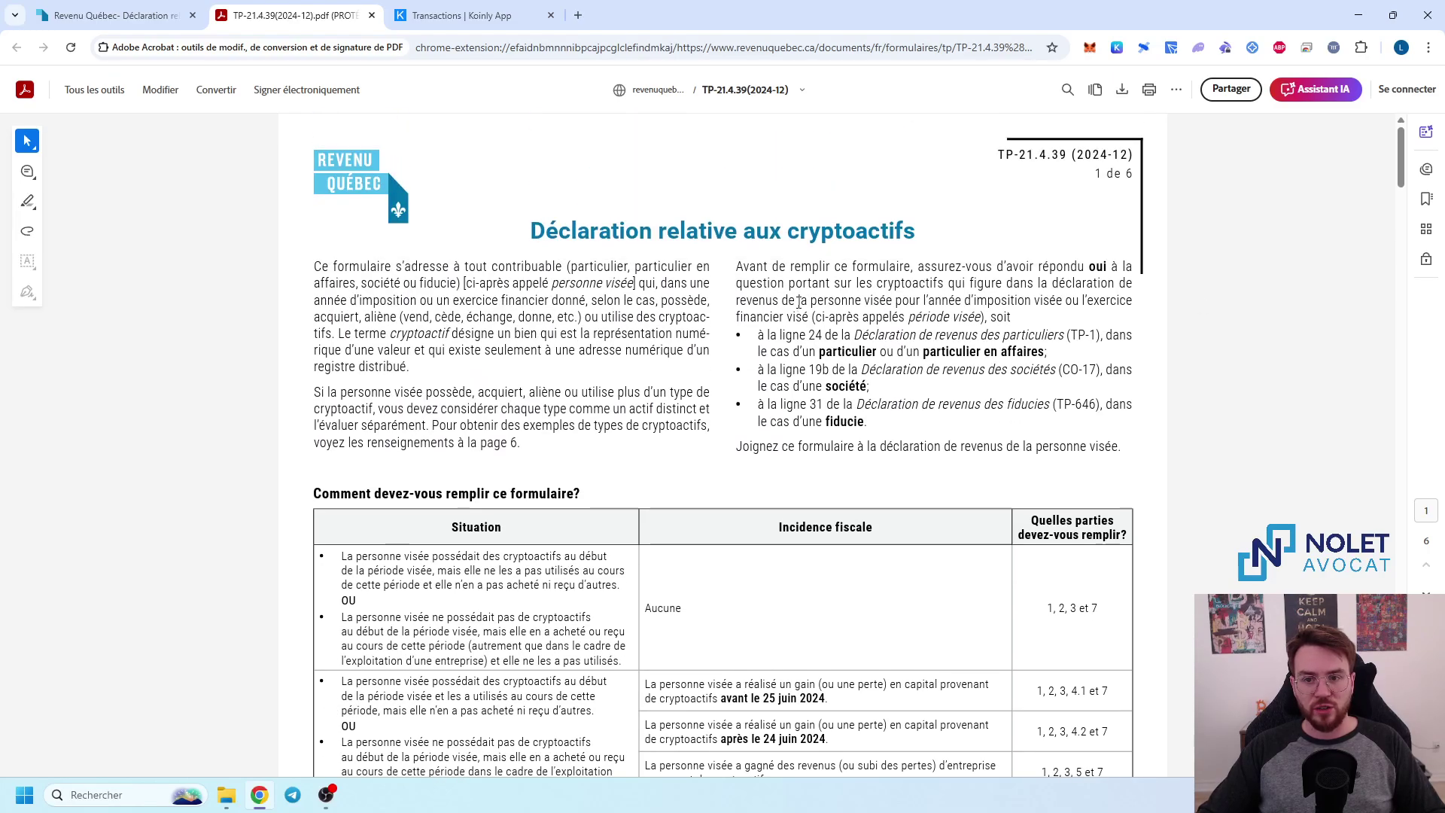
scroll(797, 305, down, 3)
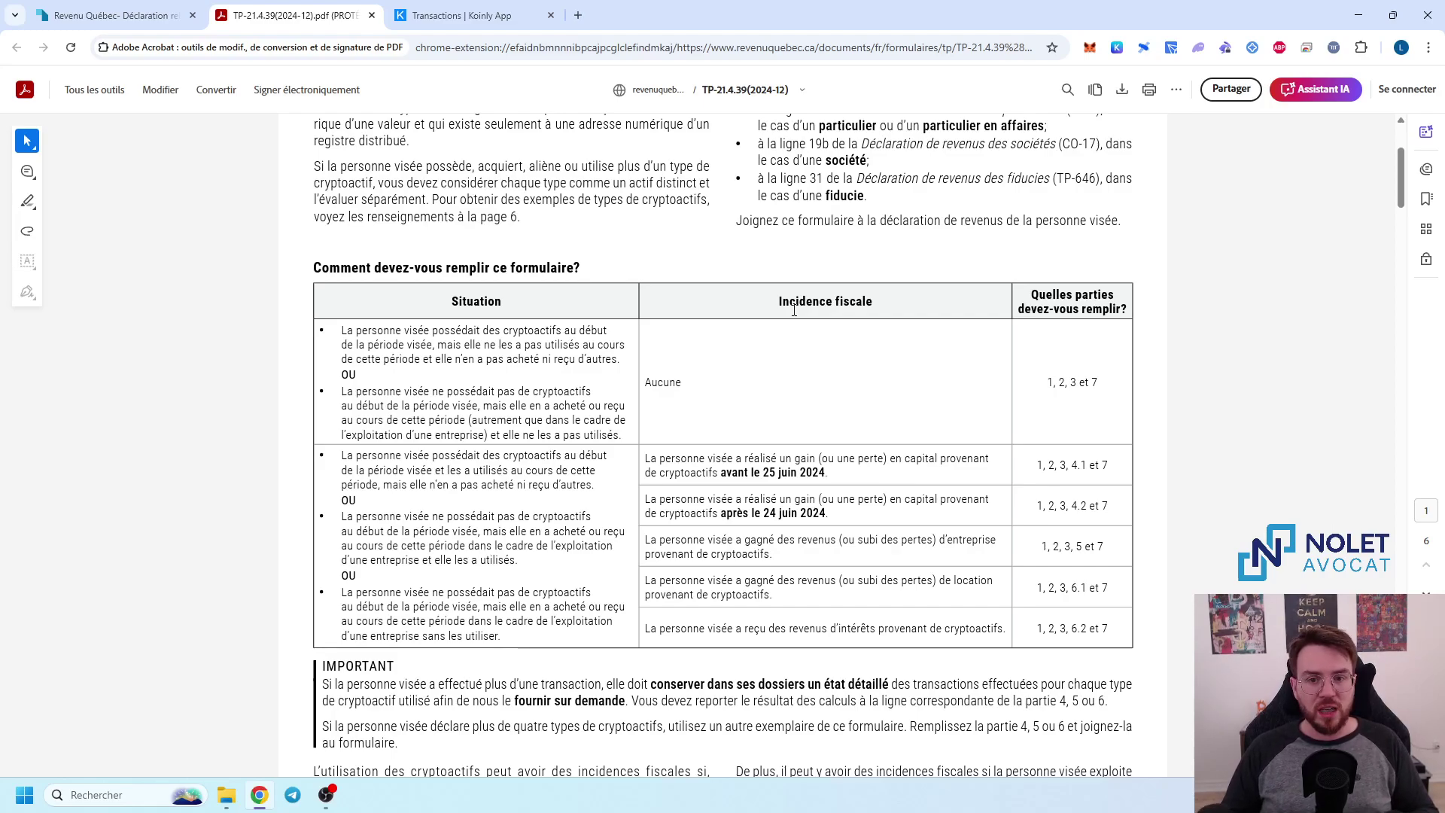
scroll(793, 310, up, 3)
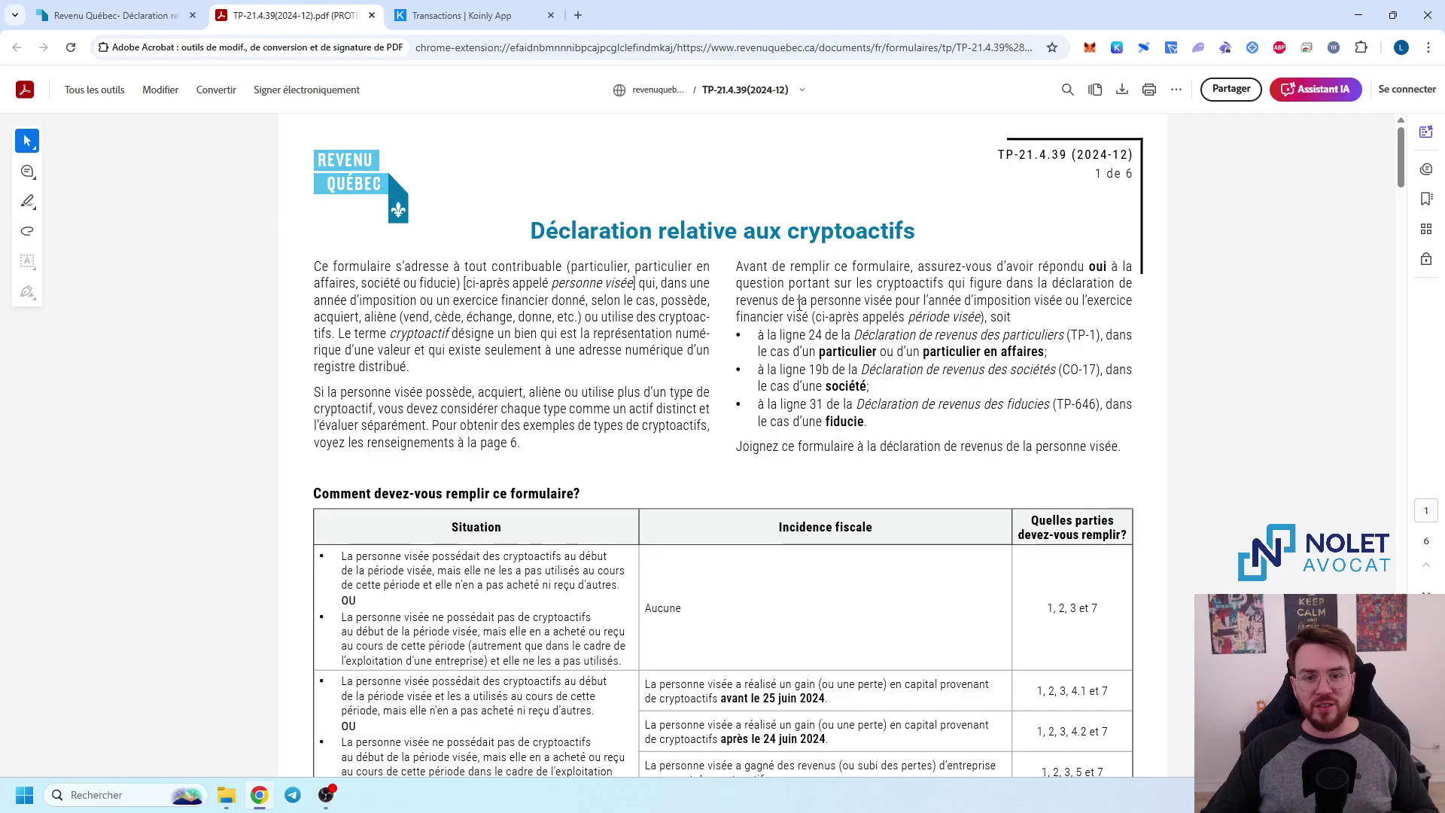
scroll(799, 304, down, 7)
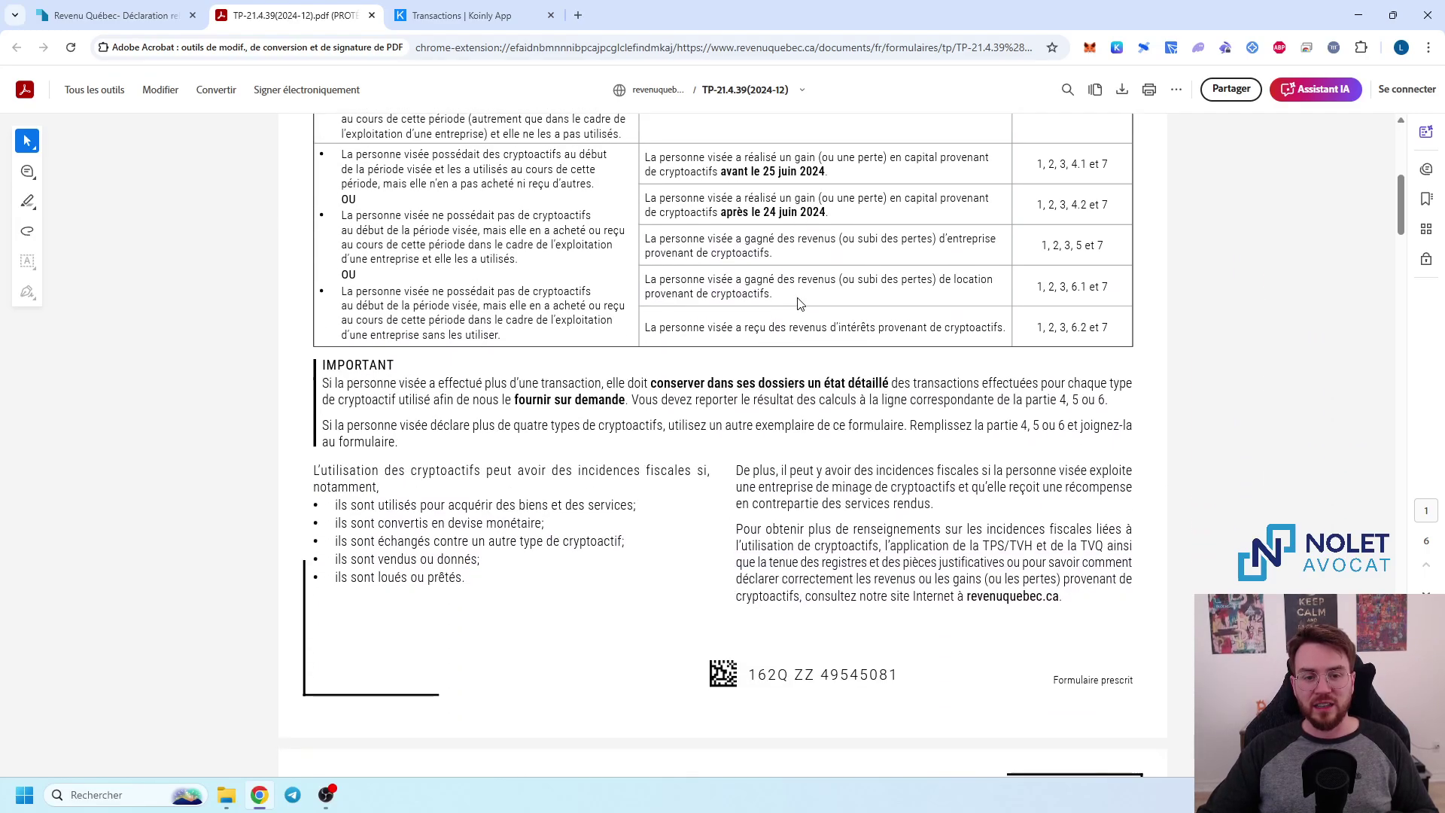
scroll(799, 304, down, 6)
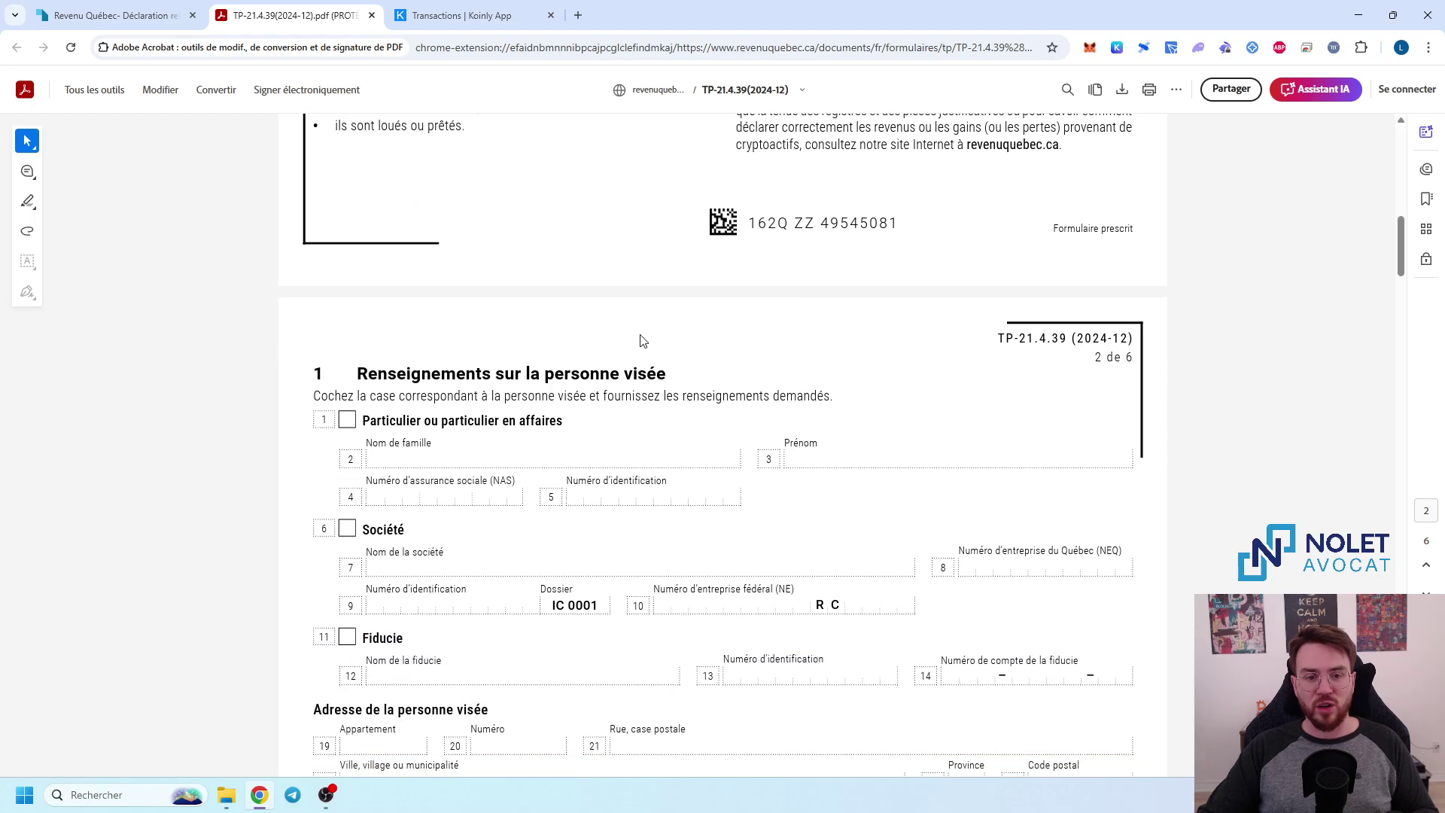
scroll(640, 339, down, 4)
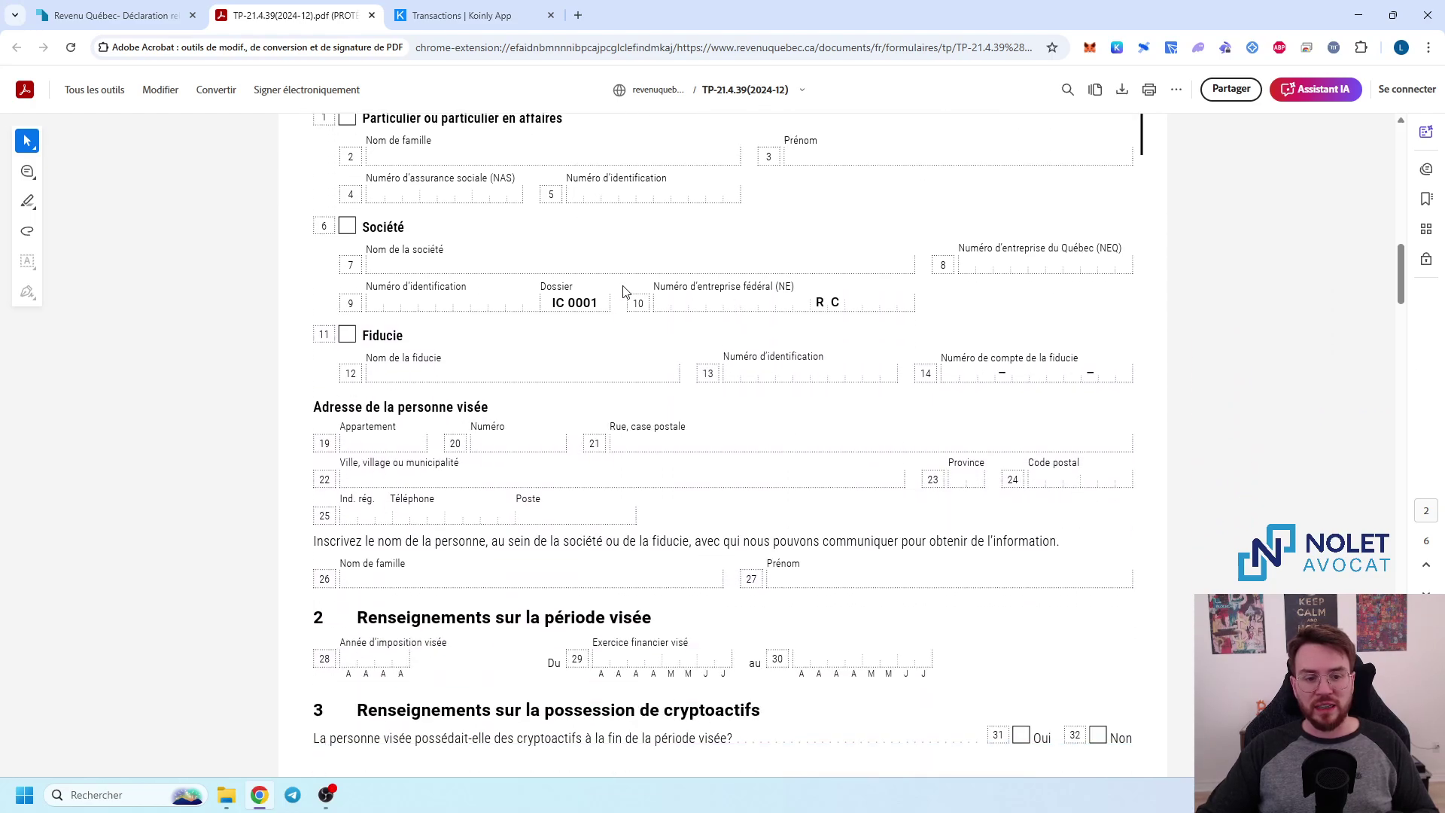
scroll(716, 459, down, 10)
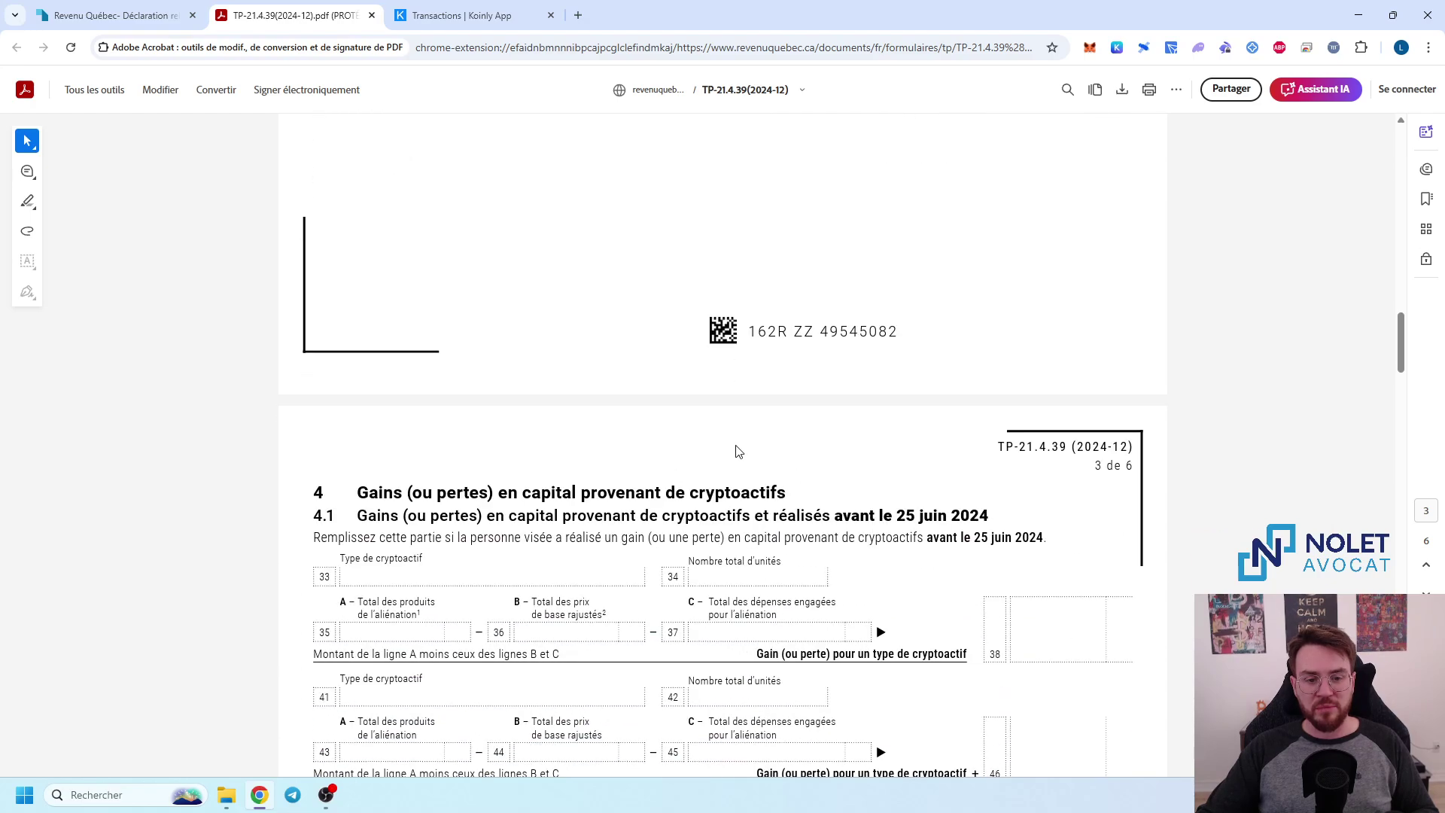
scroll(730, 421, down, 4)
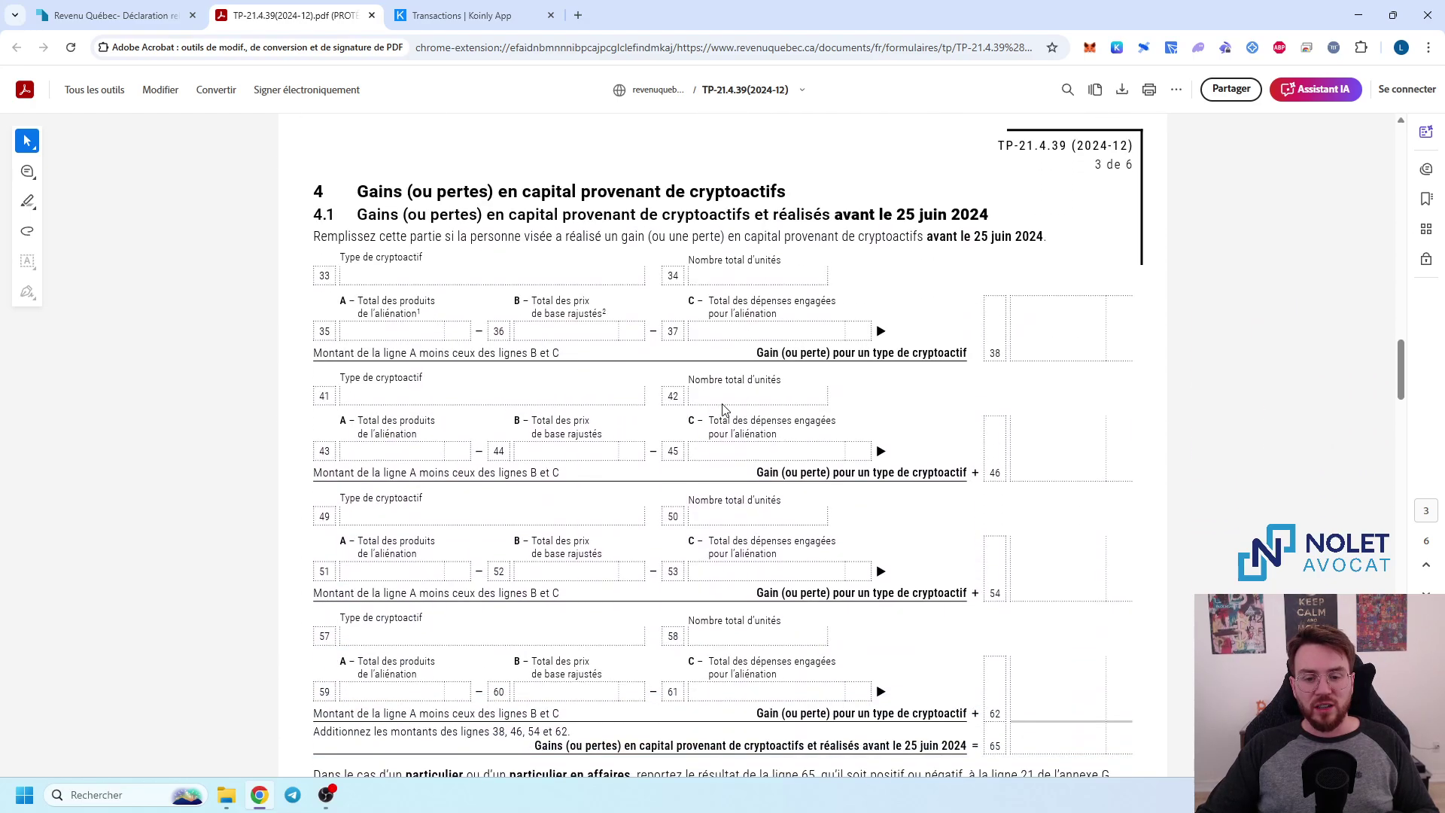
scroll(683, 423, down, 4)
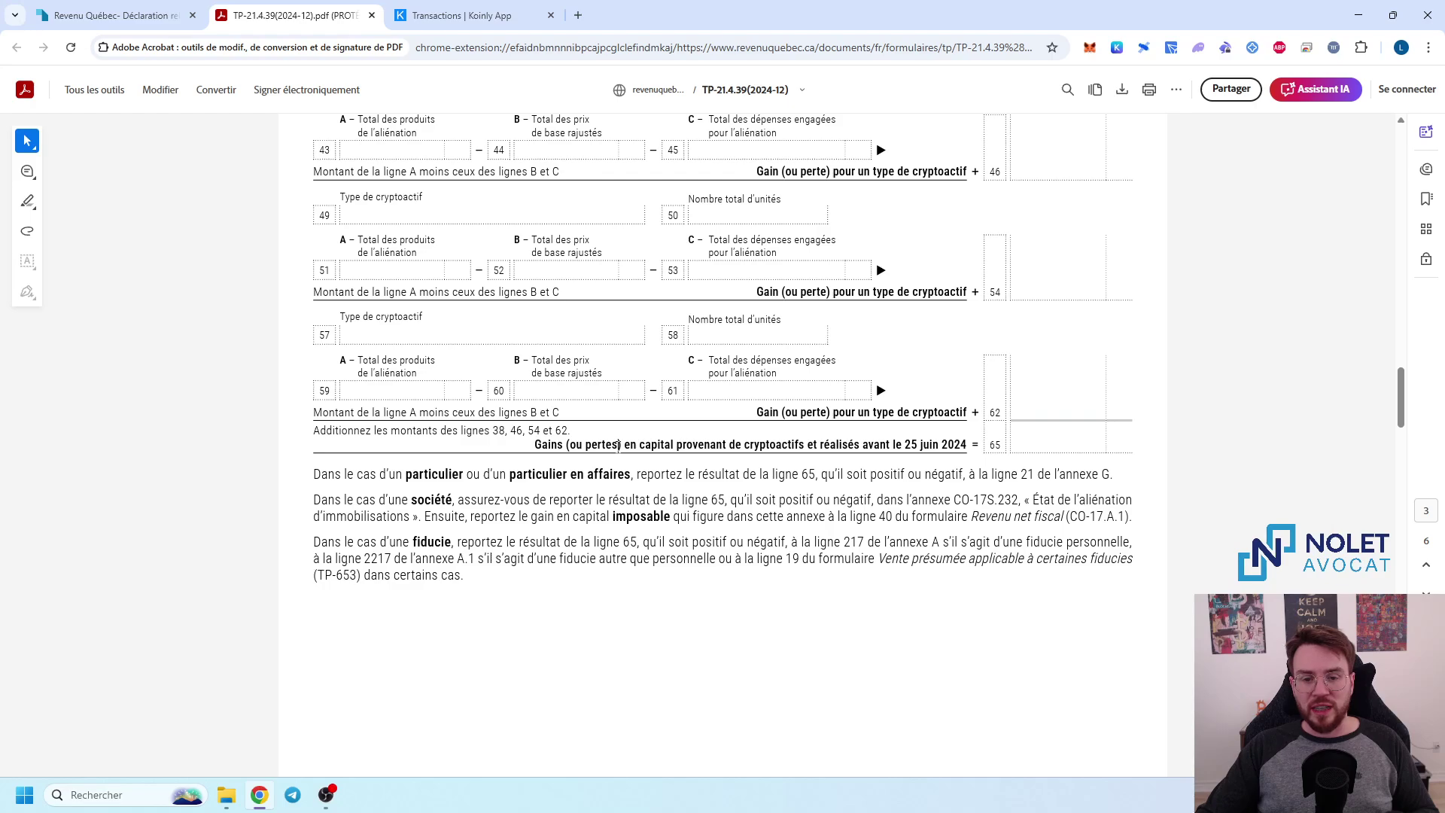
scroll(606, 451, up, 2)
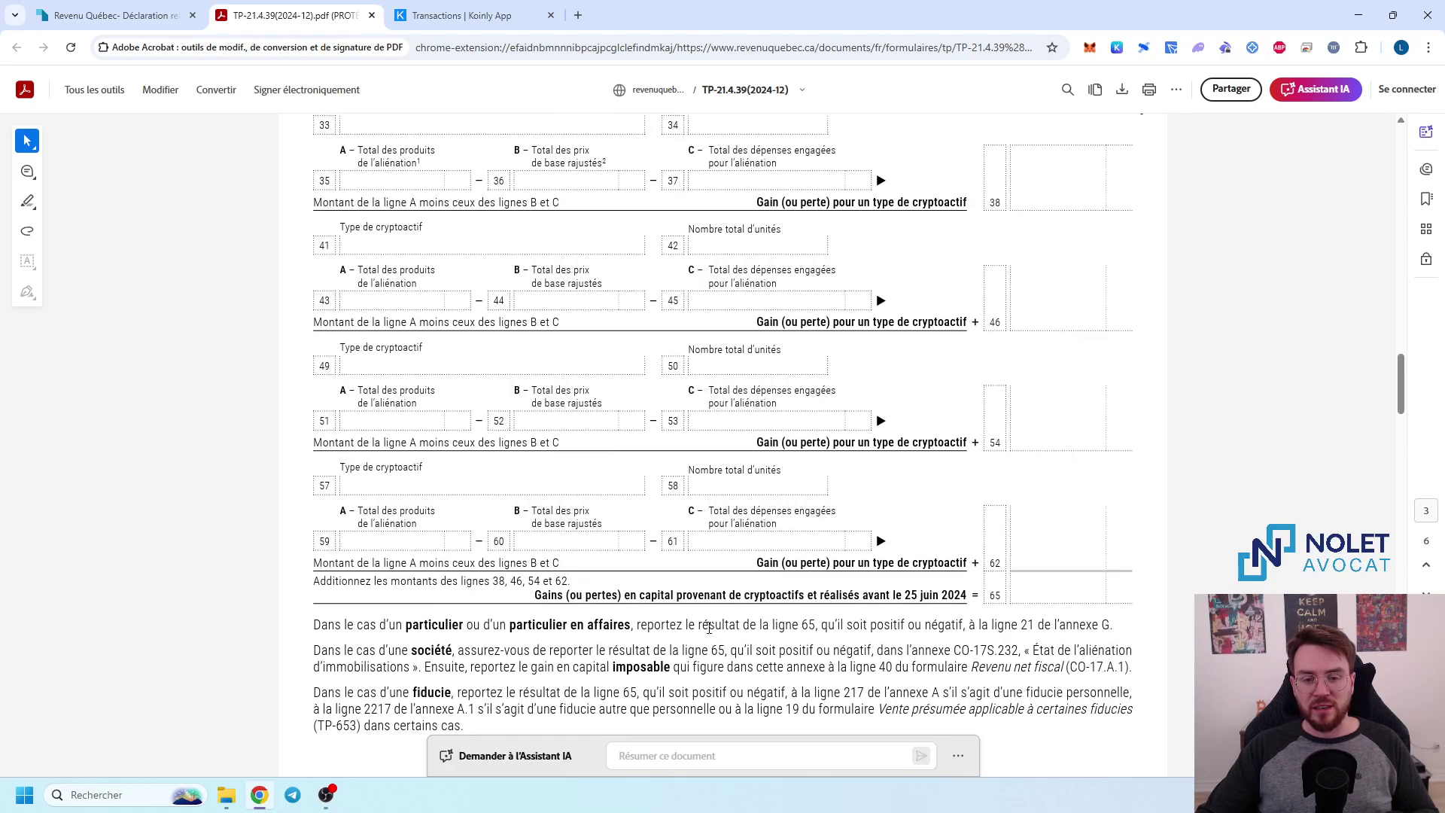
- Review the rest of the form, from part 4.2 on capital gains after 24 June 2024 to the part 7 signature and crypto-asset examples
scroll(1029, 593, down, 10)
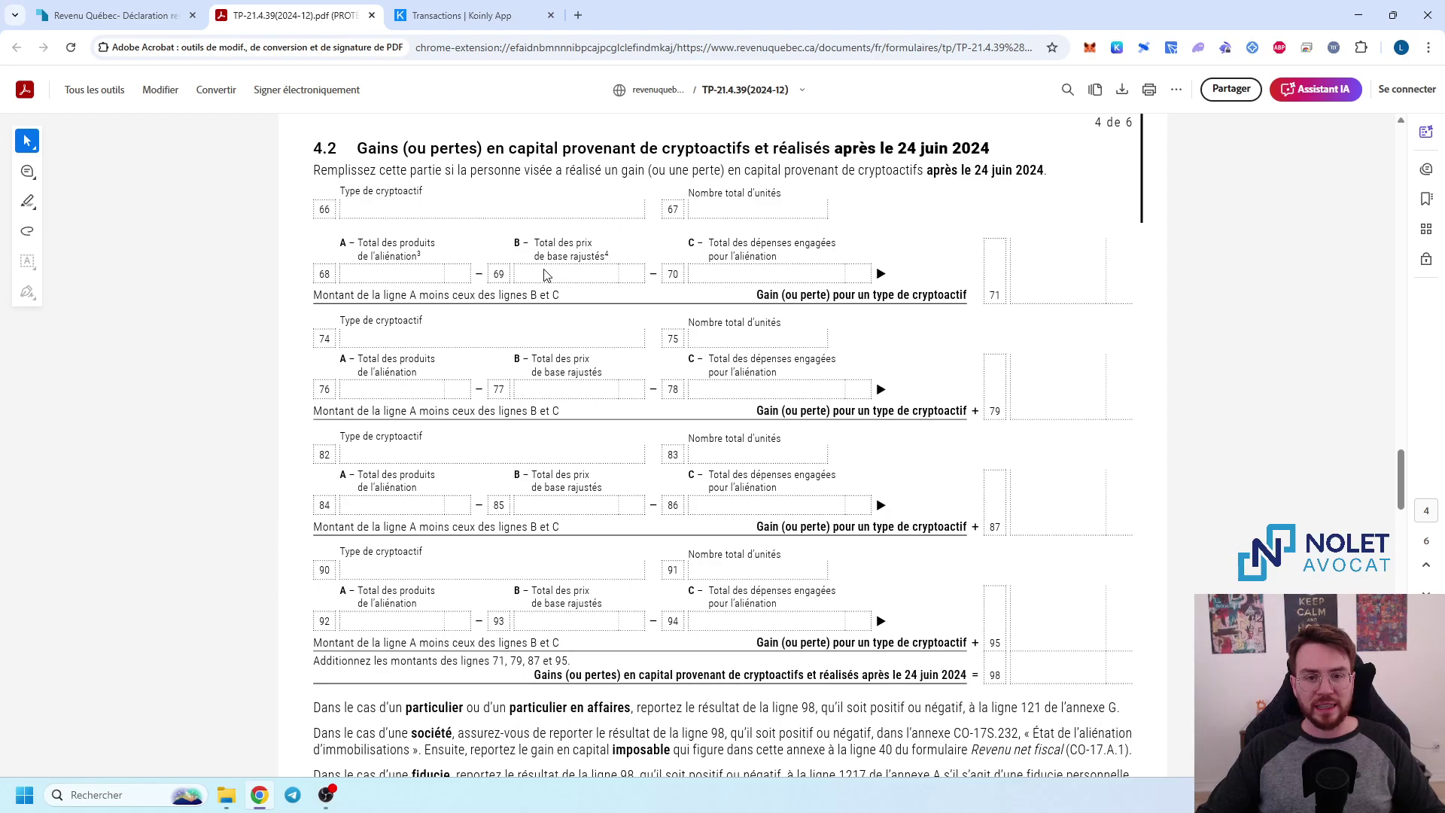
scroll(848, 519, down, 5)
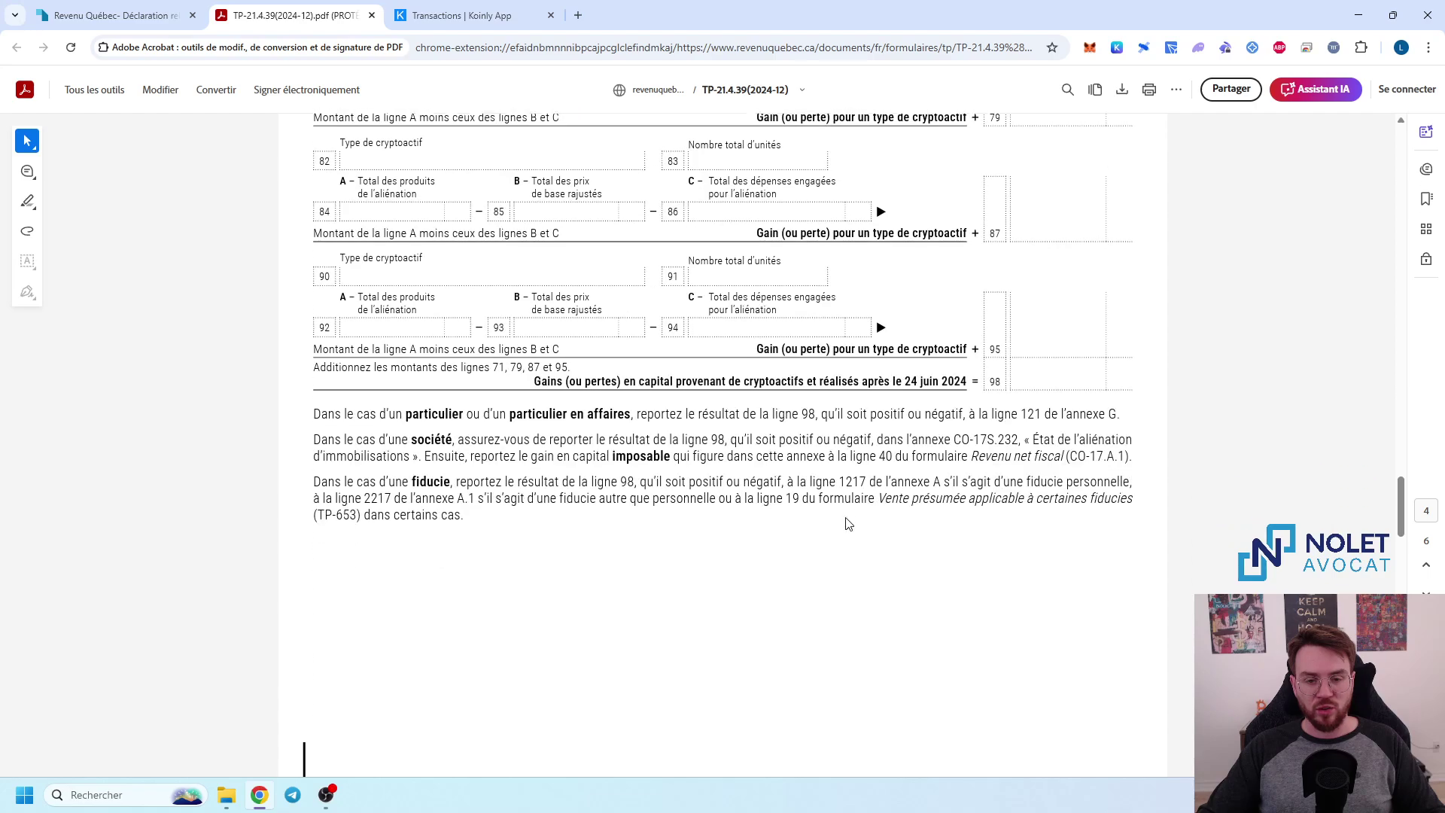
scroll(881, 519, down, 8)
scroll(1023, 524, down, 2)
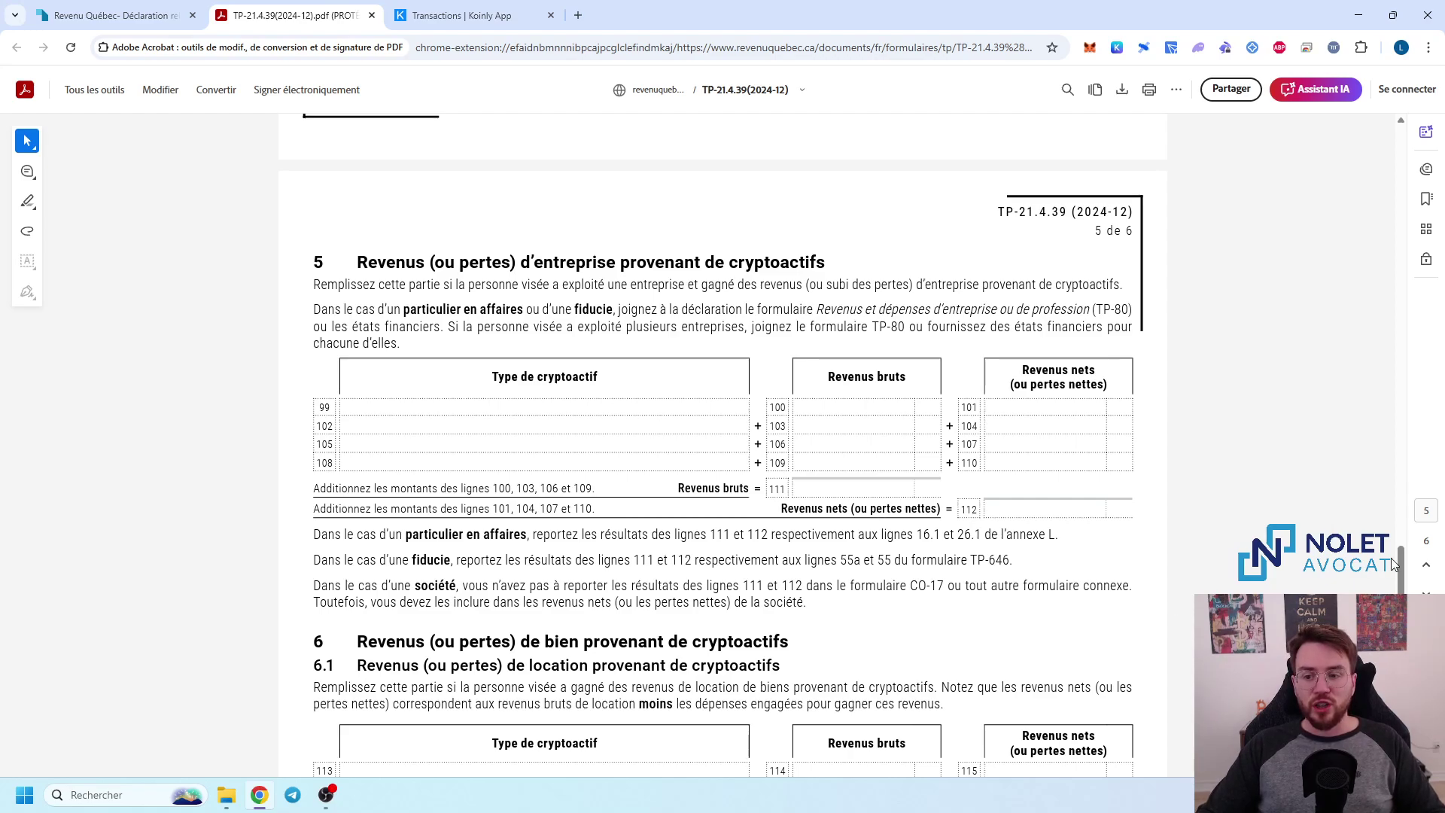
scroll(1394, 562, down, 5)
scroll(1142, 123, down, 10)
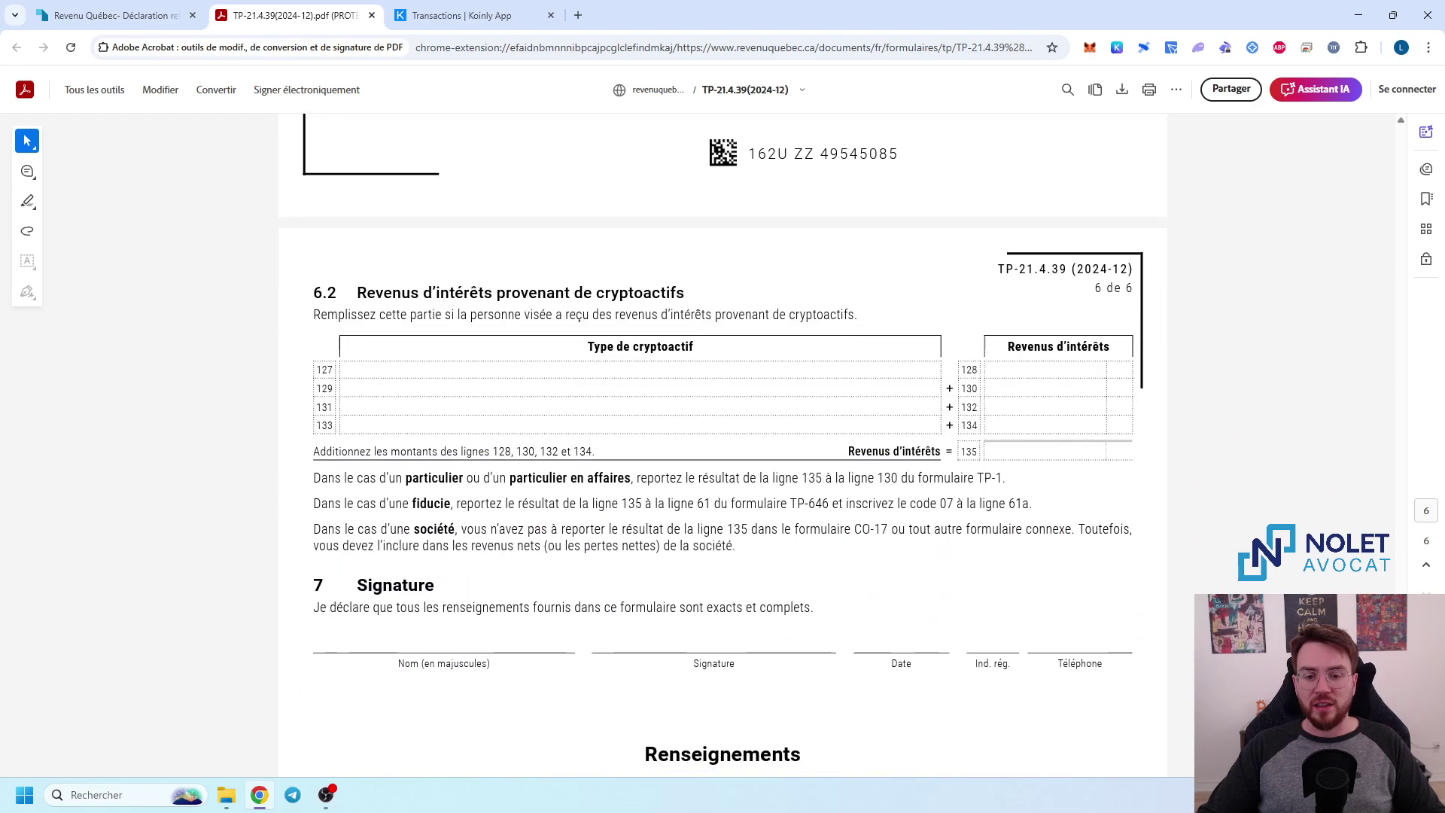
scroll(722, 451, up, 2)
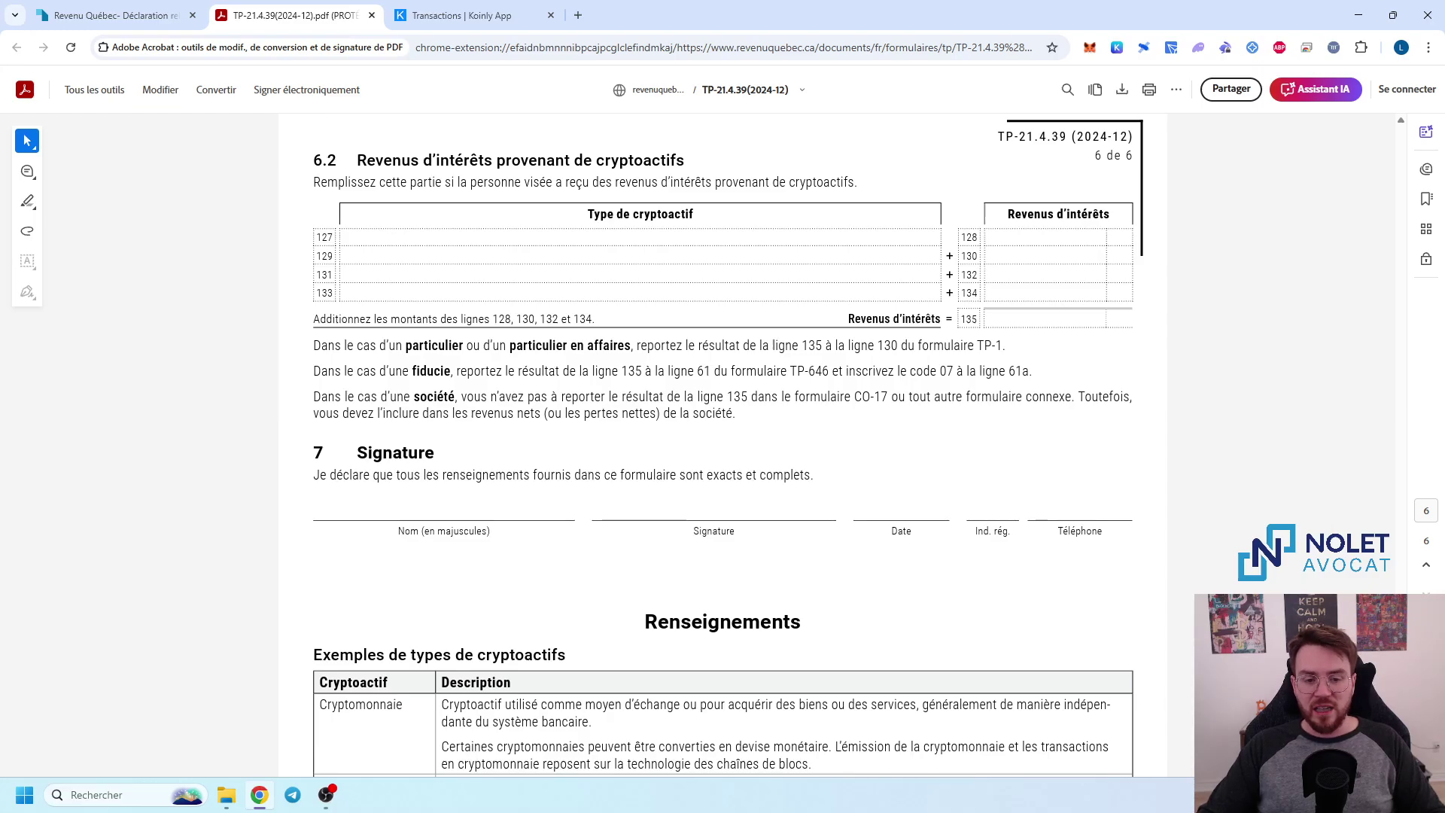
- Return to the form's first page and skim from the filing instructions to the capital gains lines in part 4.1
drag(1398, 714, 1399, 152)
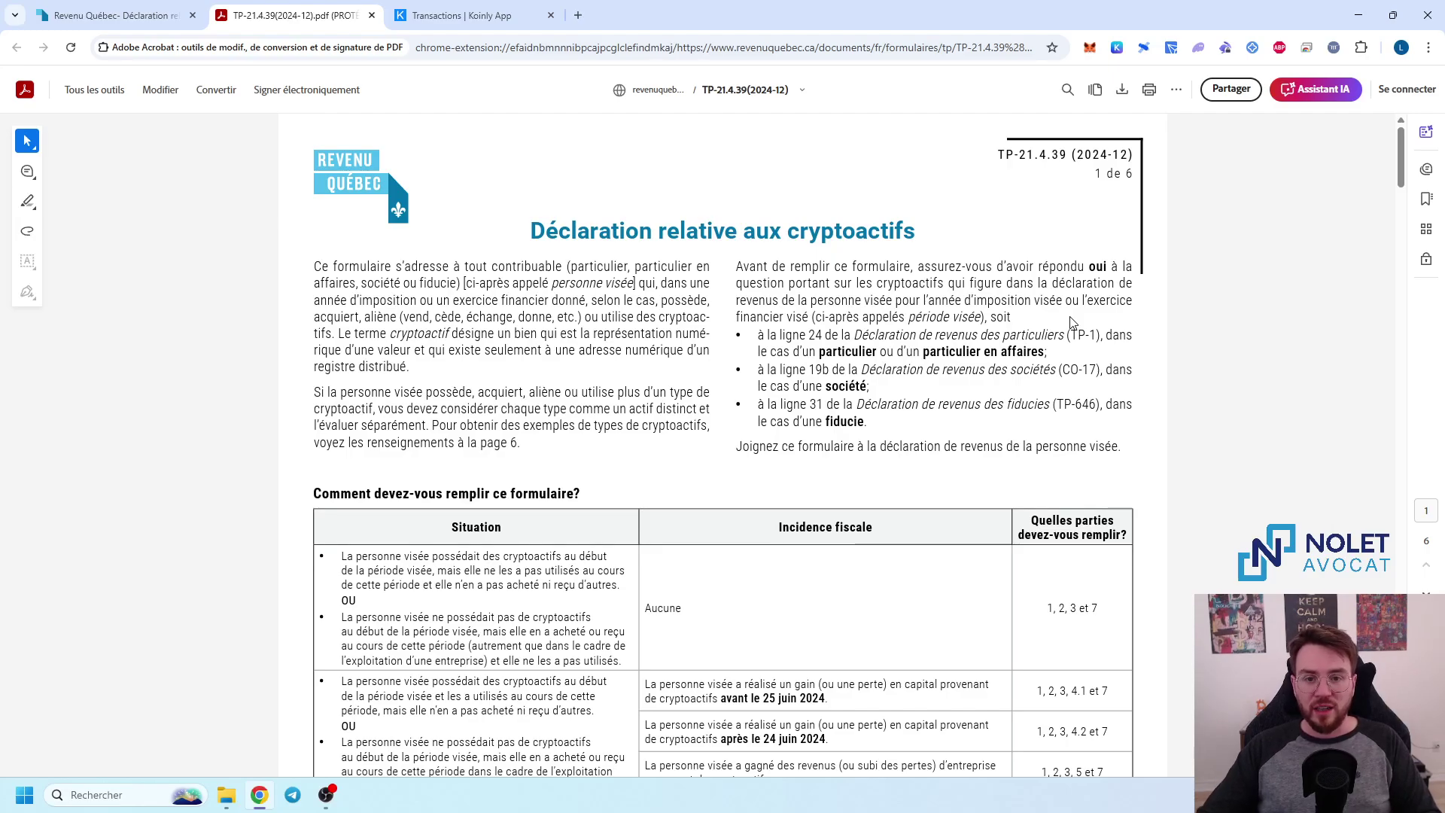
scroll(928, 340, down, 8)
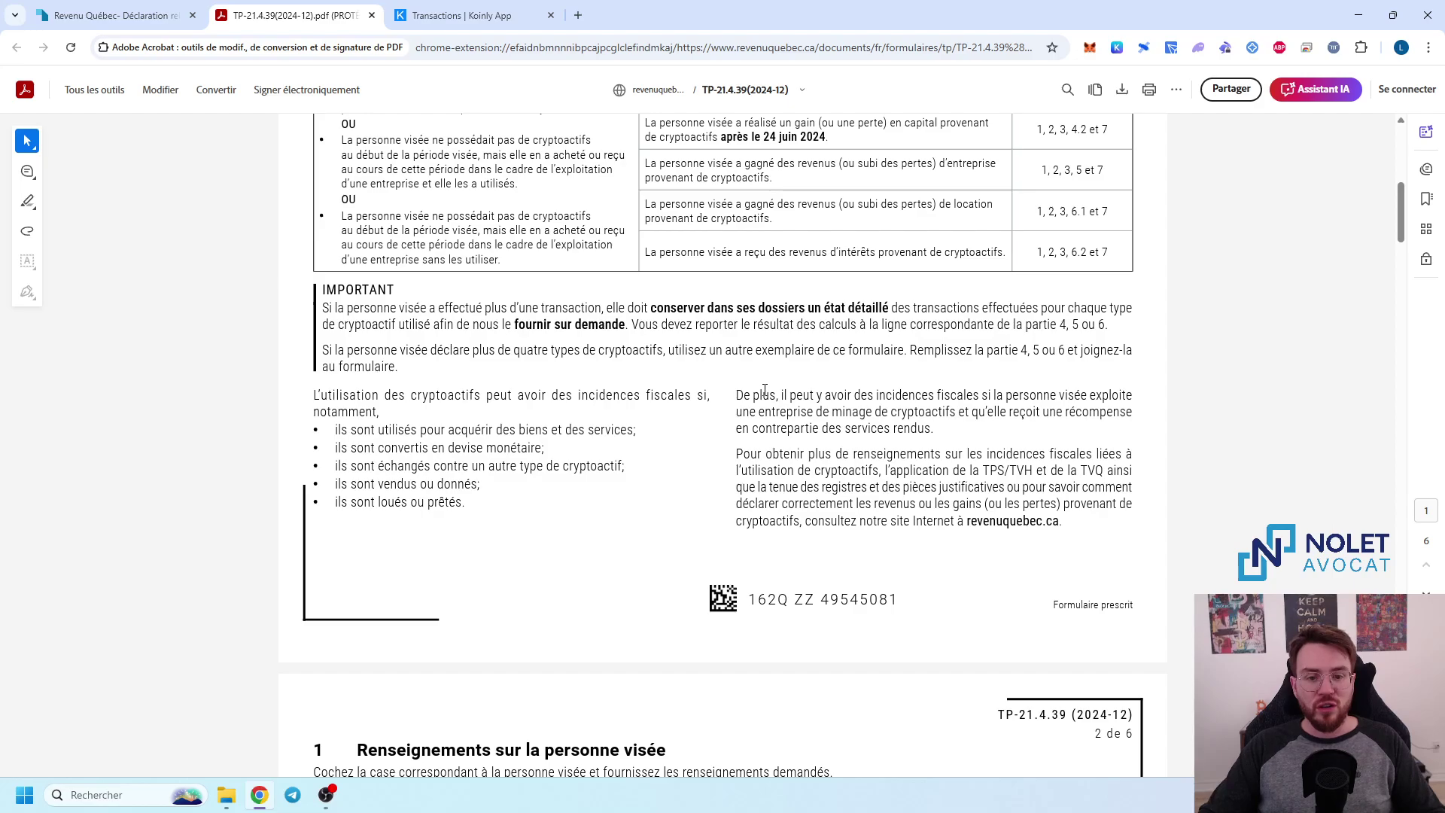
scroll(764, 390, down, 4)
scroll(765, 400, down, 20)
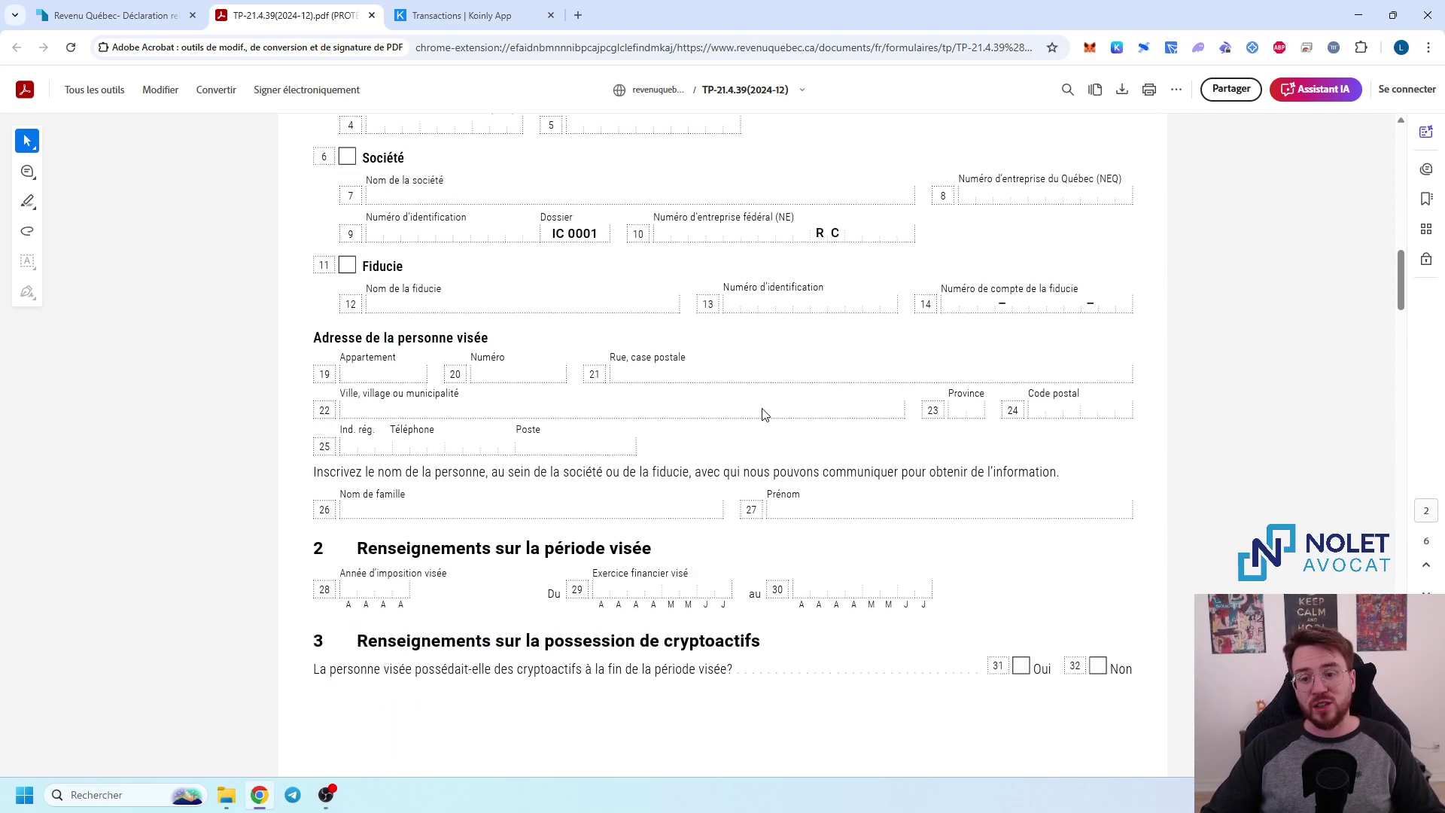
scroll(783, 461, down, 2)
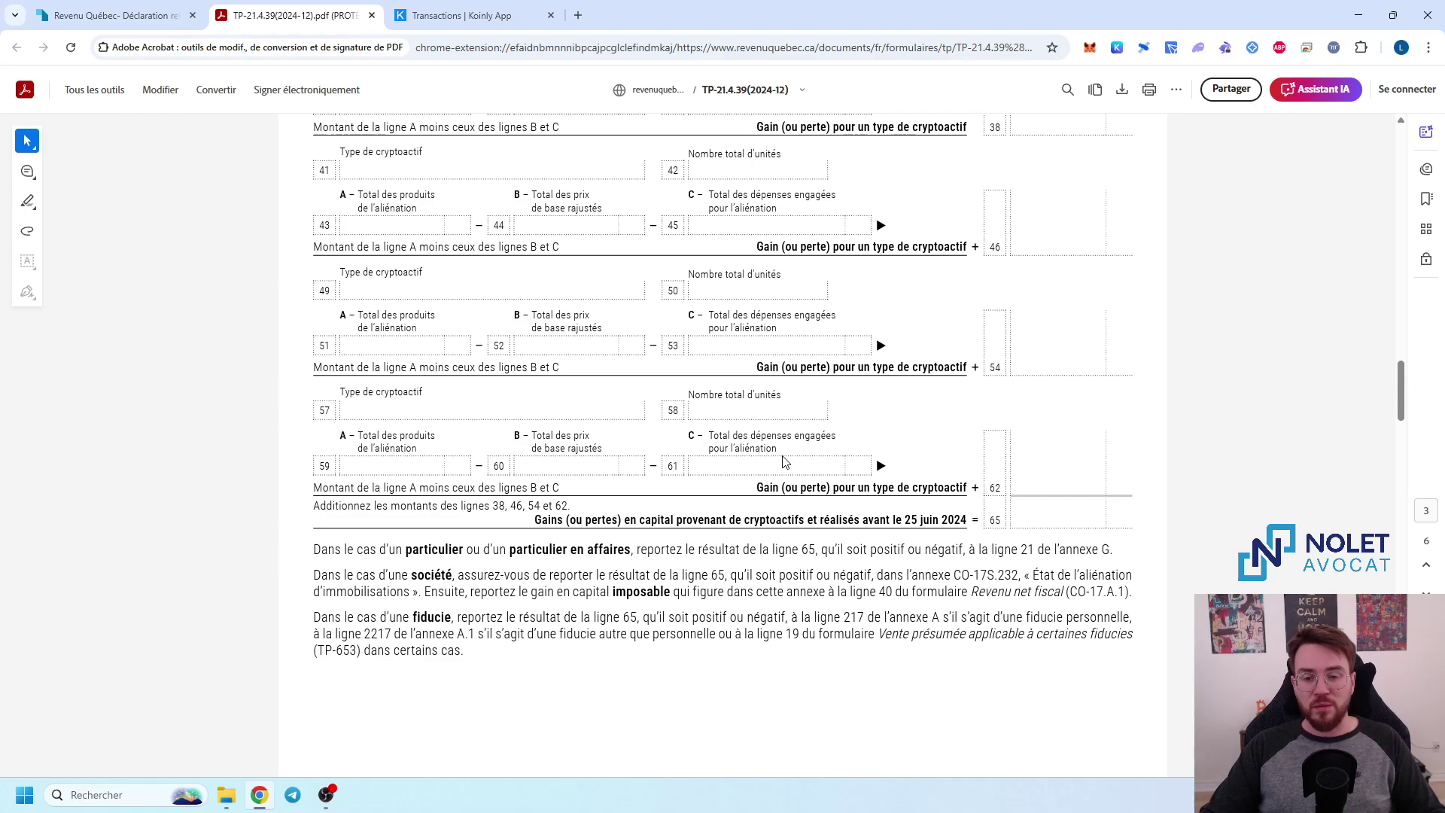
scroll(783, 460, up, 2)
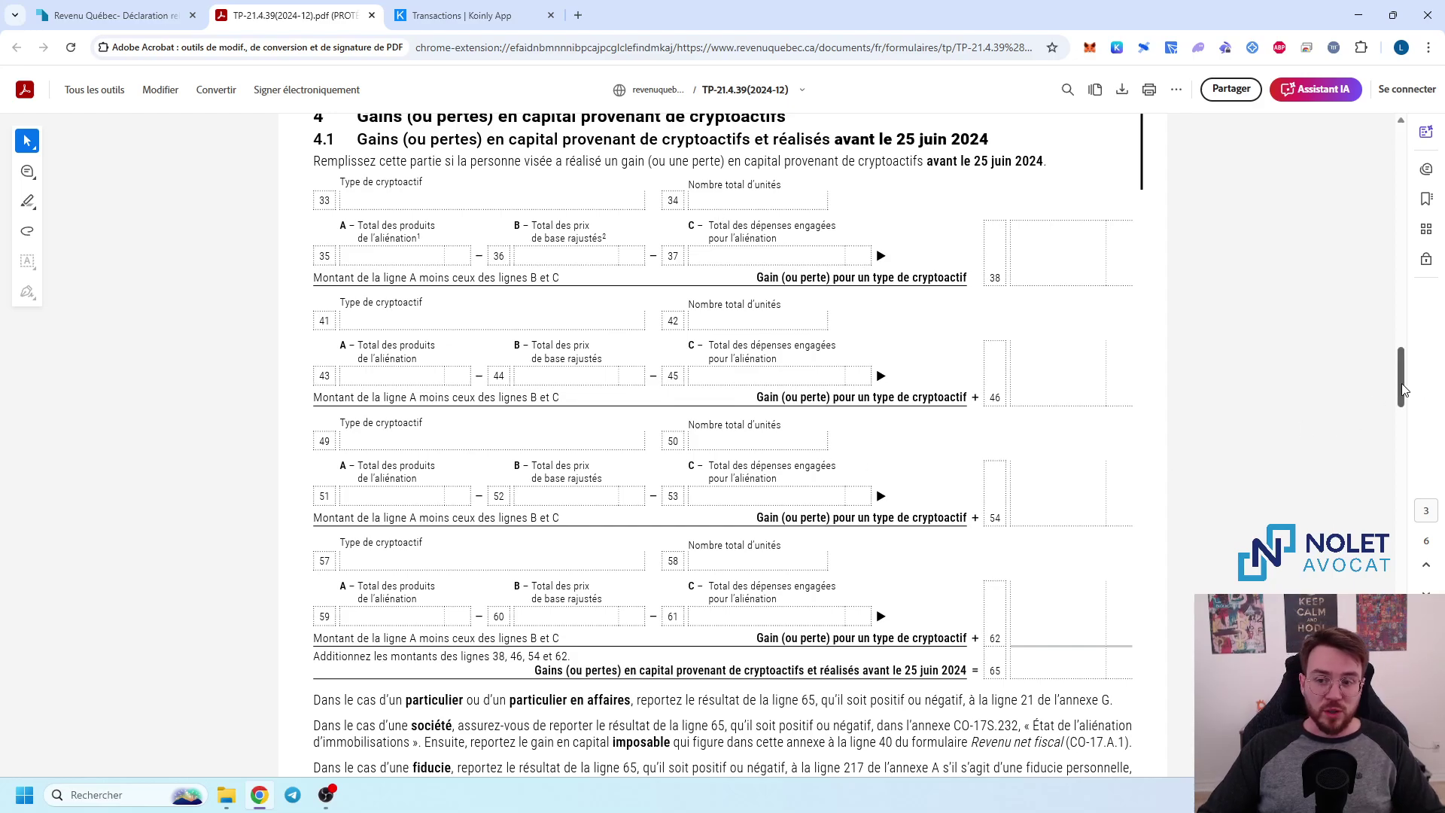
- Go back to page 1 and examine the filing instructions, then parts 1 to 3 on identity, period and crypto-asset ownership
drag(1402, 367, 1401, 136)
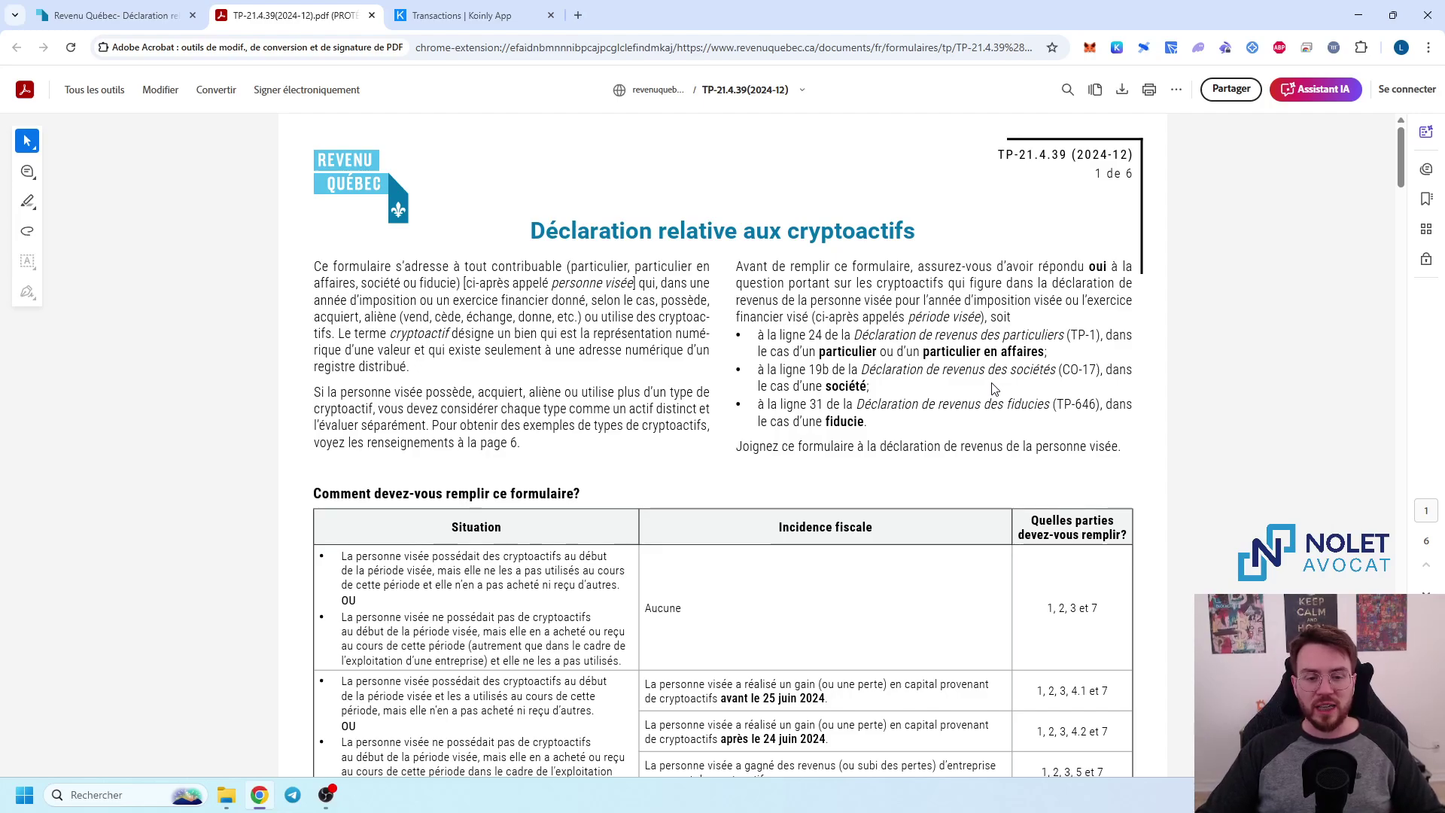
scroll(995, 389, down, 5)
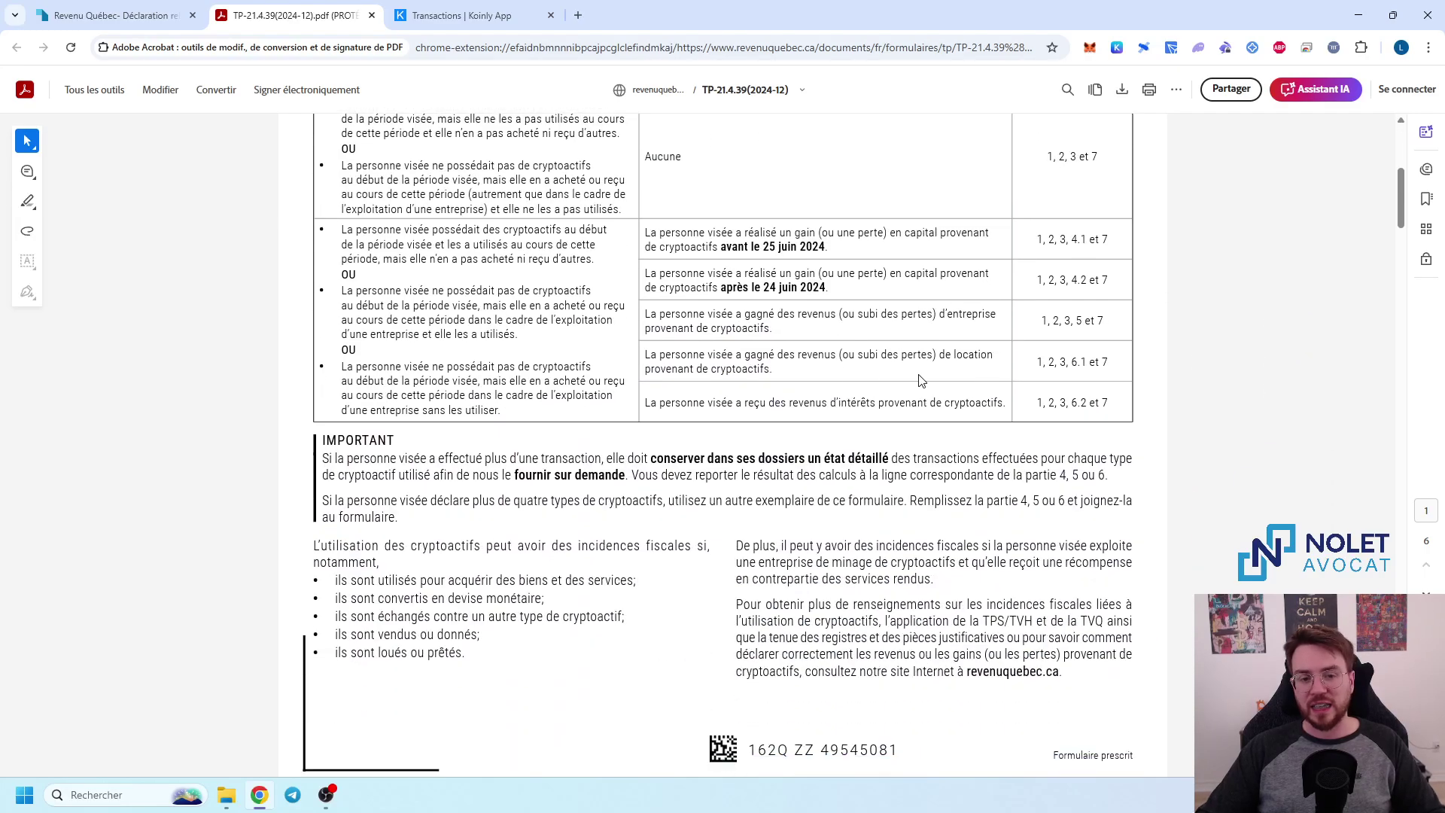
scroll(835, 388, down, 8)
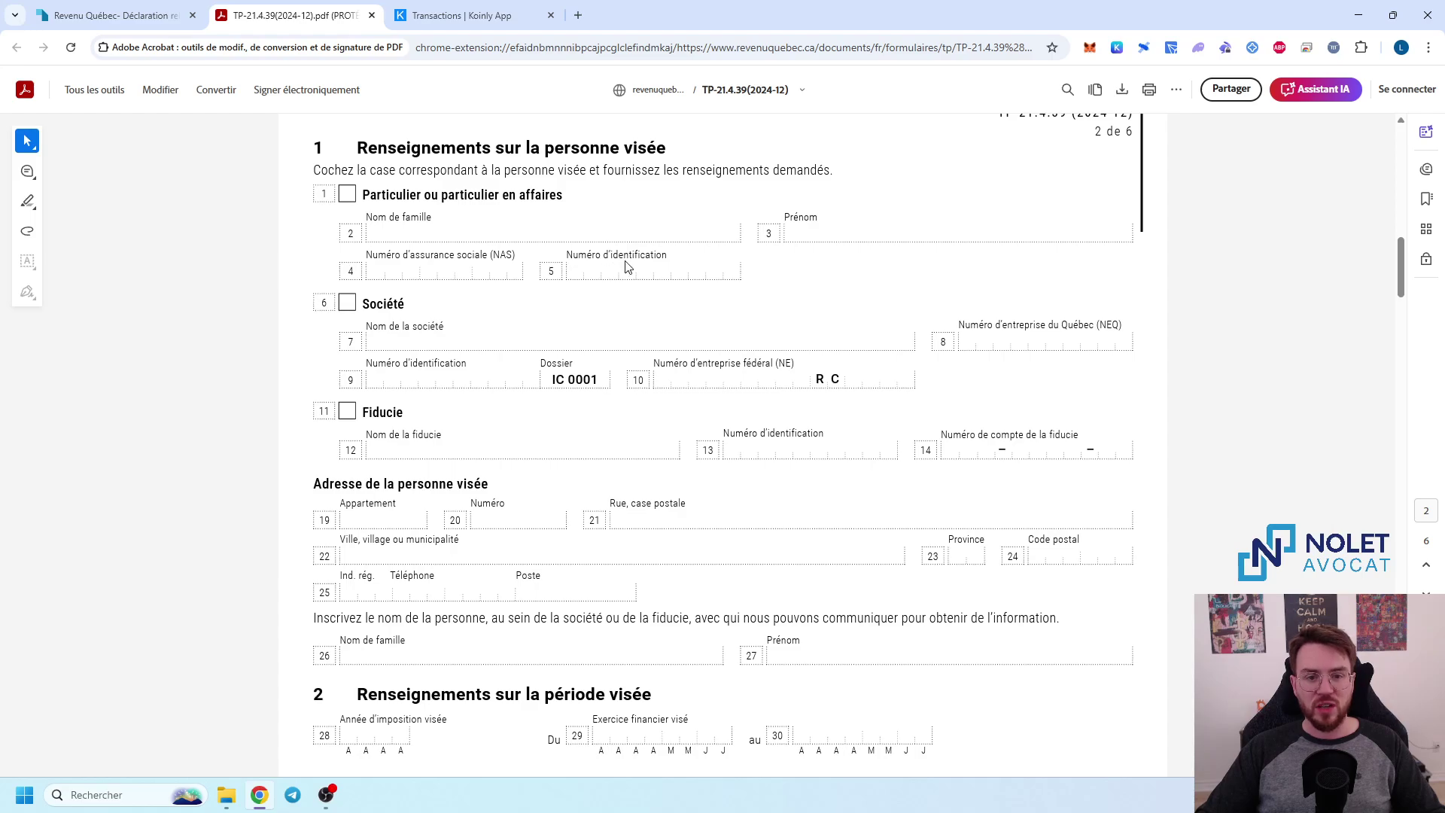
scroll(610, 296, down, 3)
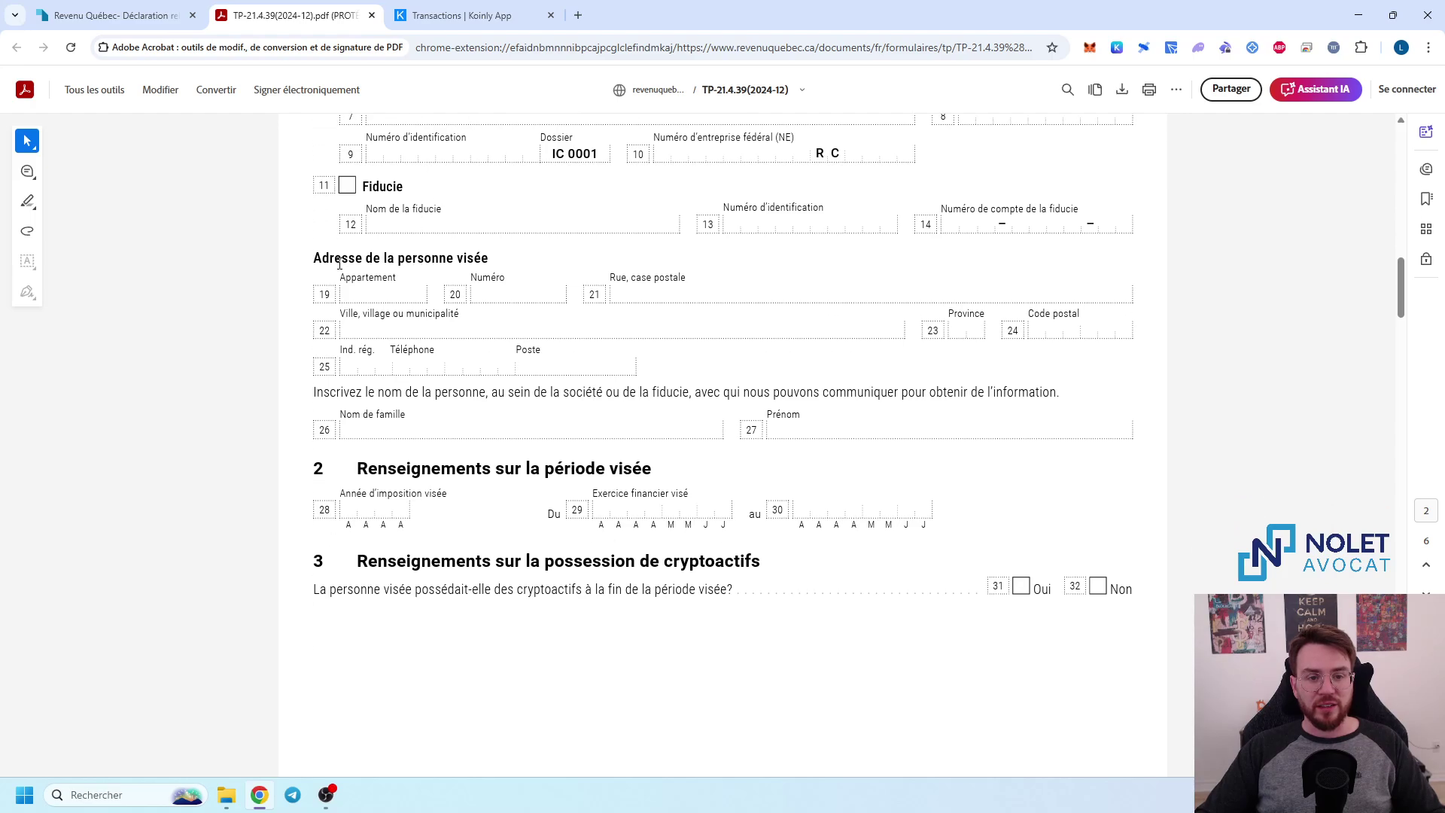
scroll(700, 350, down, 2)
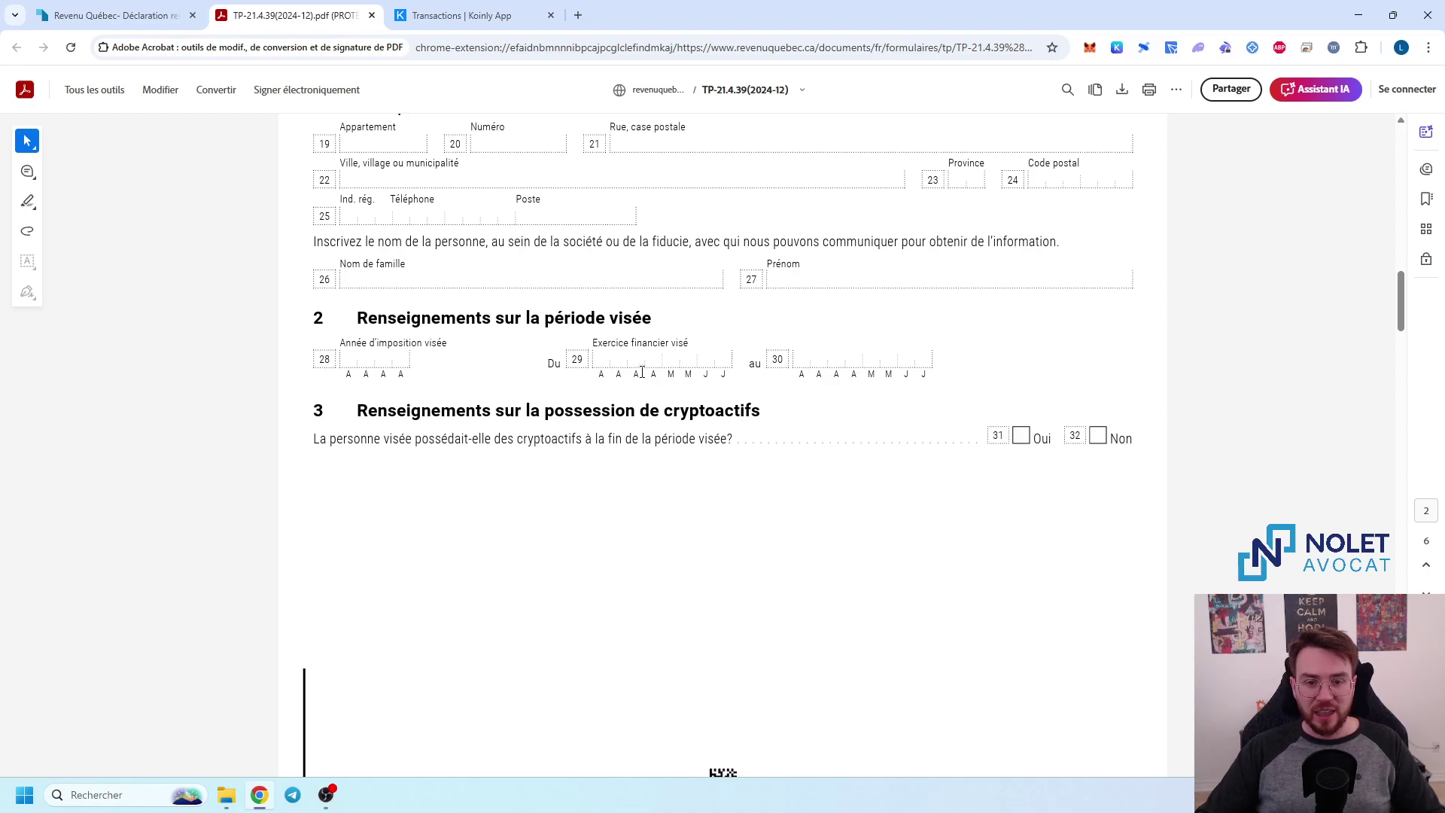
scroll(677, 375, down, 1)
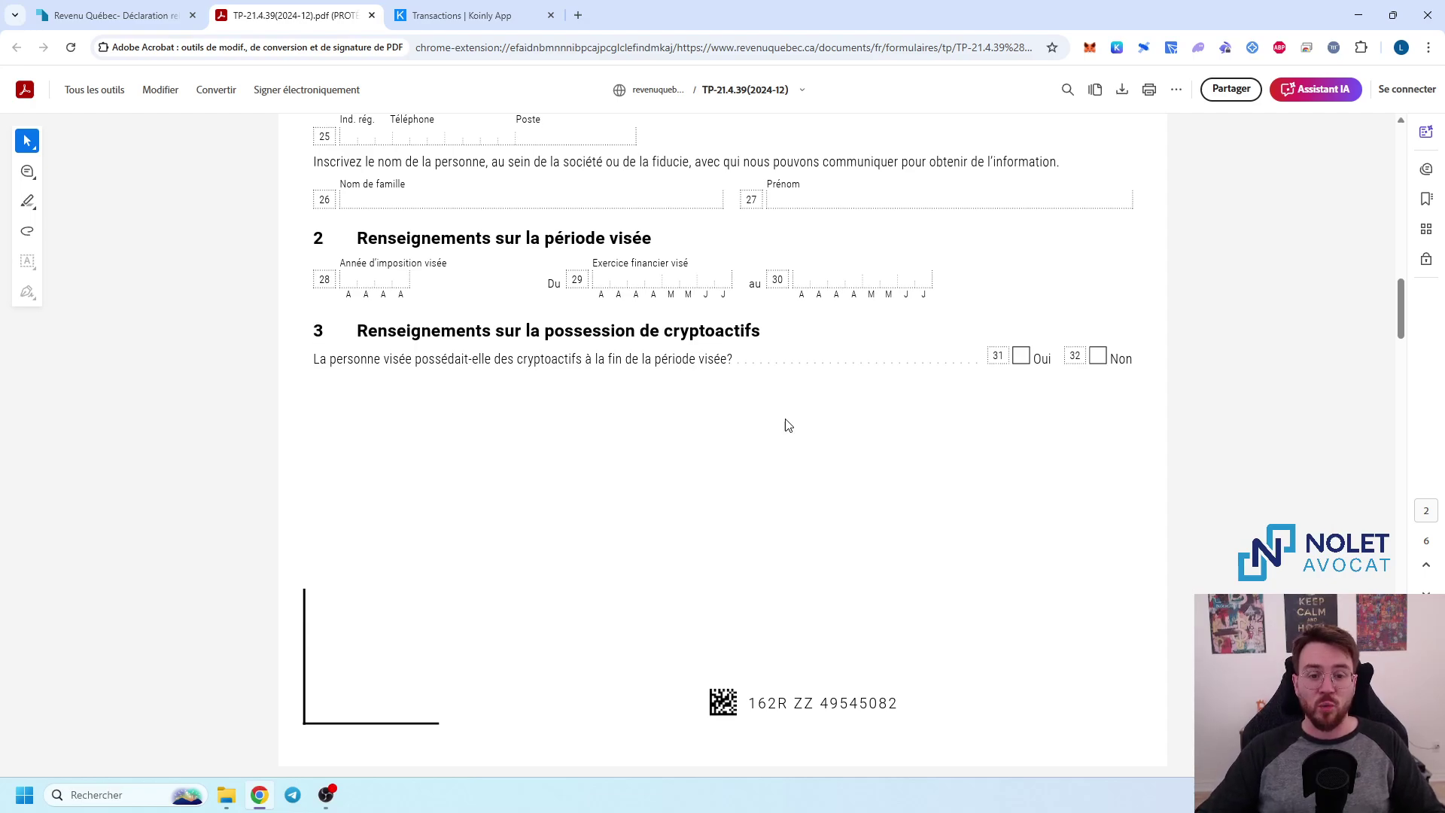
- Examine the capital gains fields of part 4.1 (before 25 June 2024) and compare them with part 4.2 (after 24 June 2024)
scroll(794, 423, down, 8)
scroll(796, 426, down, 2)
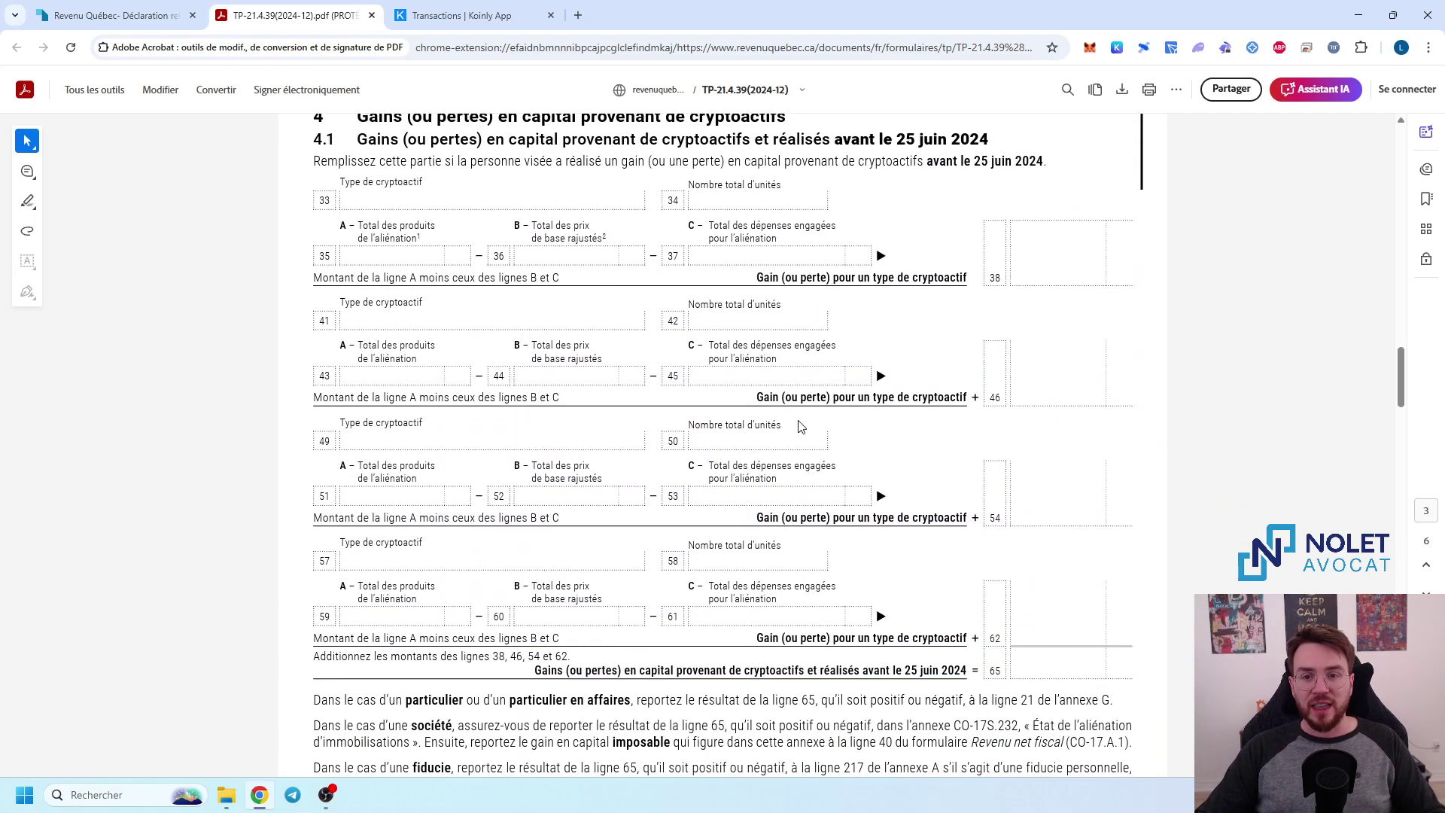
scroll(797, 426, up, 2)
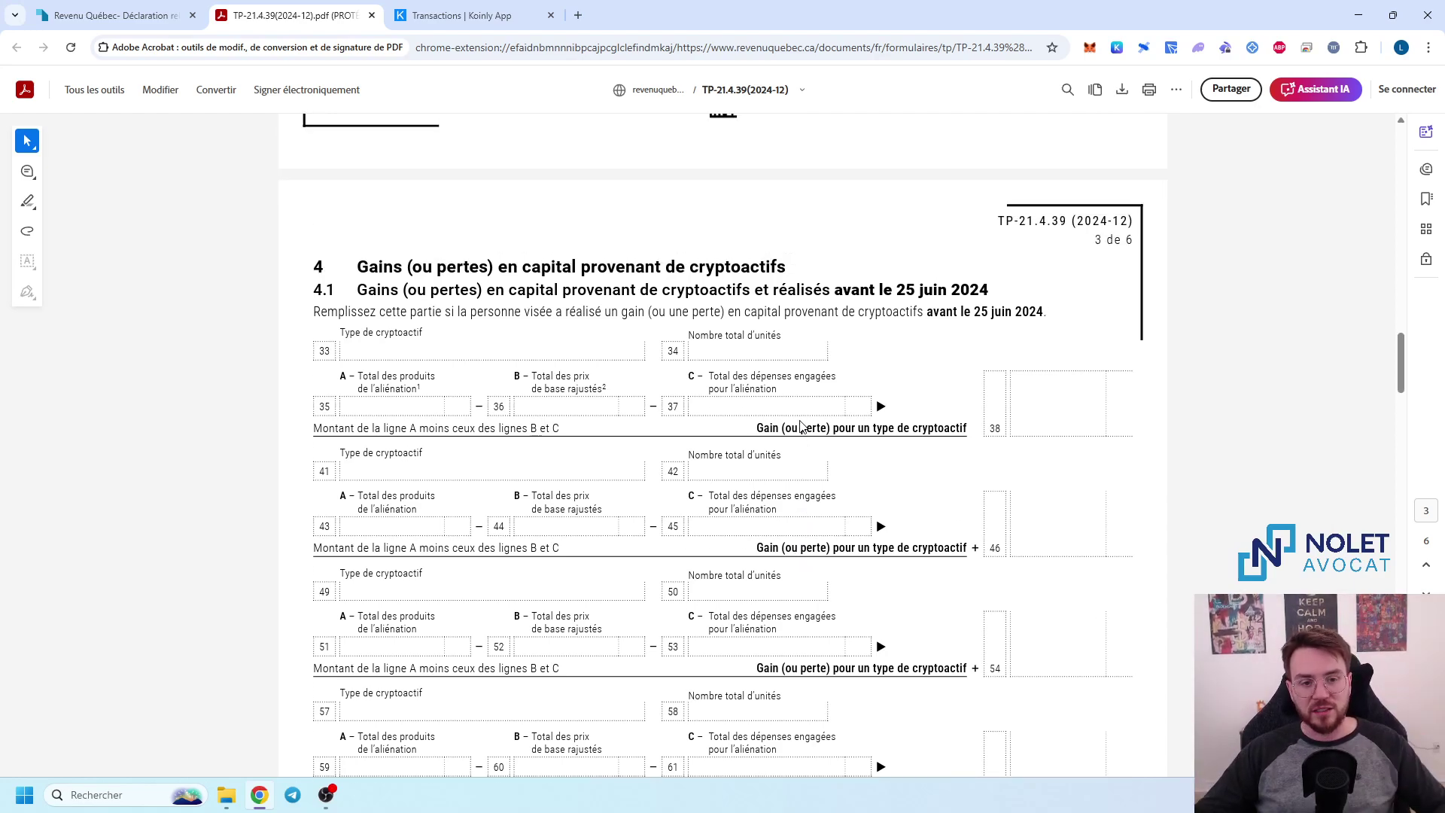
scroll(800, 426, down, 1)
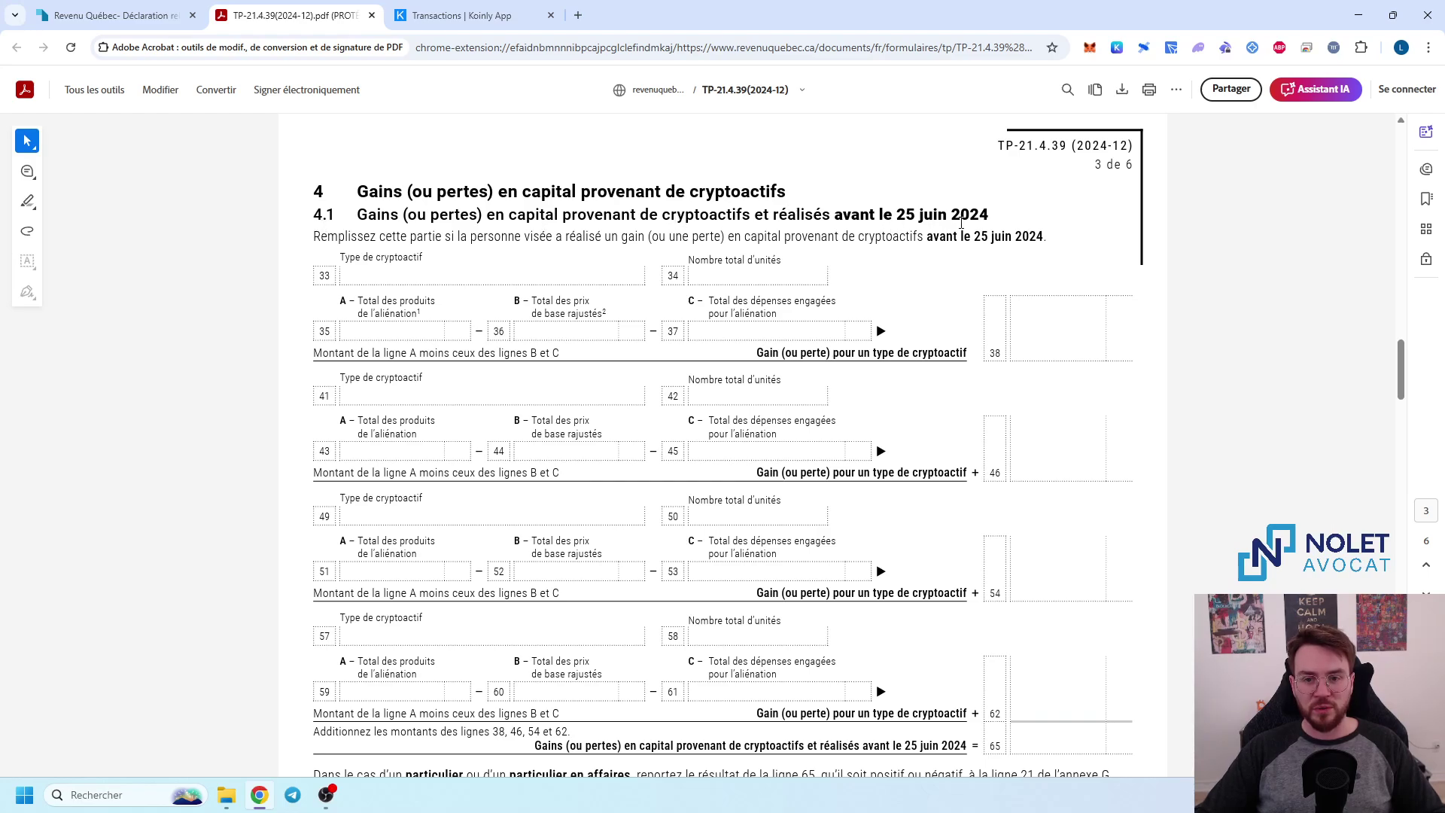
scroll(960, 222, down, 10)
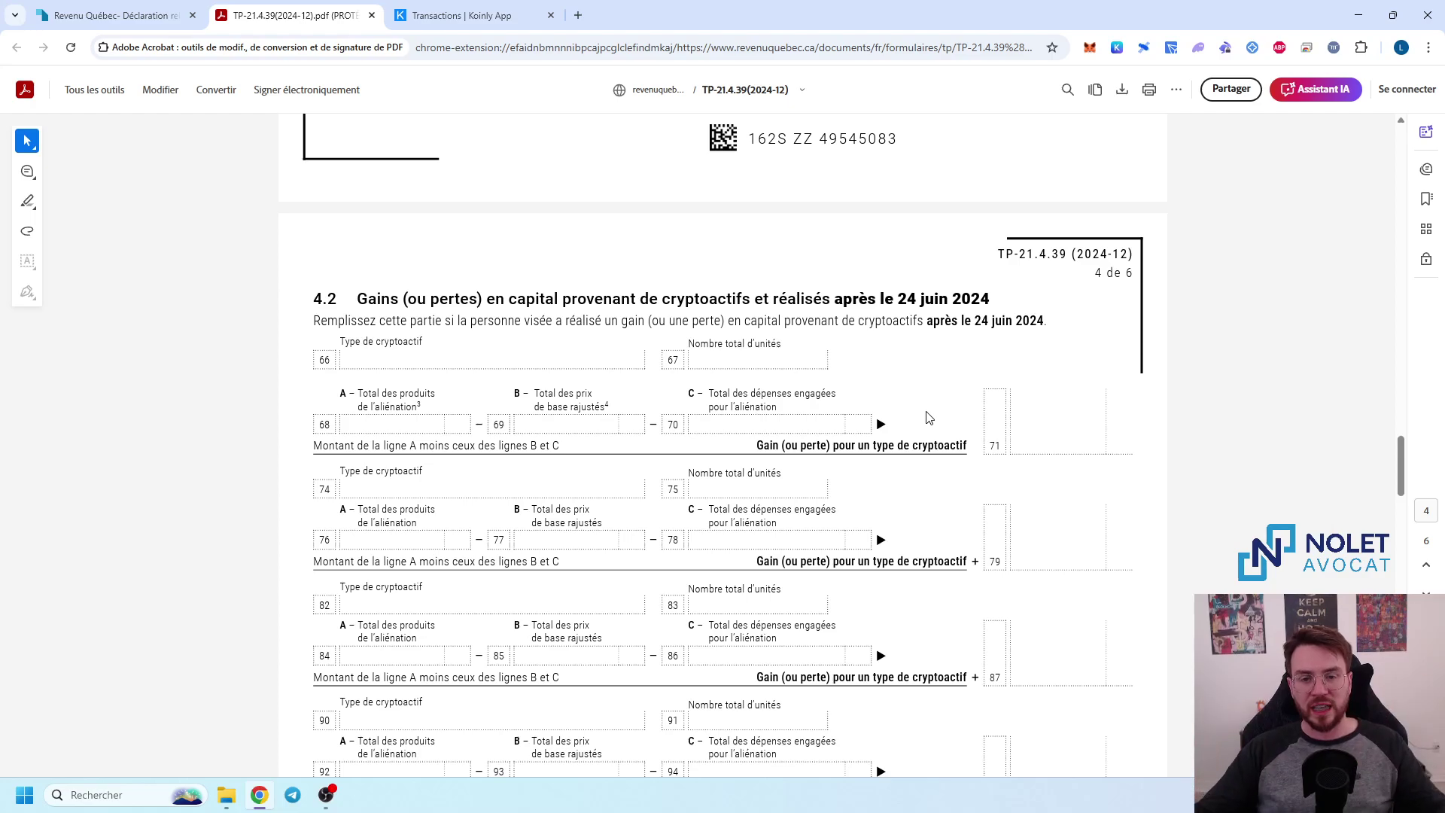
scroll(929, 418, up, 1)
scroll(930, 418, up, 10)
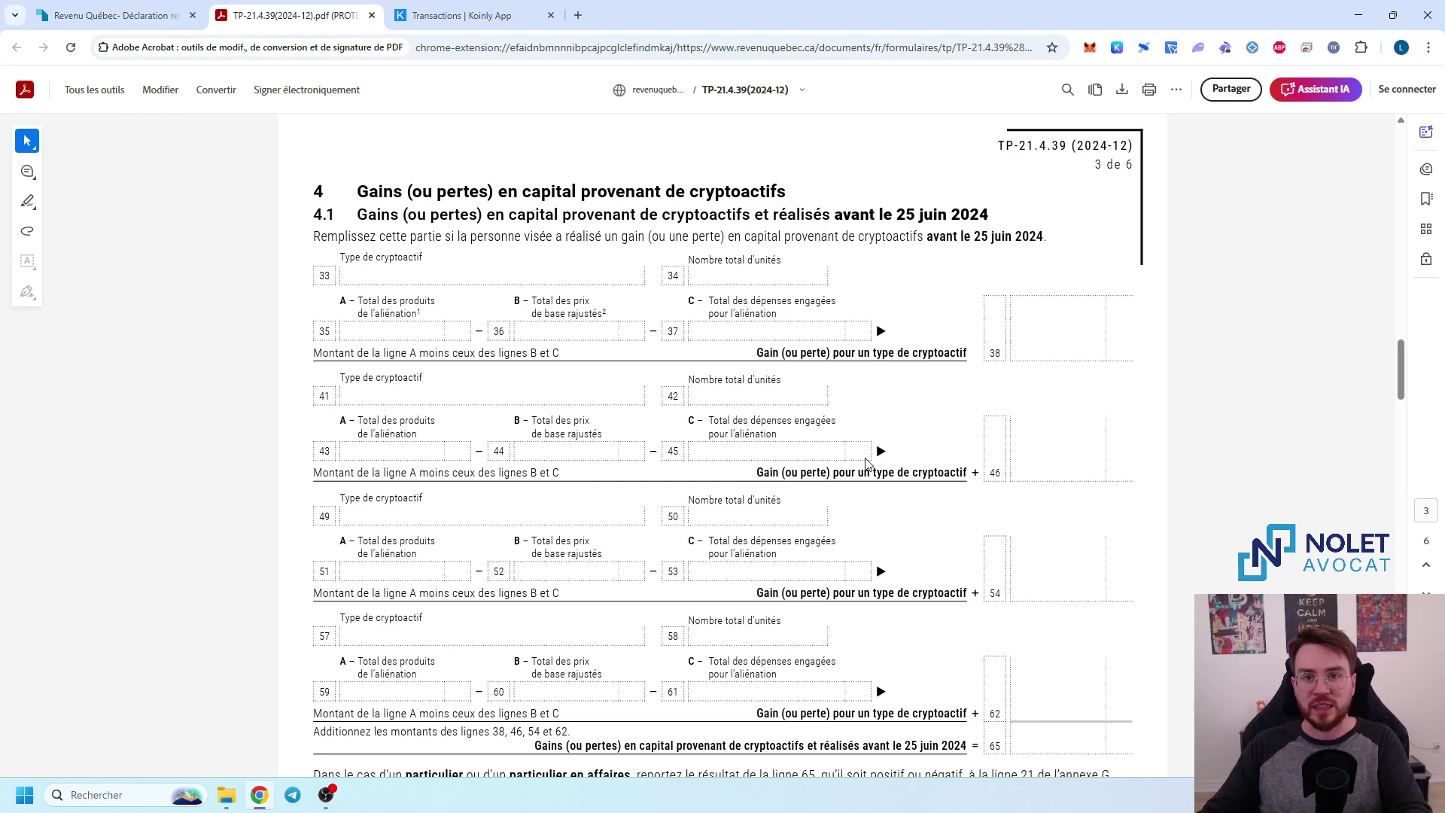
scroll(871, 461, down, 1)
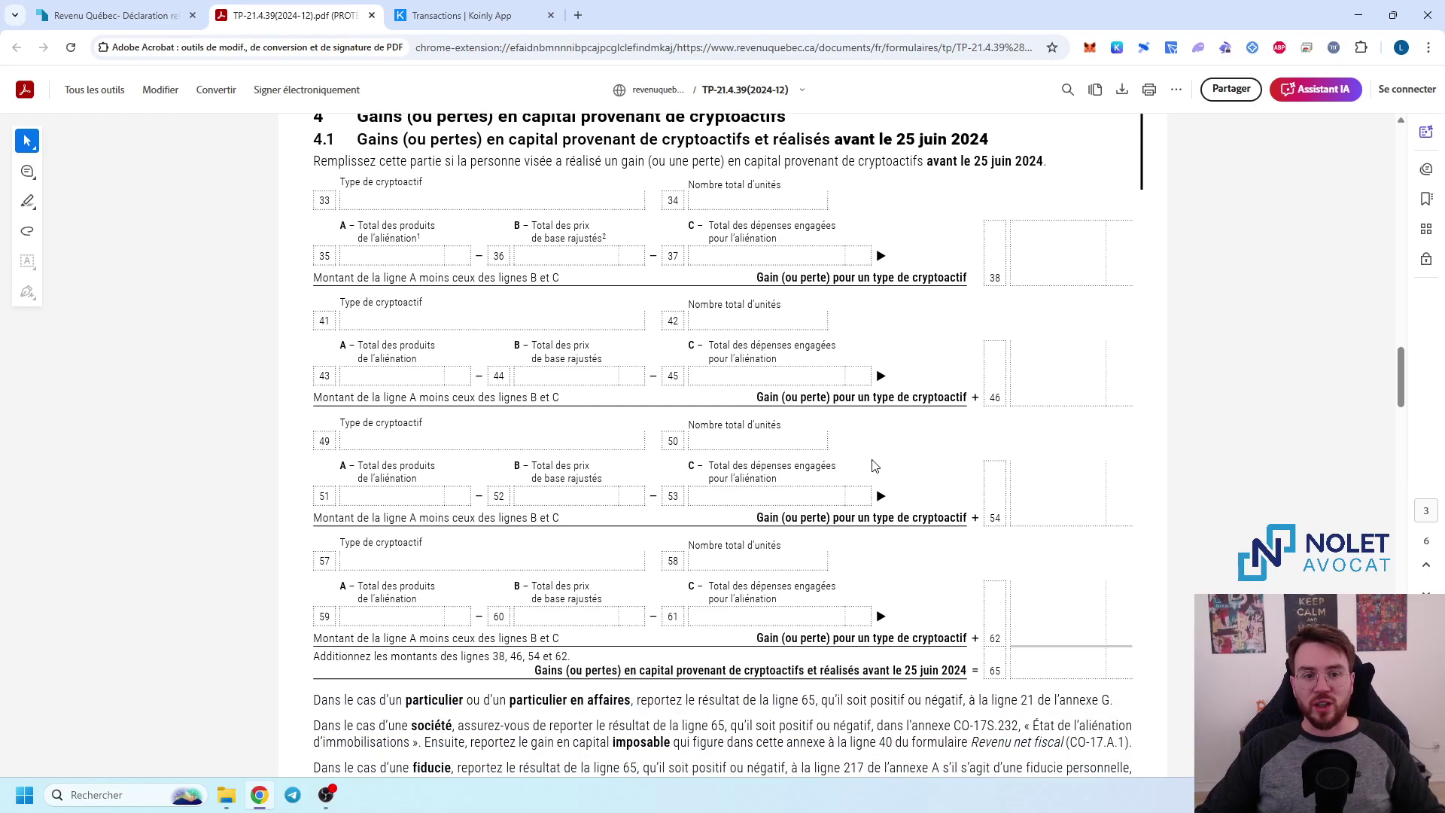
scroll(870, 461, up, 1)
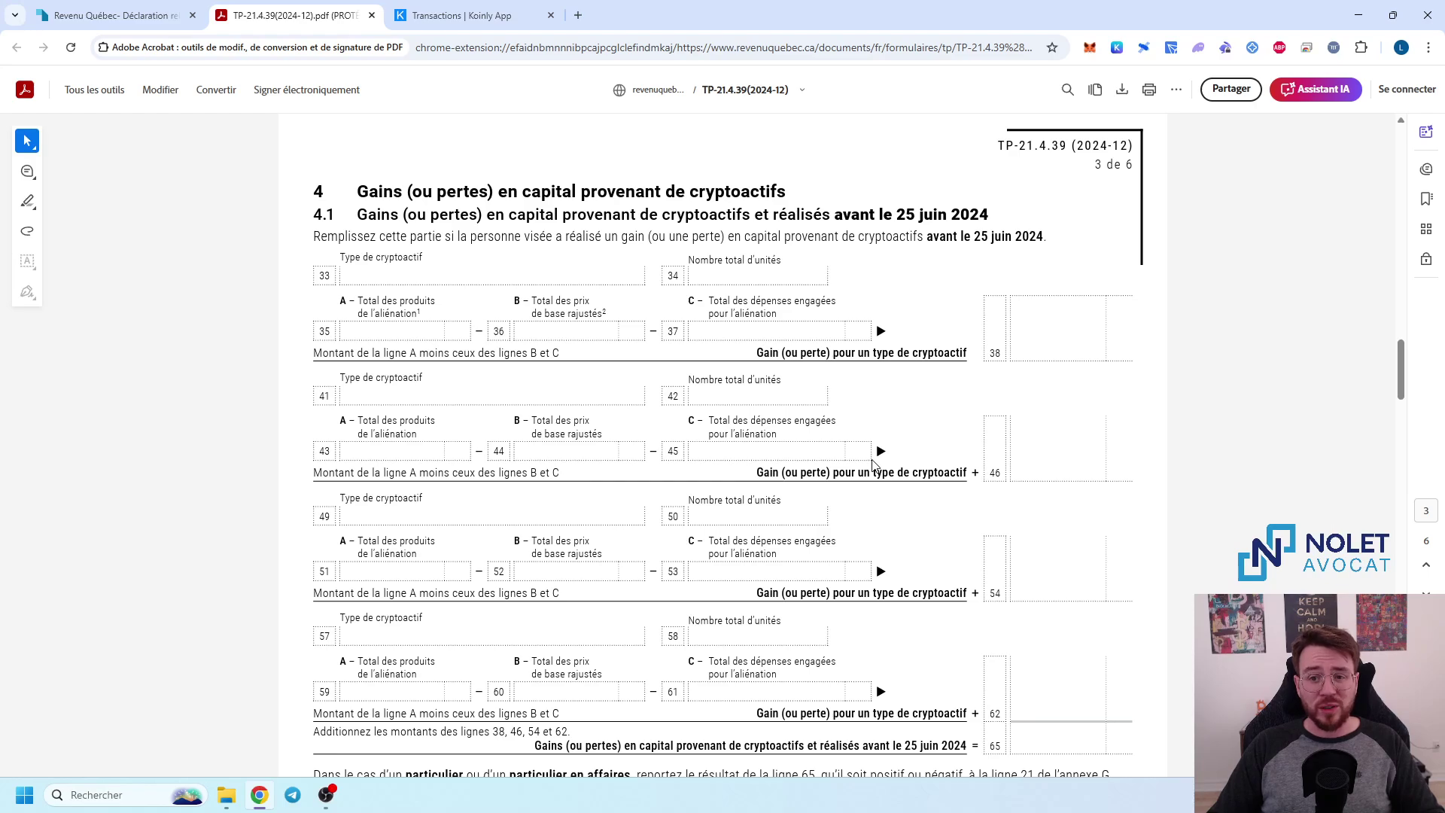
scroll(723, 420, down, 1)
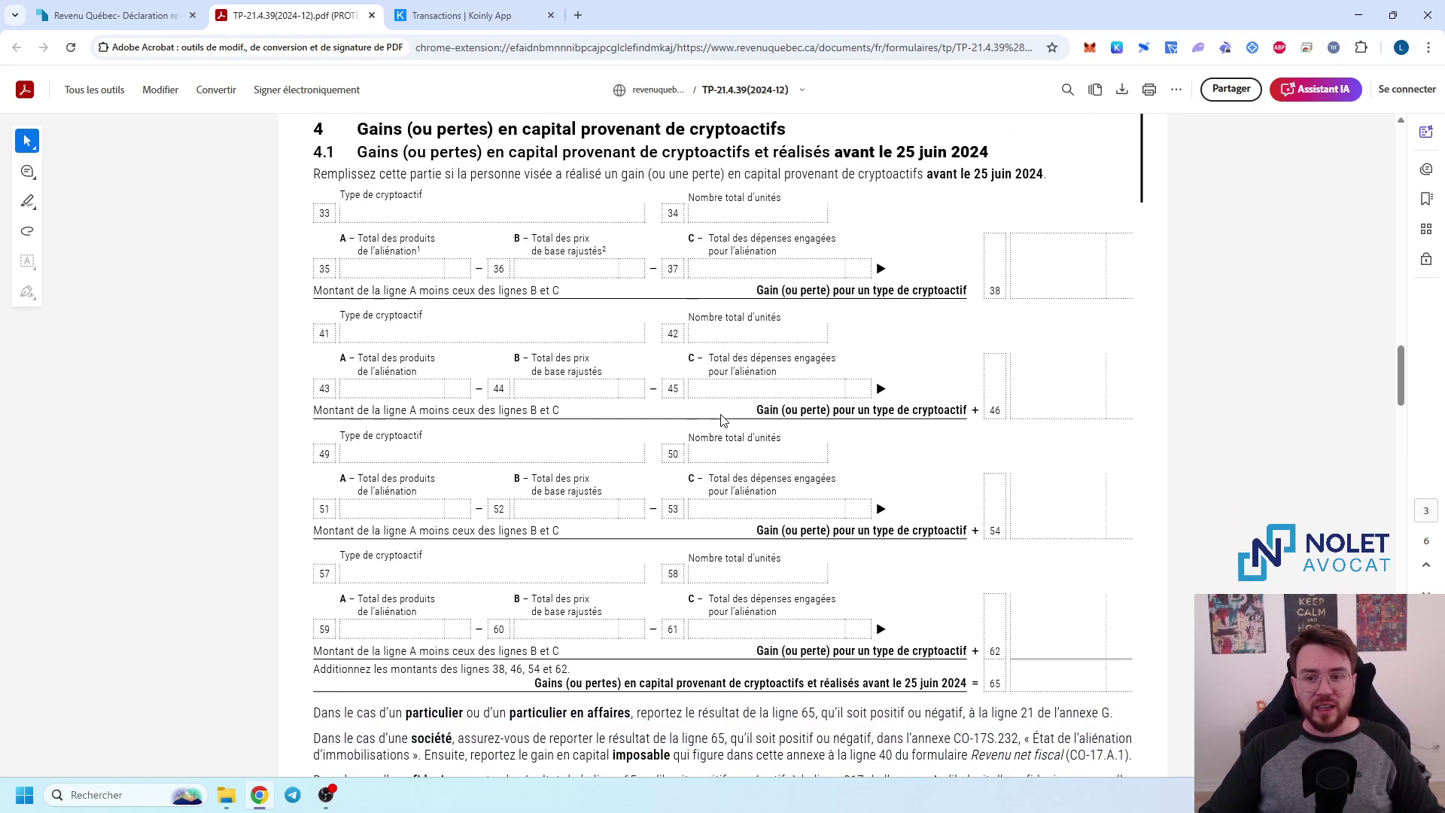
scroll(721, 420, up, 1)
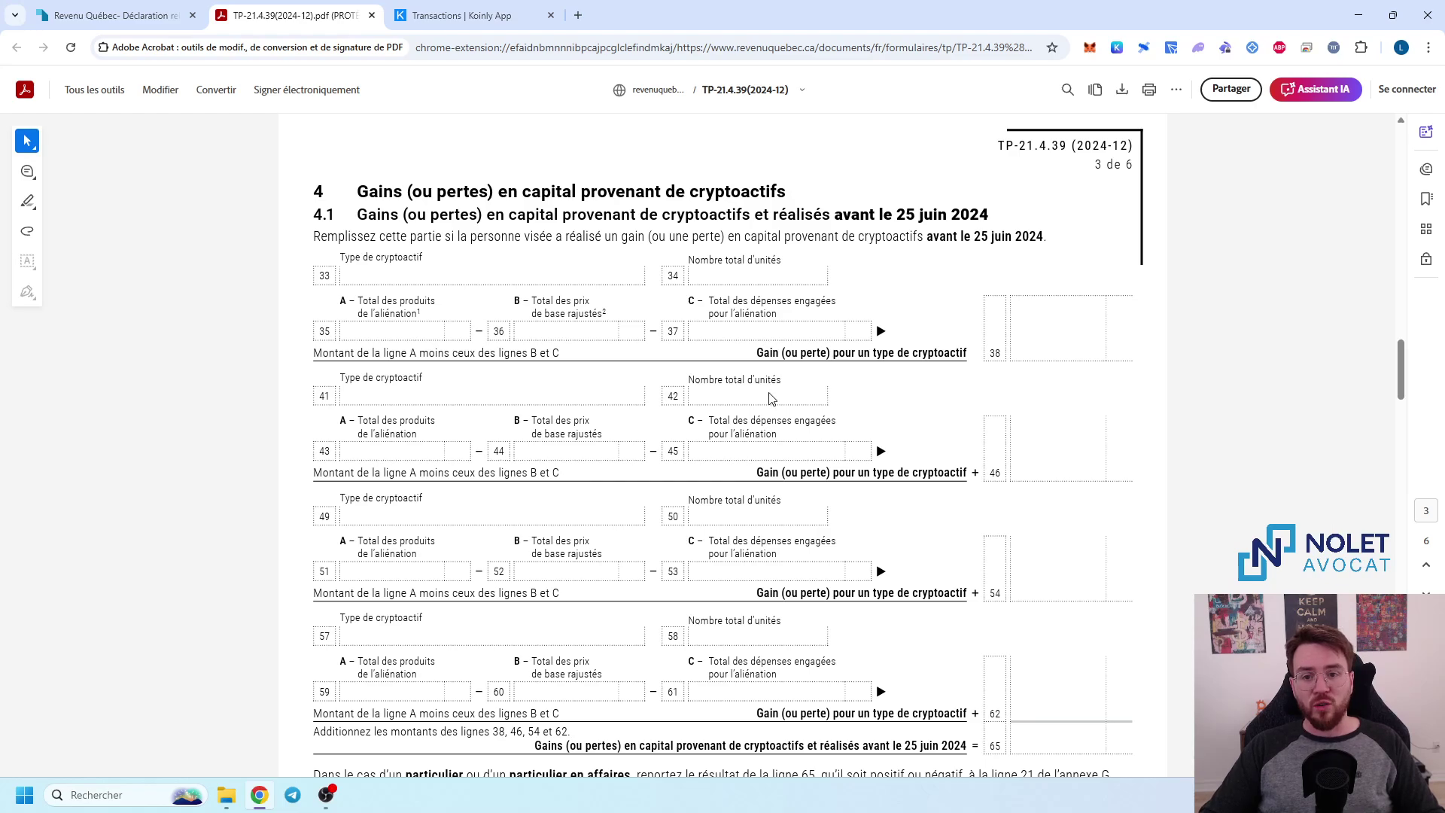
- Review the per-crypto-asset lines 33 to 65 of part 4.1, checking their layout against part 4.2 on the following page
scroll(769, 397, down, 1)
scroll(752, 355, up, 1)
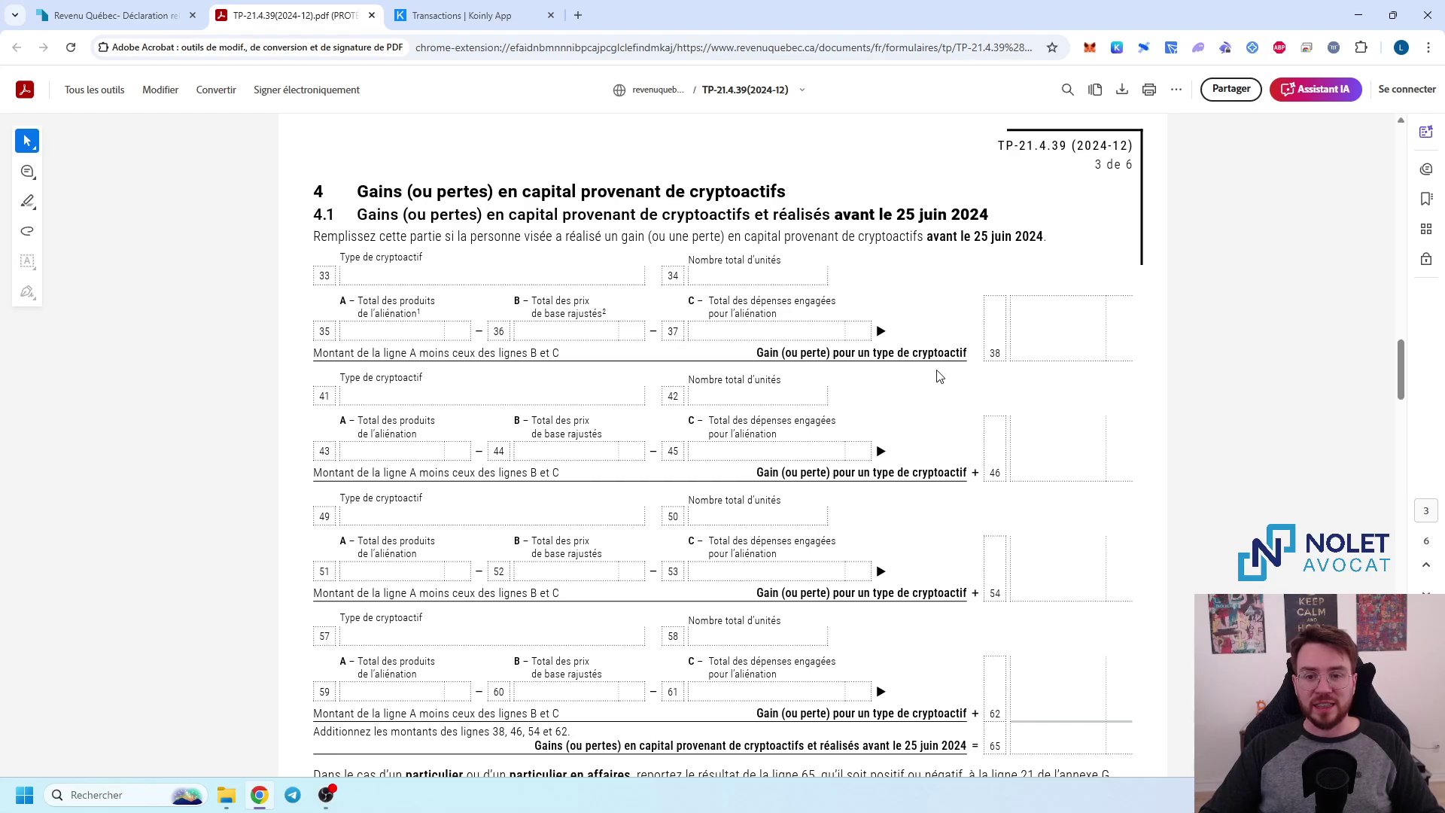
scroll(940, 378, down, 3)
scroll(940, 378, down, 9)
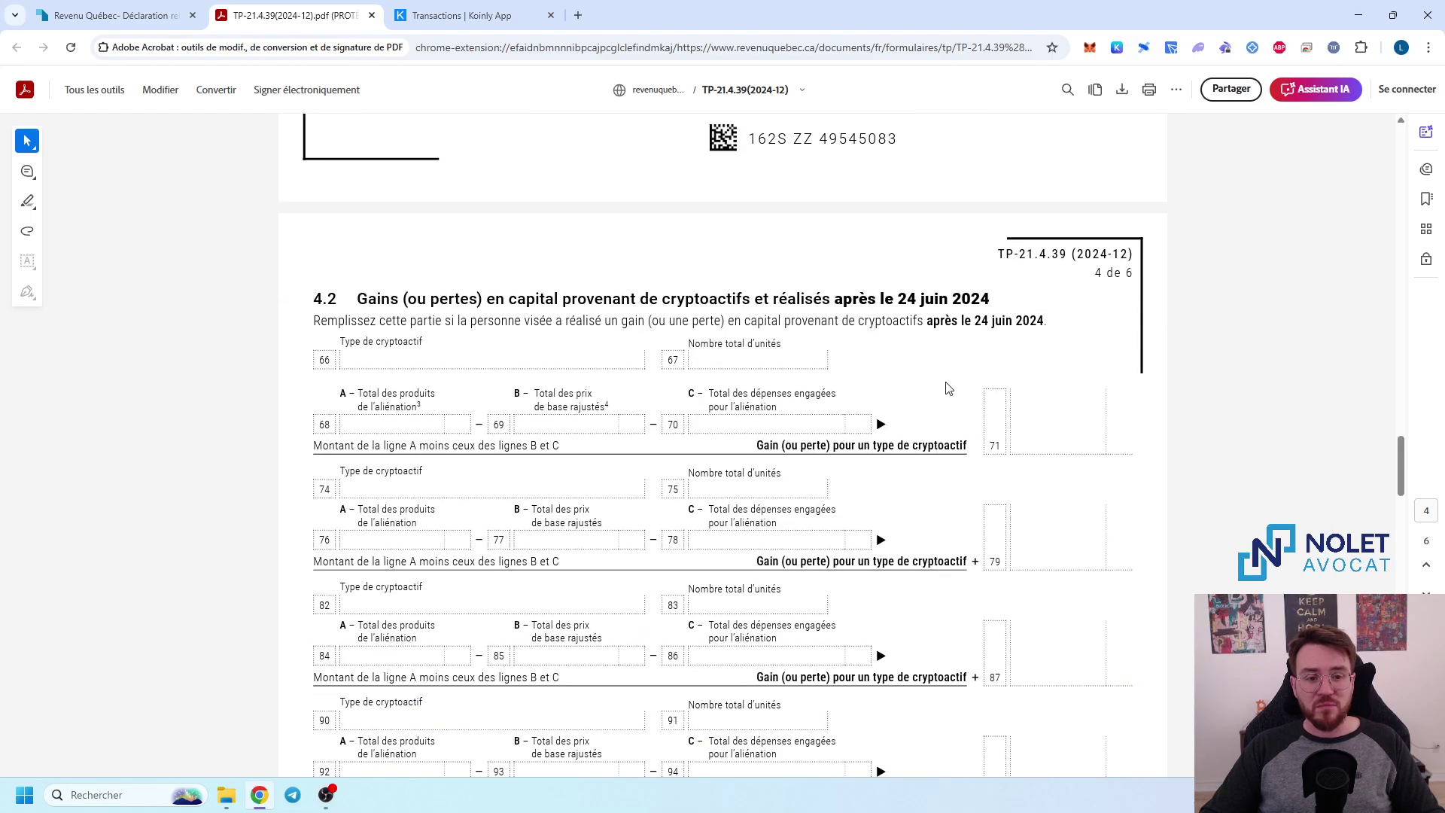
scroll(906, 415, up, 8)
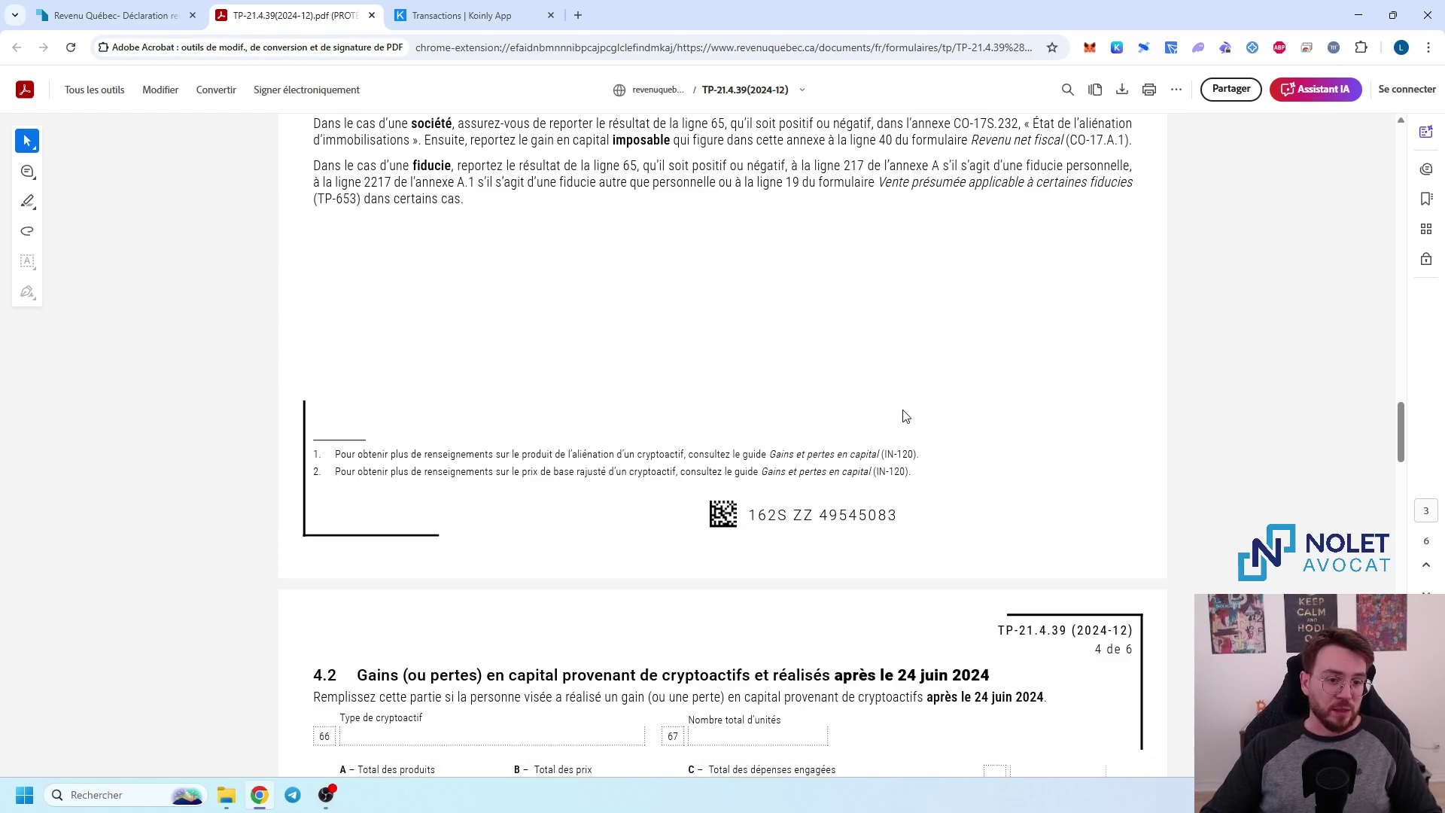
scroll(906, 416, up, 7)
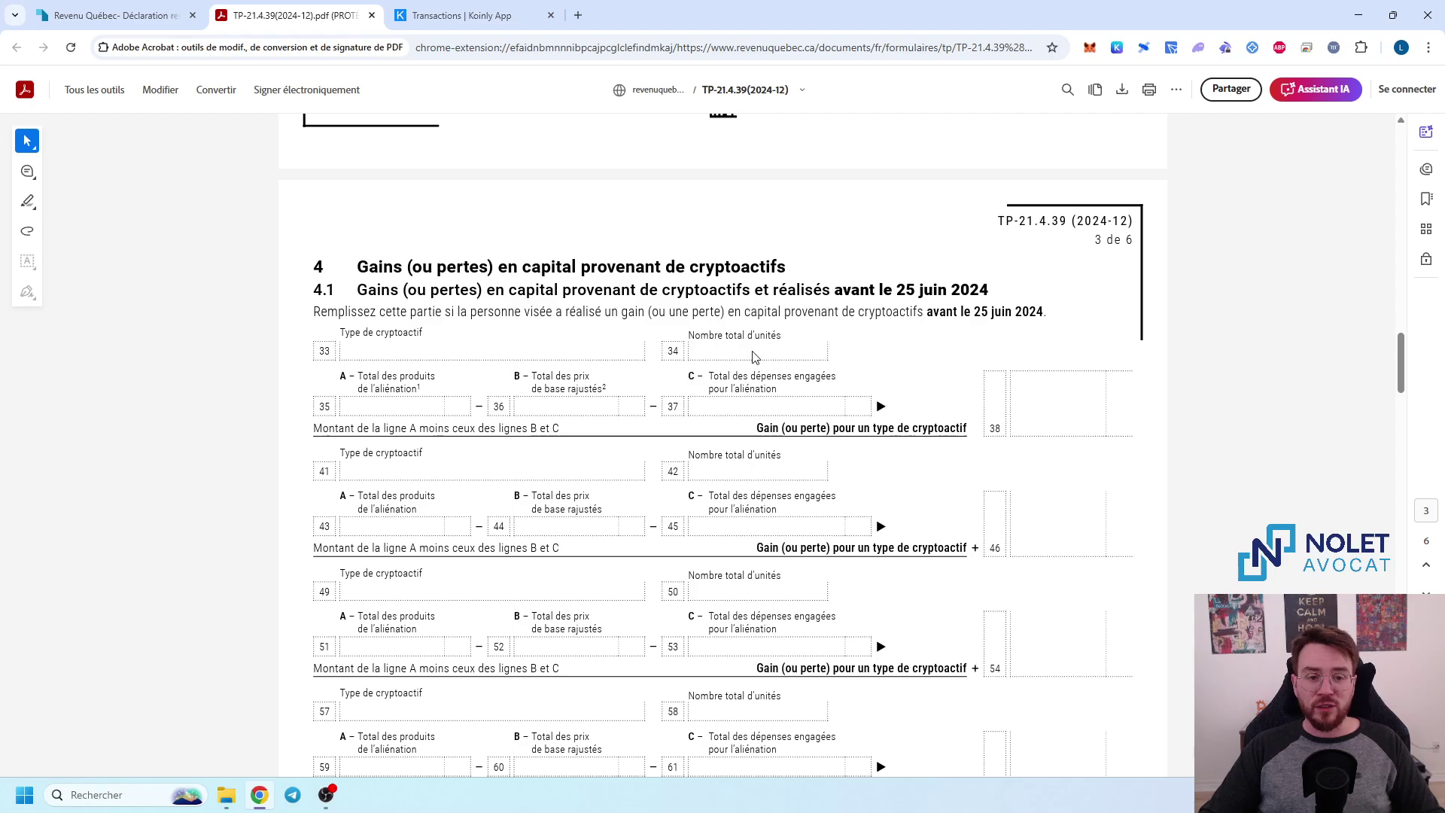
scroll(764, 429, down, 2)
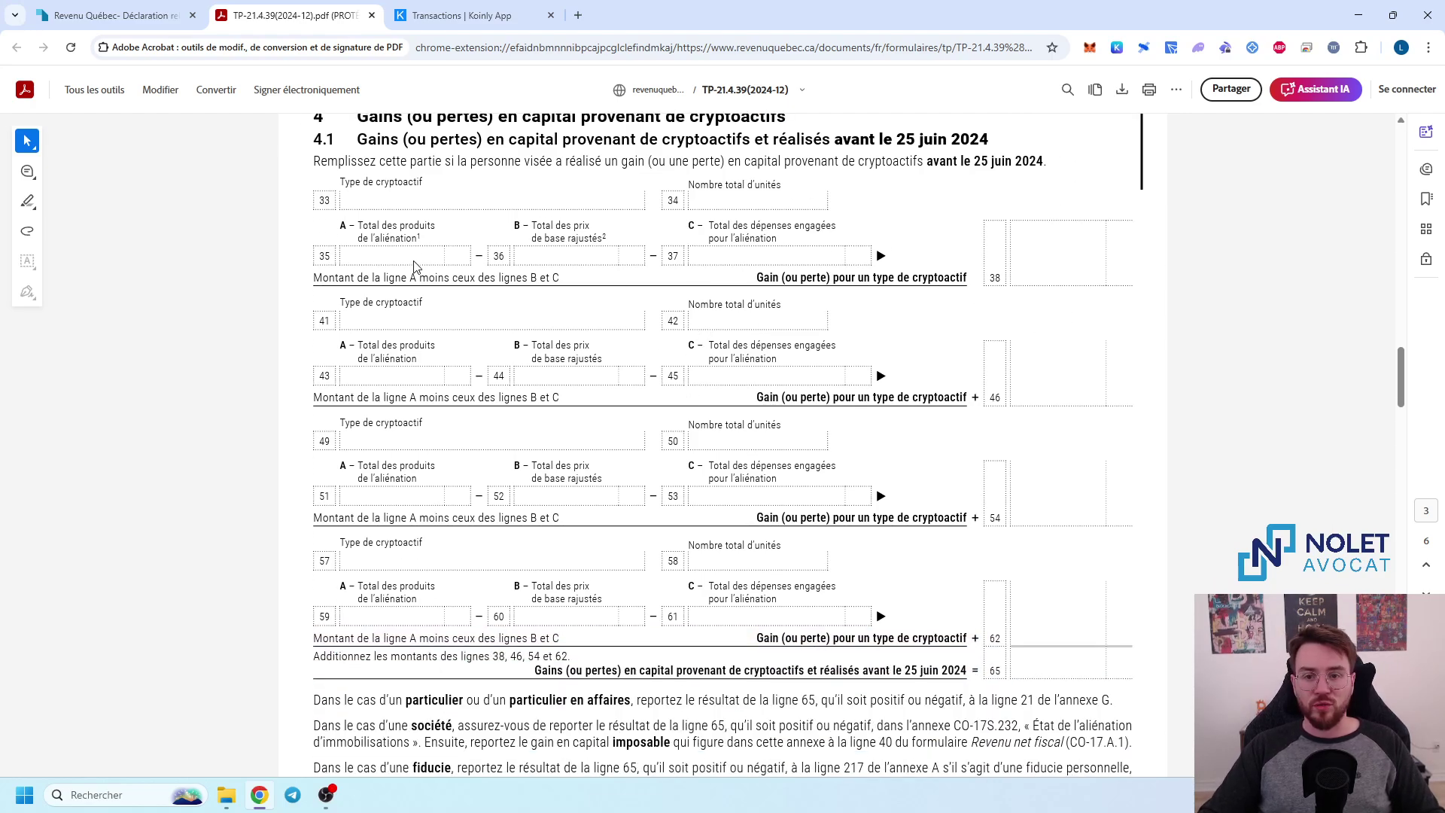
scroll(755, 535, down, 1)
scroll(783, 504, up, 2)
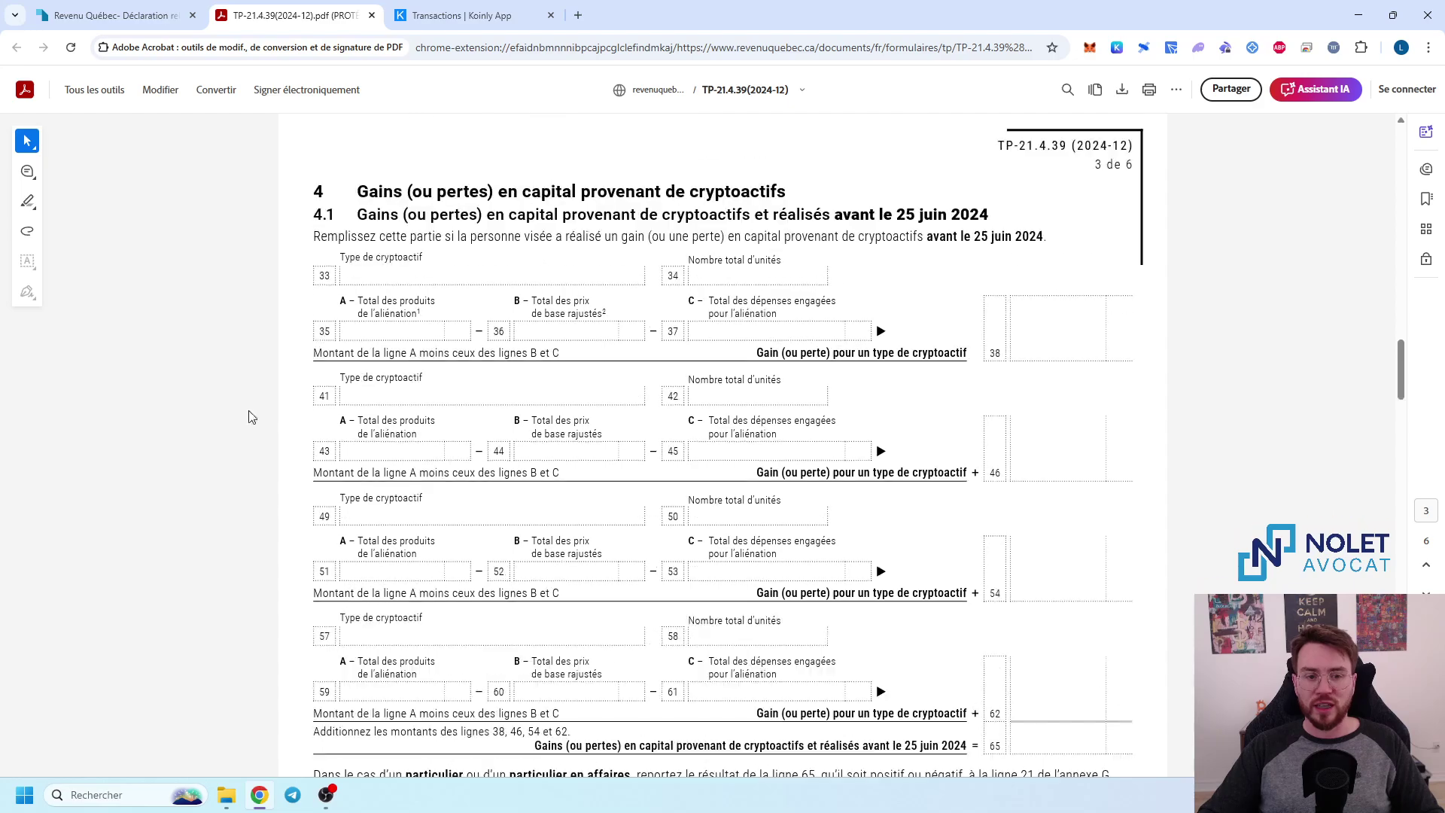
- Examine the part 4.2 capital gains lines 66 to 98 for crypto-assets disposed of after 24 June 2024
scroll(786, 498, down, 19)
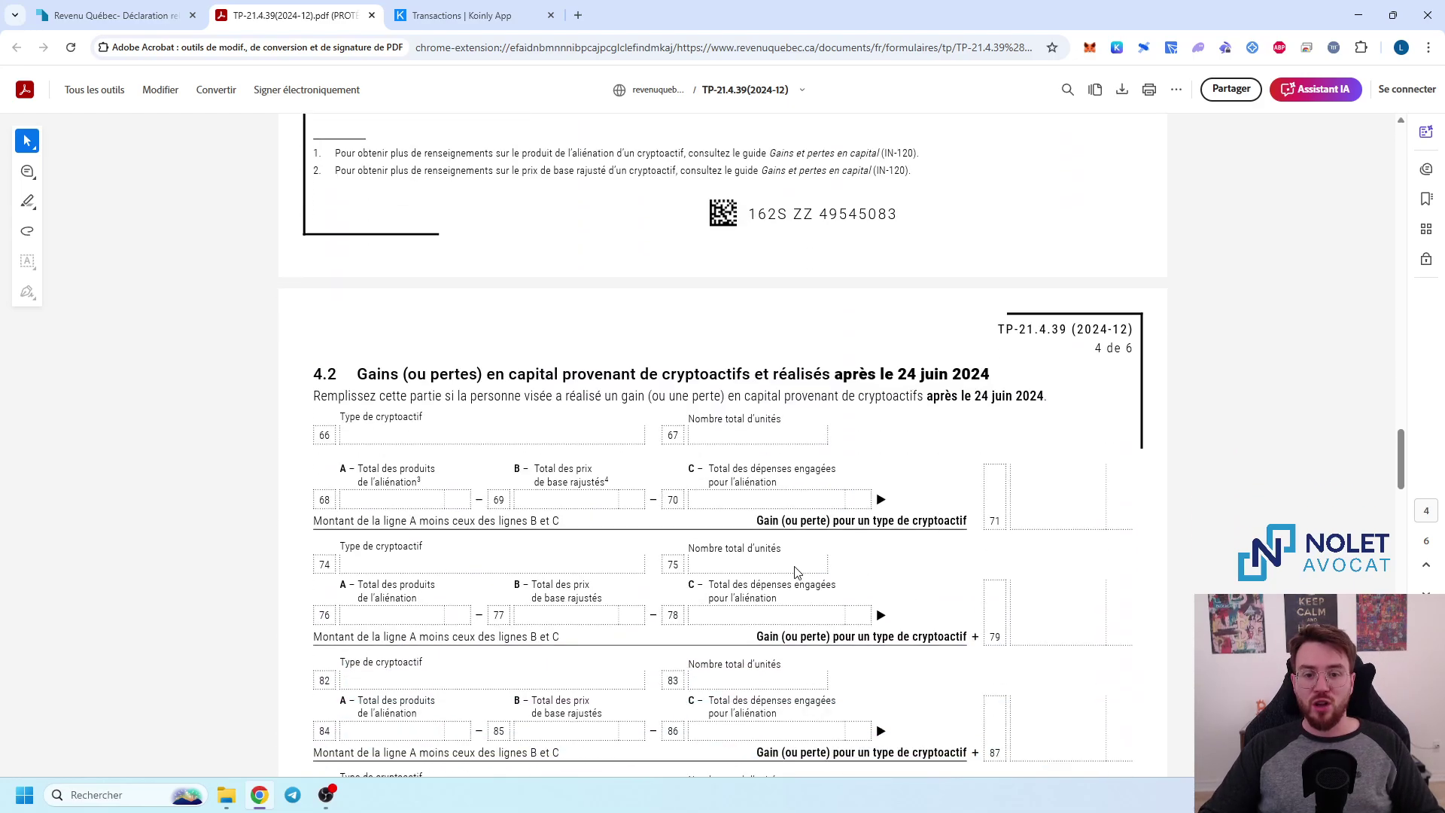
scroll(797, 581, up, 2)
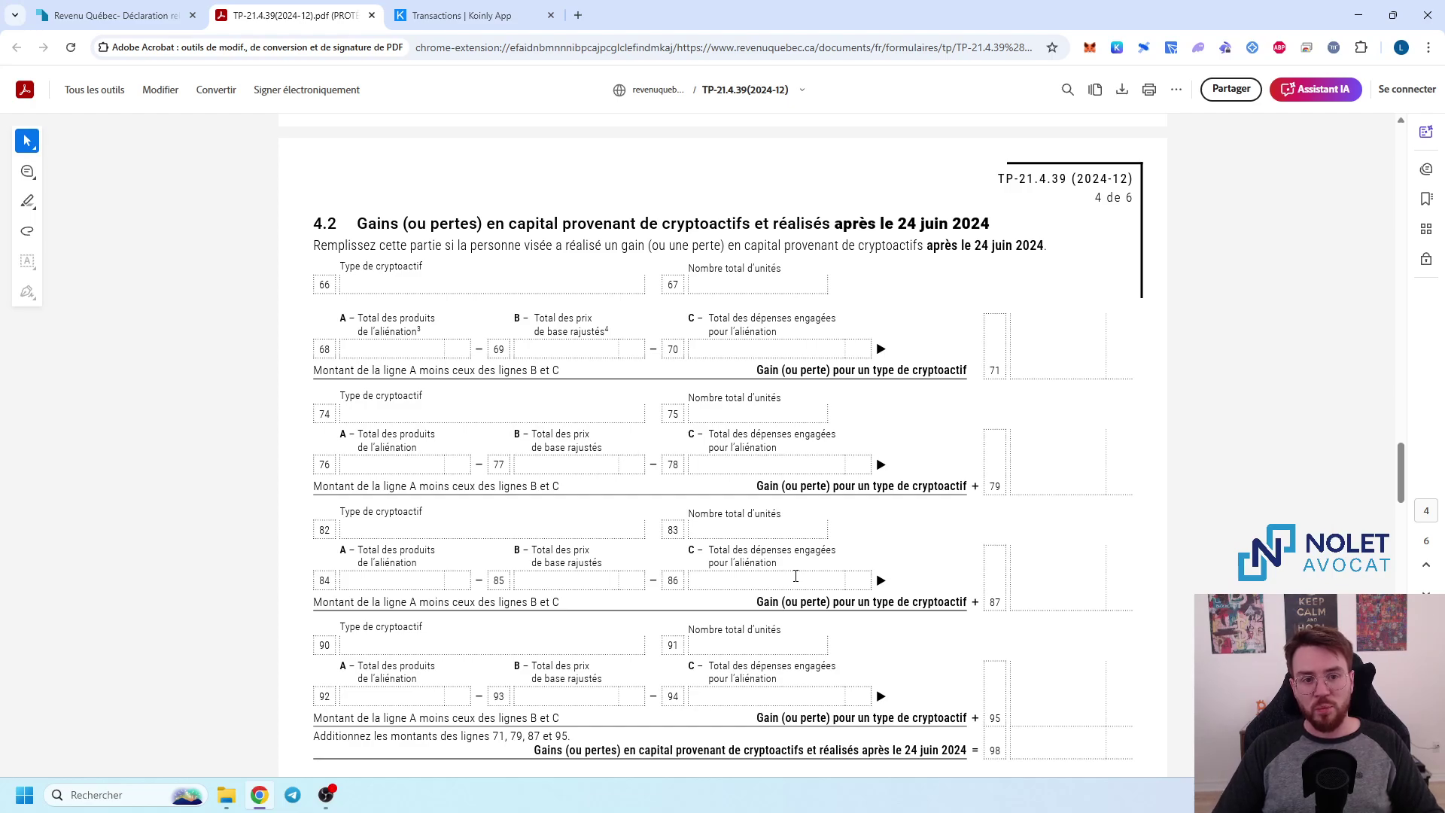
scroll(761, 411, up, 2)
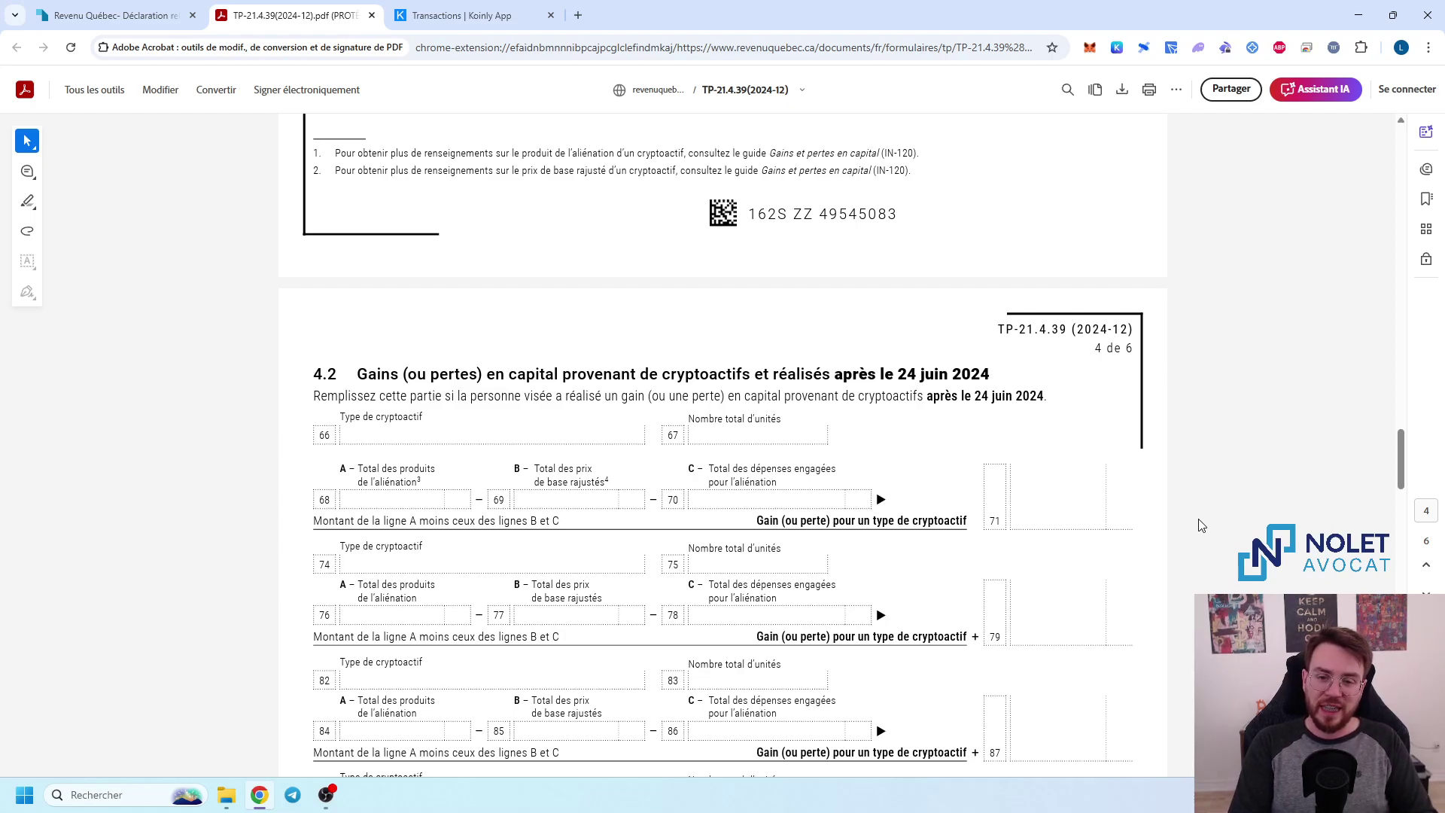
scroll(950, 437, down, 3)
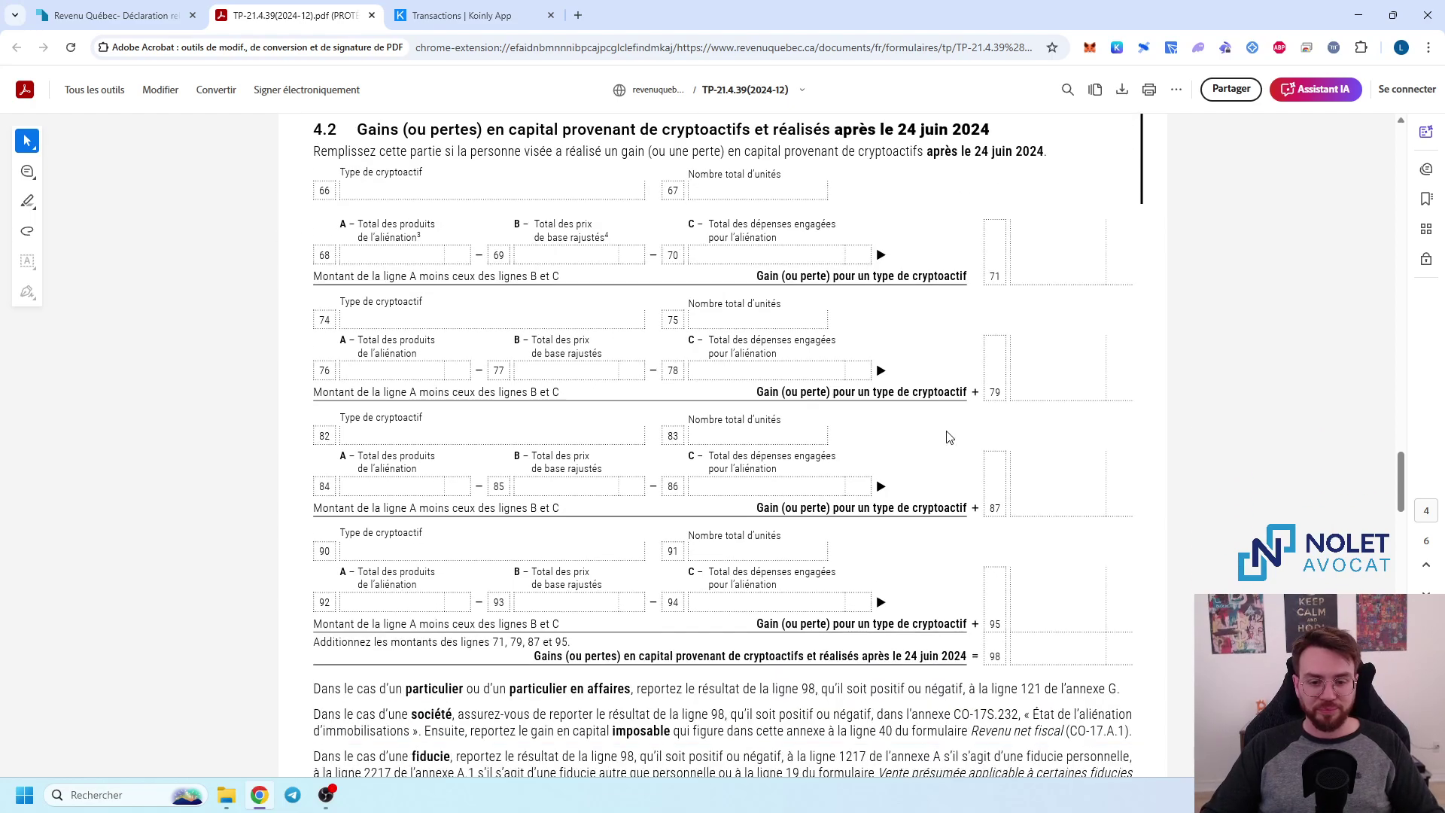
- Examine part 5 on business income from crypto-assets, including the gross and net income lines and reporting instructions
scroll(950, 438, down, 10)
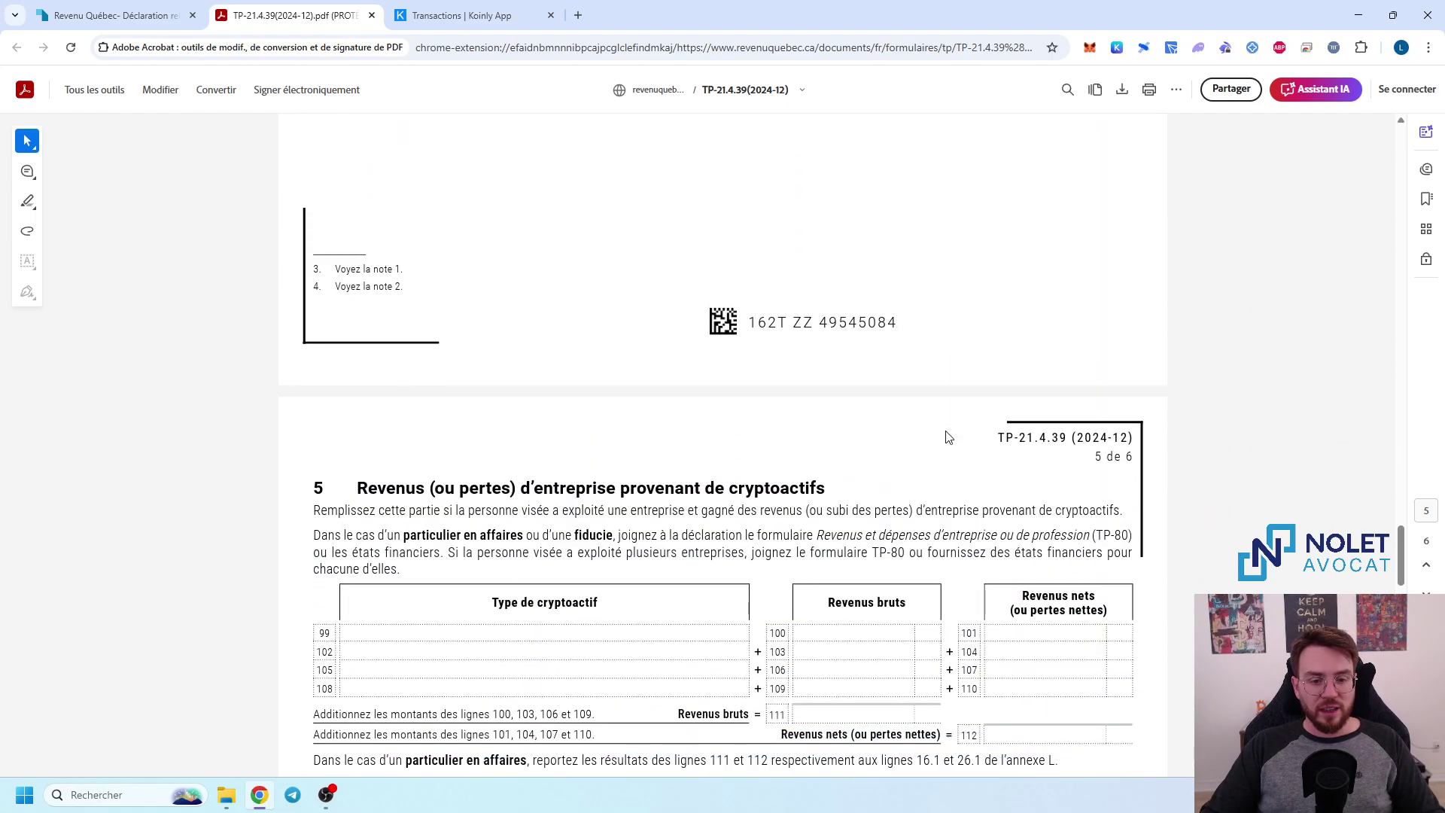
scroll(949, 438, down, 4)
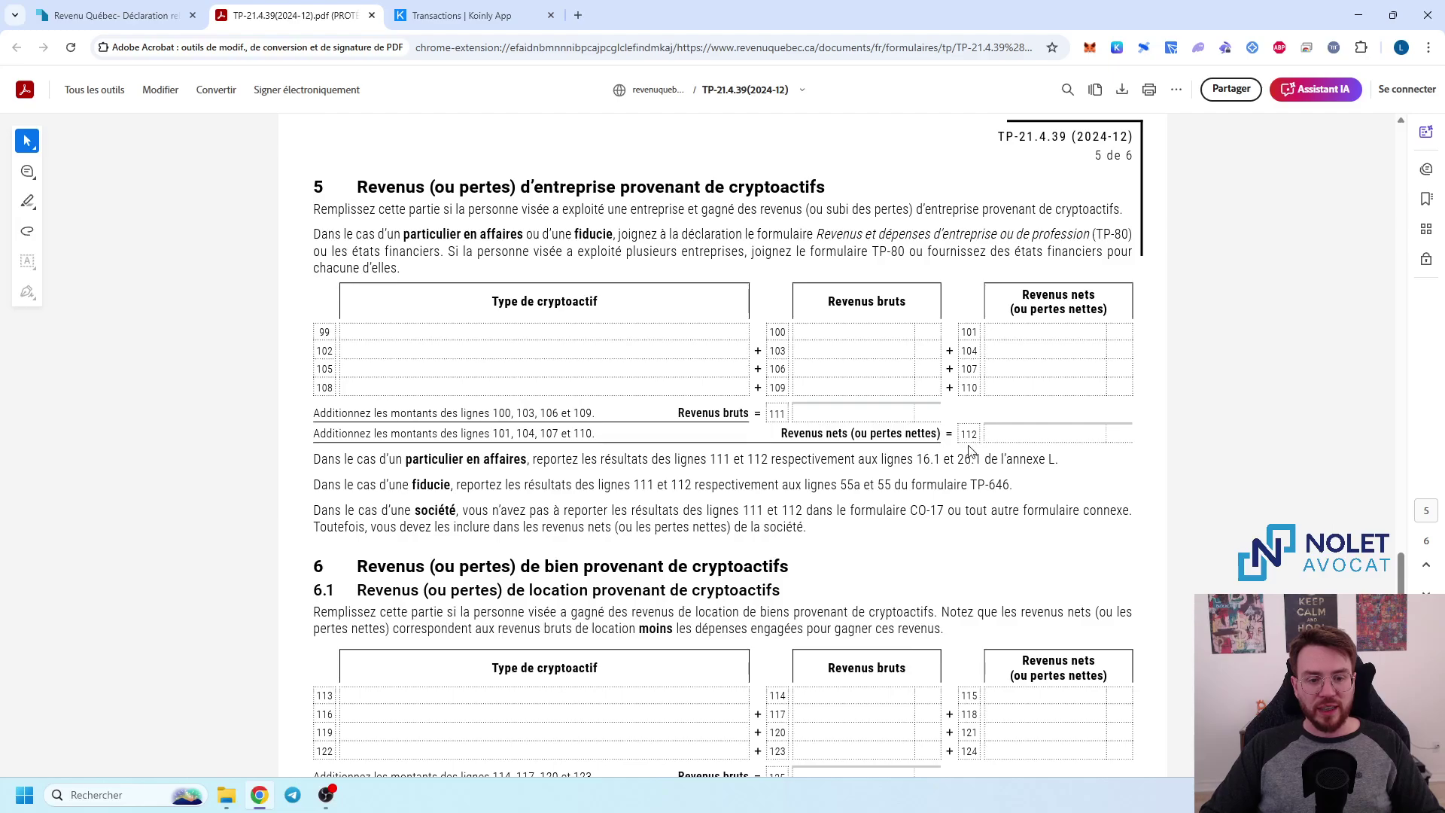
scroll(969, 450, up, 14)
scroll(721, 502, down, 11)
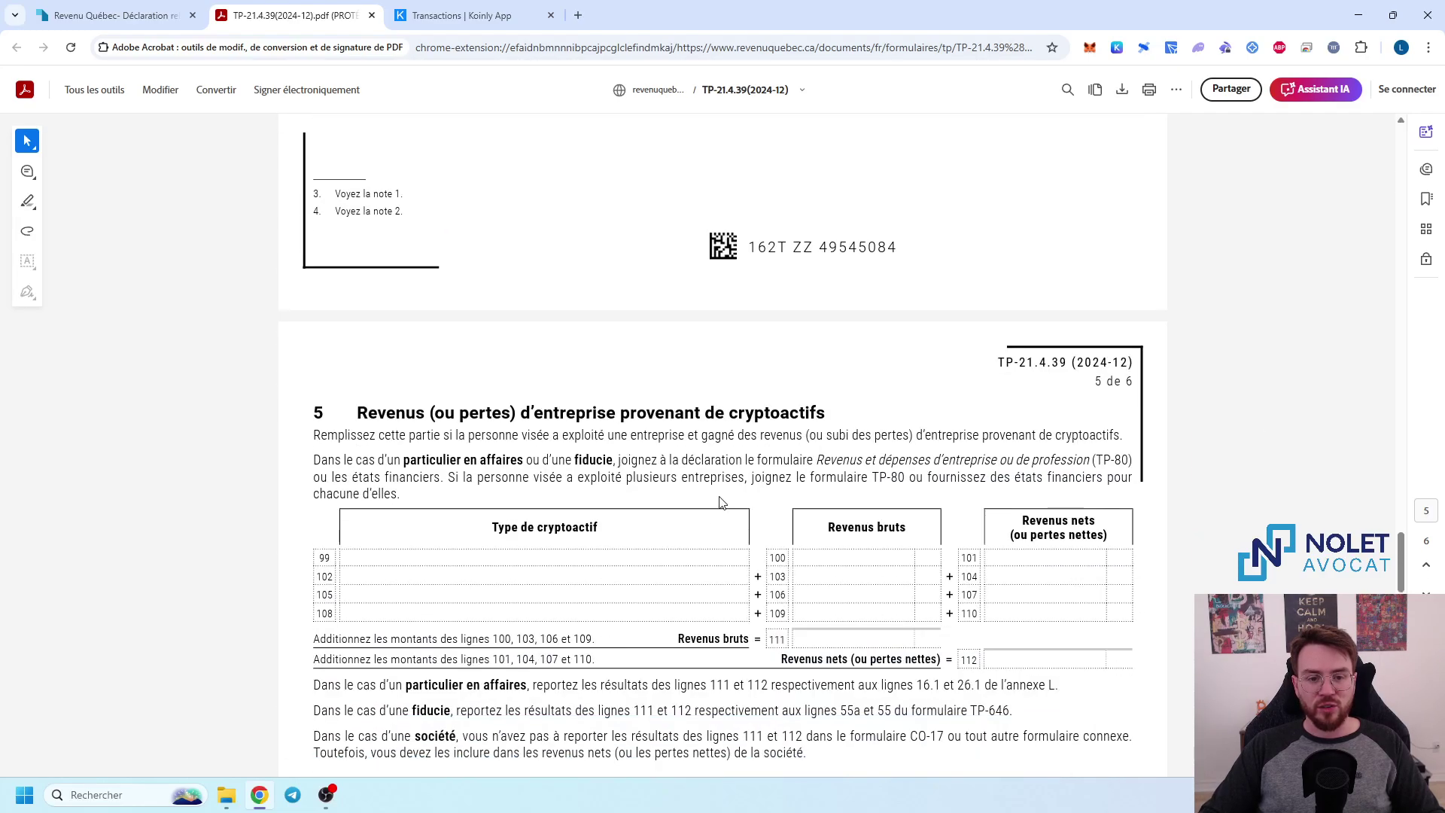
scroll(721, 502, down, 2)
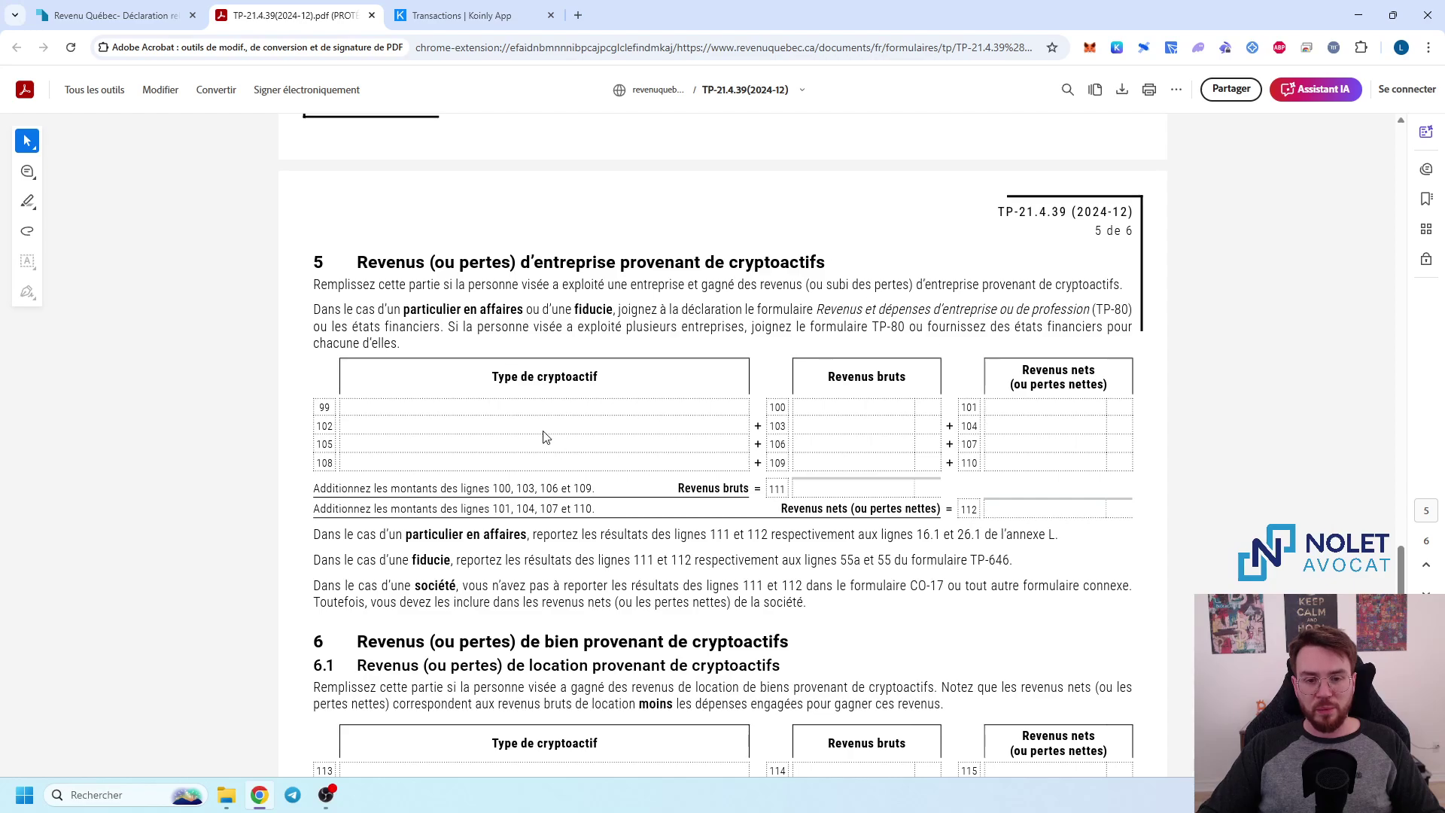
scroll(670, 306, down, 1)
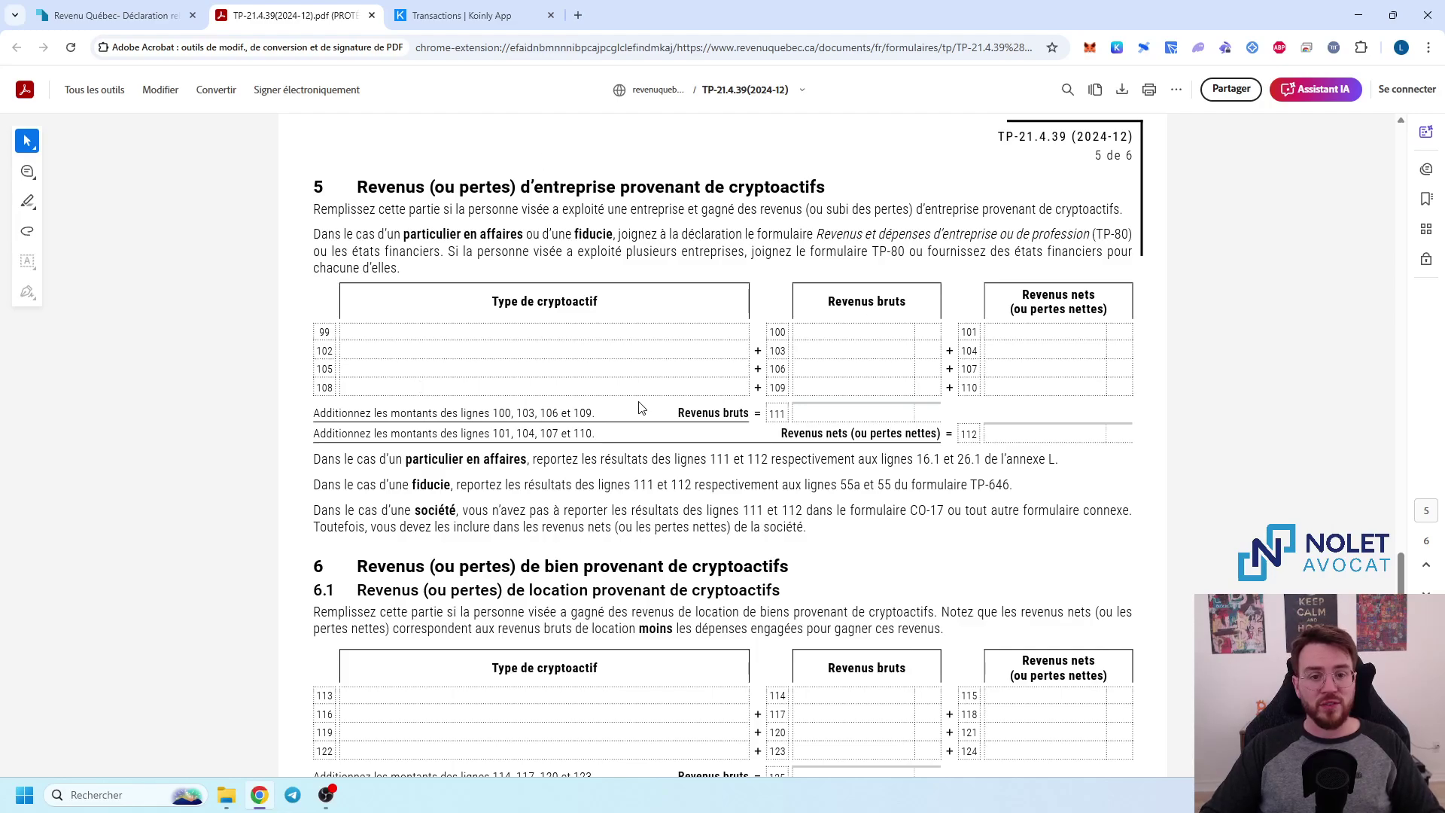
- Examine part 6.1 on rental income from crypto-assets, including its gross and net income lines
scroll(966, 399, down, 3)
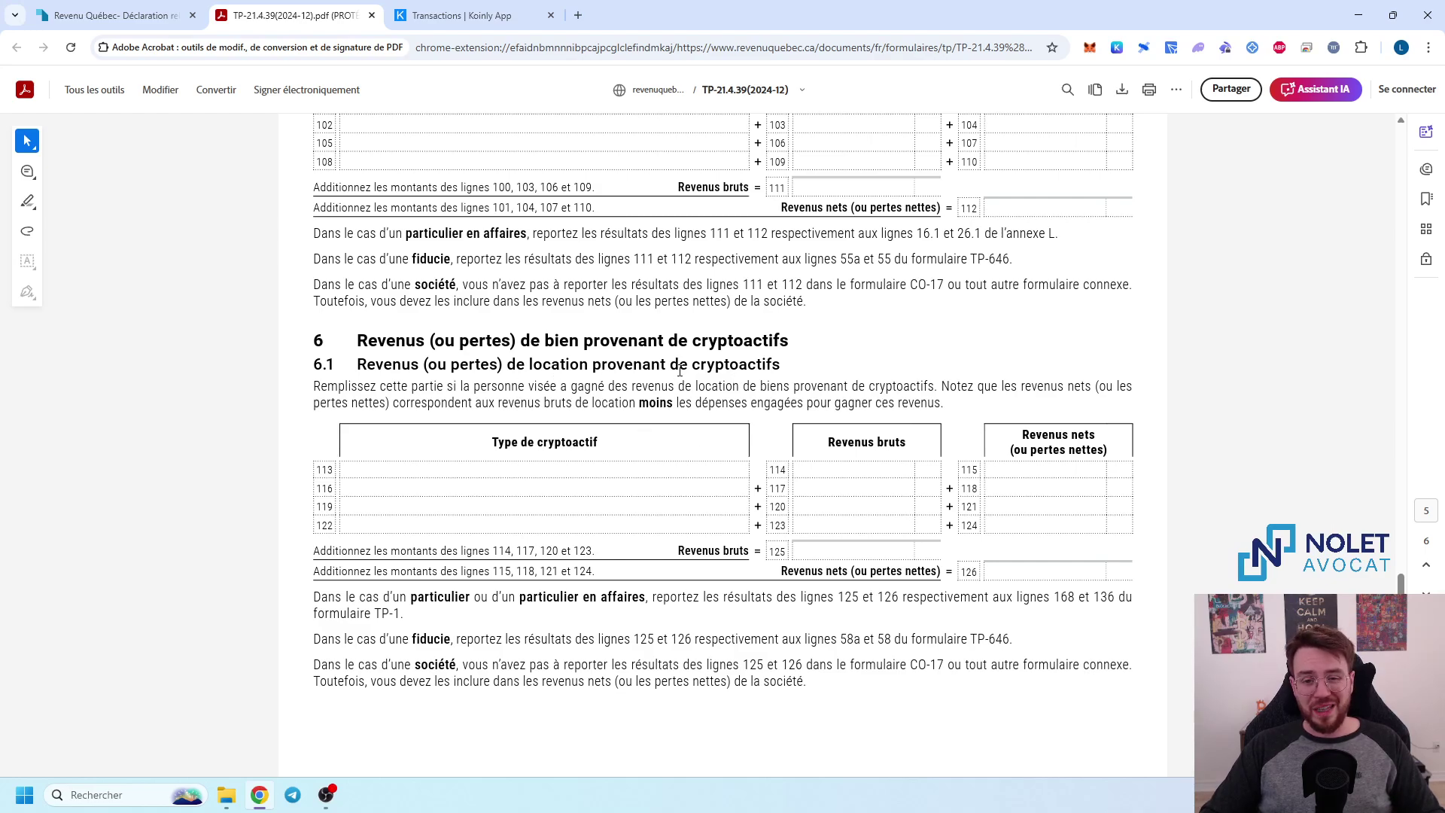
scroll(679, 370, down, 4)
scroll(602, 382, up, 4)
scroll(602, 379, down, 2)
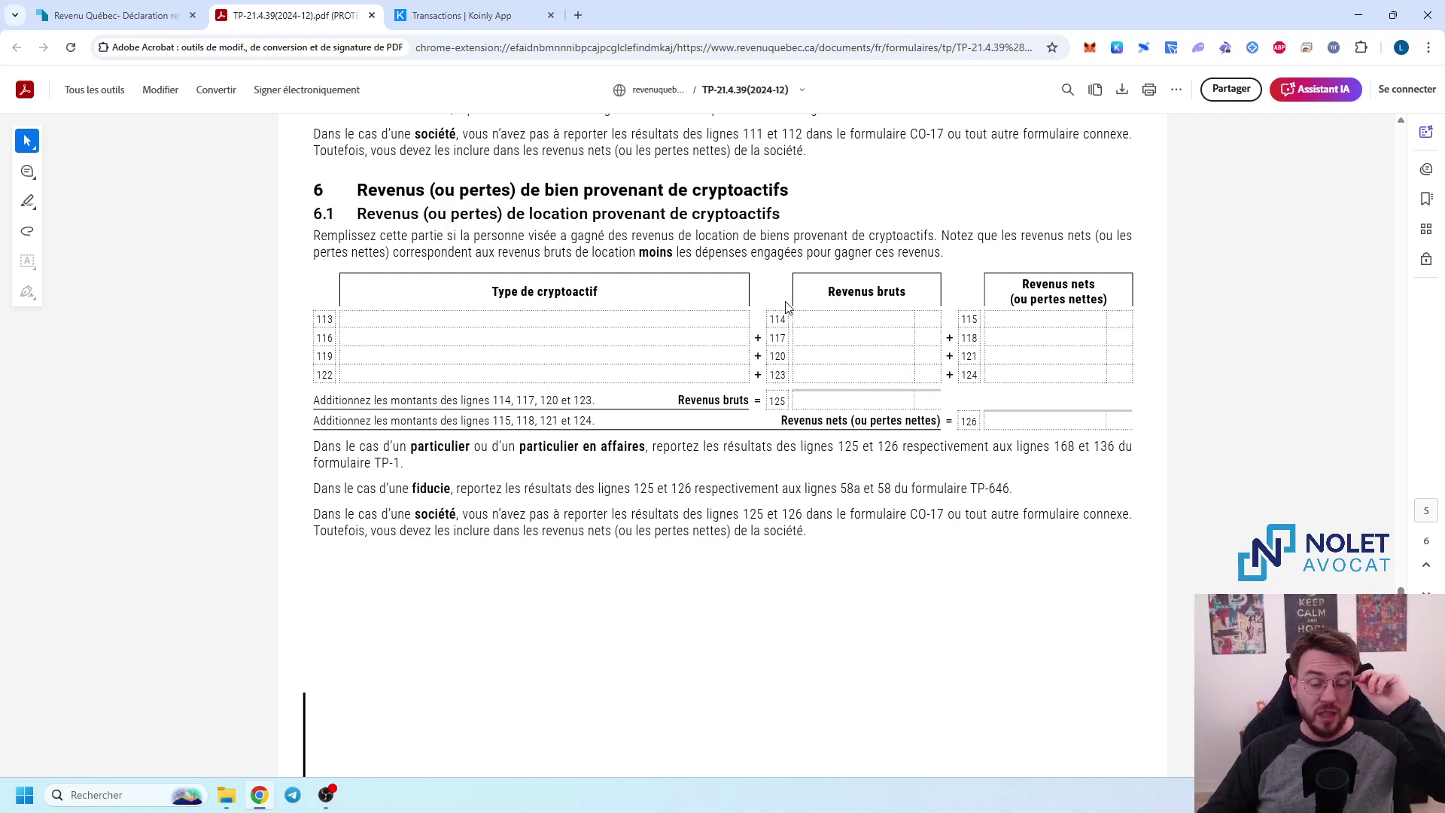
scroll(787, 304, down, 6)
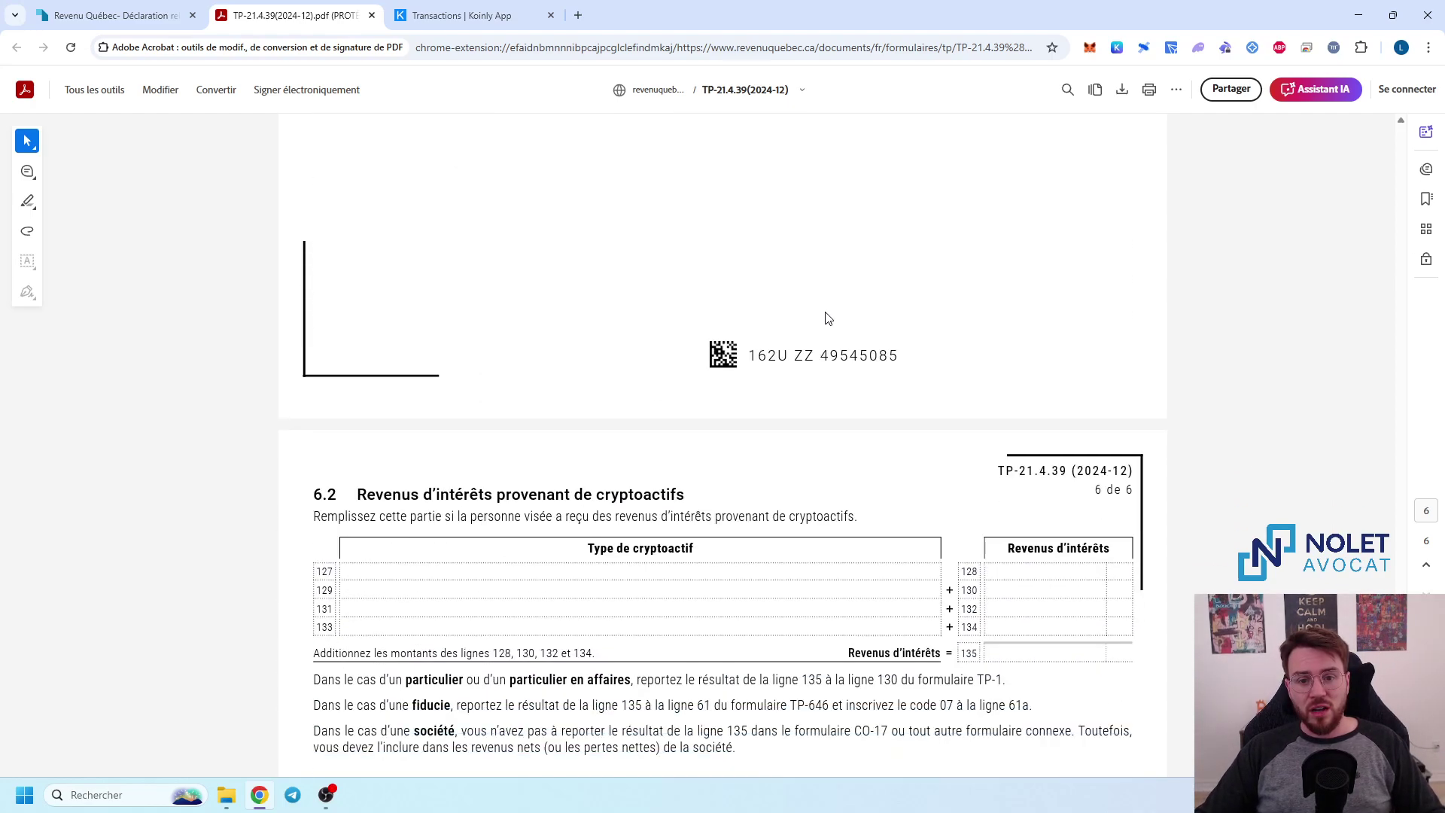
scroll(712, 344, up, 5)
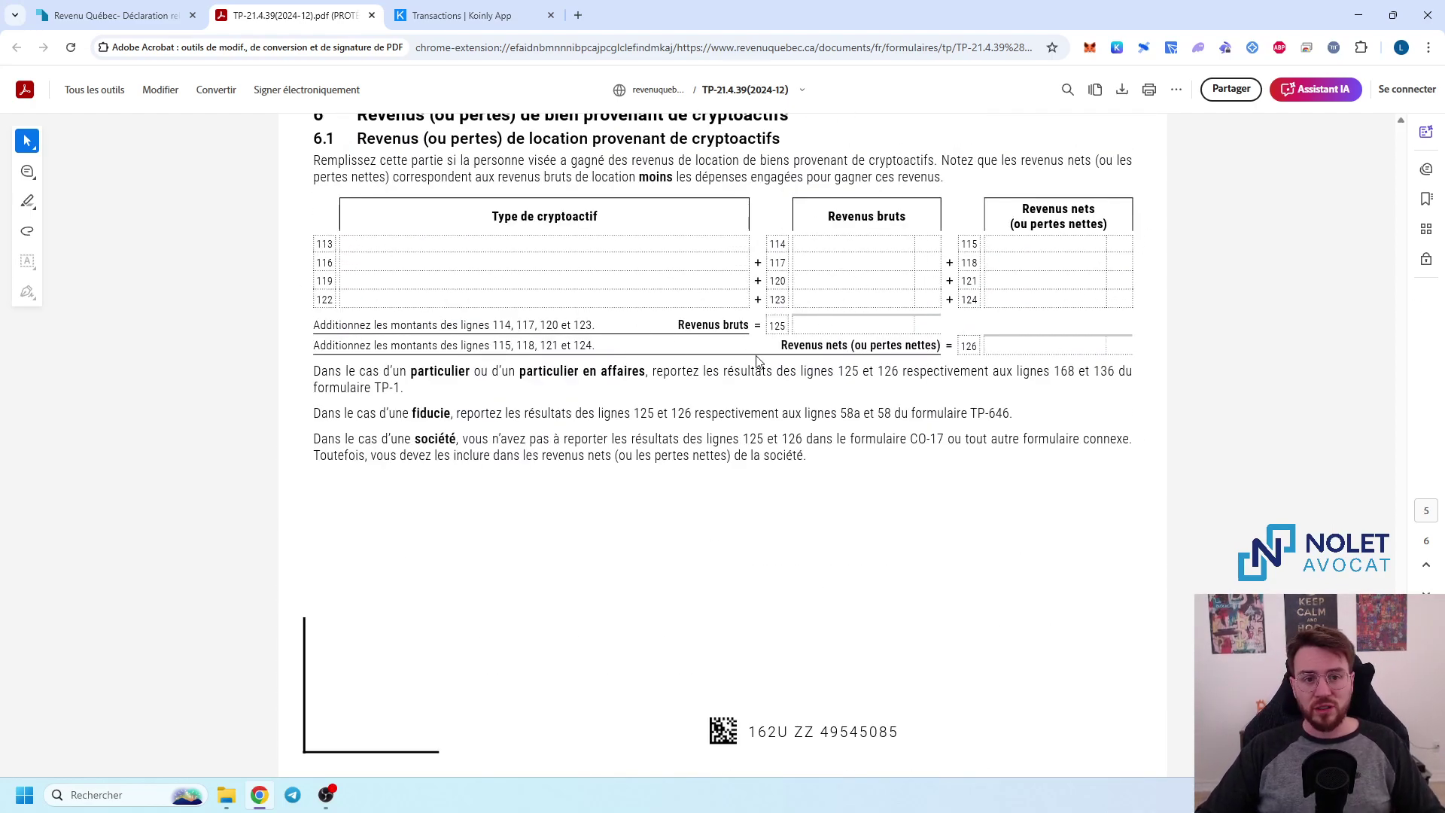
scroll(756, 361, up, 1)
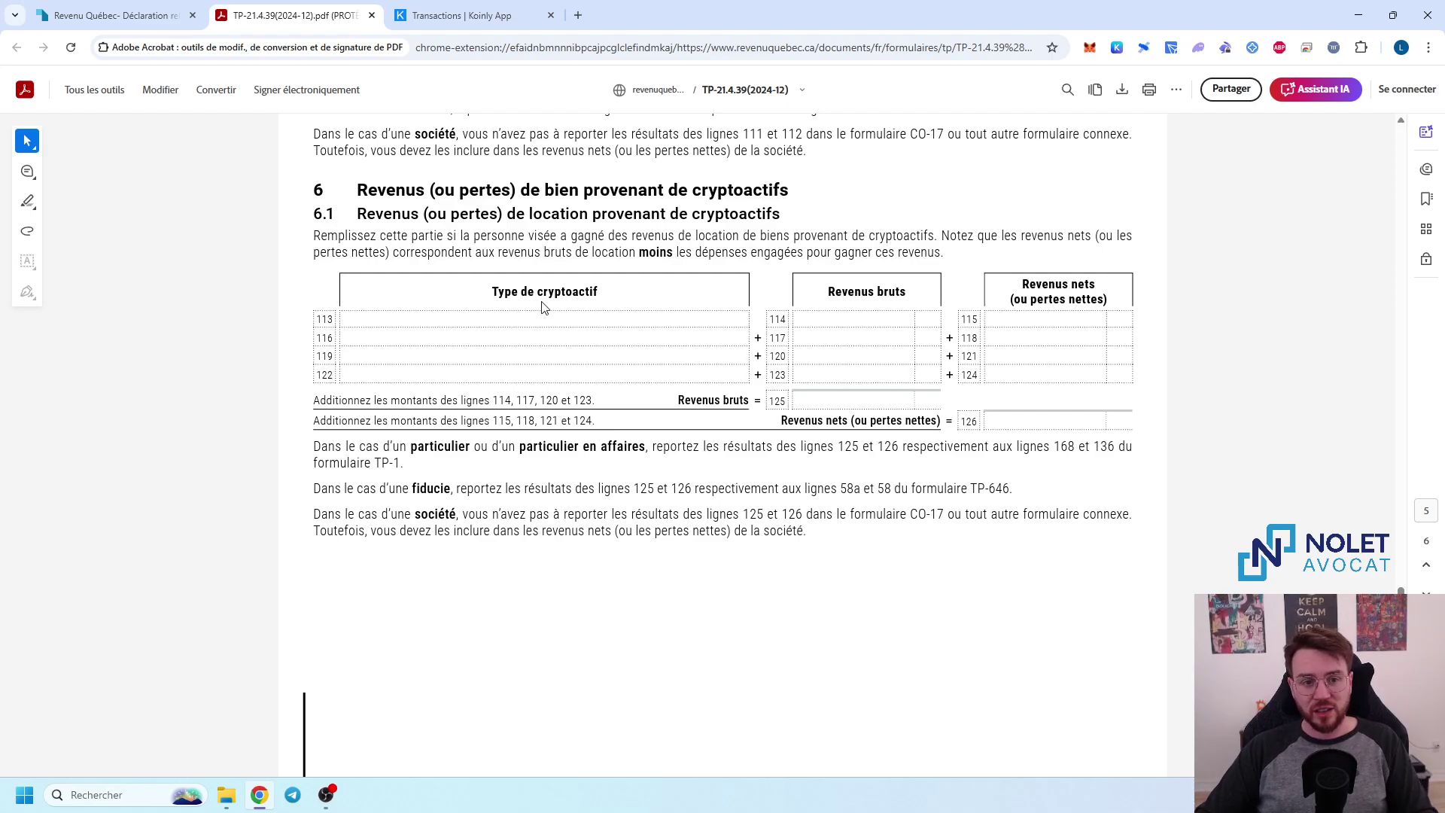
- Examine part 6.2 on interest income from crypto-assets and compare it with the rental income table in part 6.1
scroll(564, 331, down, 8)
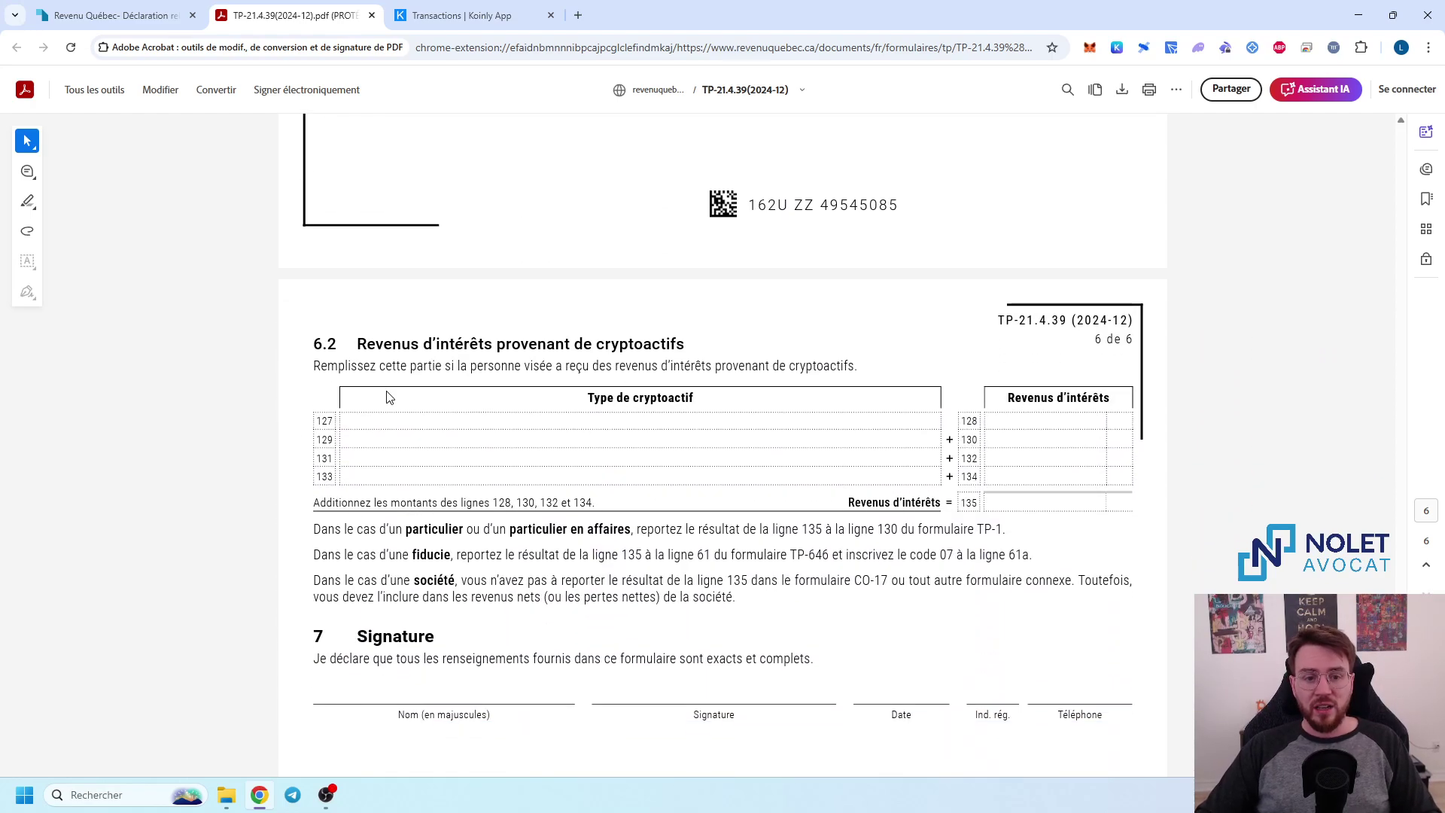
scroll(389, 396, down, 1)
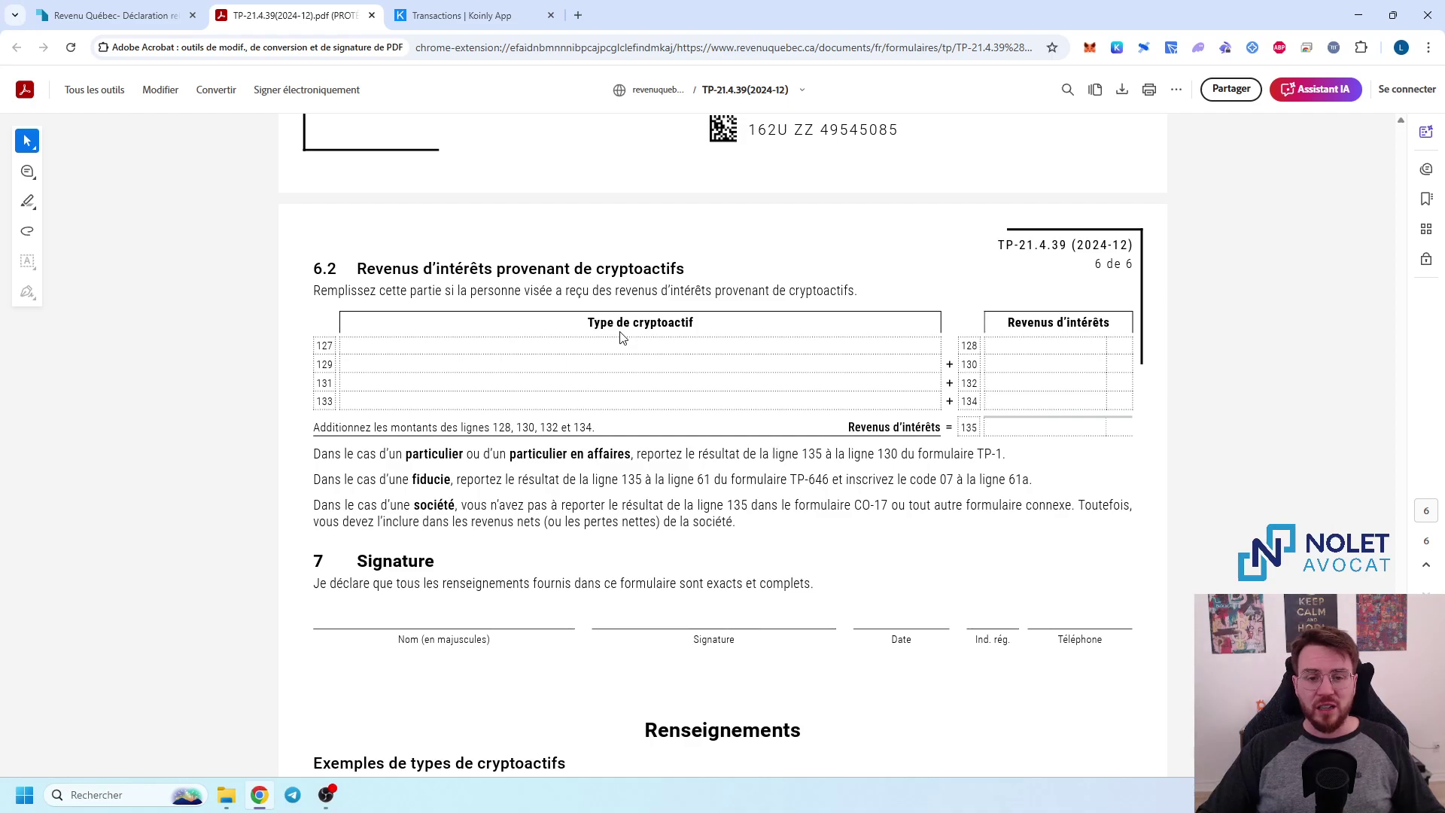
scroll(621, 336, up, 10)
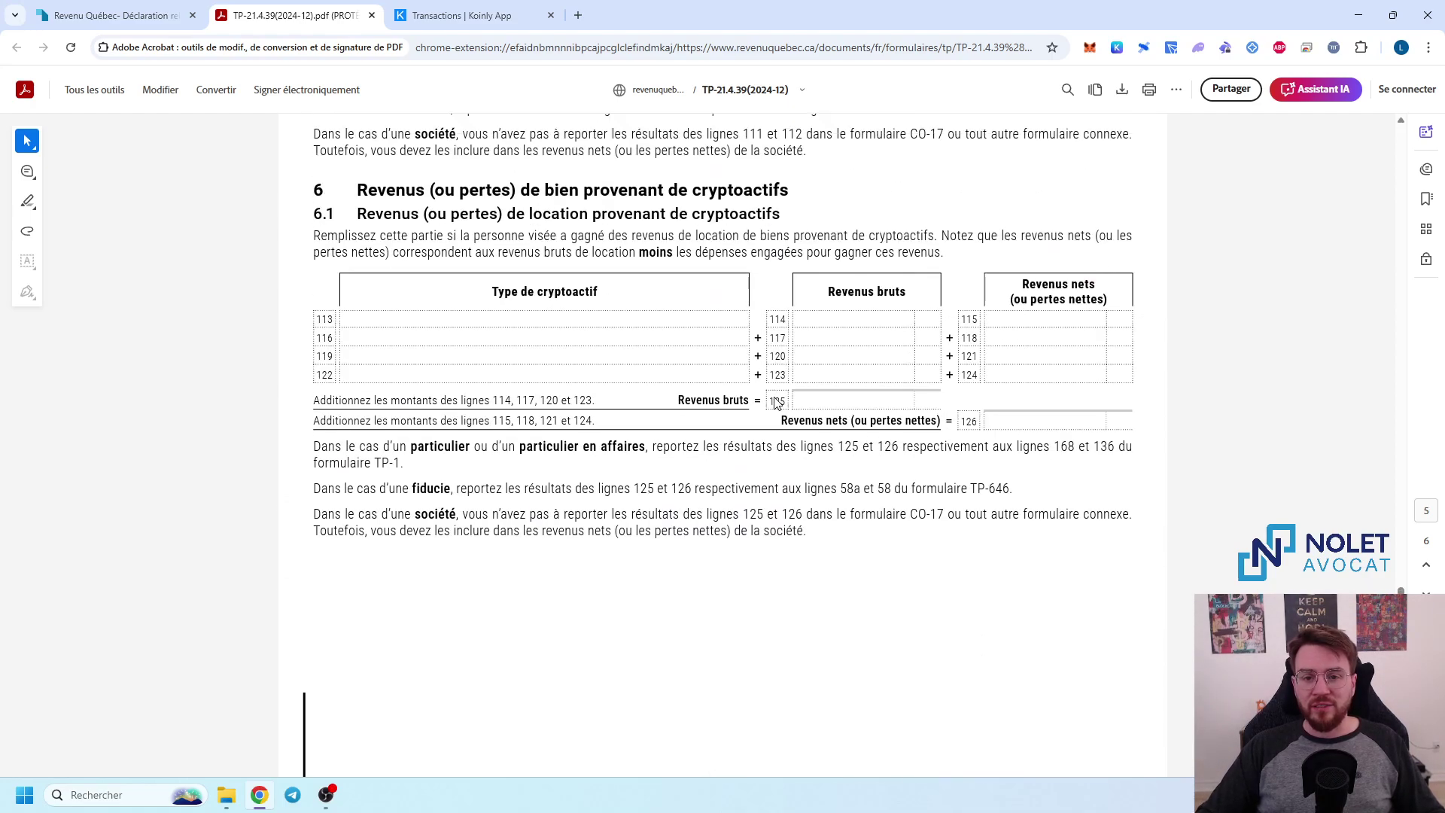
scroll(442, 311, down, 10)
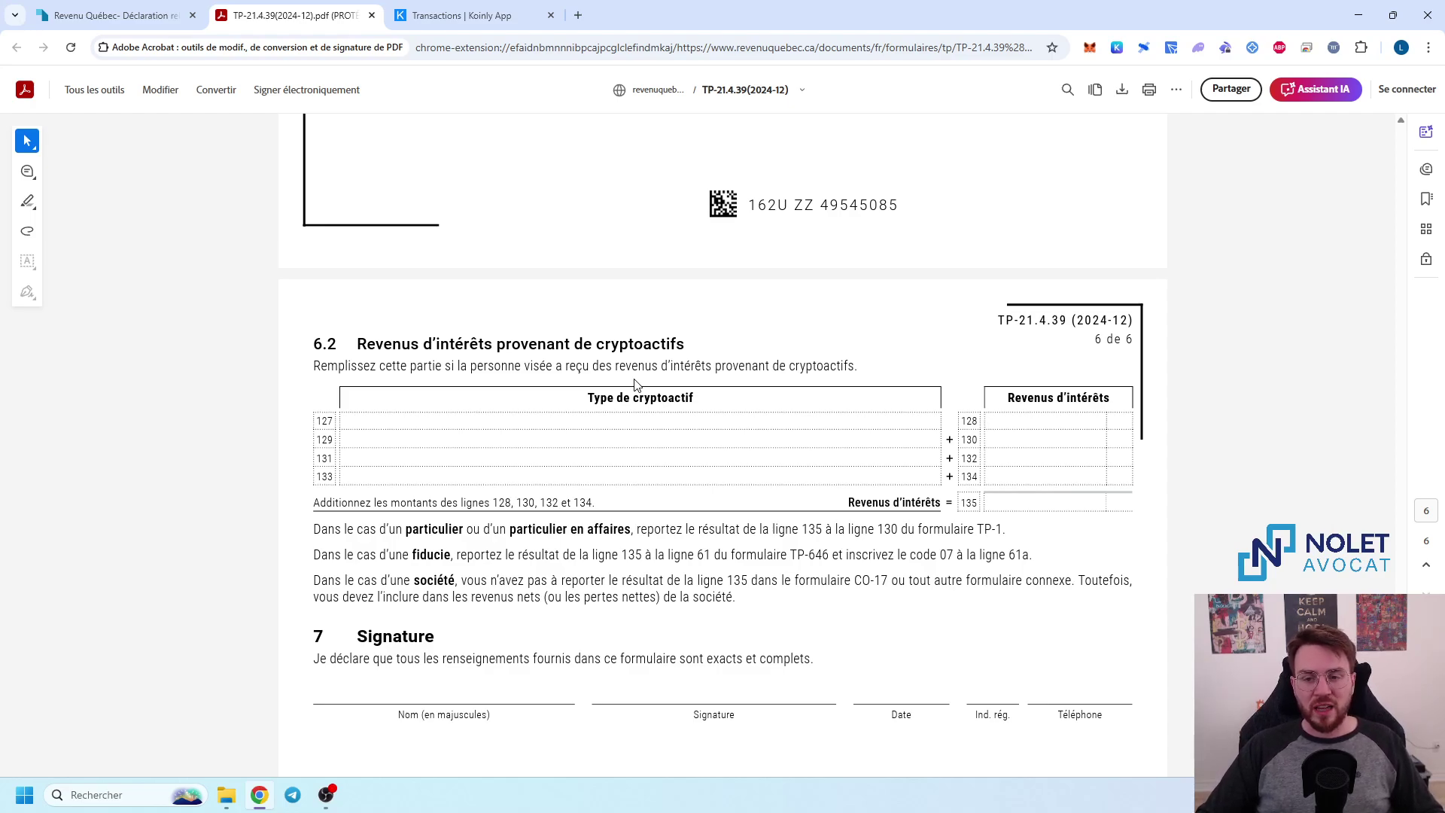
scroll(636, 382, up, 6)
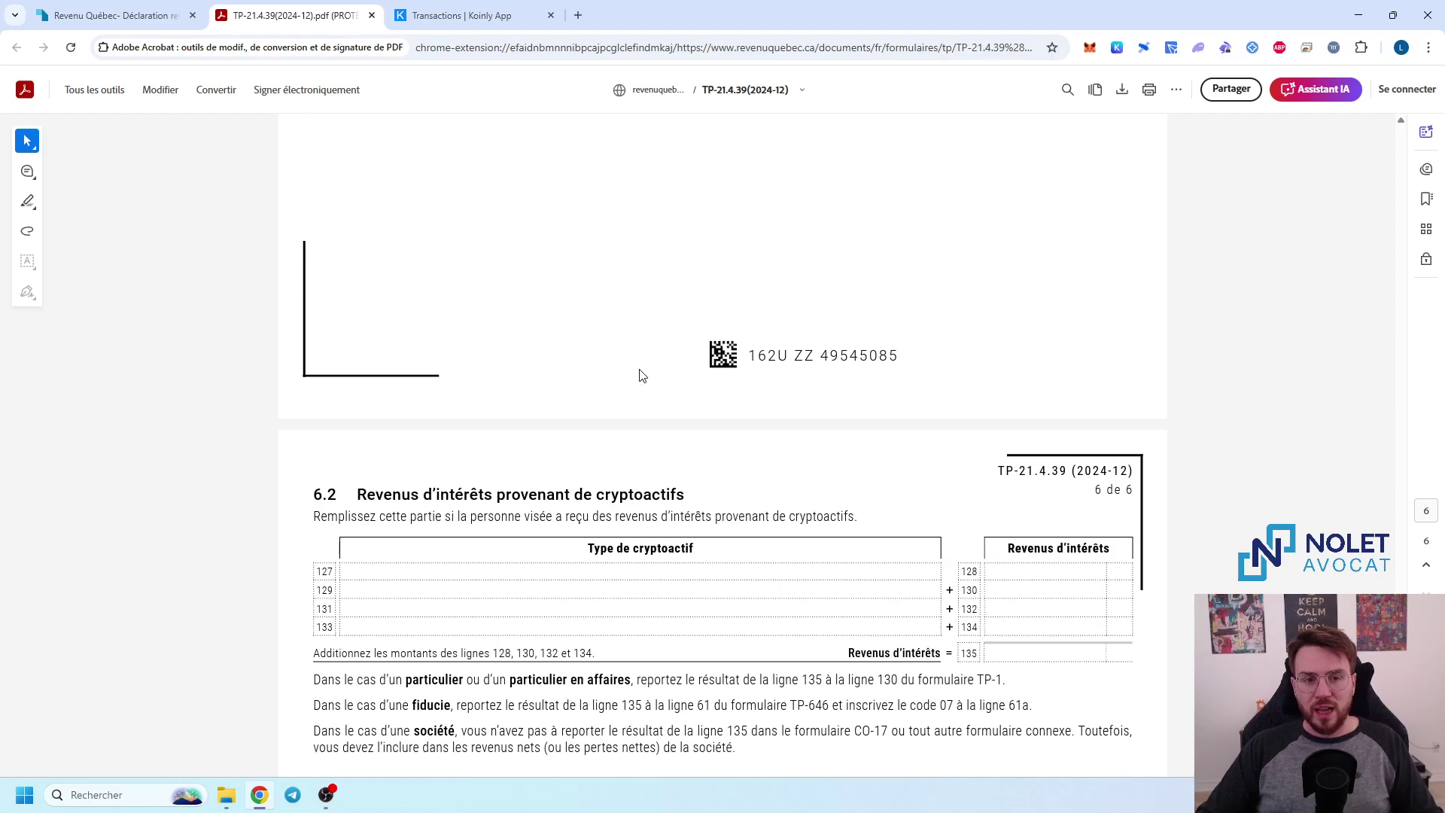
scroll(675, 395, down, 5)
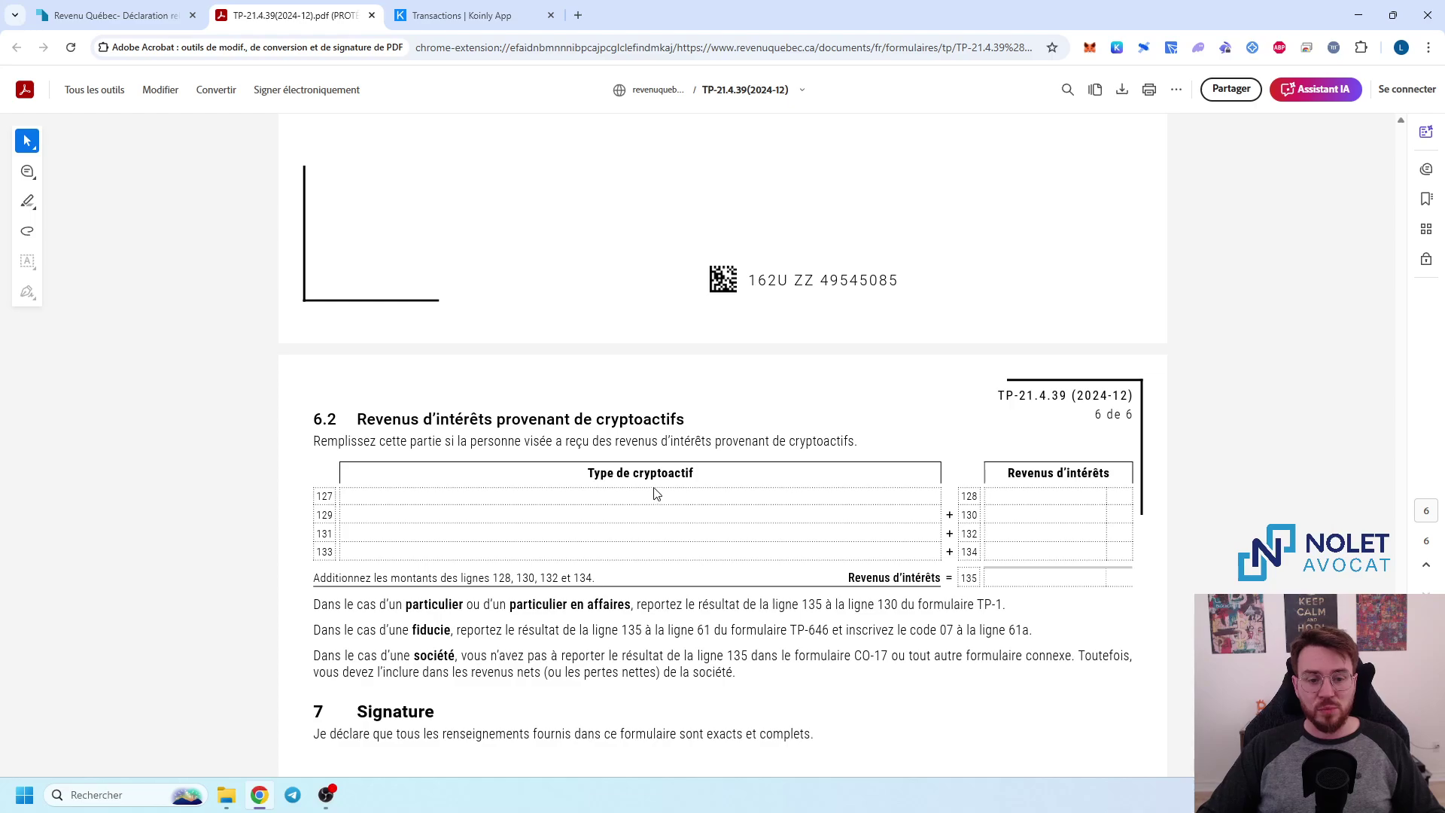
scroll(656, 497, down, 1)
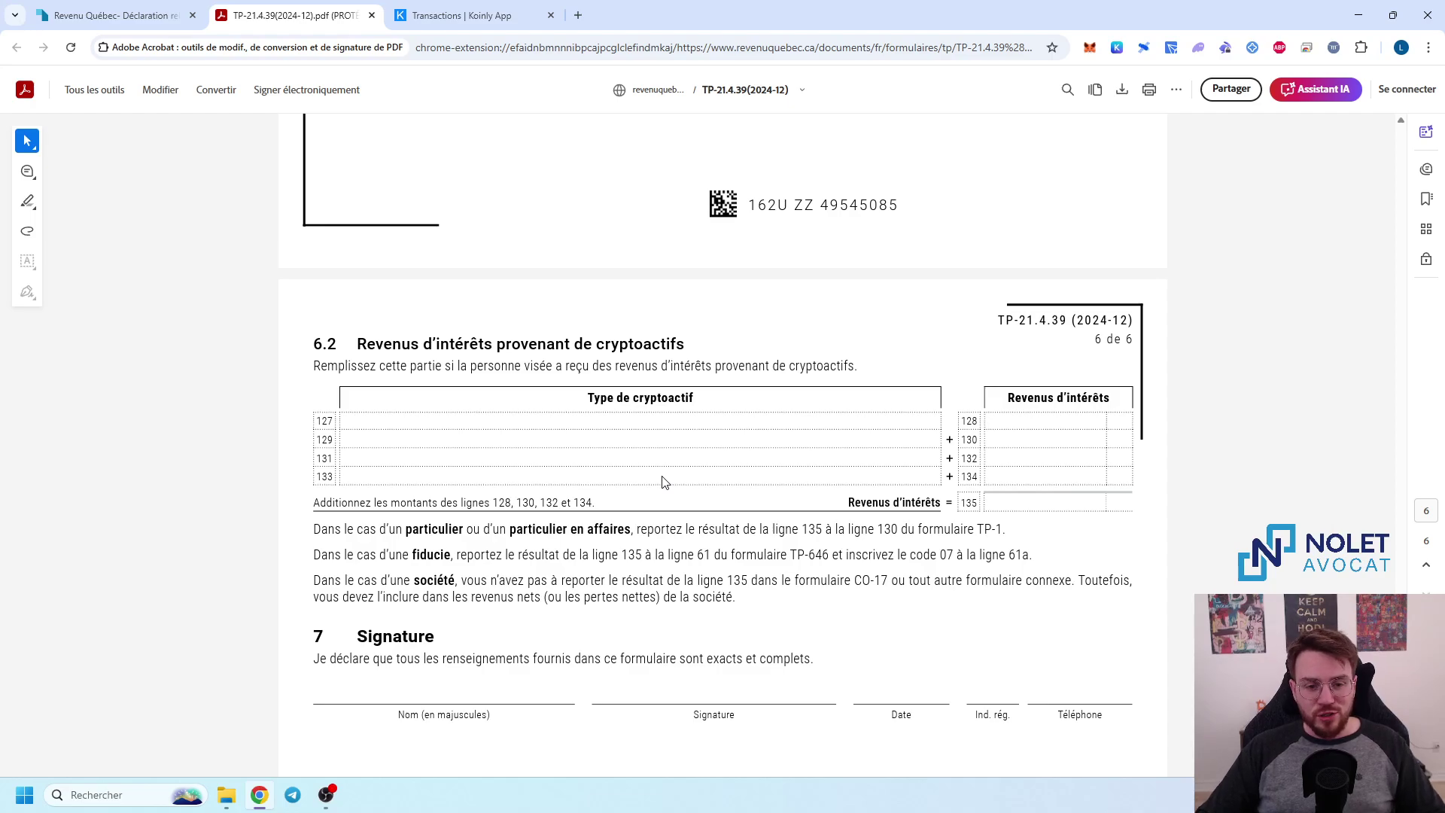
- Read the part 7 signature block, crypto-asset type examples and penalties table, and return to the form's first page
scroll(665, 482, down, 4)
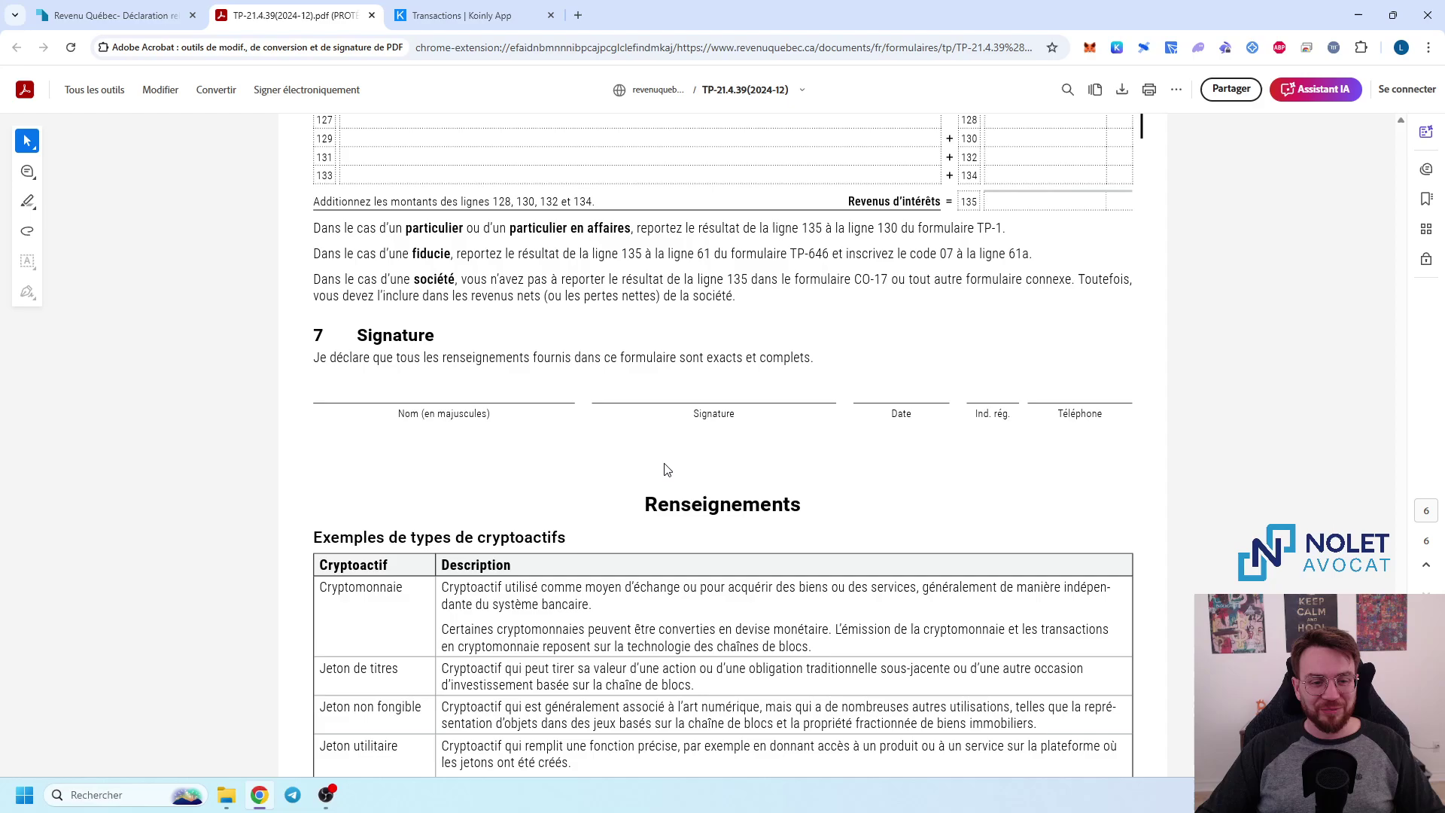
scroll(666, 468, down, 5)
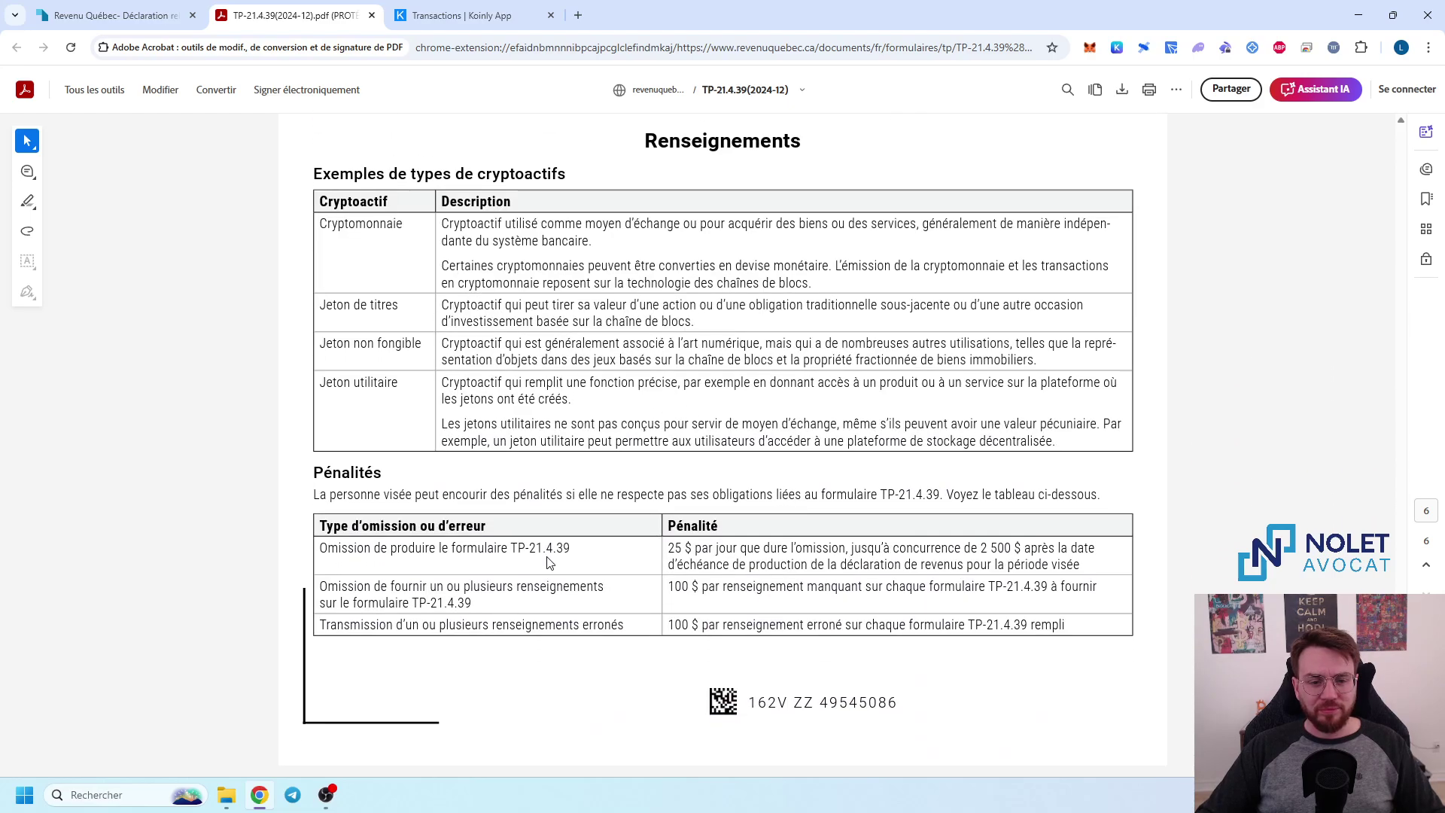
scroll(801, 560, up, 18)
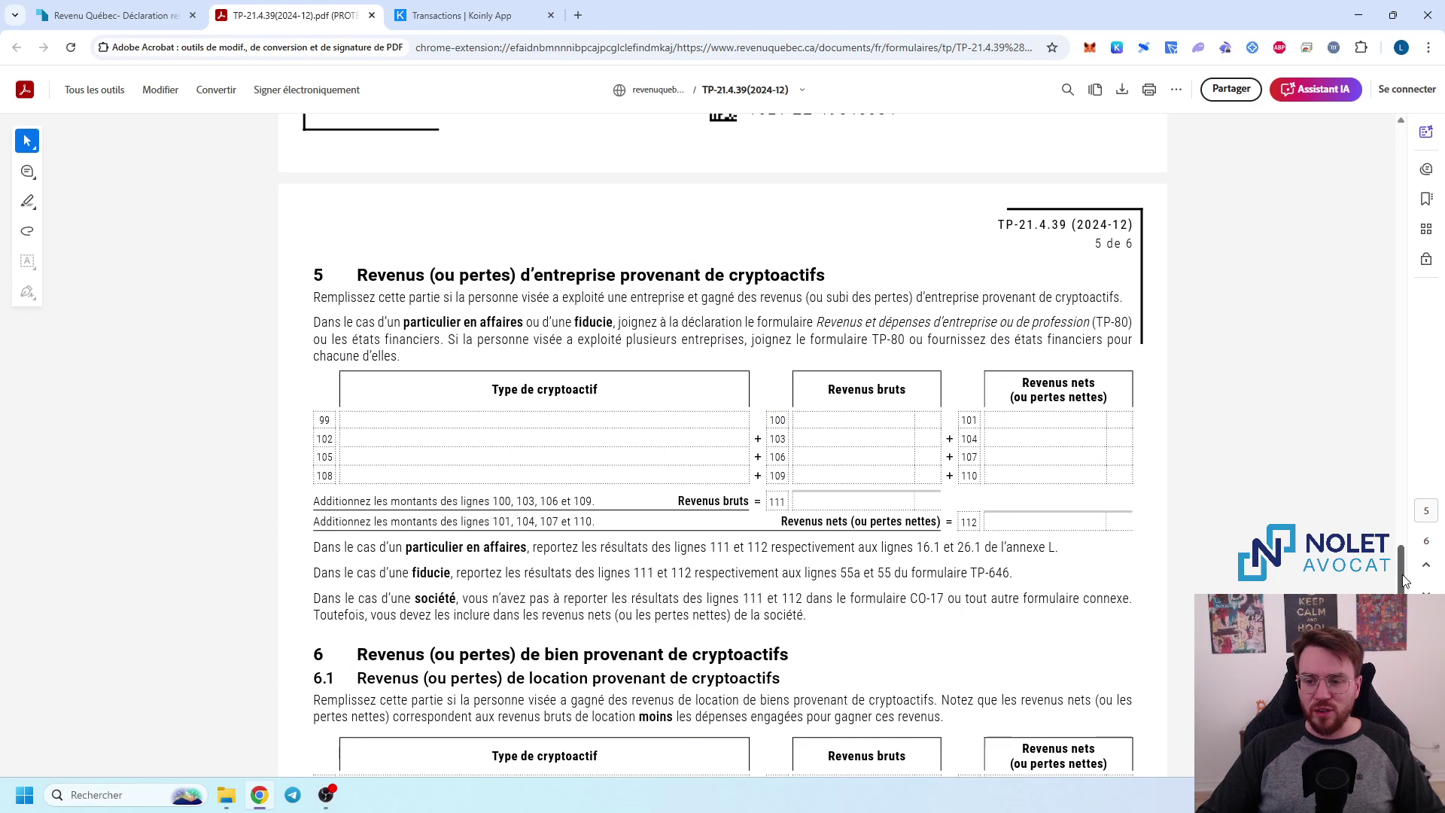
drag(1403, 580, 1399, 131)
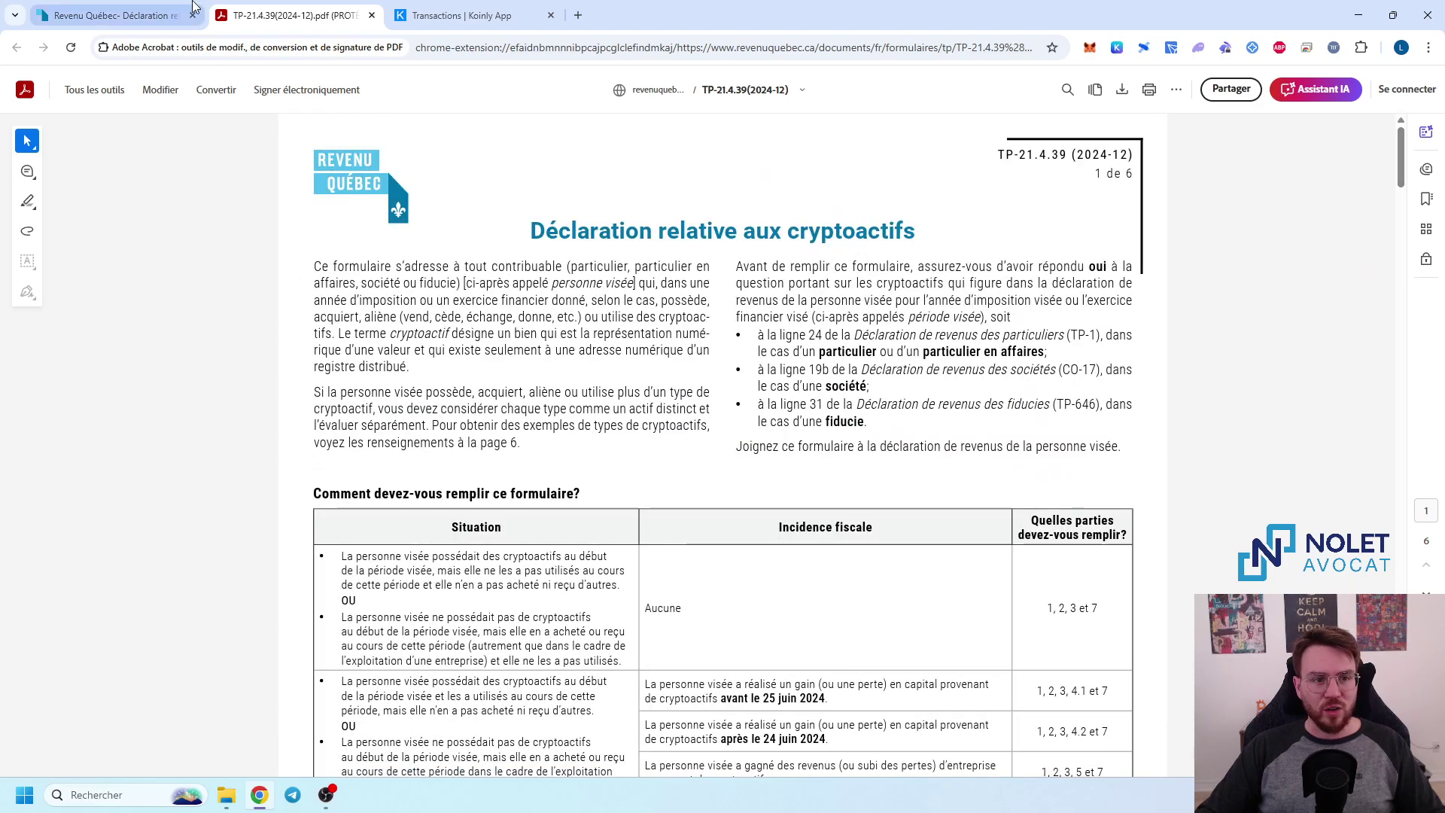
- Switch to Koinly and review the dashboard's portfolio overview and crypto holdings
click(465, 14)
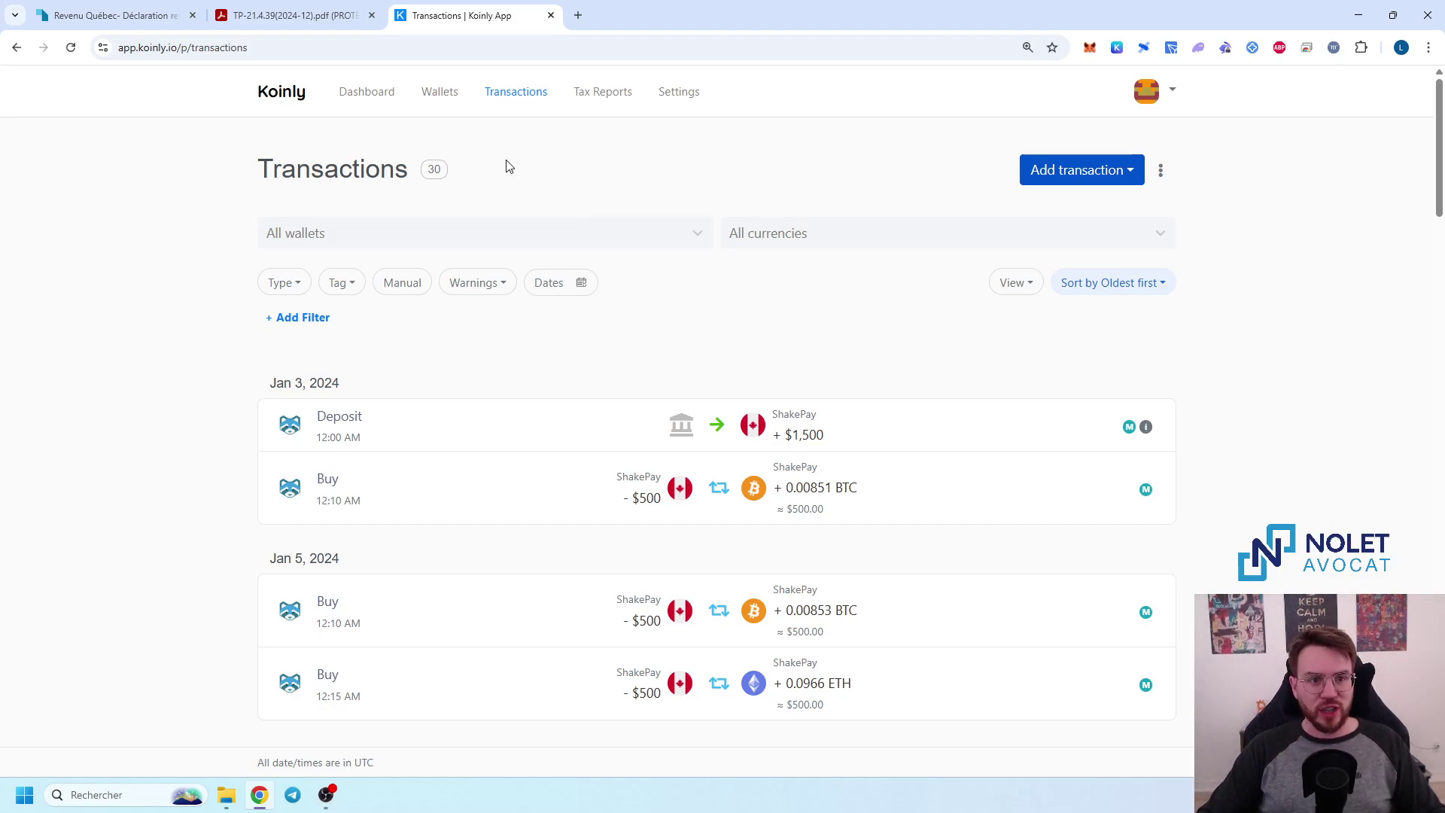
click(368, 93)
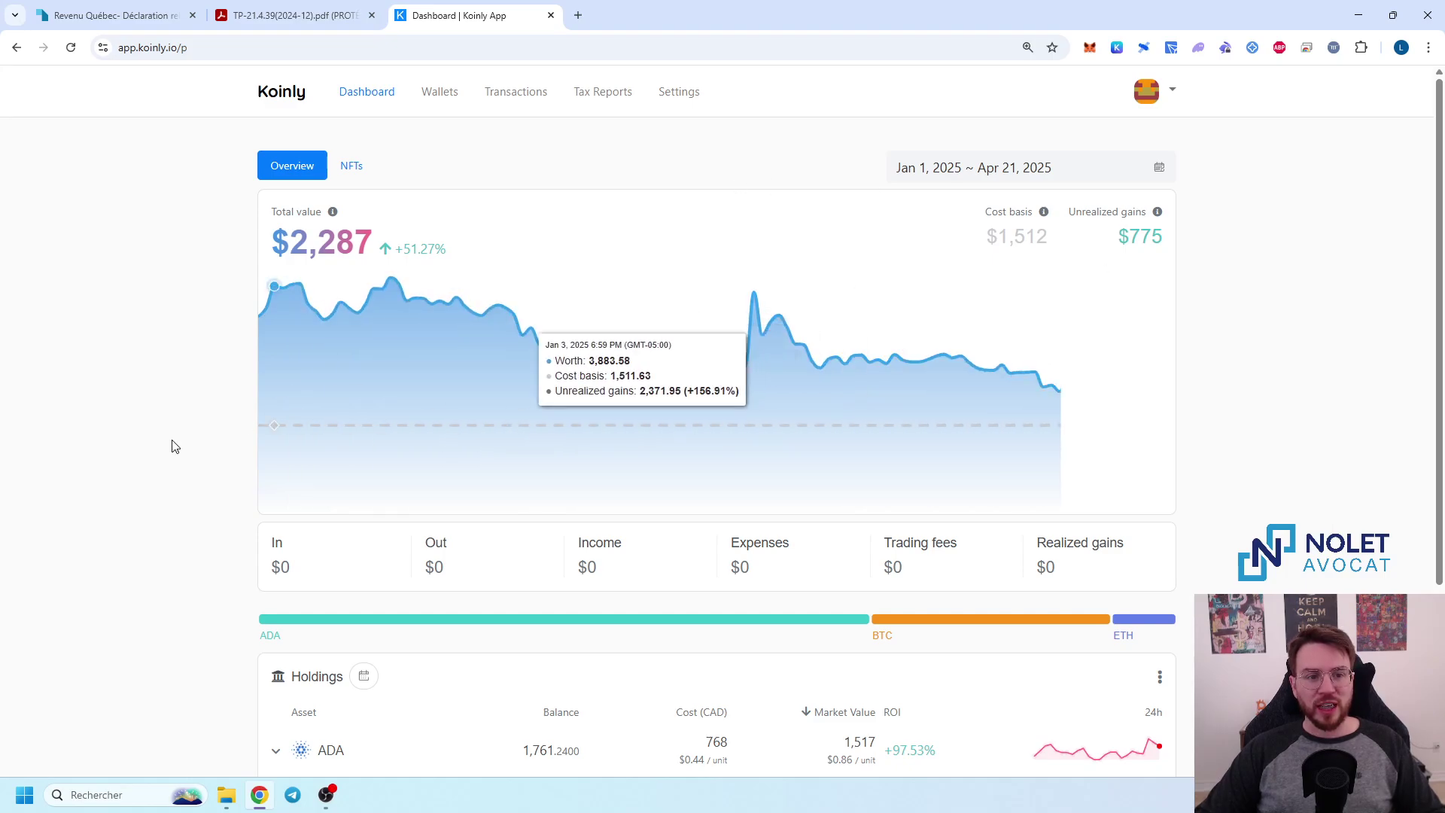
scroll(349, 557, down, 3)
scroll(184, 489, up, 3)
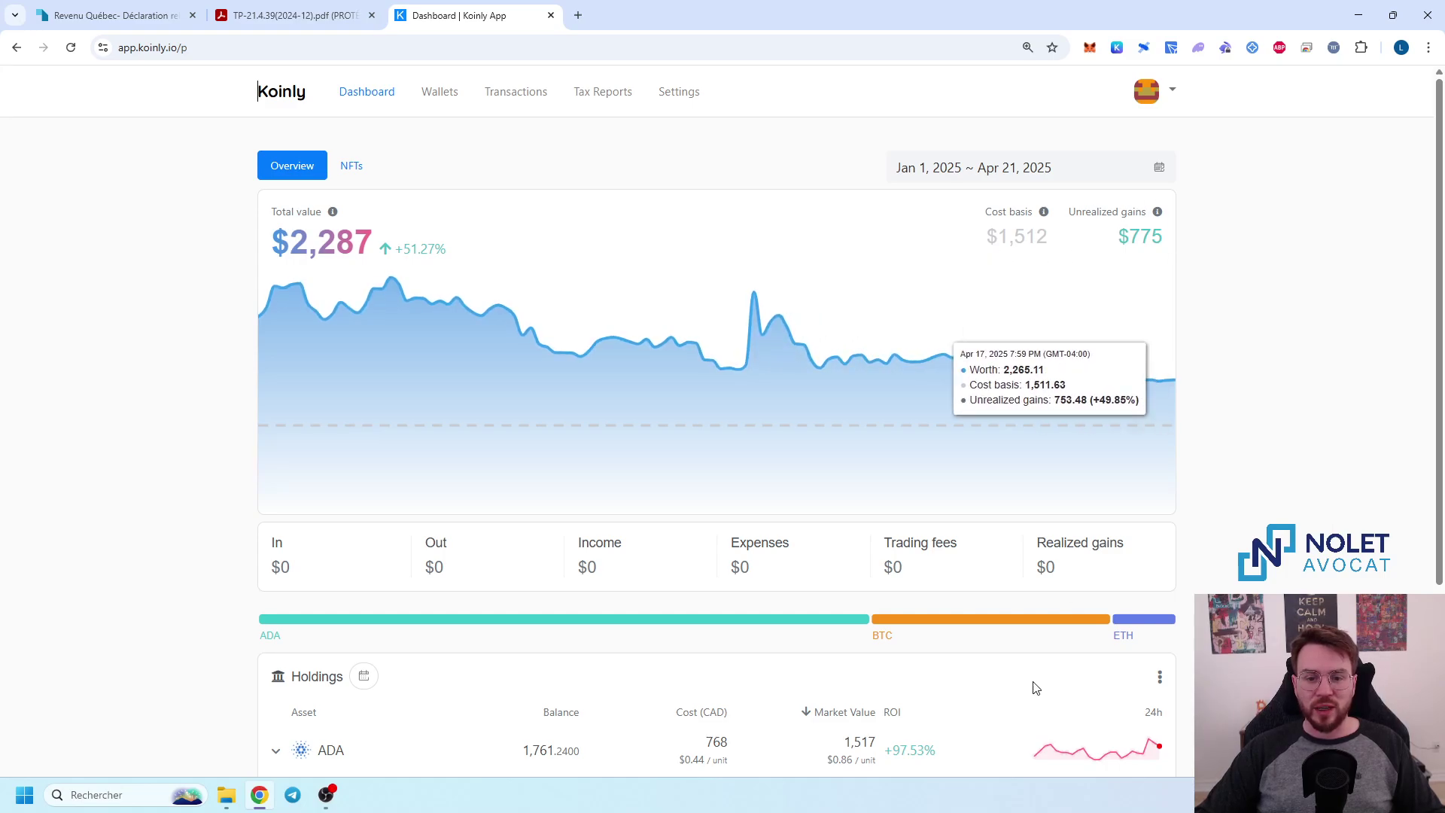
scroll(364, 549, down, 3)
scroll(177, 520, up, 3)
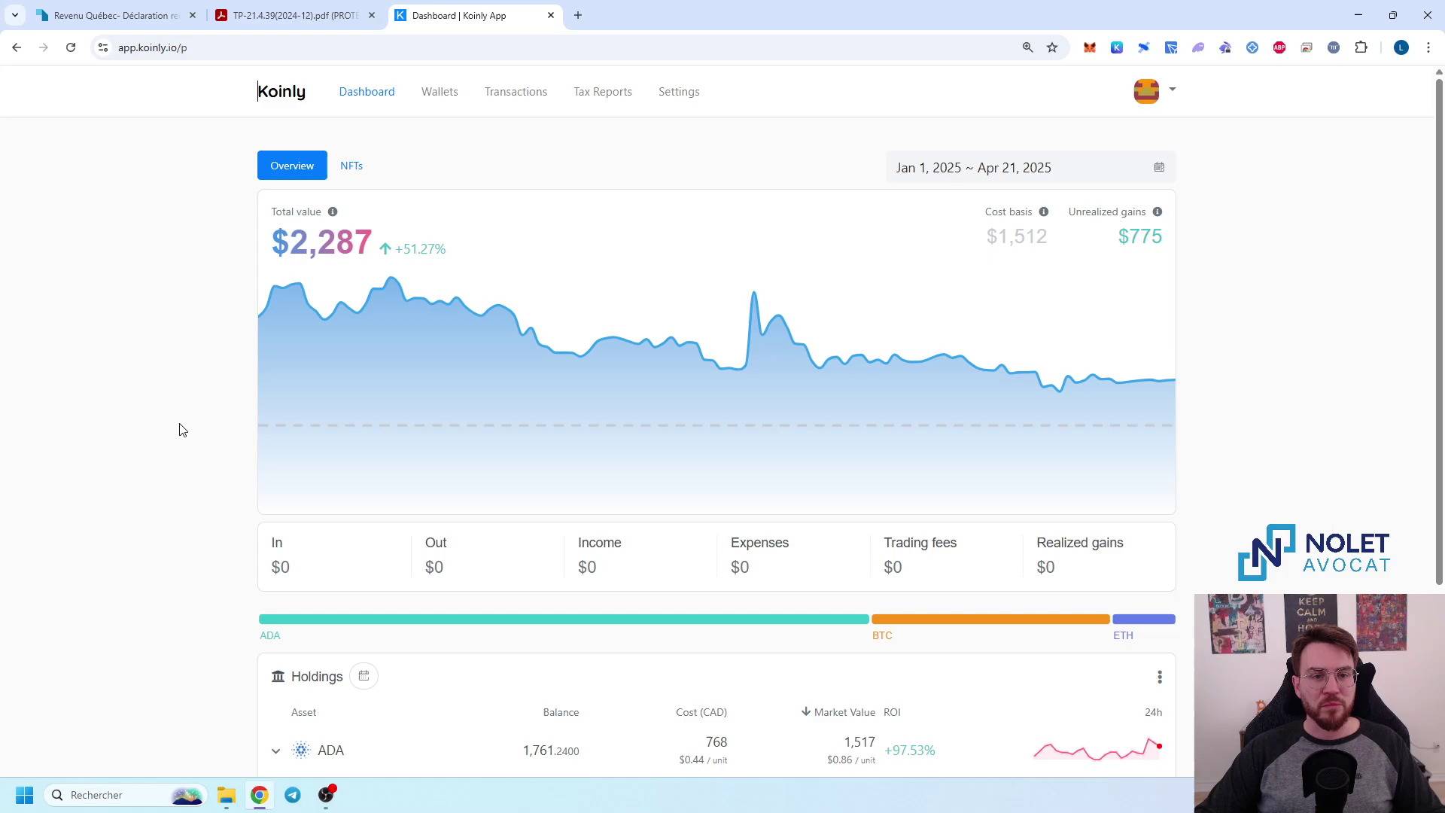
- Review the list of connected wallets and look through the full 2024 transaction history
click(439, 92)
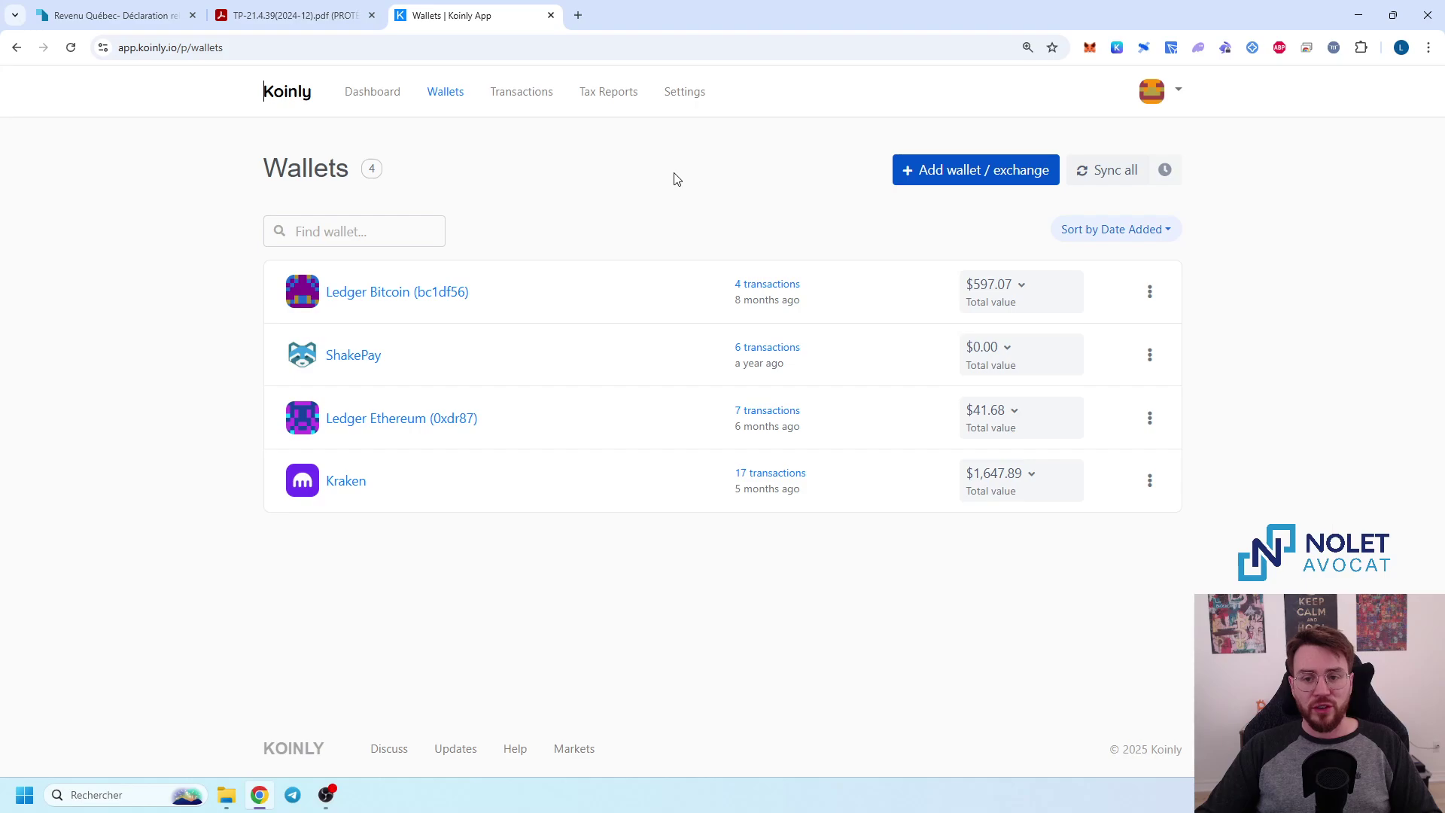
click(549, 94)
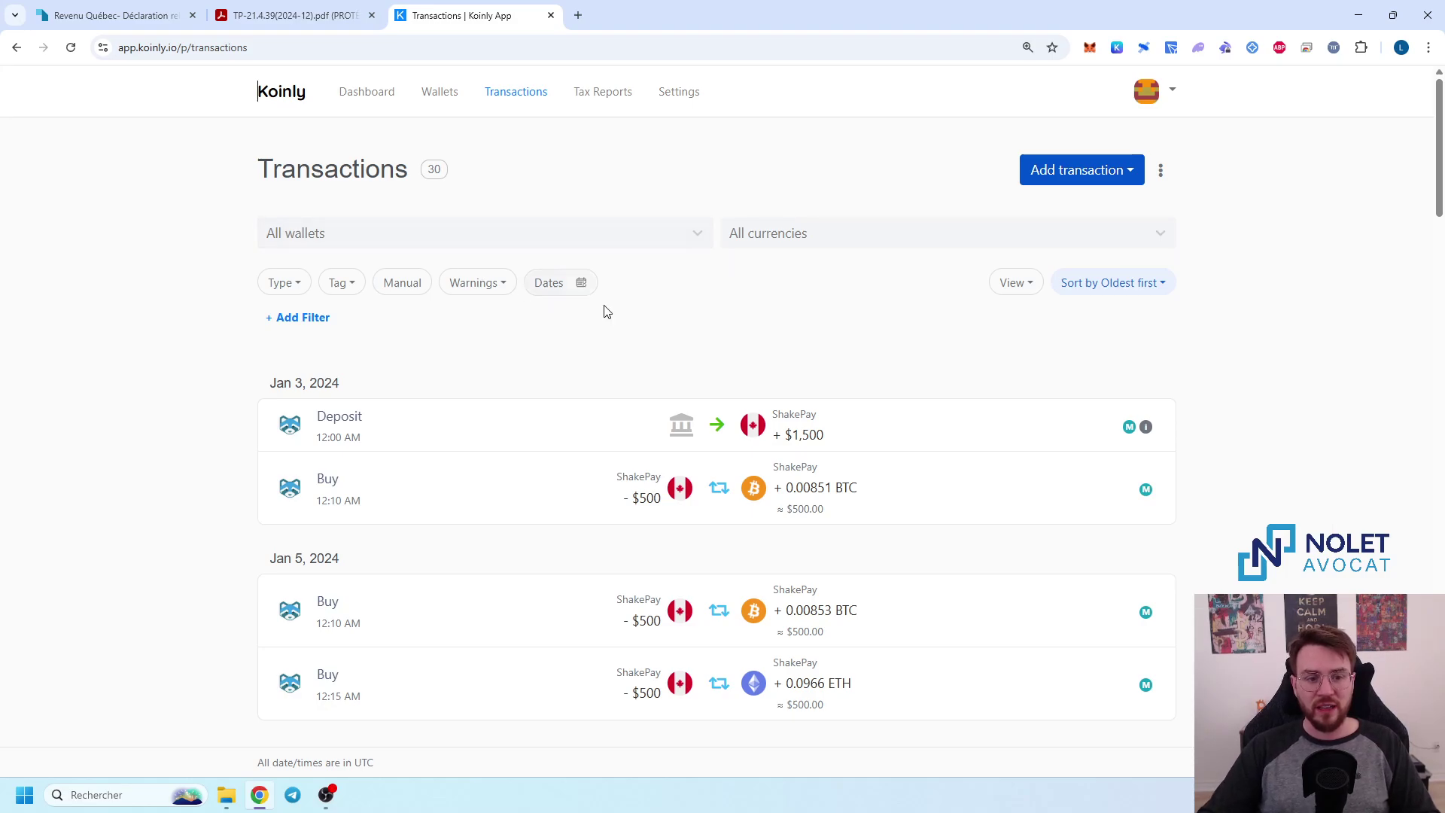
scroll(677, 323, down, 5)
scroll(1013, 405, down, 14)
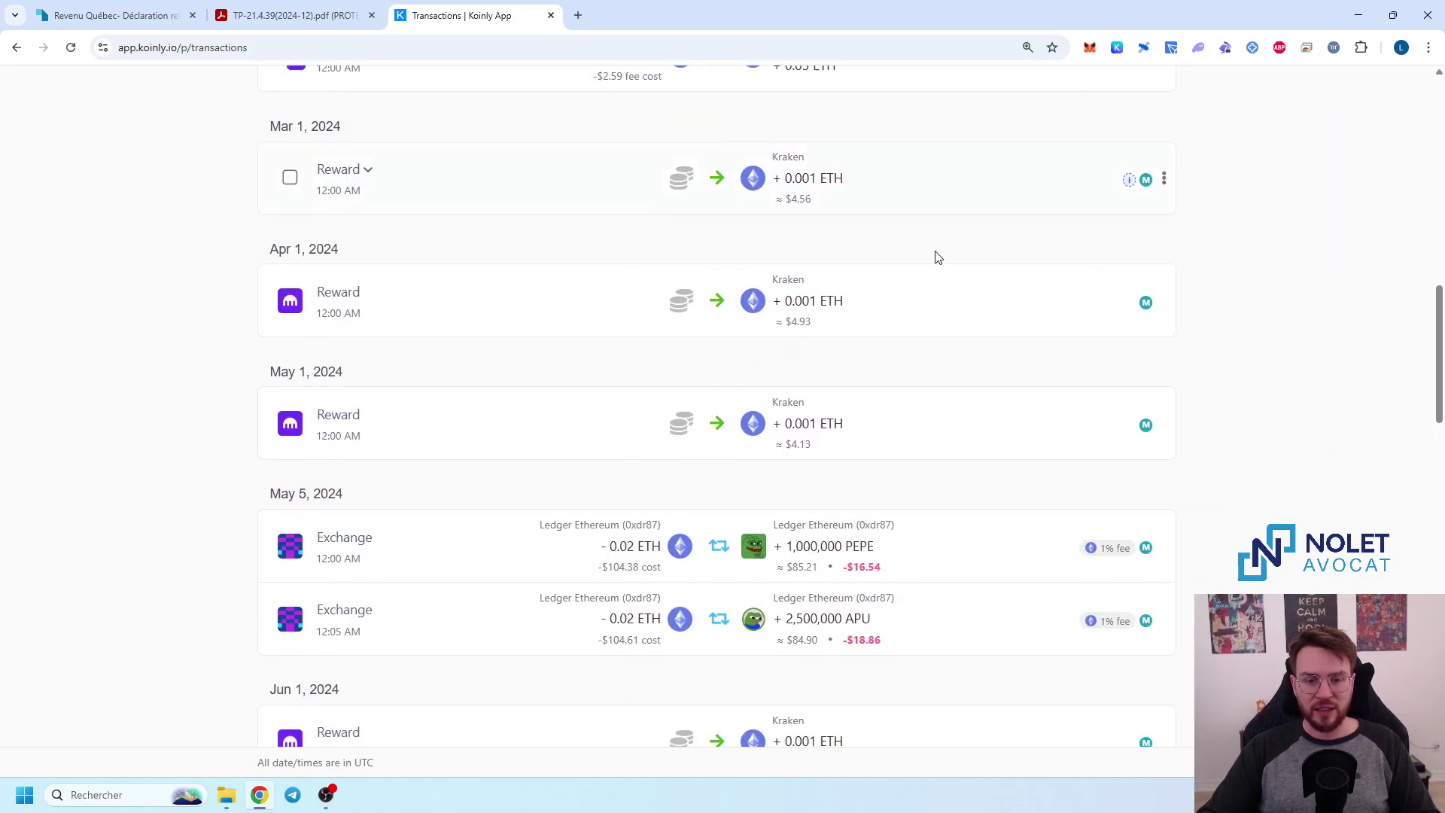
scroll(768, 413, up, 16)
scroll(708, 457, up, 8)
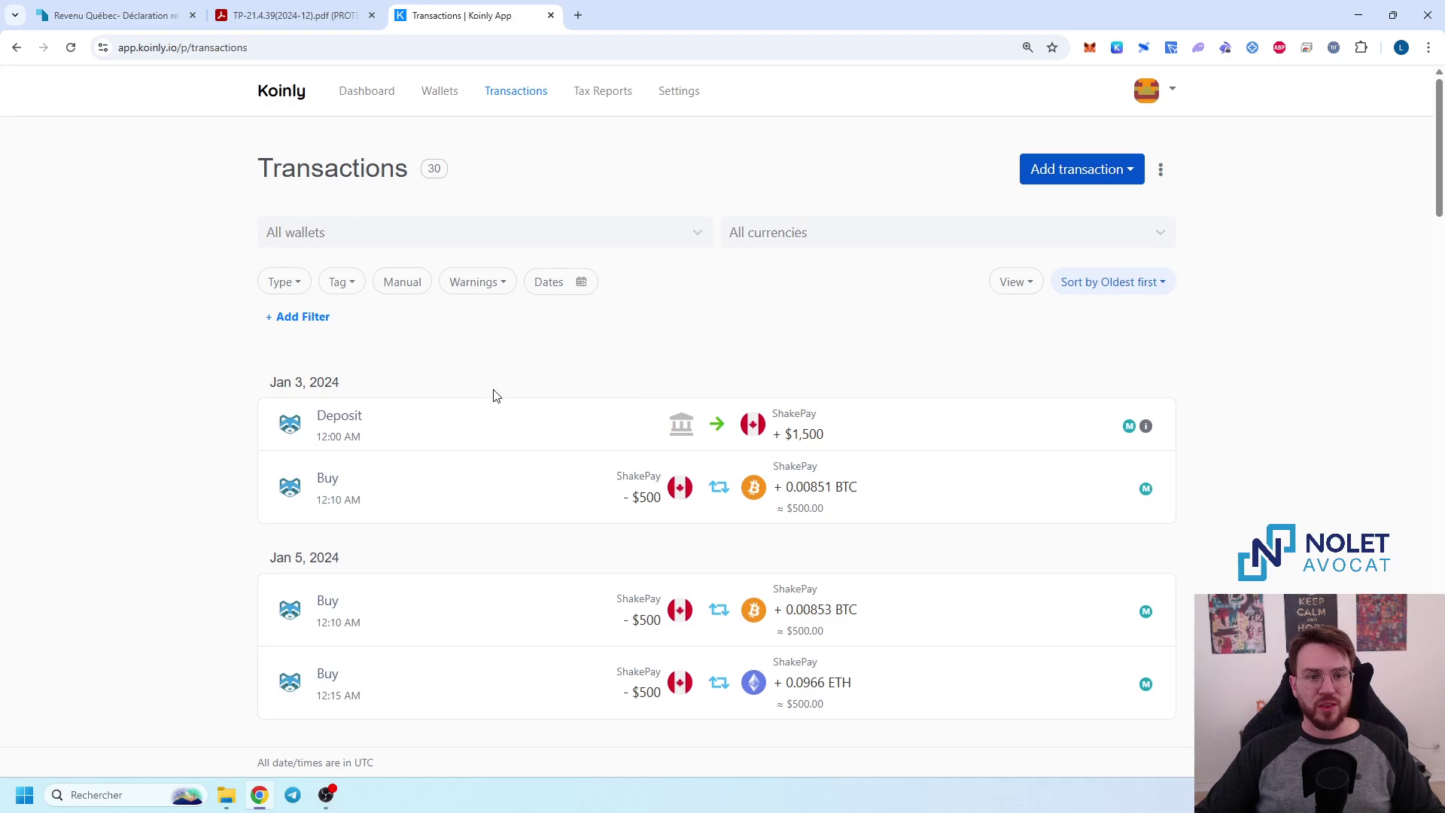
scroll(429, 365, down, 3)
scroll(198, 284, down, 7)
scroll(198, 284, down, 20)
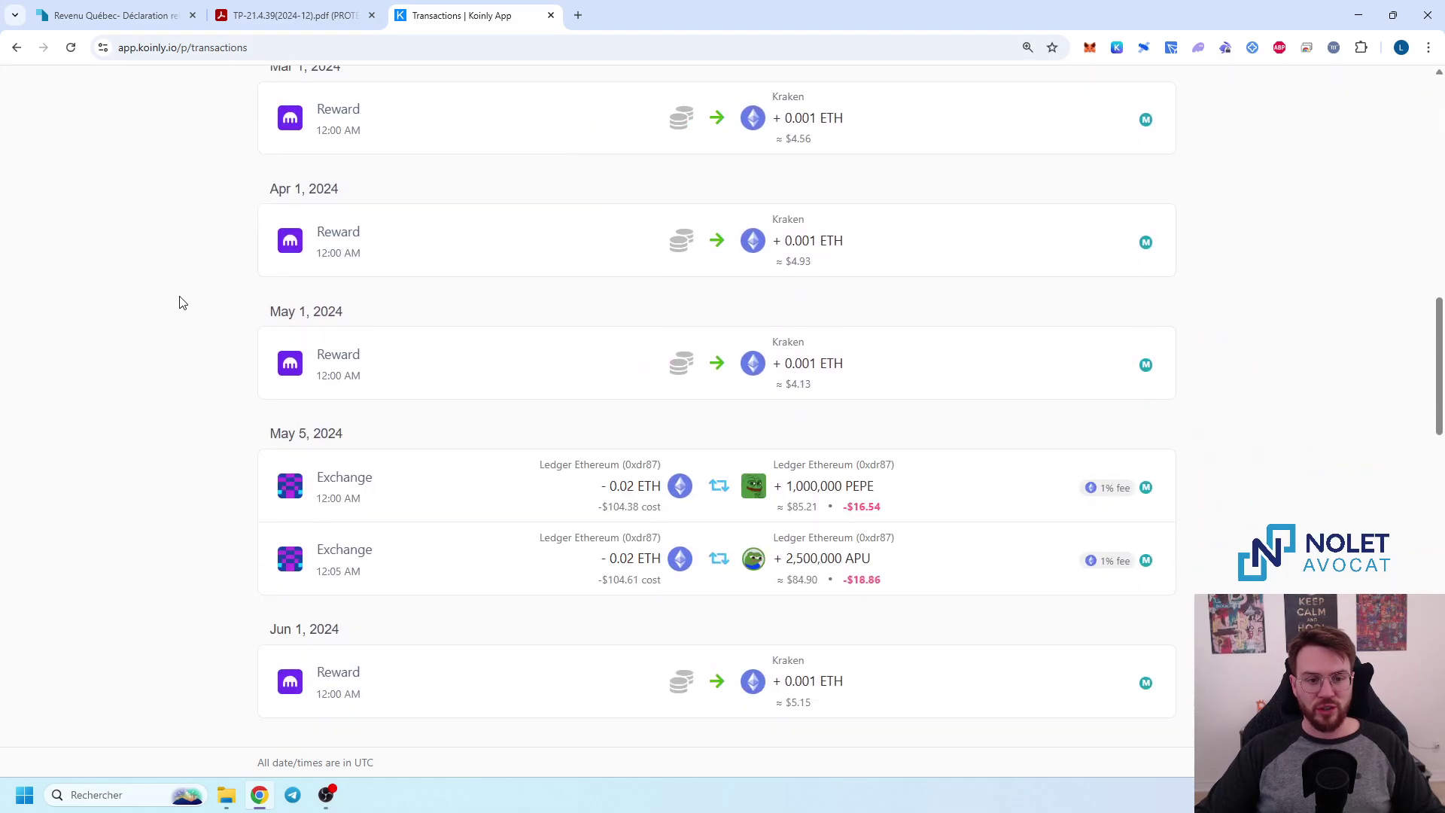
scroll(151, 532, down, 5)
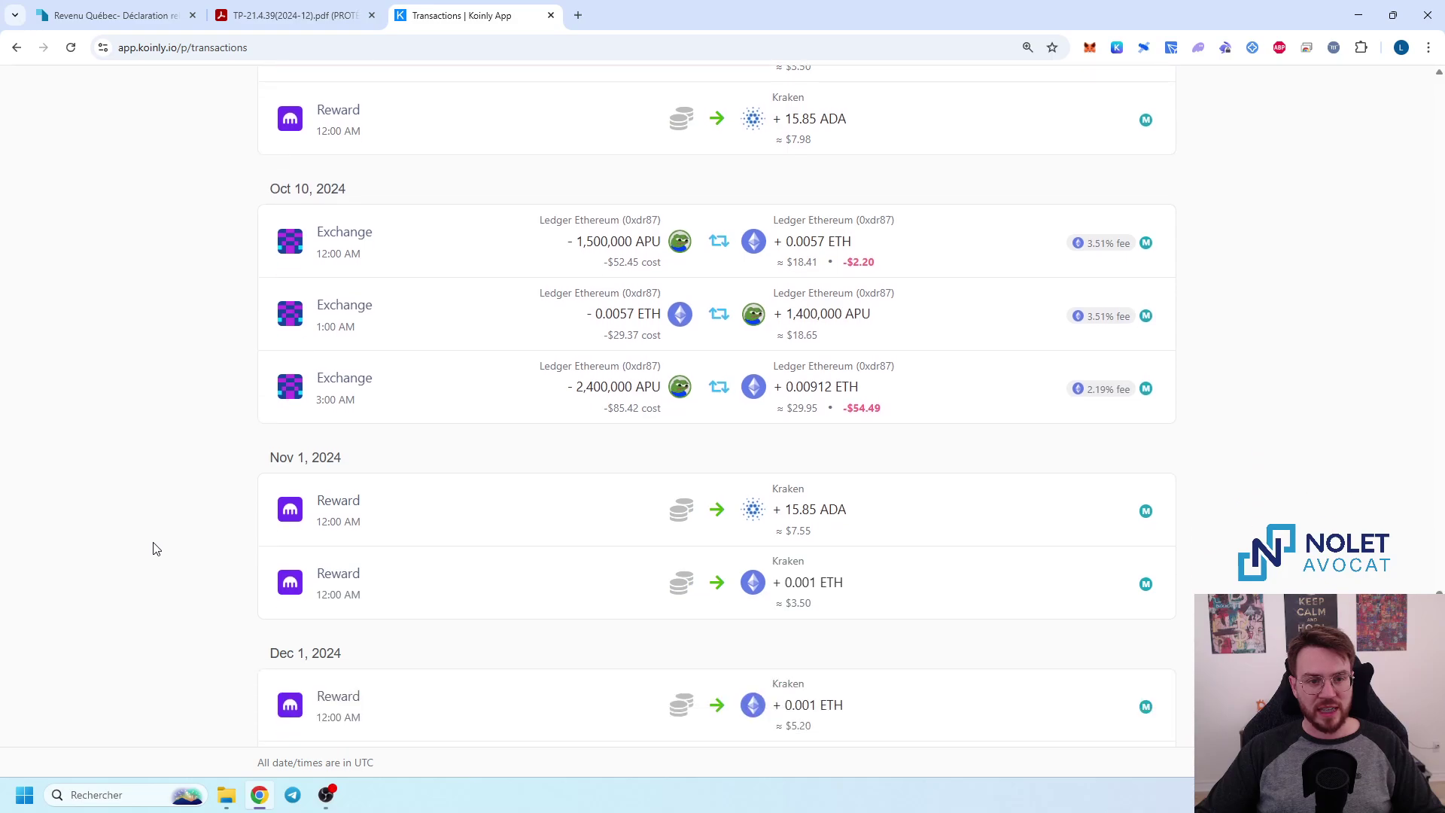
scroll(161, 554, up, 20)
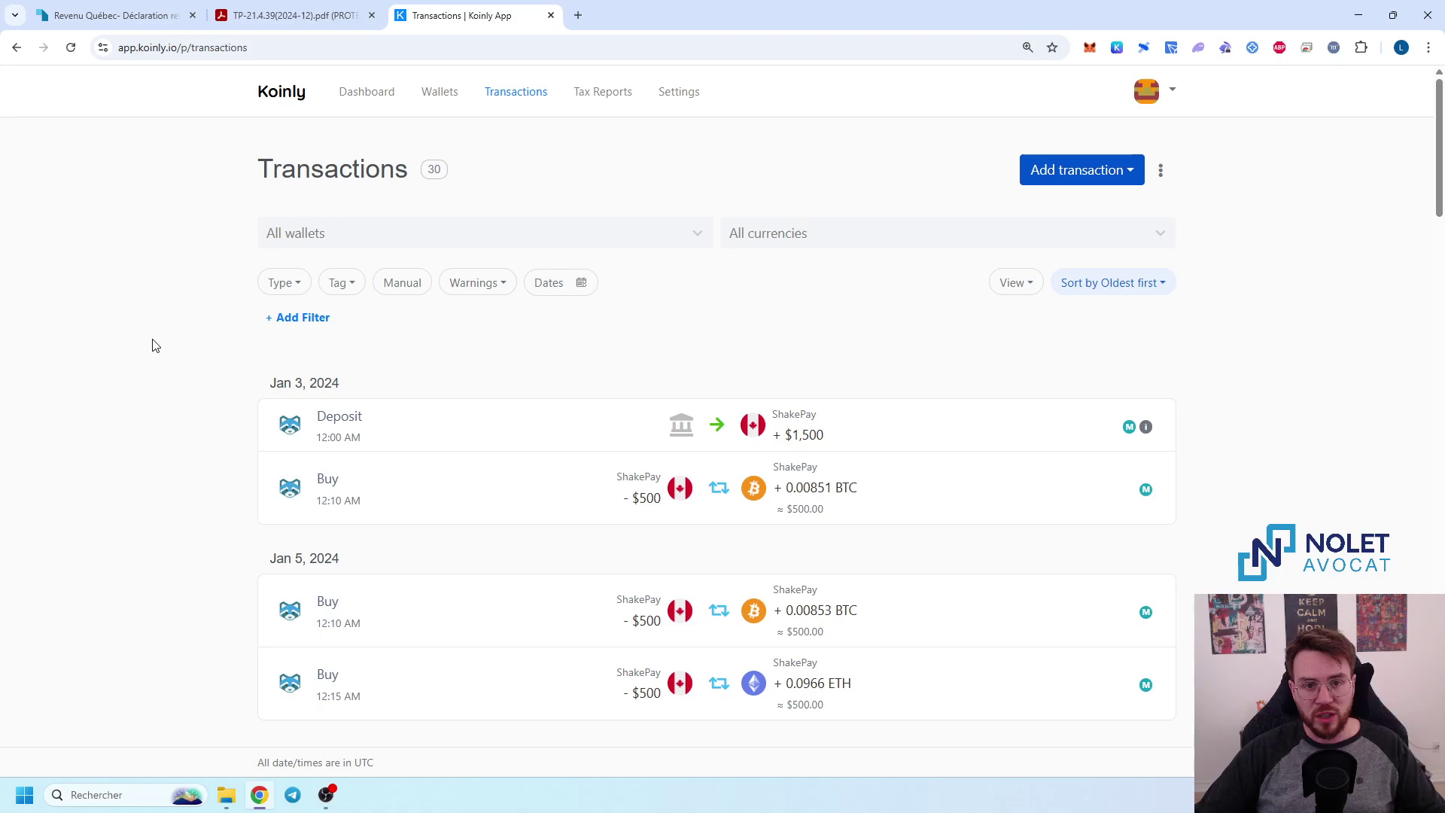
- Examine the January 3 and January 5, 2024 ShakePay transactions, covering the CAD deposit and the BTC and ETH purchases
scroll(154, 346, down, 3)
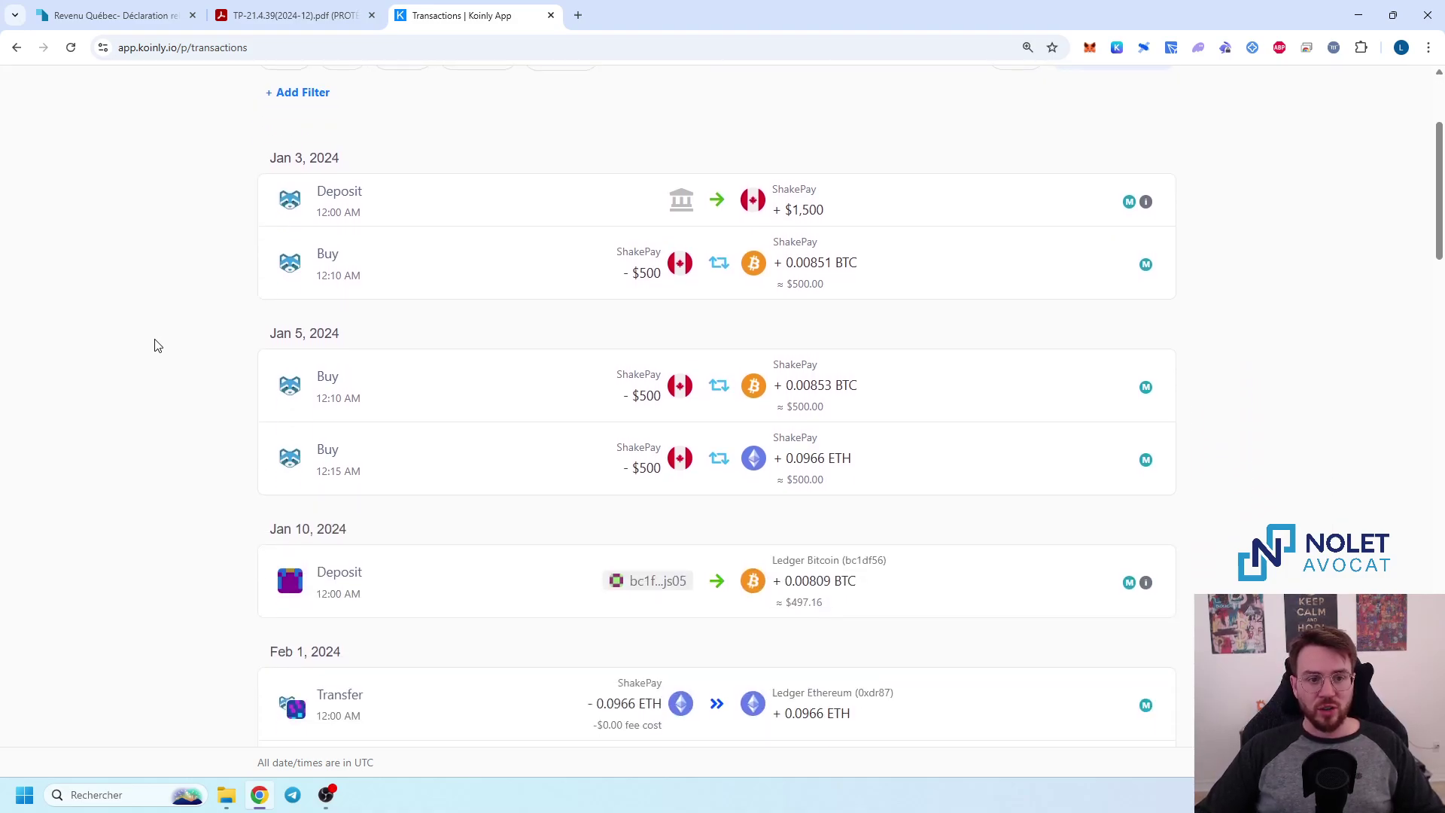
scroll(154, 349, up, 2)
scroll(154, 349, up, 1)
scroll(154, 349, down, 3)
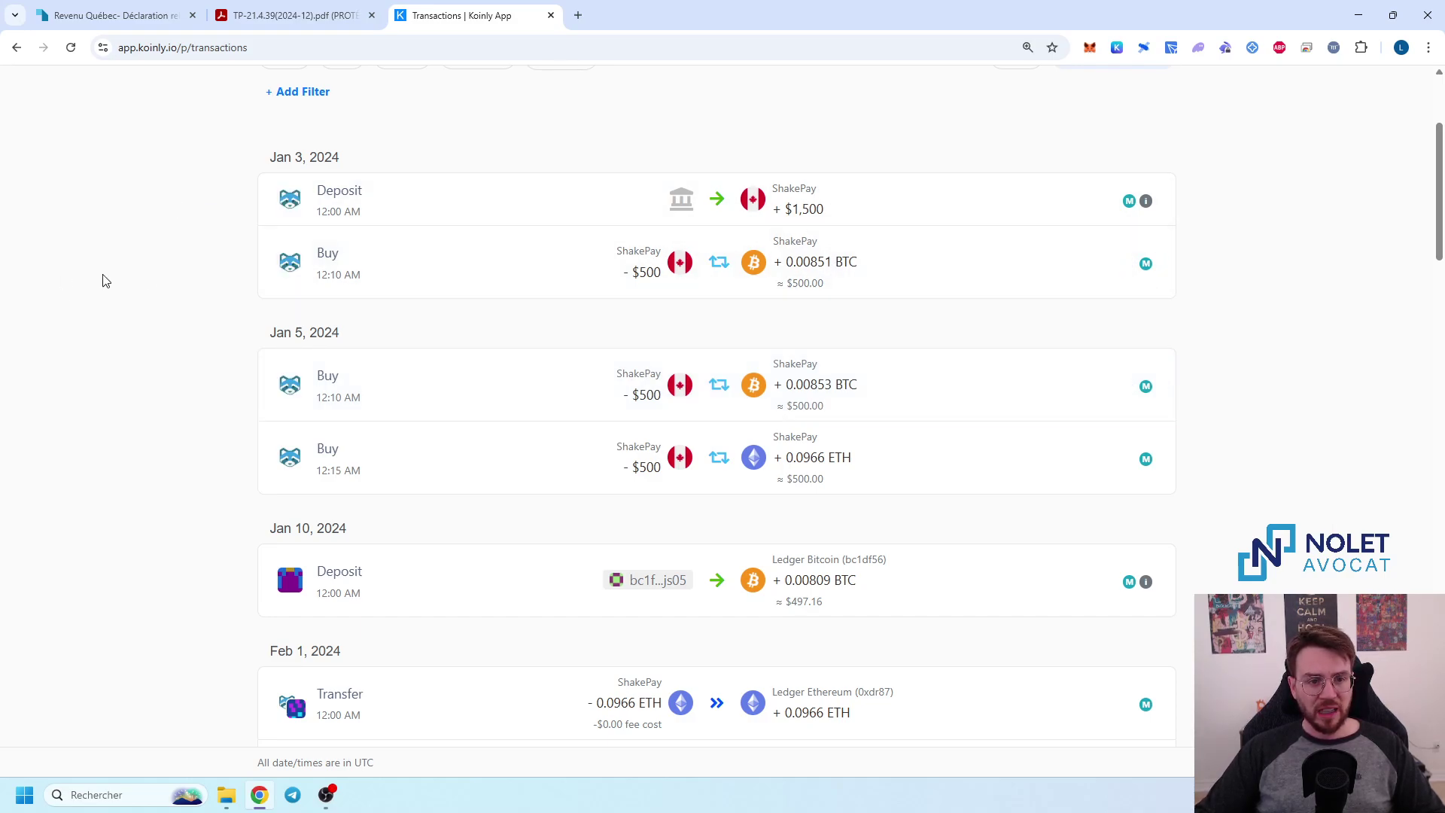
scroll(191, 283, down, 1)
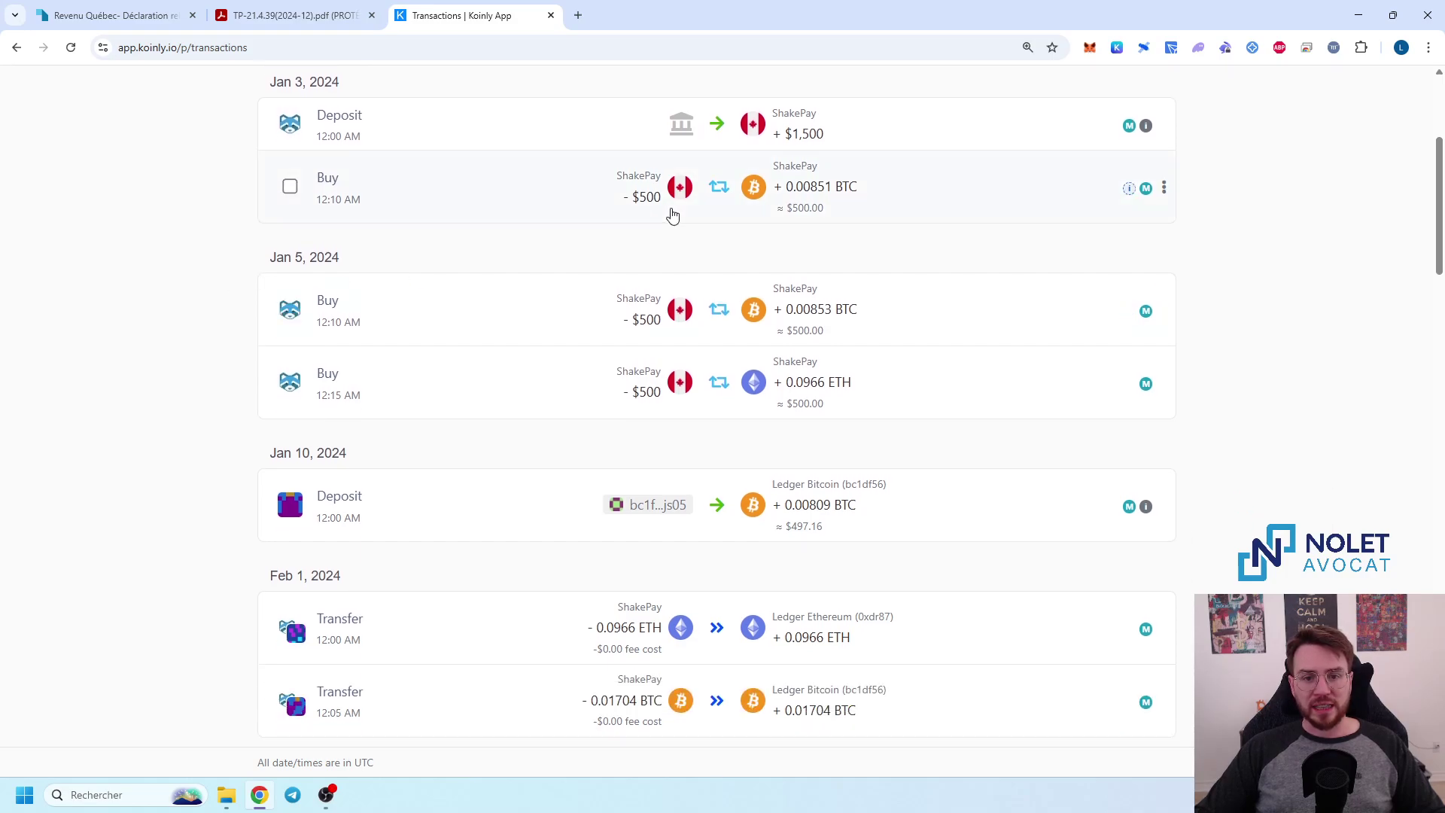
scroll(786, 226, down, 1)
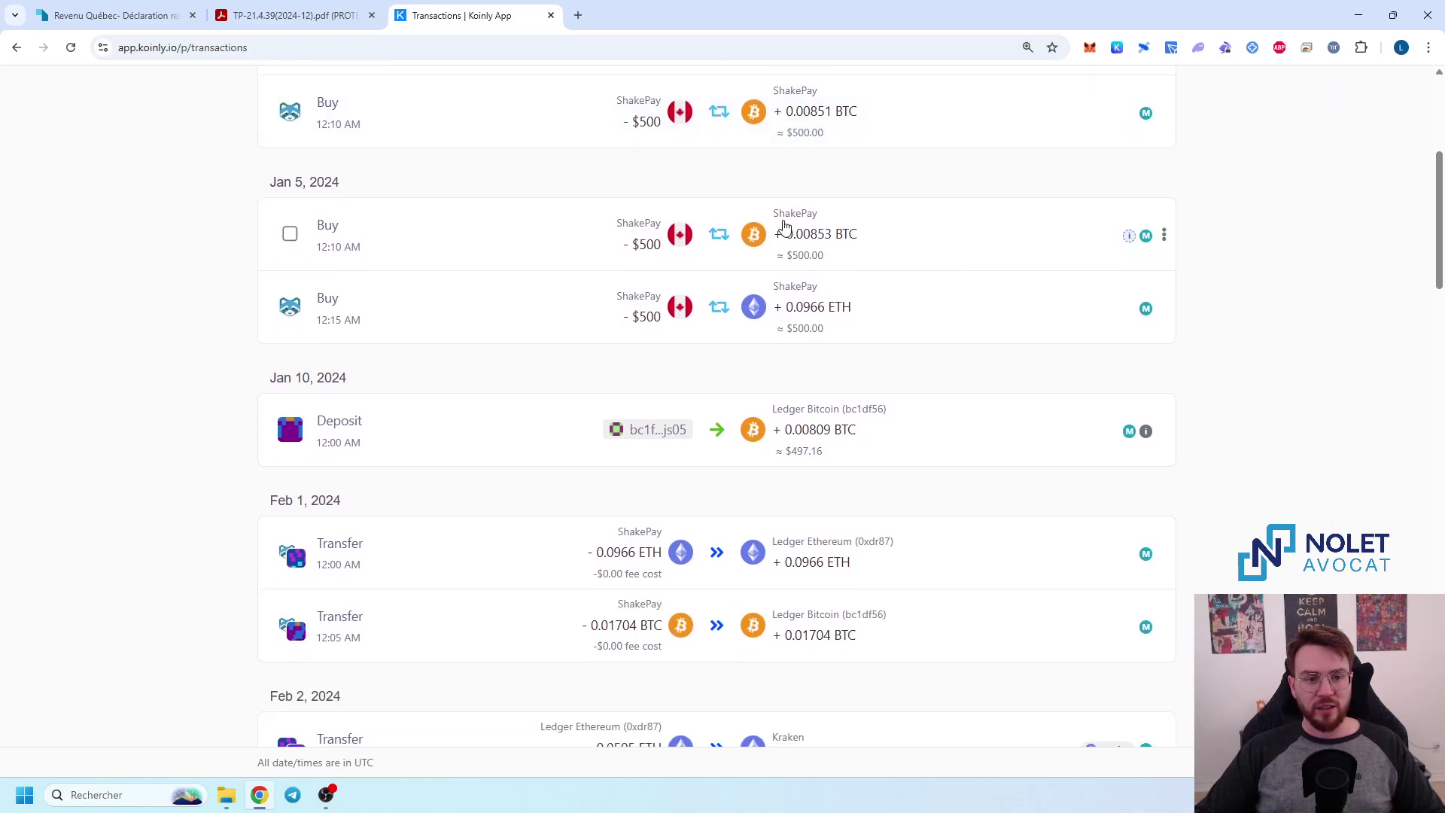
scroll(296, 254, up, 2)
scroll(219, 235, down, 2)
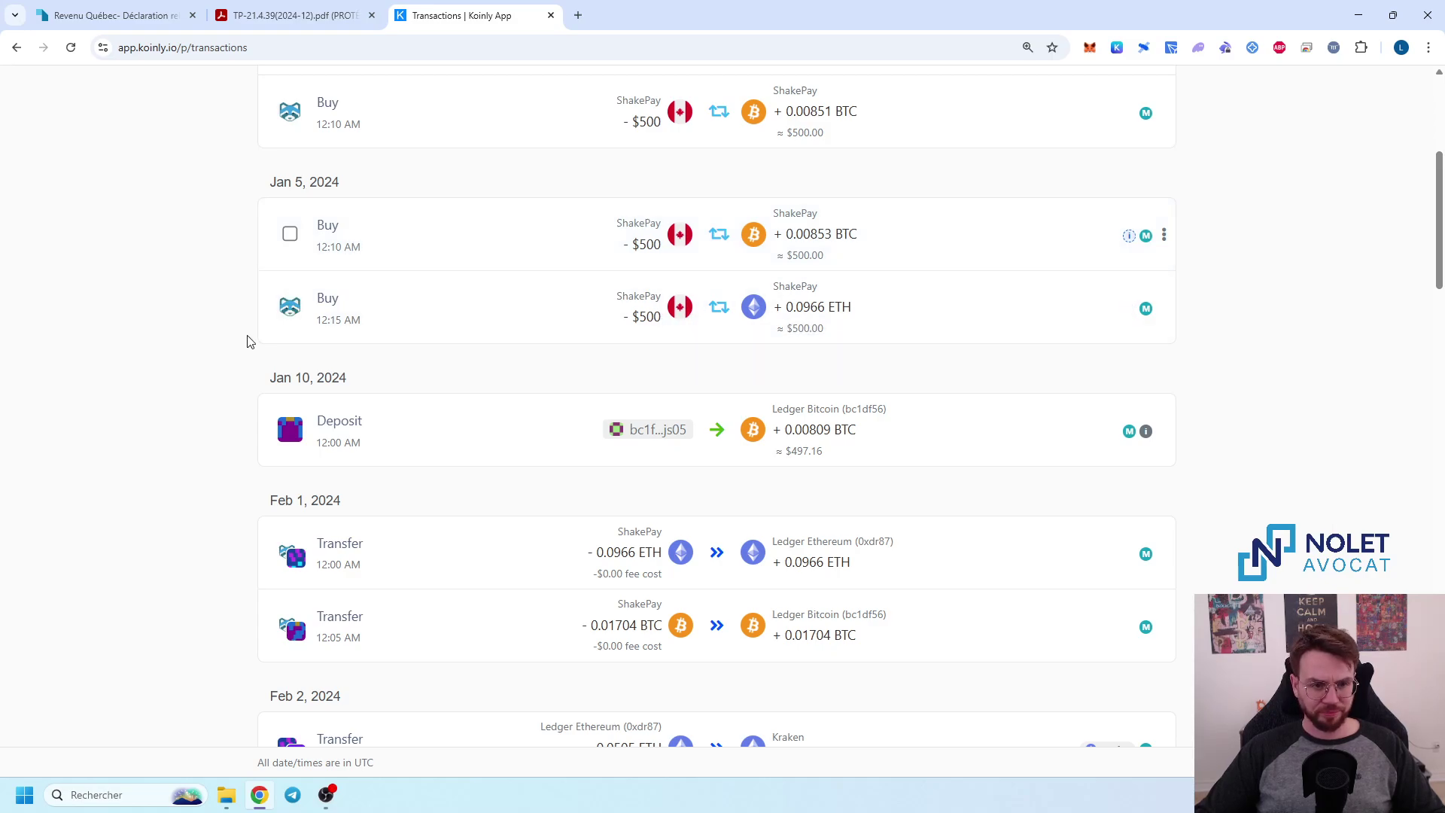
- Inspect the January 10, 2024 Ledger Bitcoin deposit, comparing its description with its CAD market value
scroll(259, 346, up, 3)
scroll(226, 353, down, 5)
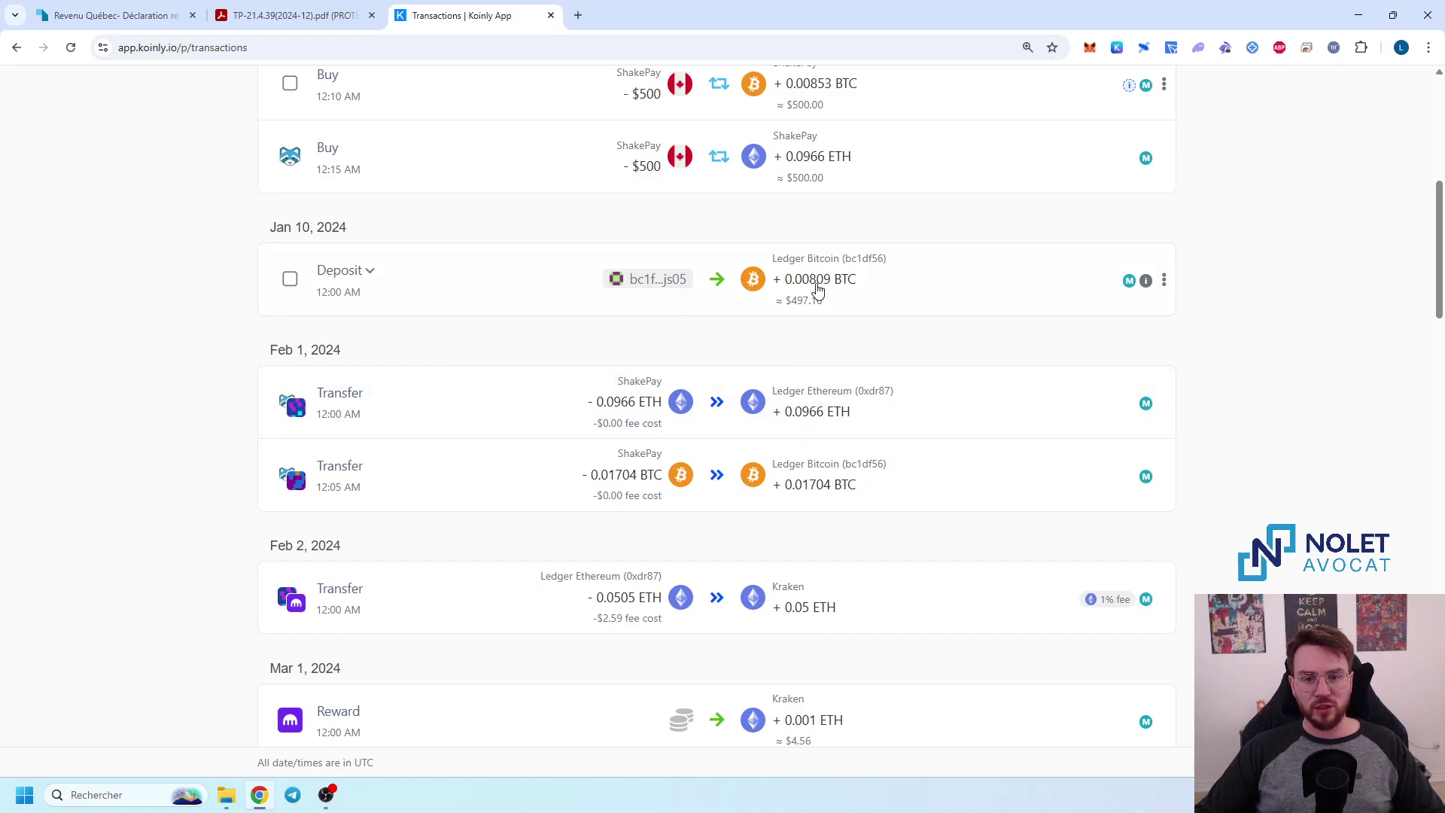
mouse_move(820, 287)
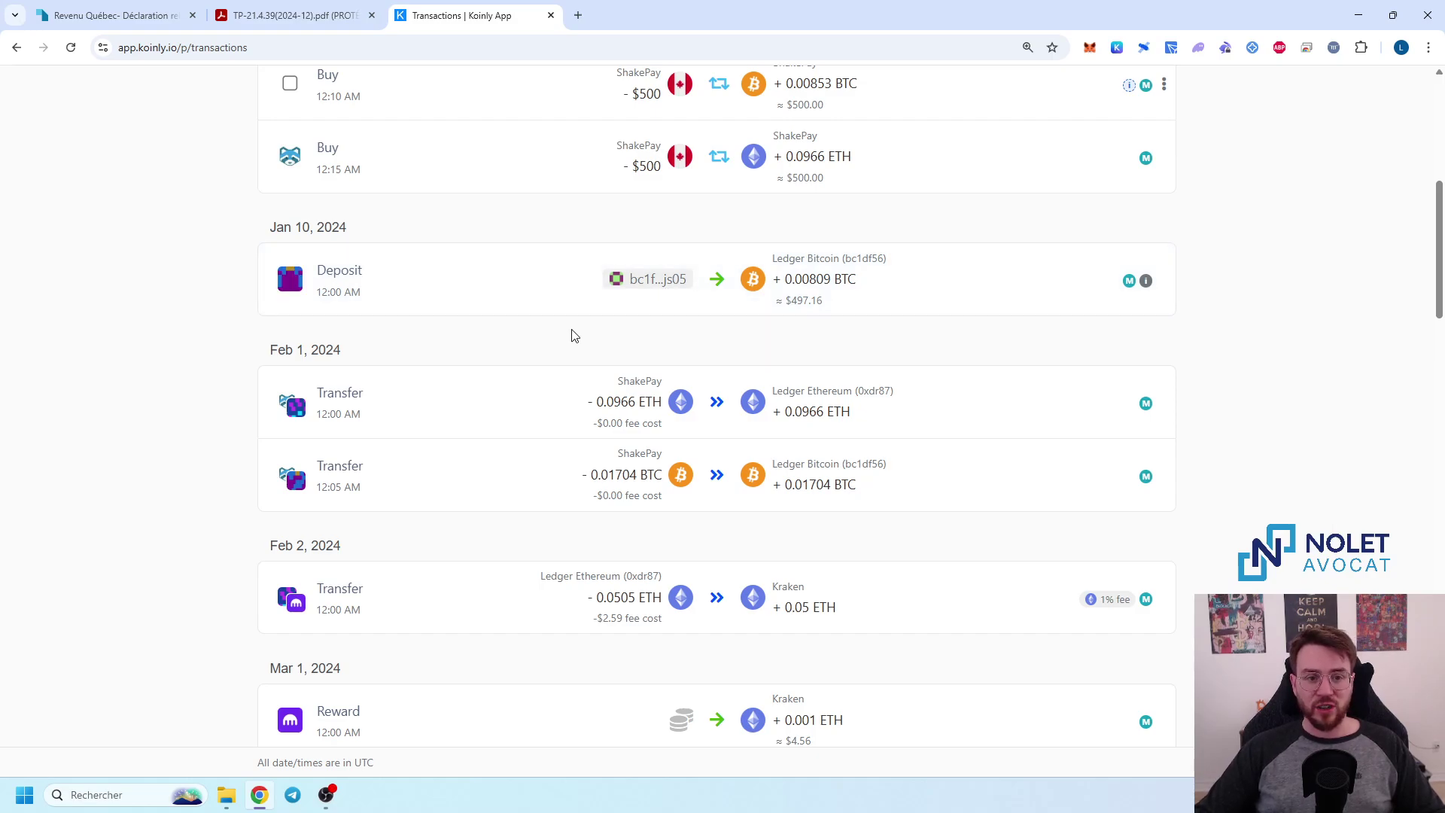
scroll(571, 332, down, 1)
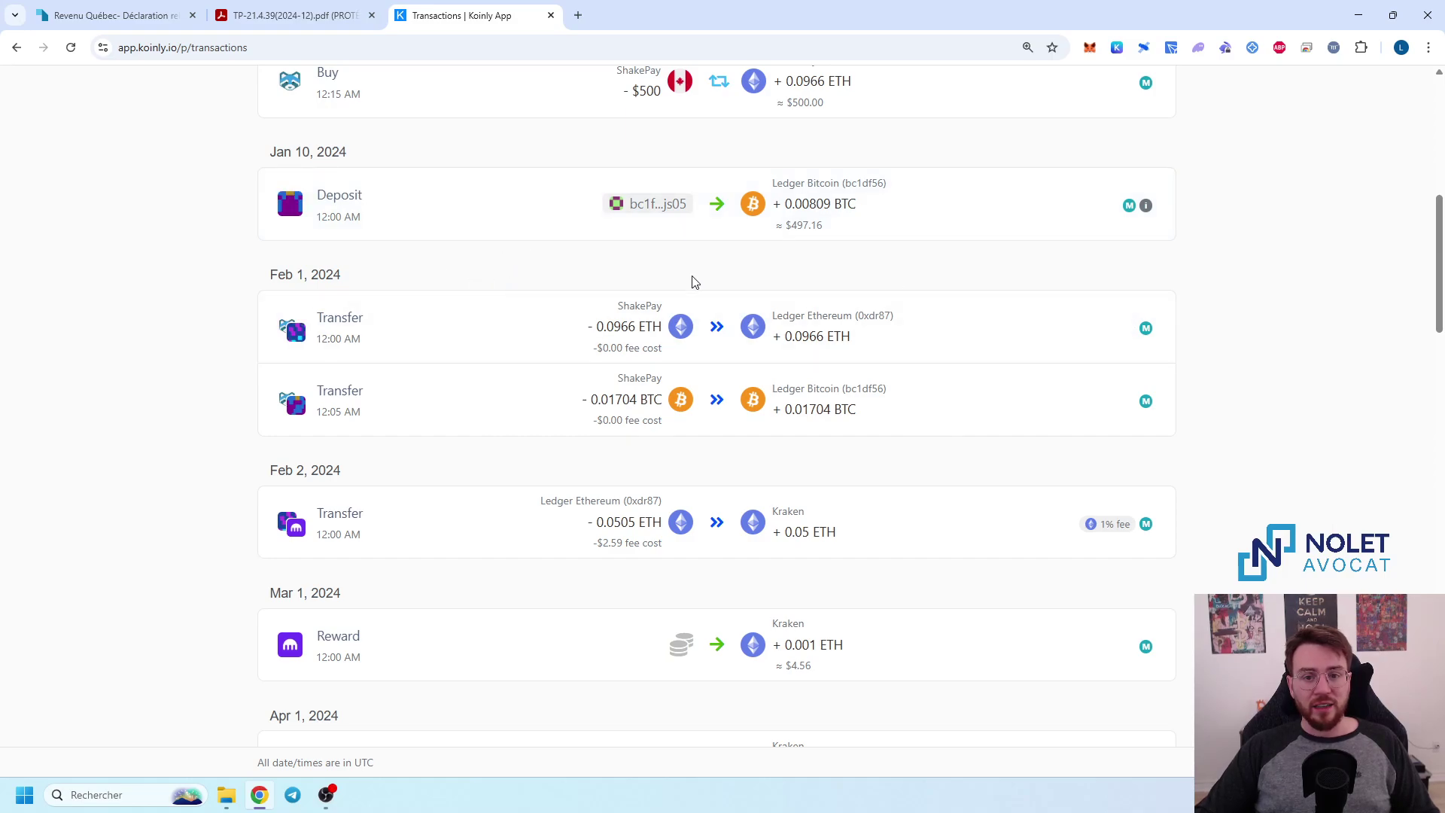
click(489, 205)
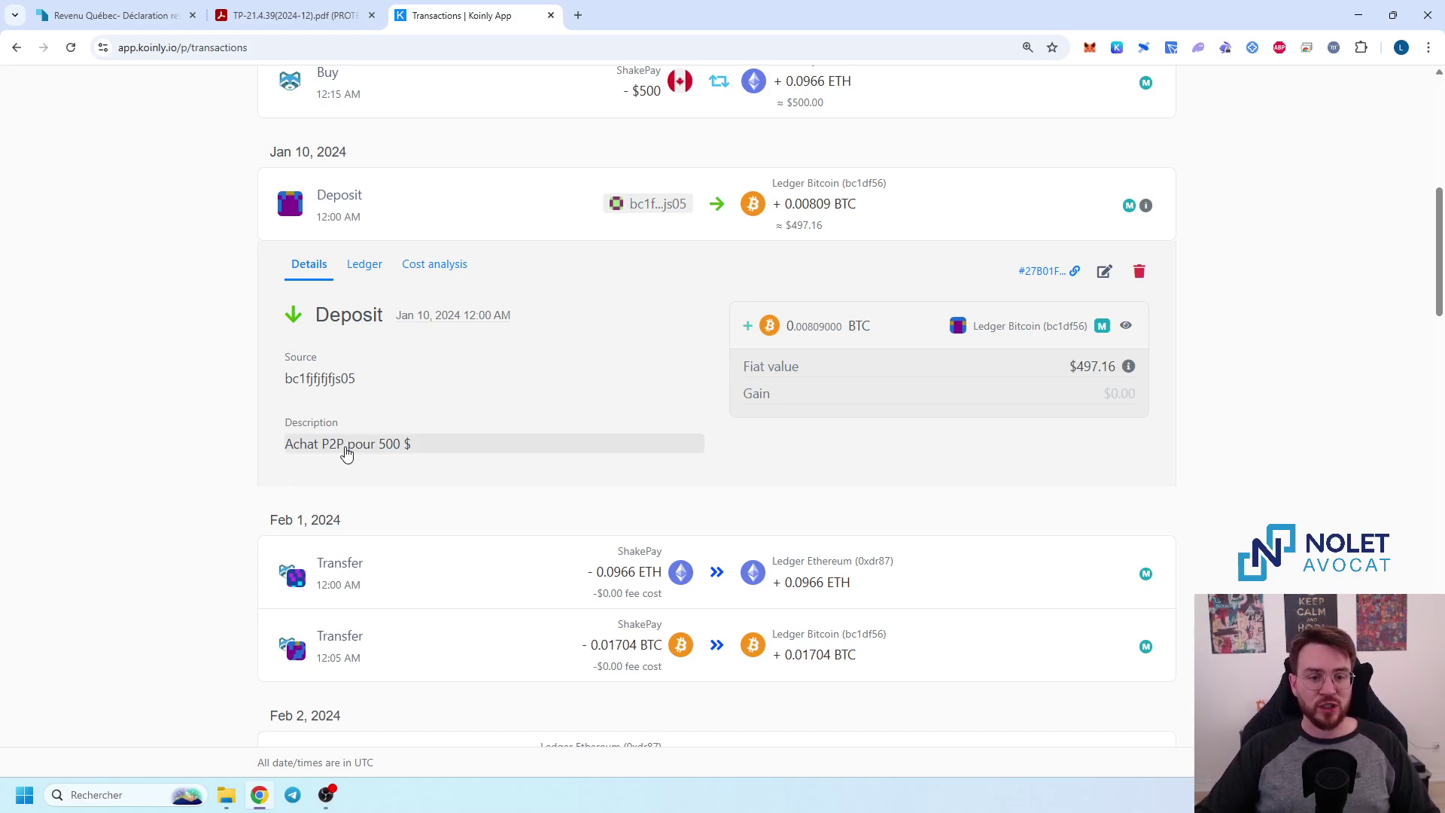
click(487, 210)
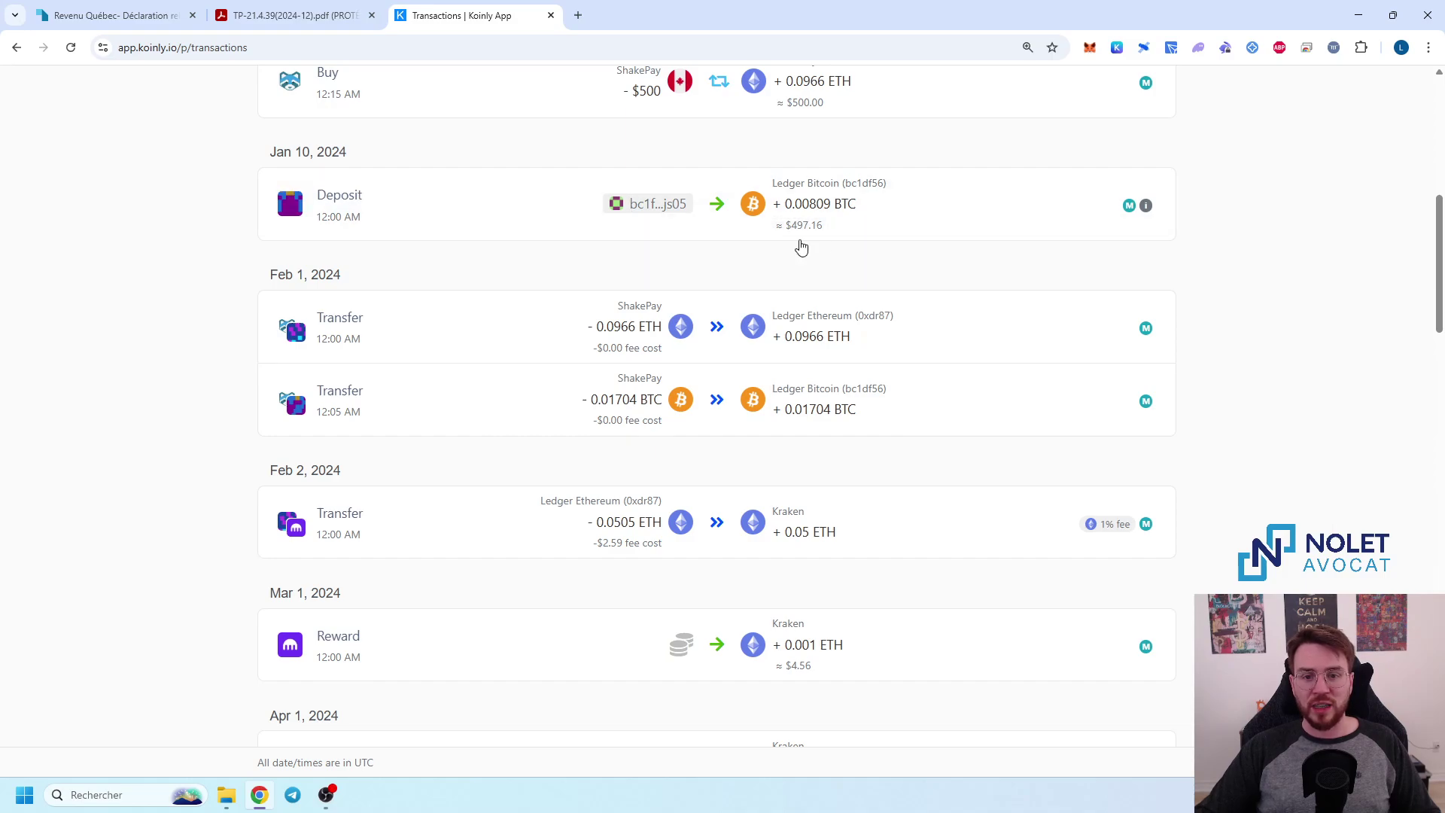
mouse_move(797, 236)
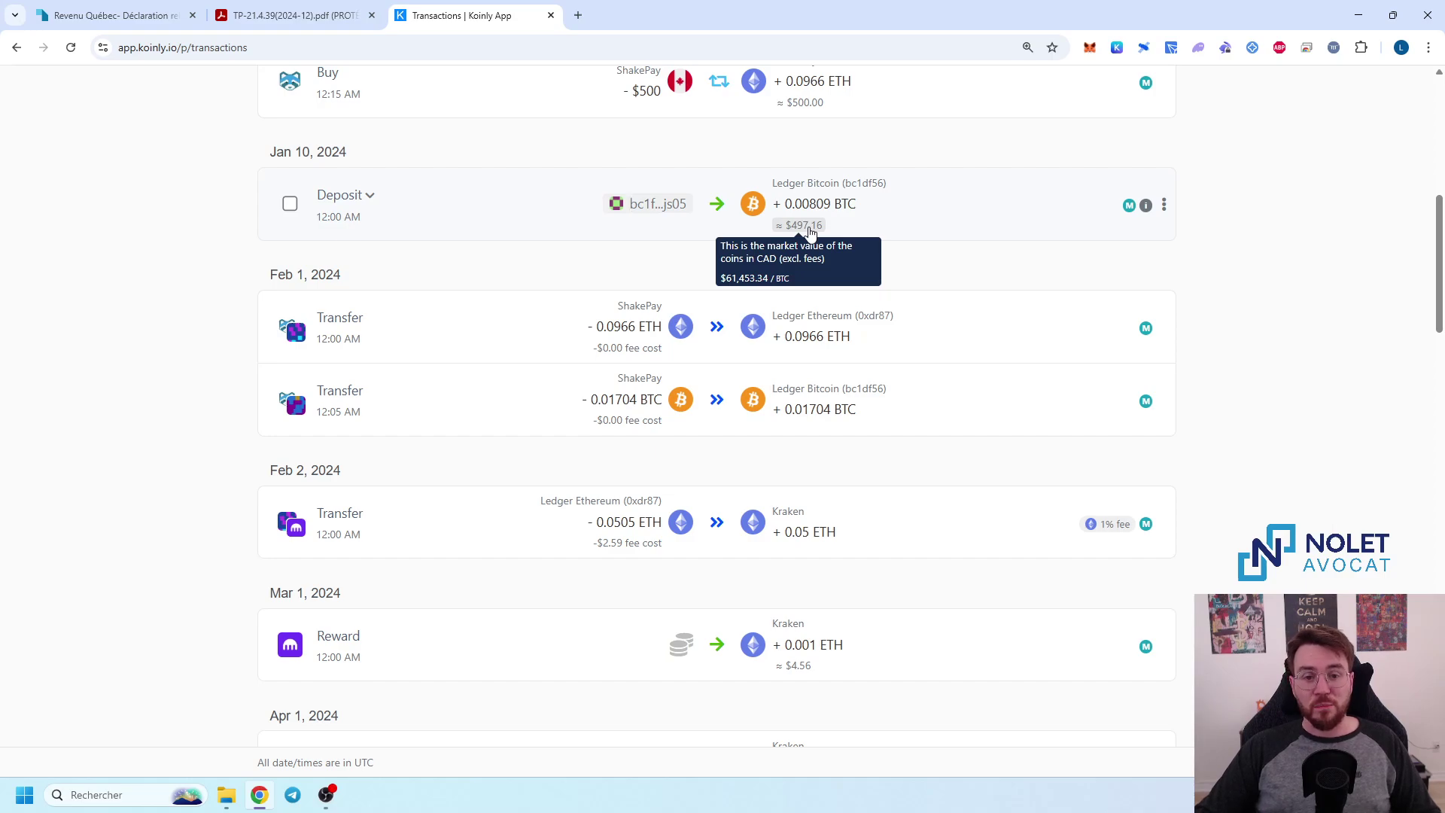
click(505, 201)
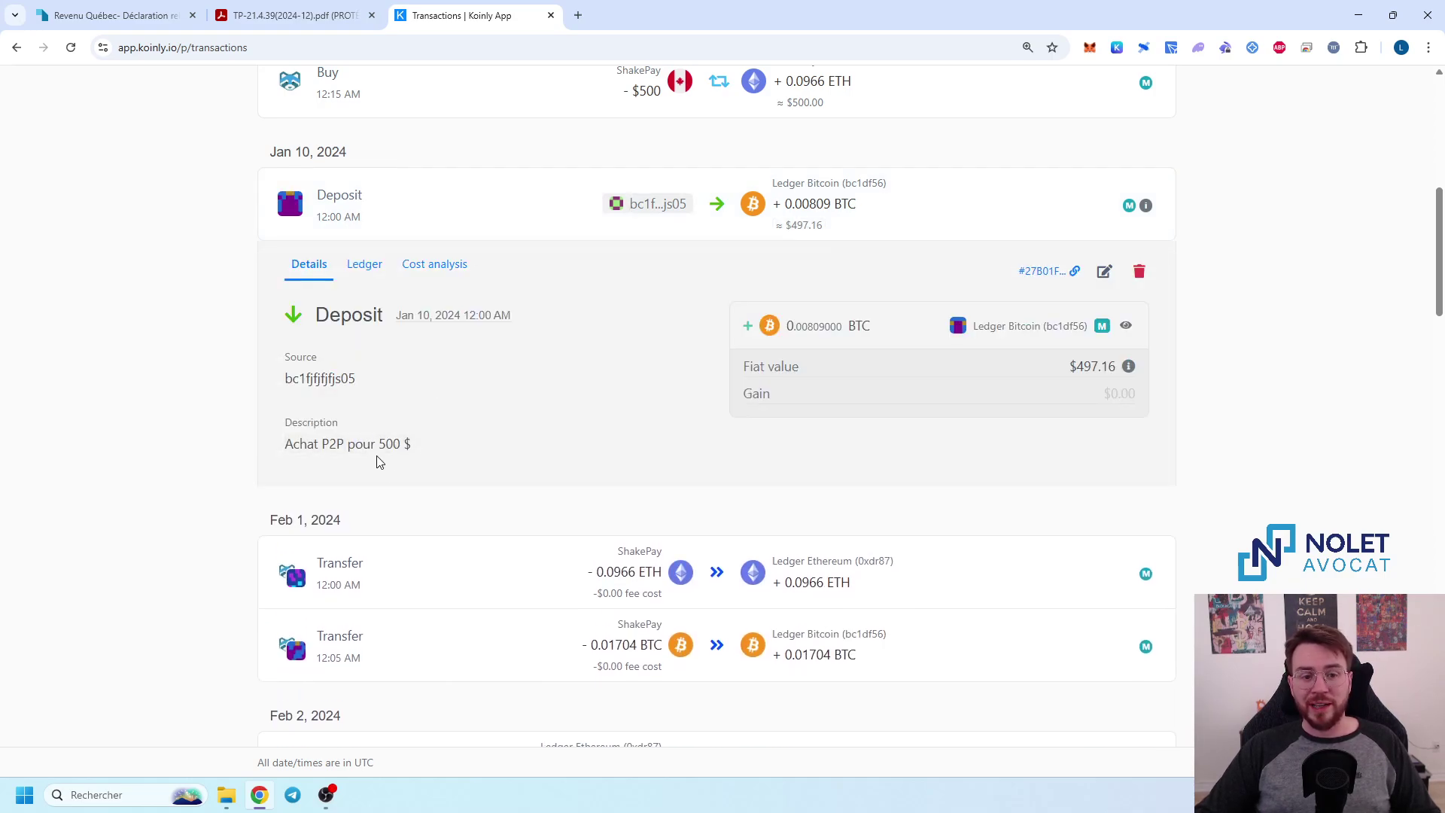
click(507, 203)
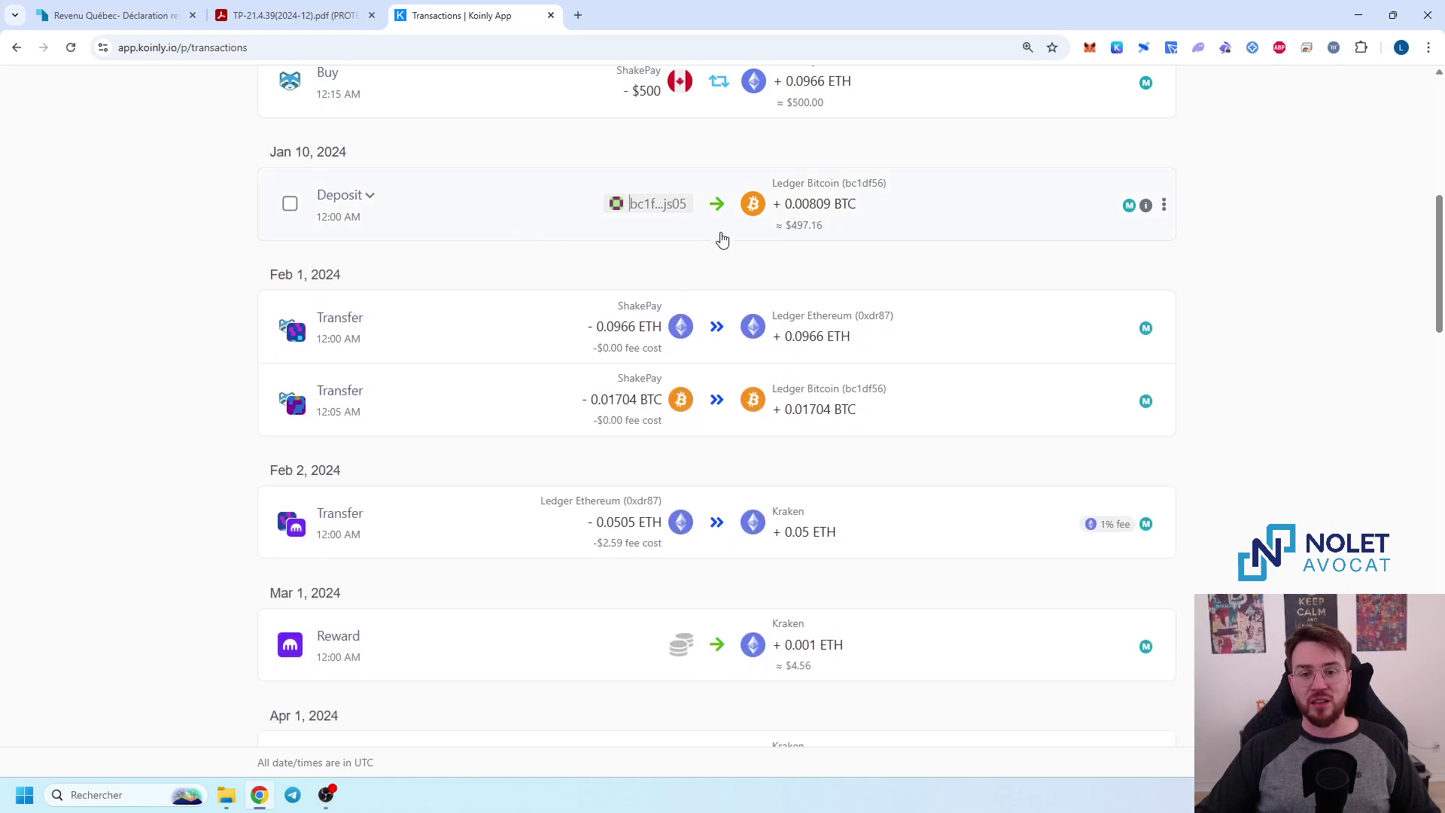
- Set the net worth of the January 10, 2024 Bitcoin deposit to 500 CAD and refresh the updated portfolio
click(800, 225)
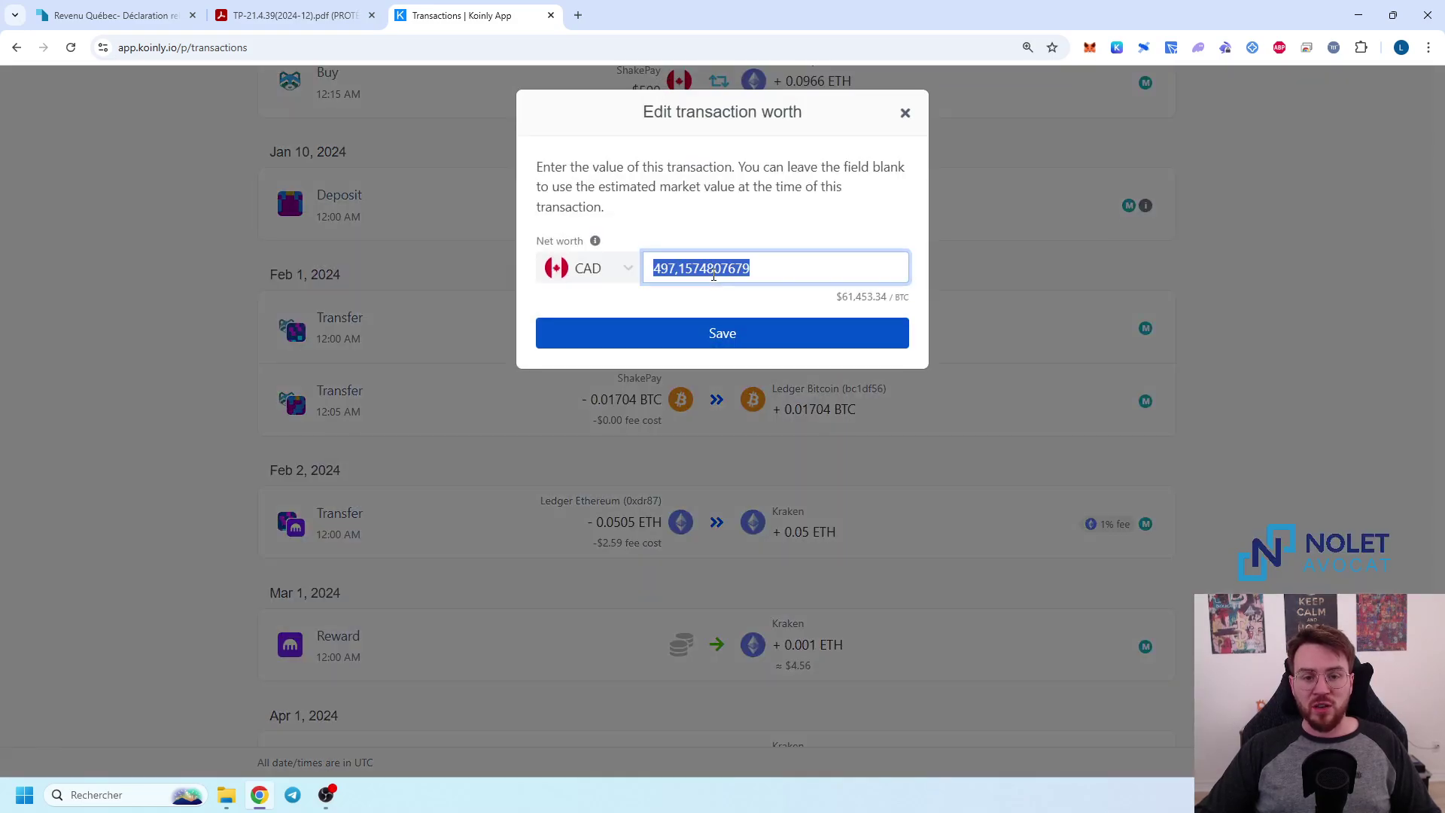
text(500)
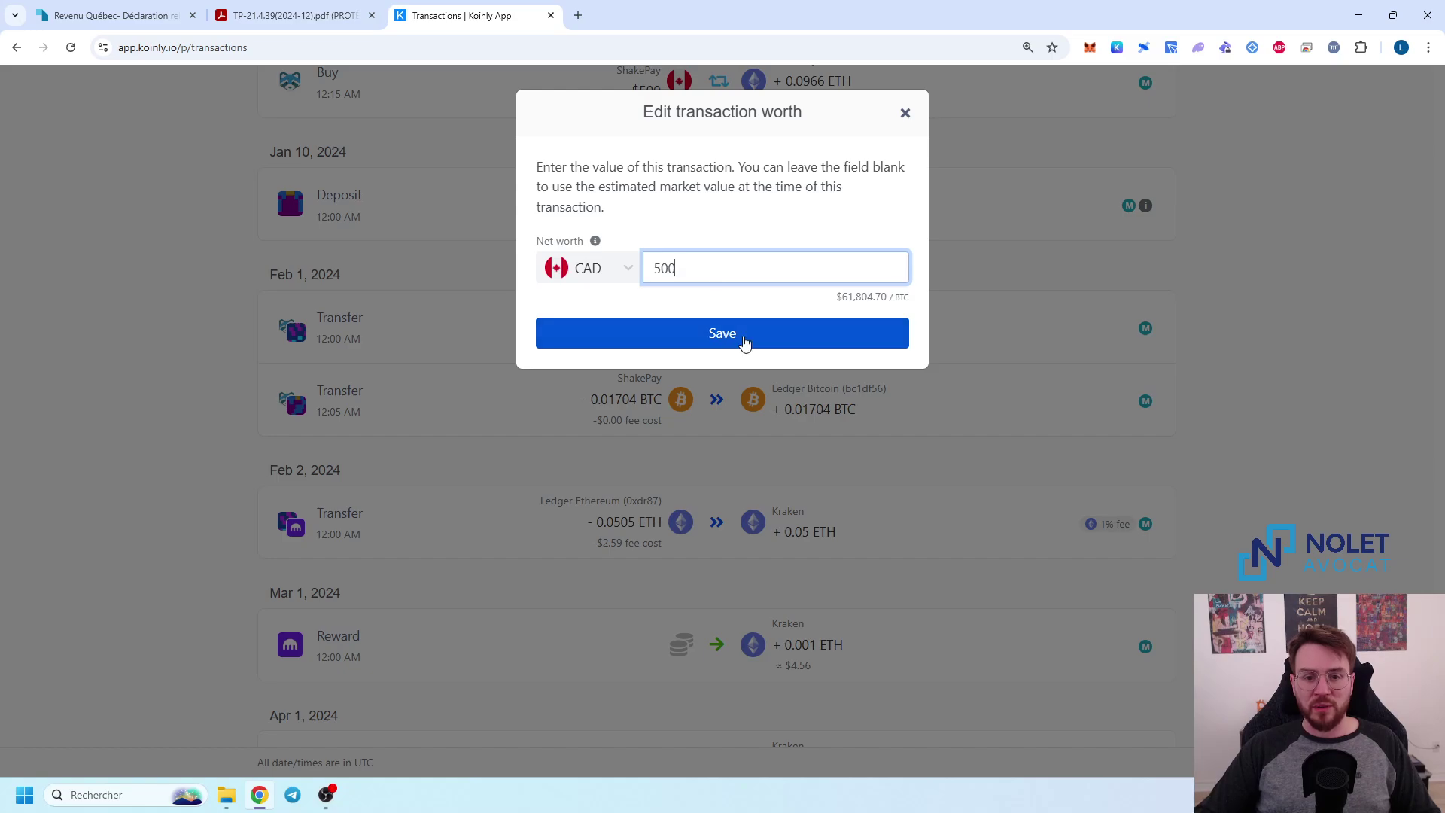
click(745, 343)
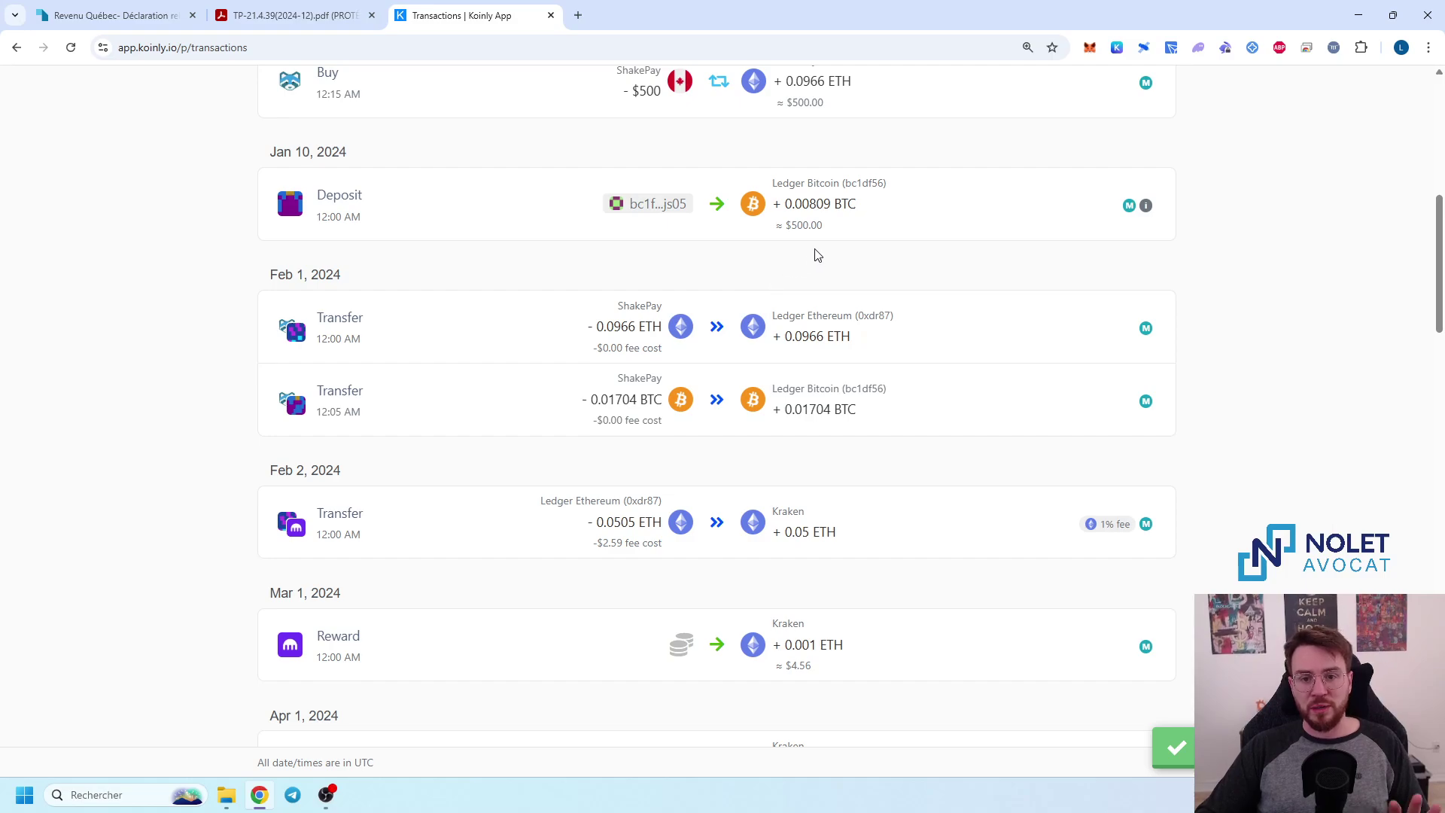
mouse_move(821, 235)
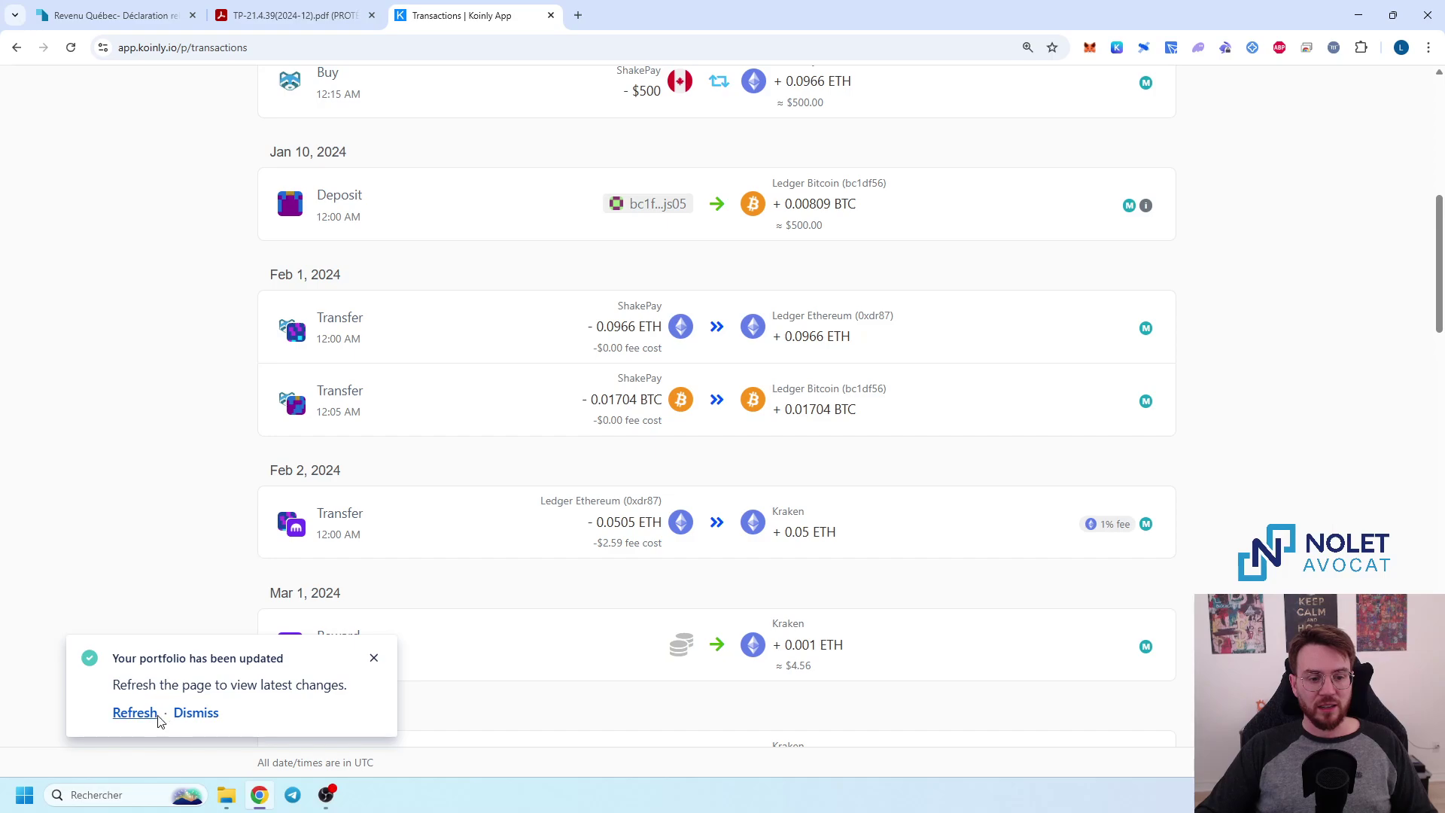
click(154, 713)
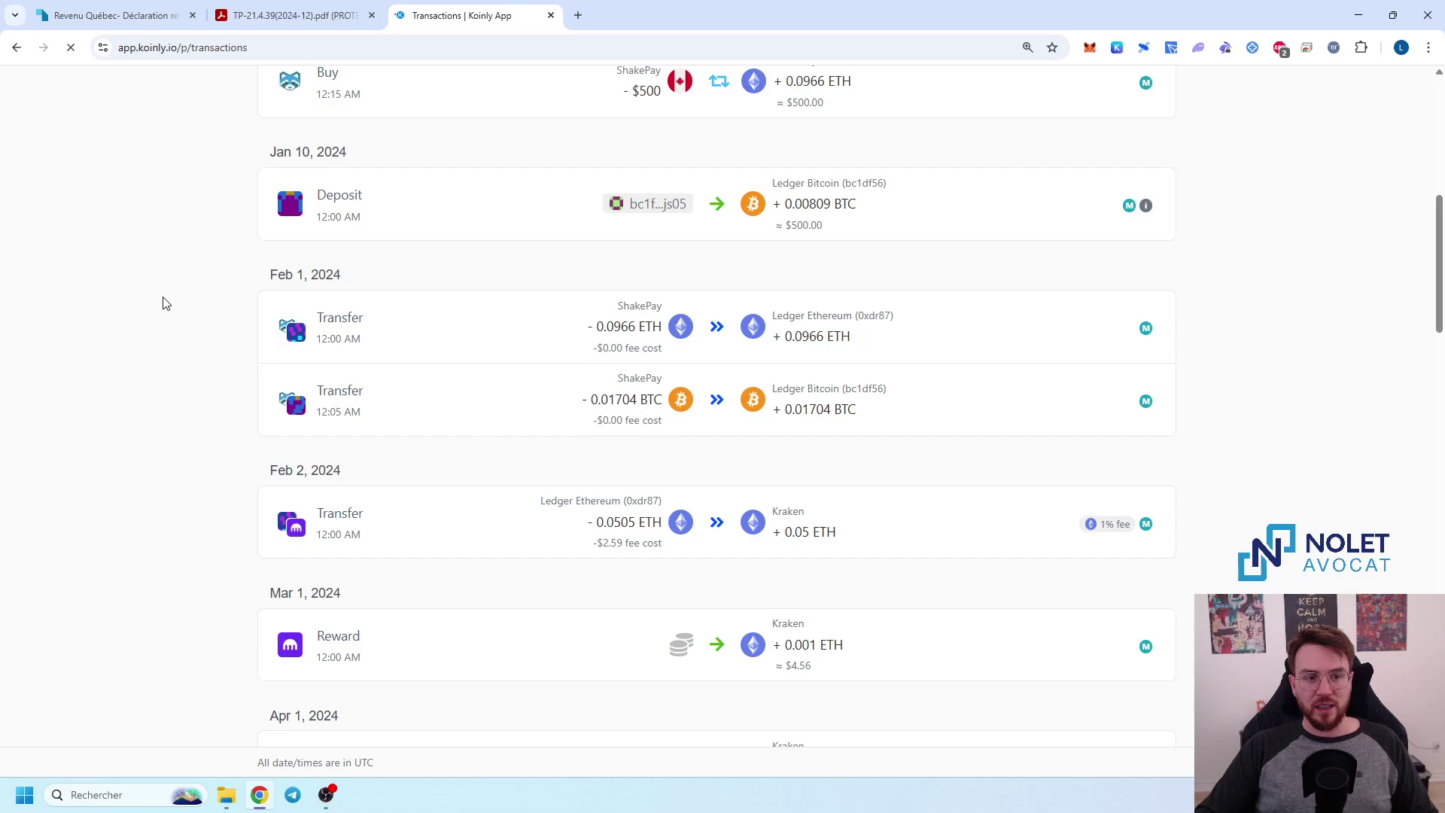
- Examine the February 1, 2024 ETH and BTC transfers from ShakePay to the Ledger wallets, including the BTC transfer's details
scroll(166, 308, down, 1)
scroll(155, 316, up, 6)
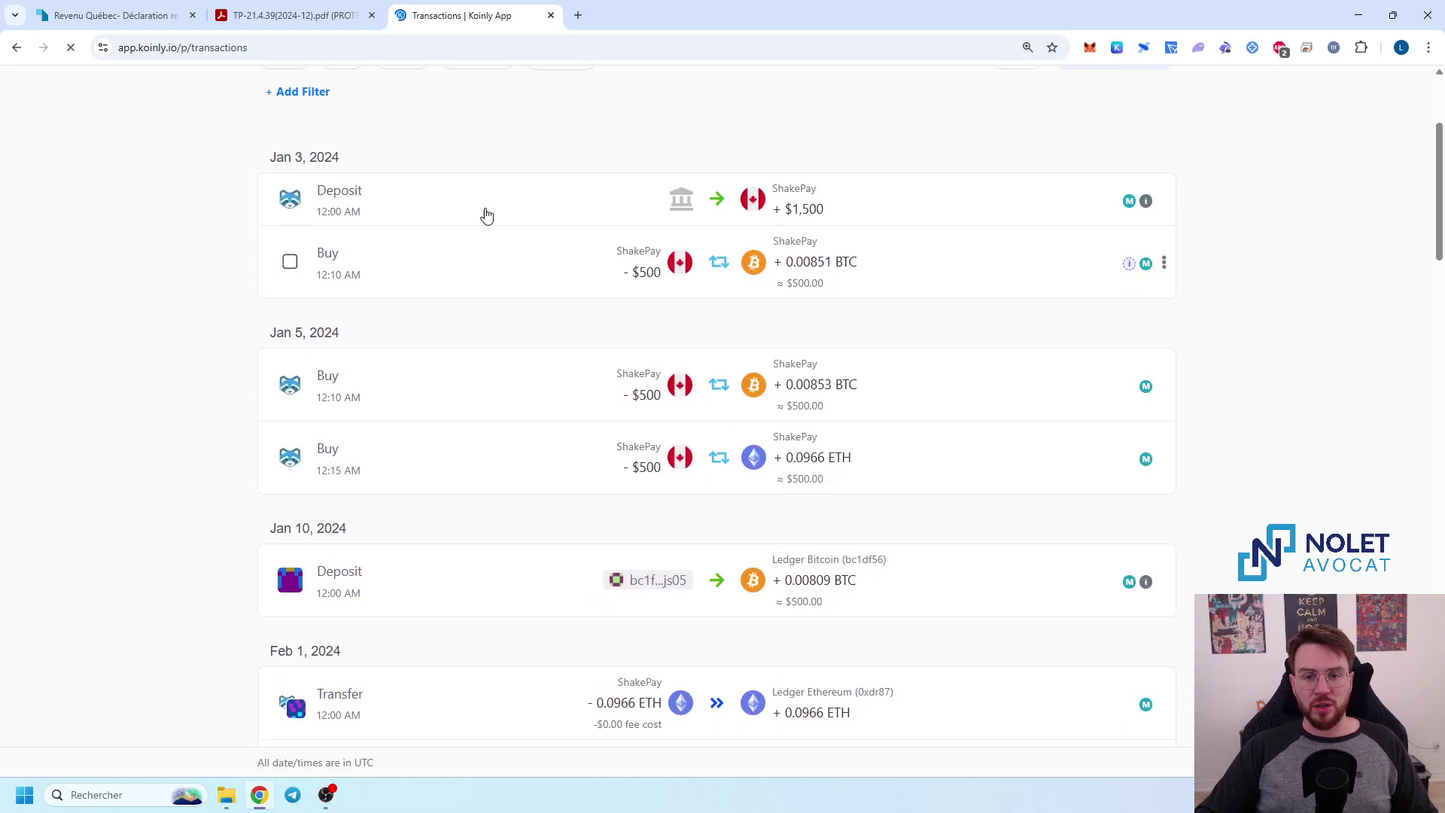
scroll(956, 309, down, 6)
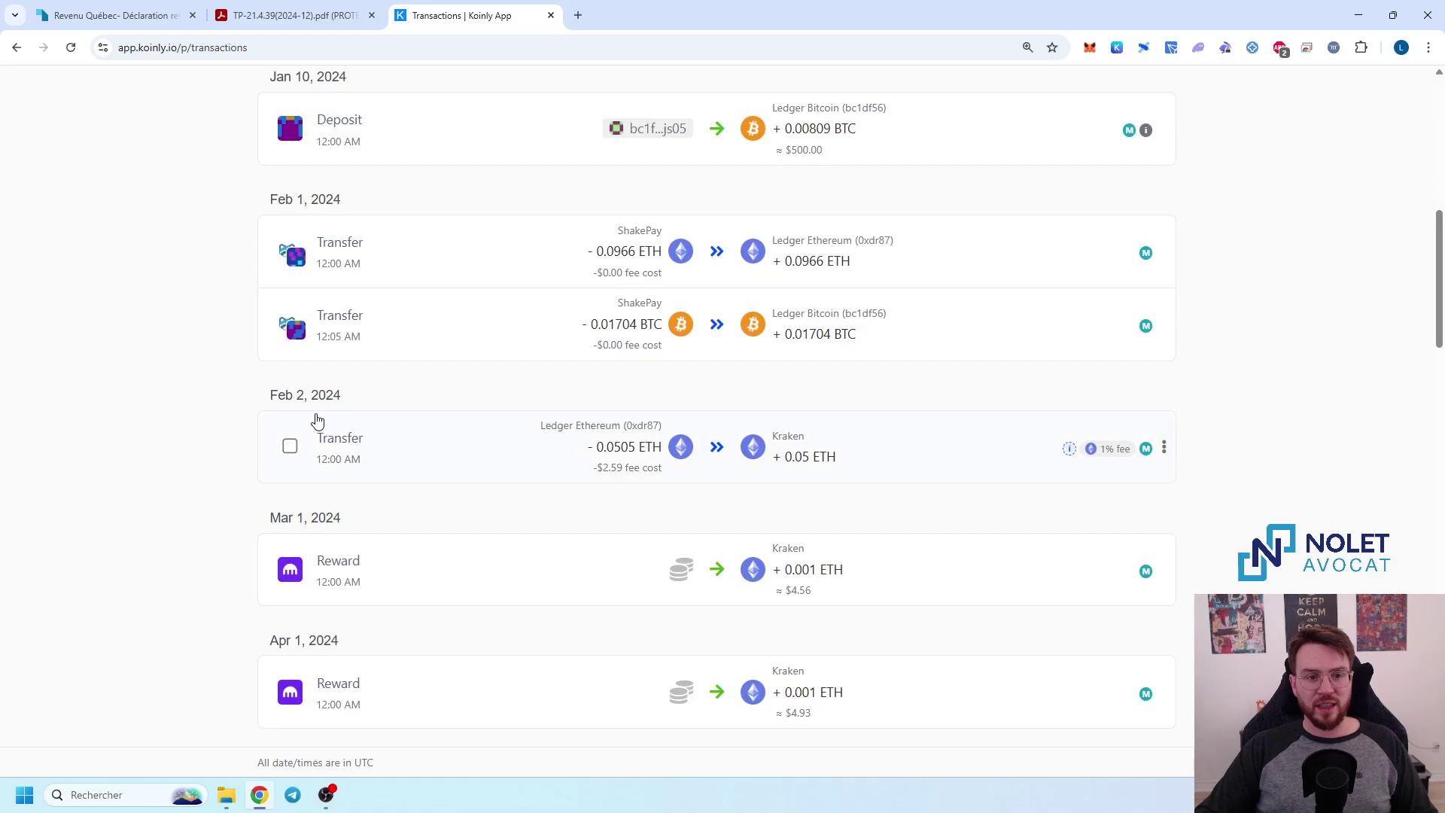
scroll(169, 399, down, 1)
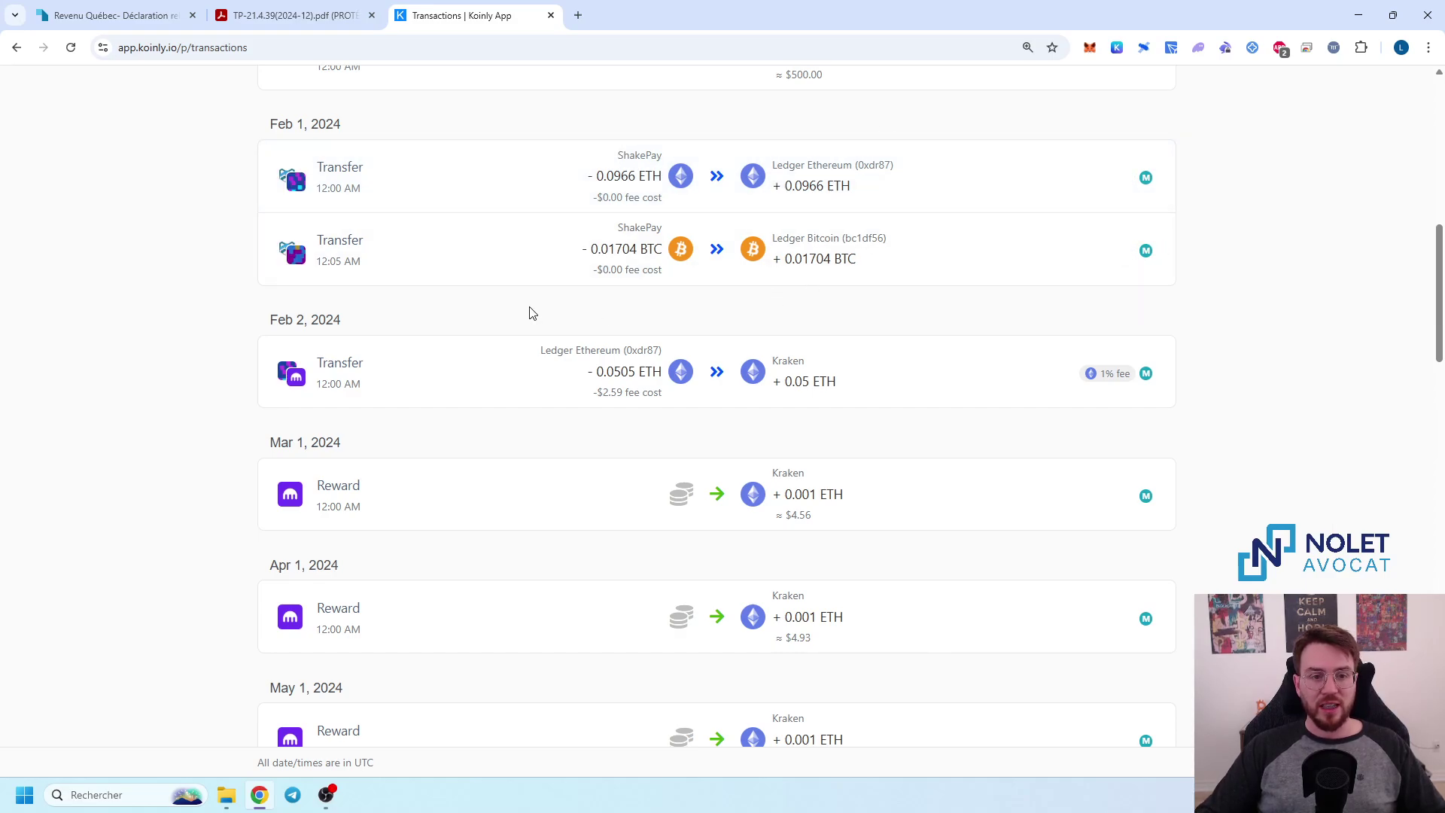
scroll(535, 313, down, 1)
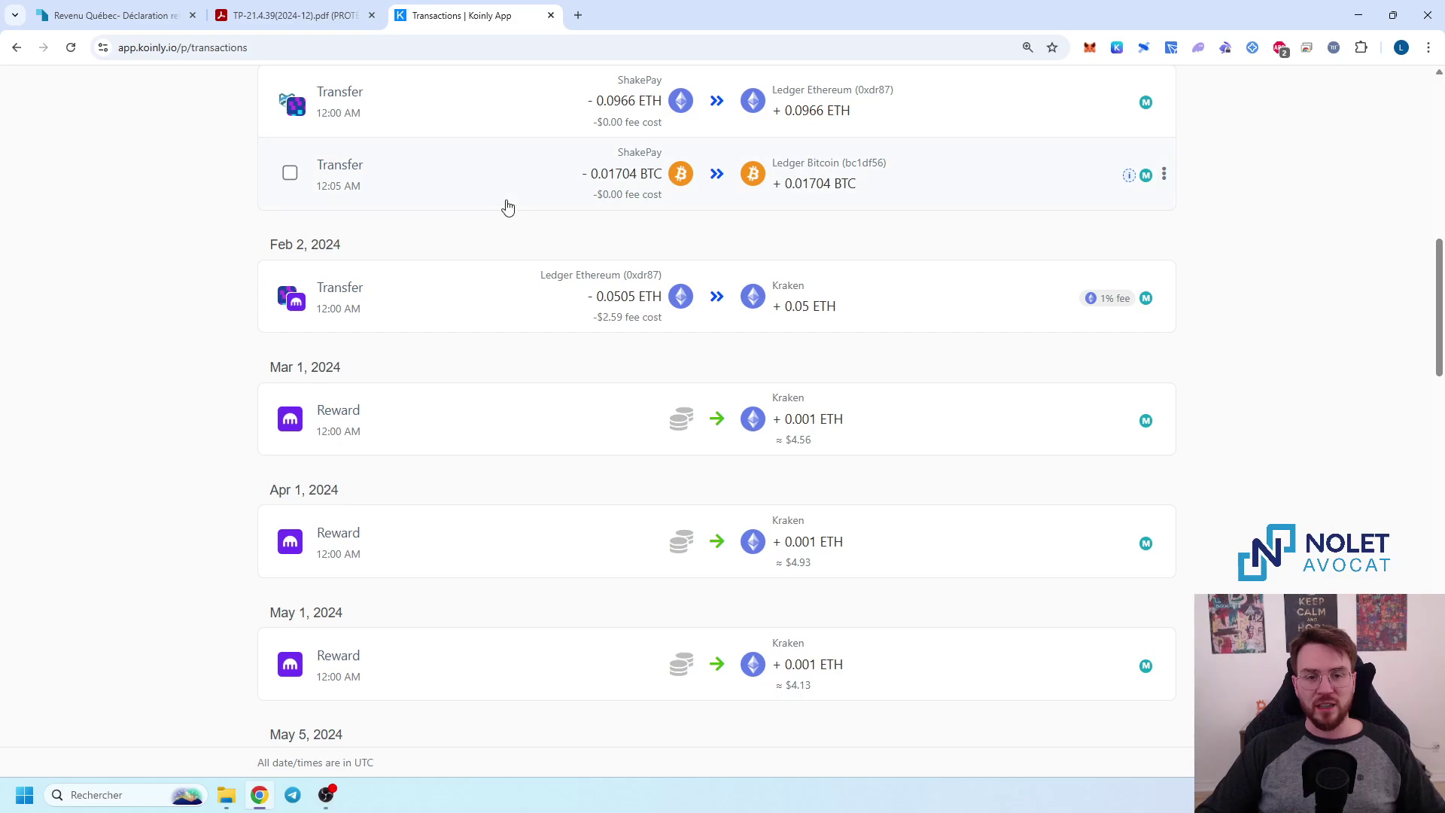
click(572, 201)
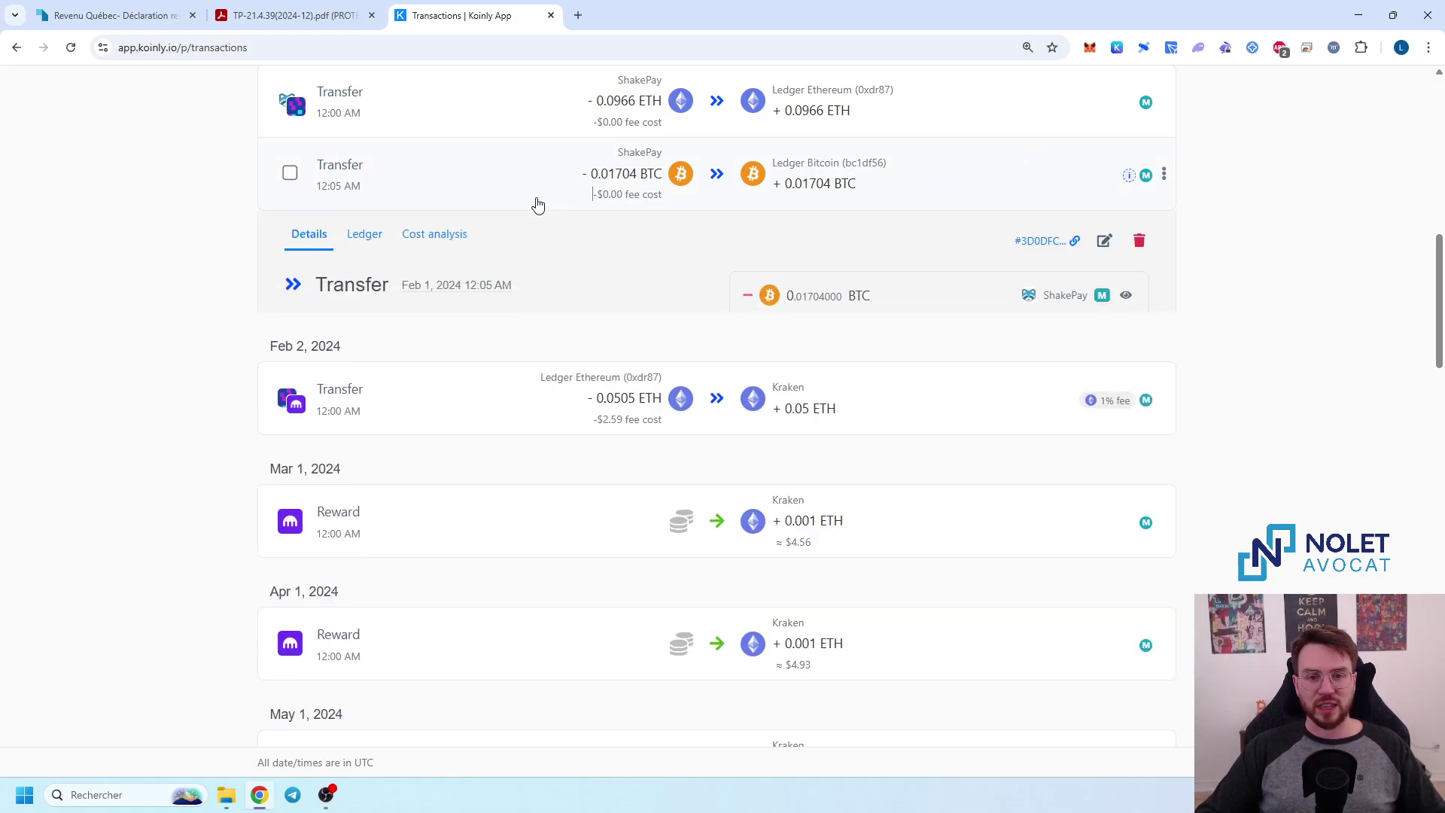
click(592, 197)
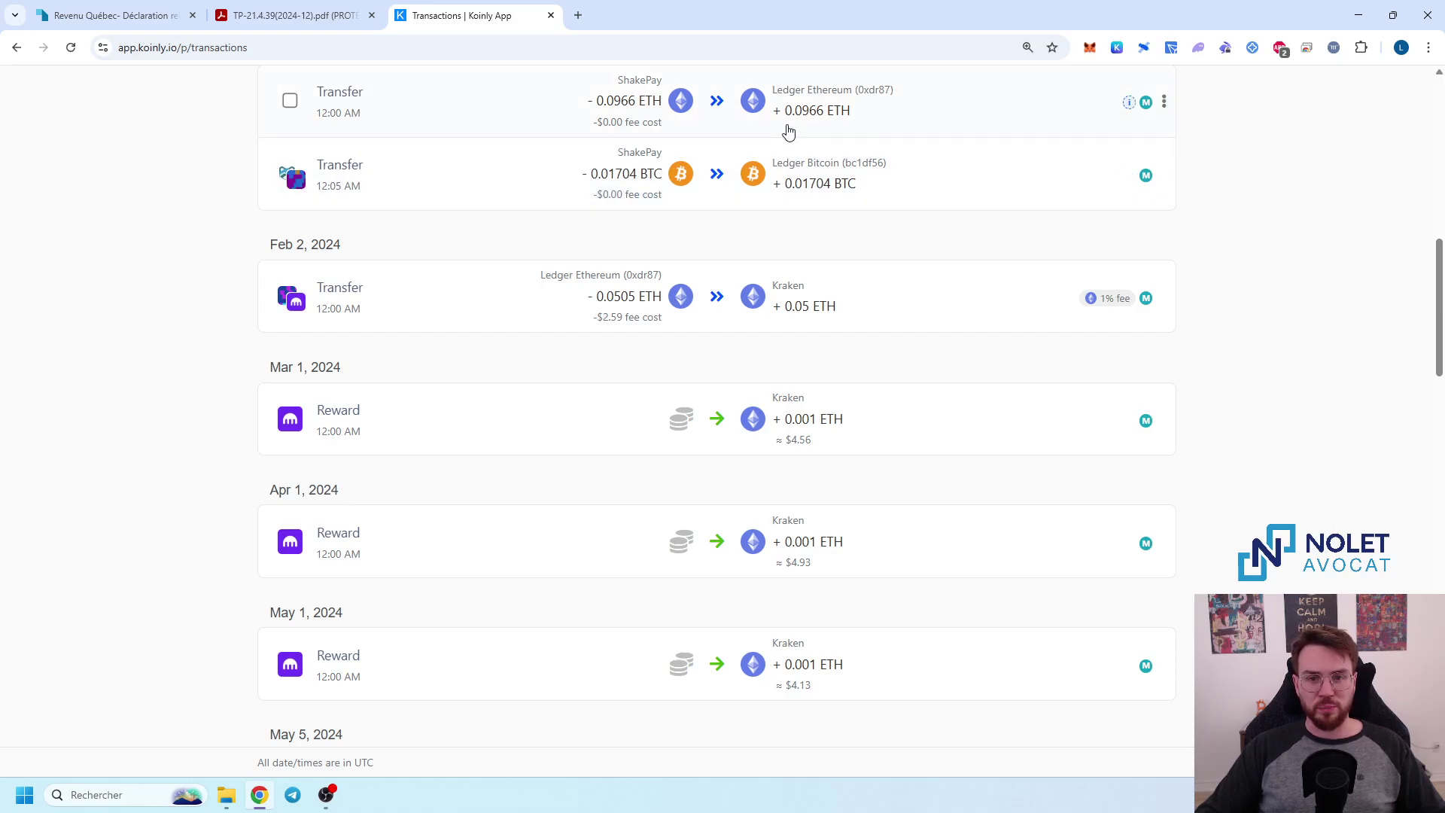
- Open the details of the February 2, 2024 ETH transfer from Ledger Ethereum to Kraken and examine its fee and cost basis
scroll(167, 298, down, 2)
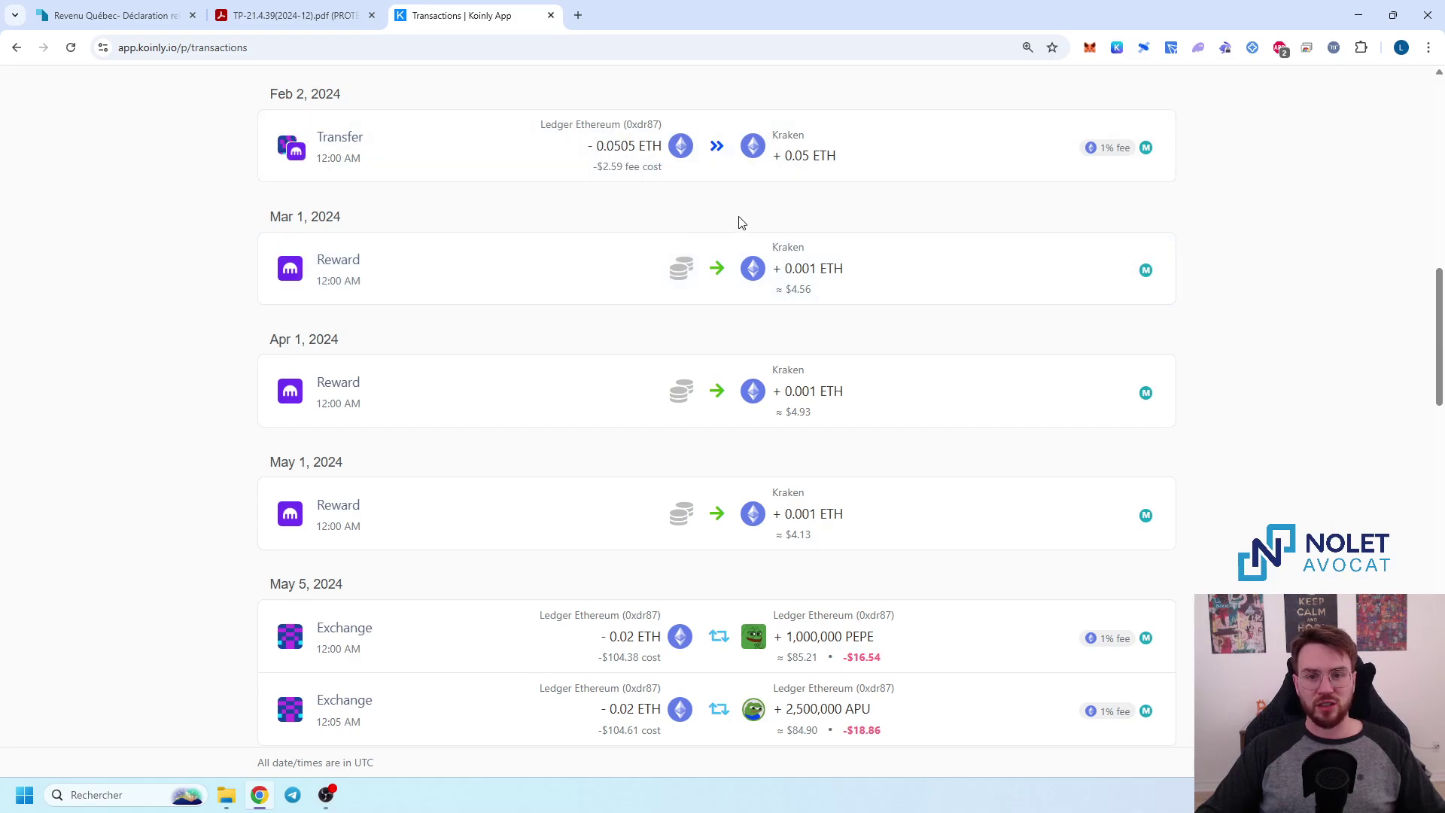
mouse_move(617, 164)
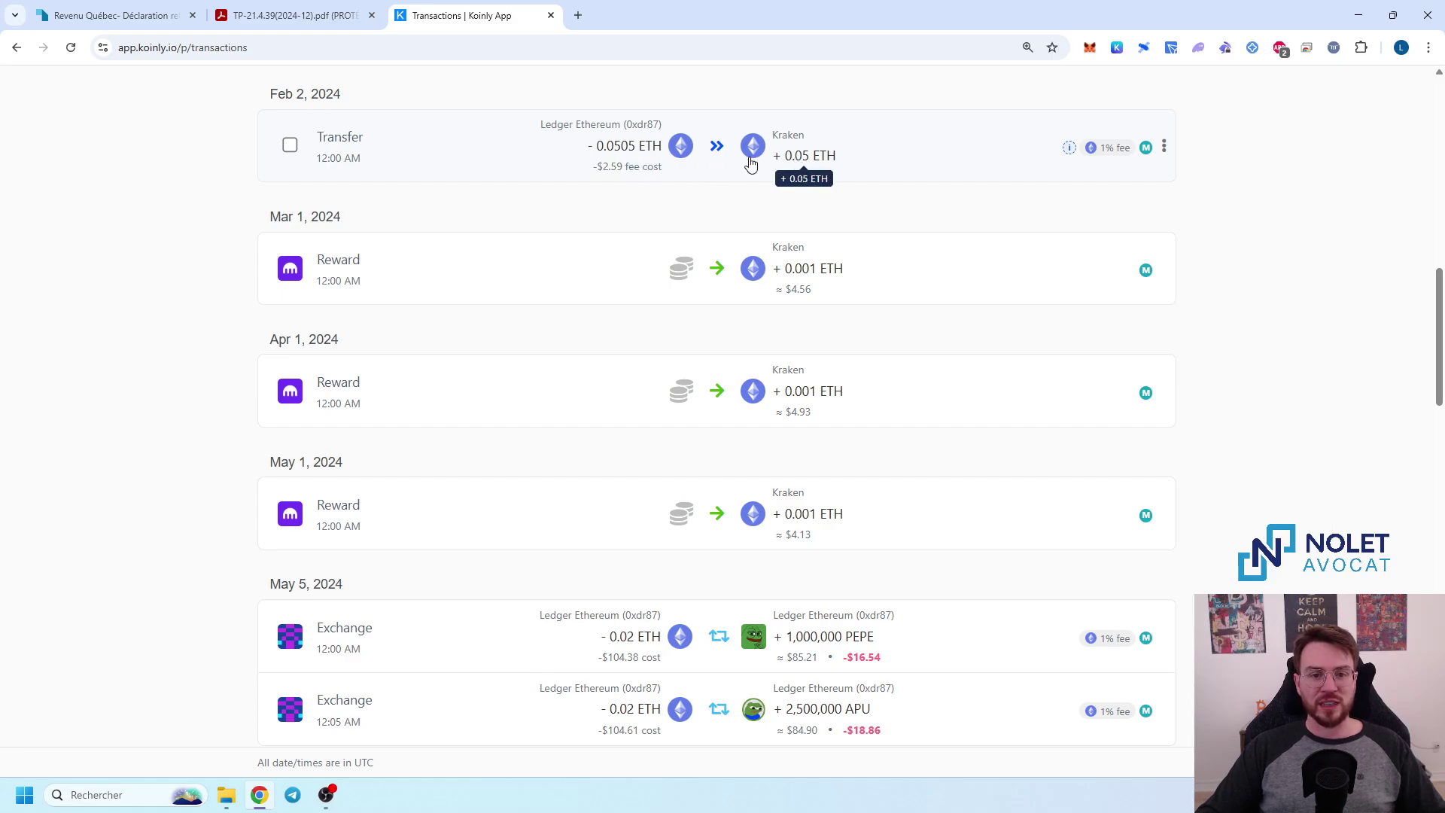
click(520, 161)
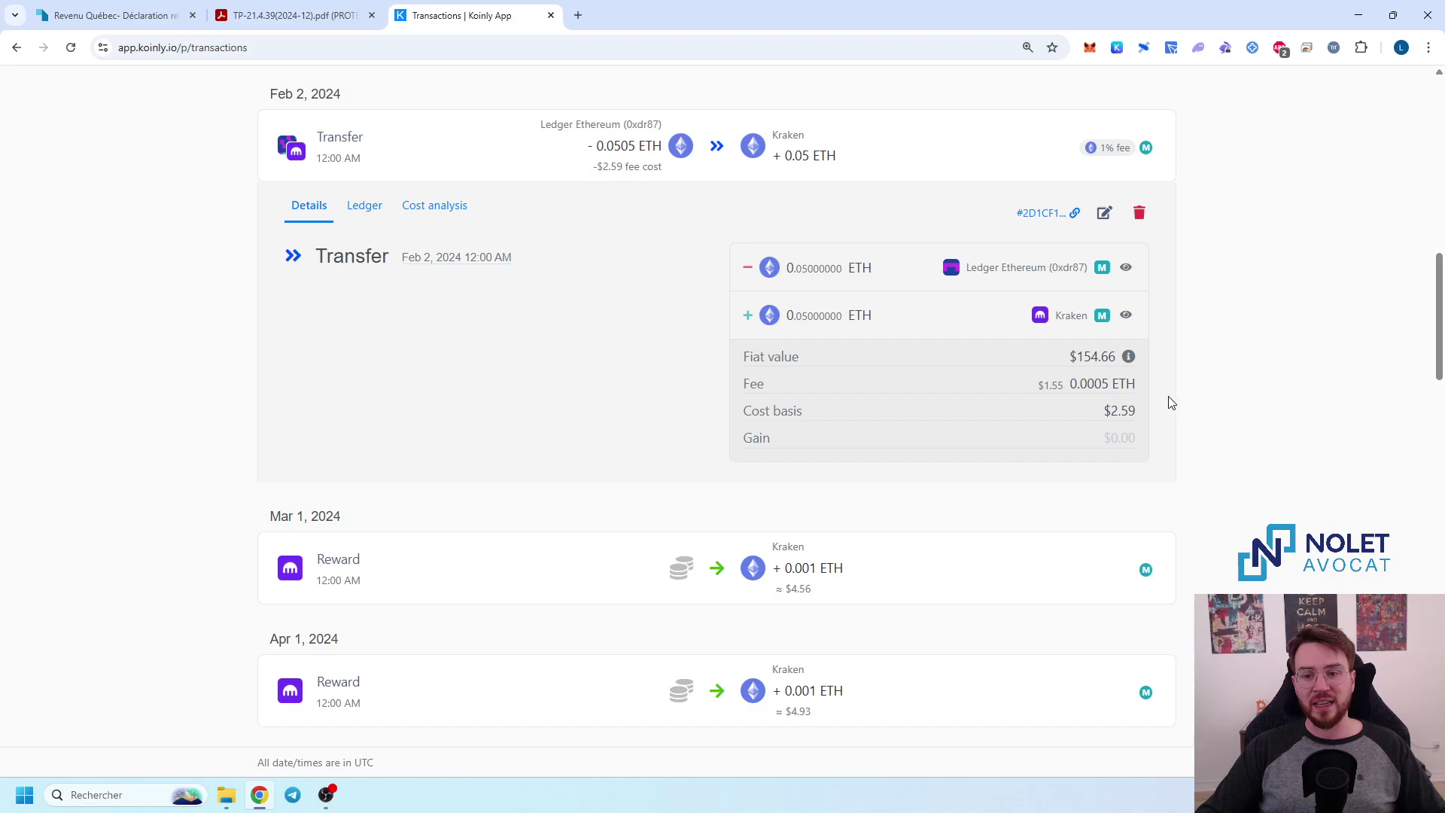
drag(1064, 385, 1045, 388)
click(995, 387)
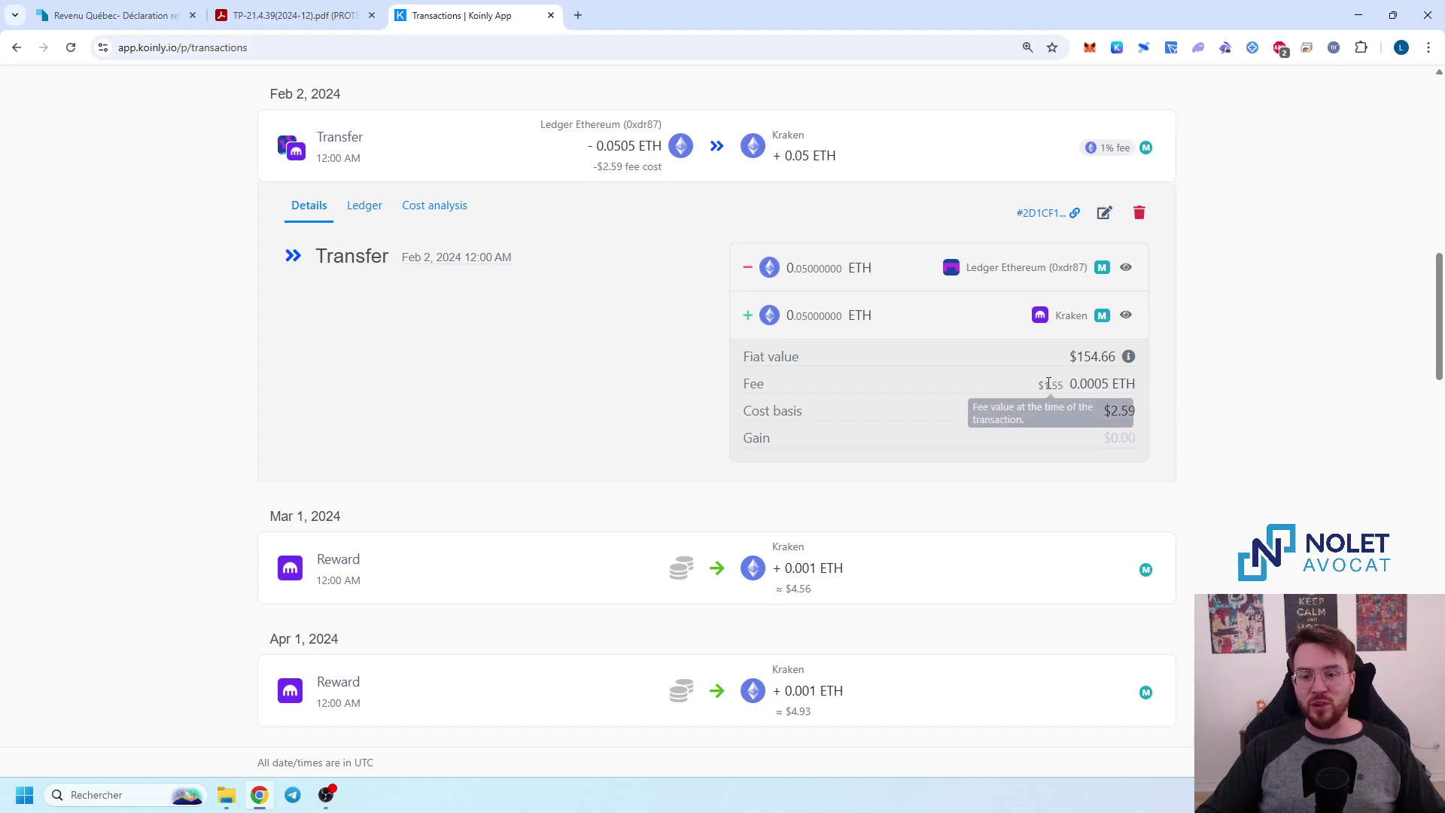
- Check the fee of the February 2, 2024 ETH transfer to Kraken, then collapse its details
drag(748, 390, 1108, 382)
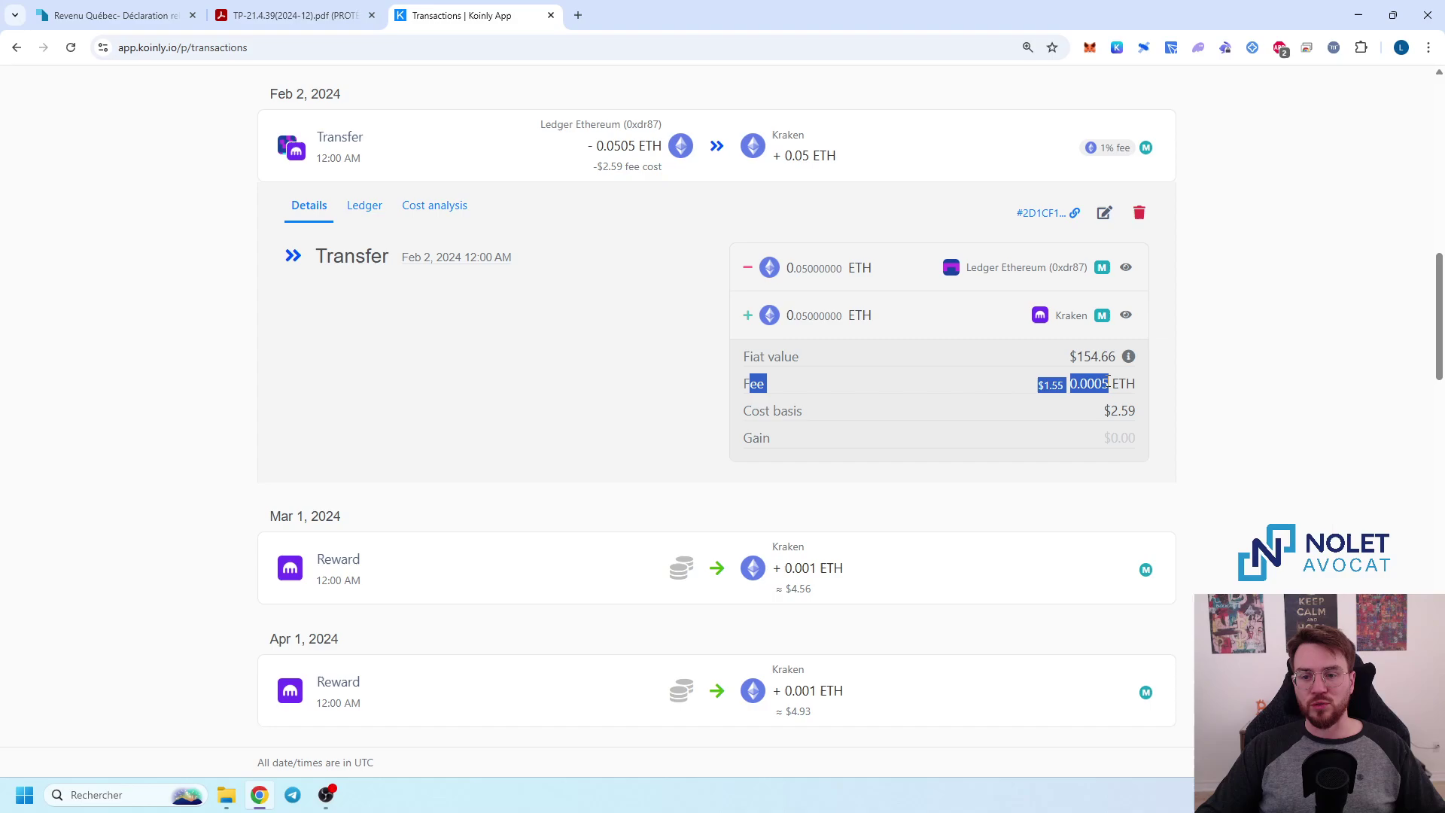
click(928, 123)
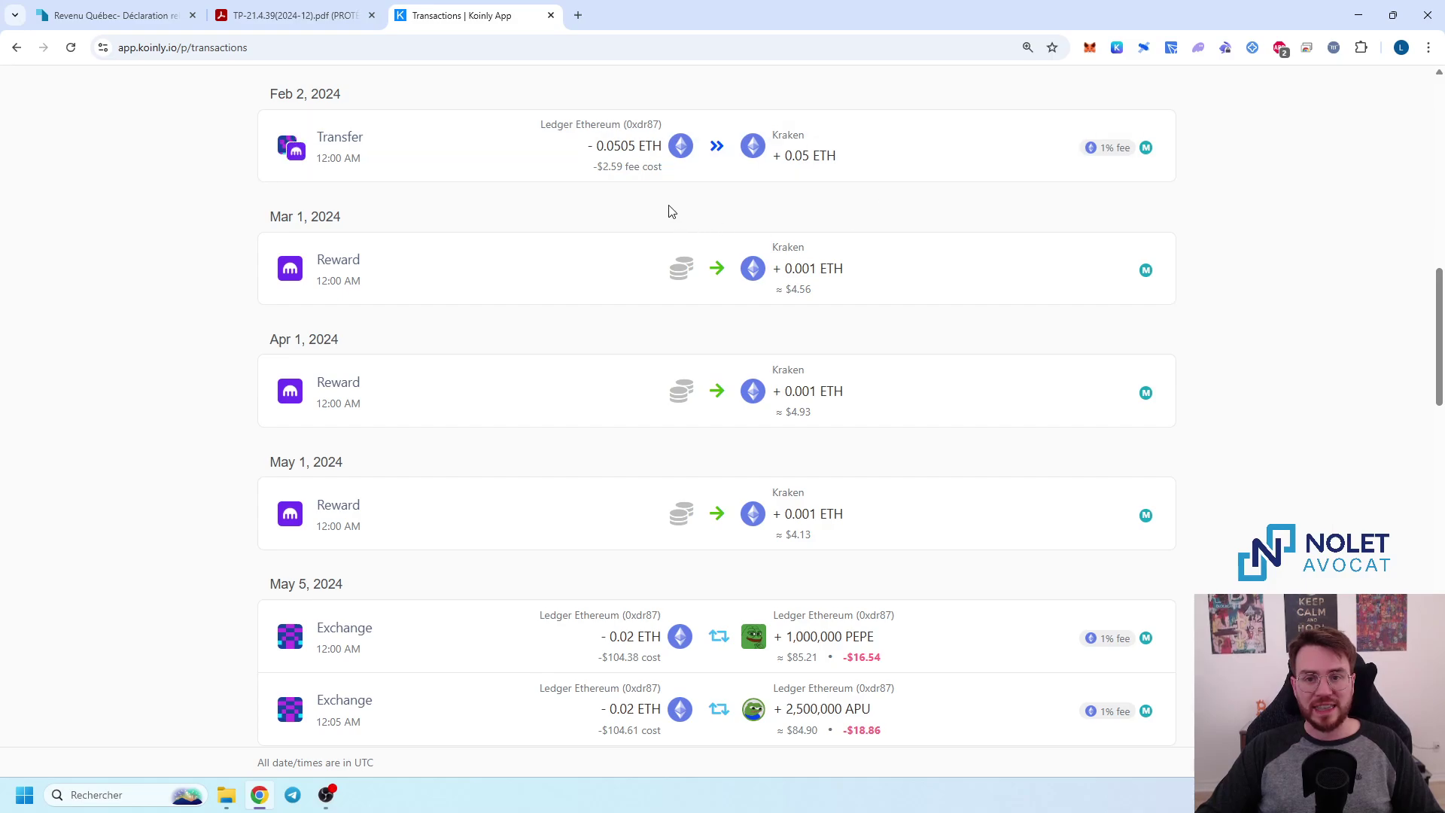
scroll(570, 287, down, 1)
scroll(589, 264, up, 2)
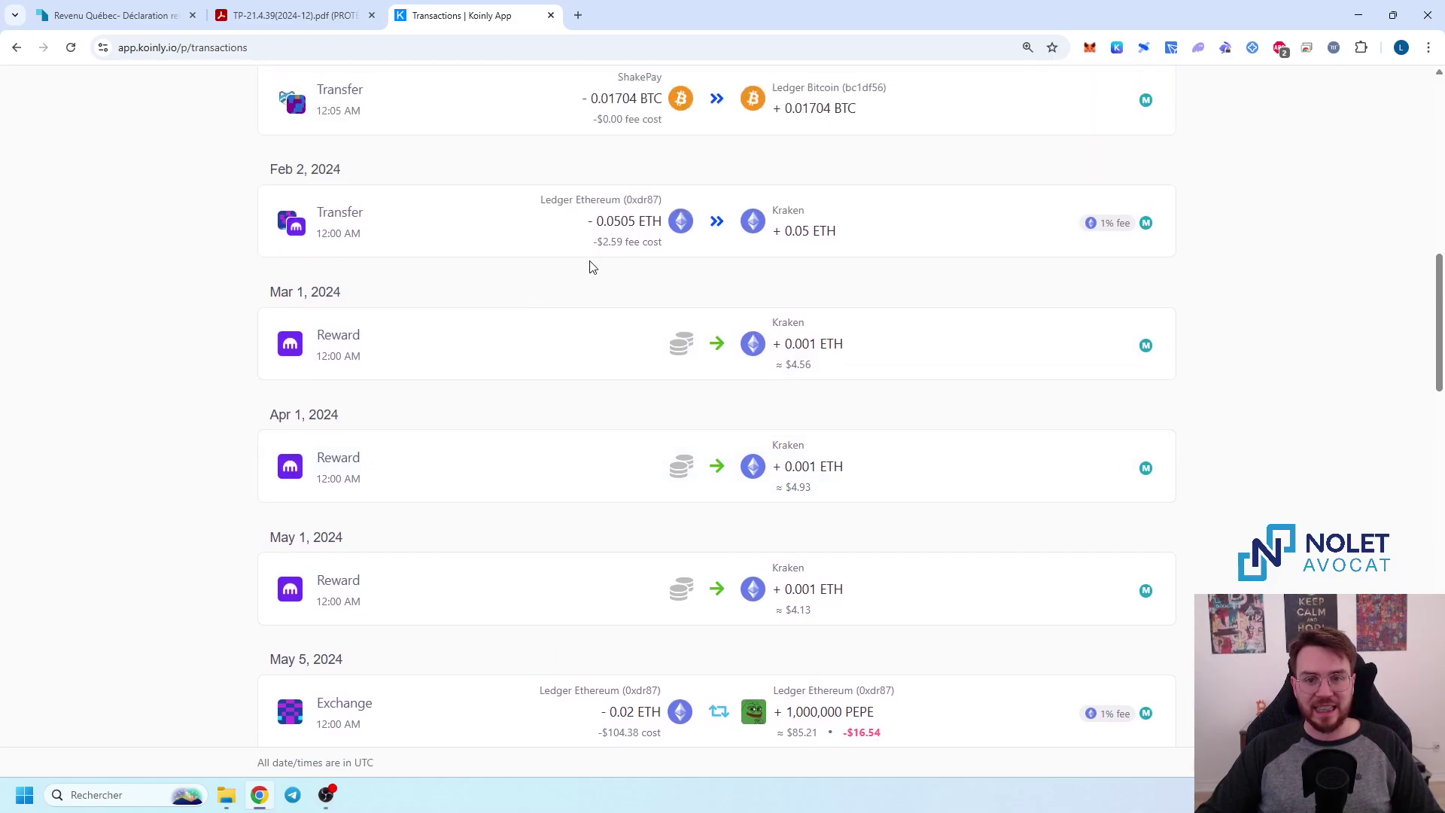
scroll(711, 260, down, 1)
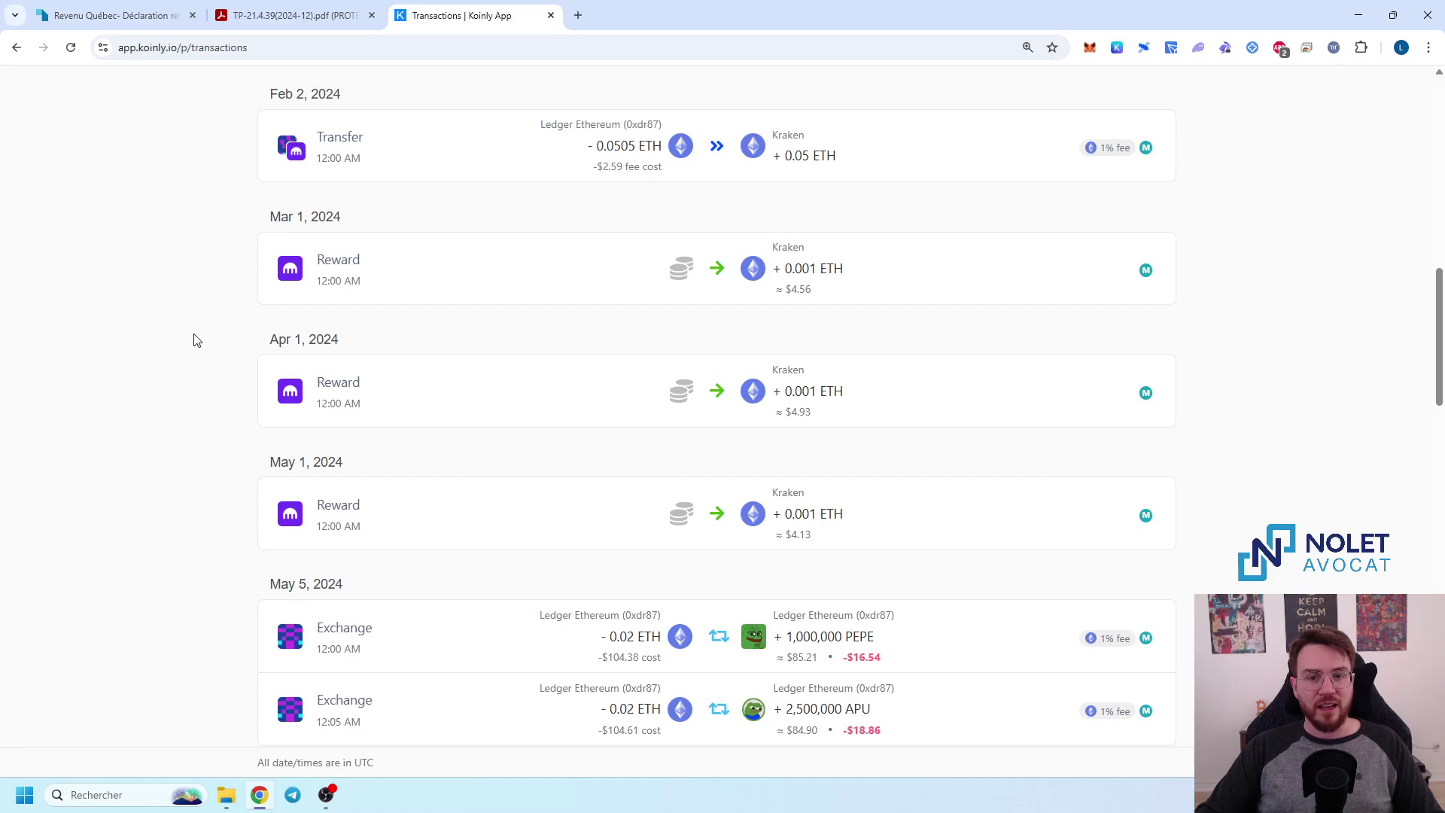
- Review the monthly Kraken ETH rewards from March to May 2024, including the tag options of the March 1 reward
scroll(187, 331, down, 1)
scroll(184, 329, up, 2)
scroll(180, 330, down, 1)
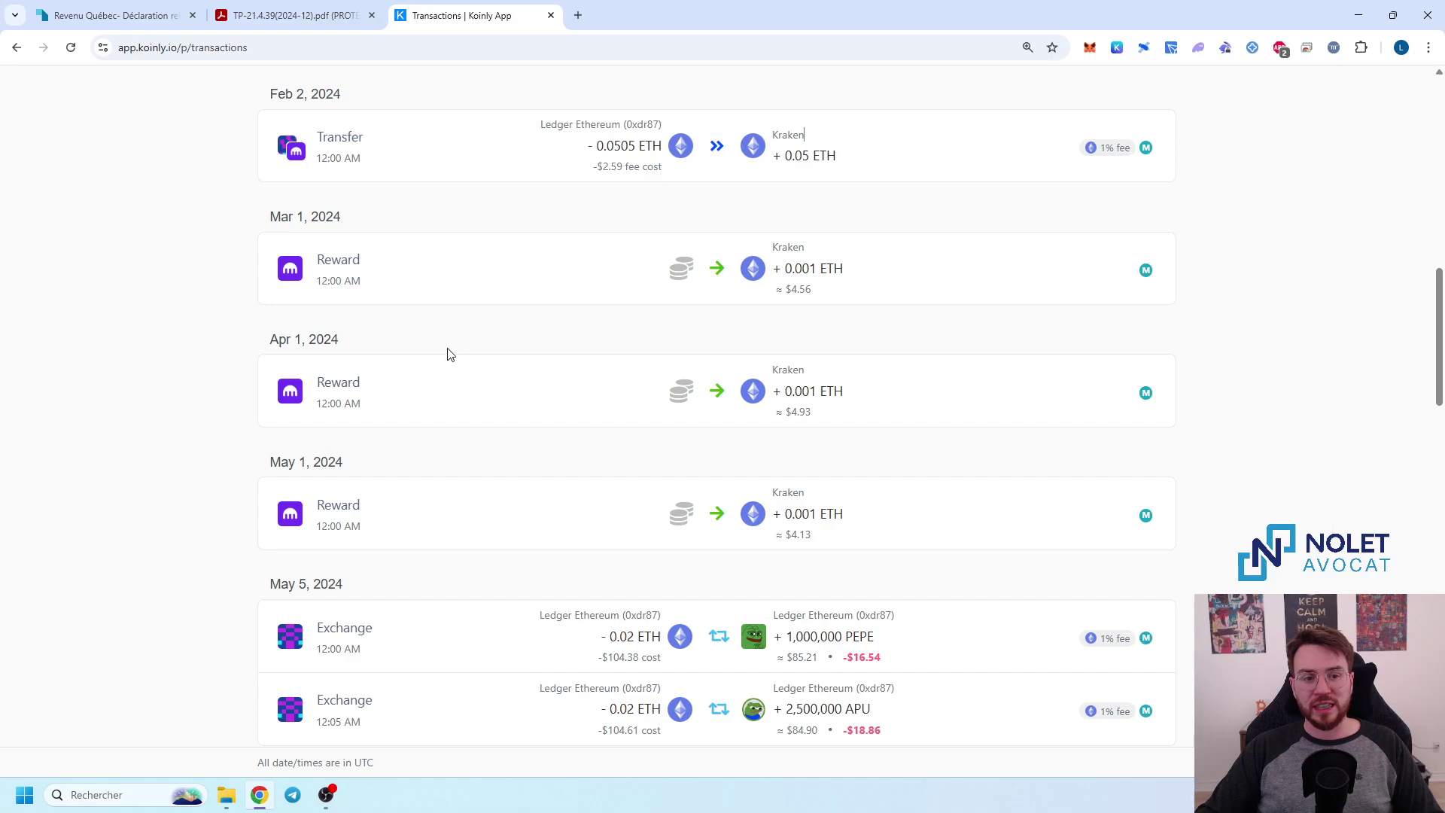
click(357, 268)
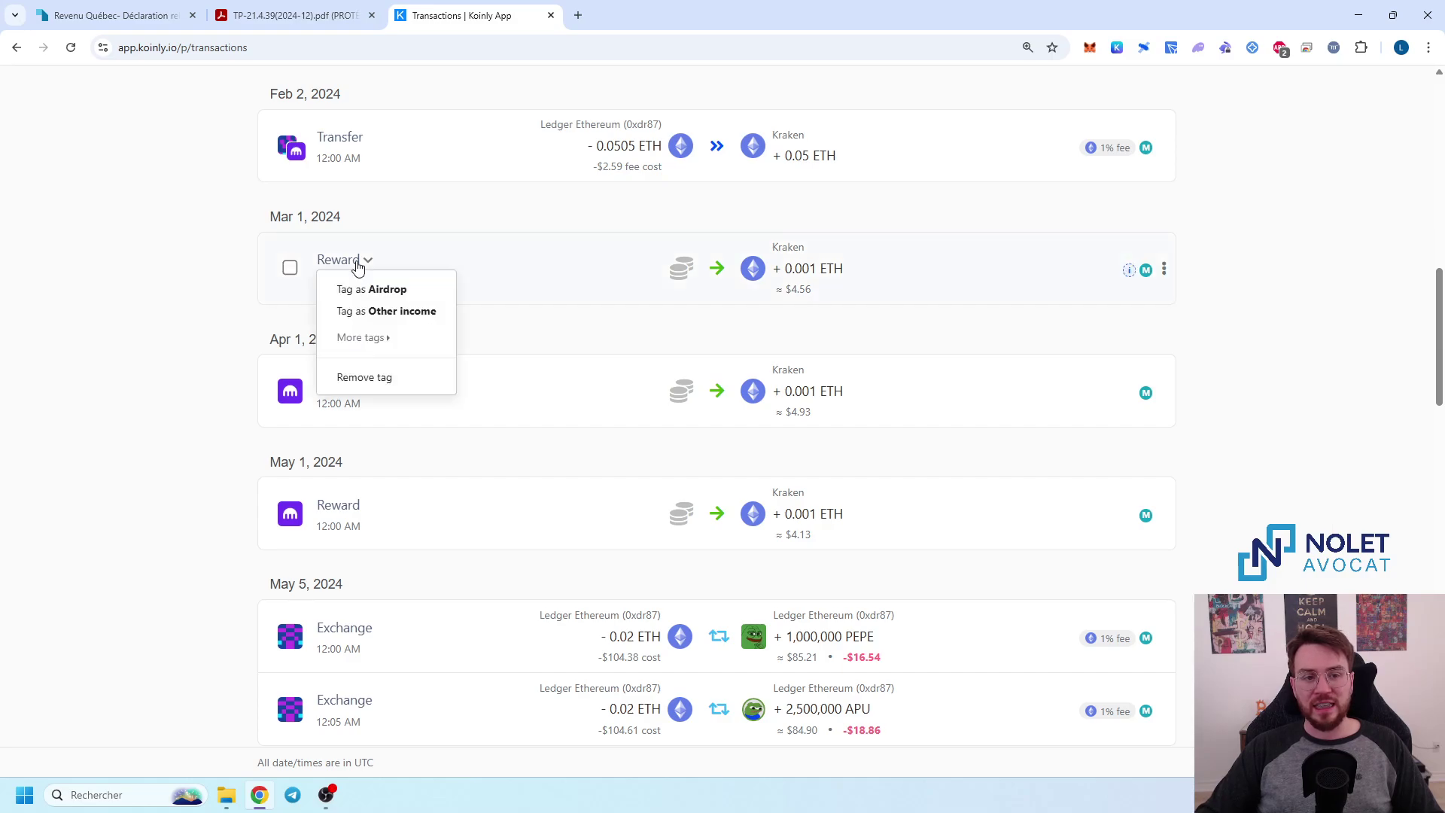
click(142, 274)
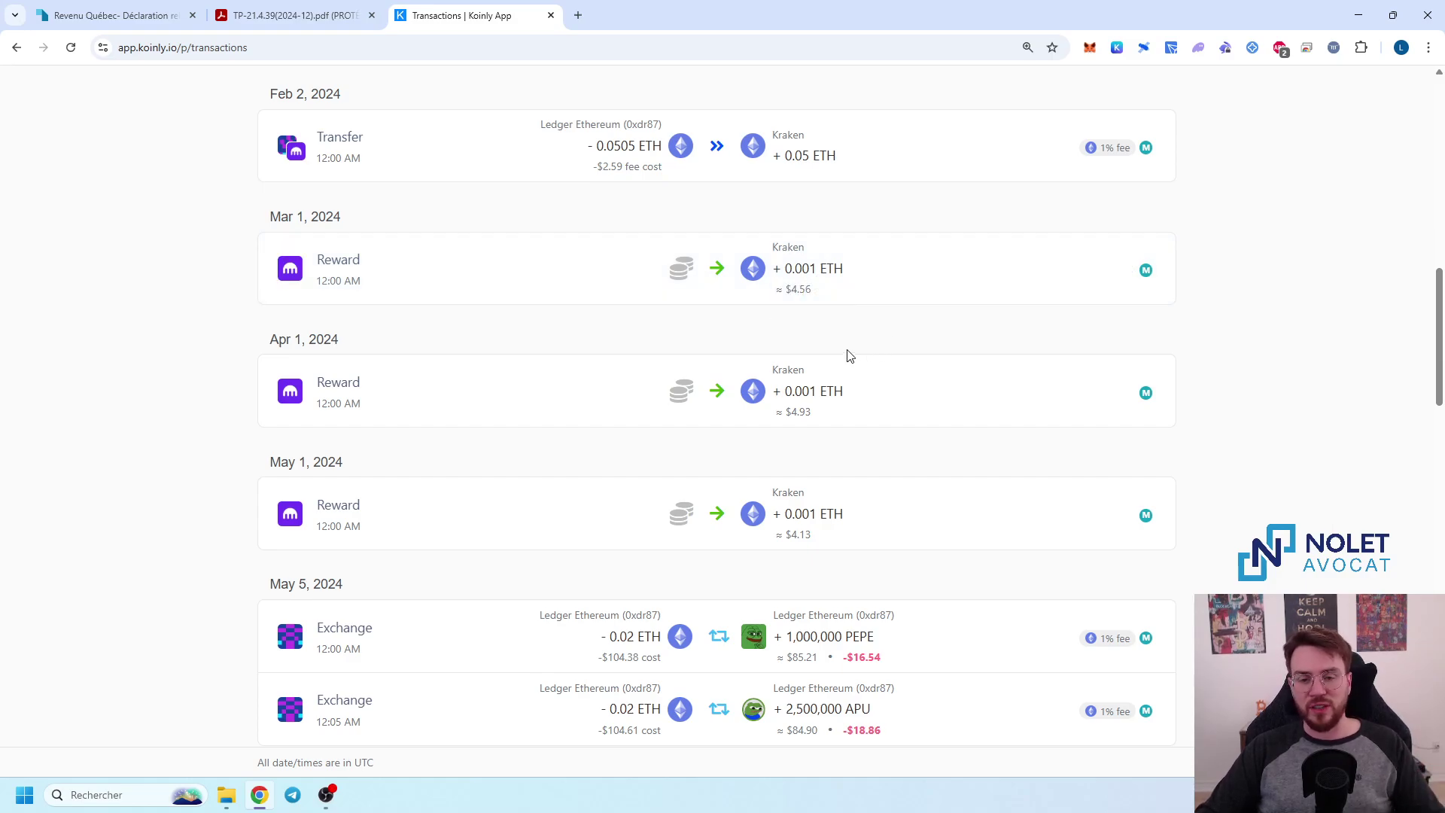
scroll(847, 351, down, 2)
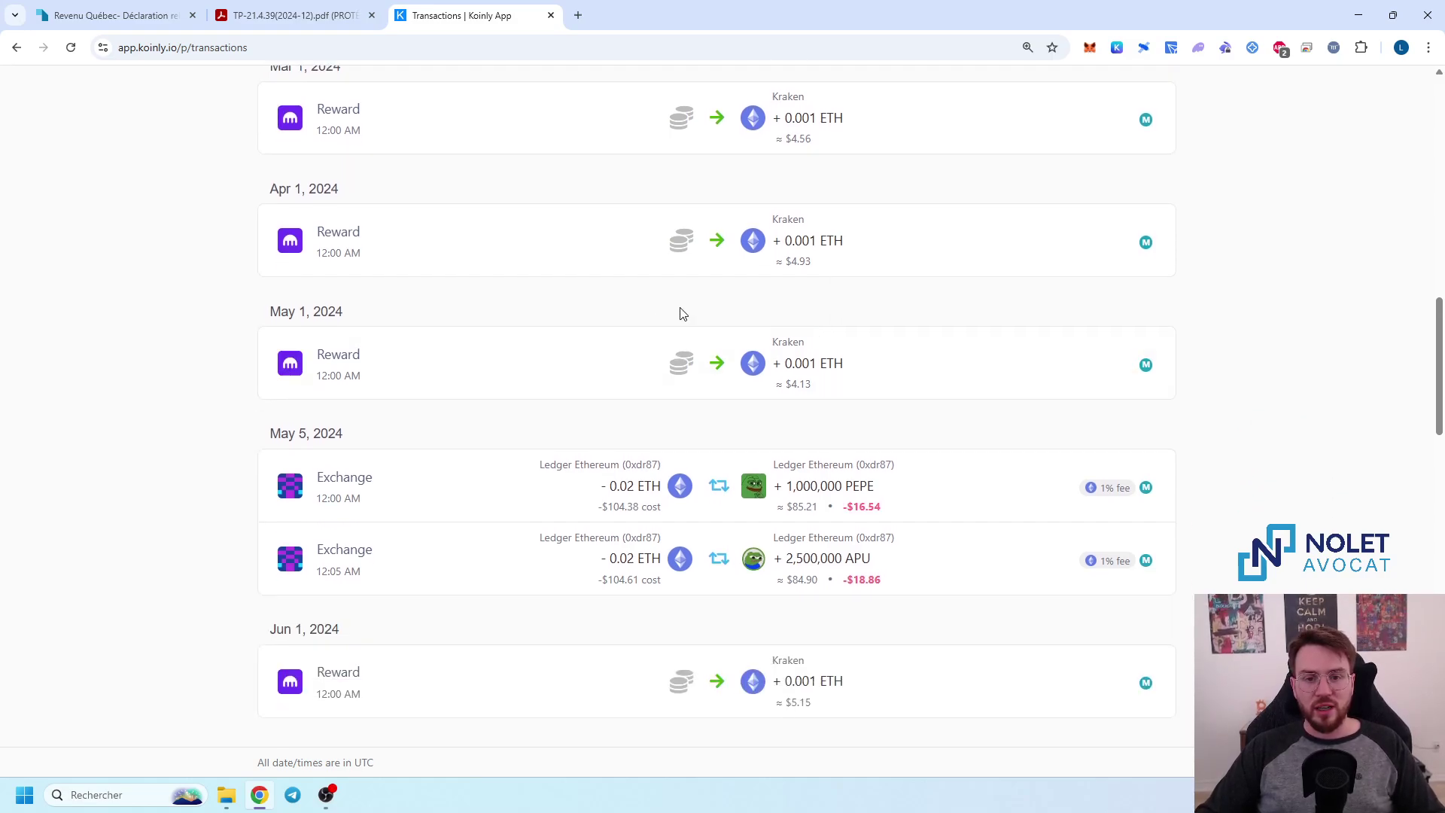
scroll(680, 313, up, 1)
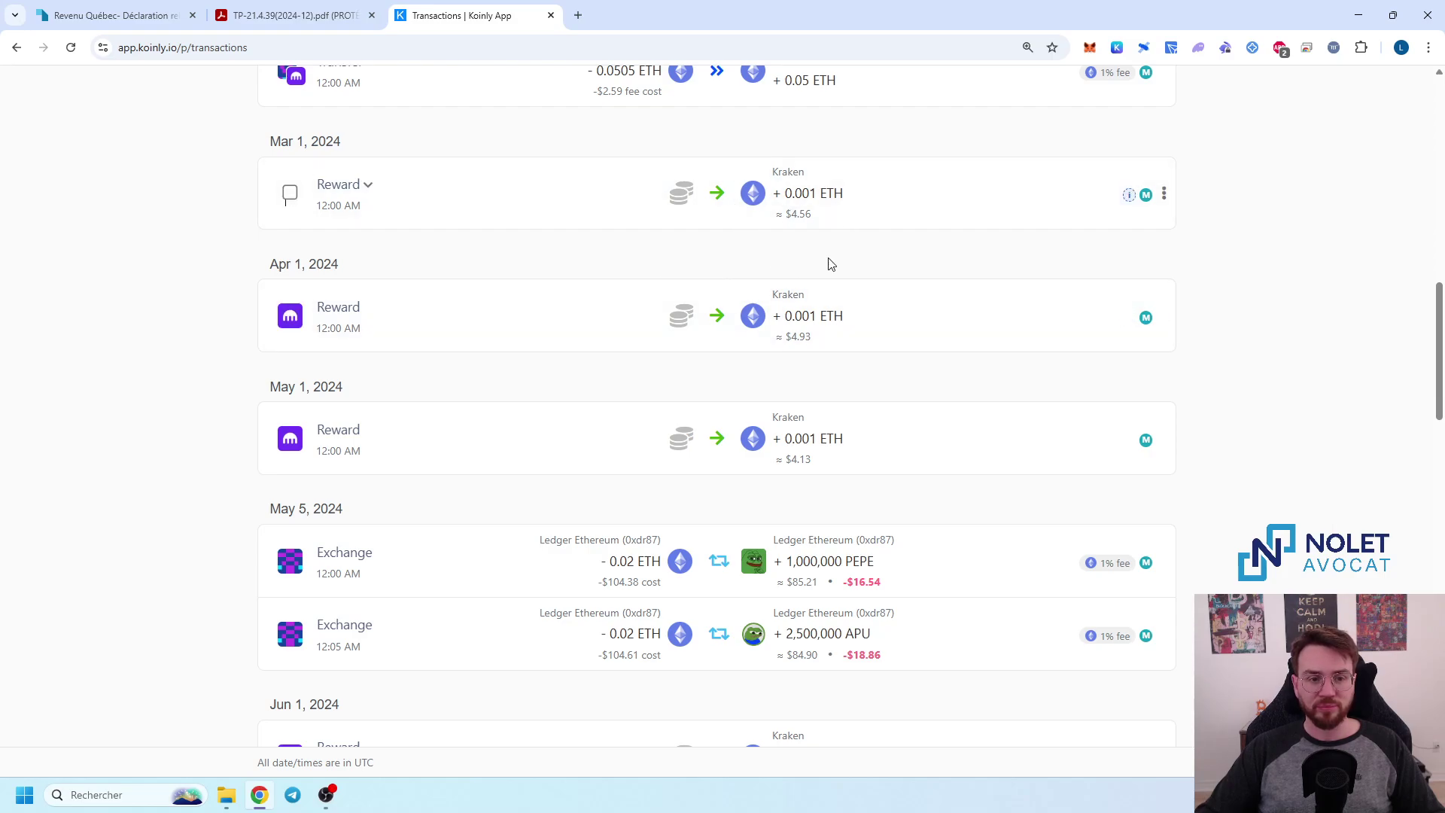
- Inspect the May 5, 2024 exchange of 0.02 ETH for 1,000,000 PEPE, including its details and CAD market value
scroll(598, 283, down, 1)
scroll(598, 283, down, 4)
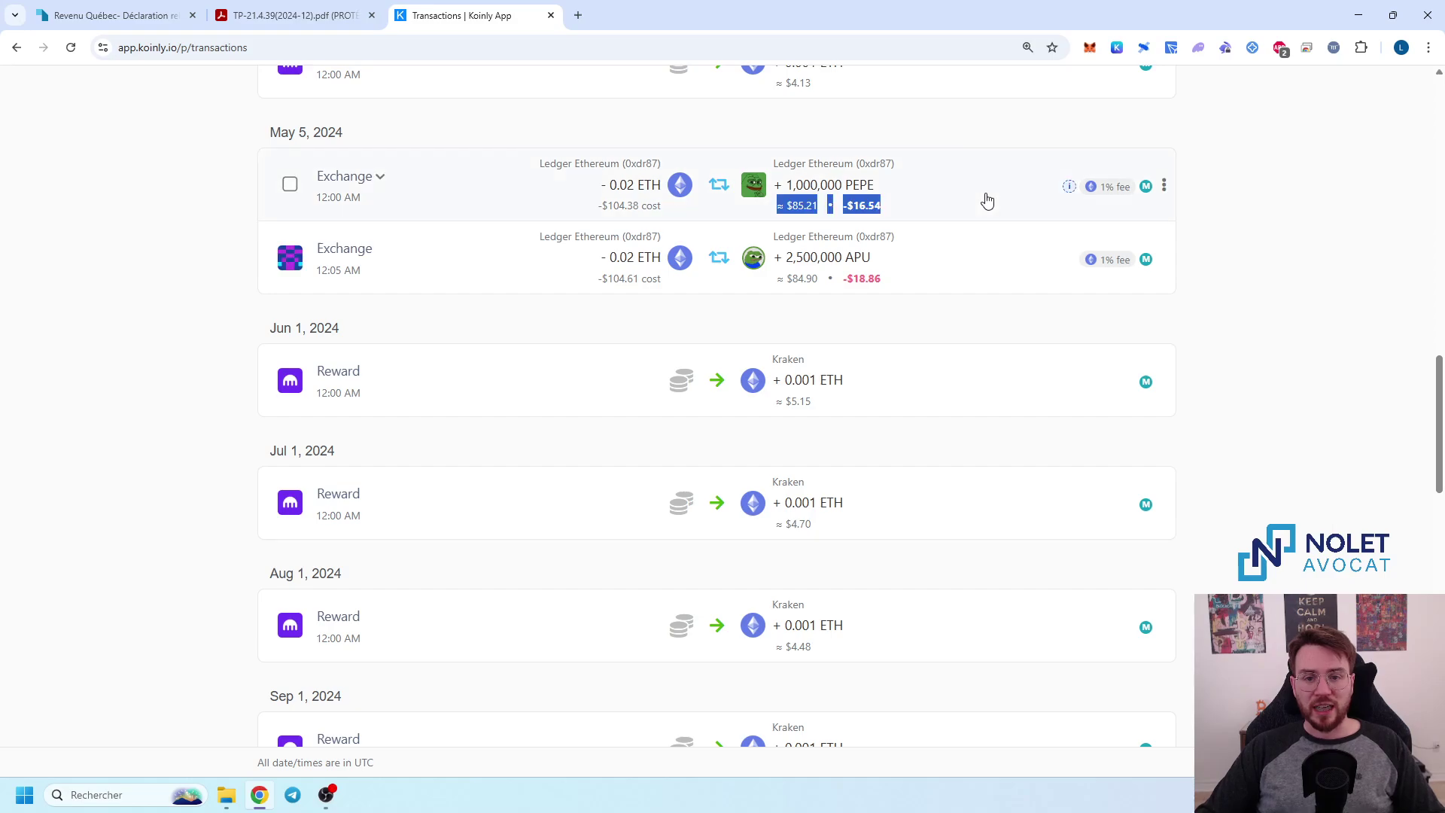
click(486, 210)
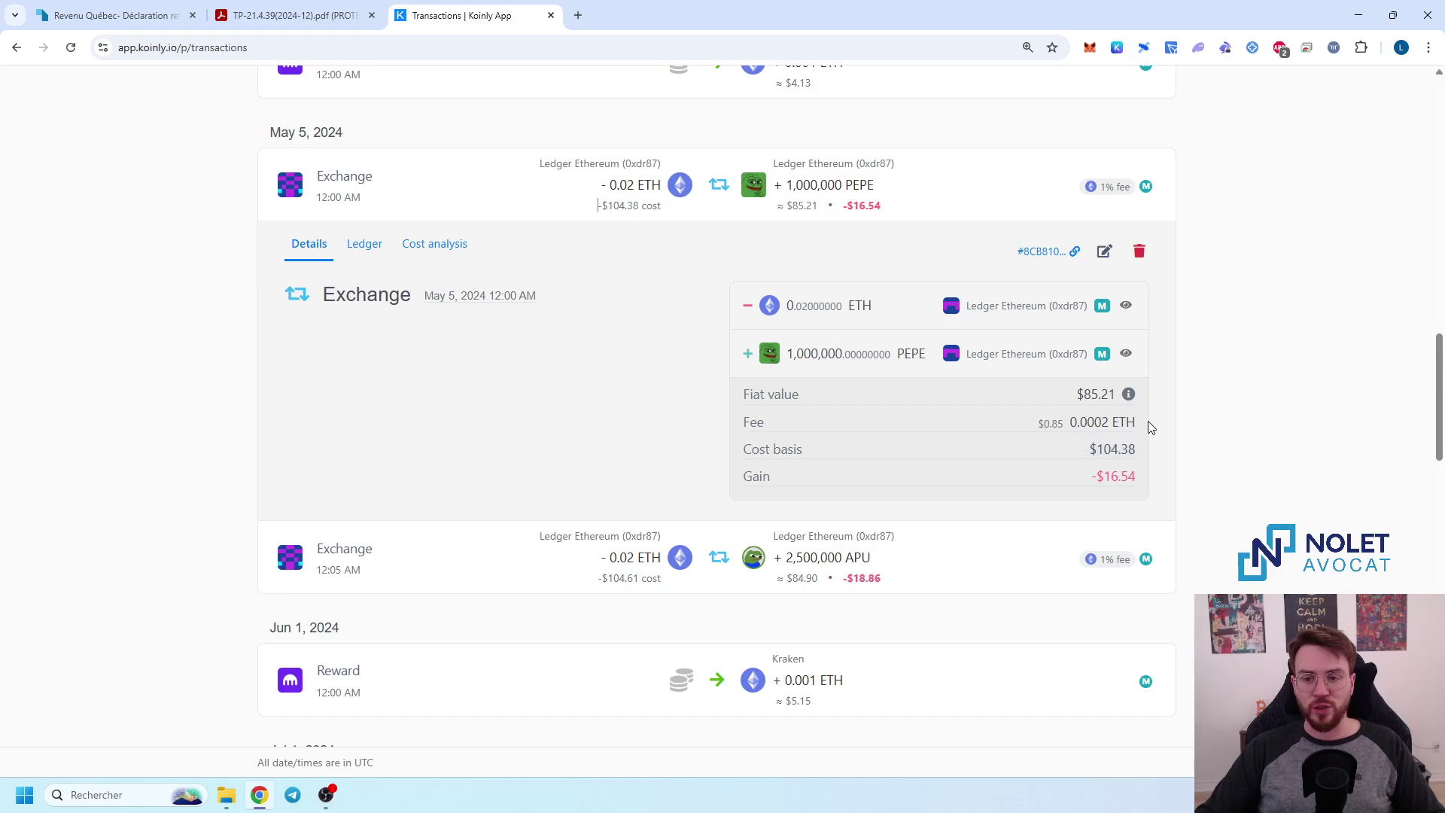
click(968, 197)
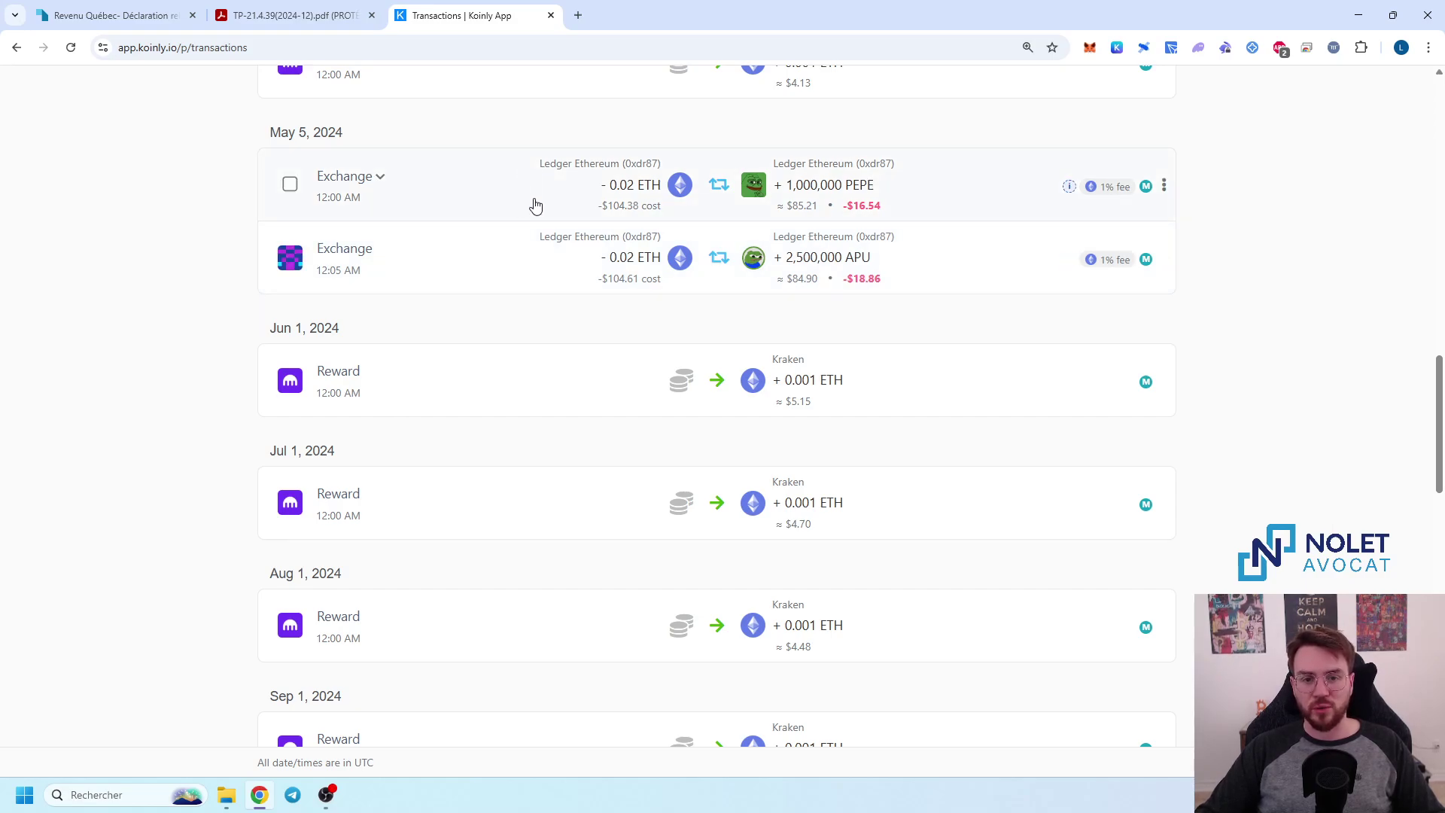
click(512, 197)
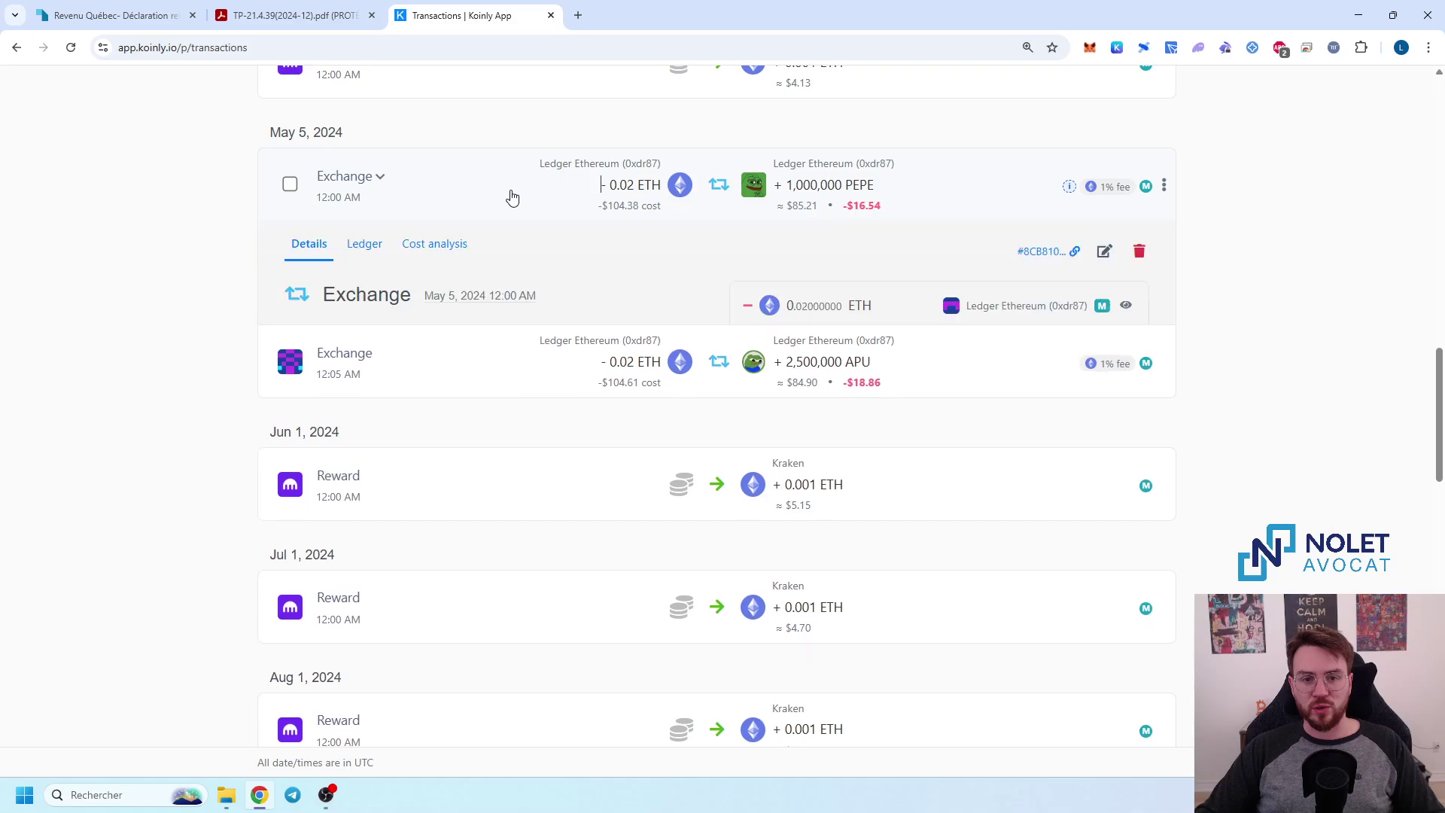
click(886, 215)
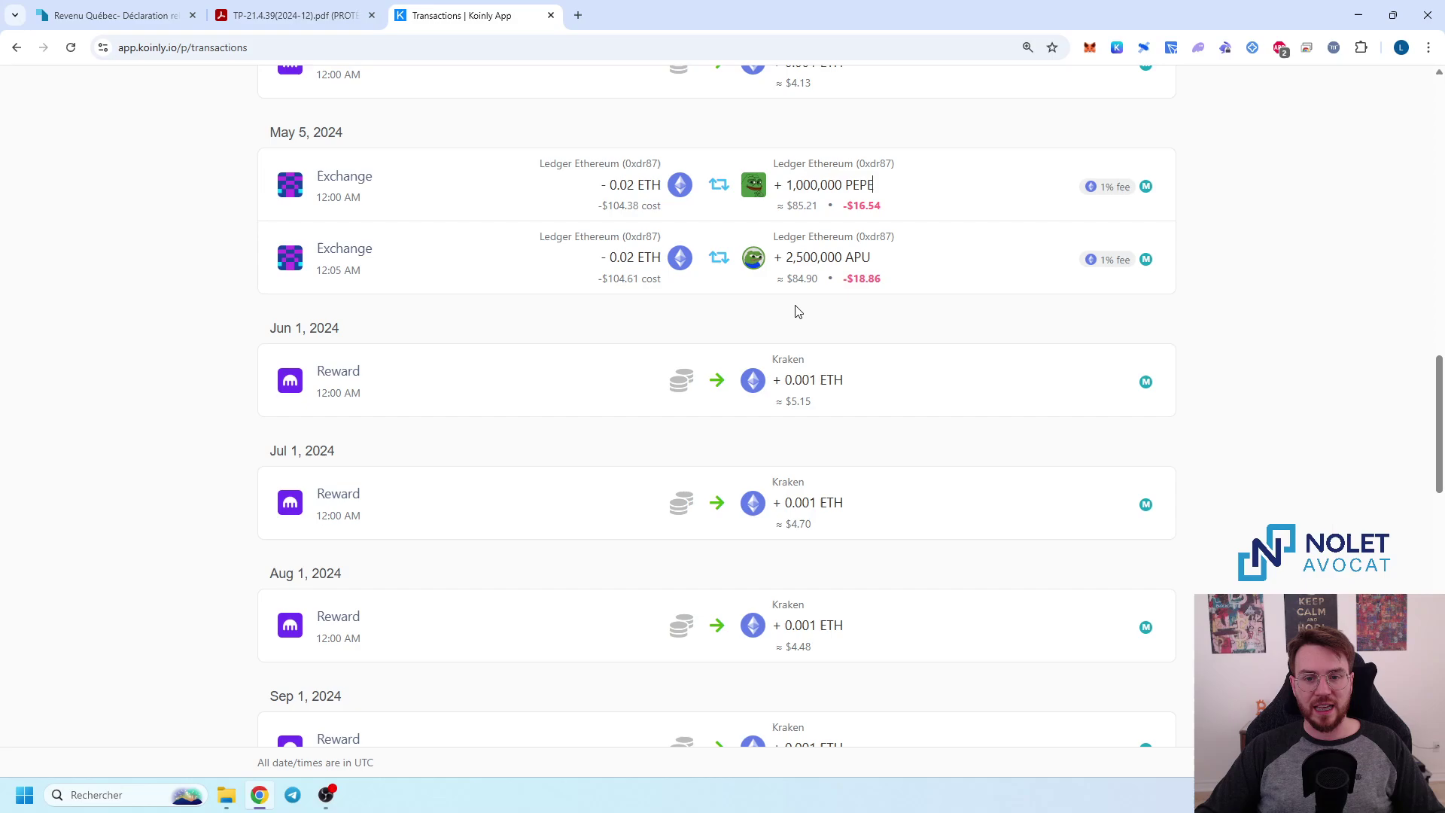
scroll(863, 312, up, 1)
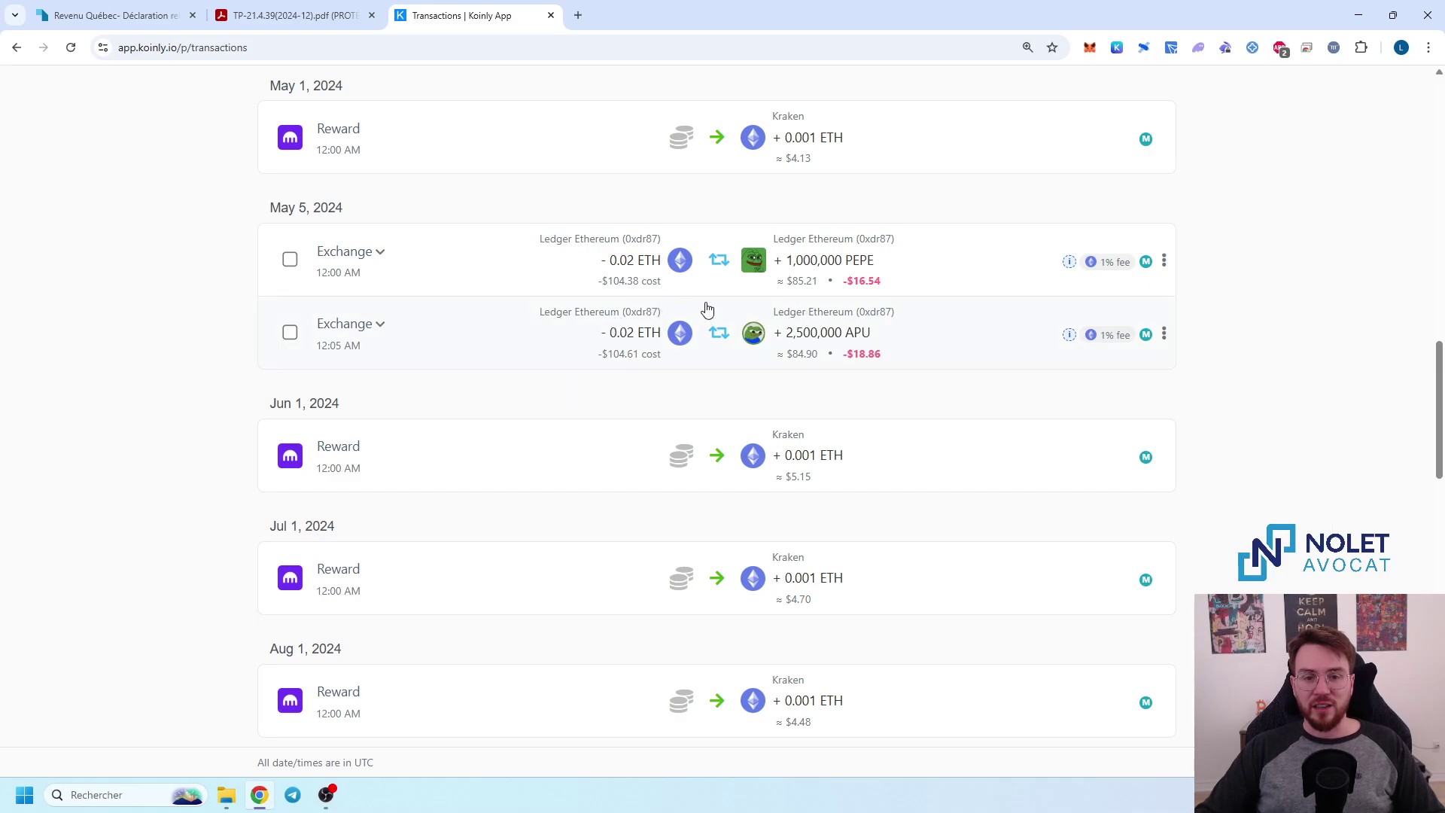
mouse_move(804, 292)
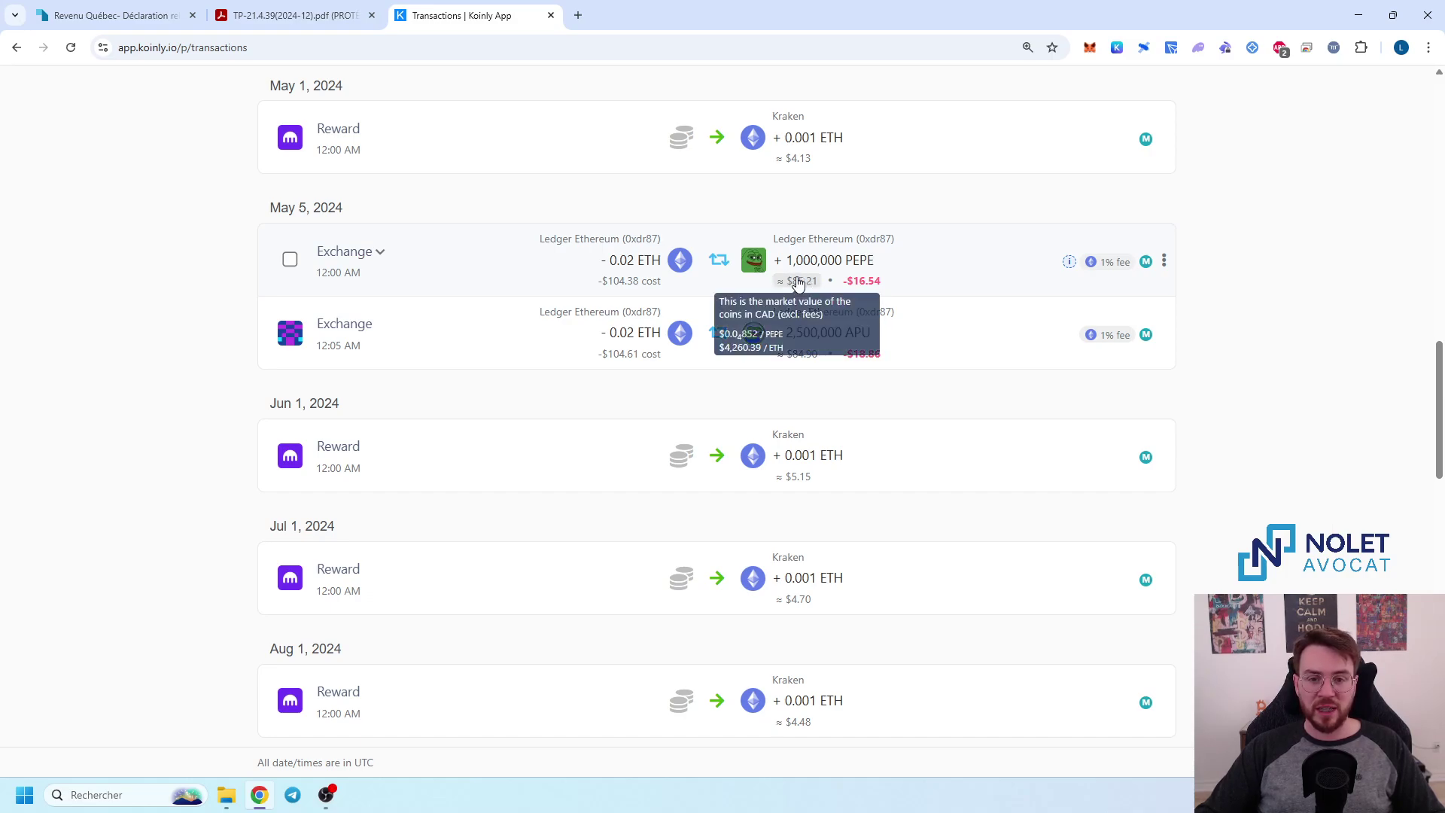
- Examine the fee and cost analysis of the May 5, 2024 PEPE exchange, focusing on the amount invested in PEPE
click(965, 272)
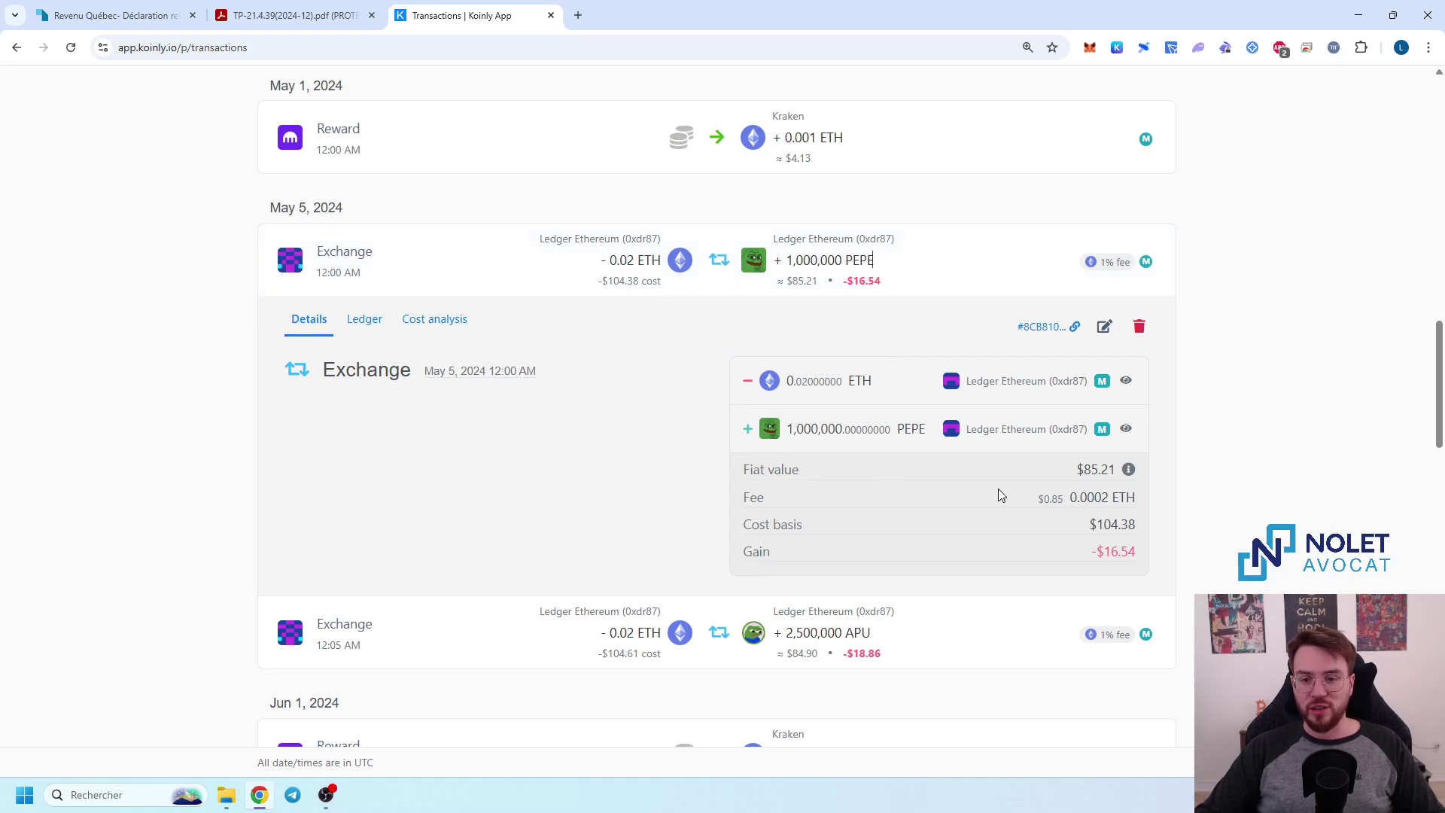
double_click(1070, 503)
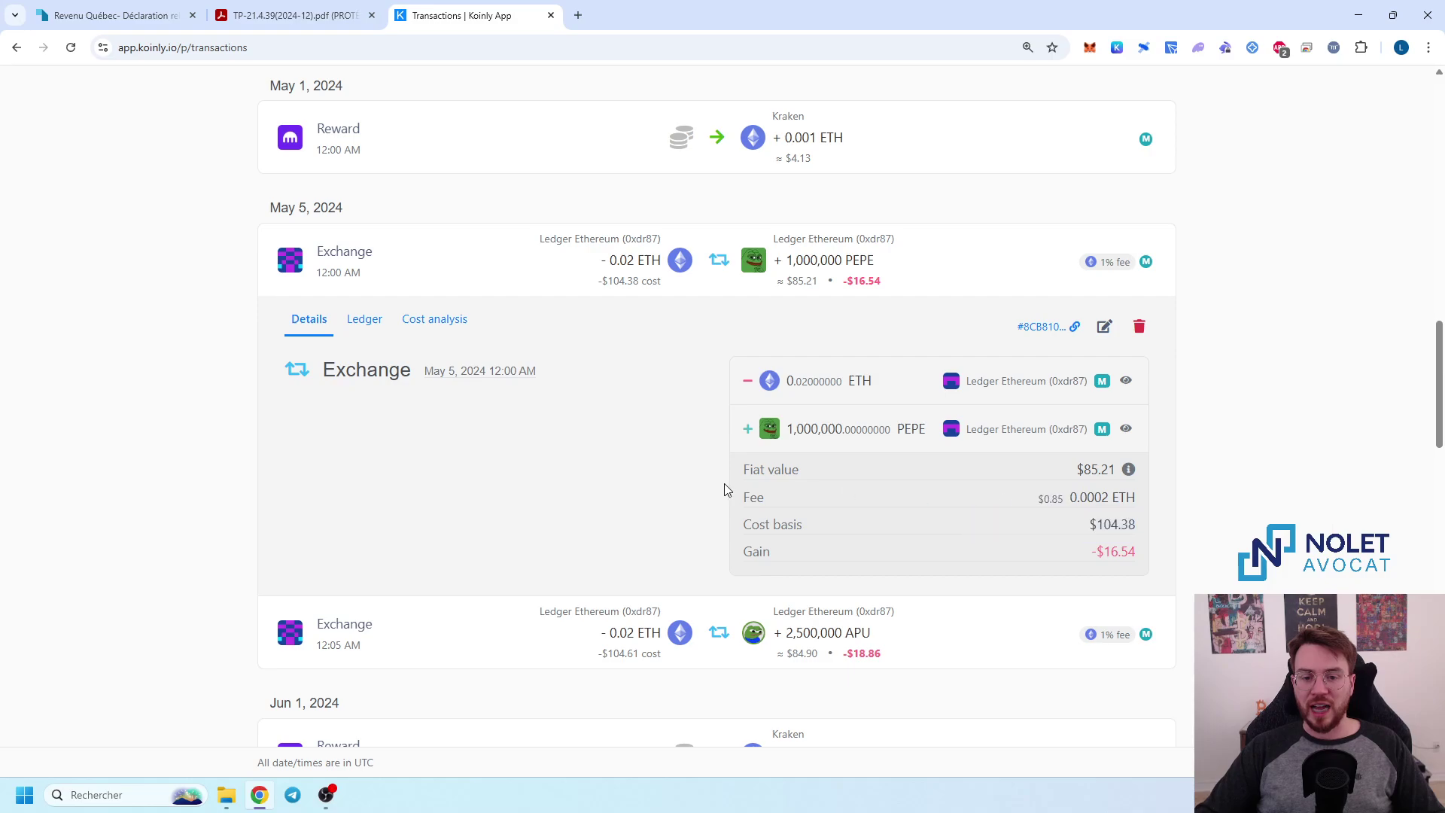
drag(726, 491, 1148, 512)
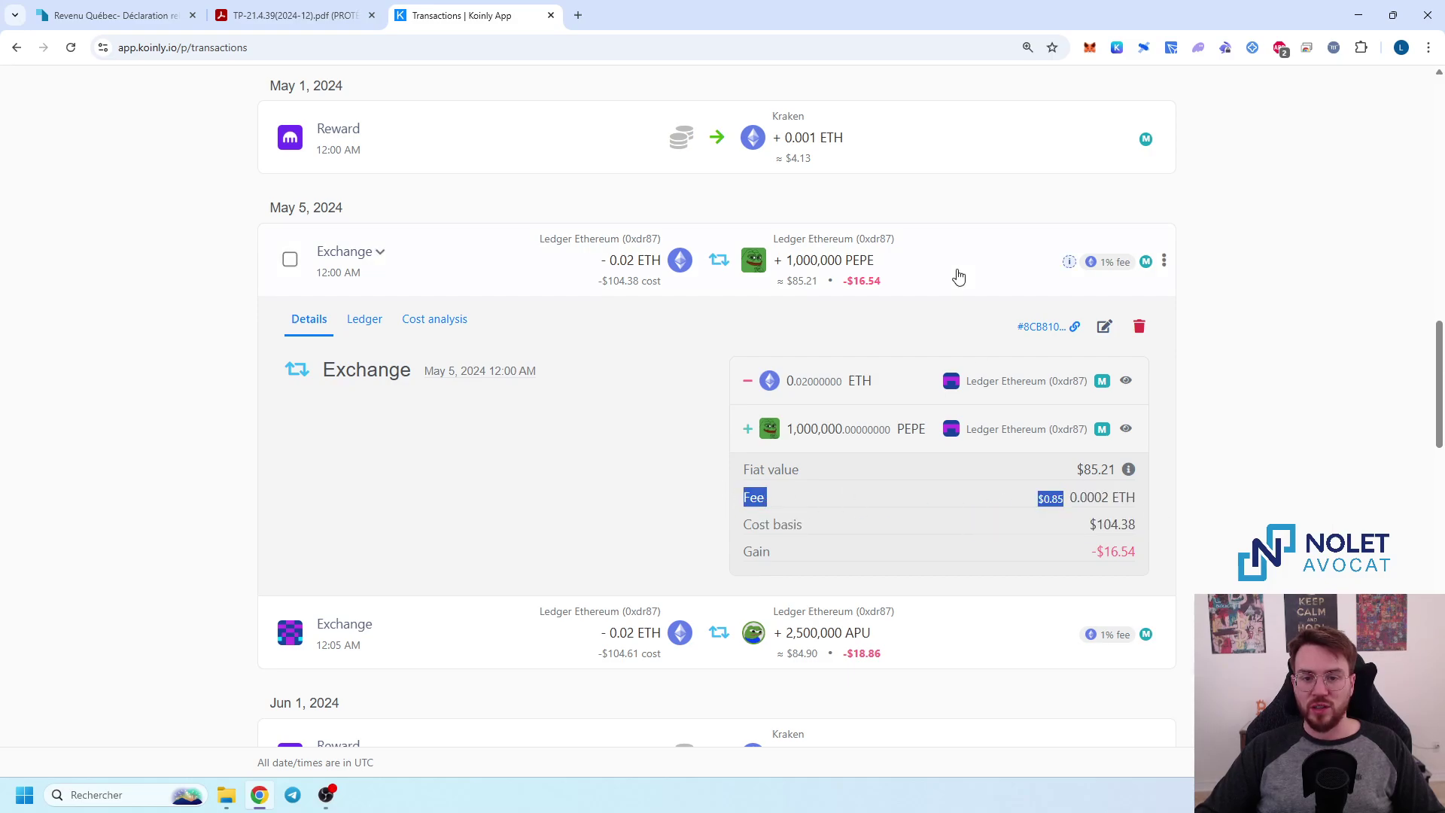
click(415, 323)
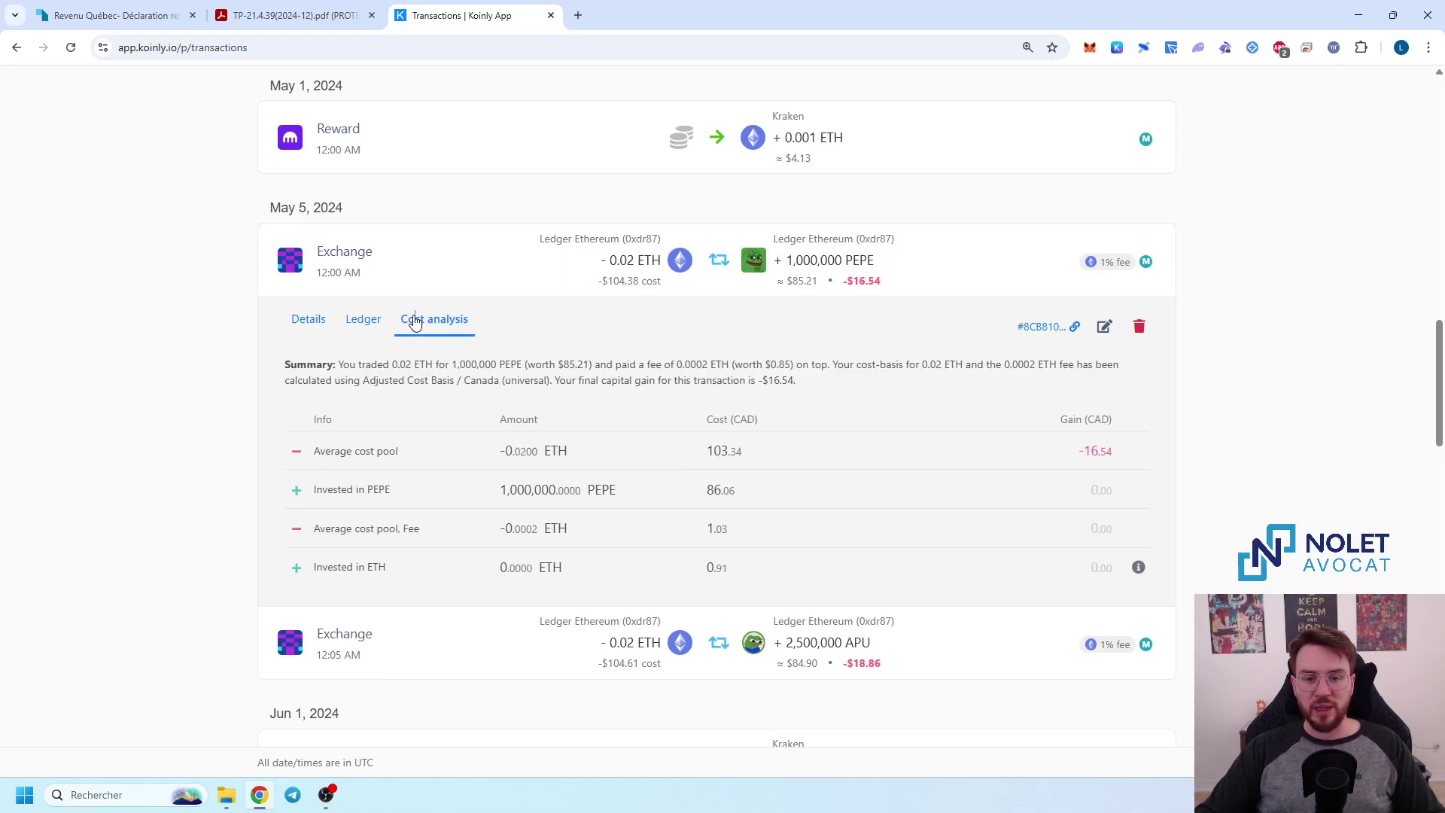
double_click(708, 498)
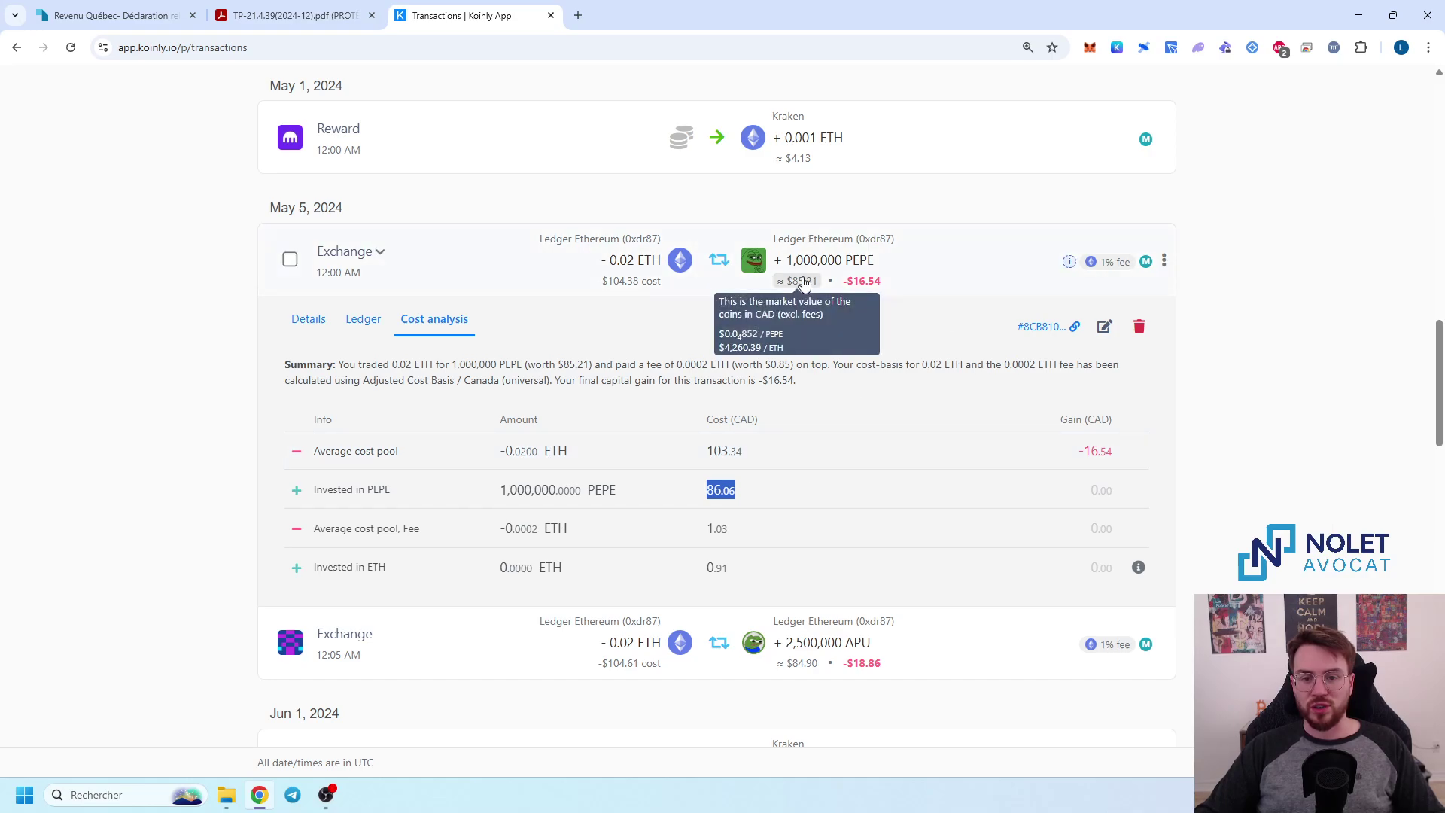
click(1025, 272)
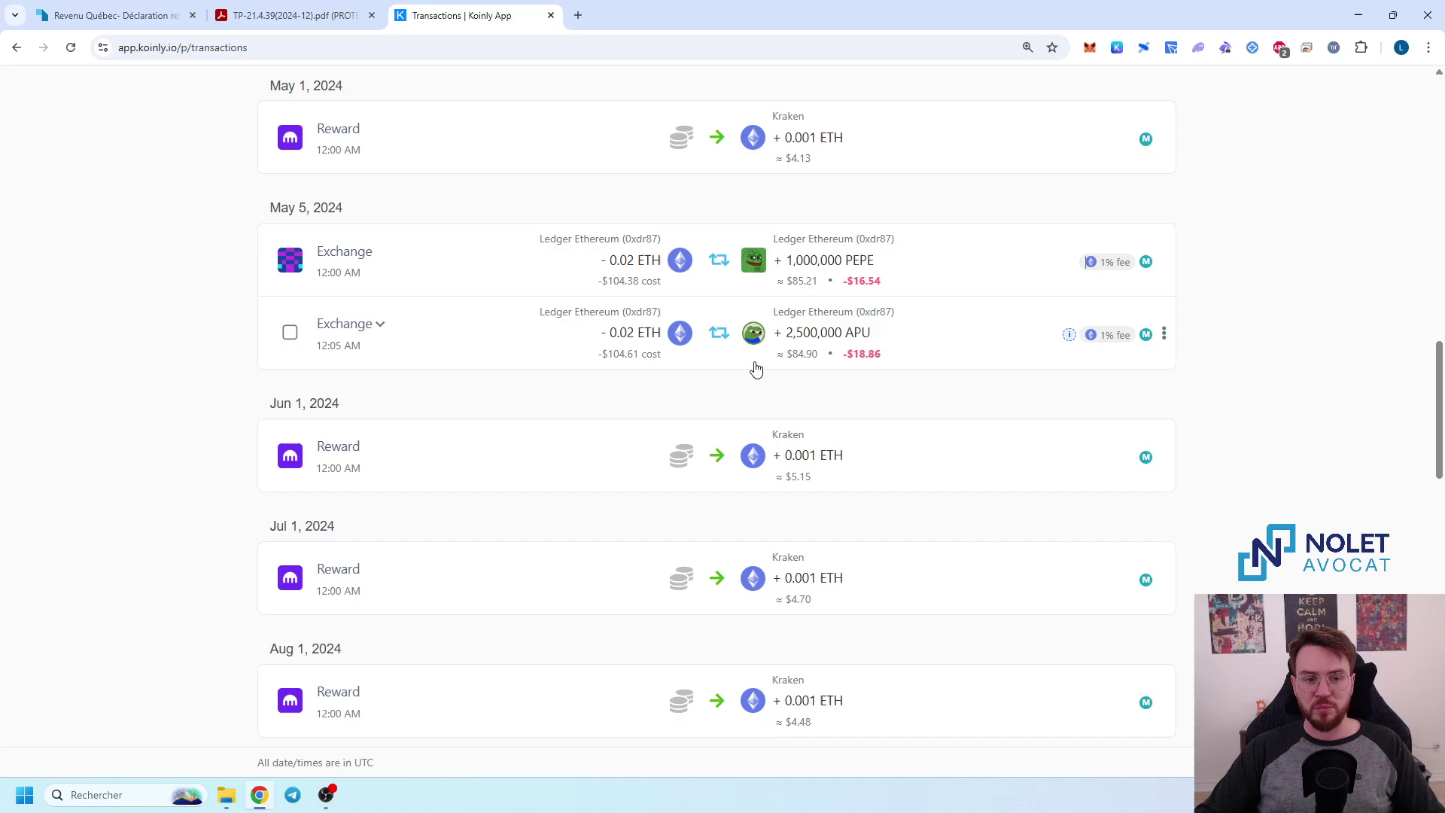
- Open the September 5, 2024 Ledger Bitcoin send and compare its description with its CAD market value
scroll(229, 323, down, 1)
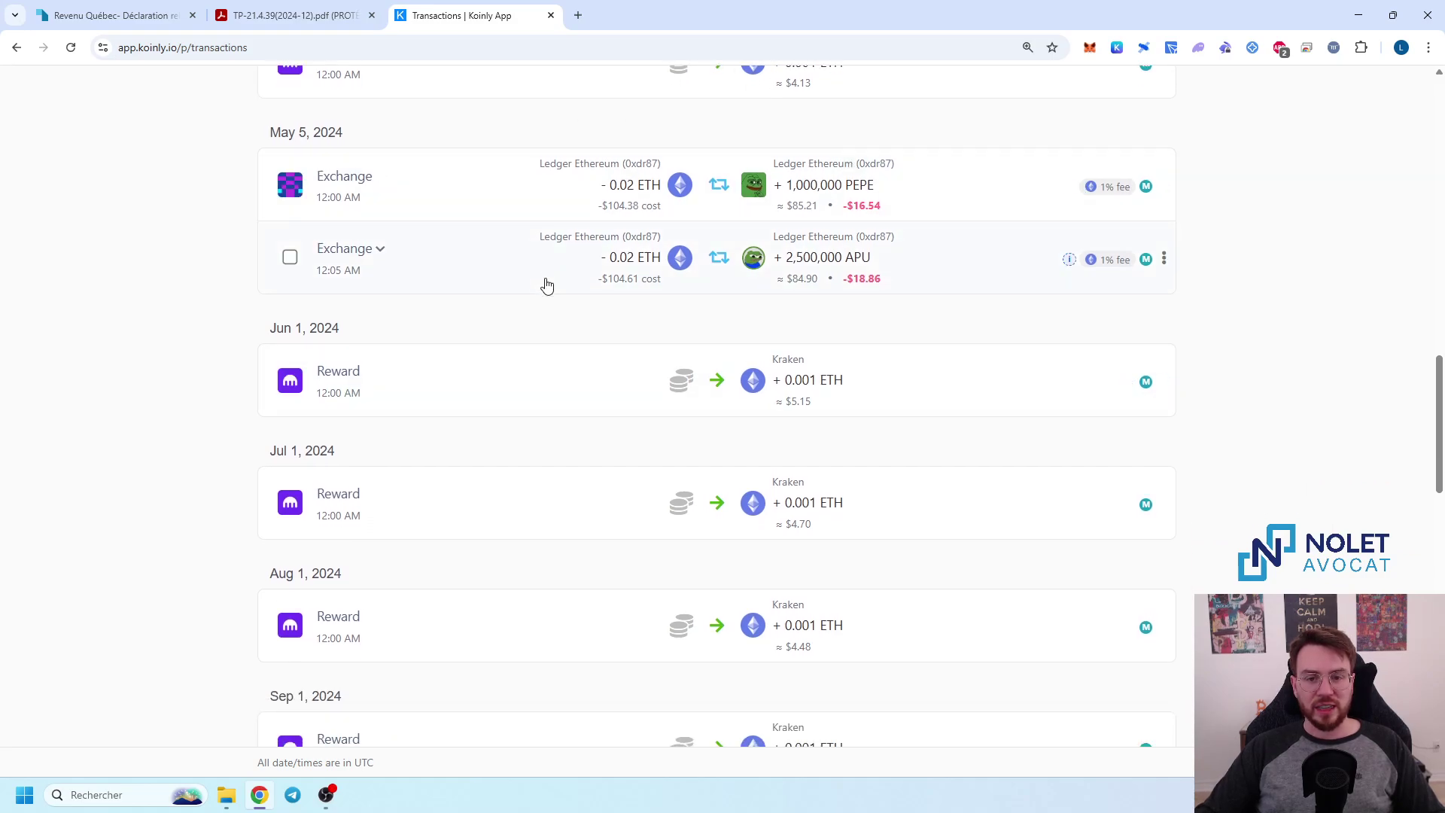
scroll(188, 316, down, 1)
scroll(161, 319, down, 1)
scroll(165, 319, down, 4)
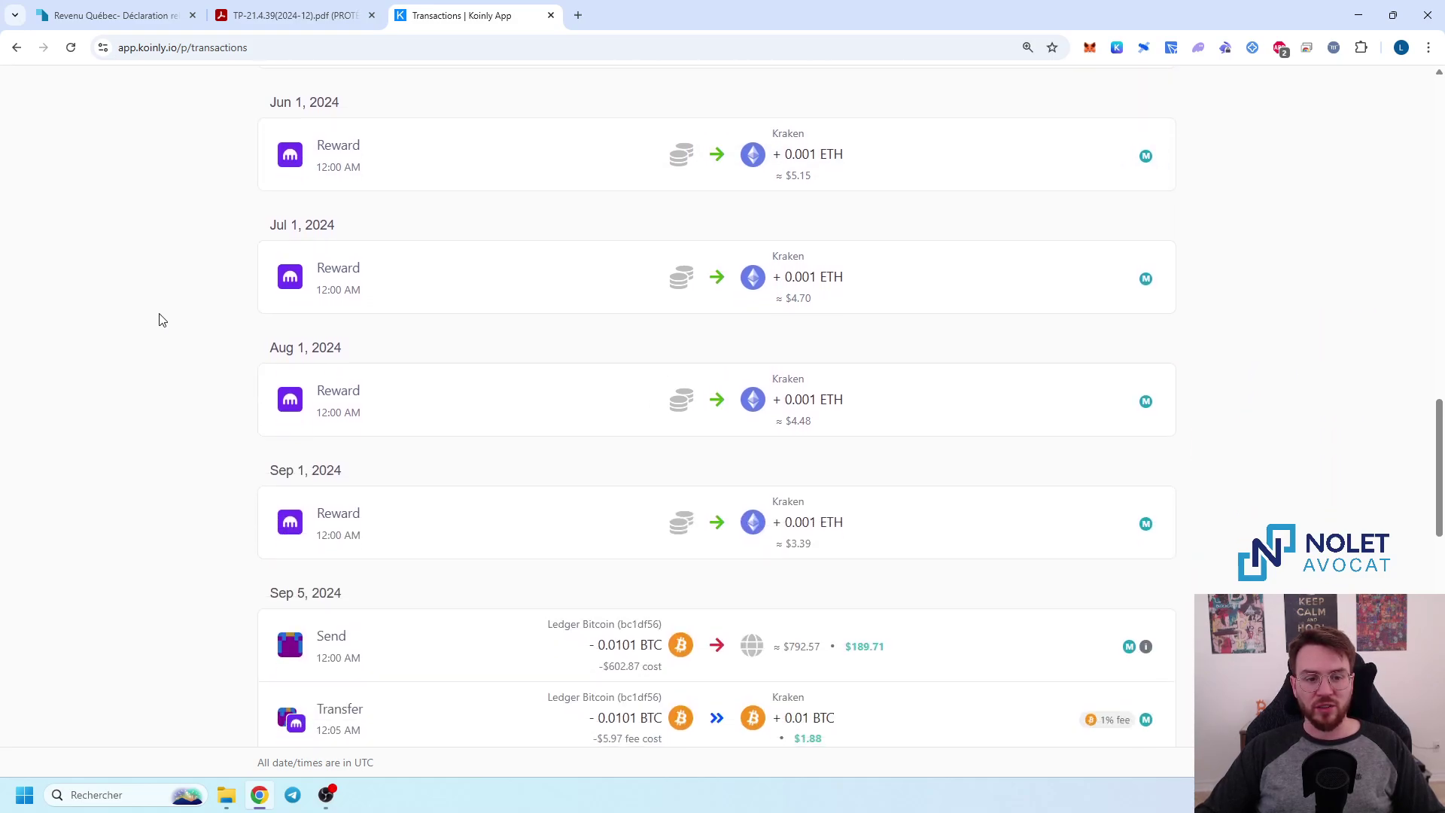
scroll(171, 317, down, 3)
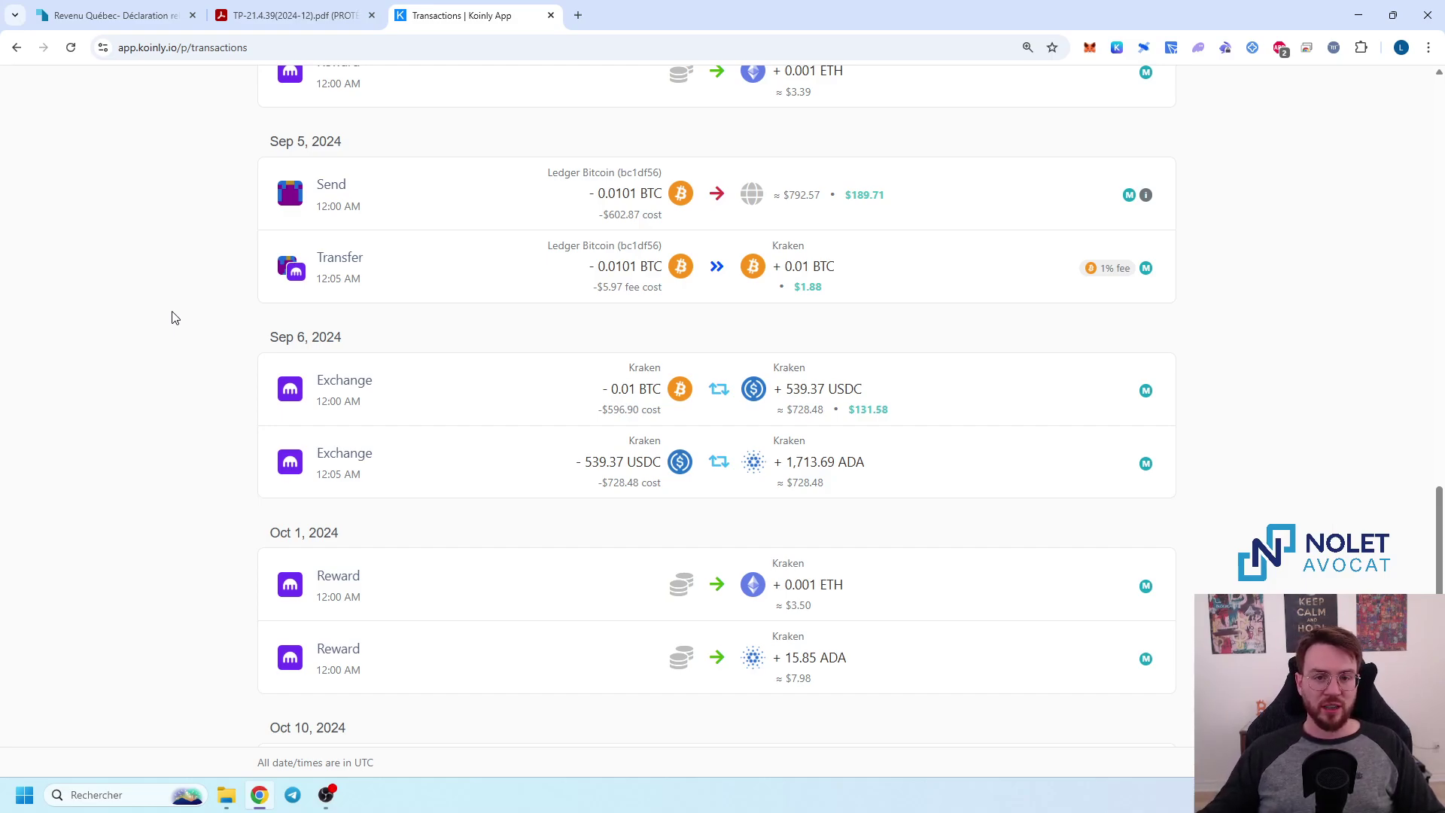
mouse_move(629, 214)
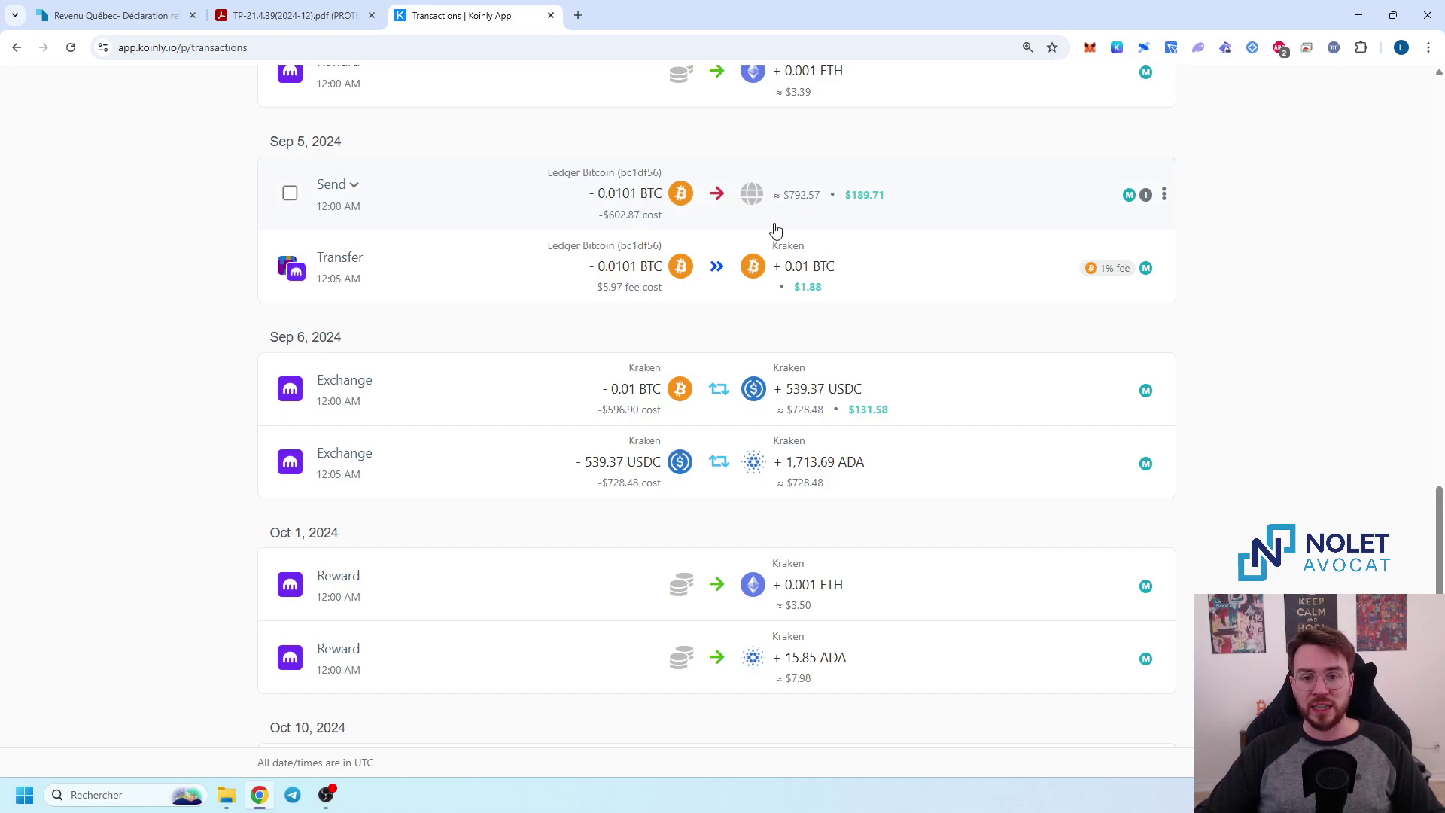
click(1012, 196)
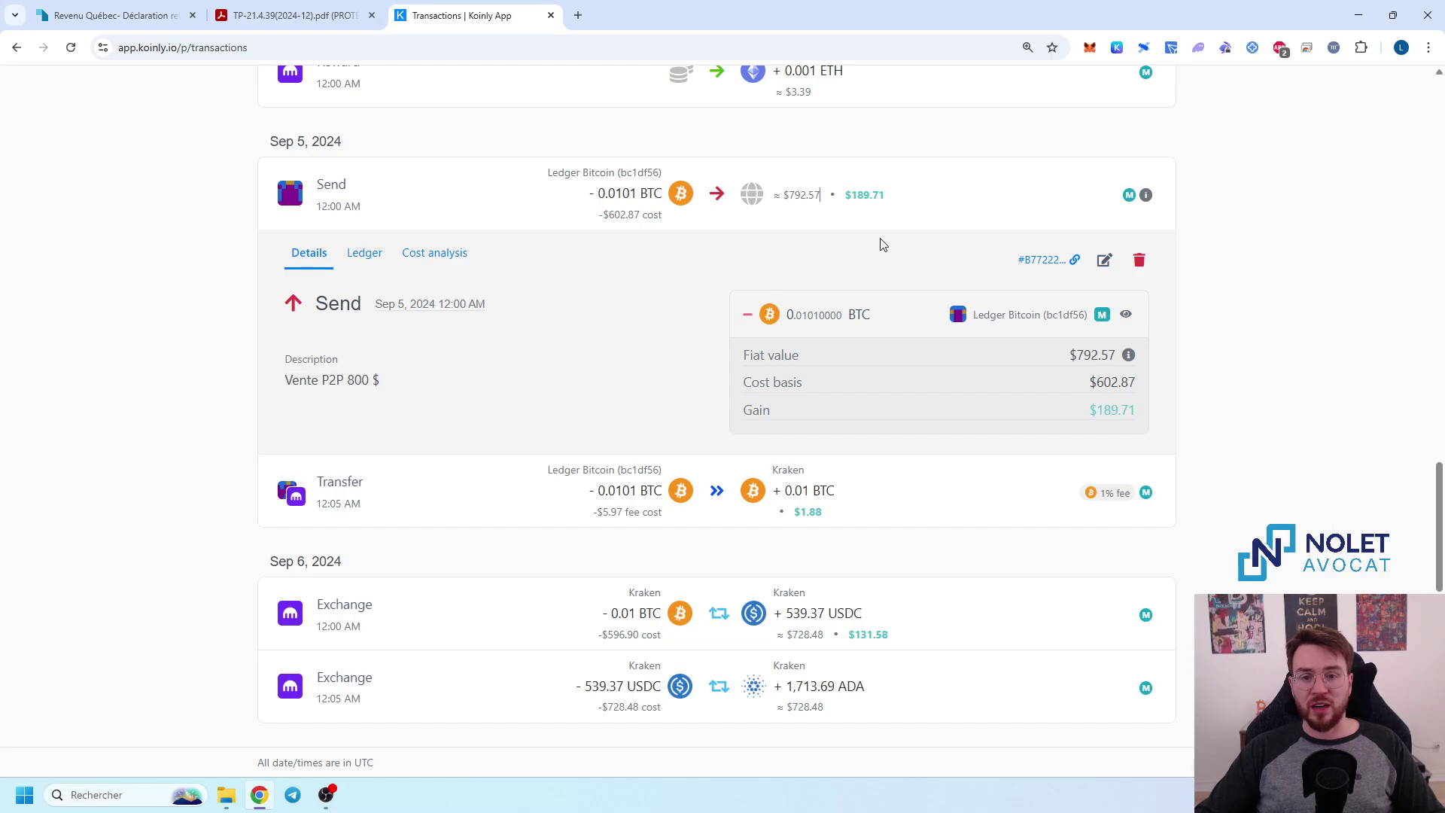
mouse_move(788, 210)
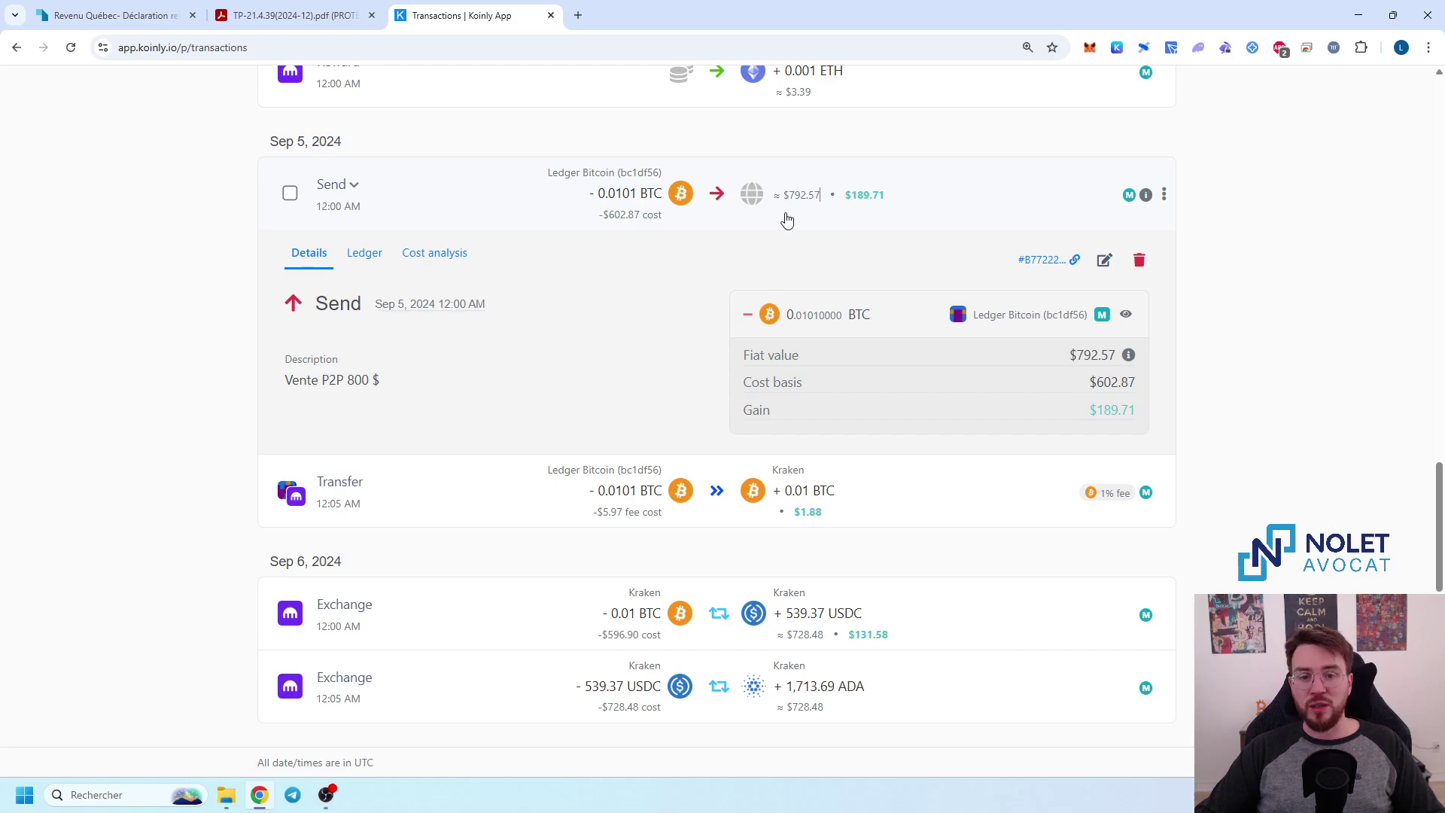
- Set the net worth of the September 5, 2024 Bitcoin send to 800 CAD and refresh the updated portfolio
click(802, 195)
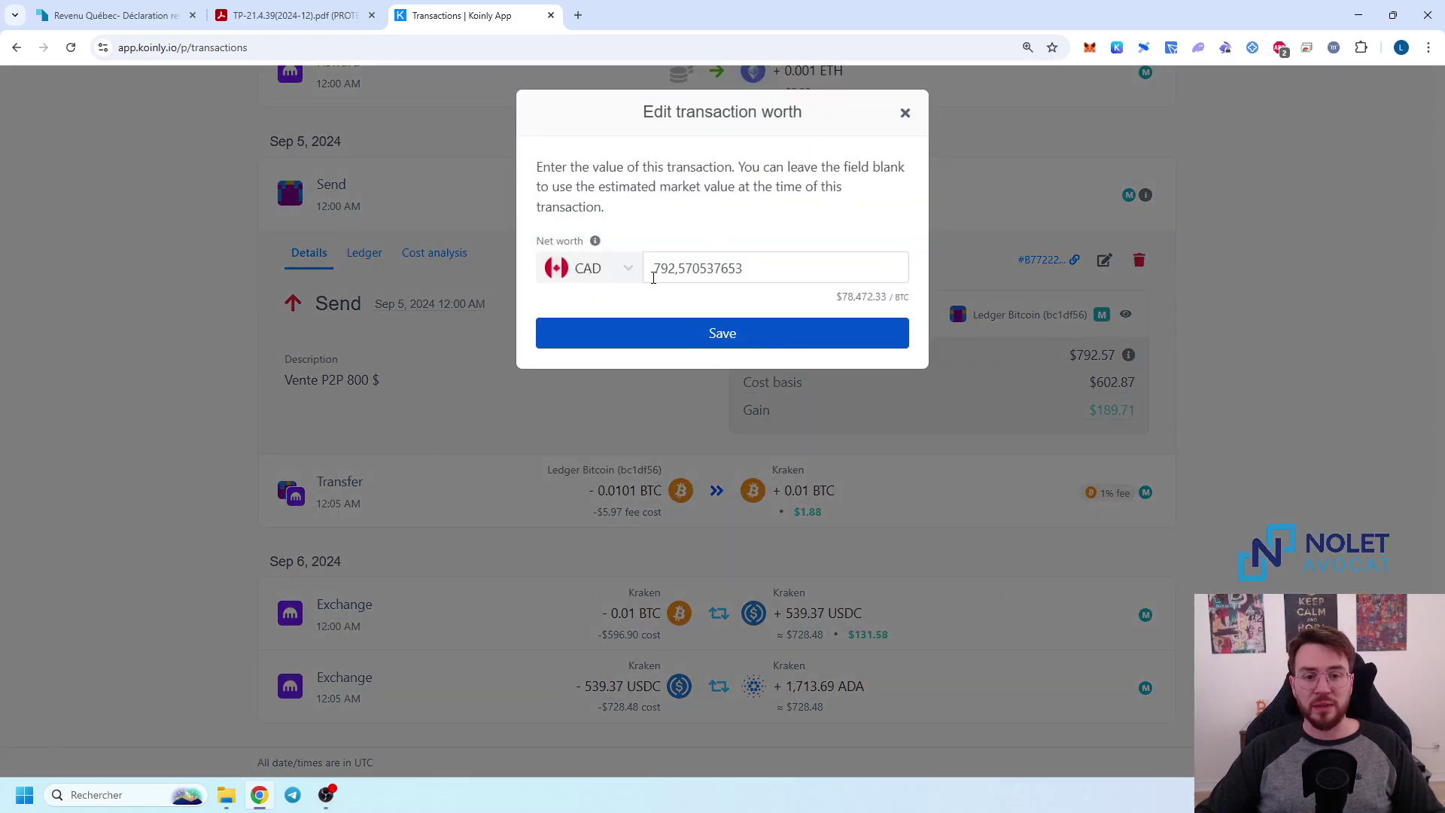
text(800)
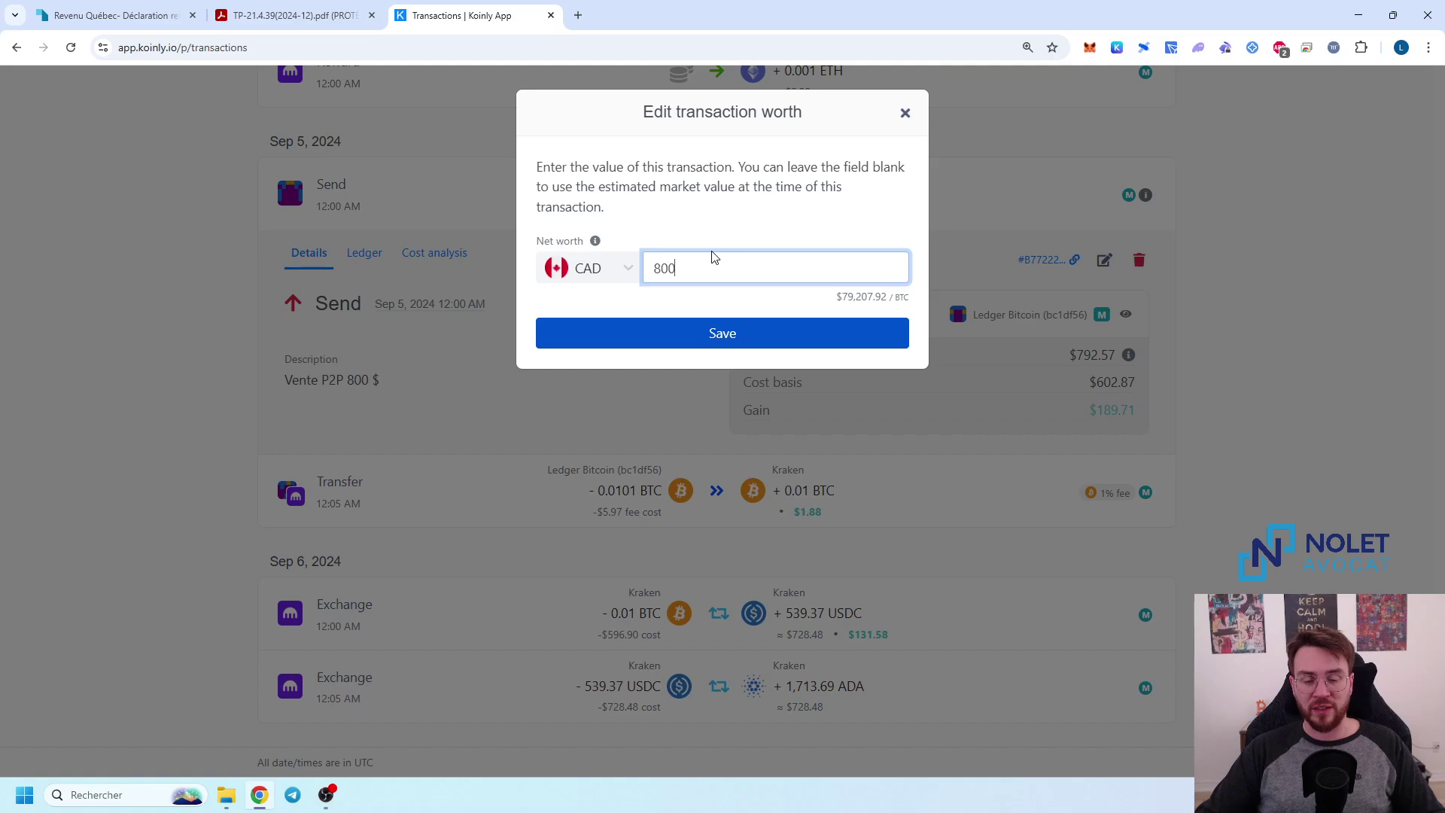
click(751, 348)
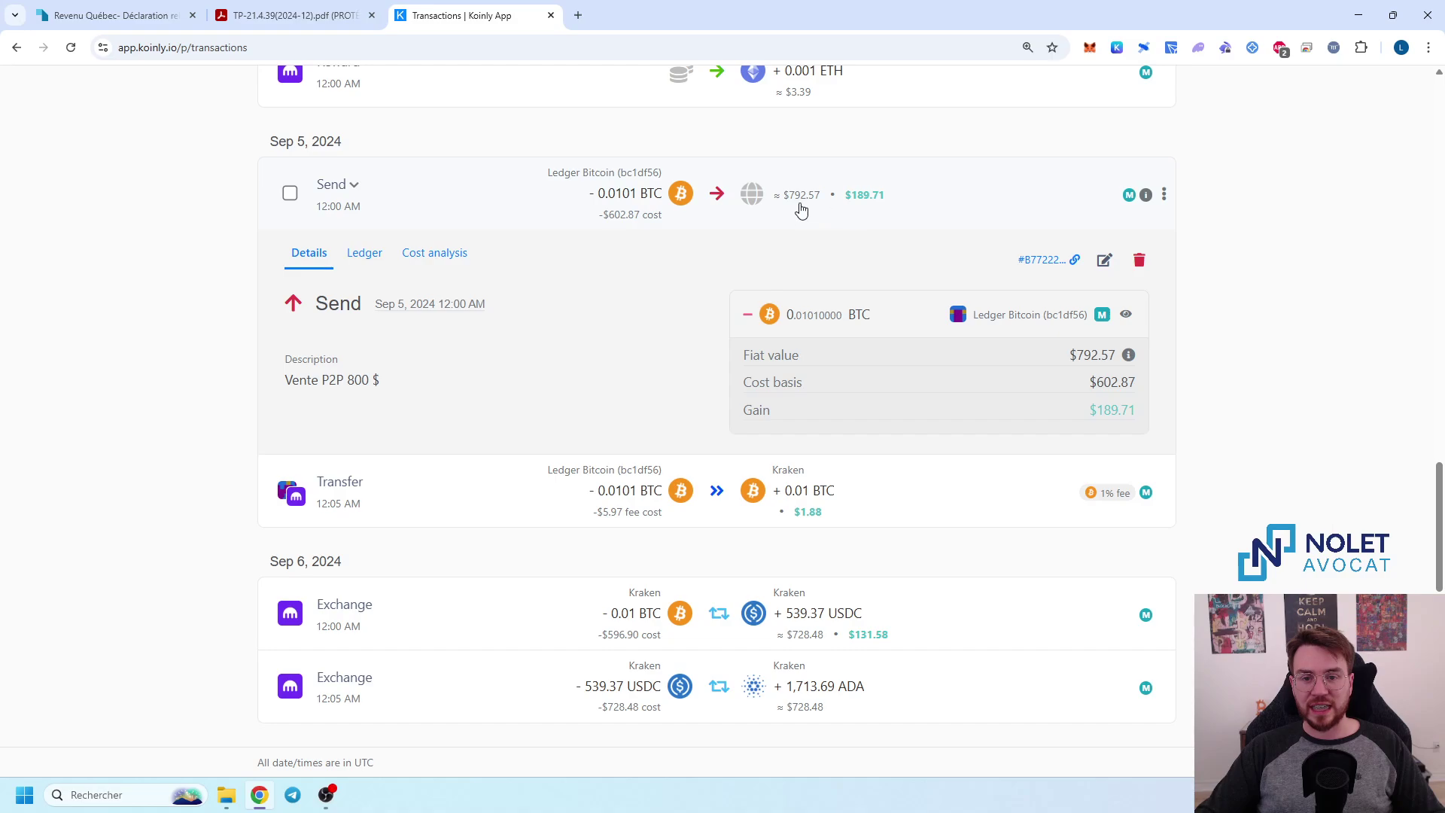
click(800, 202)
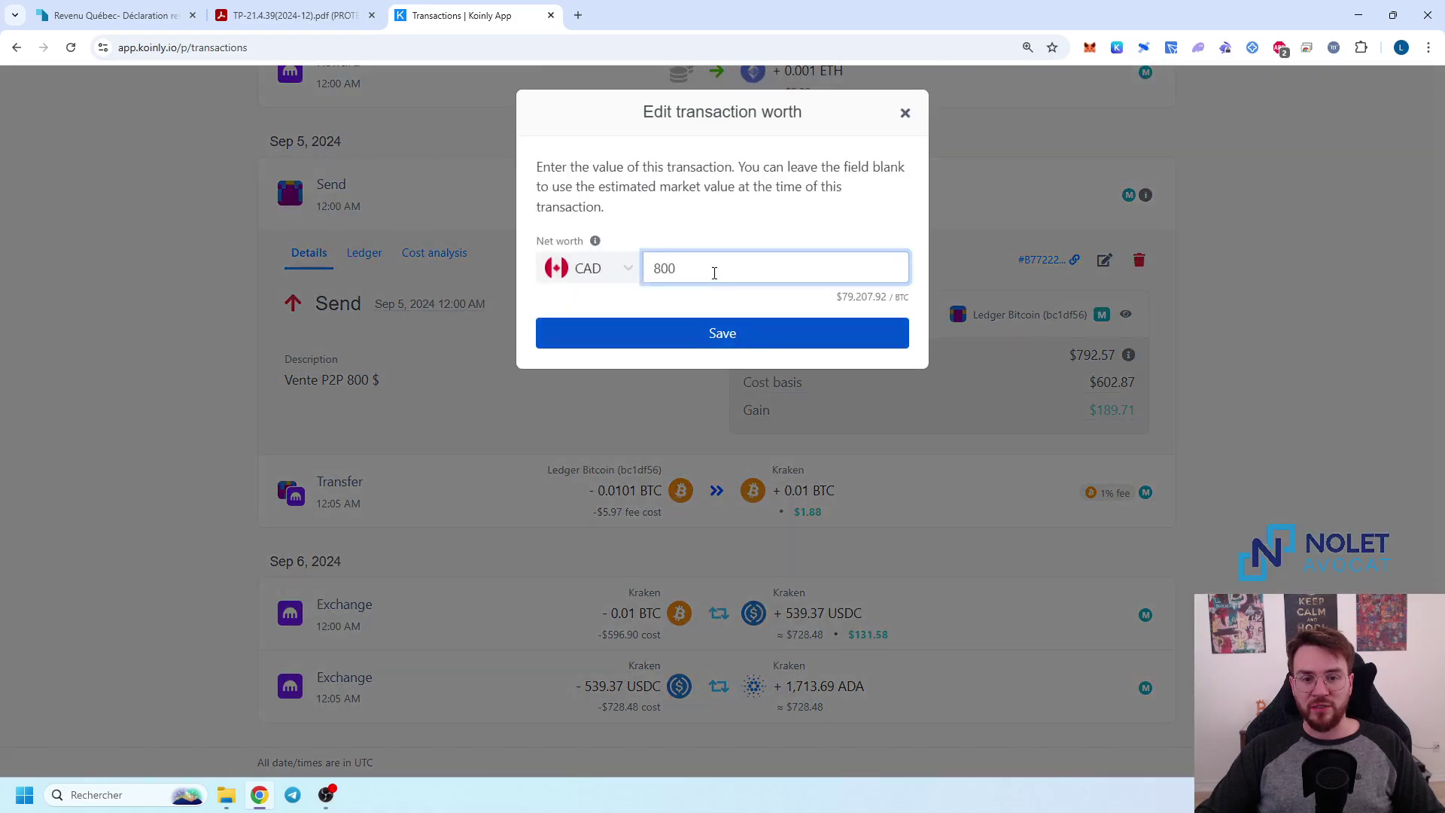
click(835, 342)
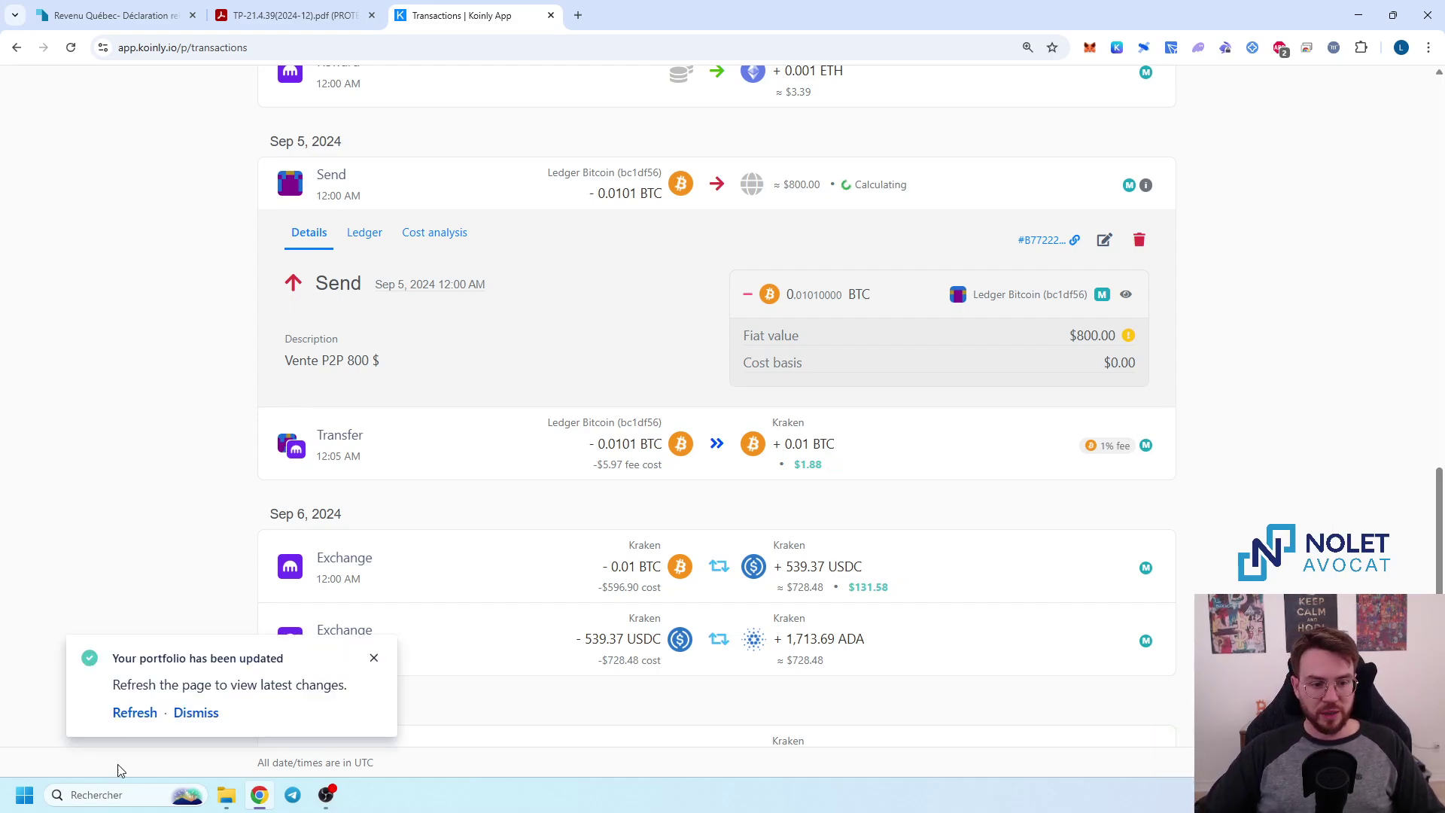
click(133, 713)
- Reopen the September 5, 2024 Bitcoin send and check its cost basis and gain against the corrected fiat value
scroll(118, 614, down, 15)
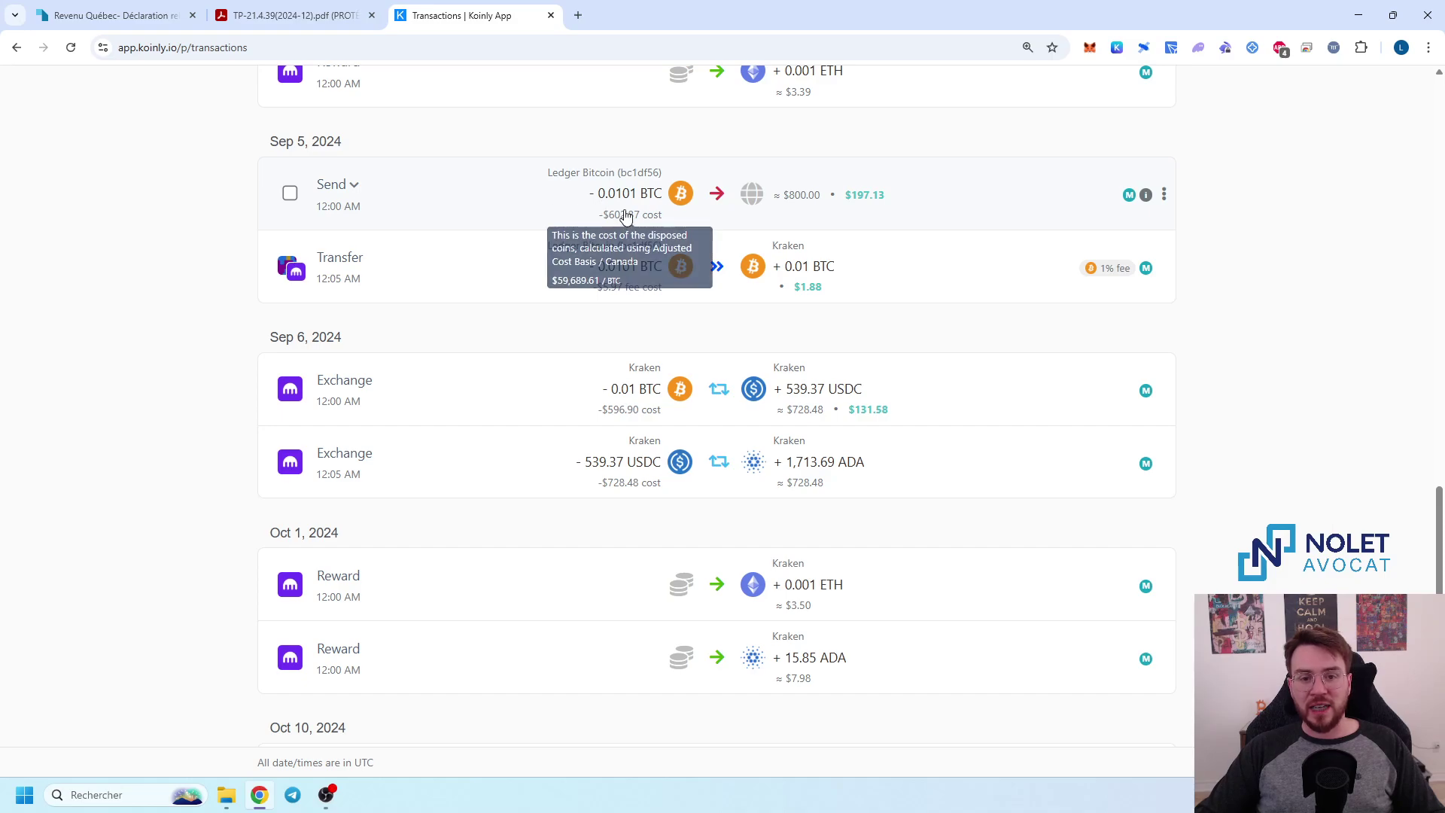
click(514, 212)
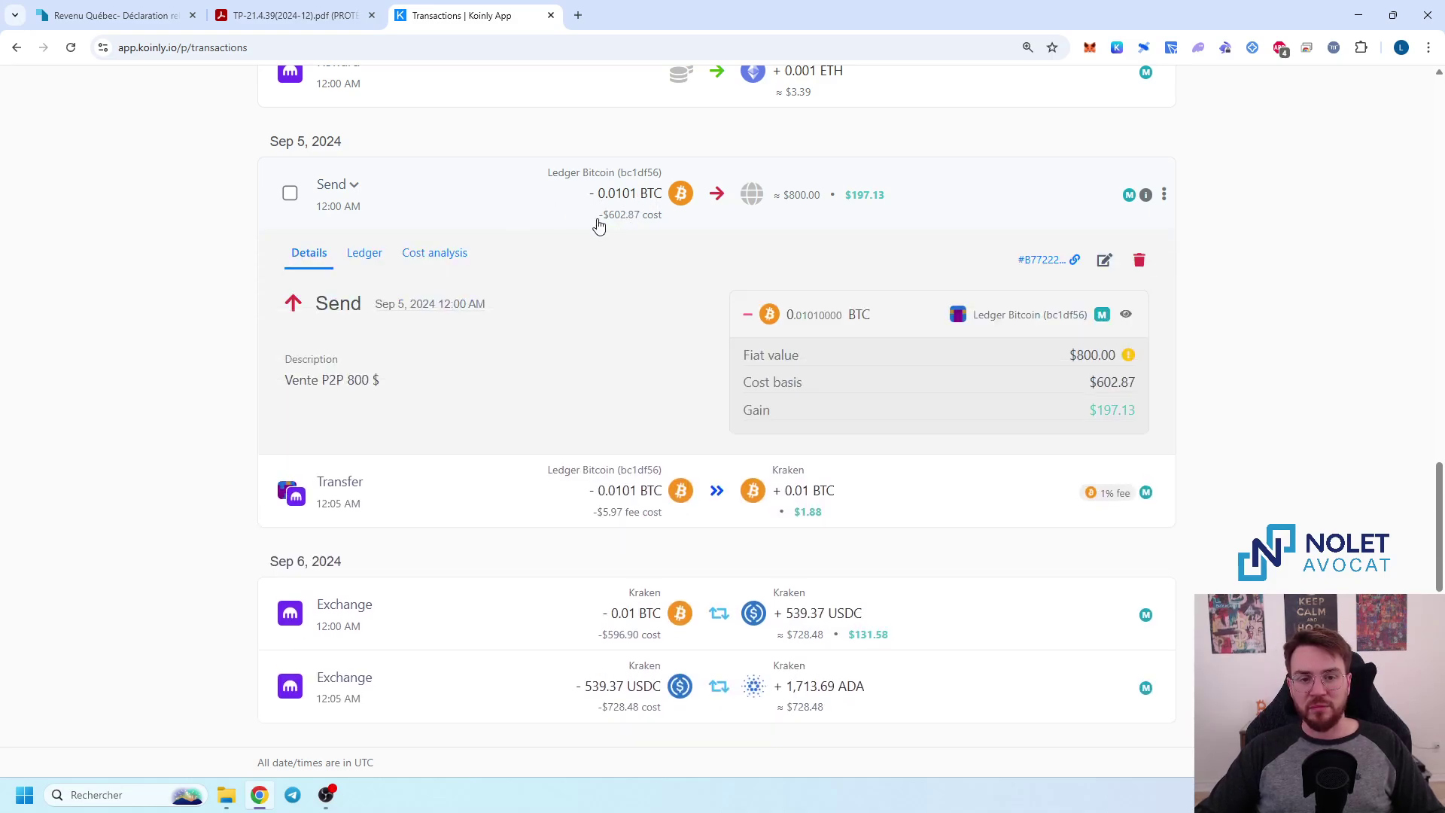
mouse_move(614, 202)
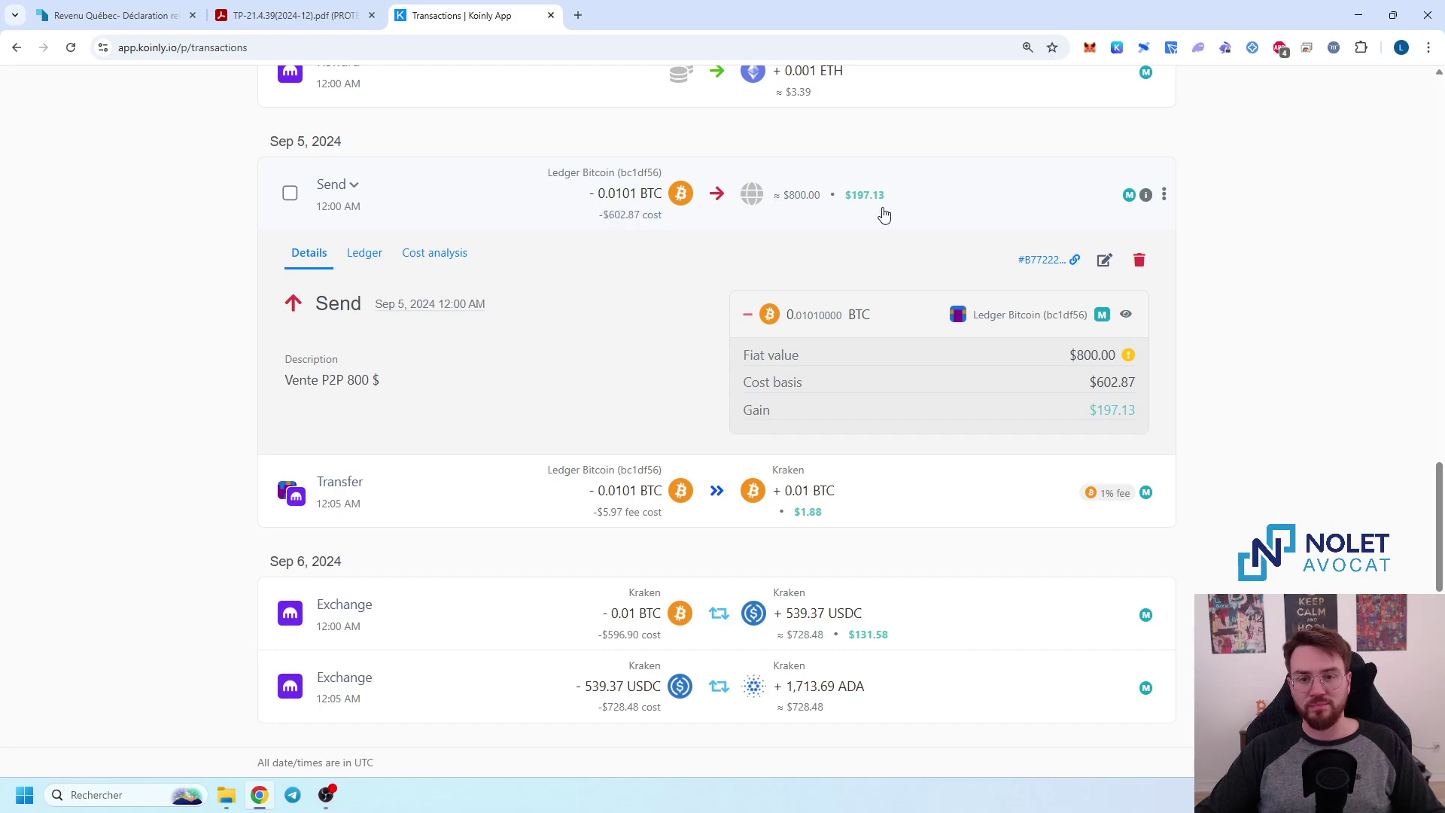
click(1002, 202)
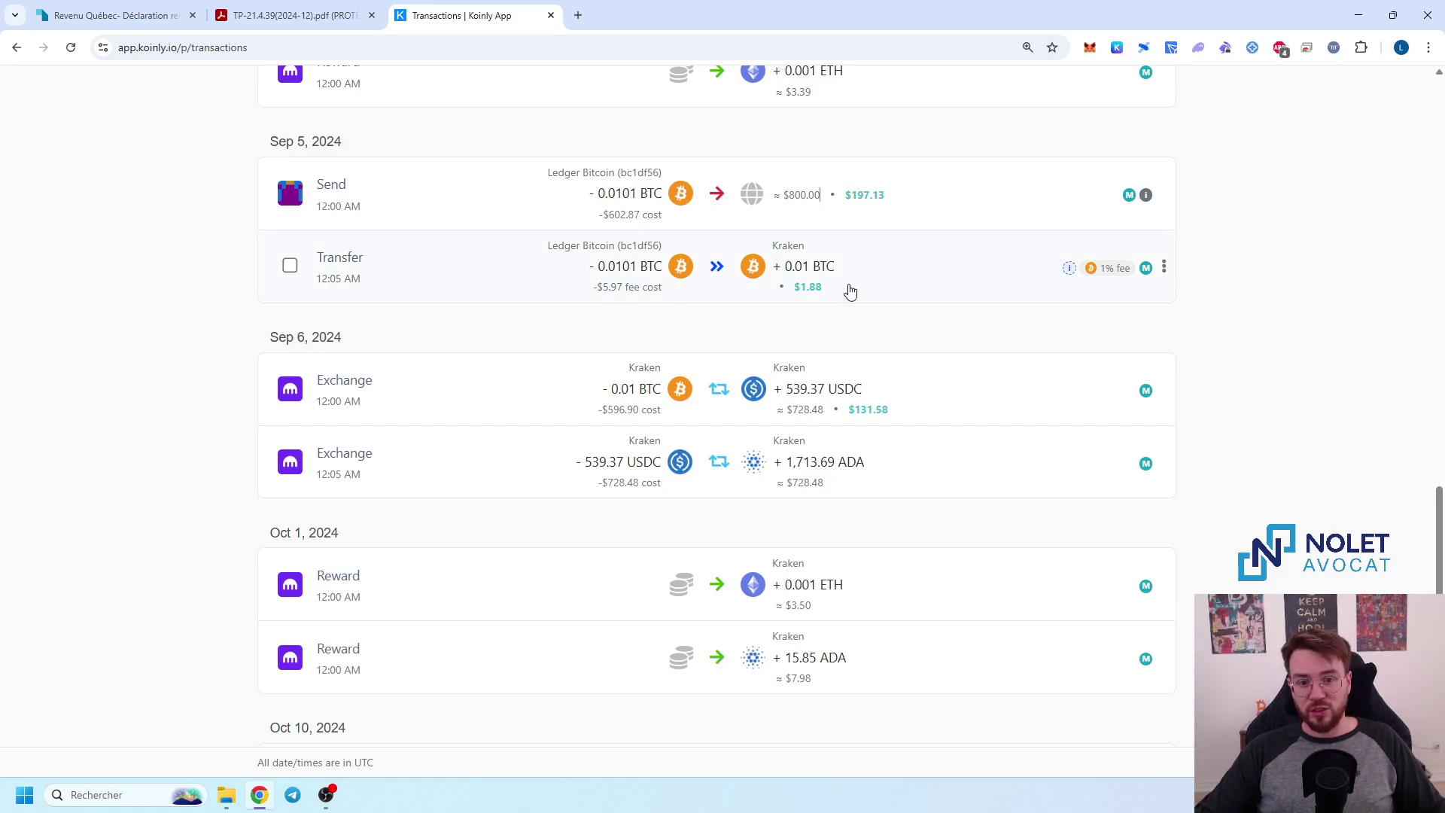
- Review the September 5 Bitcoin transfer fee, the September 6 exchanges to USDC and ADA, and the October 1 rewards
scroll(851, 291, down, 2)
mouse_move(649, 265)
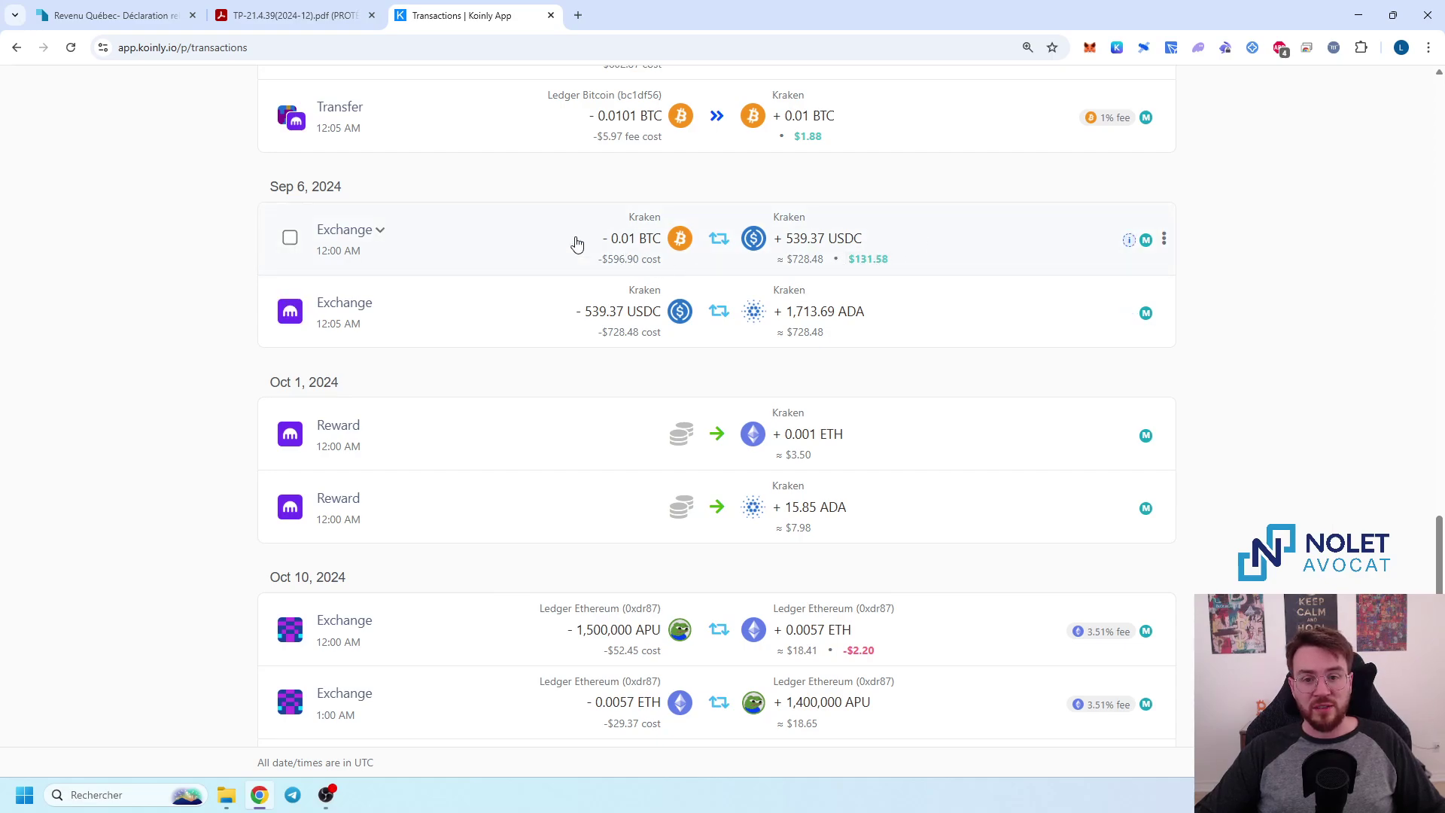
scroll(600, 240, down, 1)
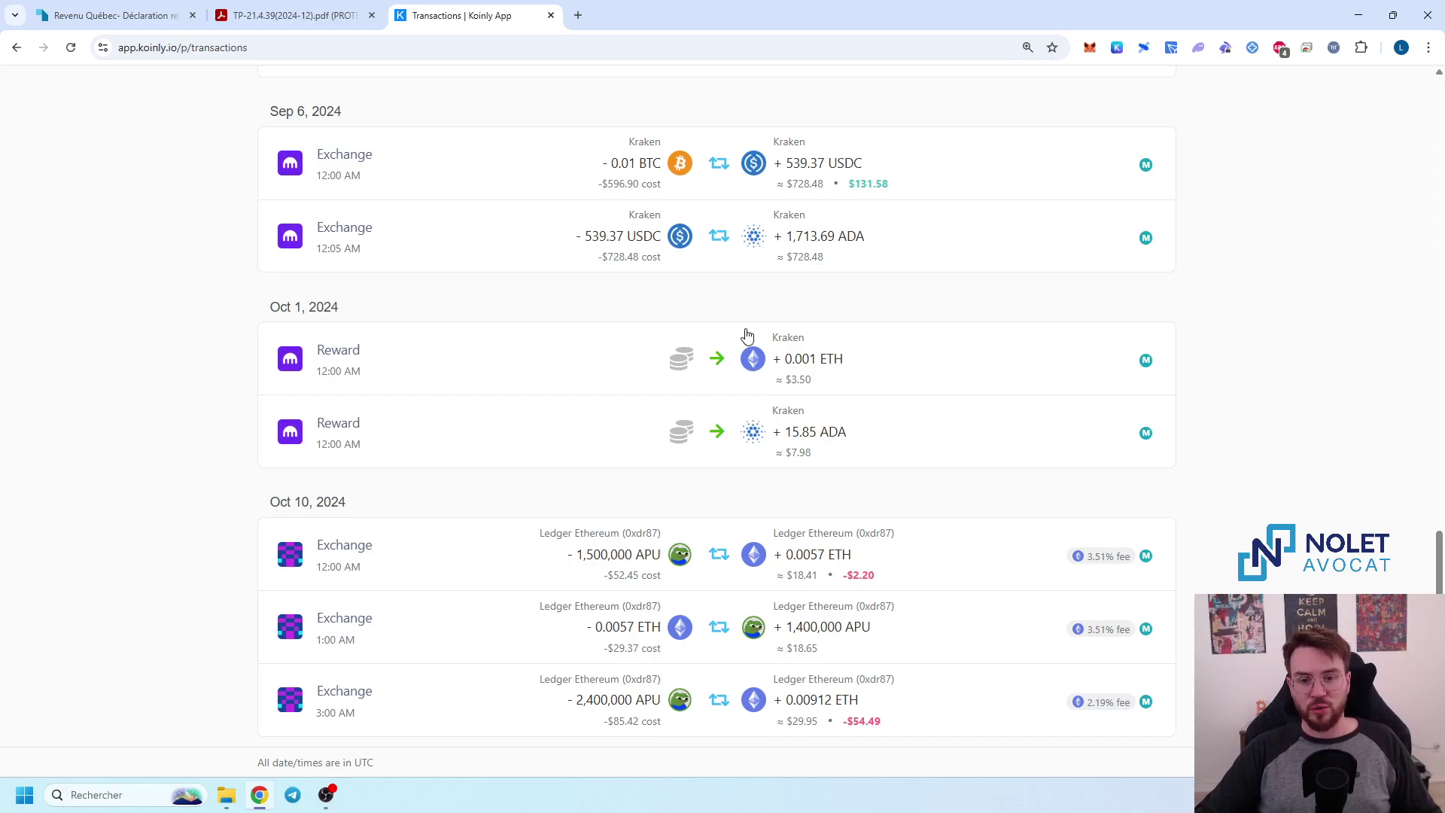
scroll(677, 361, down, 1)
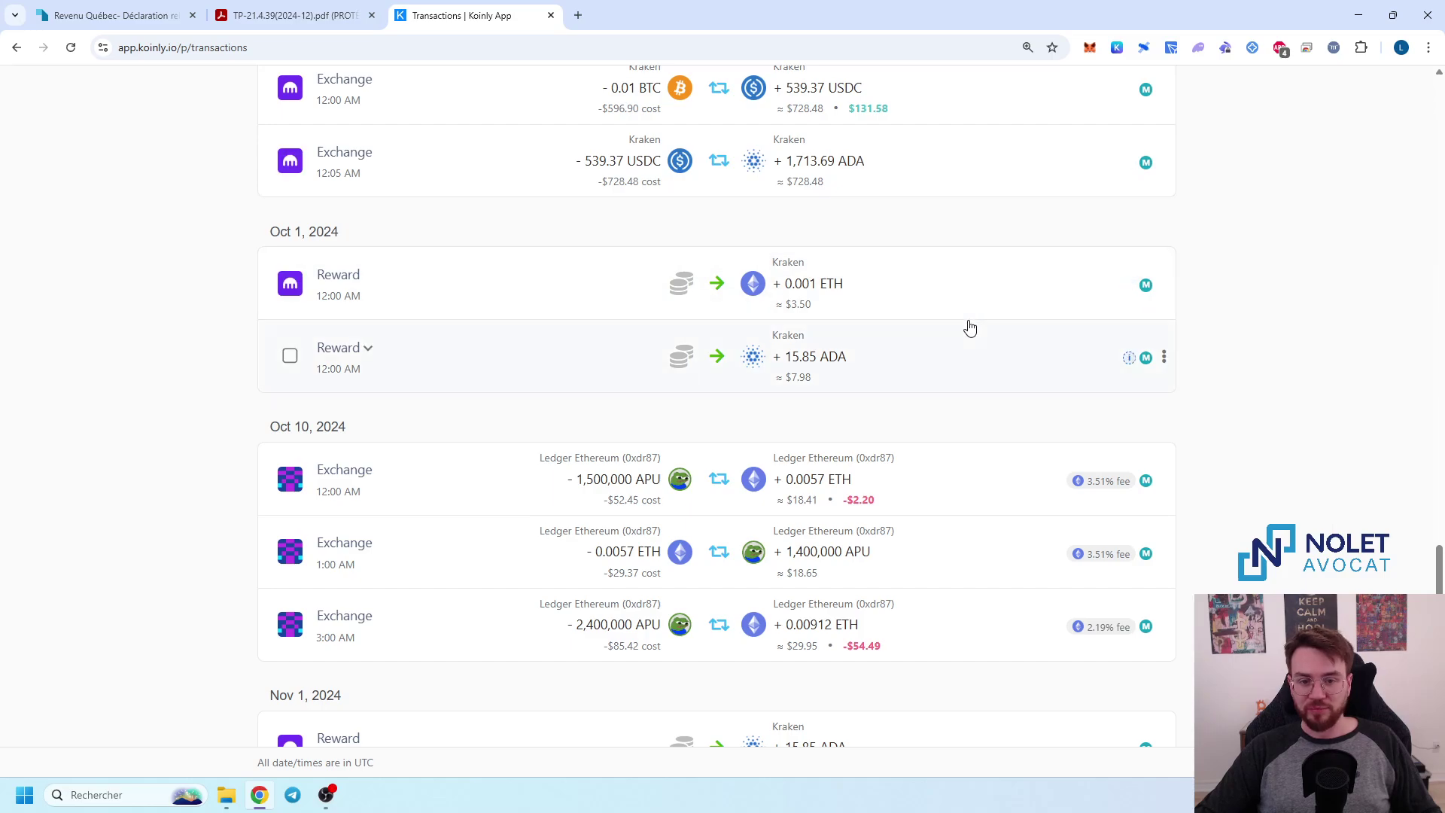
scroll(933, 305, down, 3)
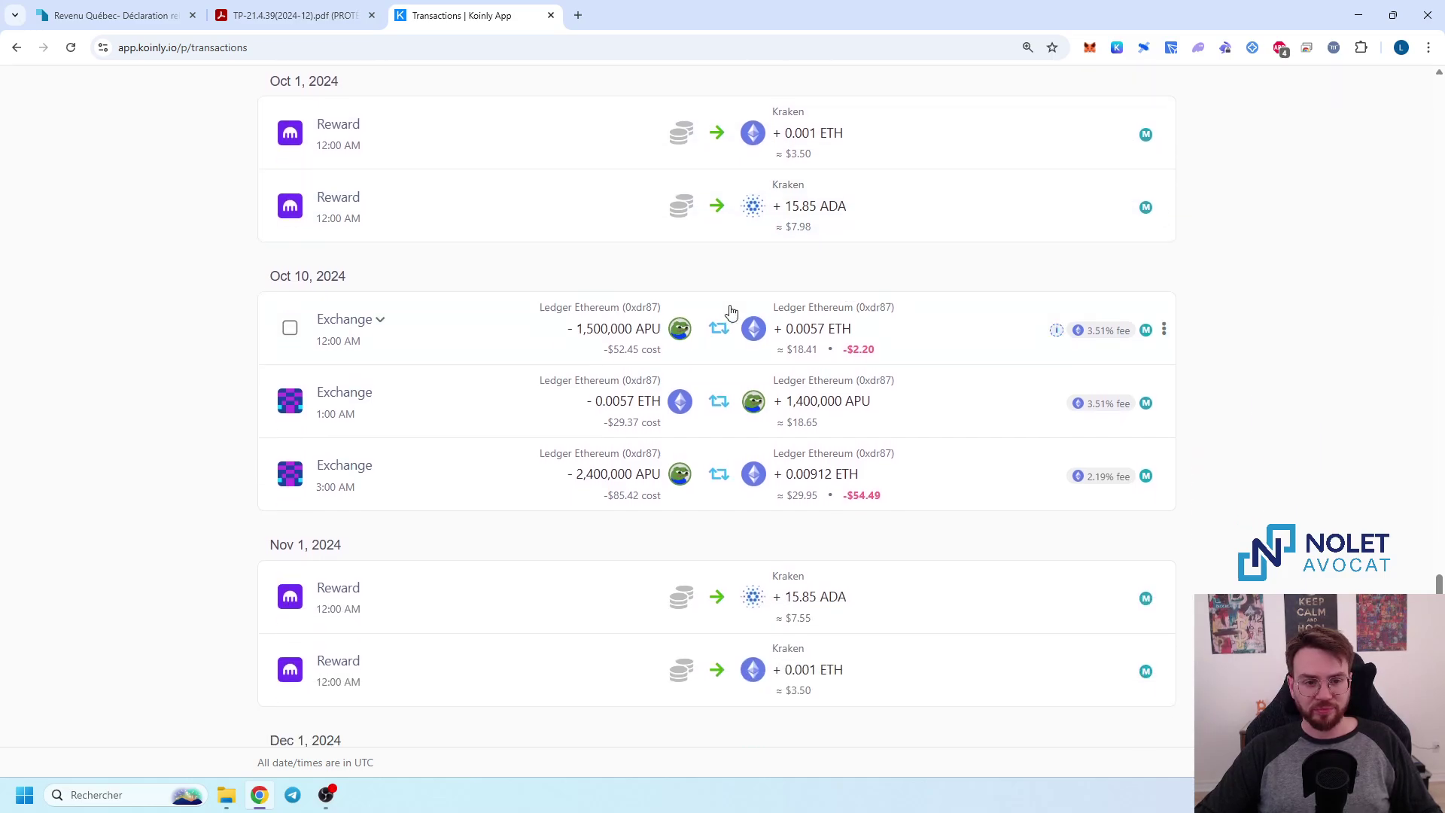
scroll(187, 364, down, 1)
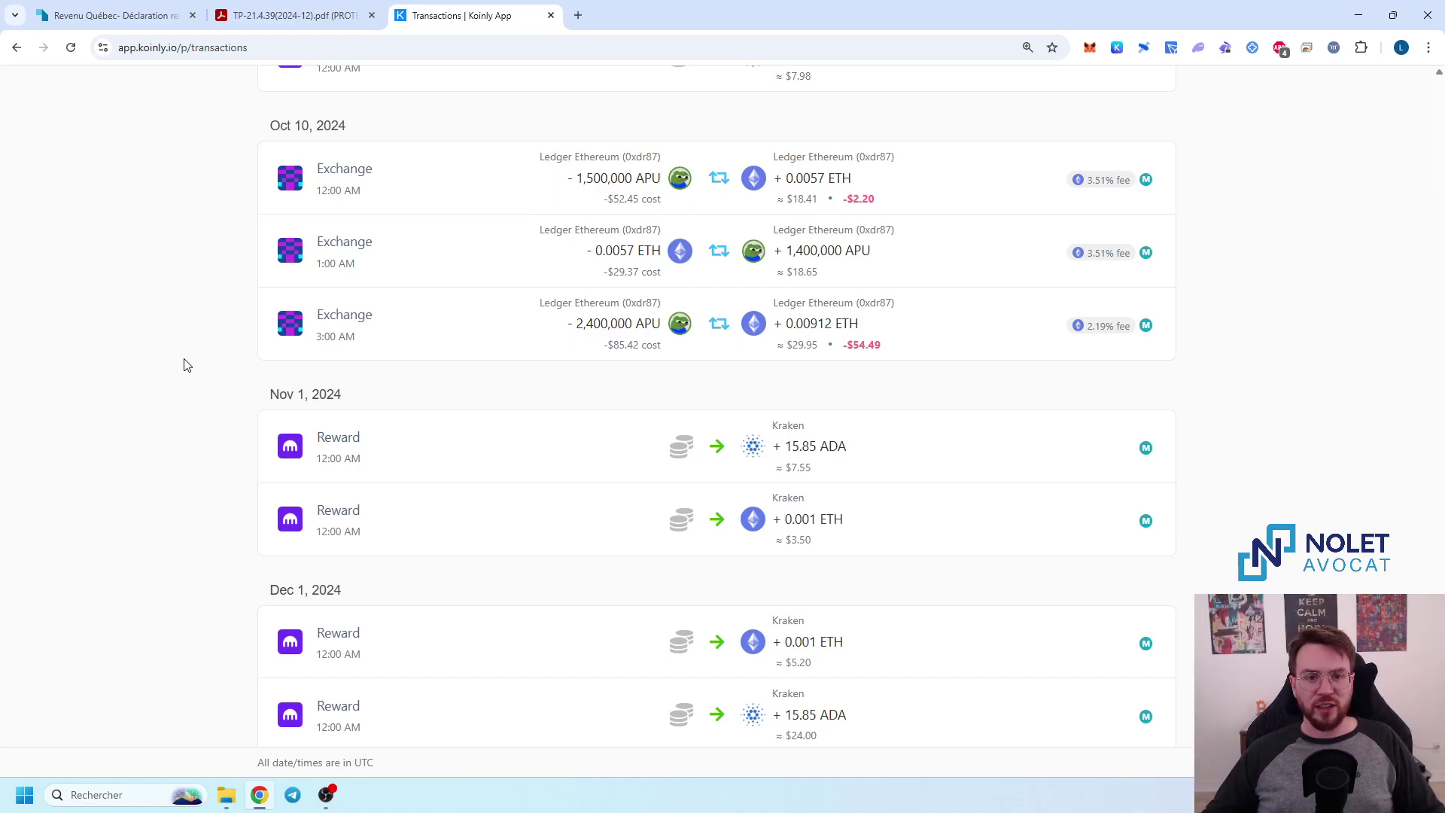
- Examine the costs and results of the October 10, 2024 APU/ETH exchanges, and review the remaining transactions through December
scroll(188, 365, up, 7)
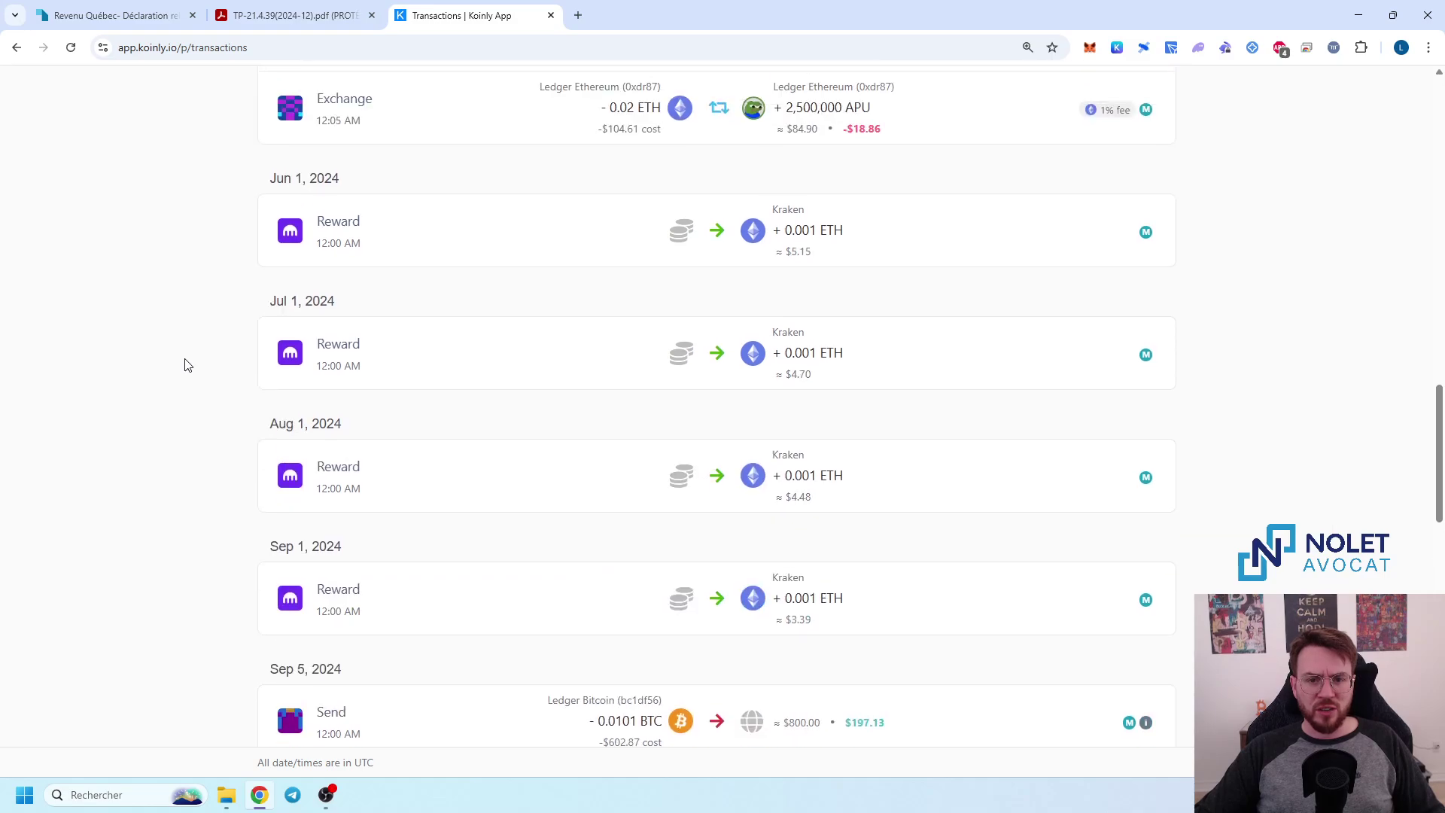
scroll(771, 307, down, 9)
scroll(506, 489, down, 8)
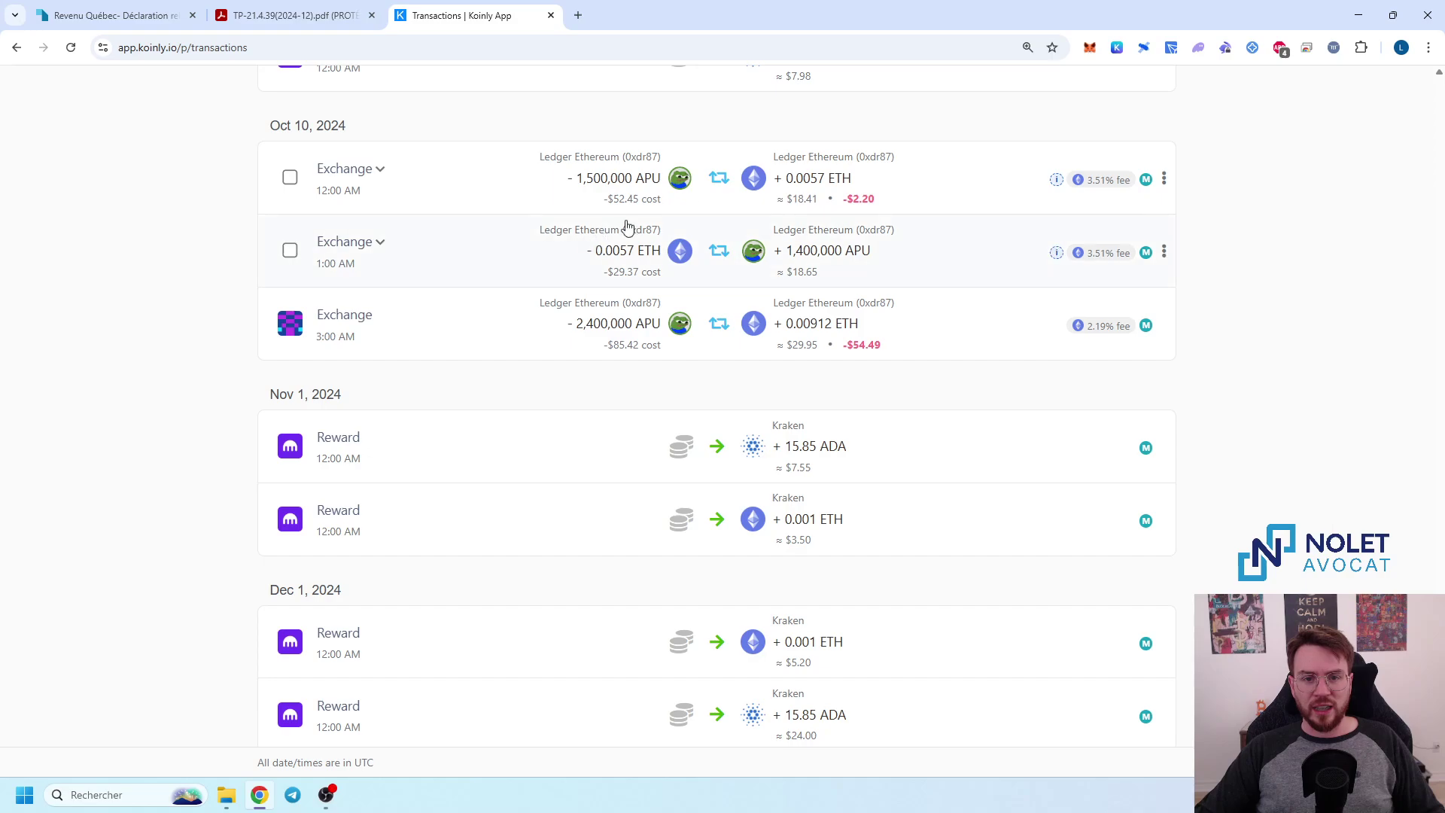
mouse_move(817, 187)
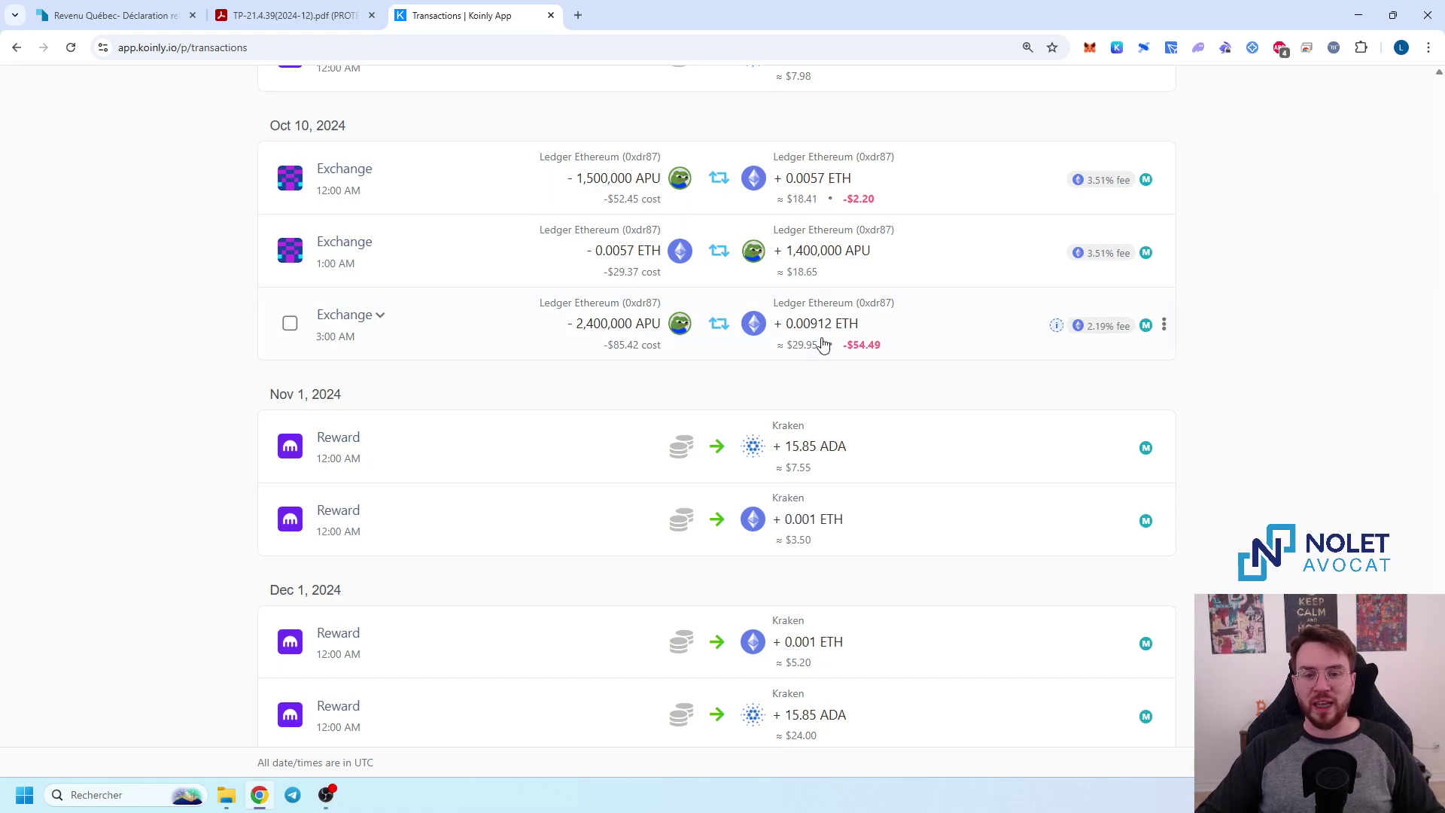
scroll(829, 351, down, 1)
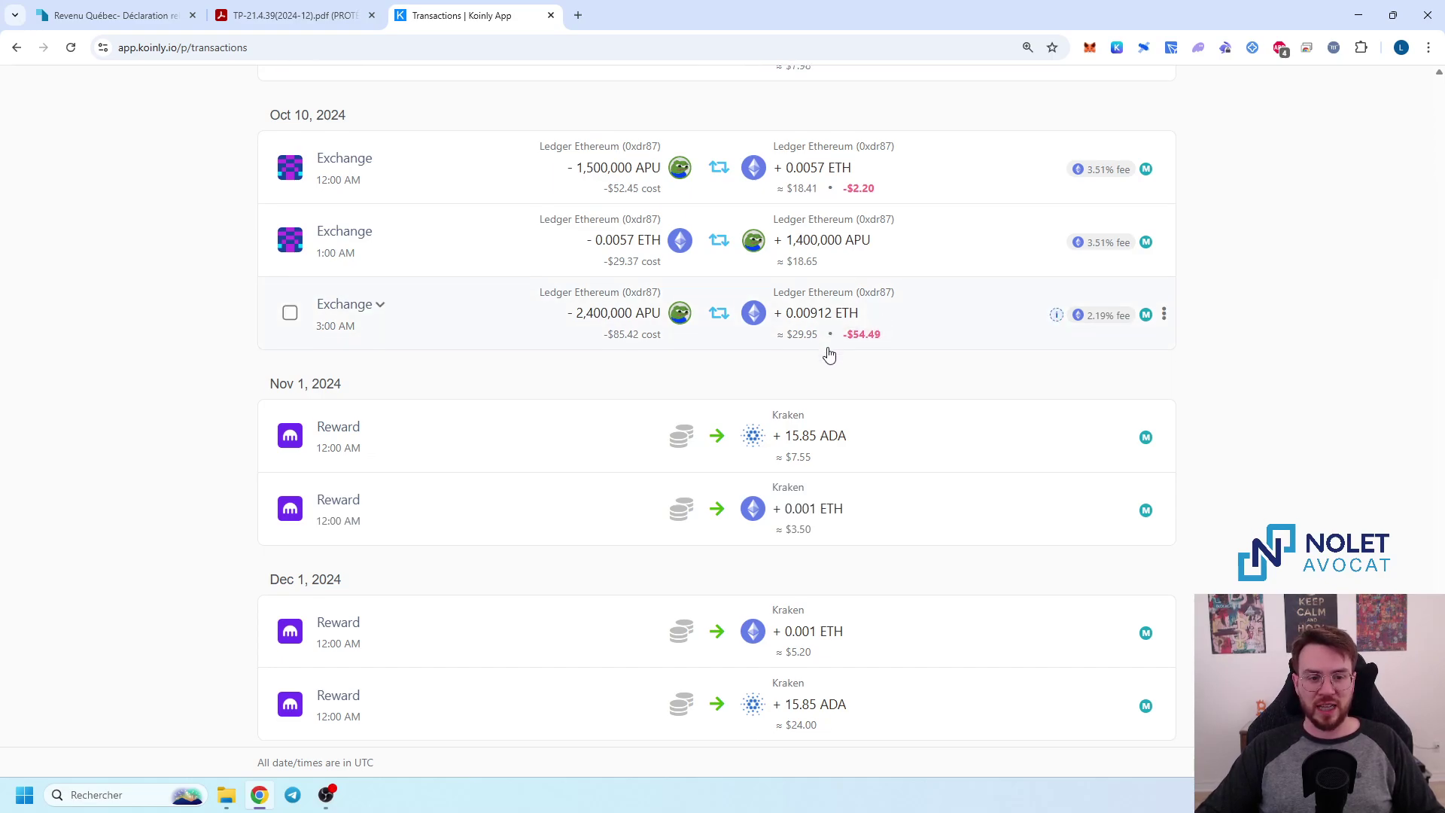
scroll(700, 322, up, 1)
scroll(700, 324, up, 10)
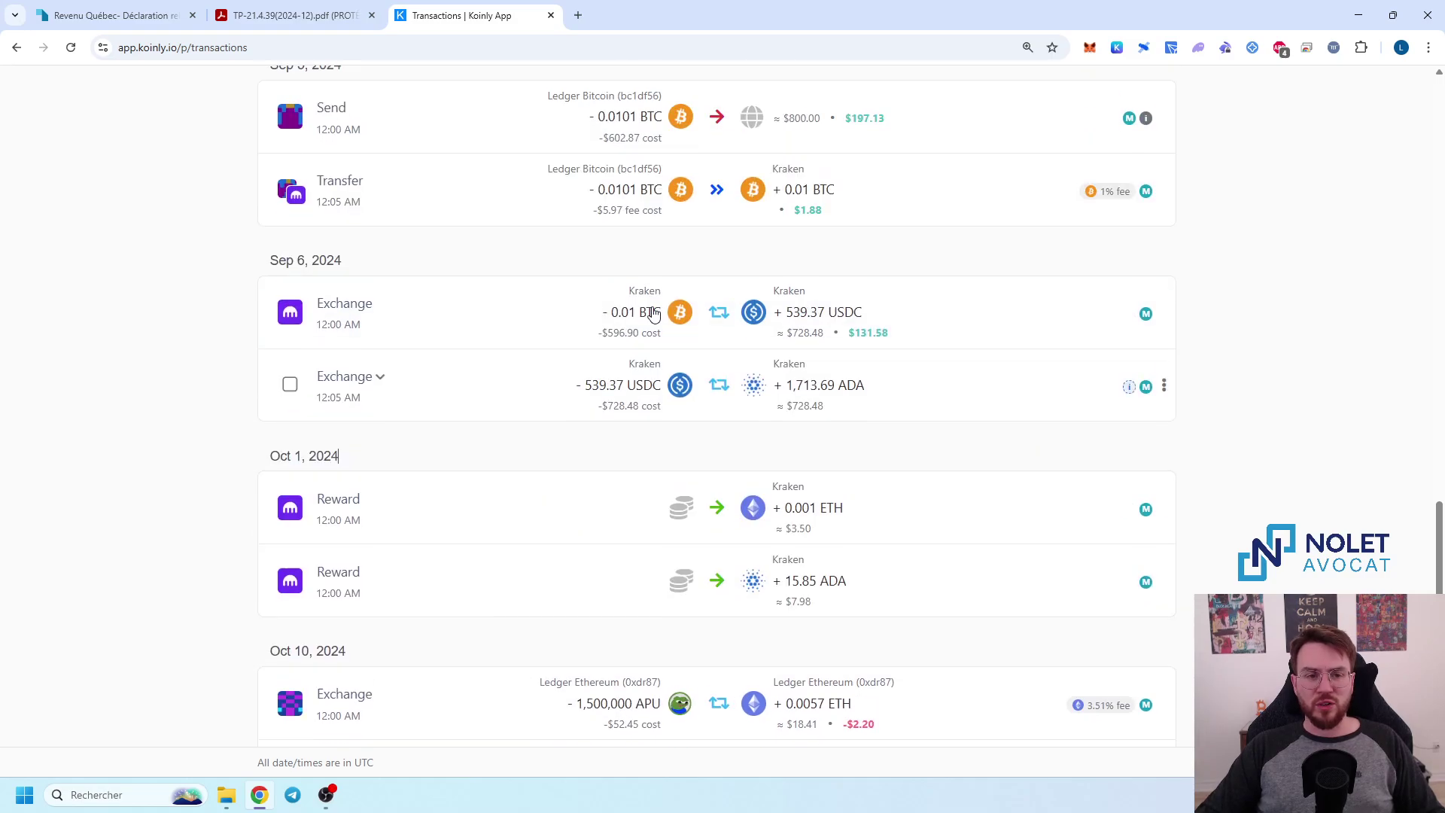
scroll(700, 329, down, 12)
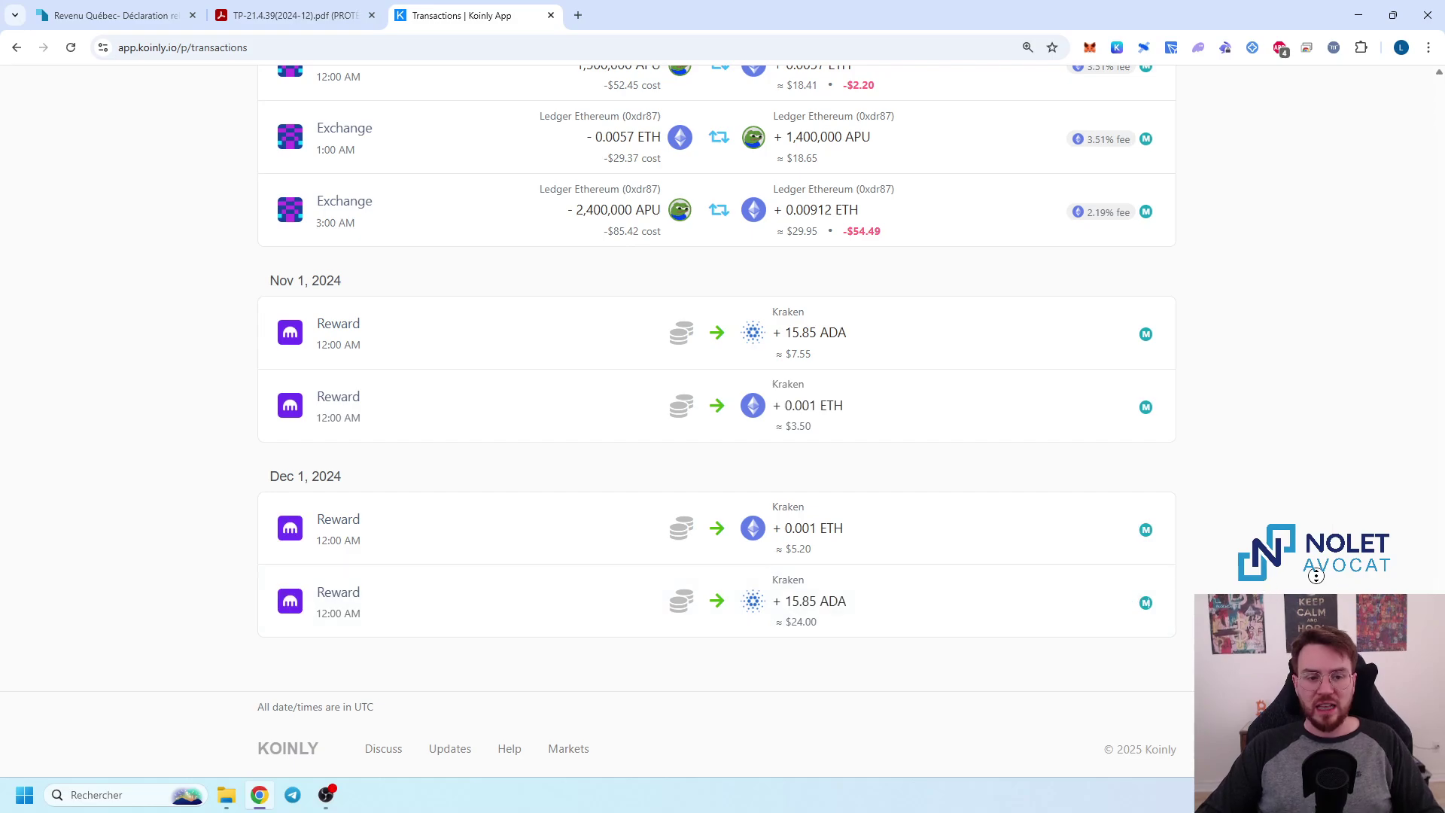
- Open the dashboard and examine the balances, CAD costs and market values of the ADA, BTC, ETH and PEPE holdings
key(Home)
click(352, 92)
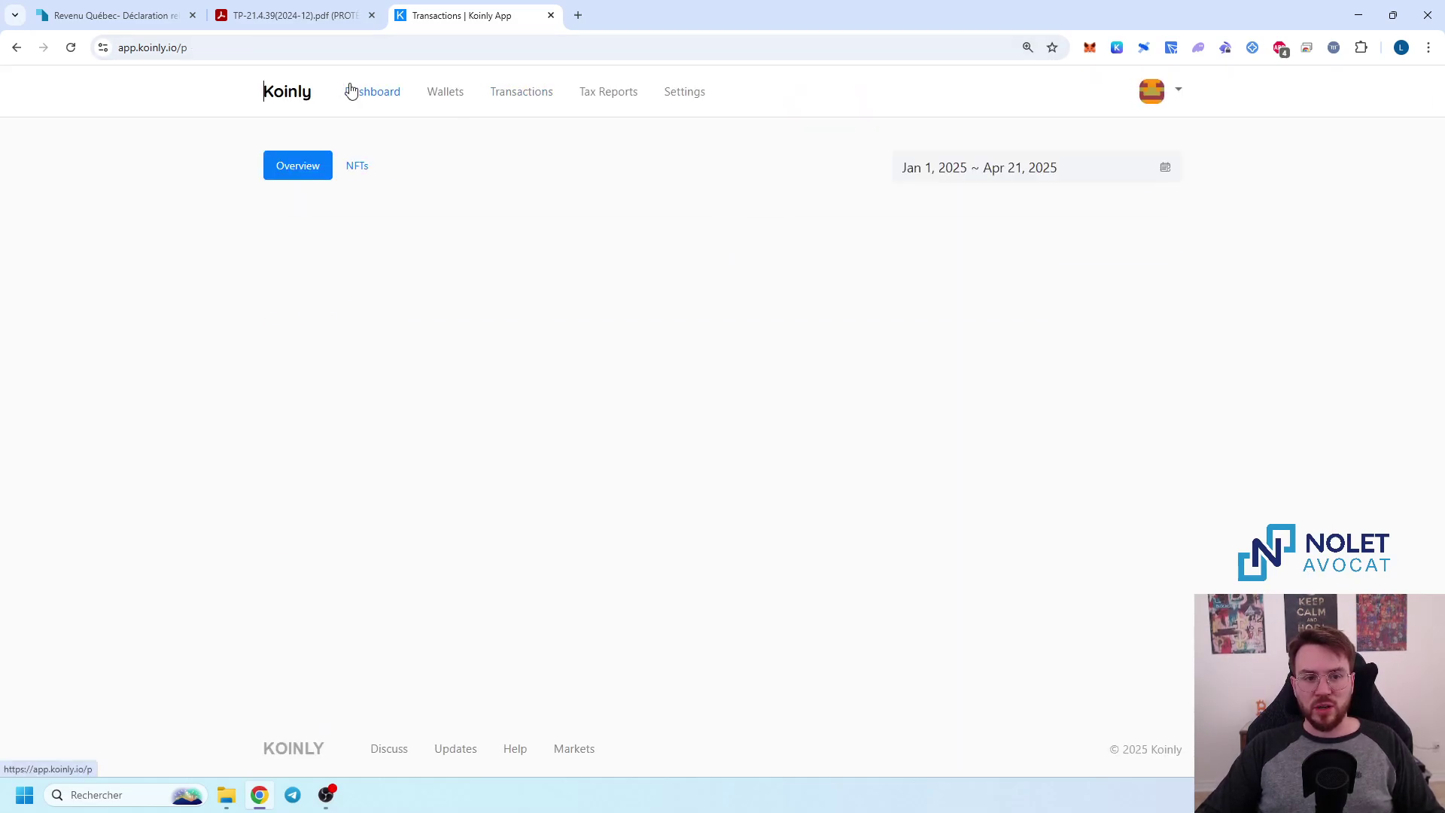
scroll(189, 247, down, 5)
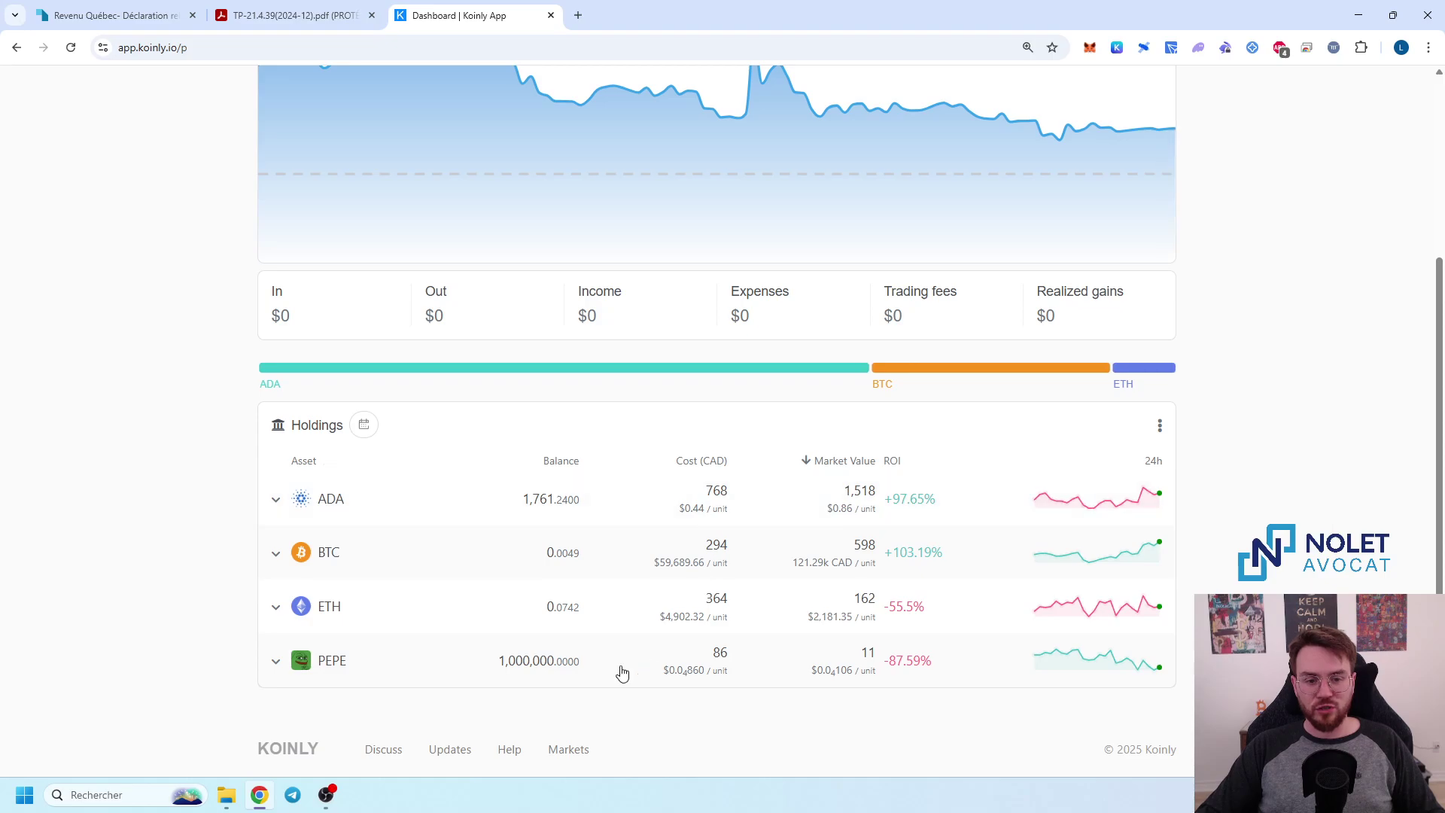
scroll(251, 286, up, 3)
scroll(251, 283, down, 3)
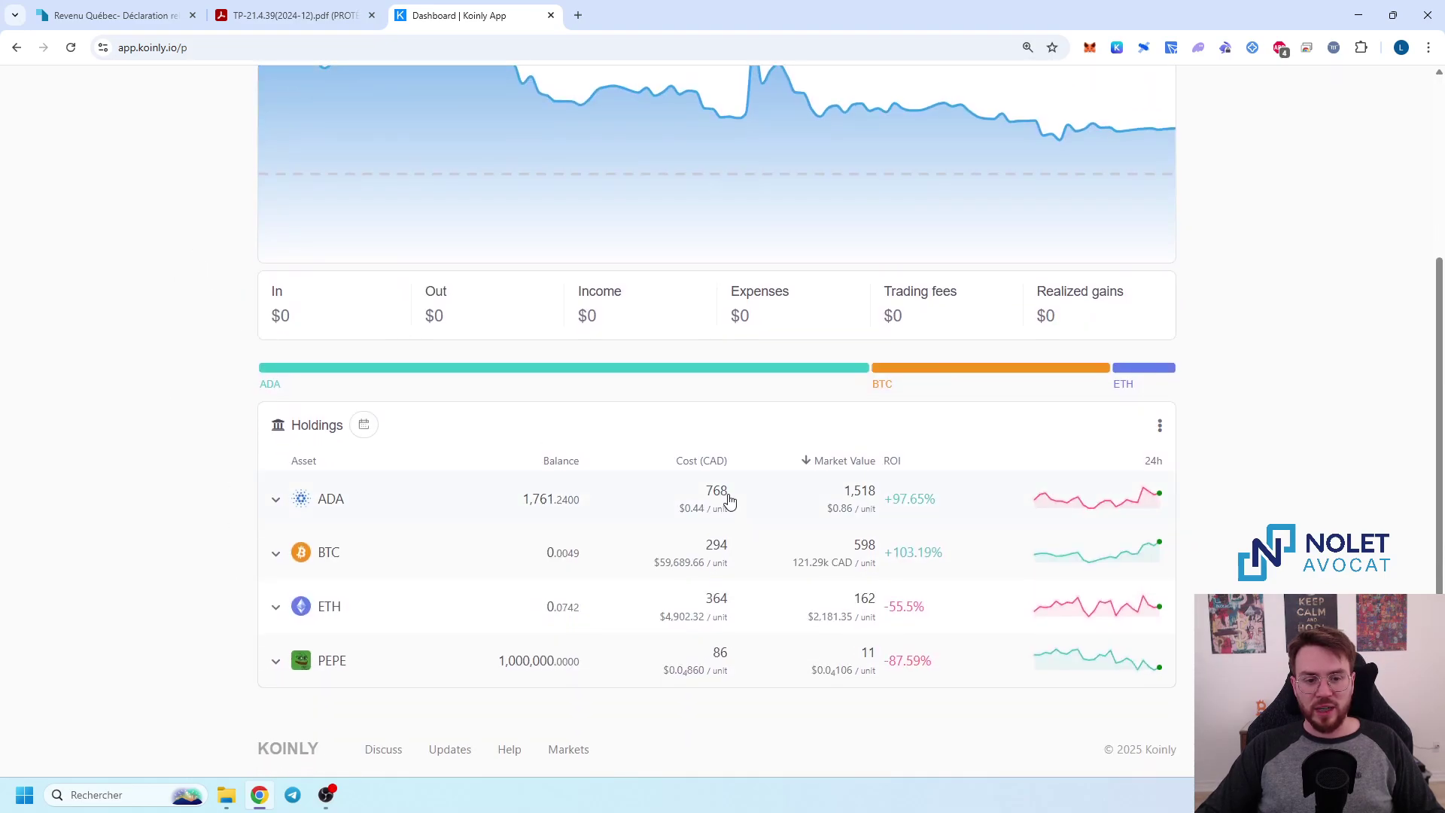
scroll(284, 361, up, 4)
- Open the 2024 tax report and examine its summary, focusing on capital gains and income
click(534, 103)
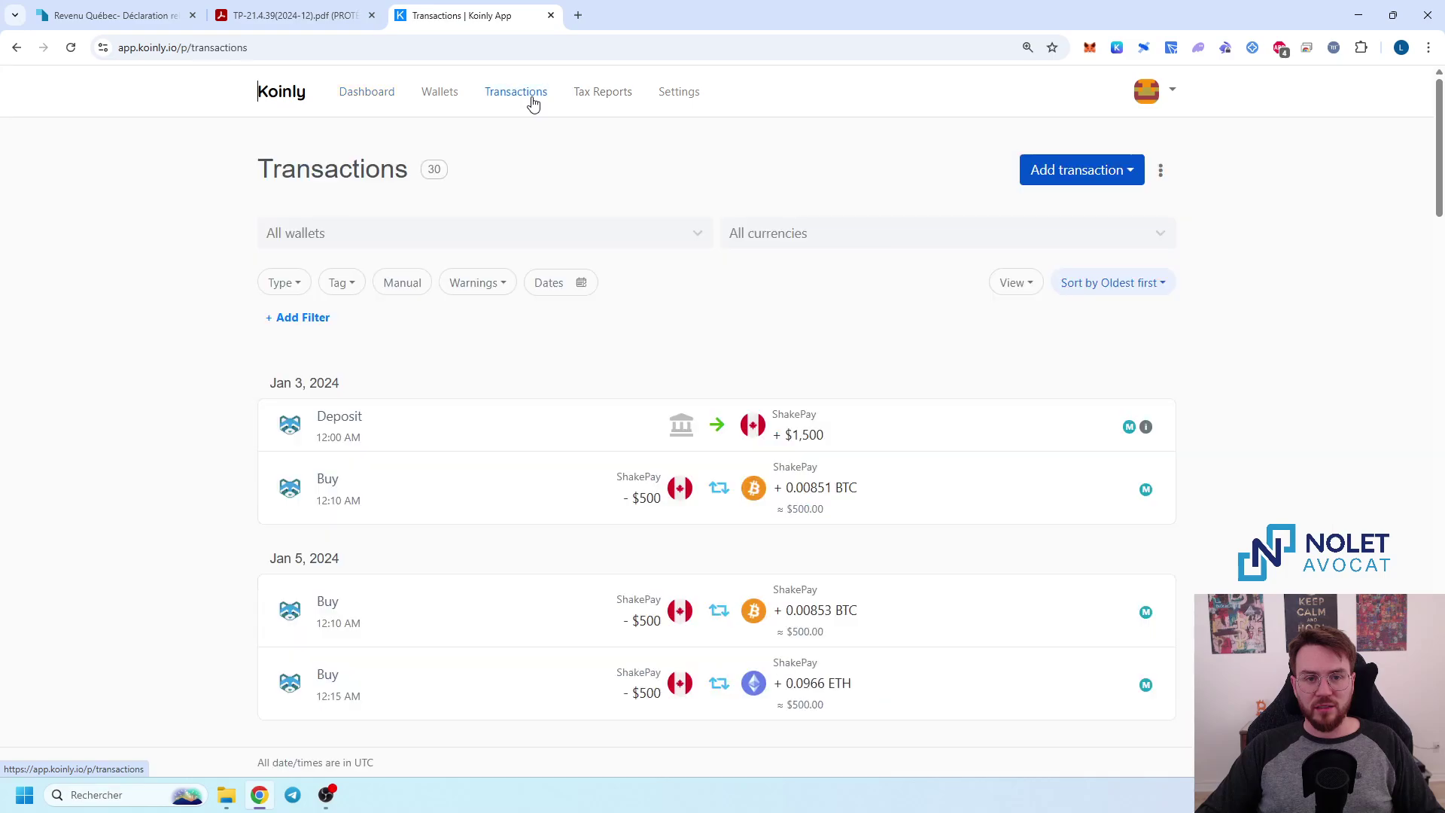
click(598, 95)
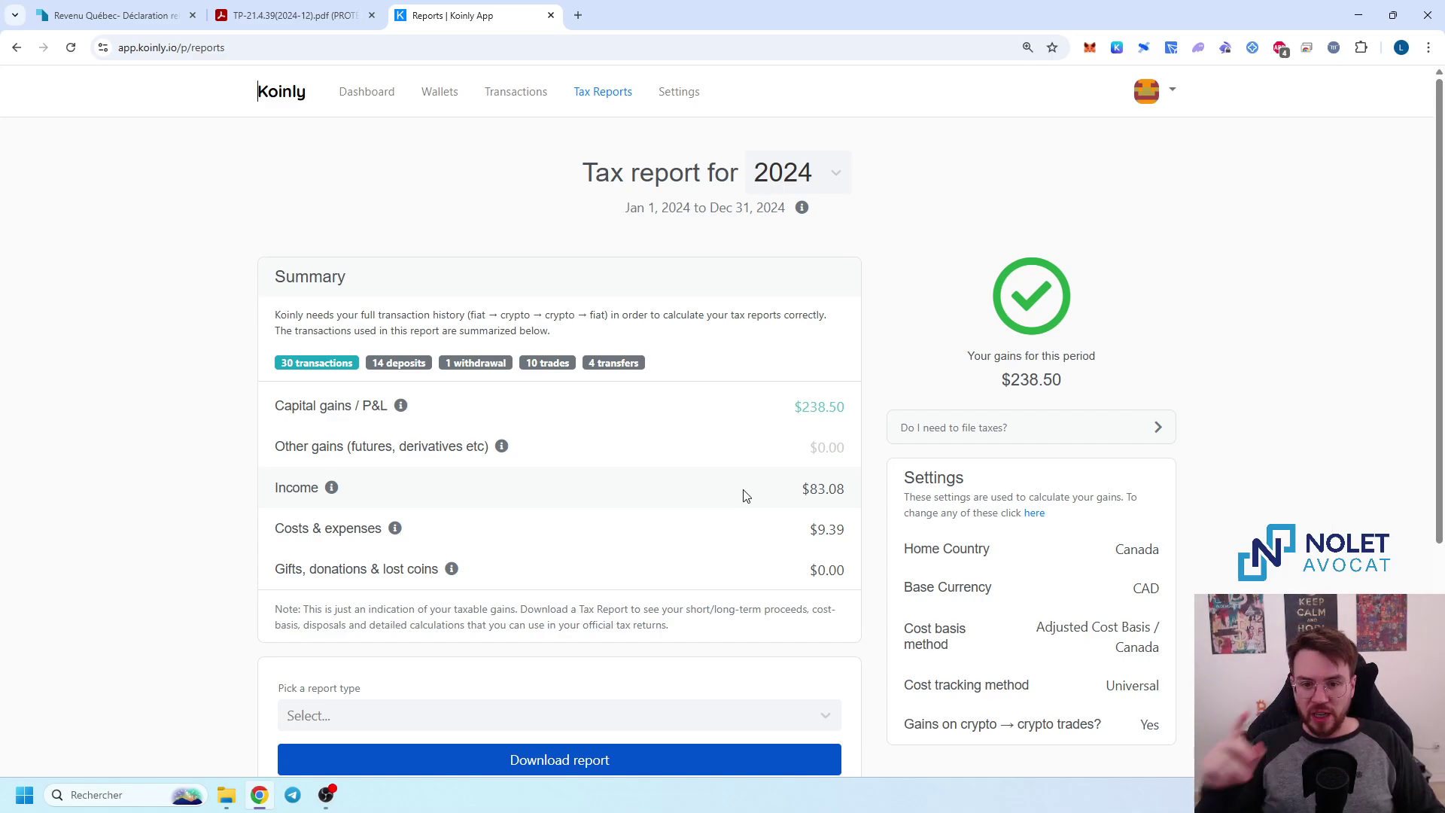
scroll(700, 474, down, 2)
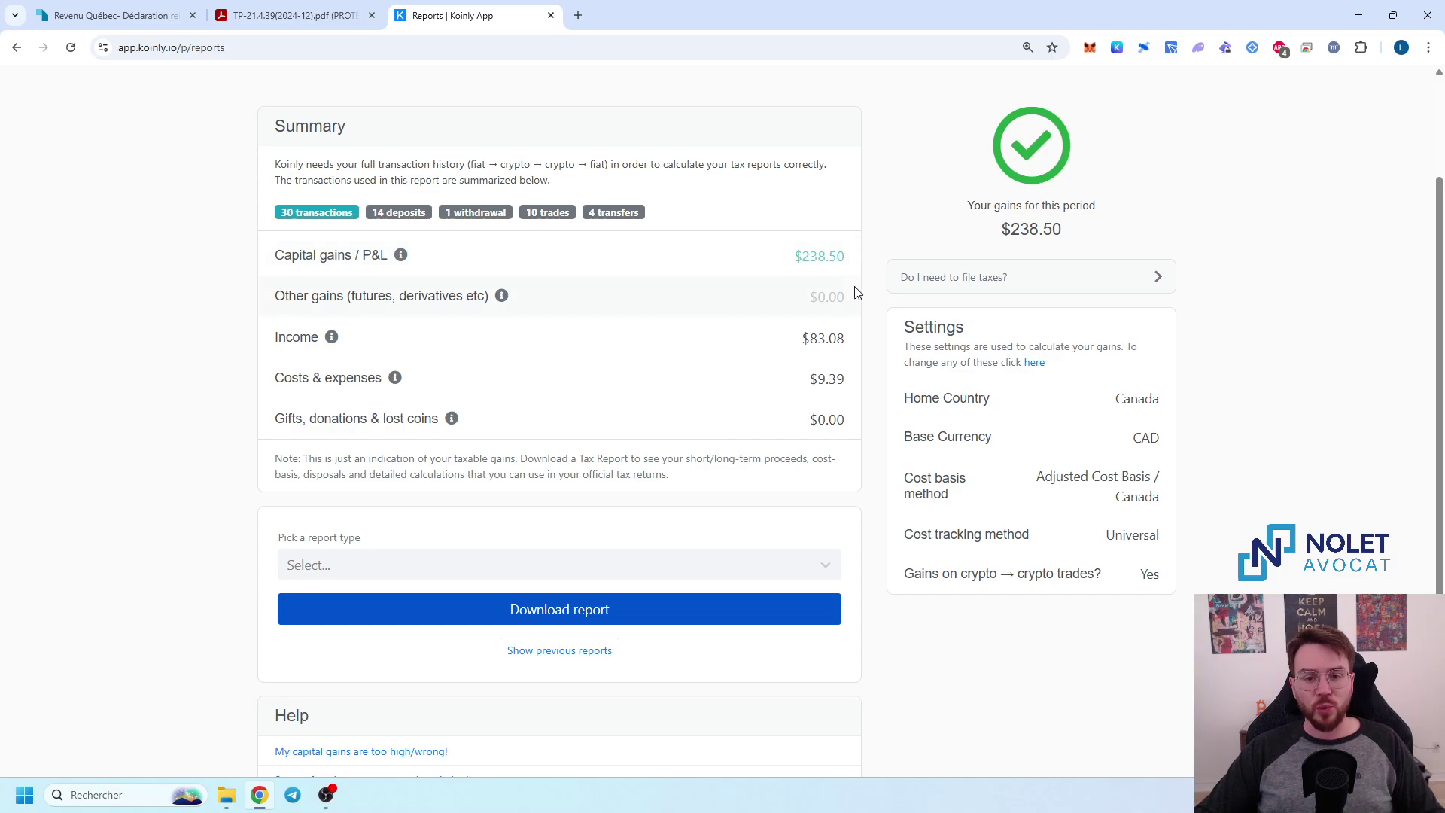
double_click(828, 340)
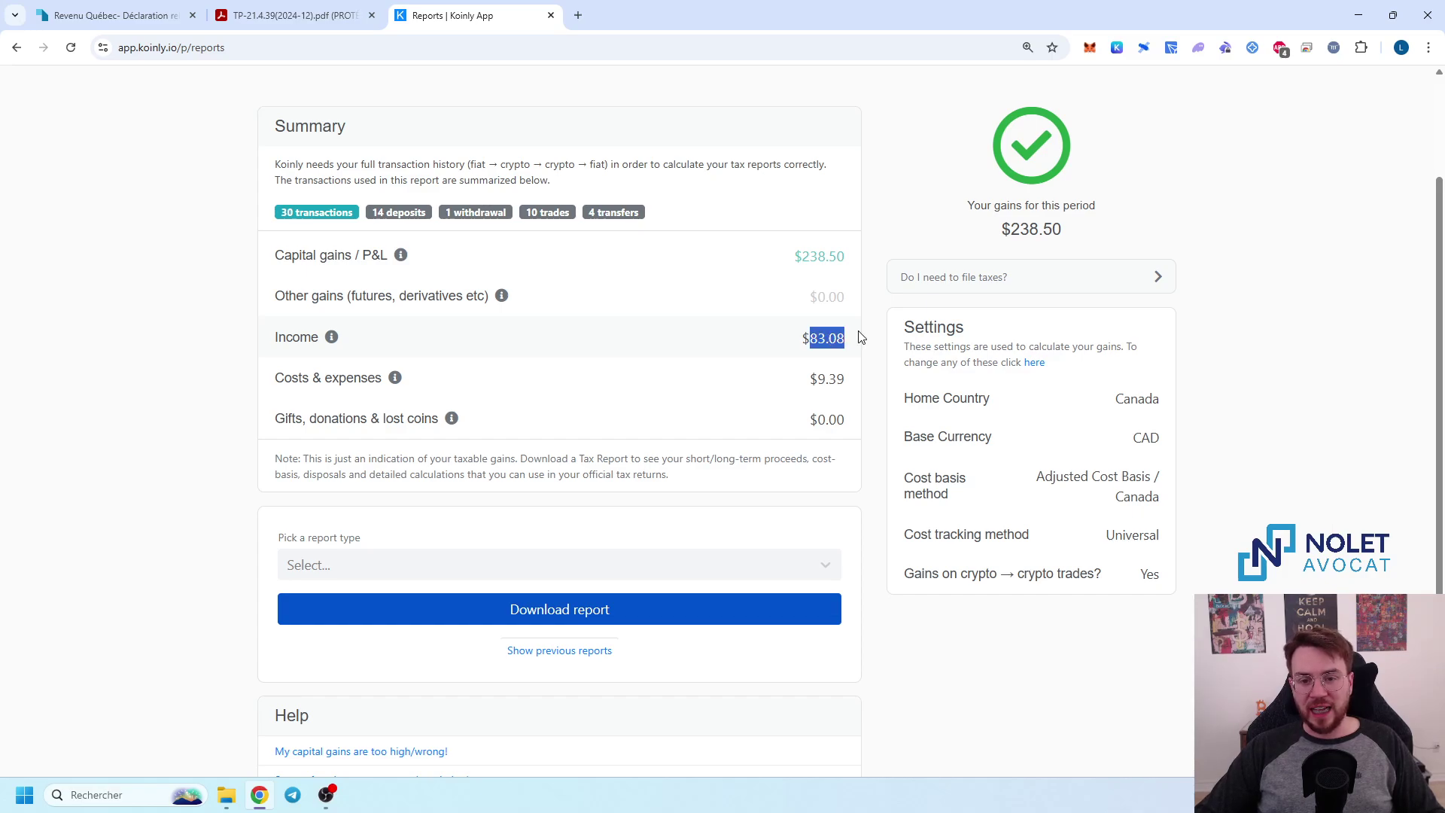
click(860, 335)
triple_click(841, 340)
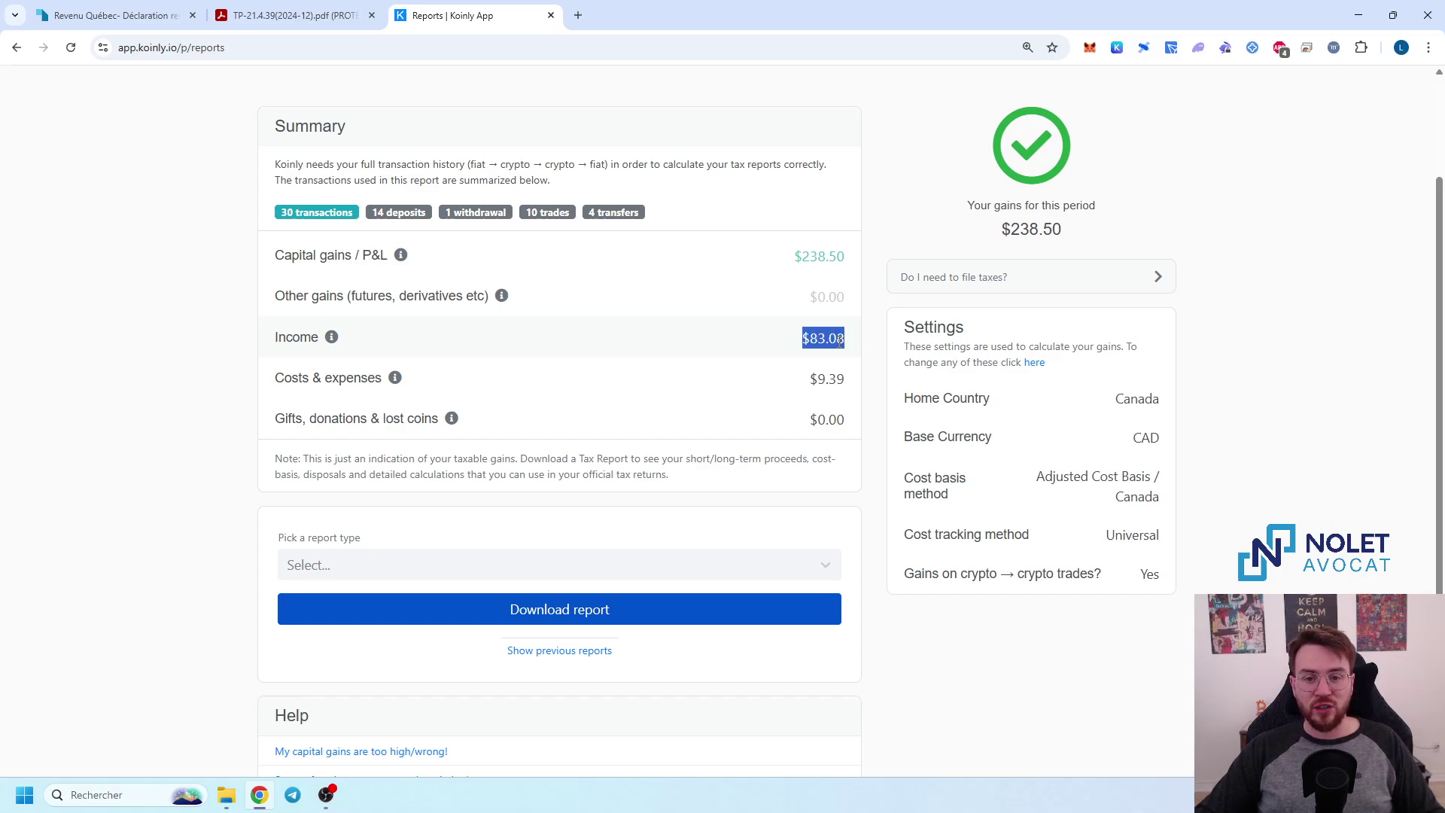
click(870, 342)
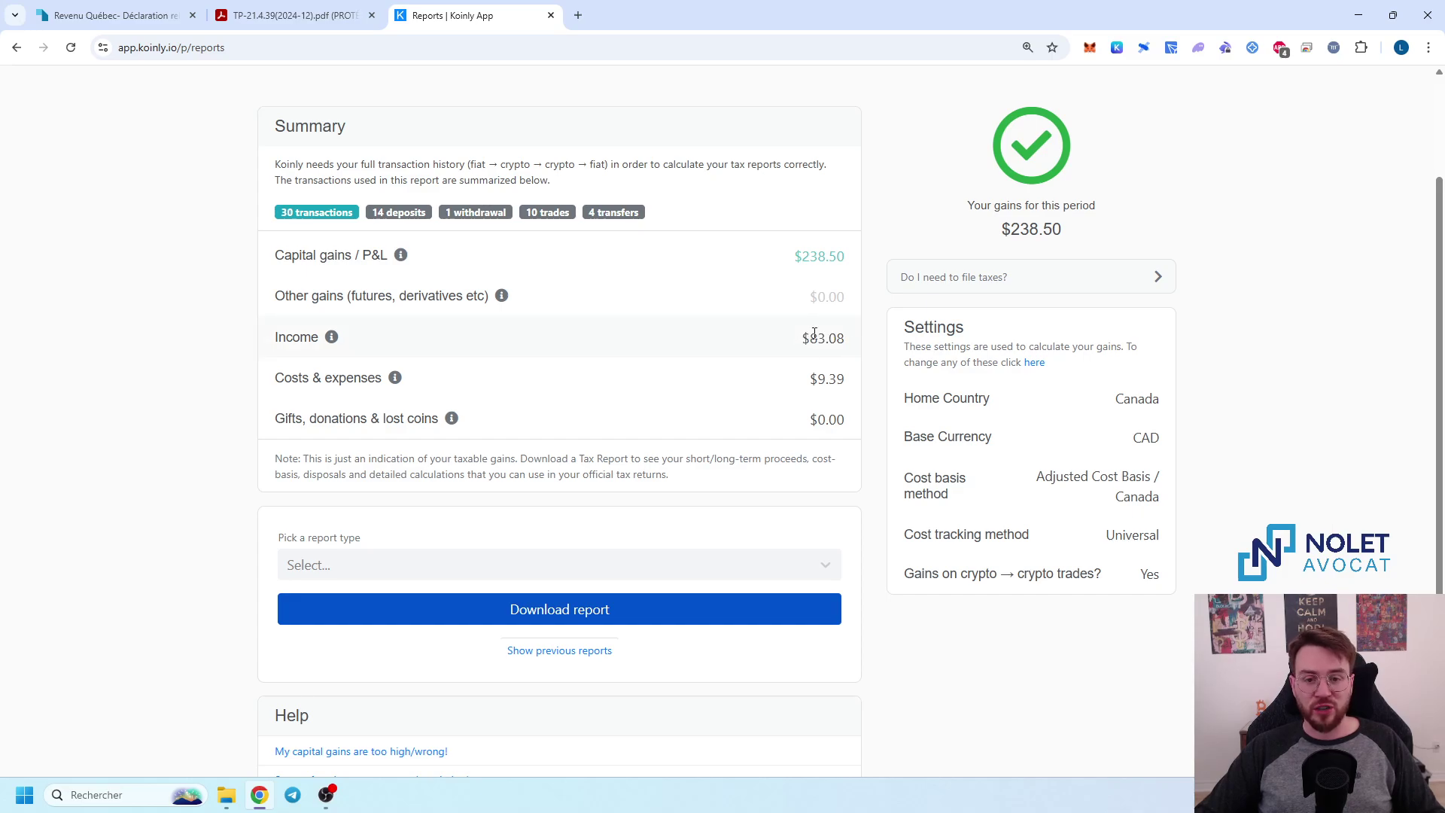
double_click(814, 332)
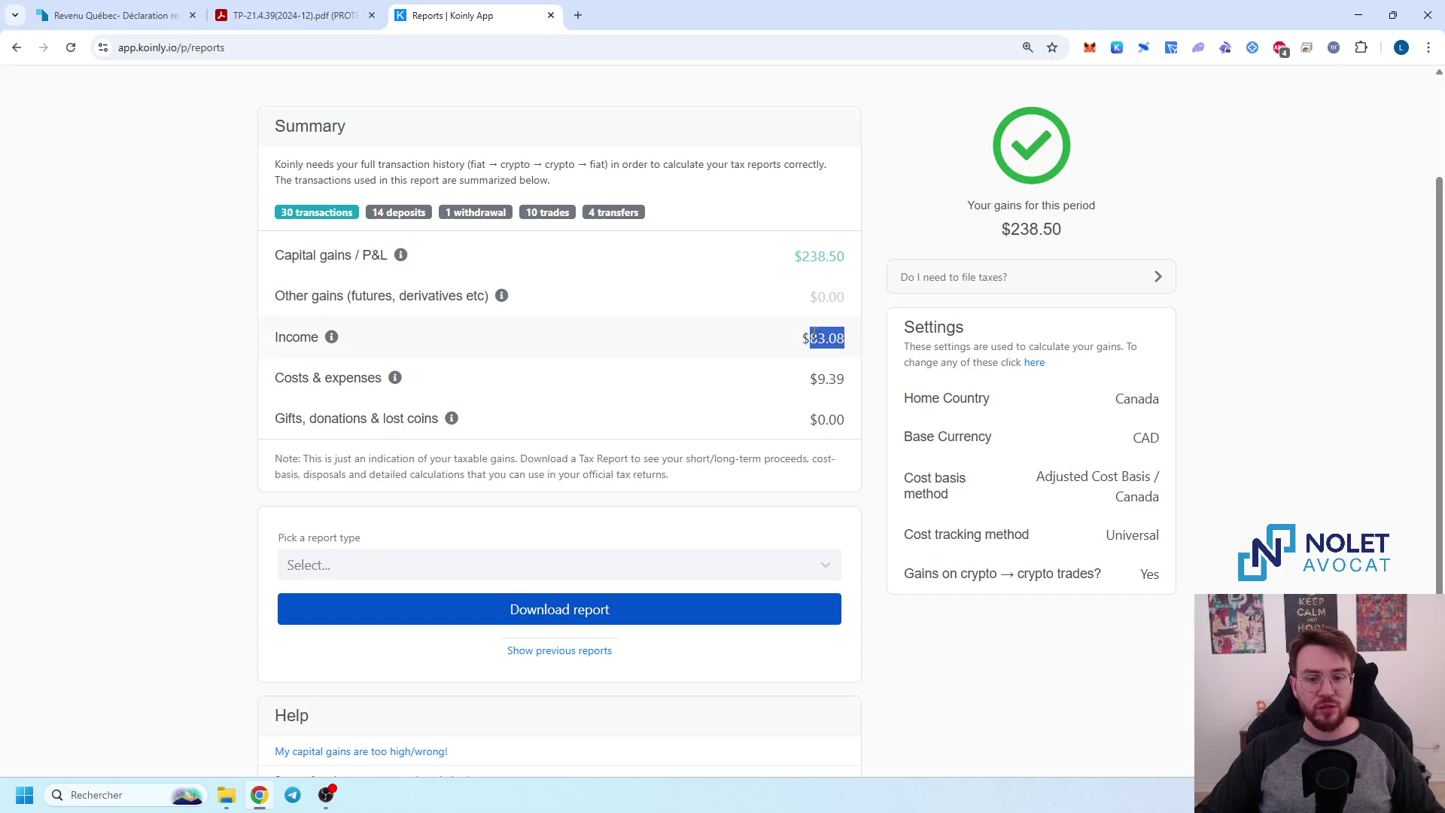
- Examine the costs and expenses amount in the 2024 tax report summary
double_click(831, 384)
click(853, 389)
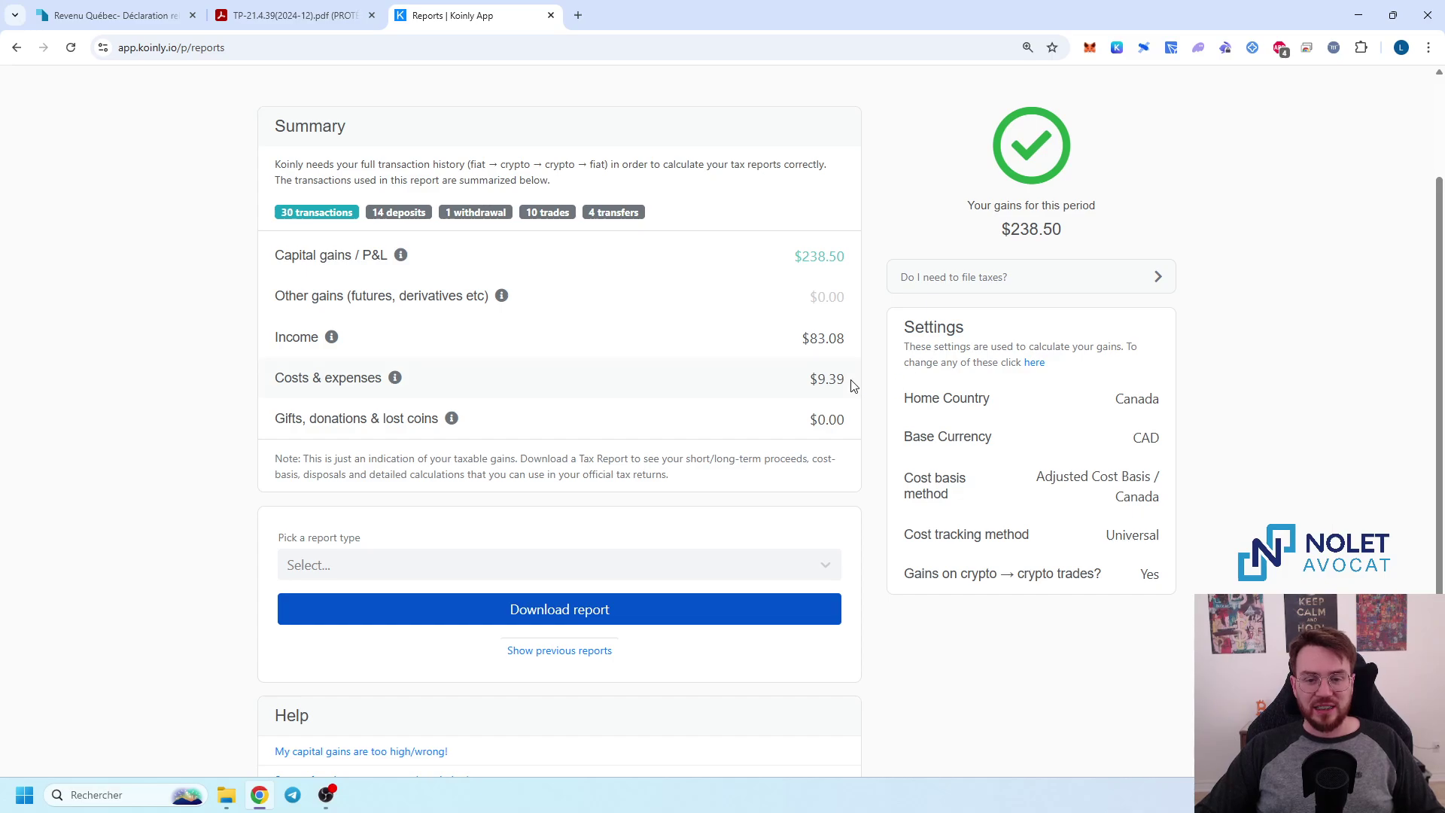
drag(851, 382, 280, 377)
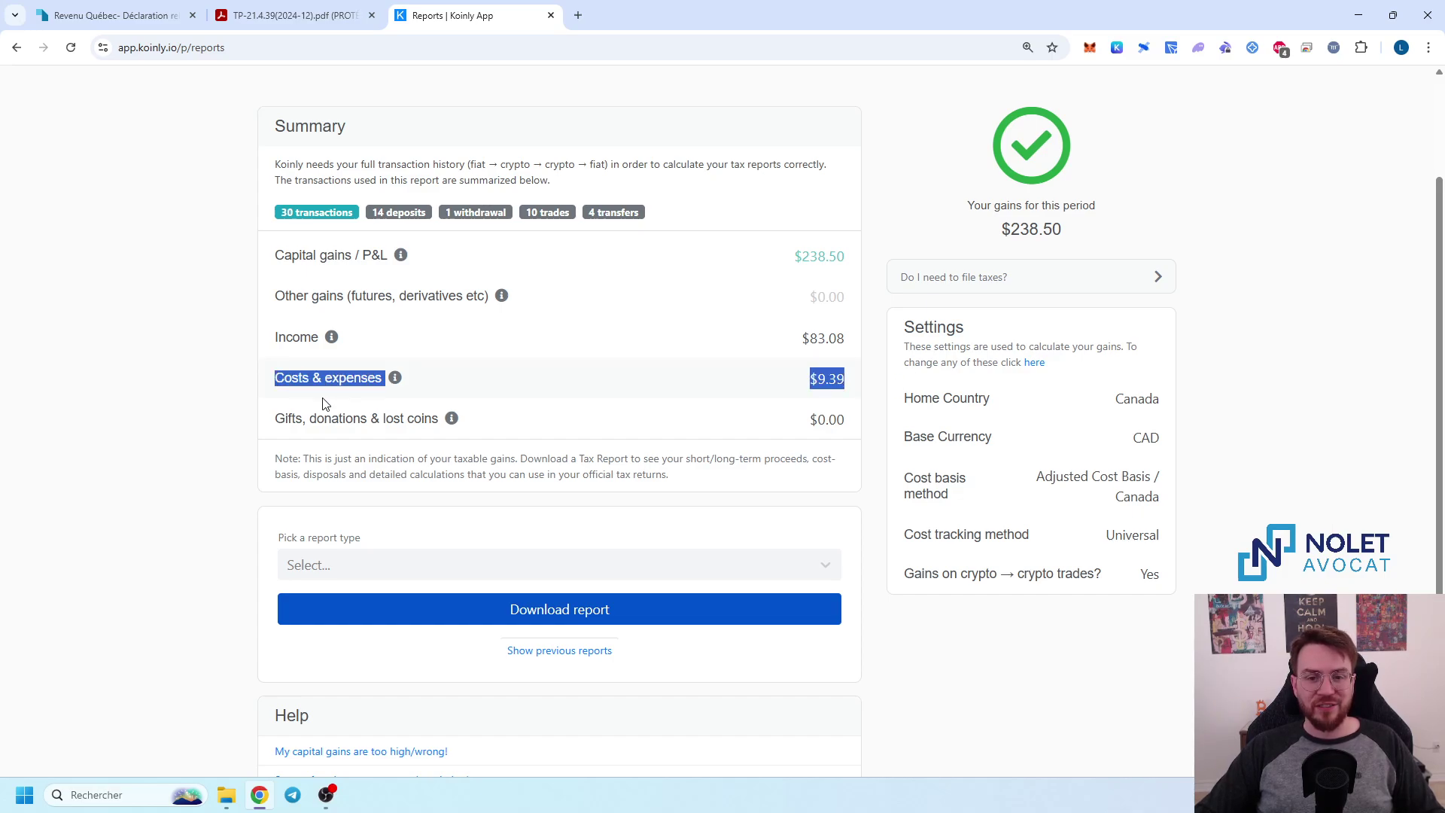
click(283, 374)
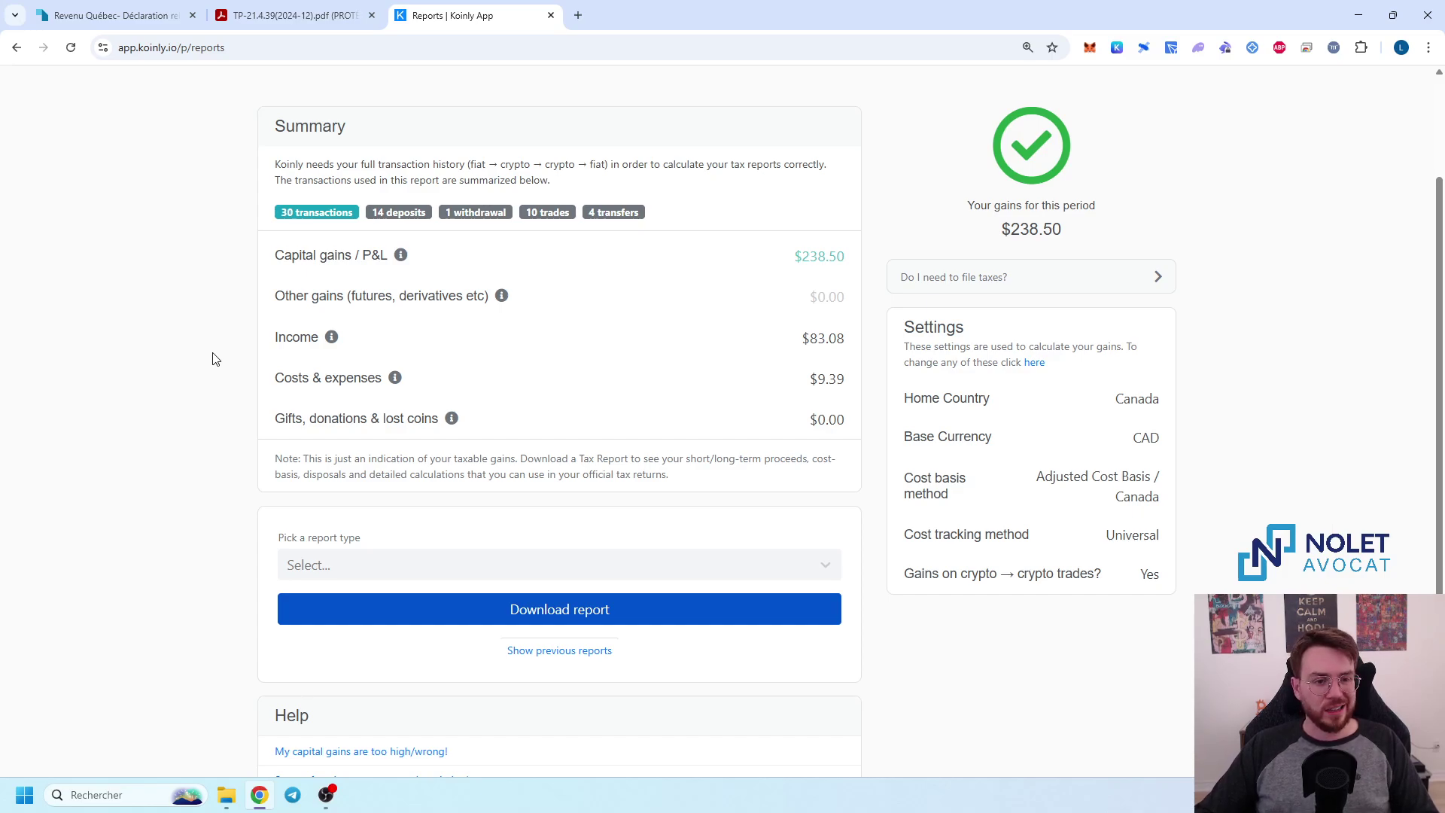
- Try Complete Tax Report as the download's report type, and change the selection to Income Report
scroll(212, 358, up, 2)
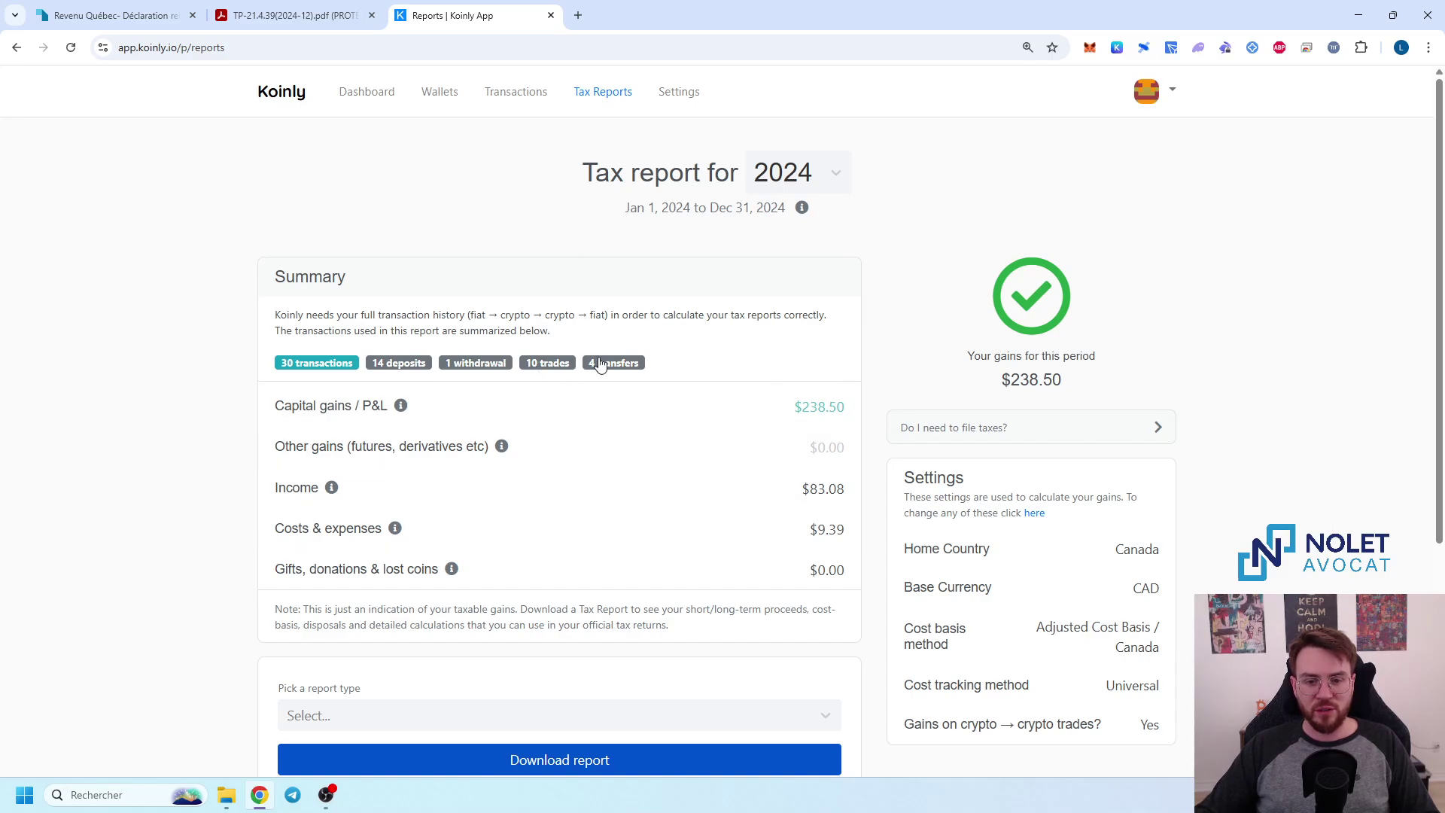
scroll(547, 472, down, 2)
scroll(477, 622, down, 4)
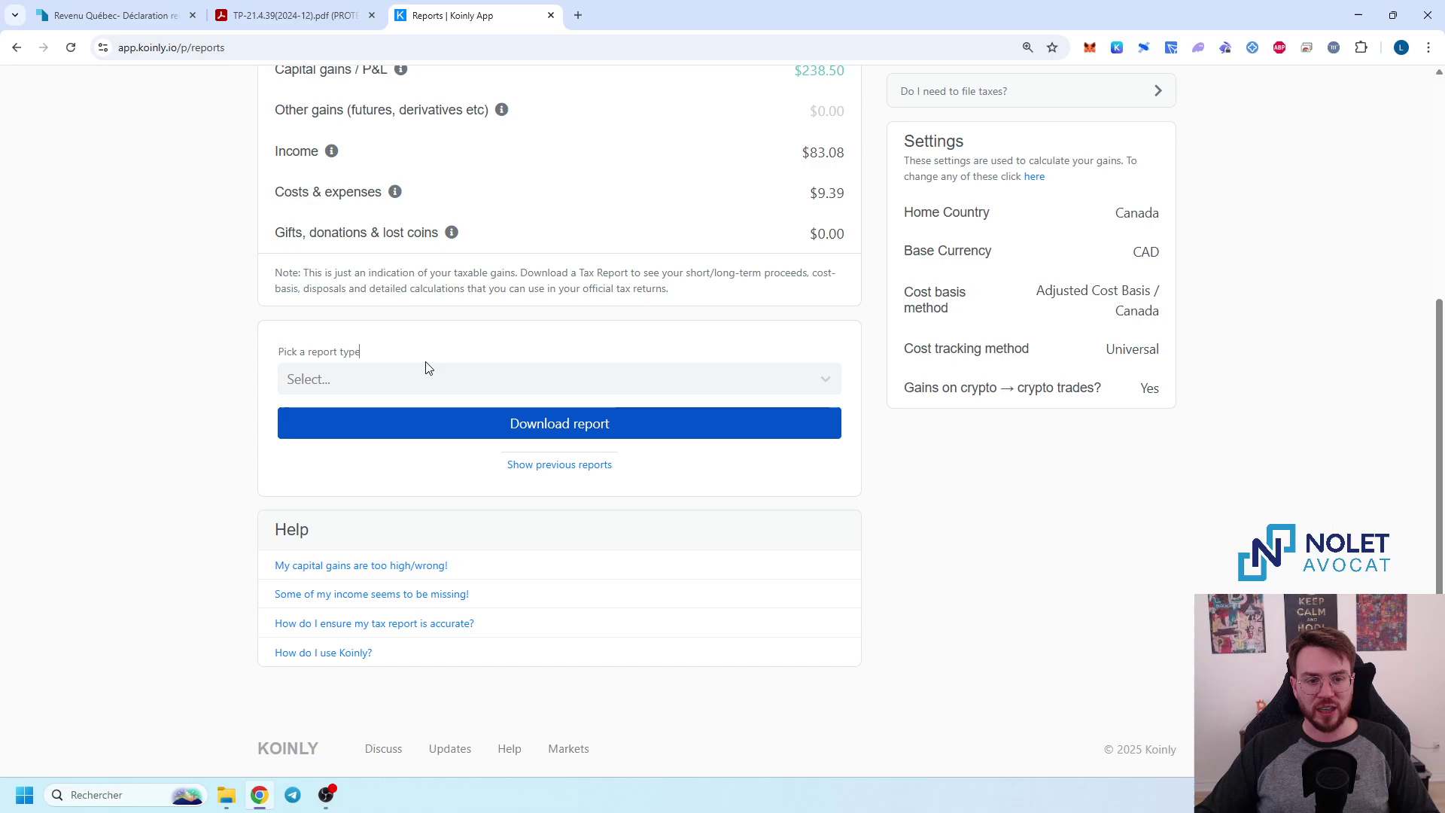
click(434, 374)
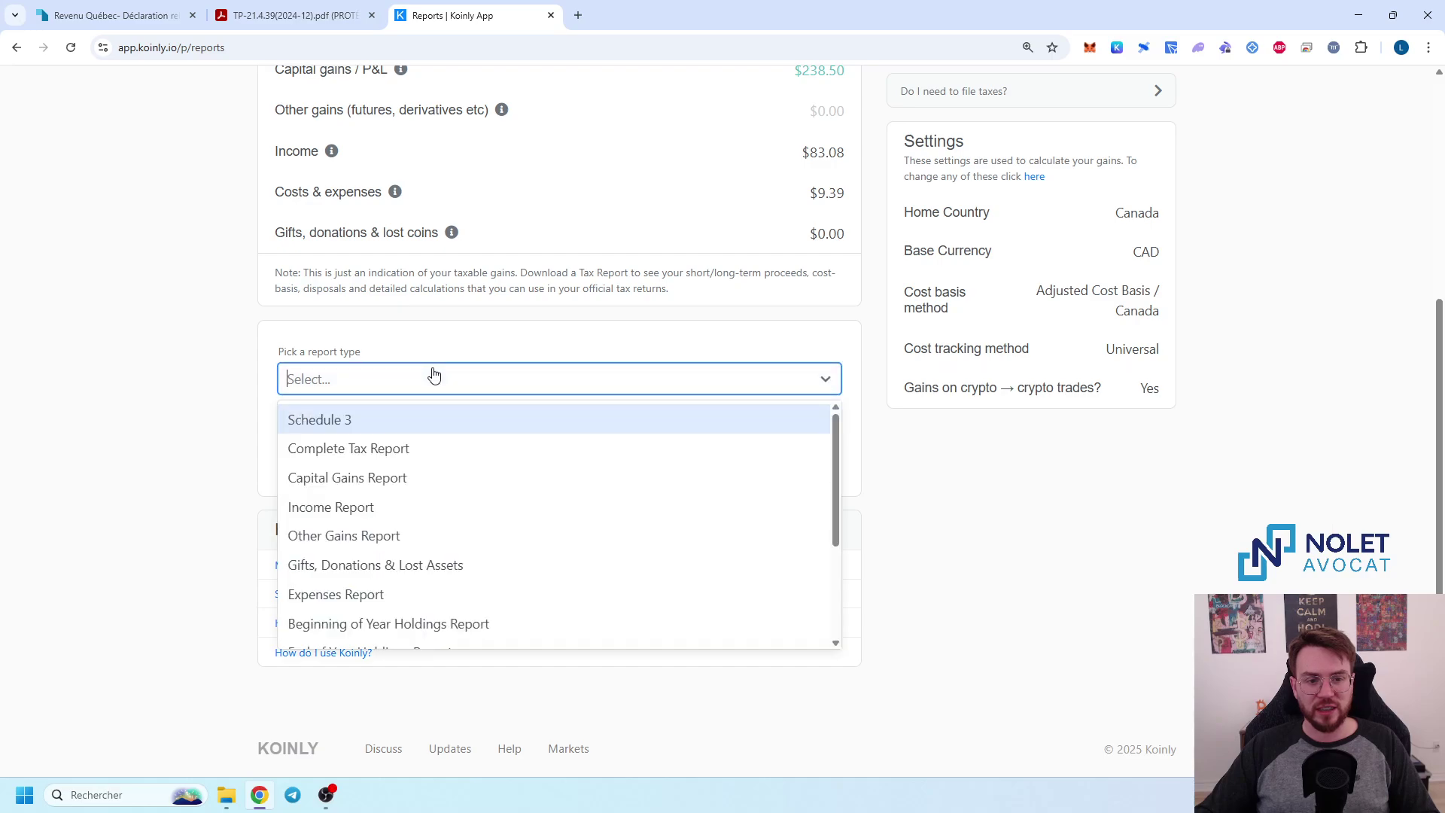
click(389, 447)
click(546, 387)
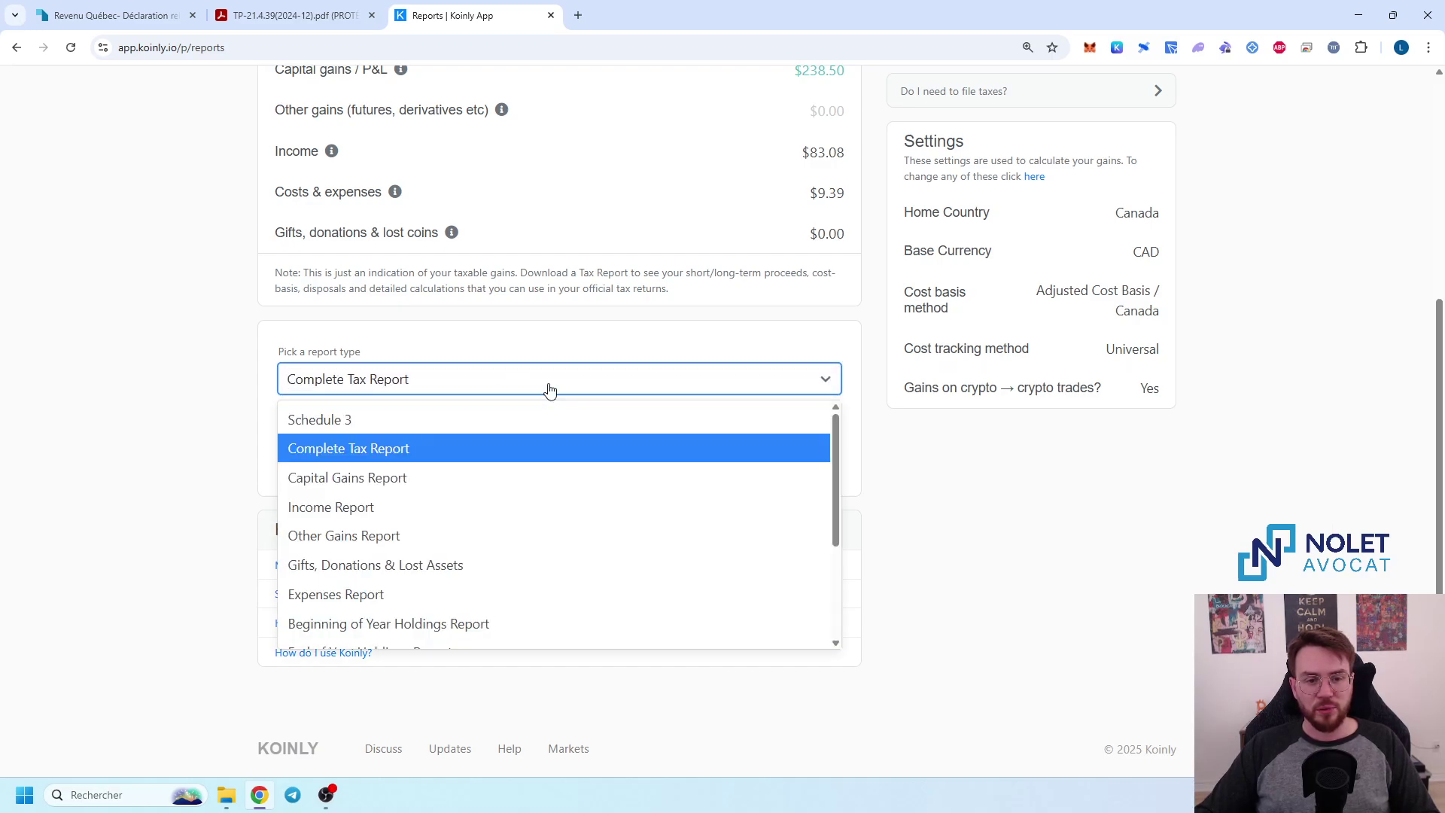
click(418, 508)
scroll(251, 374, up, 5)
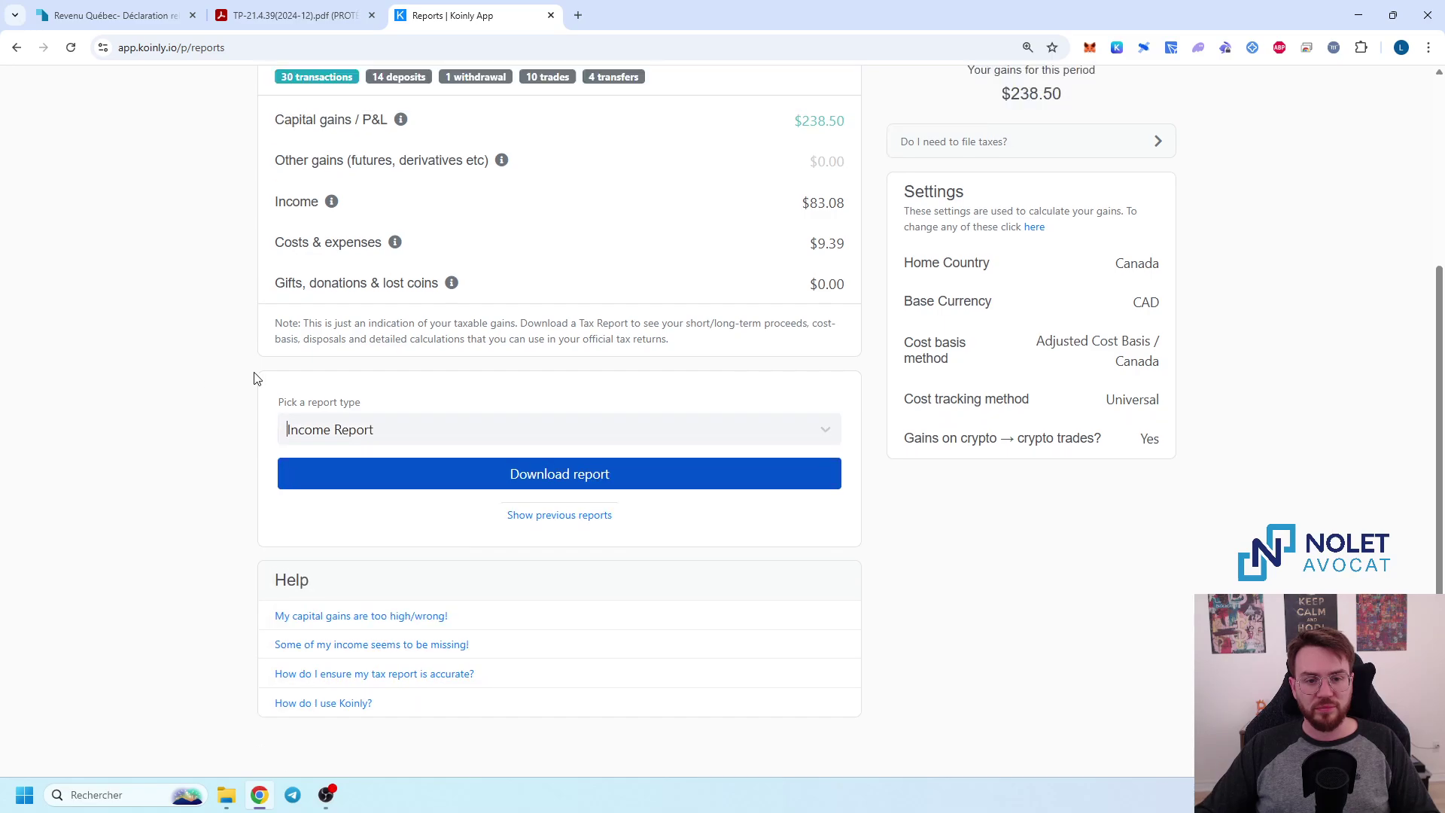
- Switch the tax report year to 2023 and view that year's summary
click(797, 172)
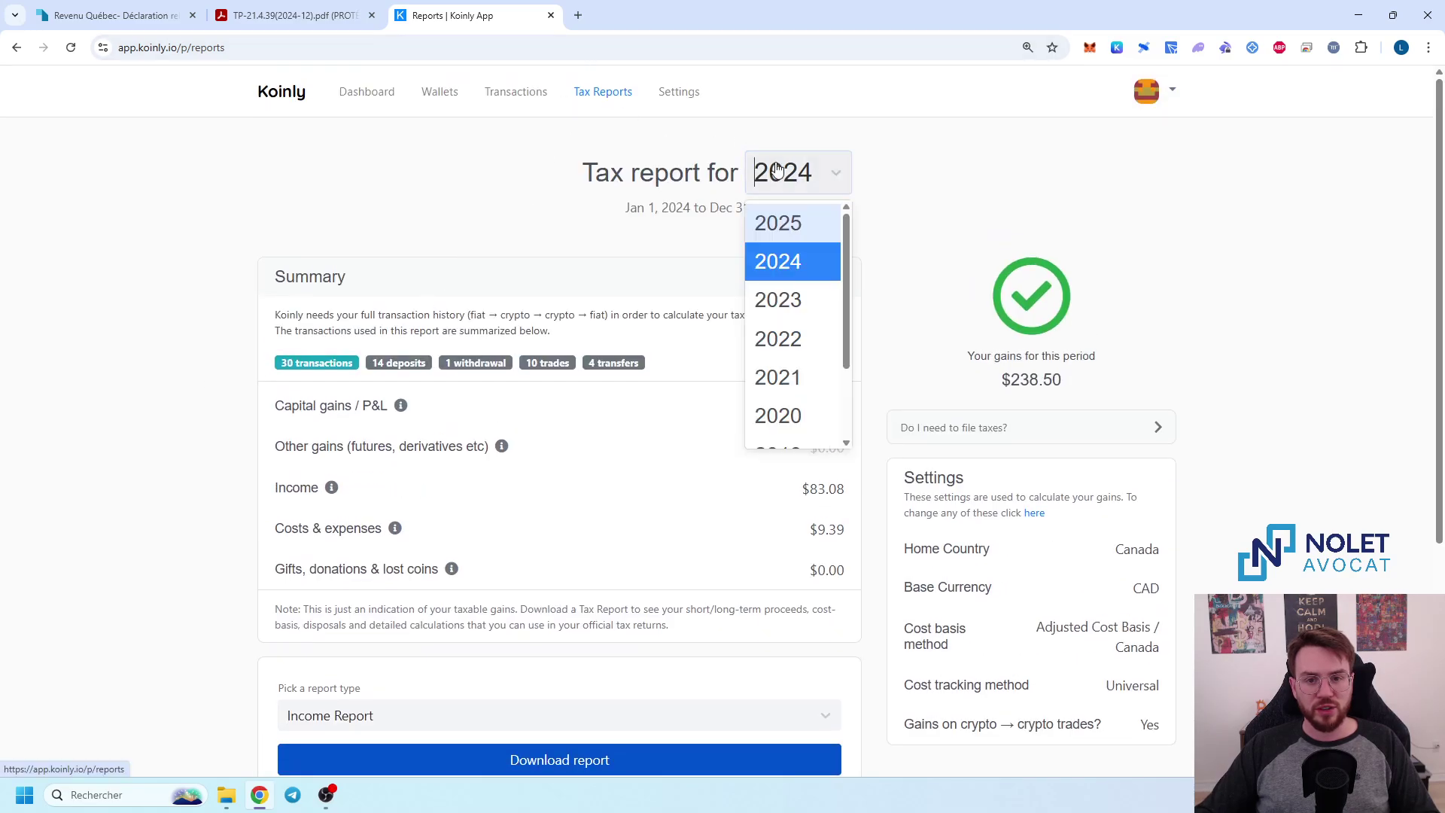
click(794, 272)
click(806, 299)
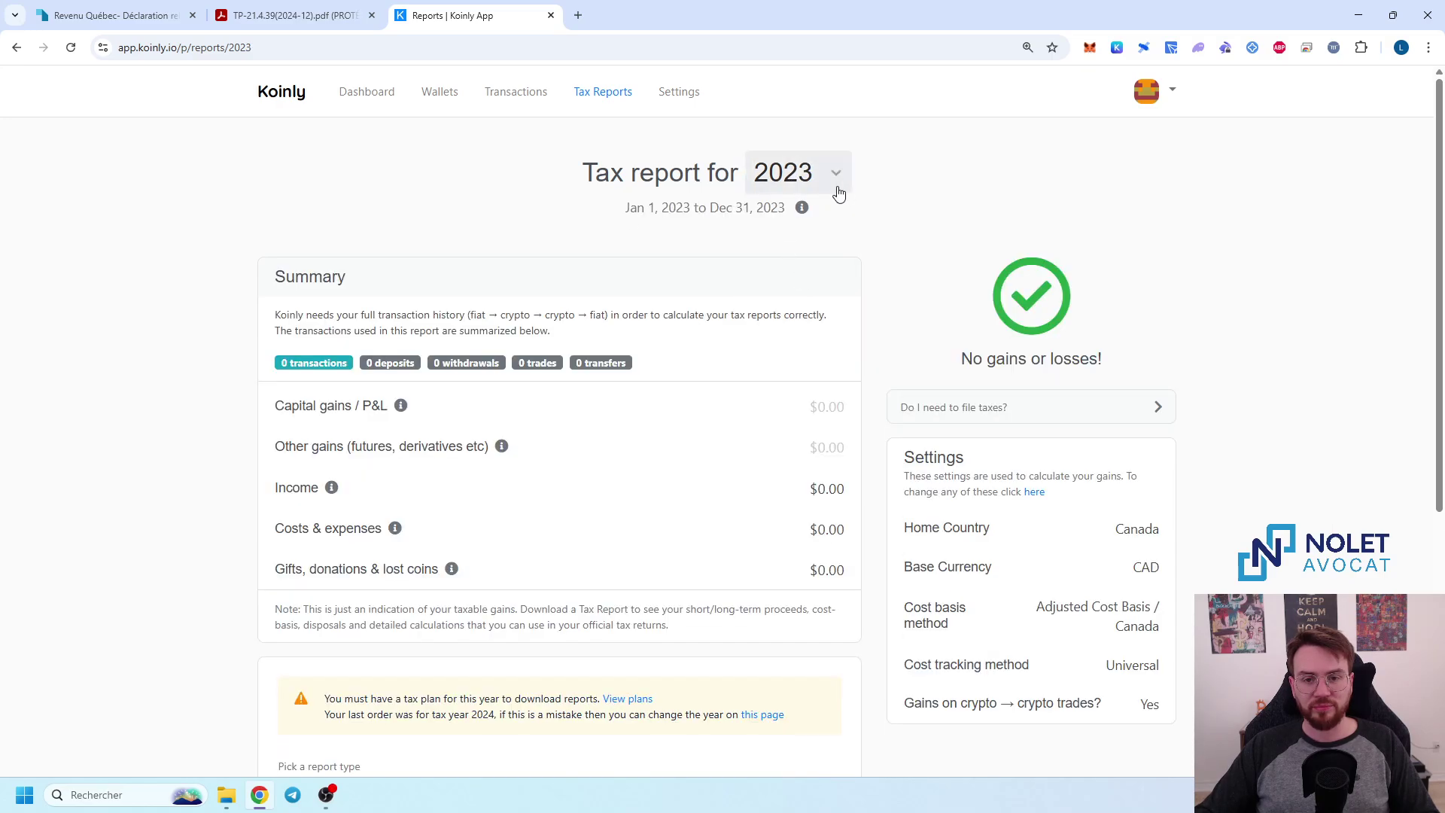
- Switch the tax report year to 2024 and bring up its report download options
click(834, 189)
click(796, 260)
scroll(324, 346, down, 3)
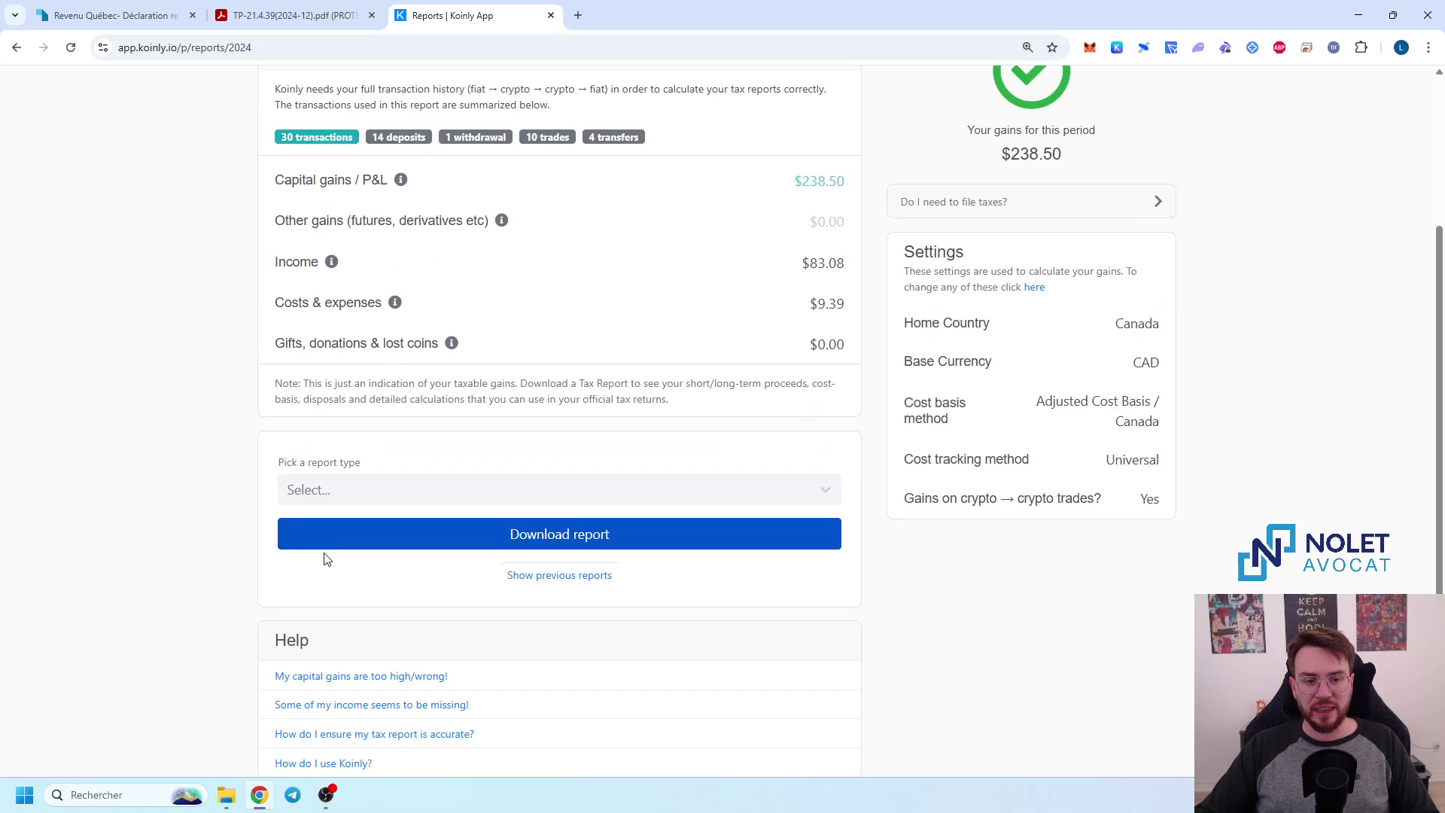
- Try Complete Tax Report and Capital Gains Report as the download's report type, and change the selection to Income Report
click(387, 502)
click(357, 558)
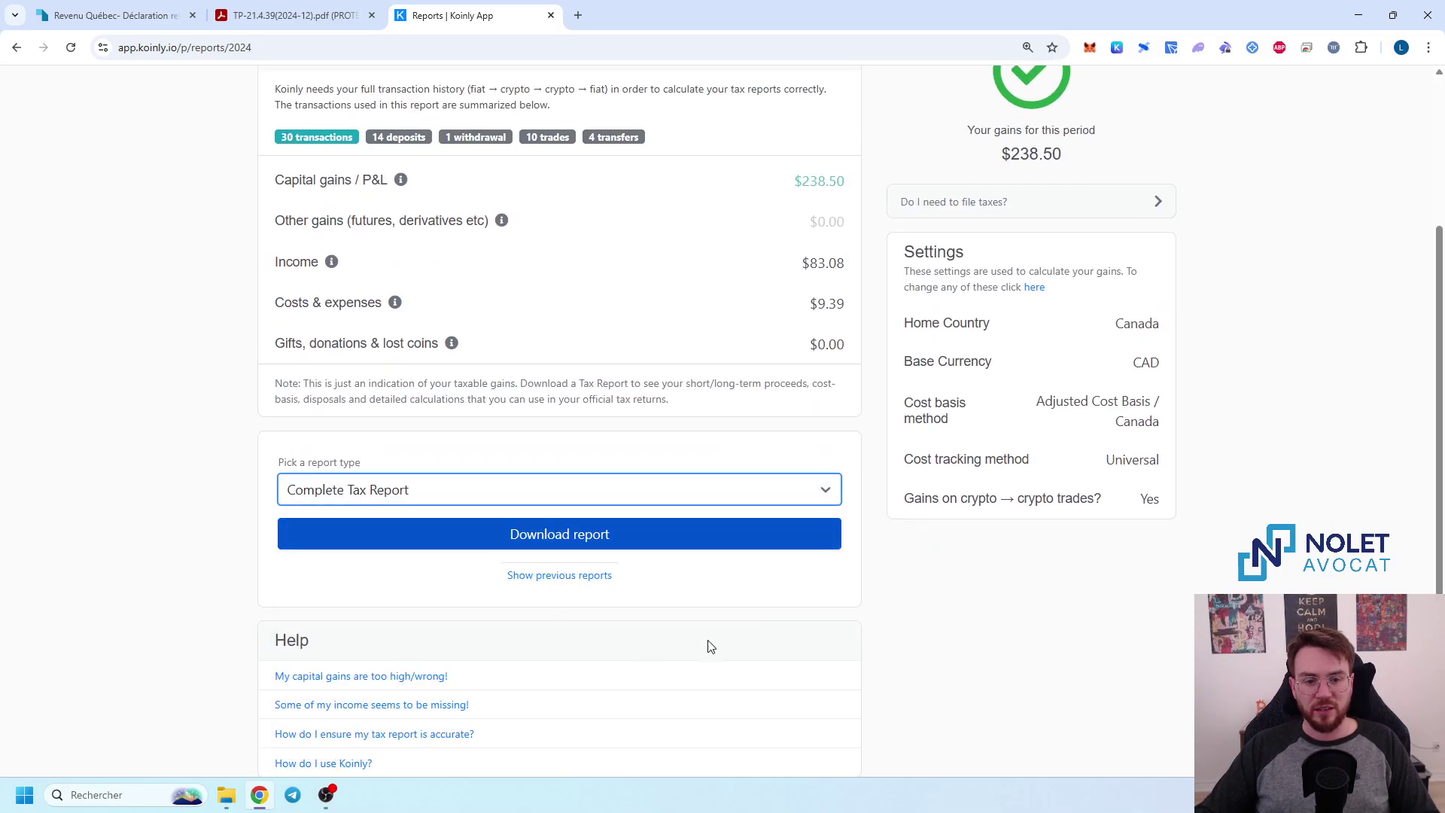
click(506, 492)
click(494, 553)
click(617, 498)
click(474, 583)
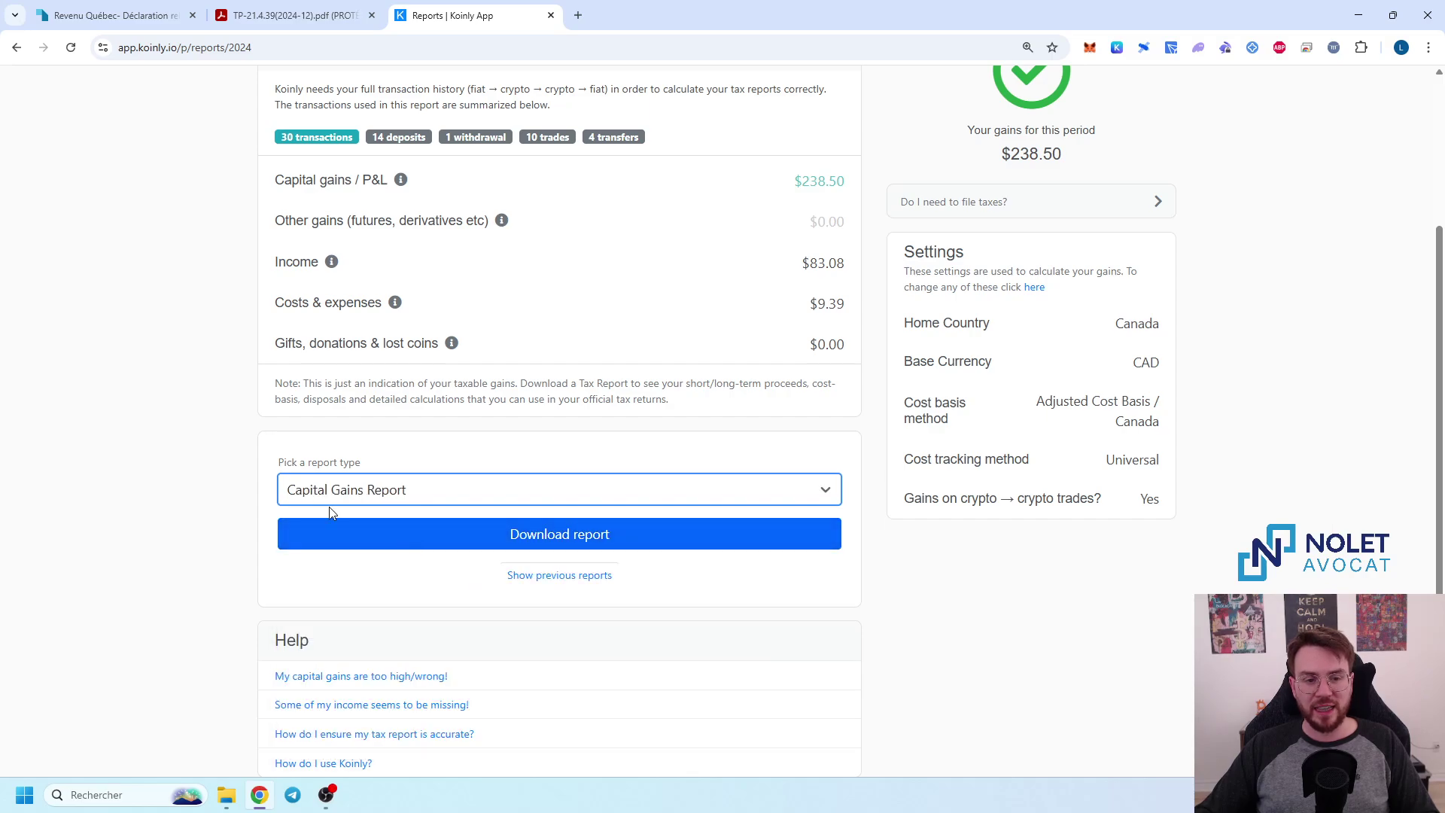
click(529, 500)
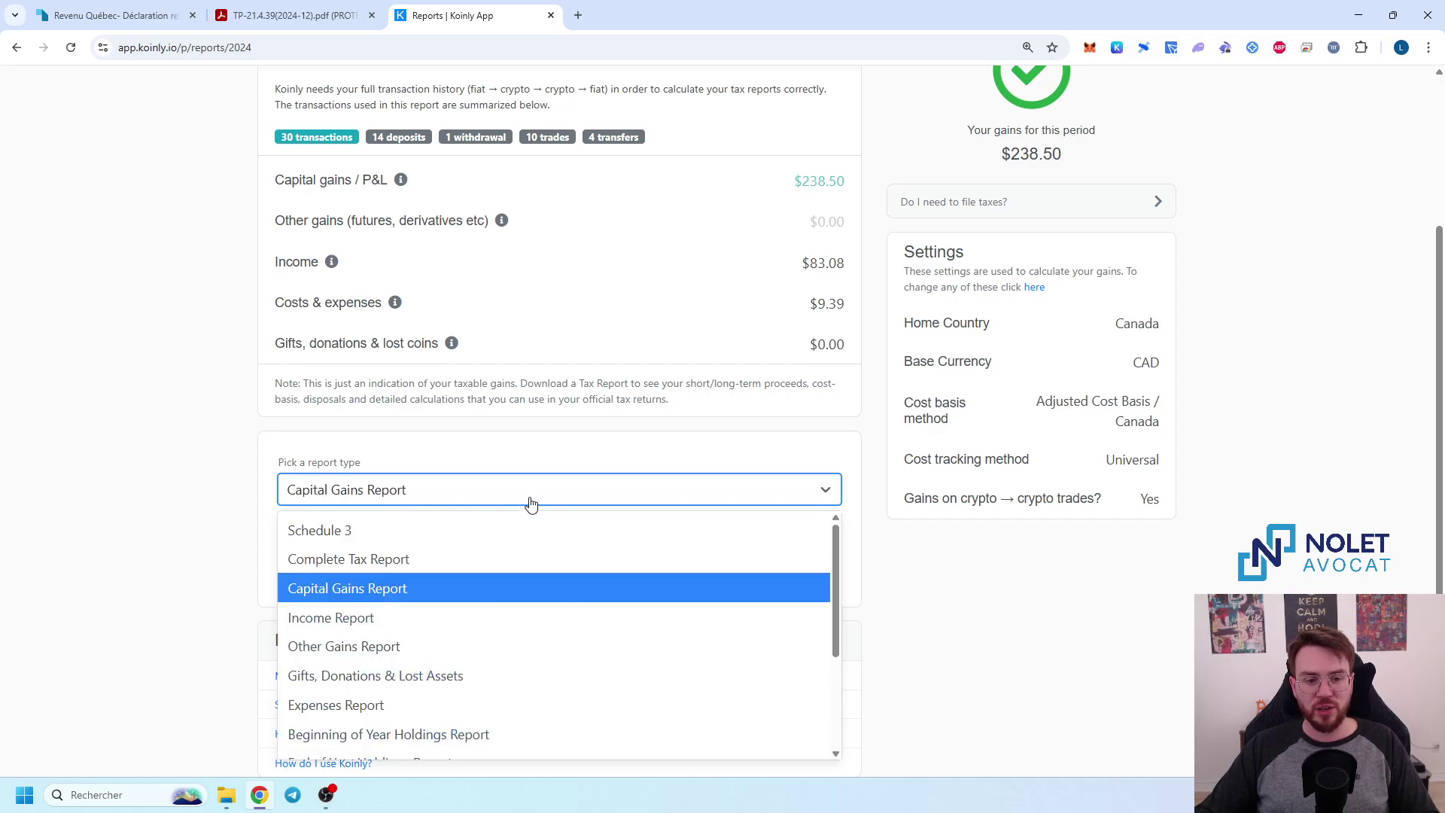
click(468, 616)
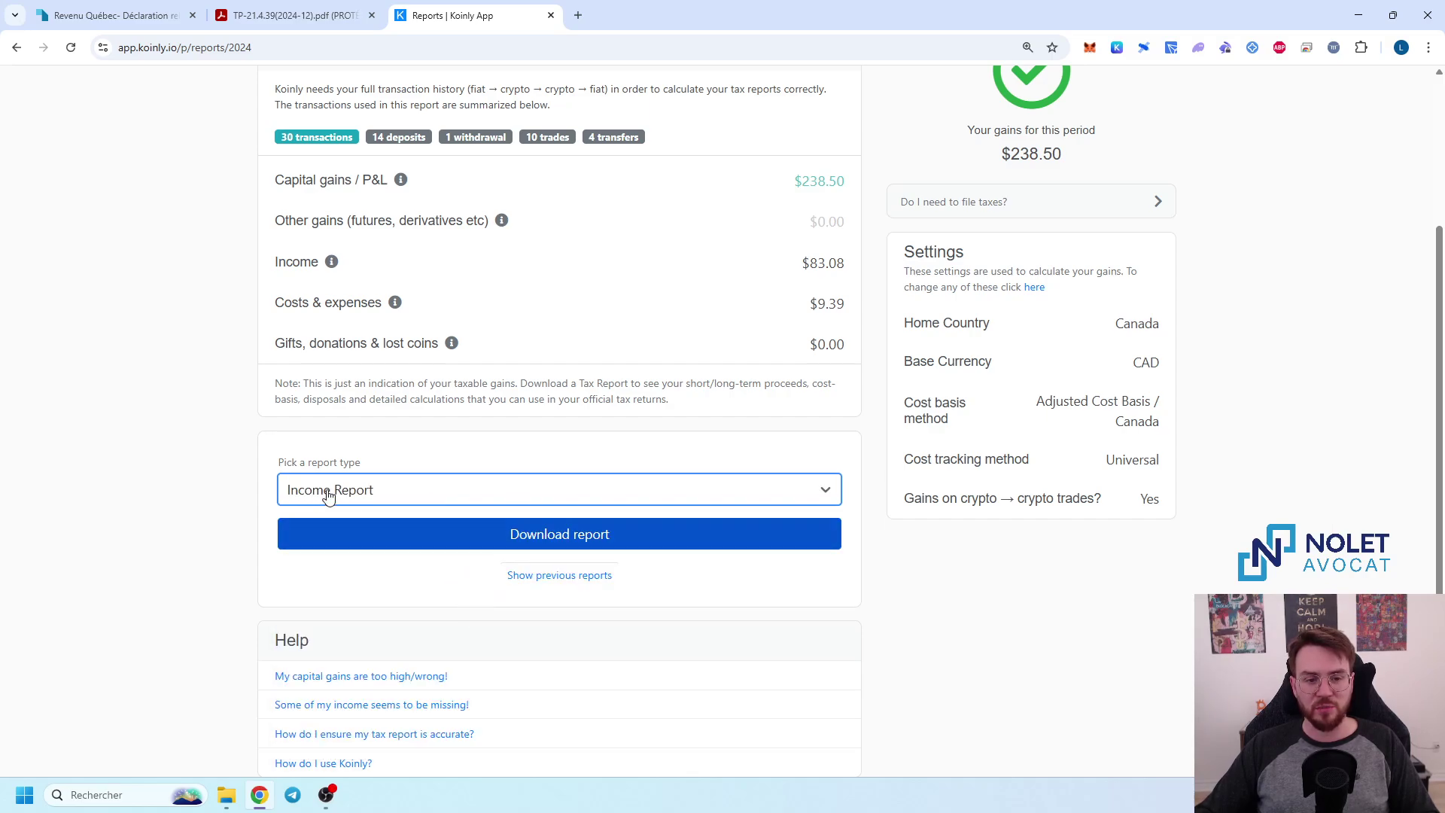
- Review the available report types and the list of previously generated reports, leaving both without choosing anything
click(412, 489)
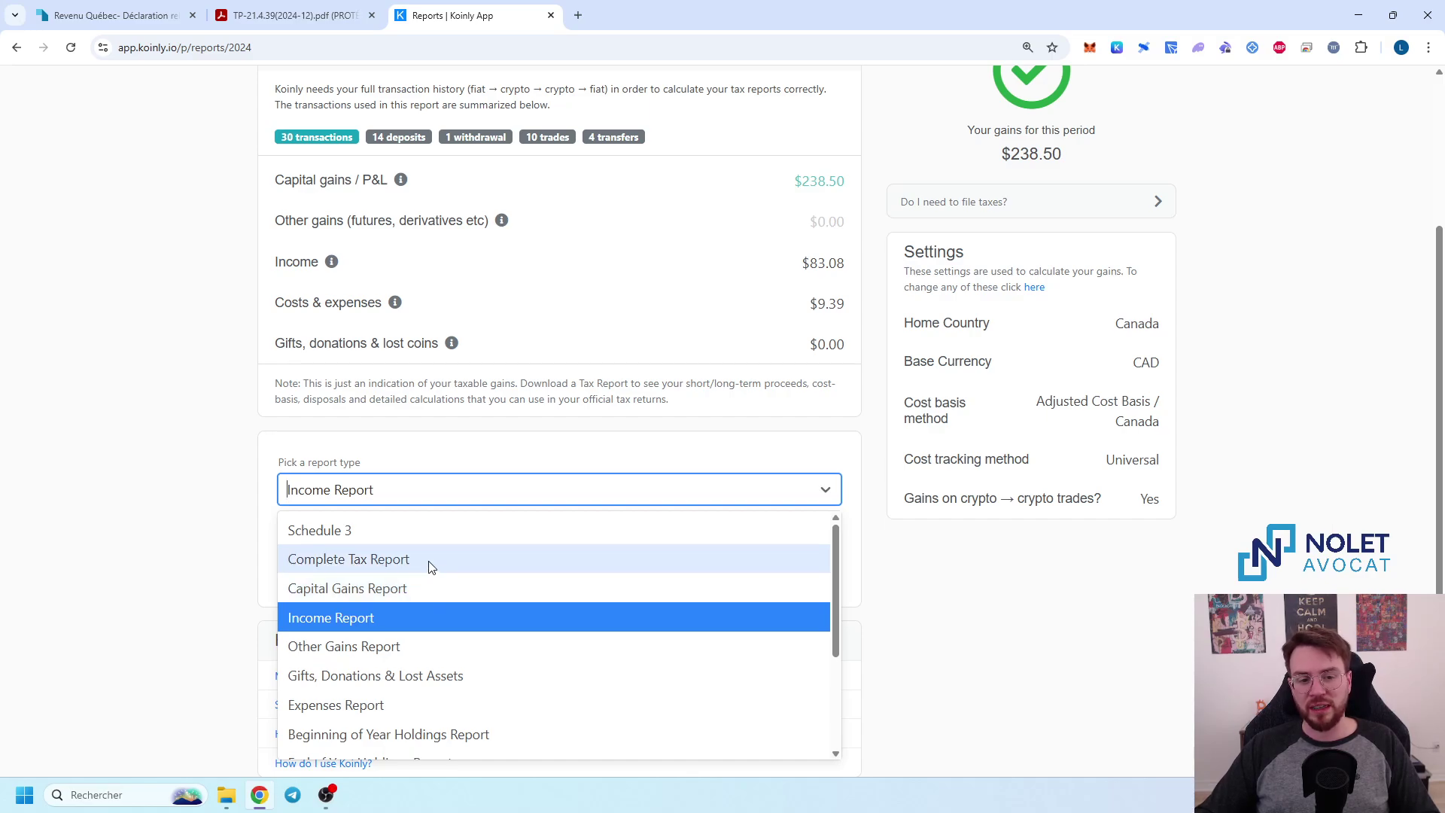
click(193, 472)
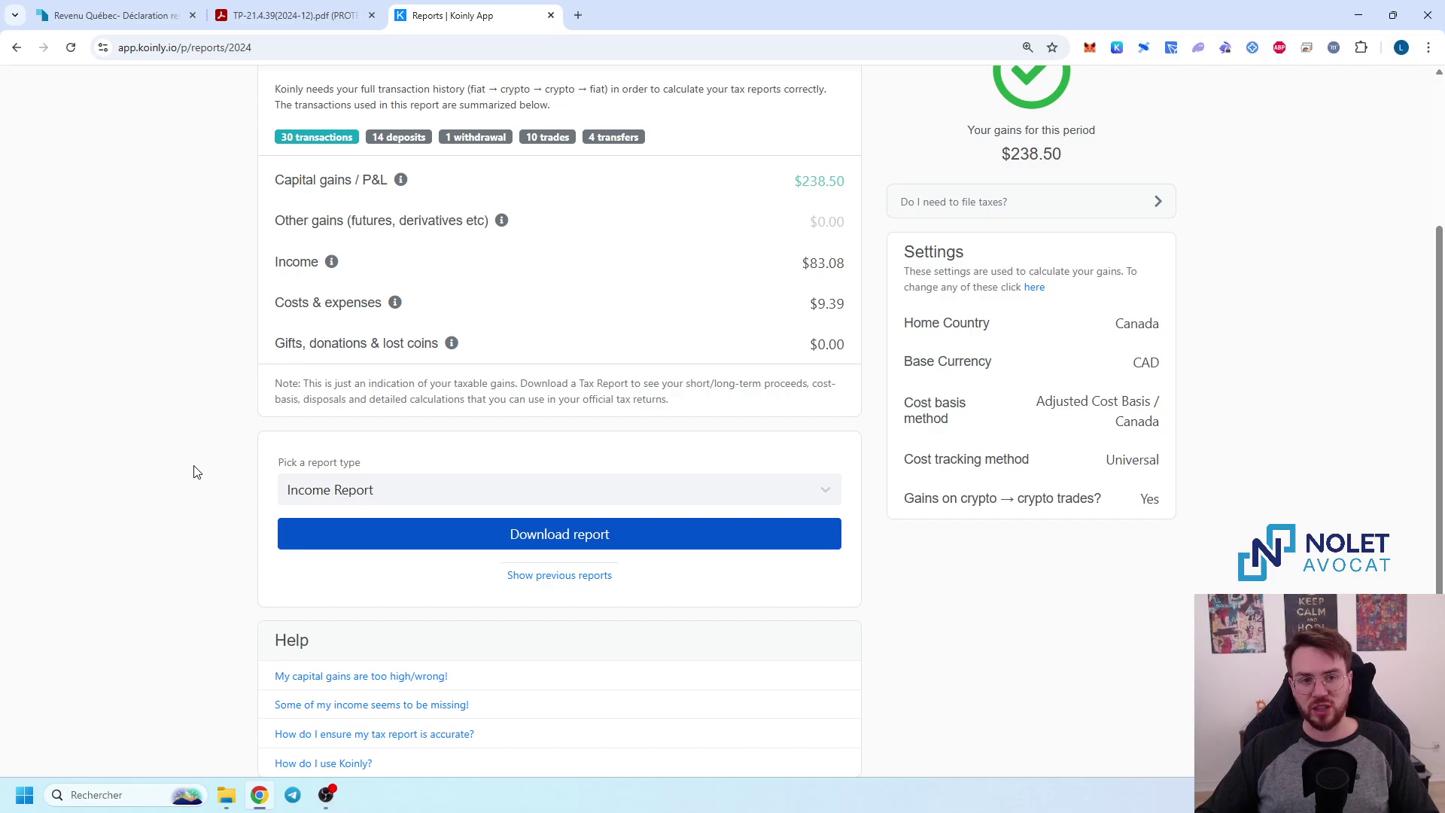
click(588, 591)
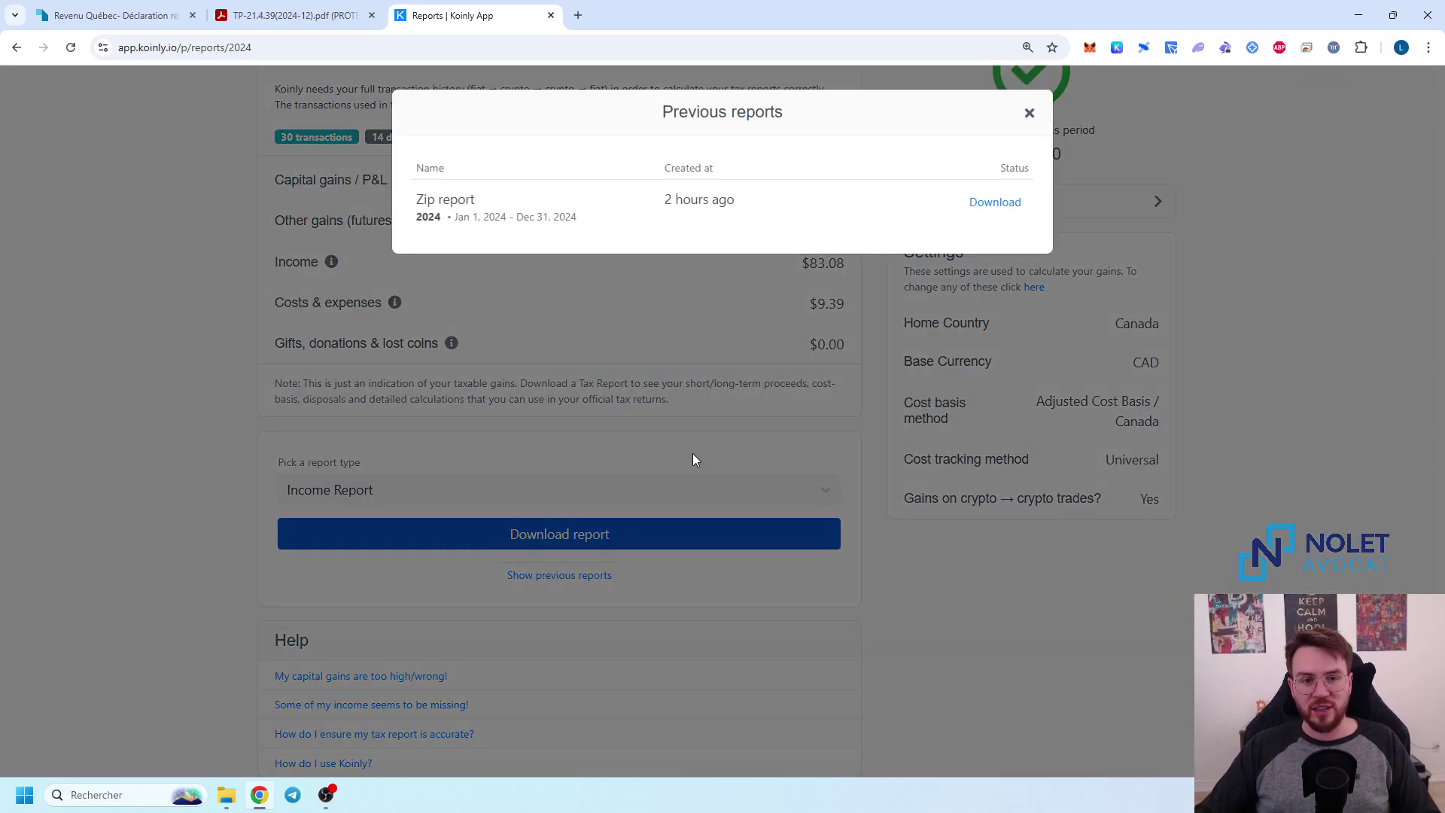
click(1030, 113)
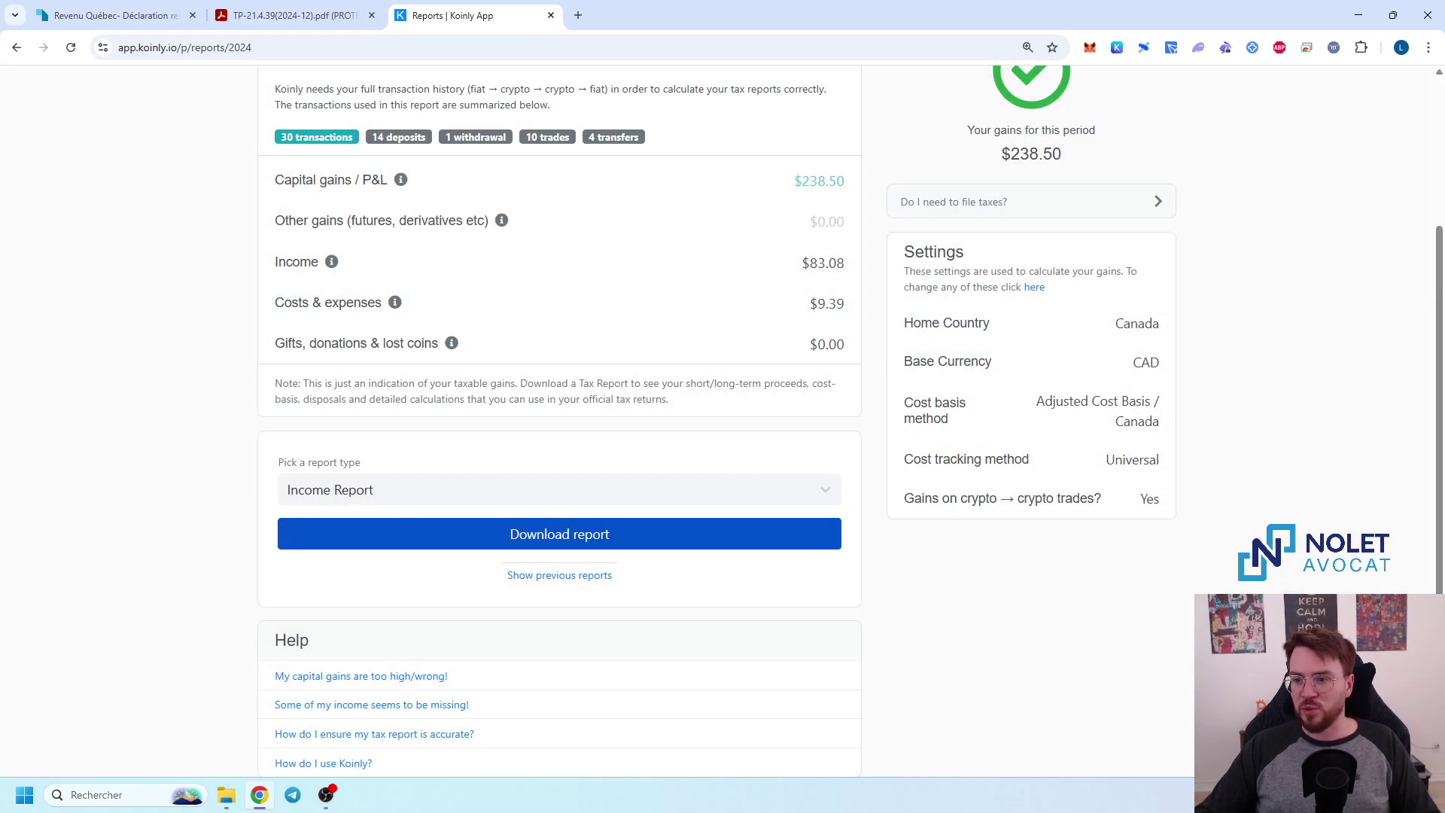
- Open the previously saved 2024 complete tax report PDF and examine its capital gains summary
key(super+e)
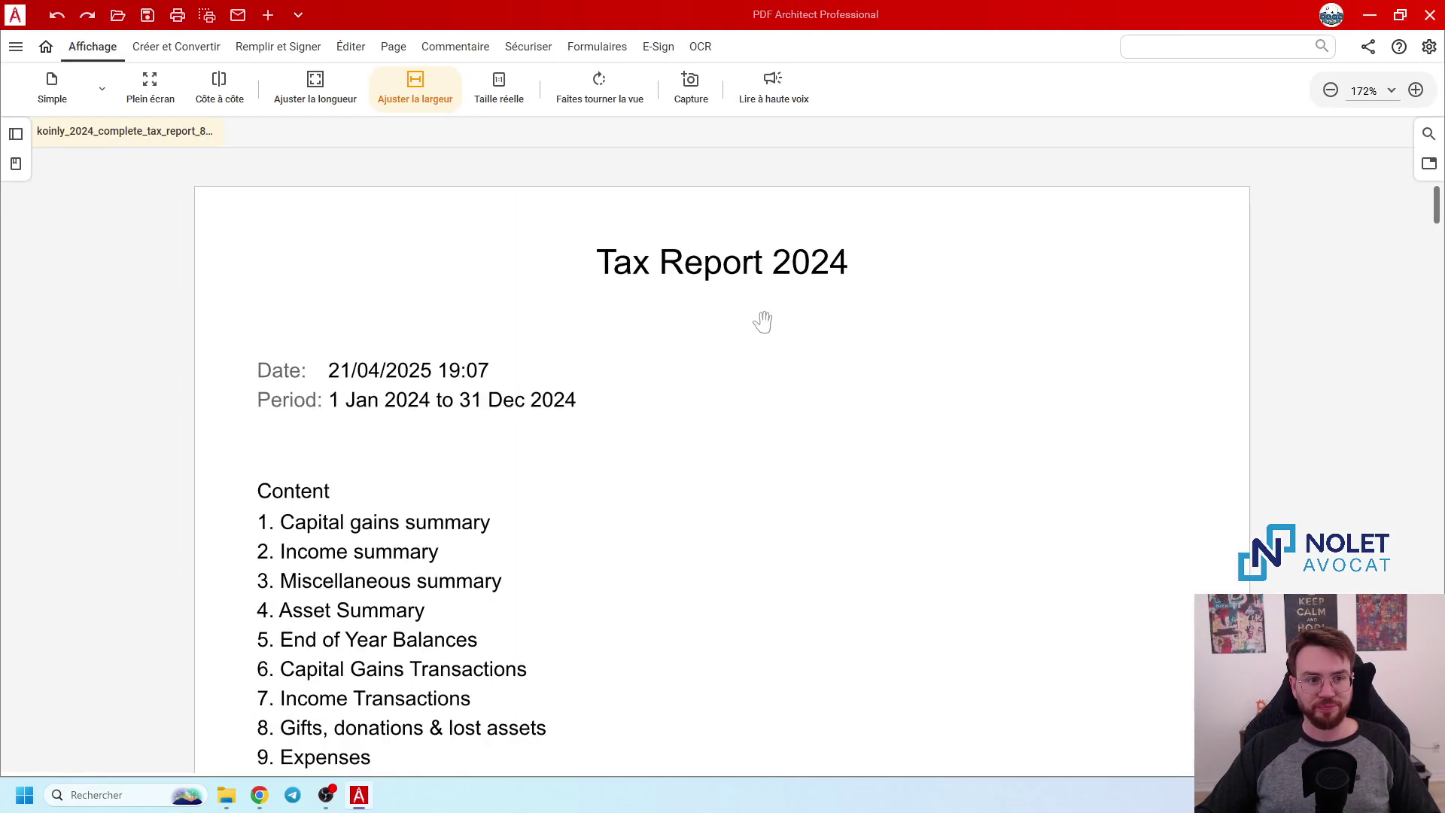
scroll(764, 322, down, 10)
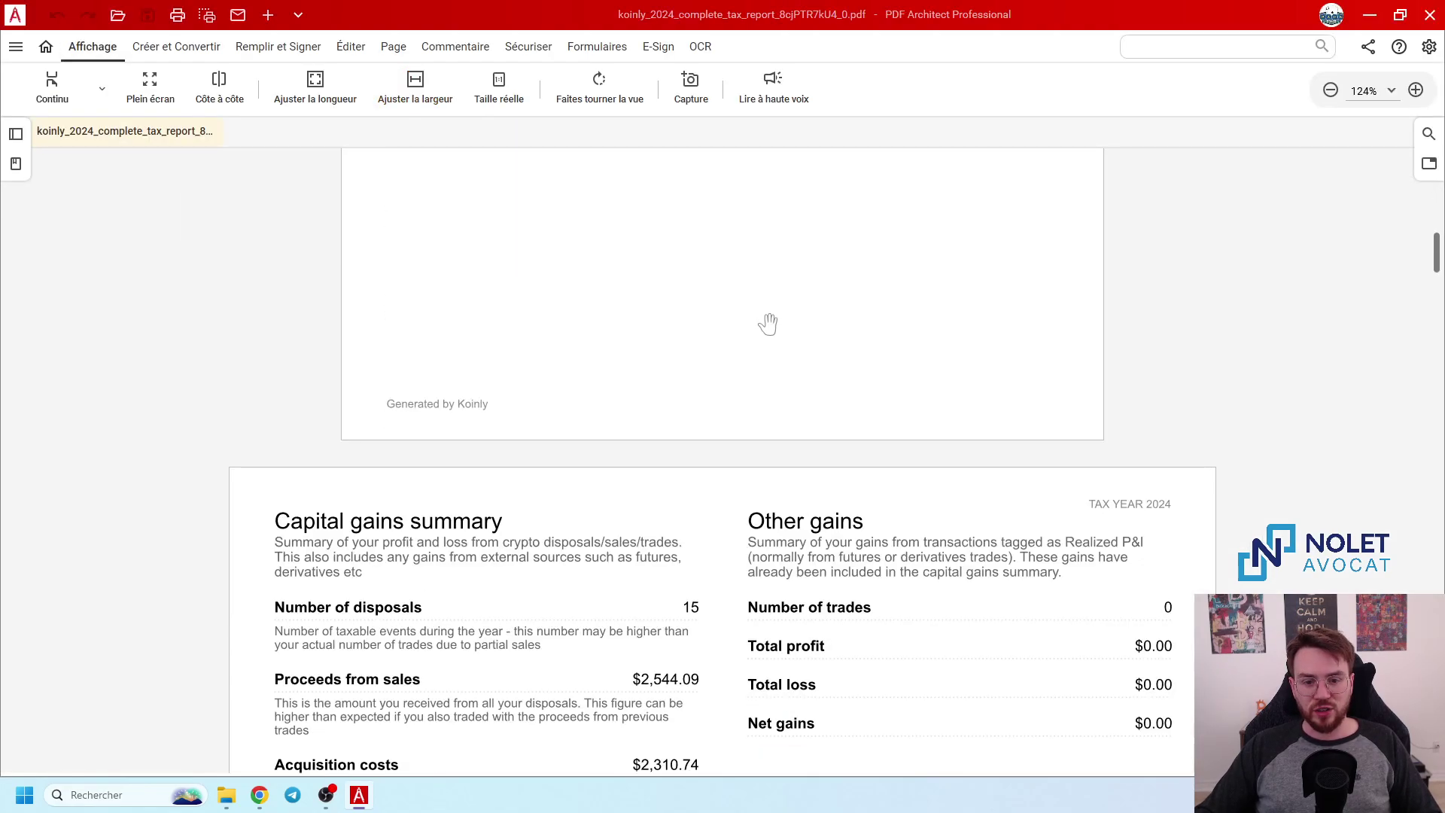
scroll(756, 330, down, 1)
scroll(707, 369, down, 1)
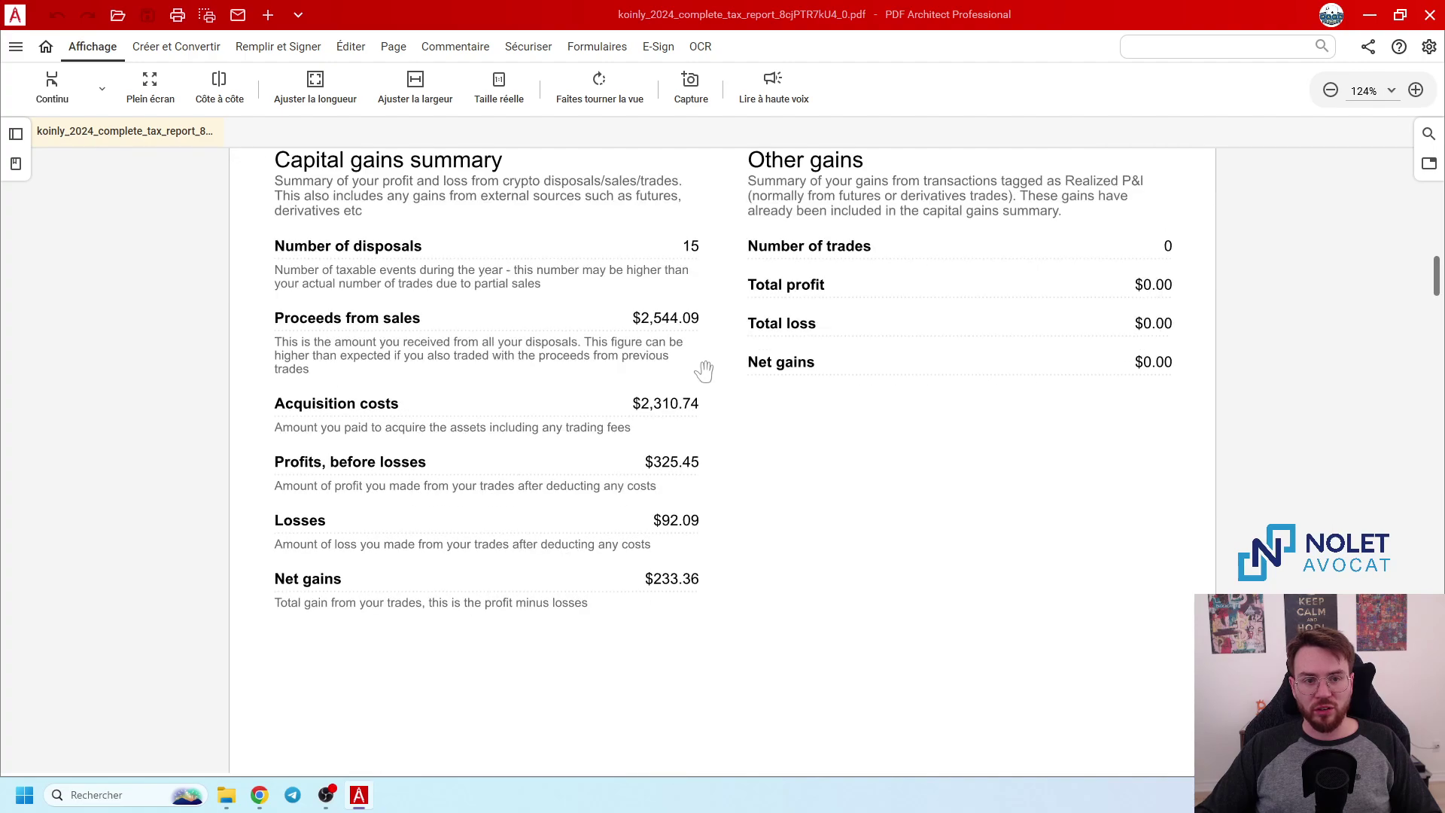
scroll(677, 372, up, 1)
scroll(573, 366, down, 1)
scroll(574, 366, up, 1)
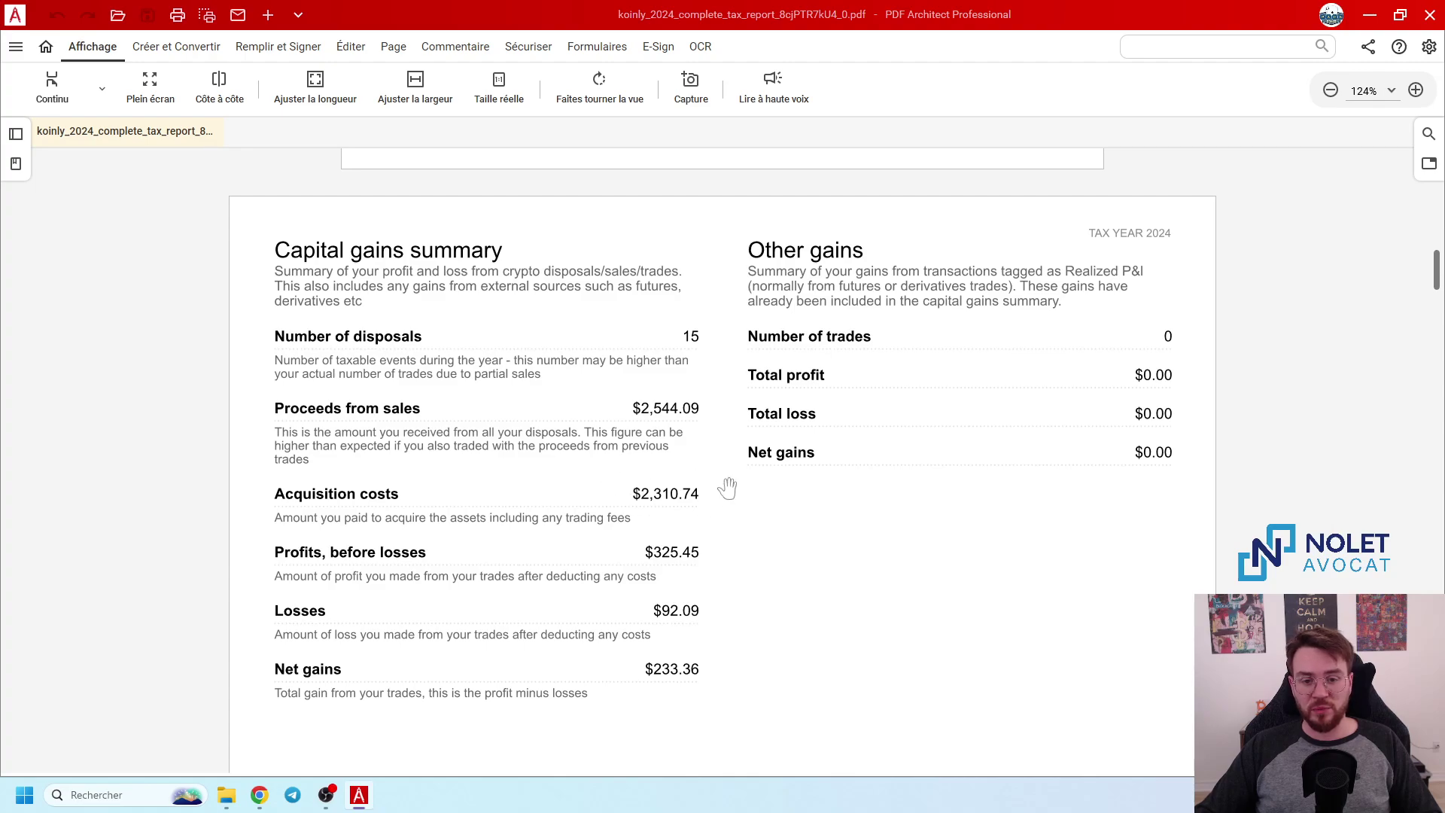
scroll(611, 466, down, 1)
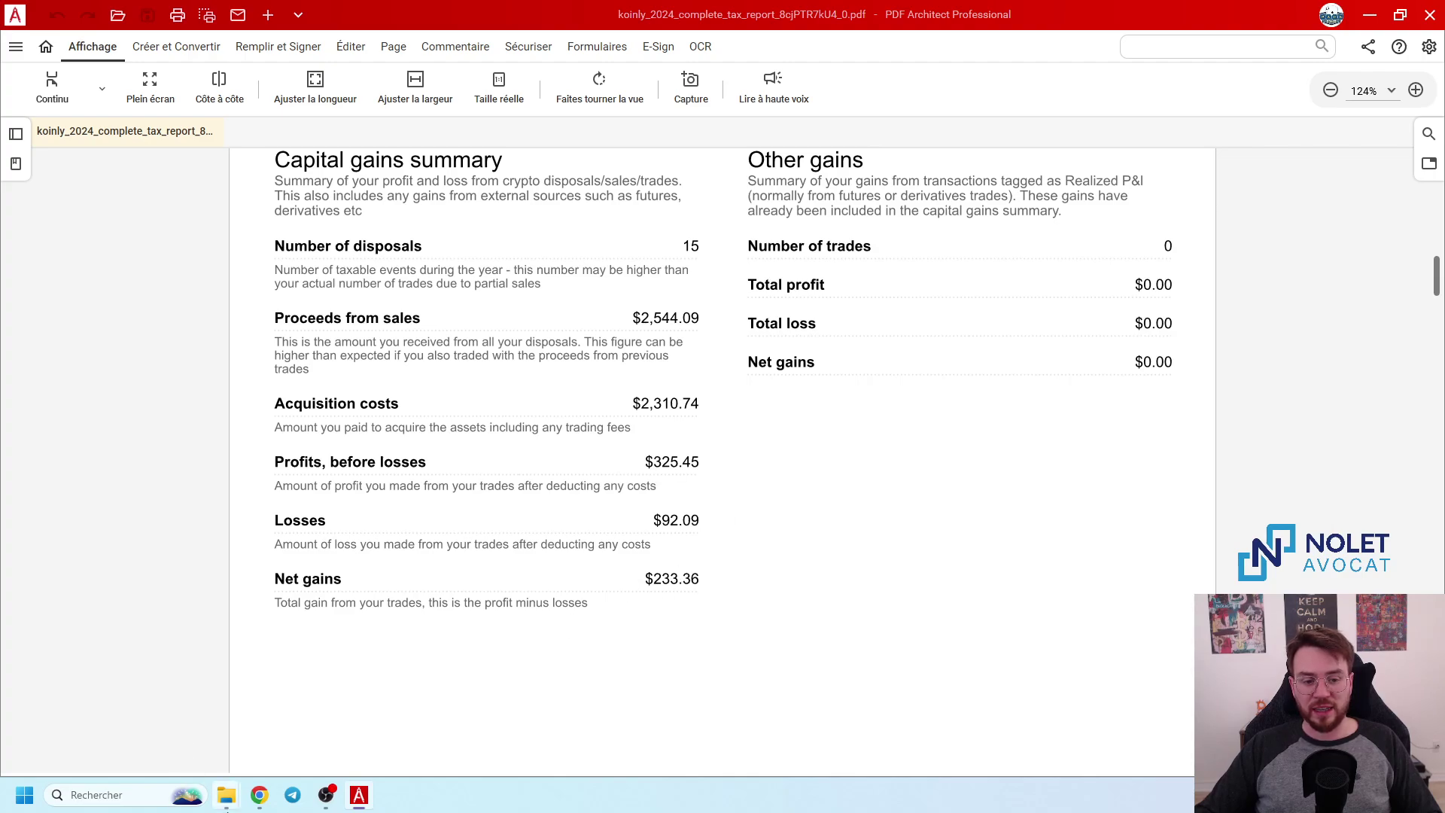
- Compare the saved PDF's net gains with Koinly's 2024 capital gains, and close the PDF and its viewer
click(259, 795)
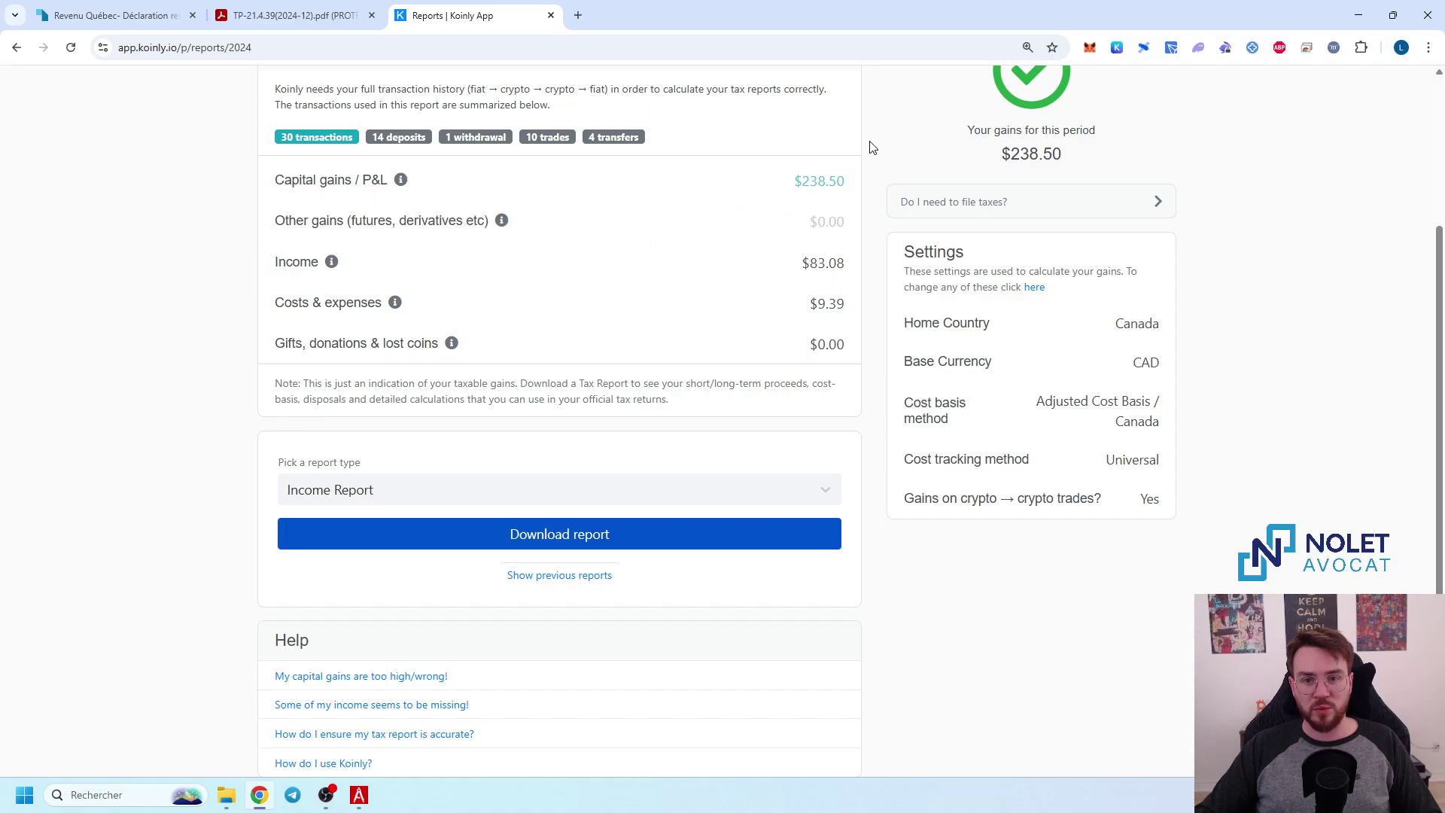
click(359, 796)
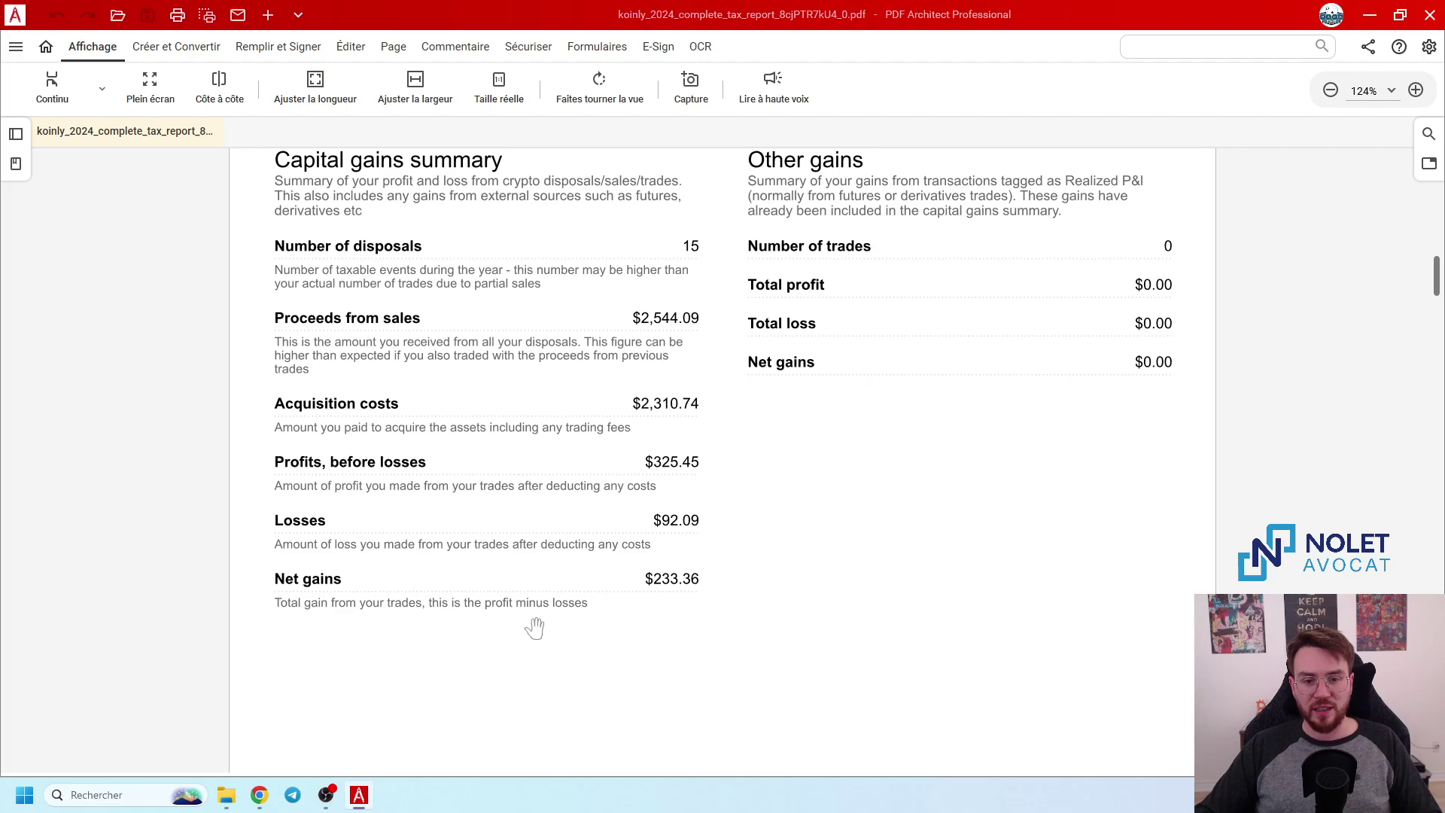
click(209, 134)
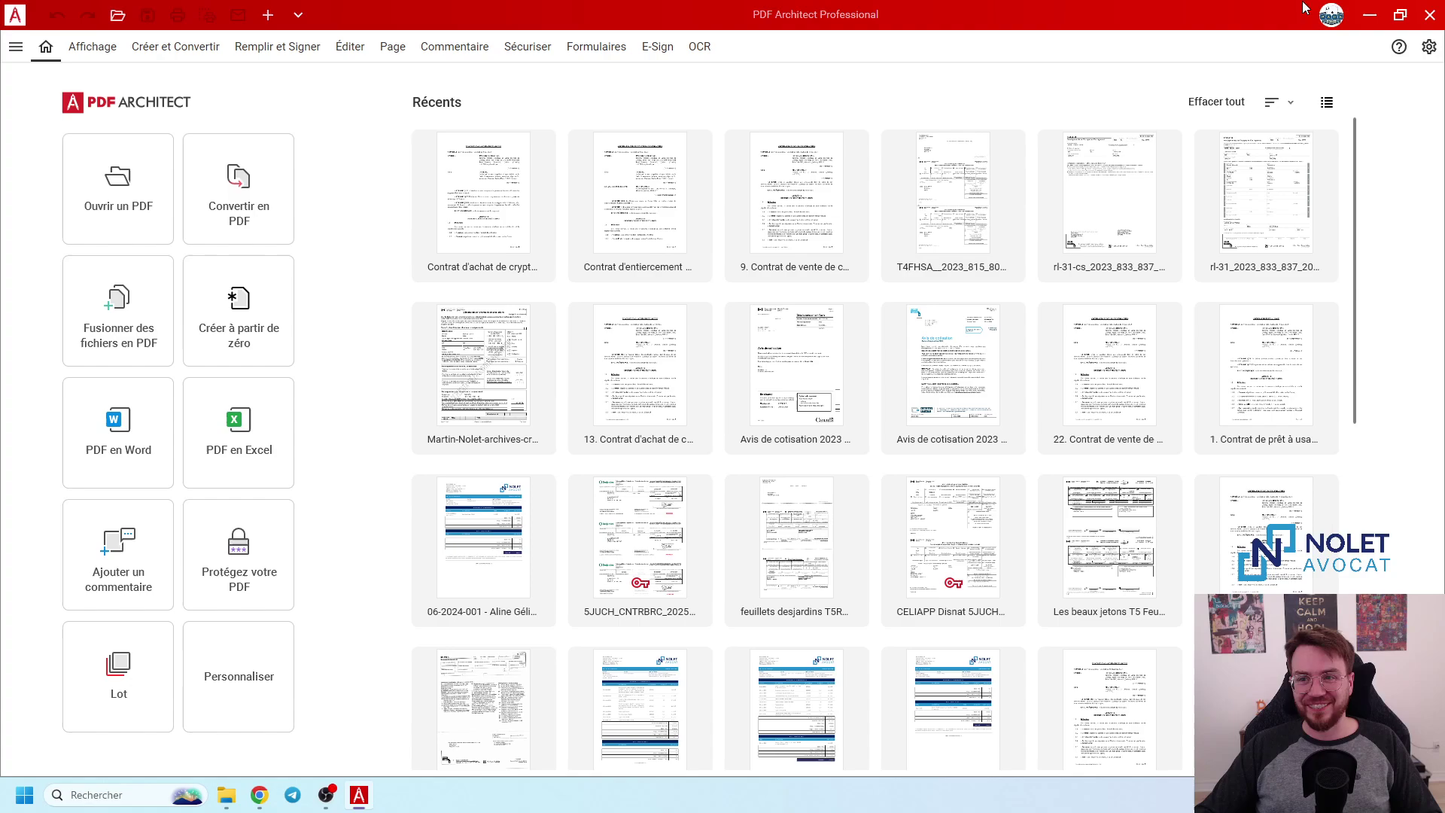
click(1429, 15)
- Download the 2024 Complete Tax Report from Koinly
click(411, 503)
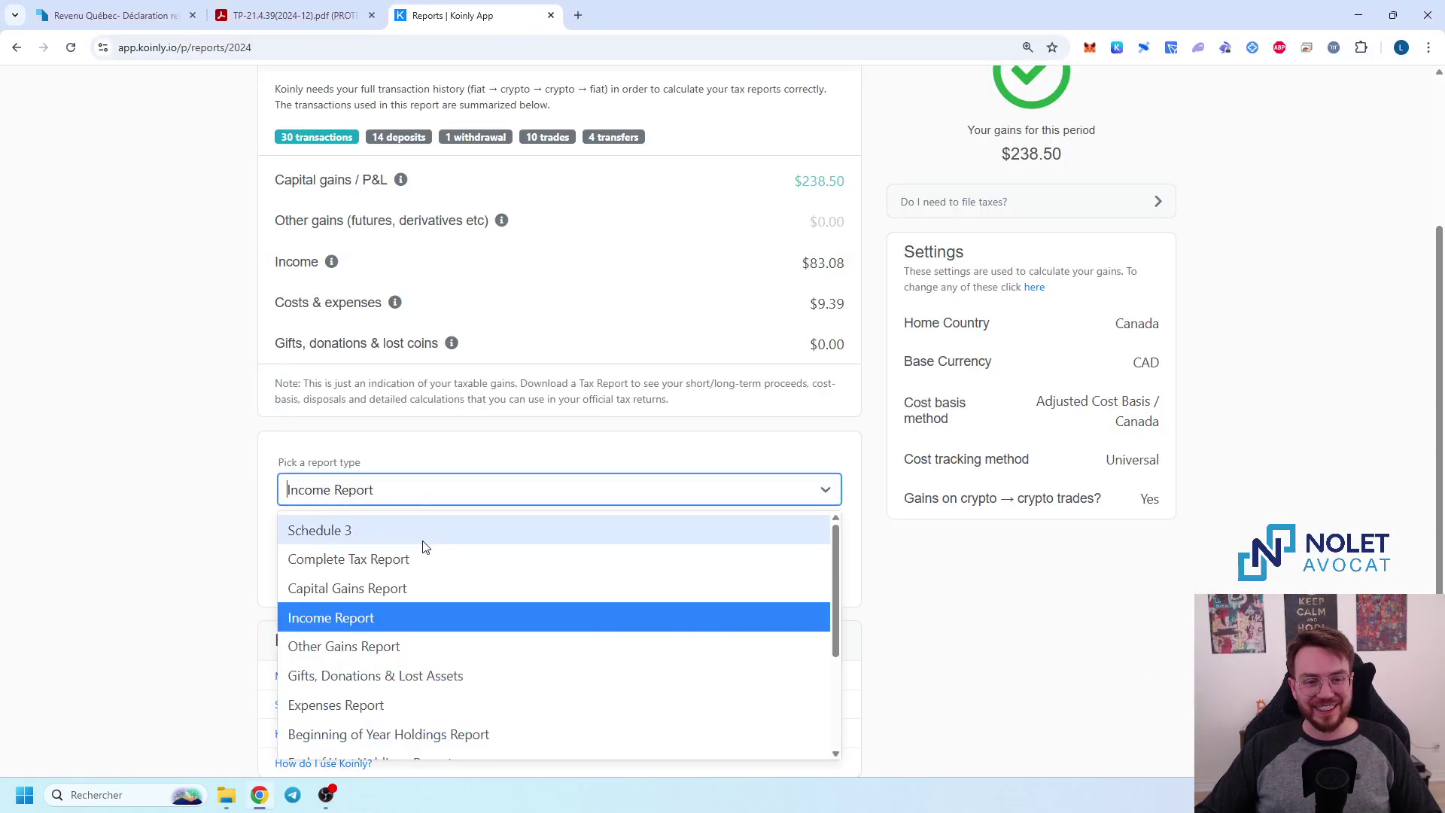
click(419, 555)
click(638, 544)
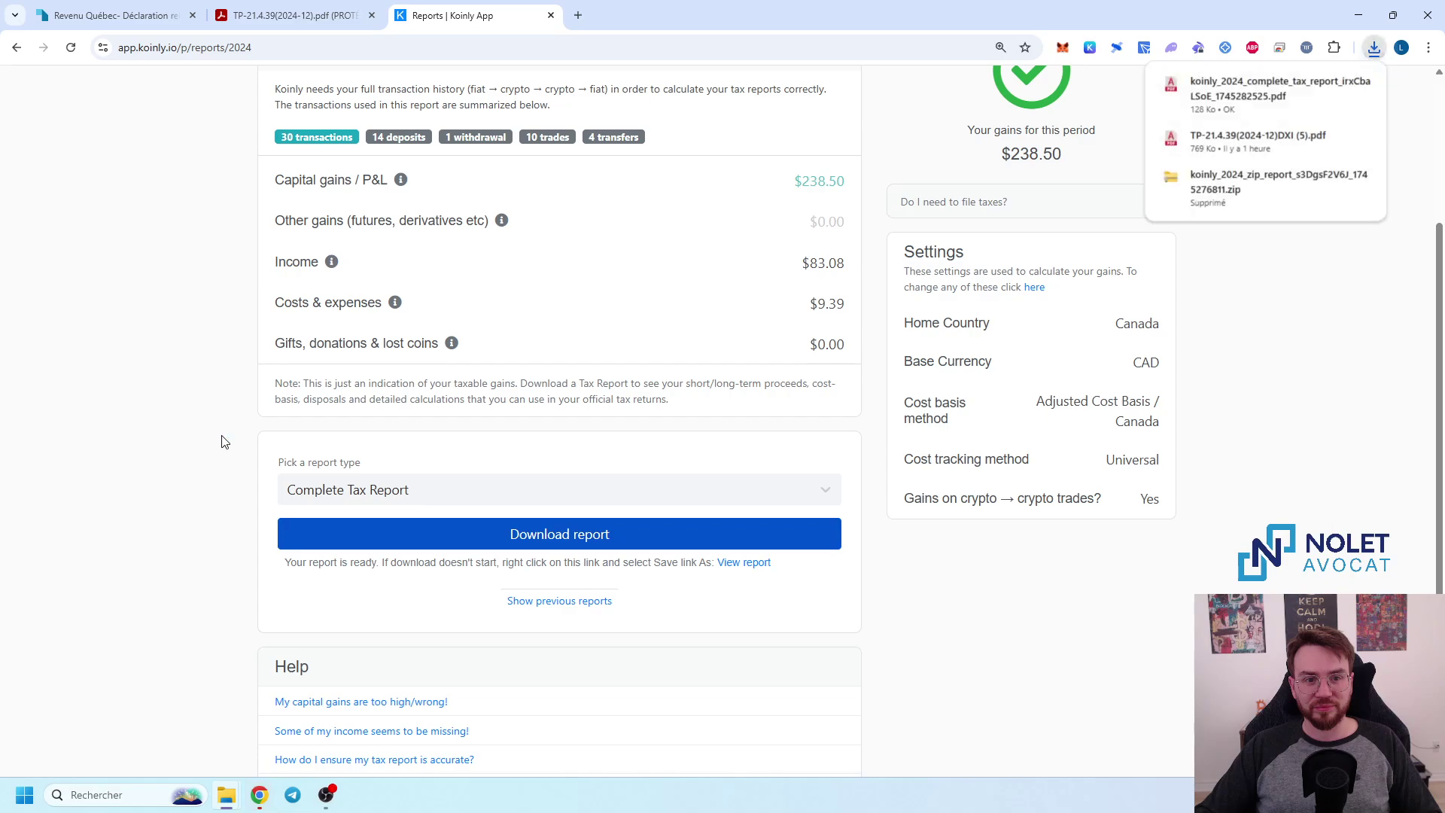
- Open the newly downloaded complete tax report full-screen and compare its net gains with Koinly's 2024 capital gains
click(1270, 90)
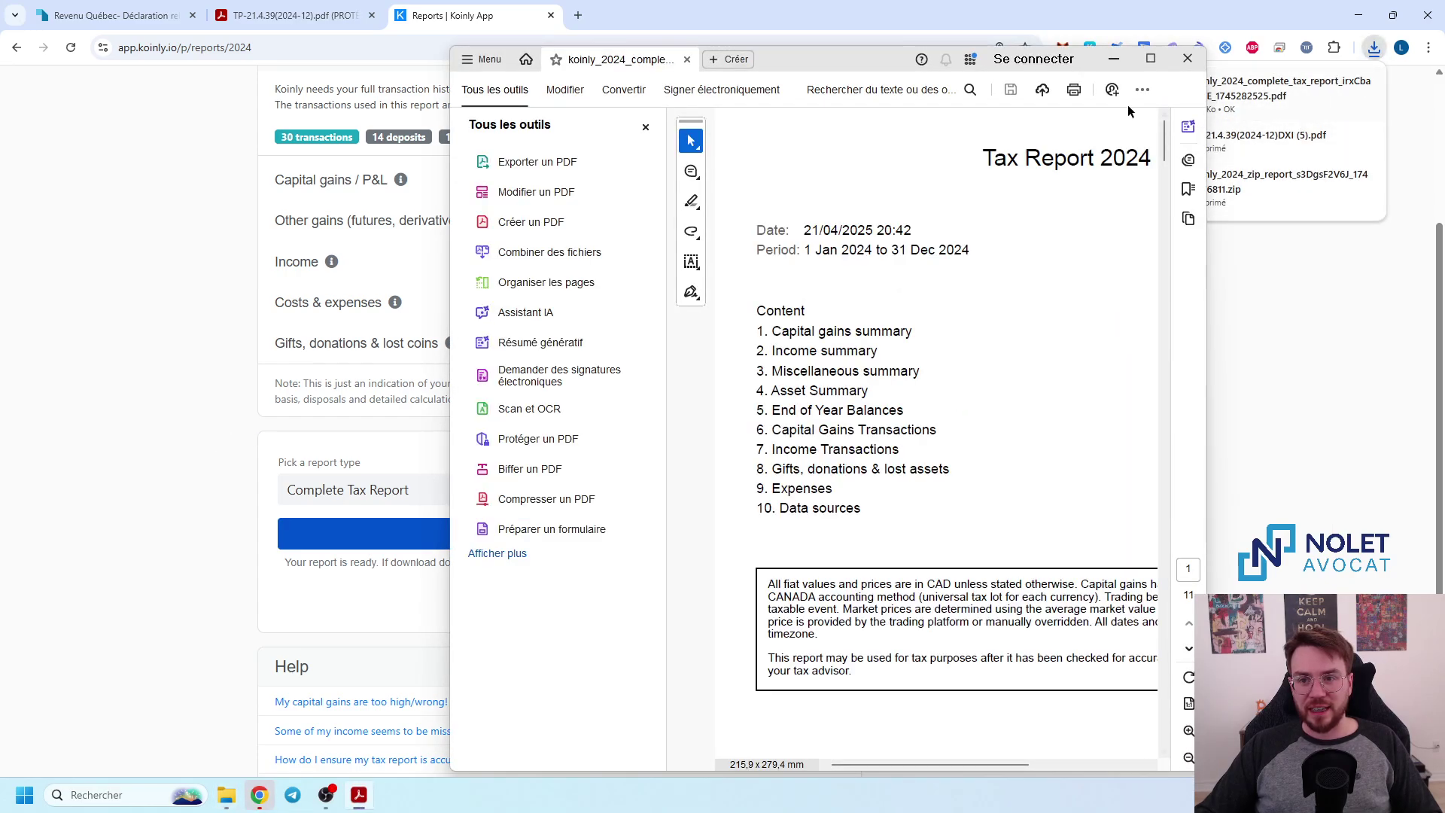
mouse_move(1149, 63)
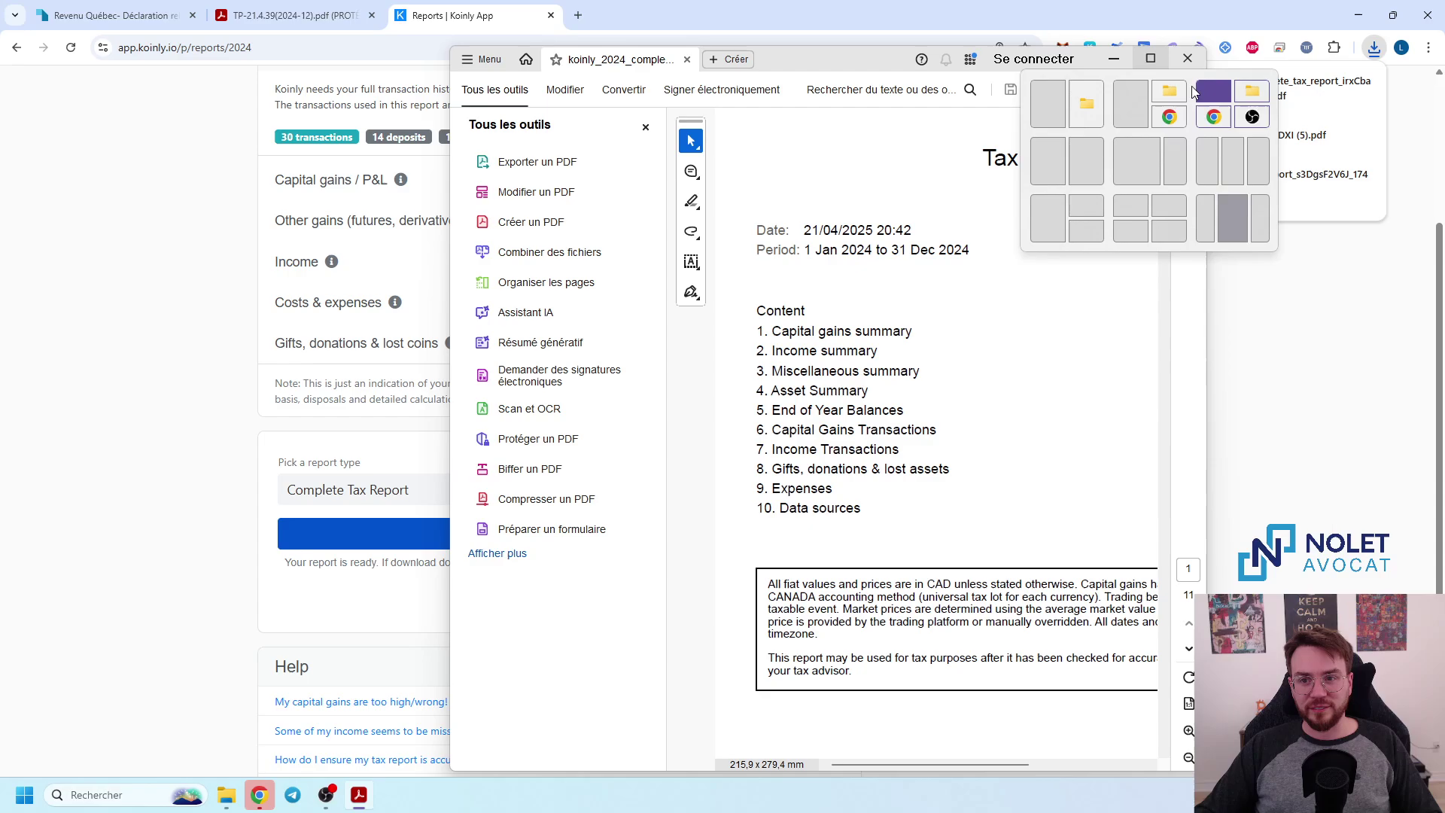
click(1150, 58)
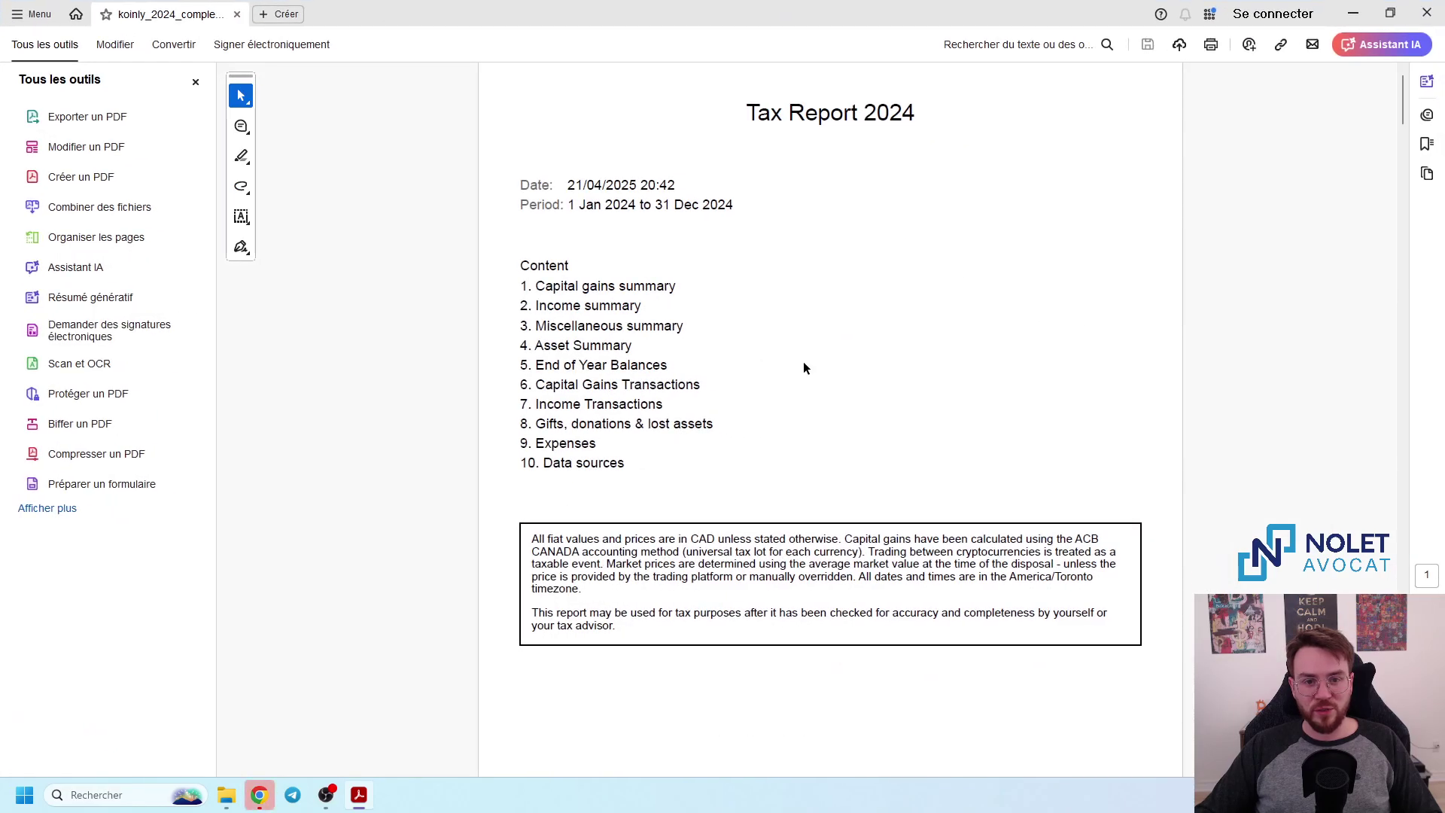
scroll(803, 362, down, 10)
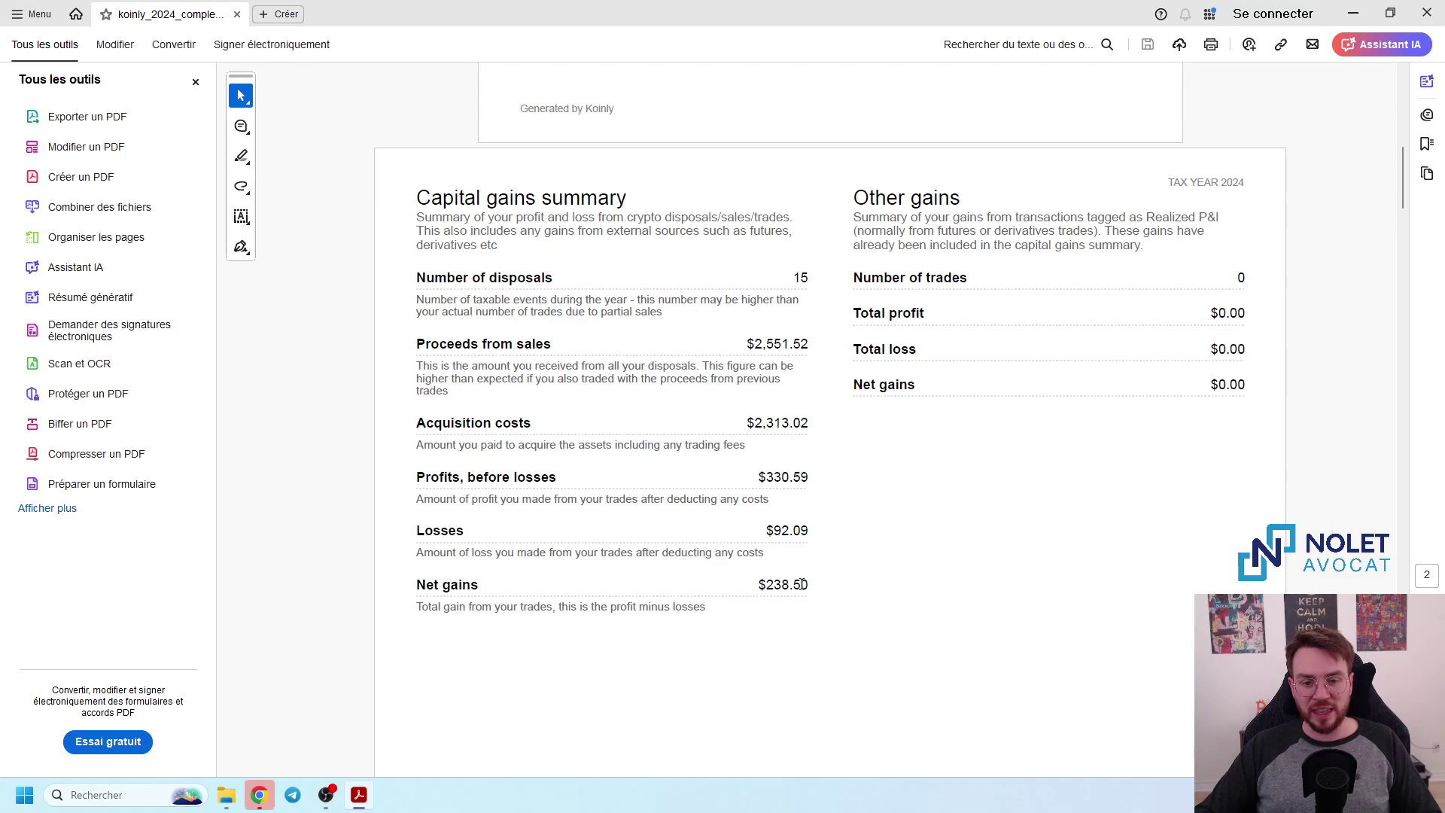
click(259, 795)
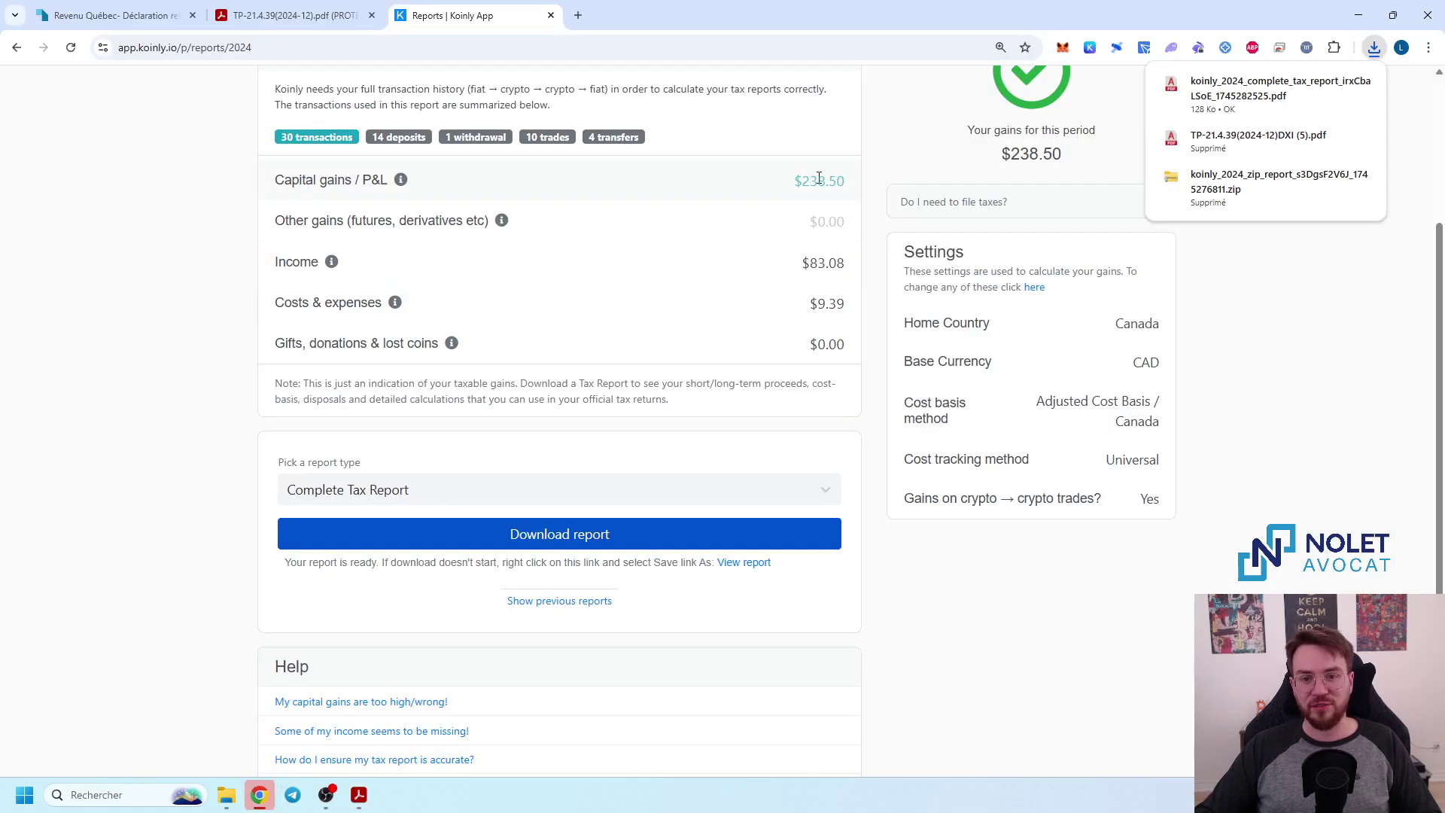
click(1332, 351)
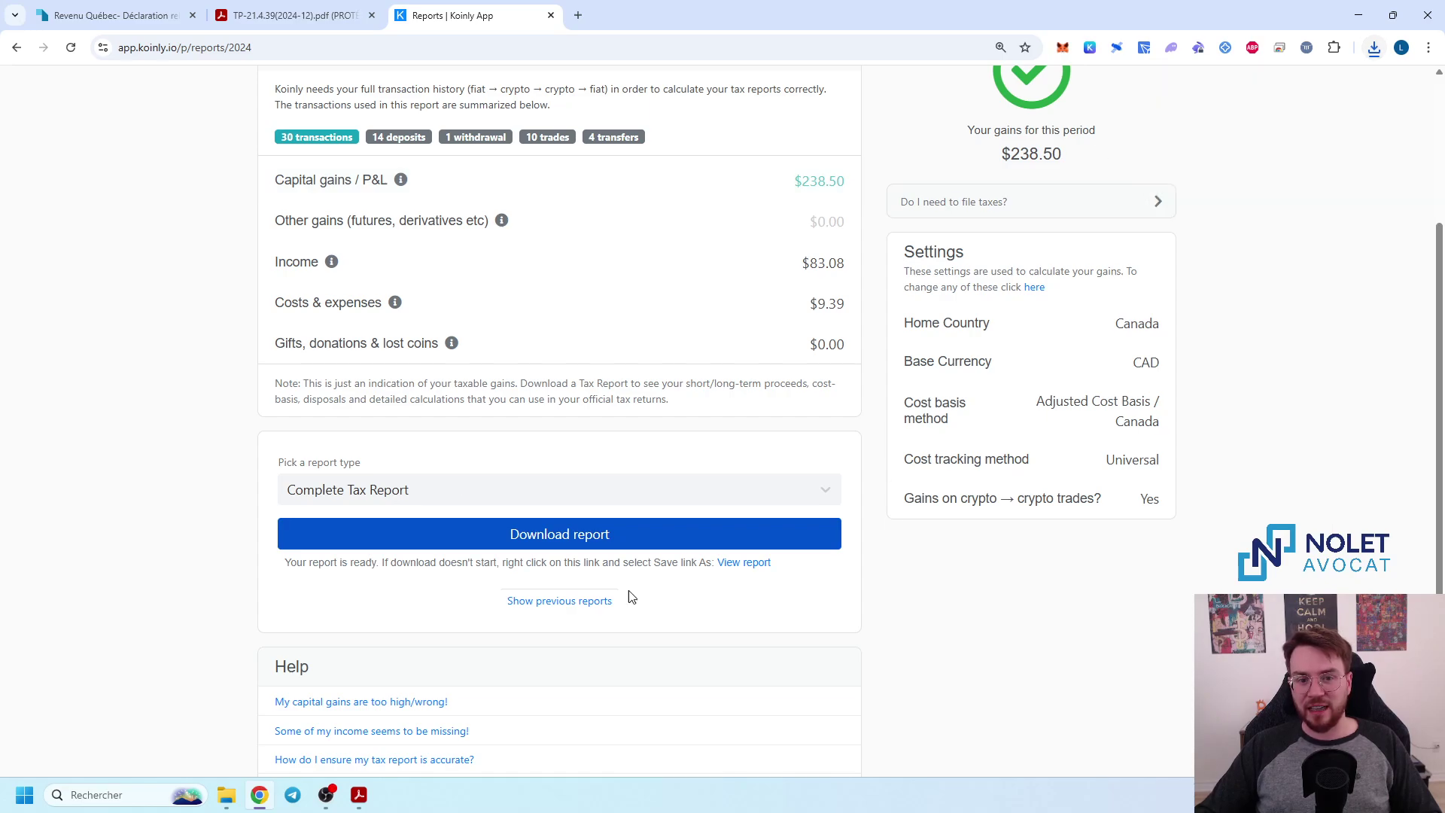
- Download the 2024 Capital Gains Report from Koinly
click(443, 491)
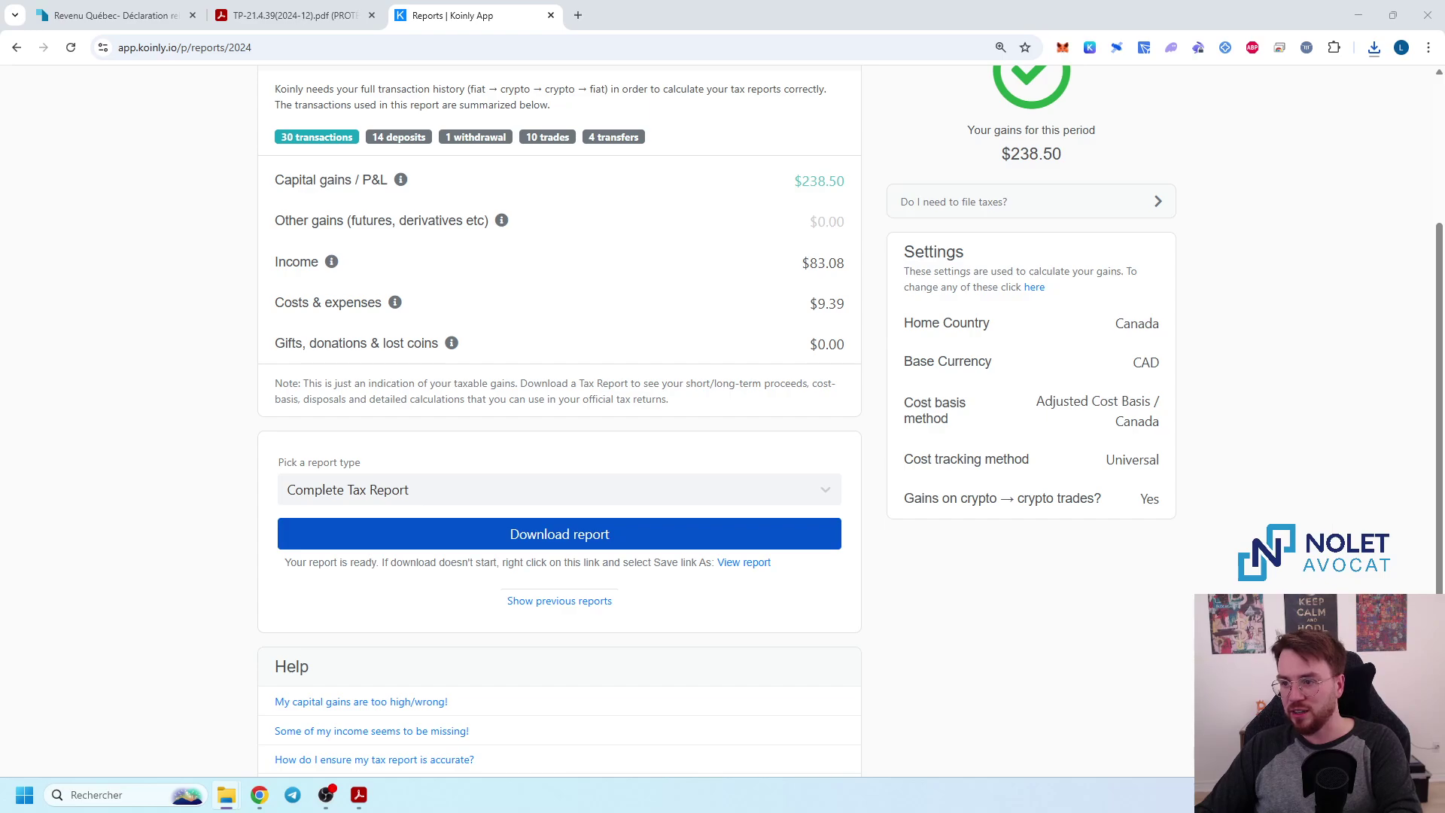
click(489, 492)
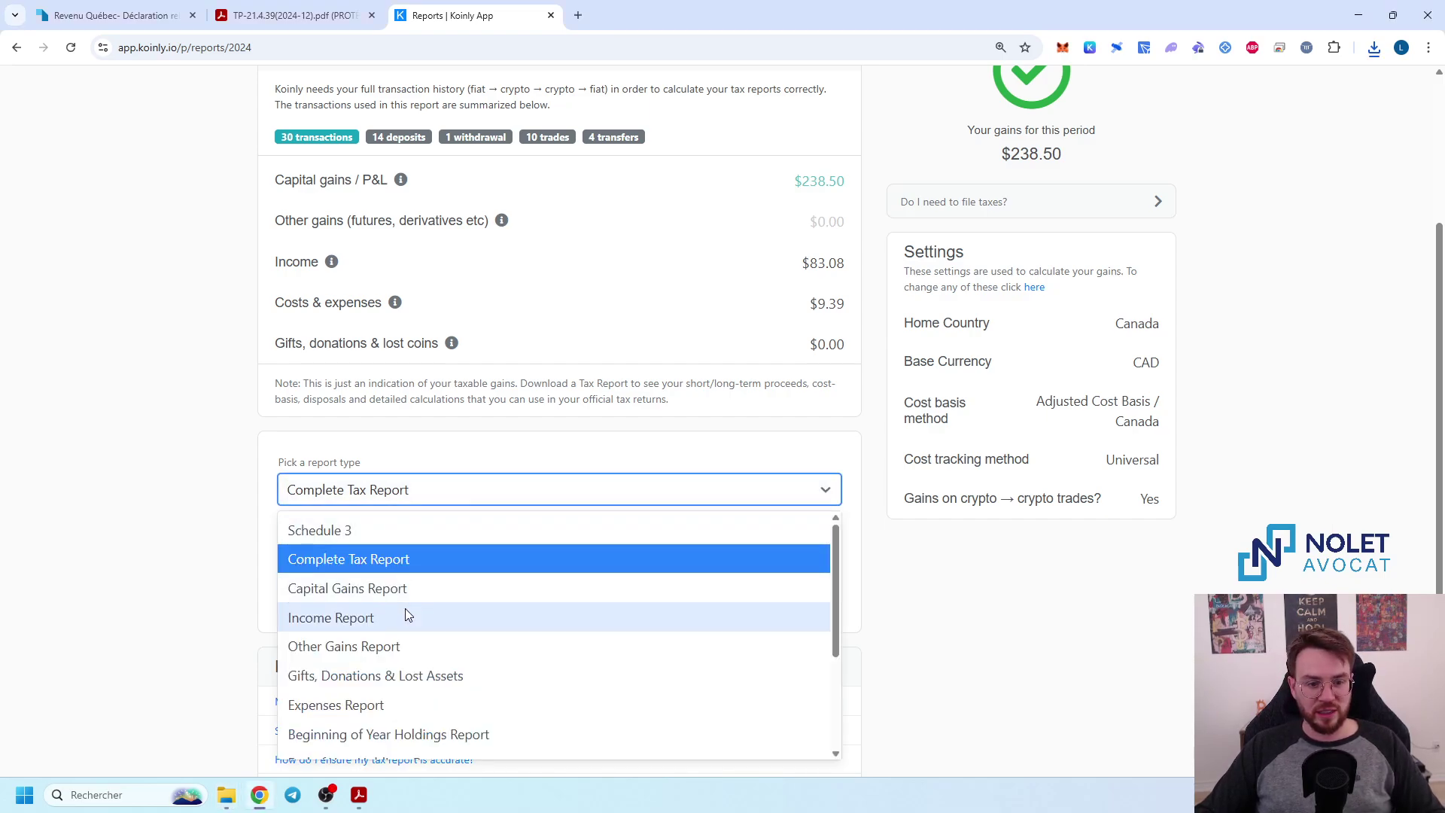
click(406, 588)
click(501, 533)
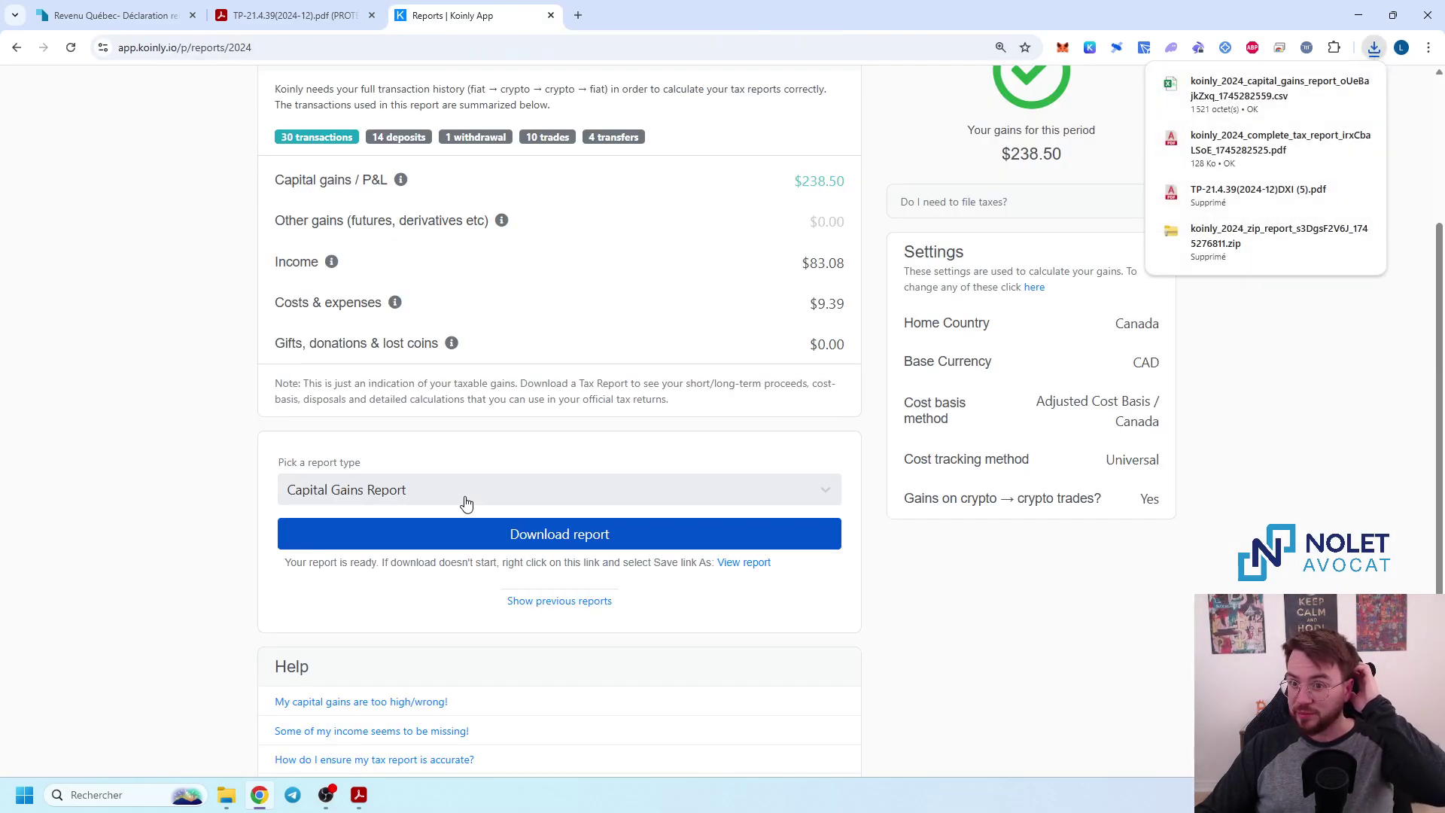
- Download the 2024 Income Report from Koinly
click(485, 482)
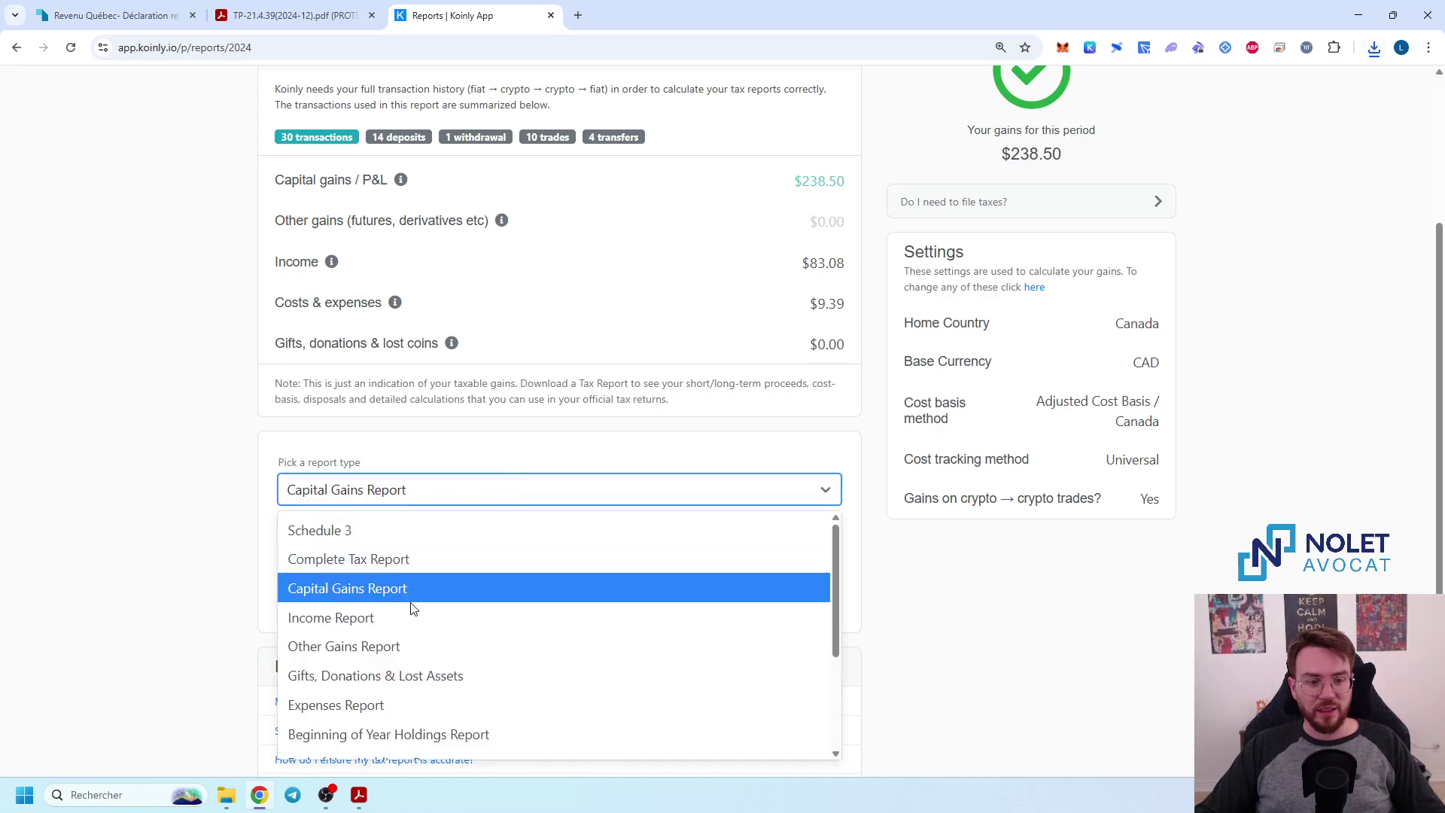
click(410, 617)
click(547, 535)
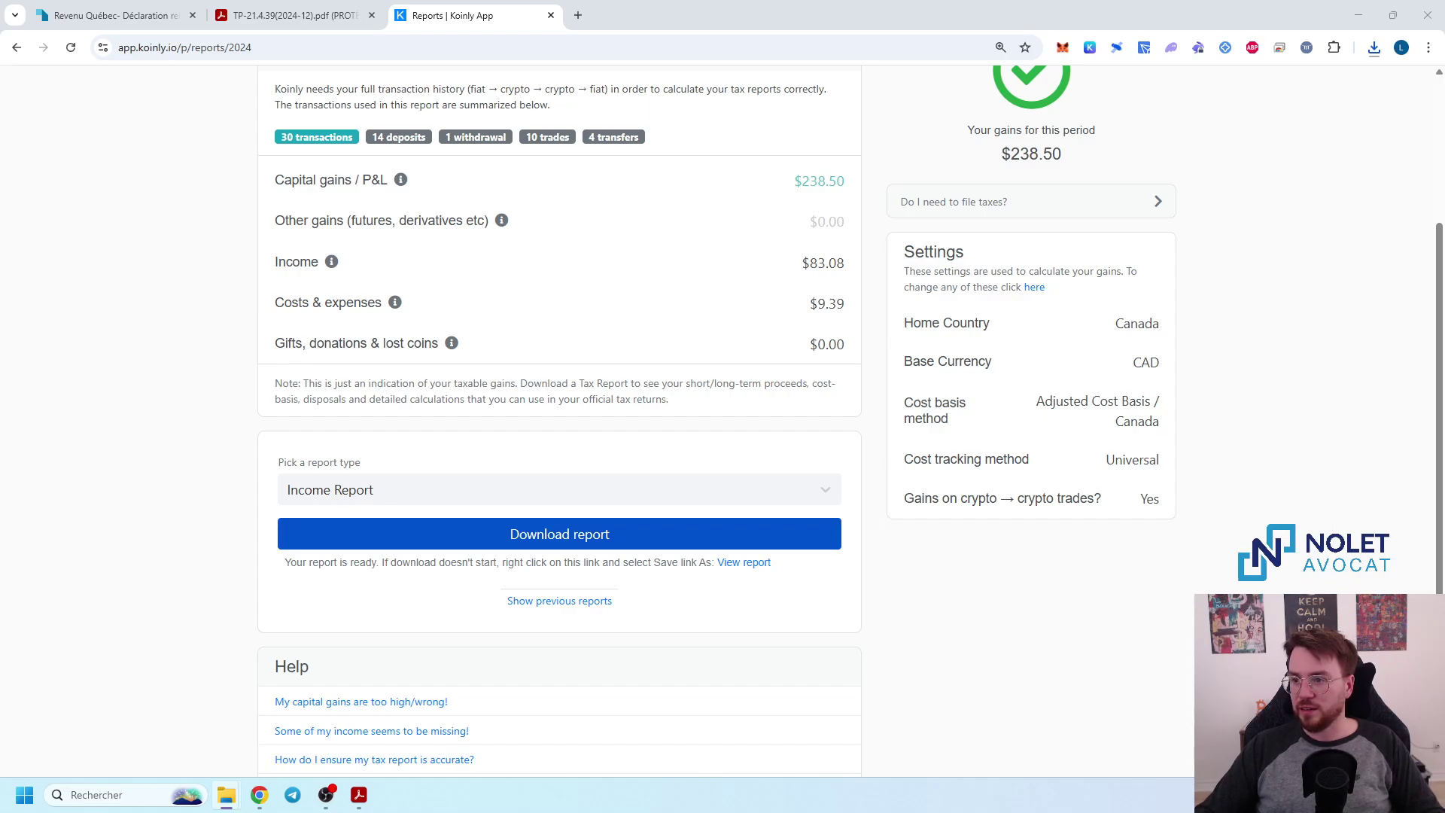
- Close the complete tax report PDF and exit Acrobat Reader
click(358, 803)
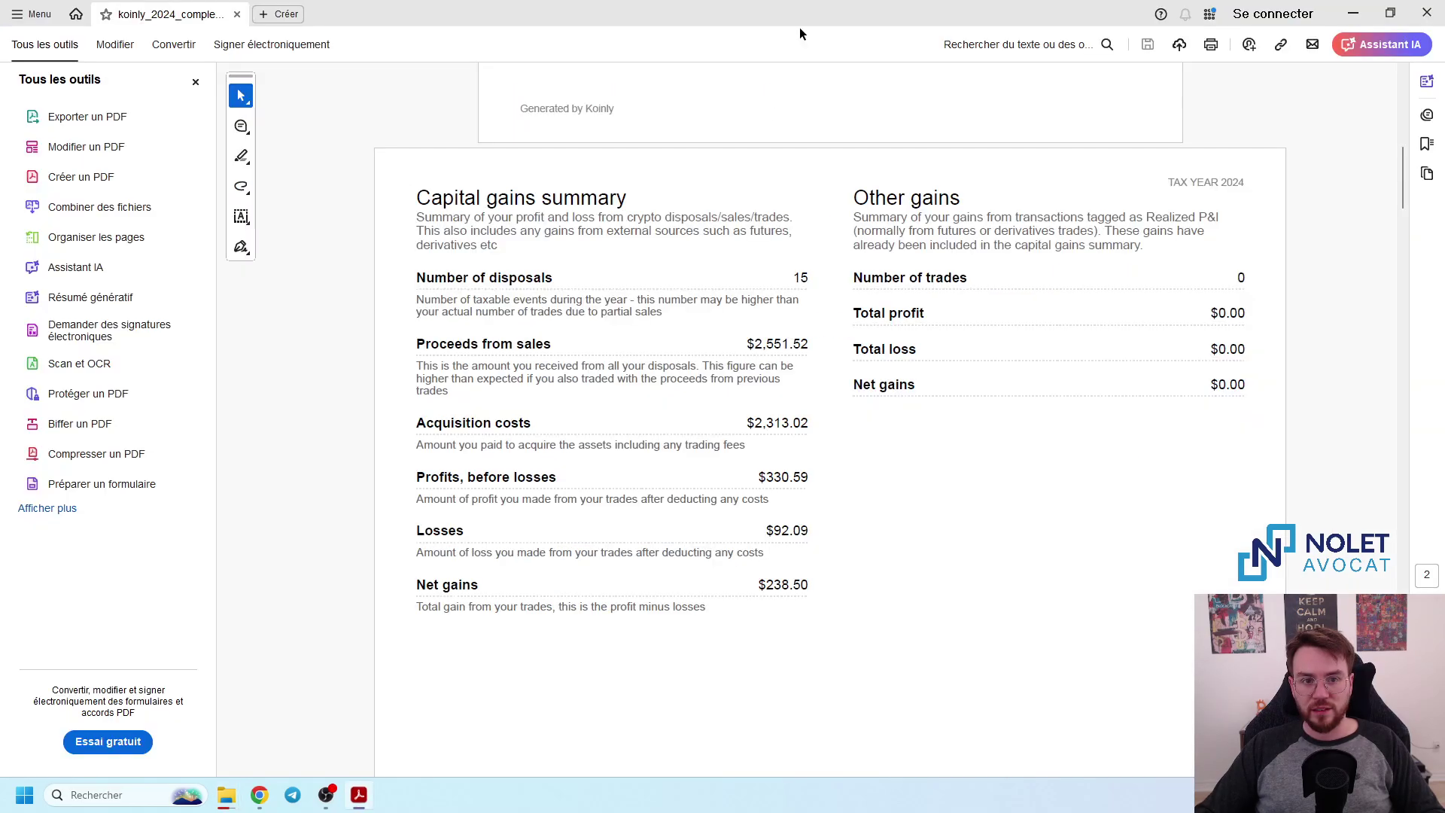
click(237, 14)
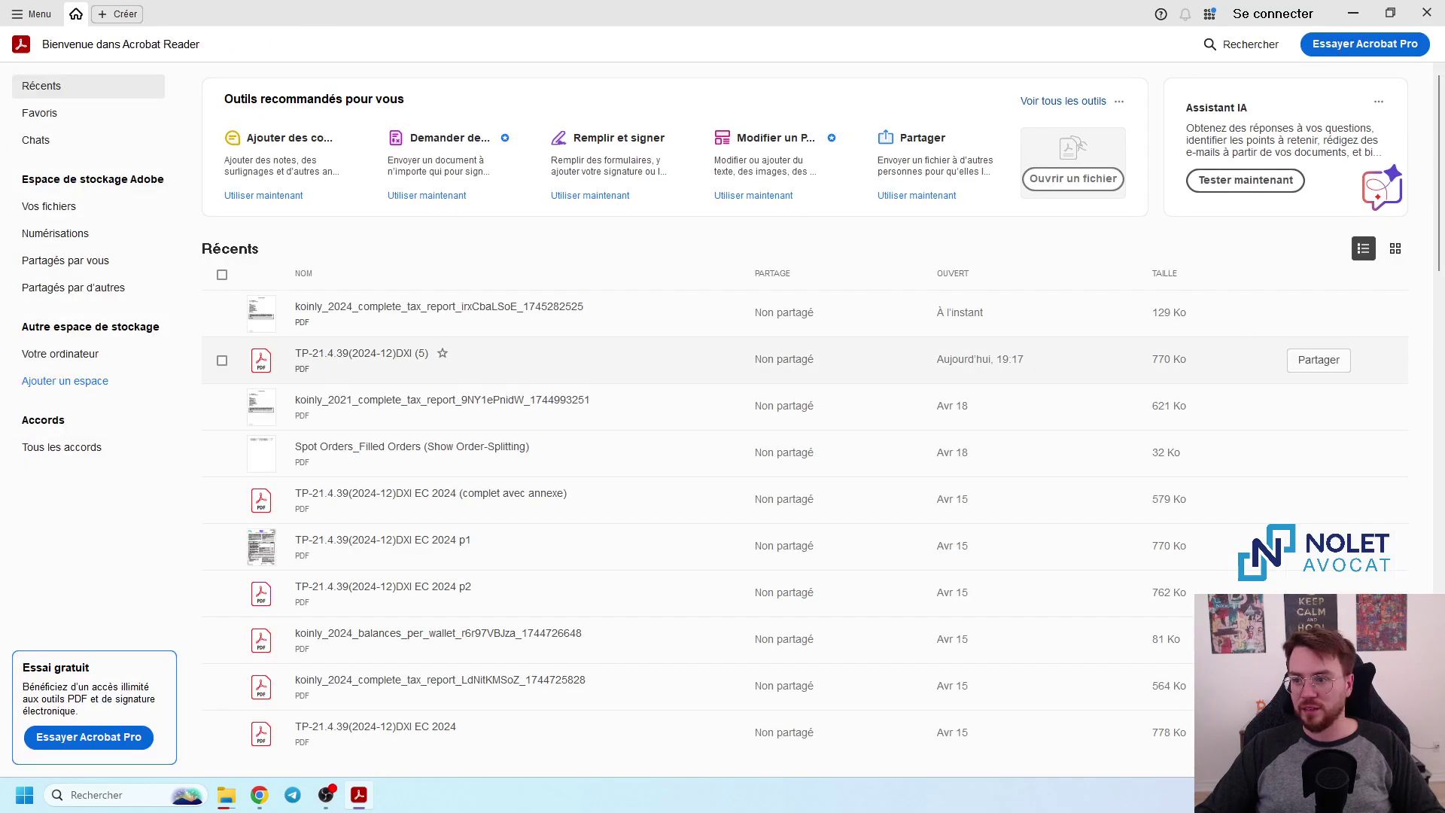
click(1431, 16)
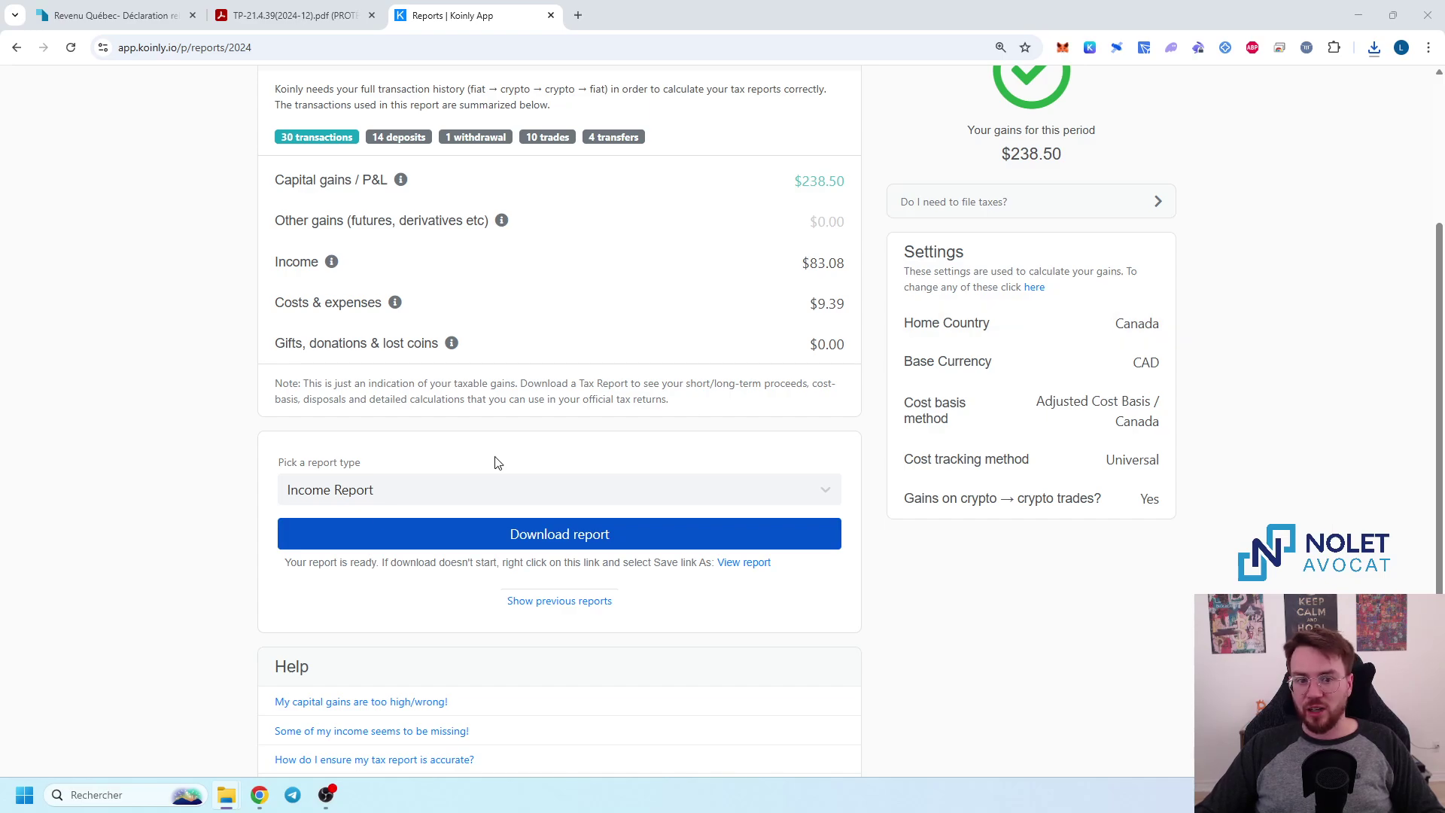
- Open the new complete tax report in PDF Architect and examine its capital gains summary
scroll(336, 474, down, 1)
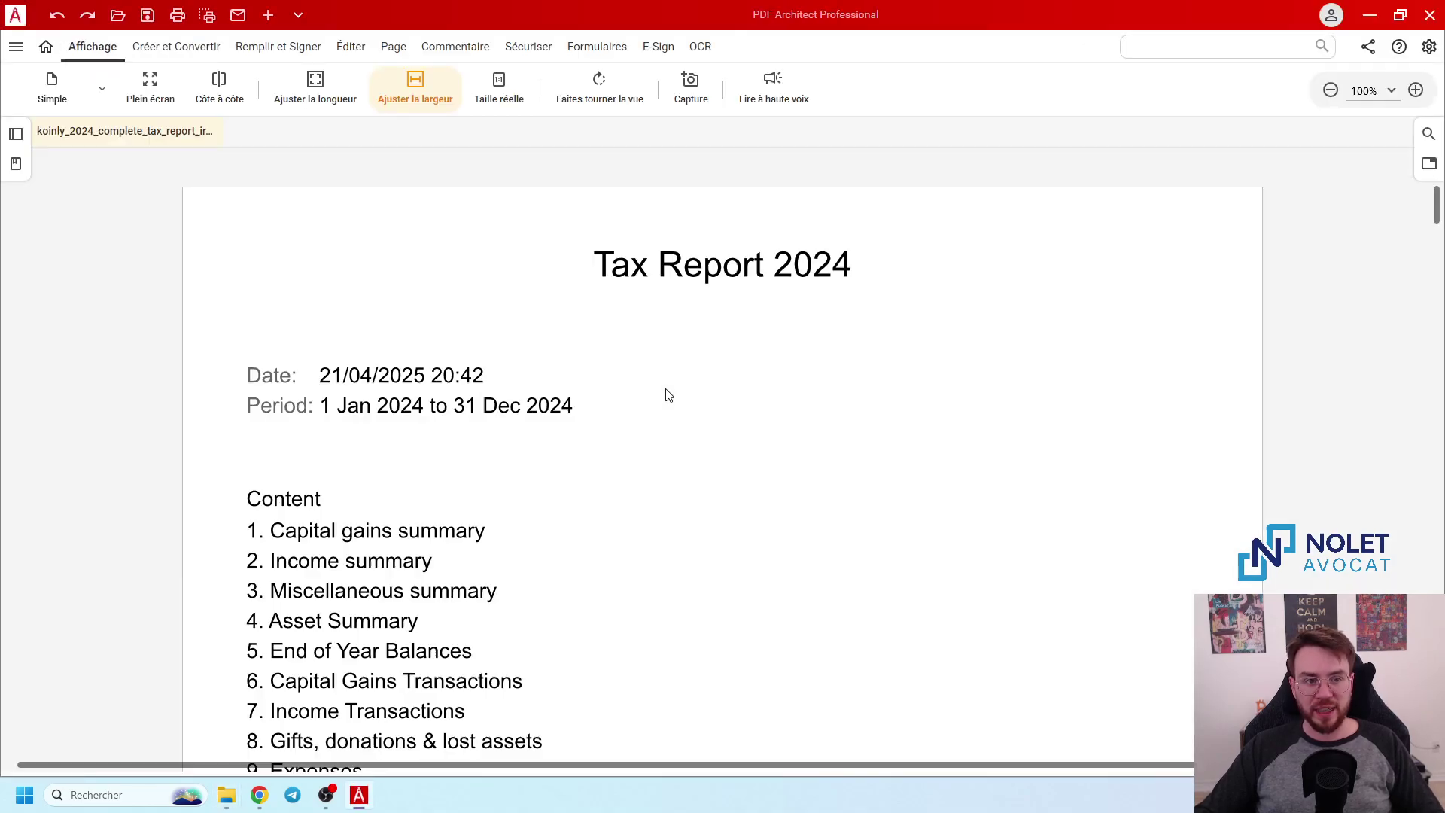
scroll(681, 395, down, 10)
scroll(691, 396, down, 10)
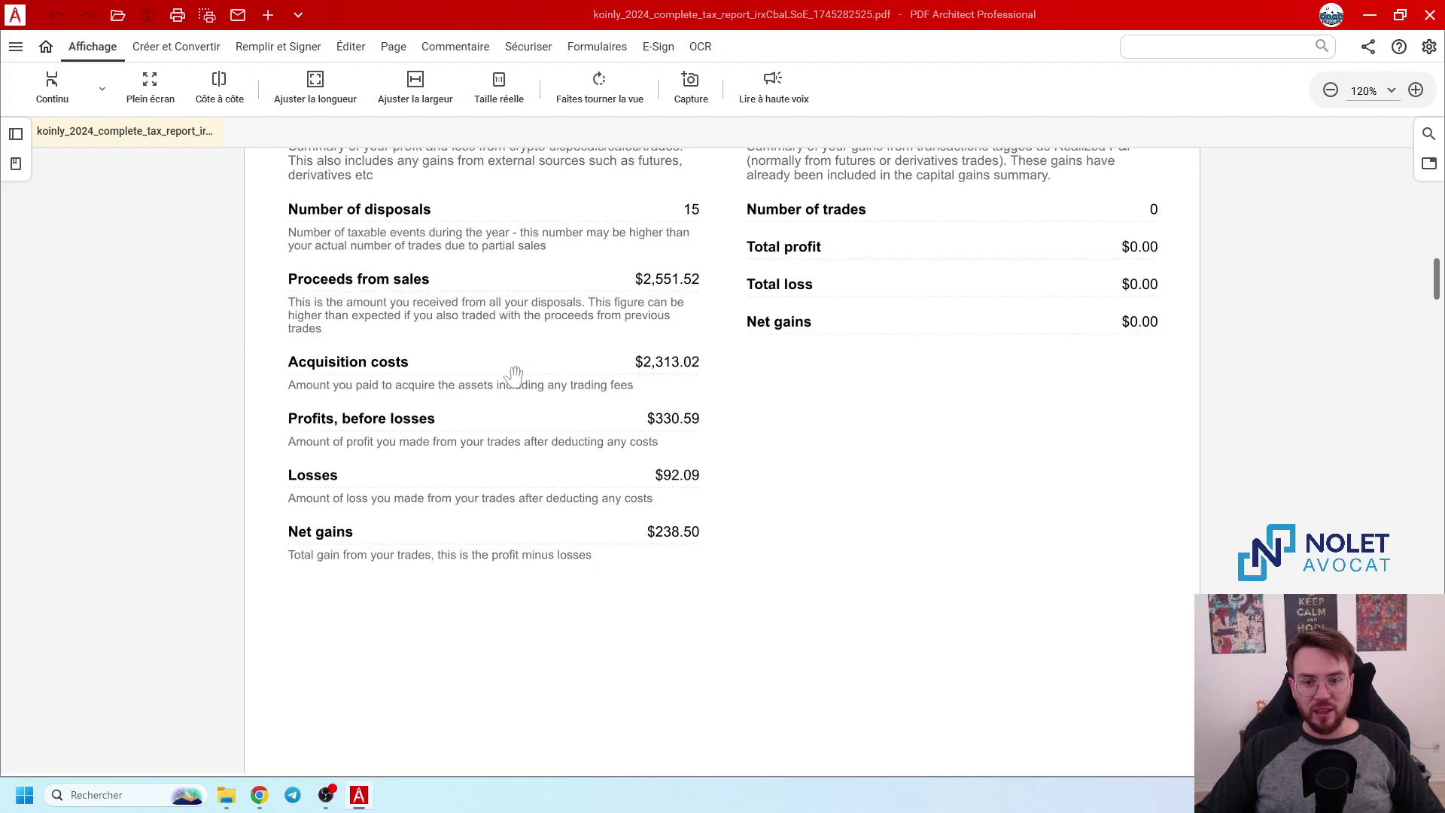
- Examine the complete tax report's income summary, asset summary, end-of-year balances, capital gains and income transactions, and remaining sections
scroll(759, 395, up, 6)
scroll(736, 387, up, 5)
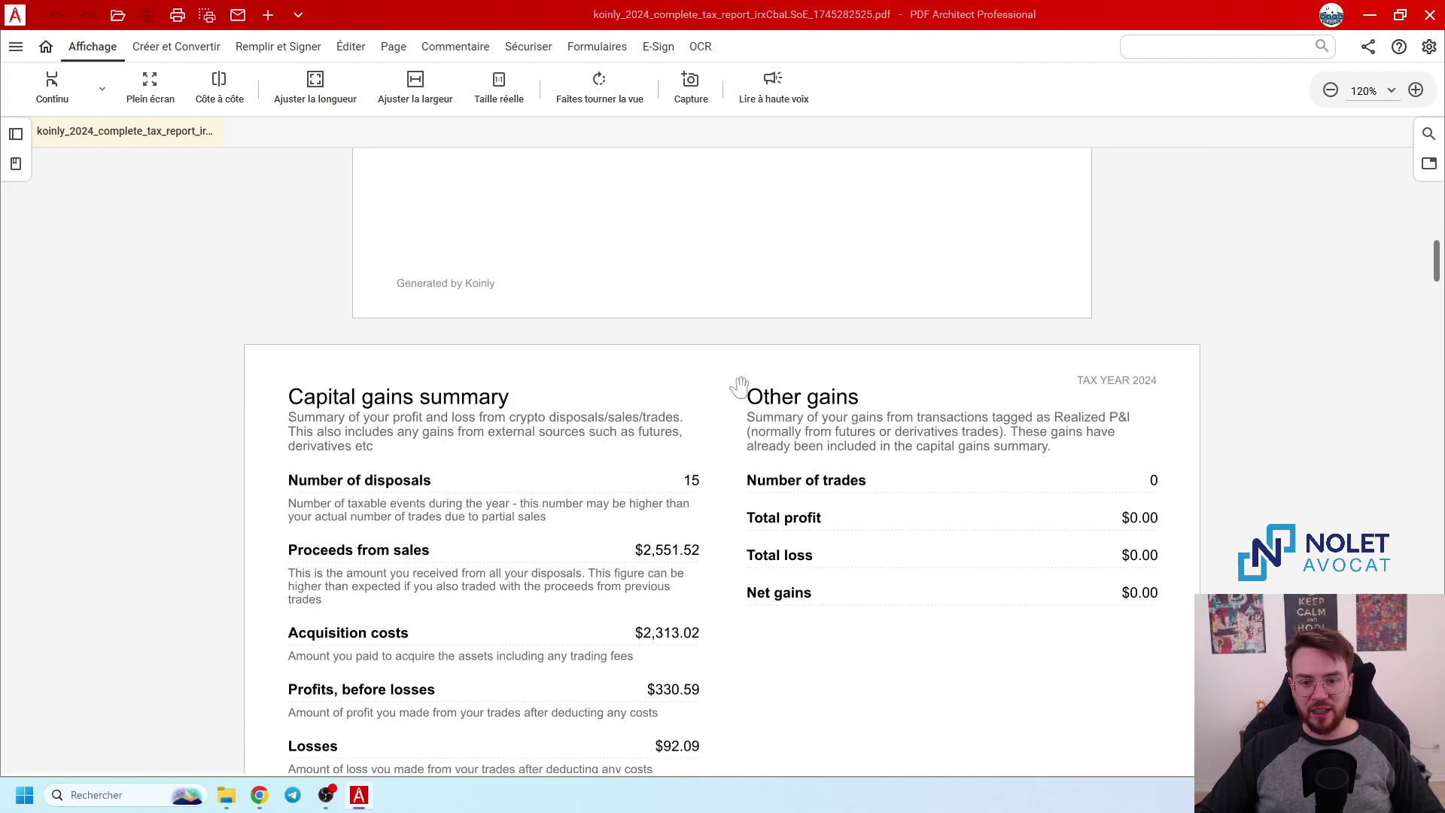
scroll(832, 494, down, 10)
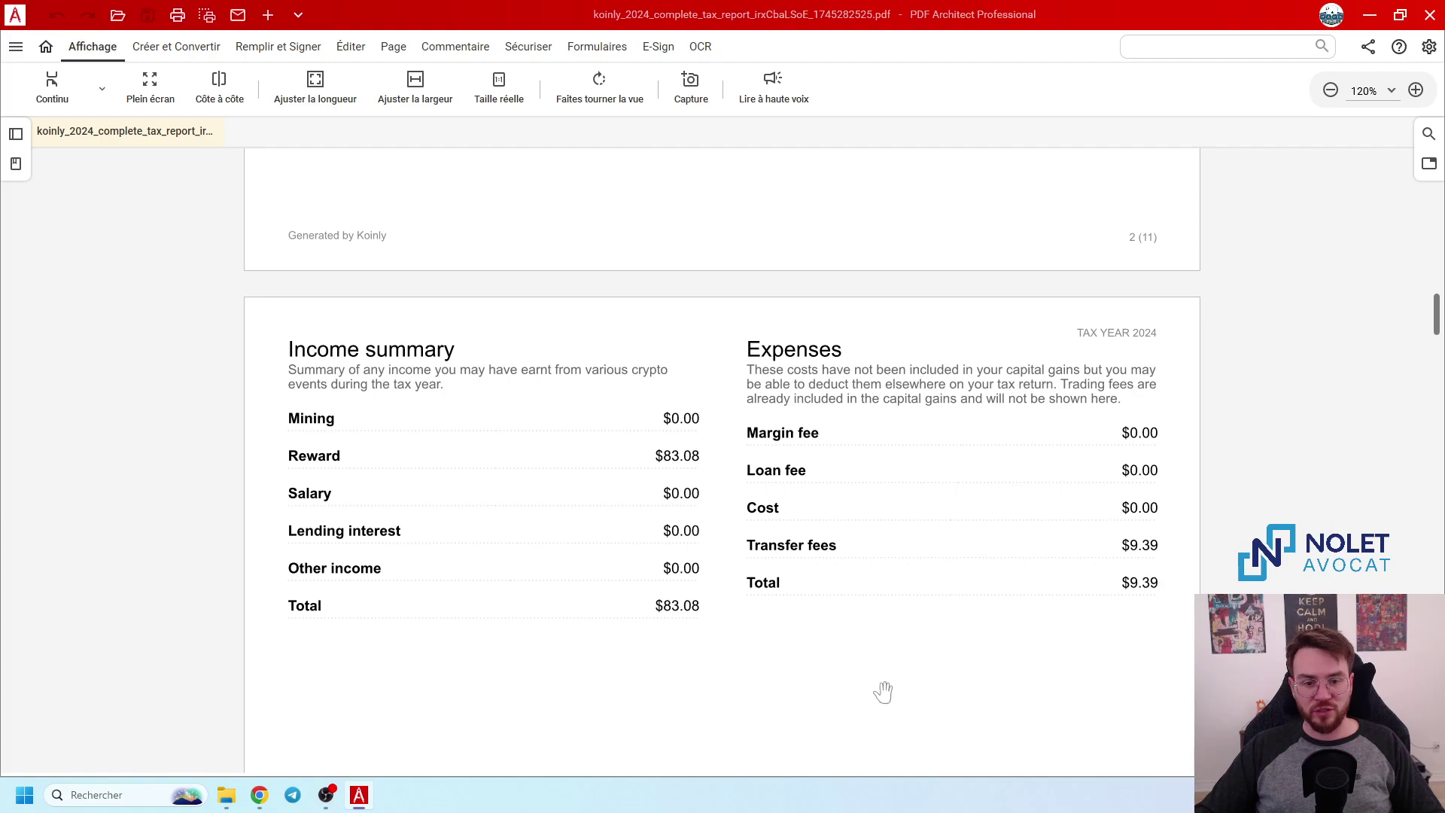
scroll(547, 469, down, 3)
scroll(547, 470, down, 20)
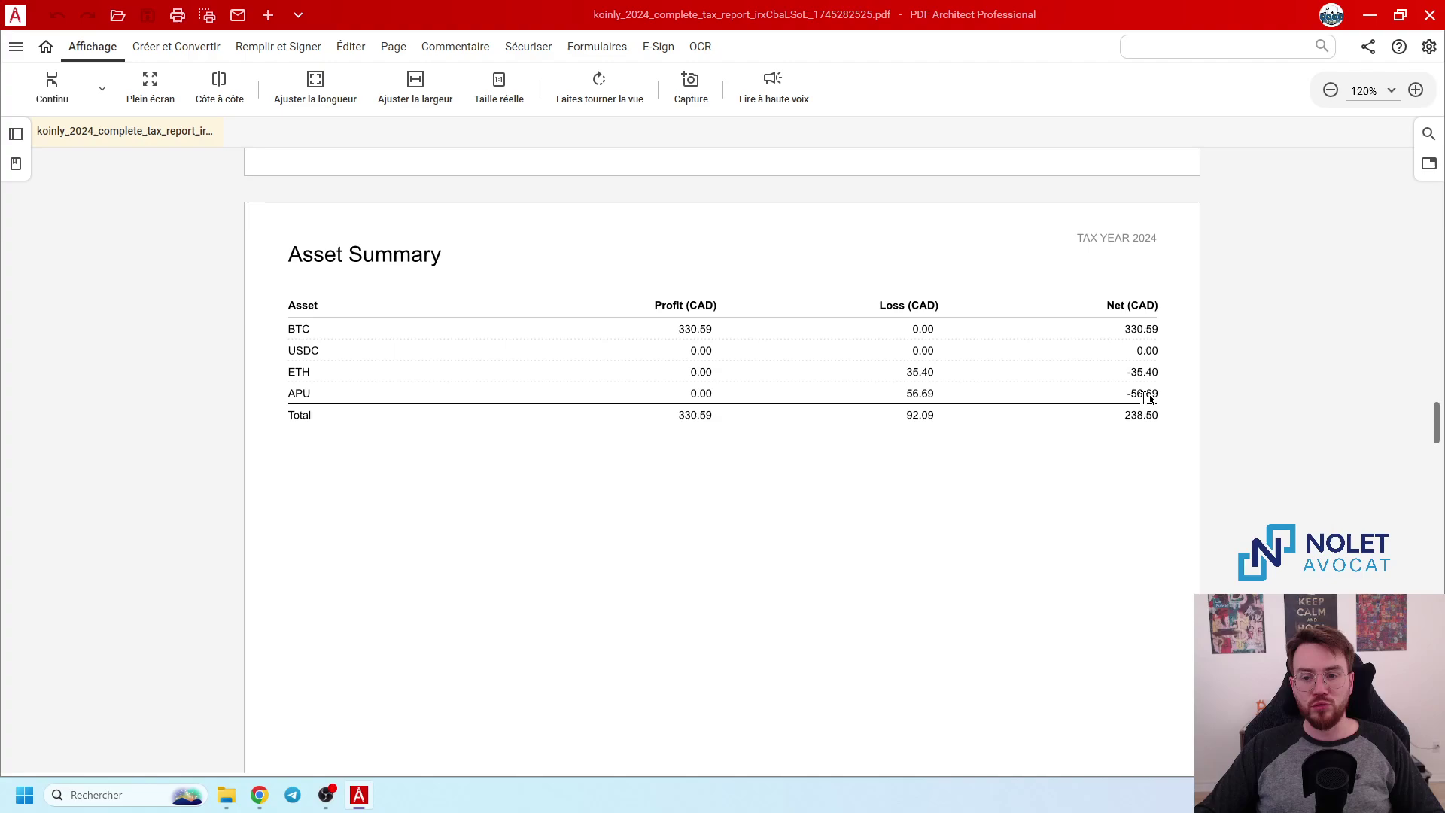
scroll(767, 494, down, 6)
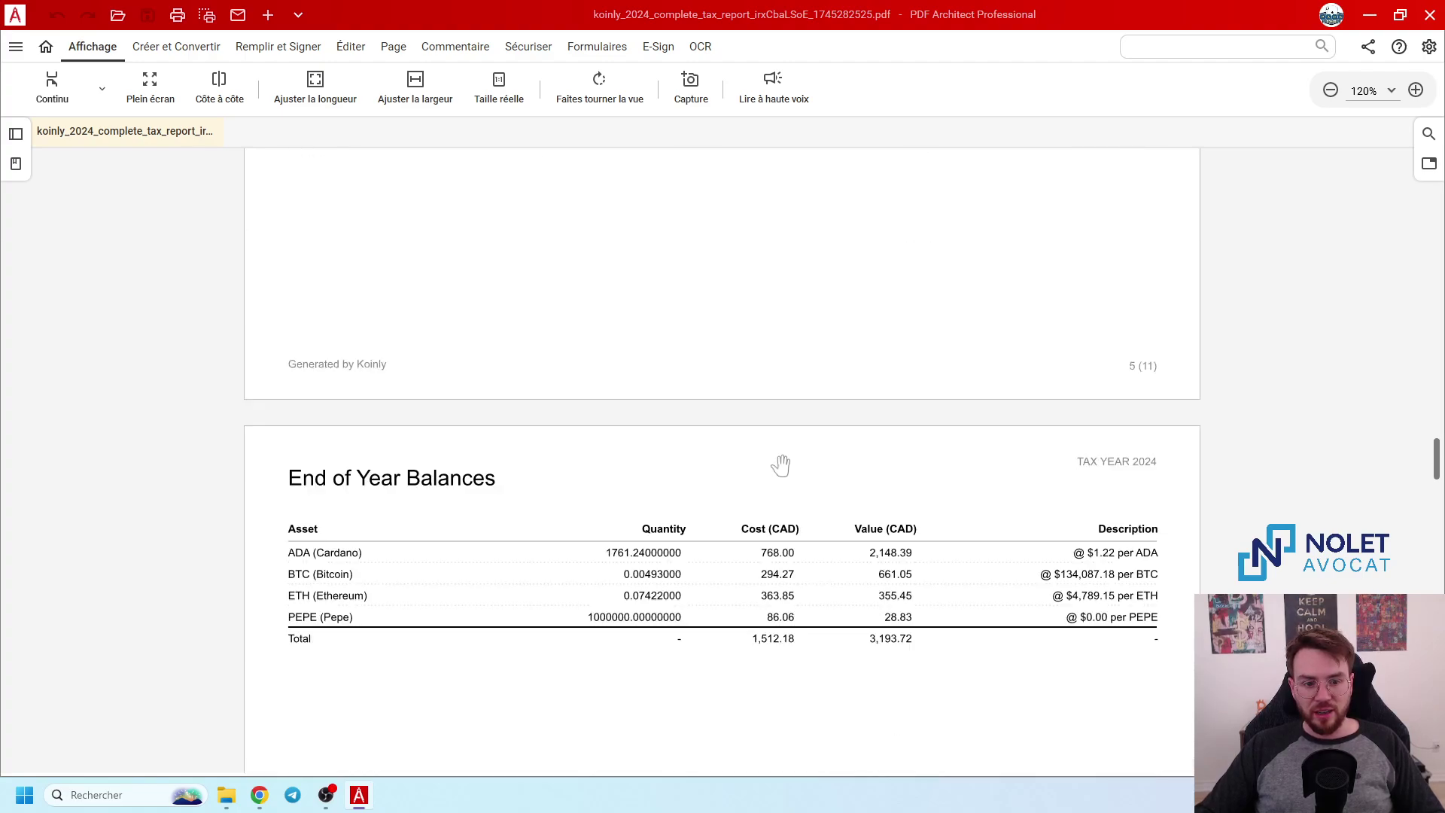
scroll(780, 465, down, 2)
scroll(906, 406, down, 13)
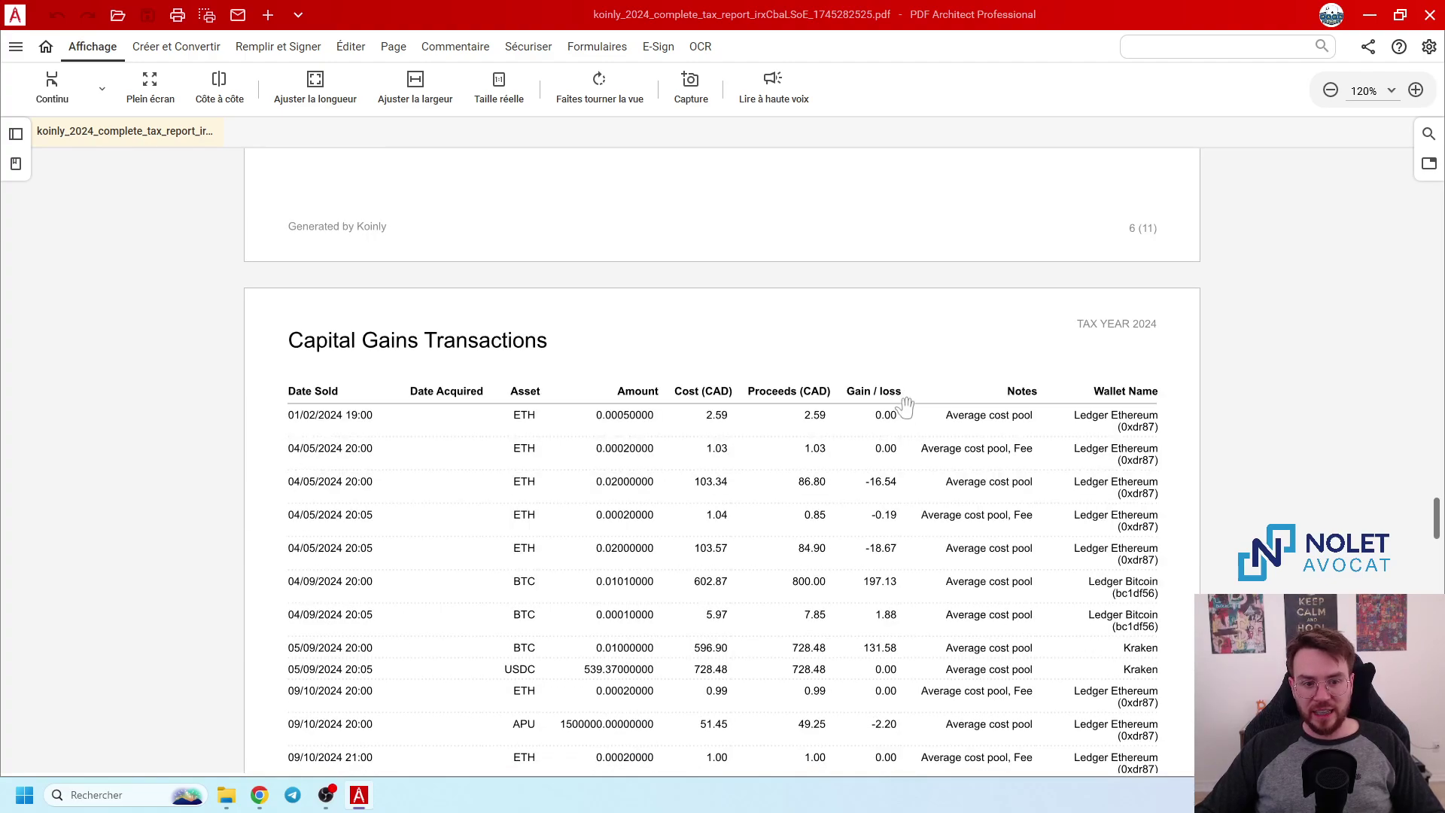
scroll(905, 407, down, 16)
scroll(733, 361, up, 1)
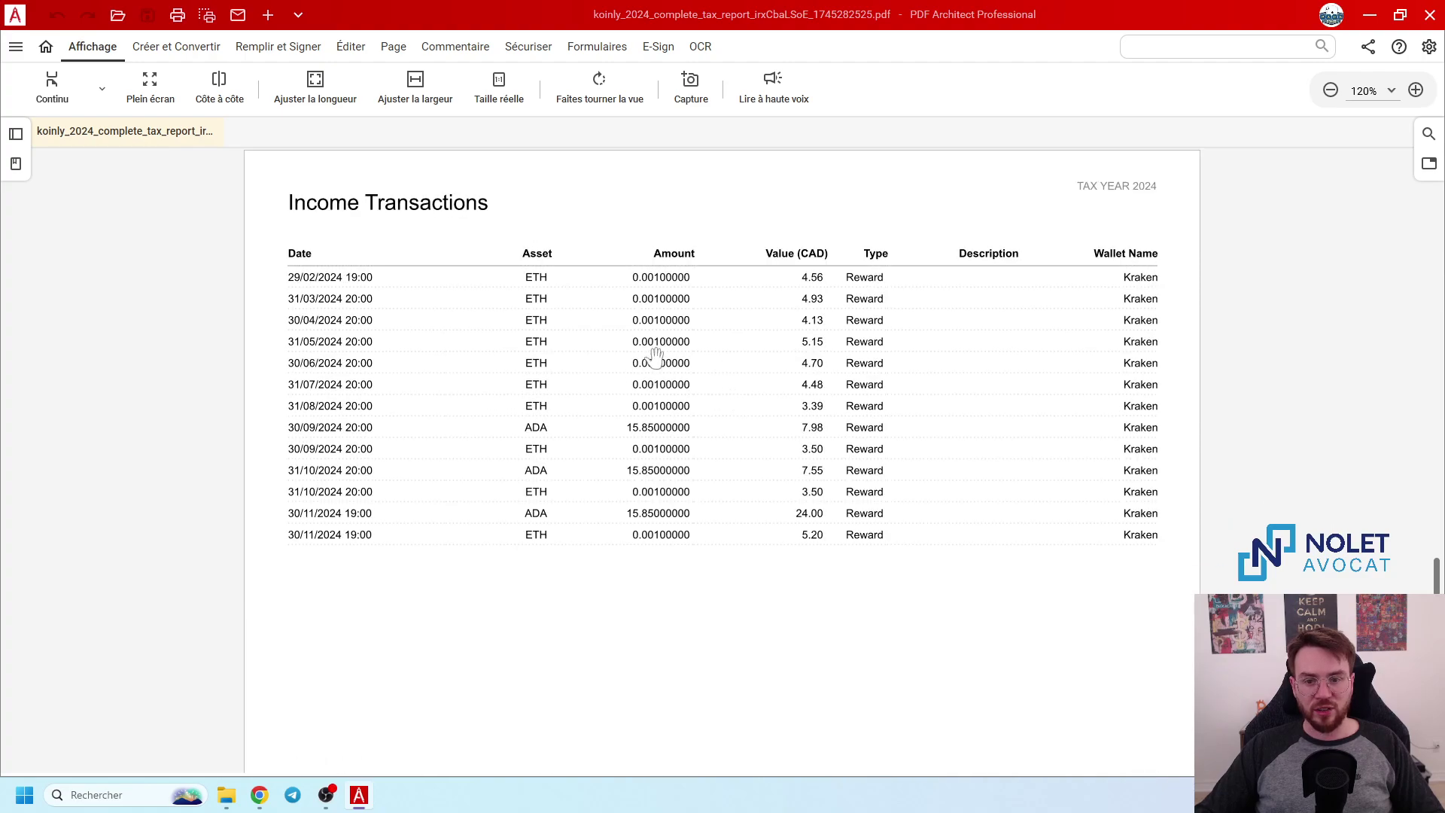
scroll(751, 361, down, 20)
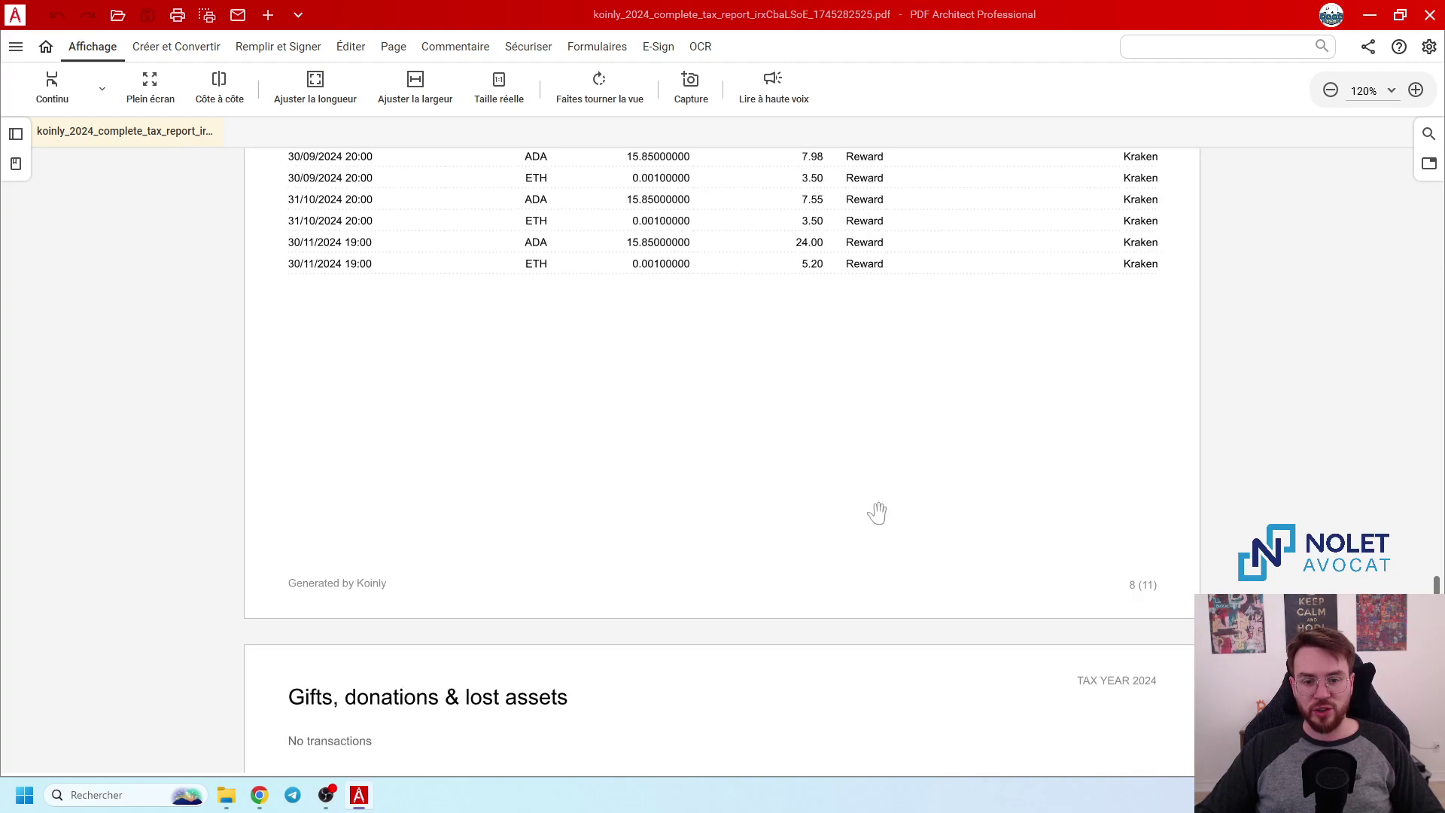
scroll(1001, 536, down, 20)
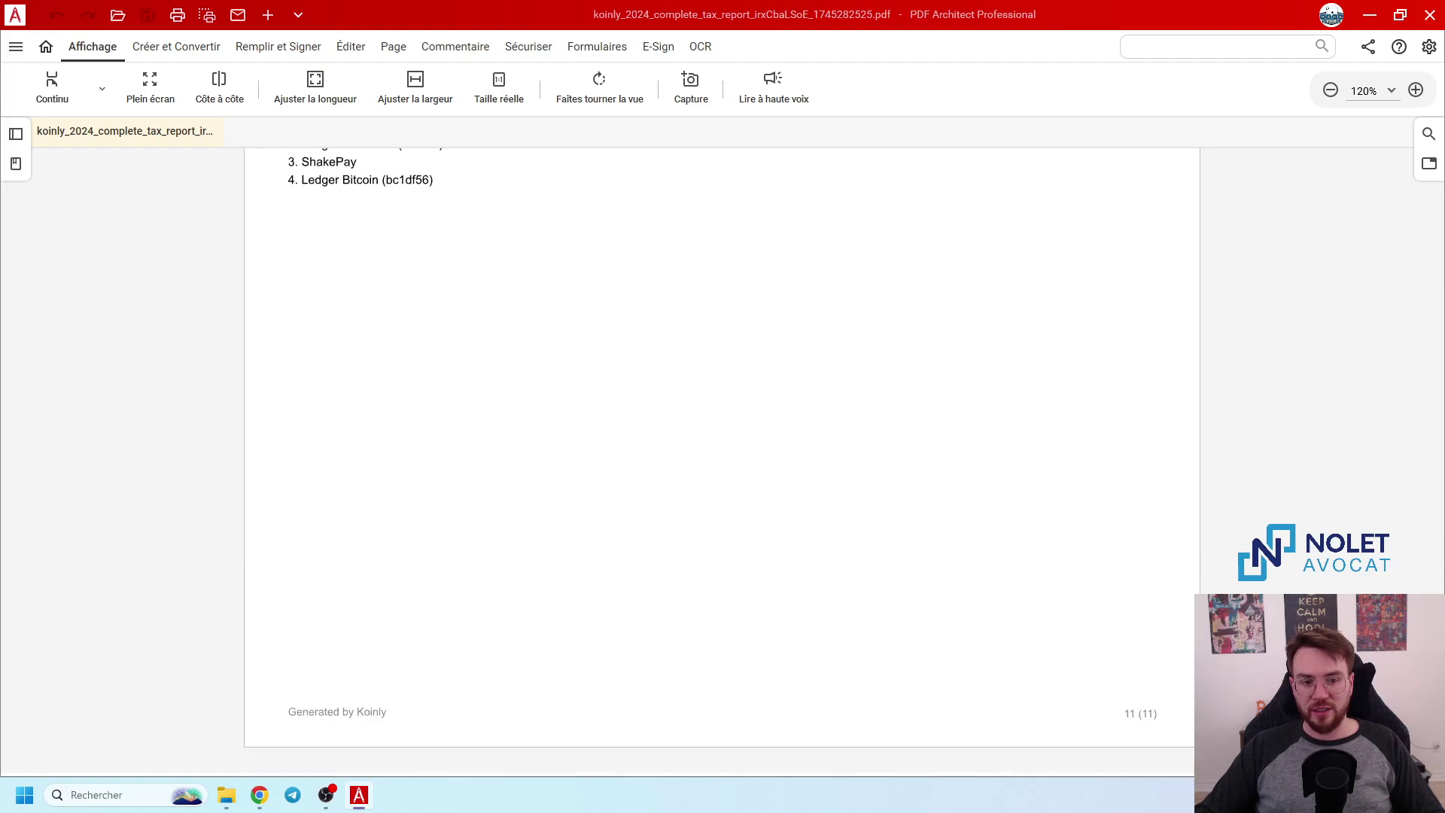
- Return to the start of the tax report and review its contents list and capital gains summary
key(ctrl+Home)
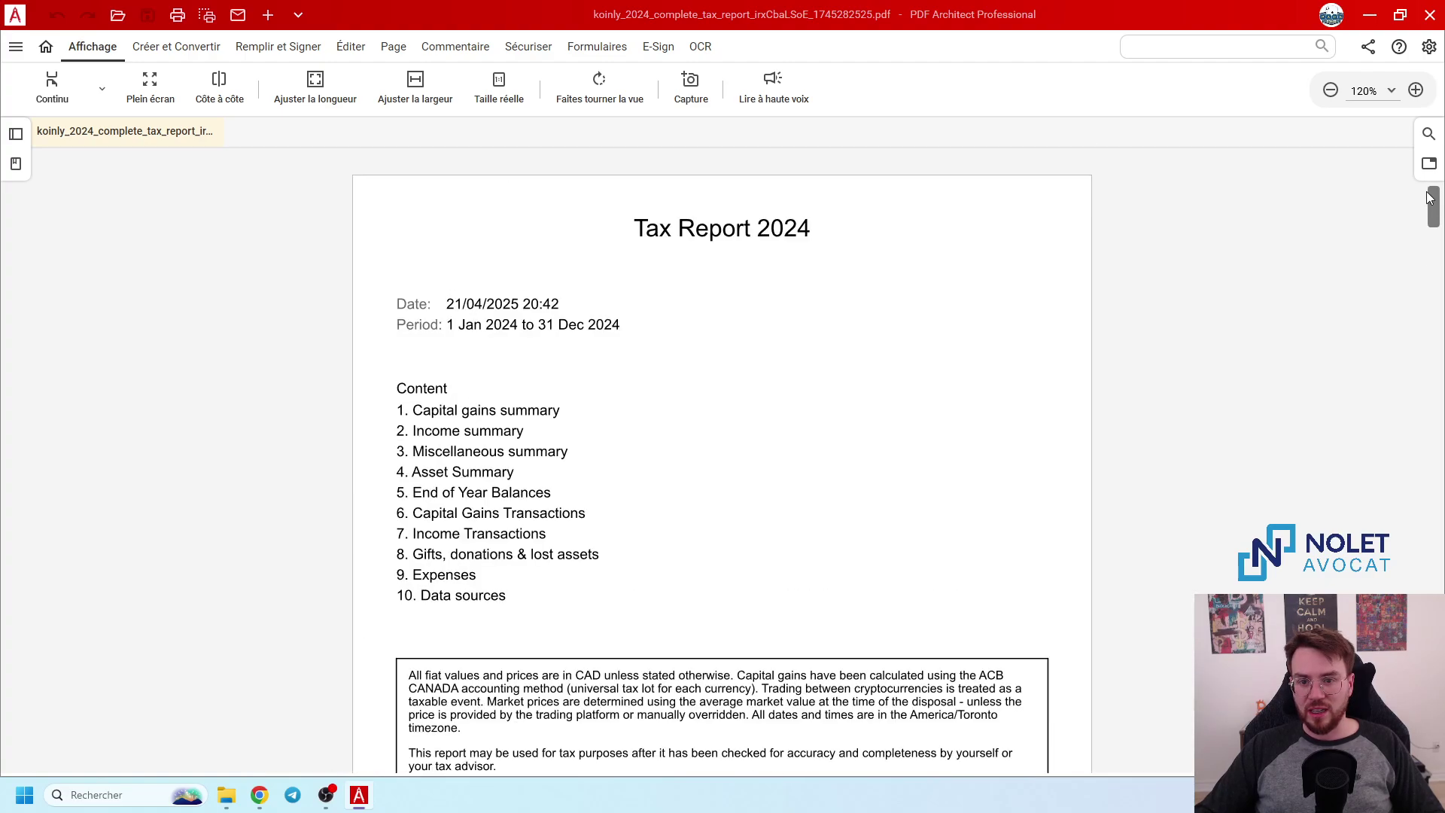
scroll(691, 513, down, 5)
scroll(691, 513, down, 5)
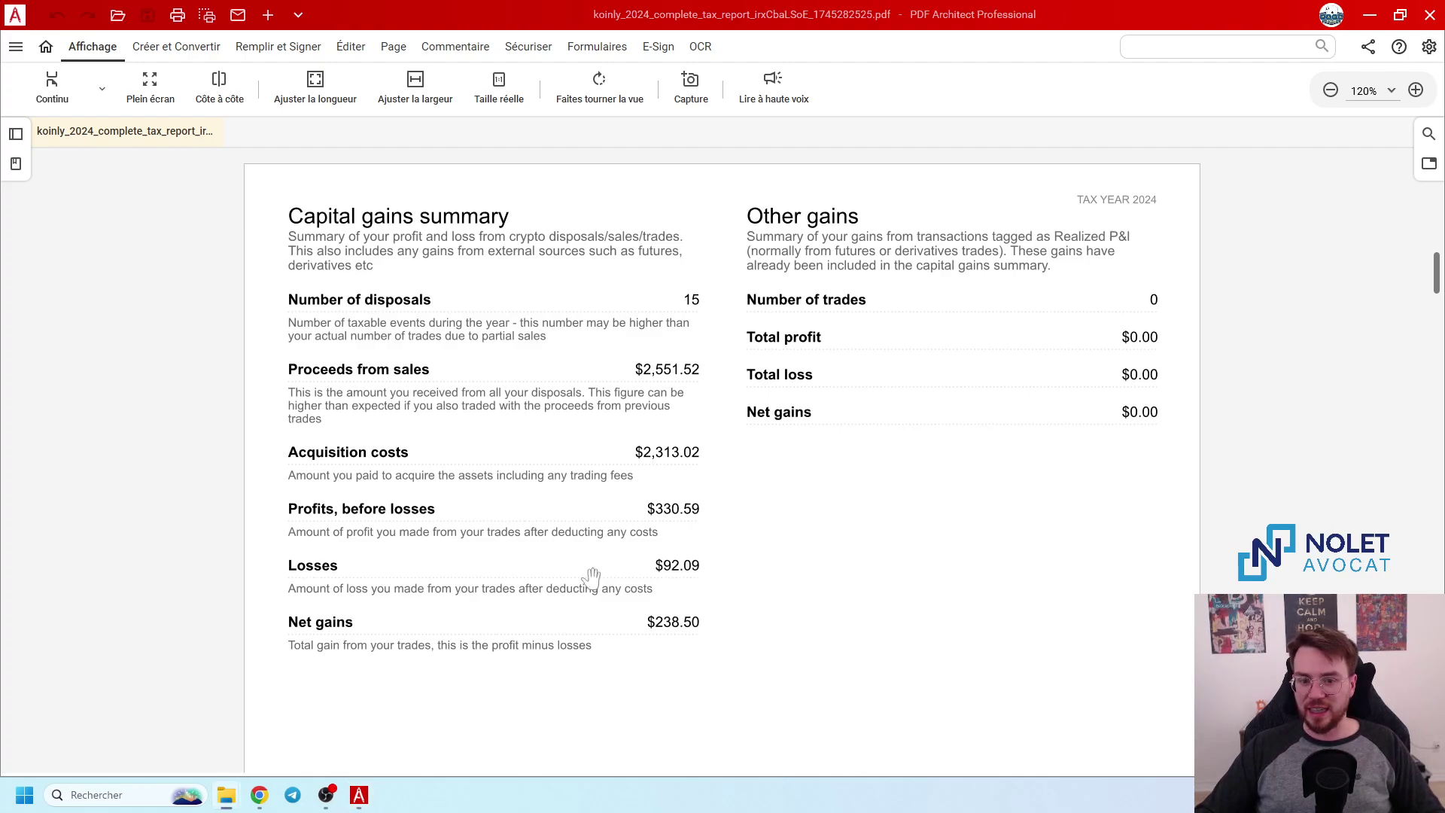
- Launch Excel with a blank workbook and maximize its window
click(134, 796)
text(excel)
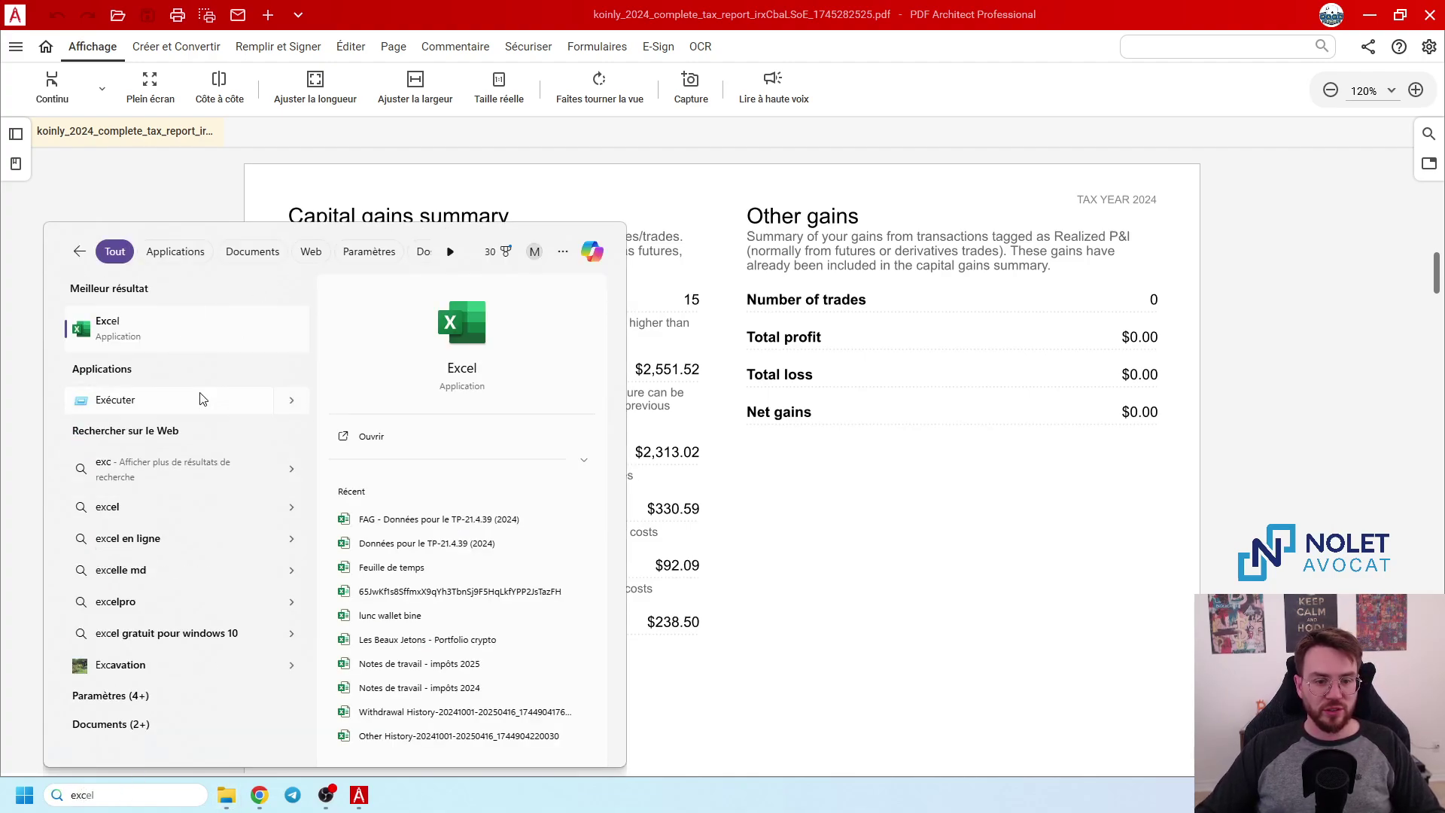
click(799, 659)
click(106, 795)
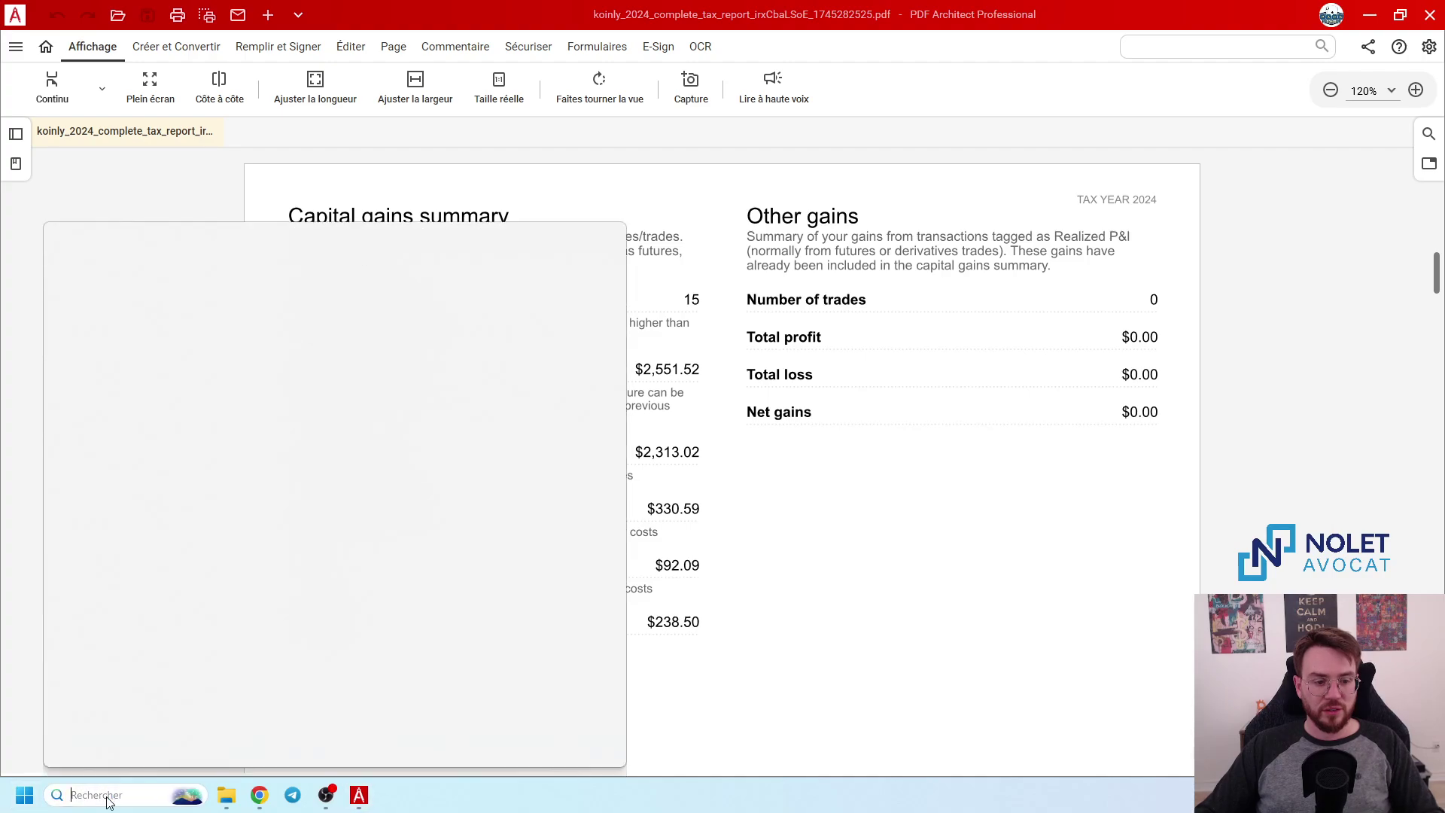
click(171, 286)
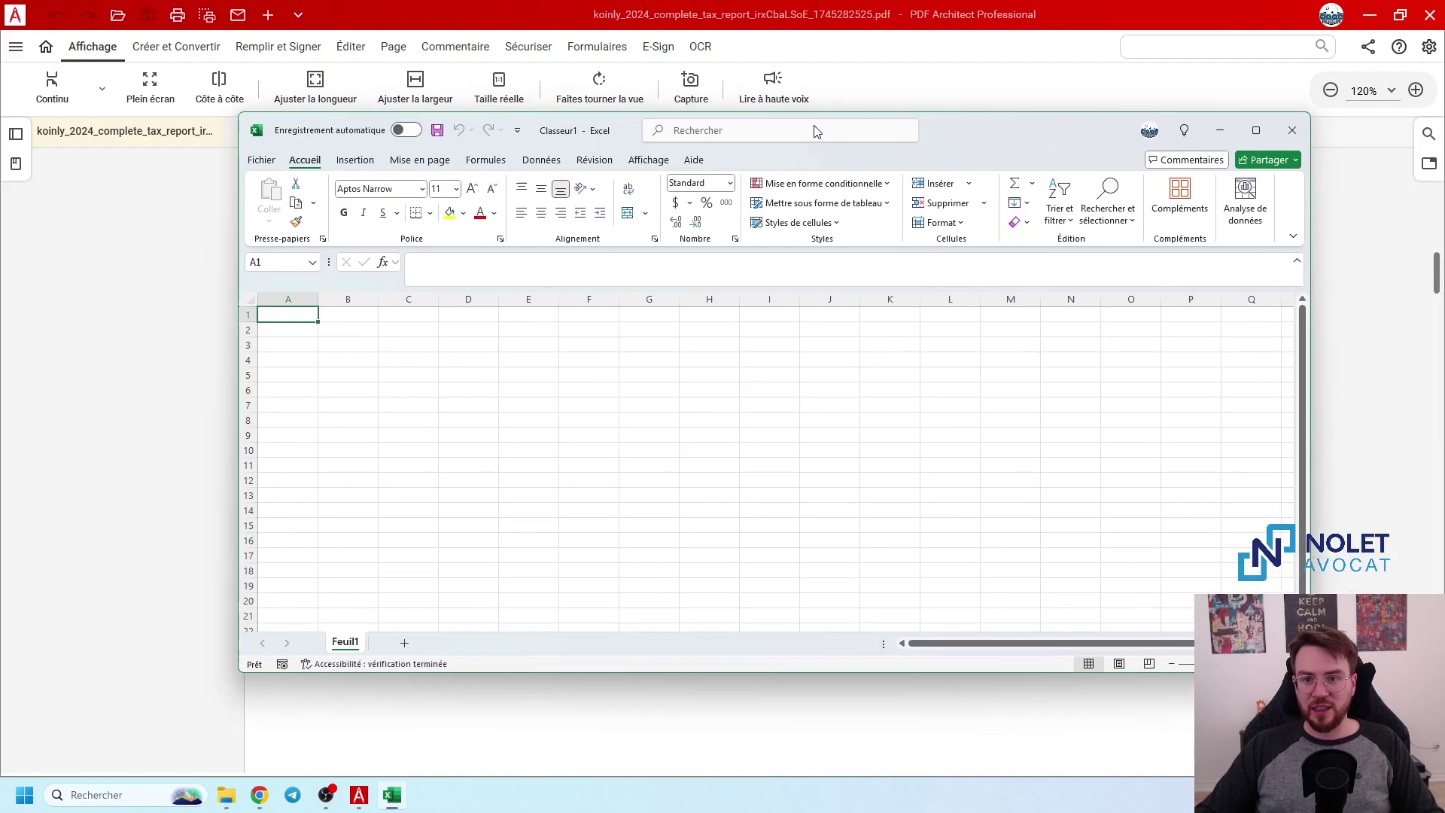
click(1247, 134)
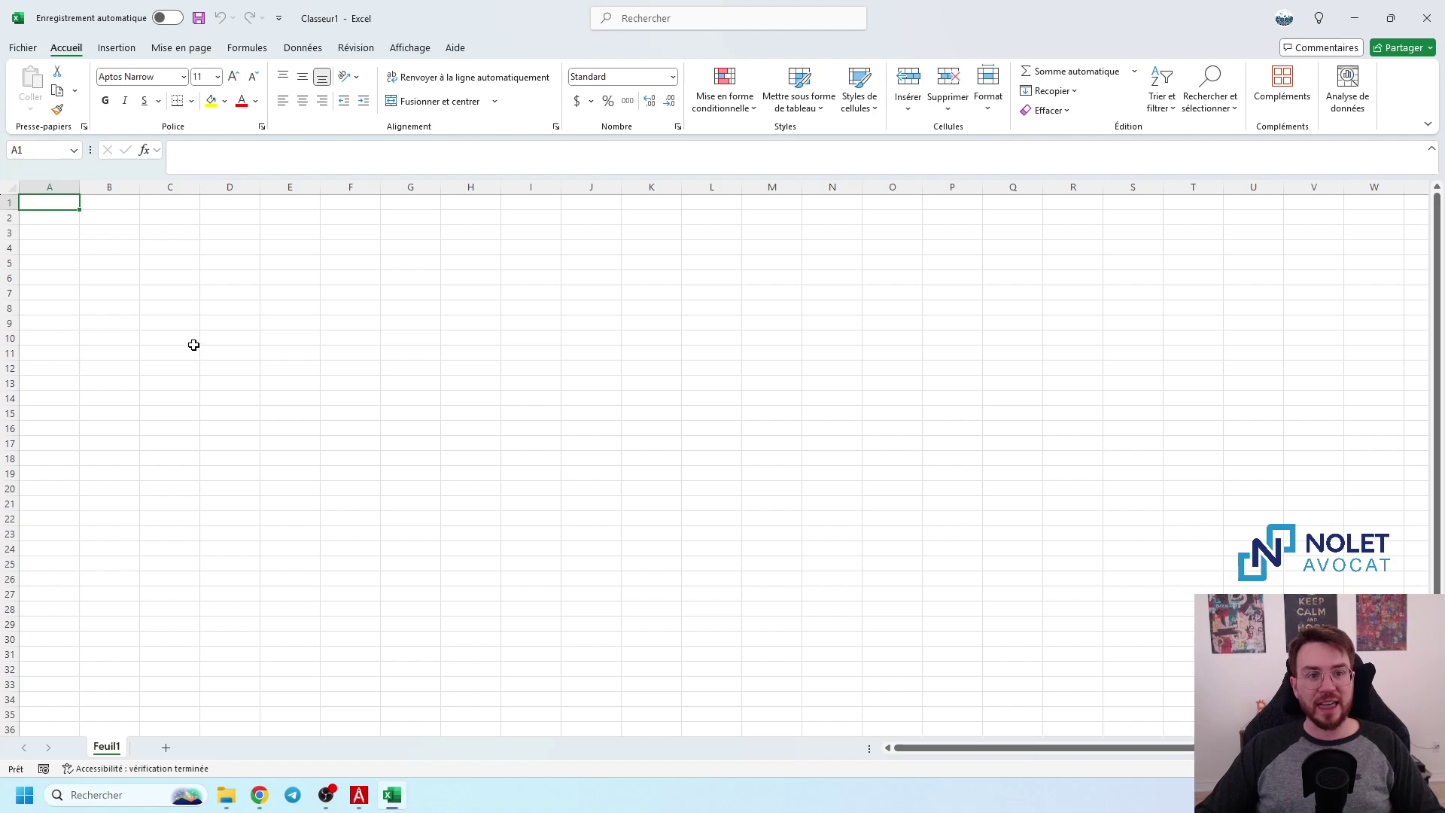
- Import the koinly_2024_income_report CSV file into the workbook as a table and dismiss the queries and connections pane
click(299, 52)
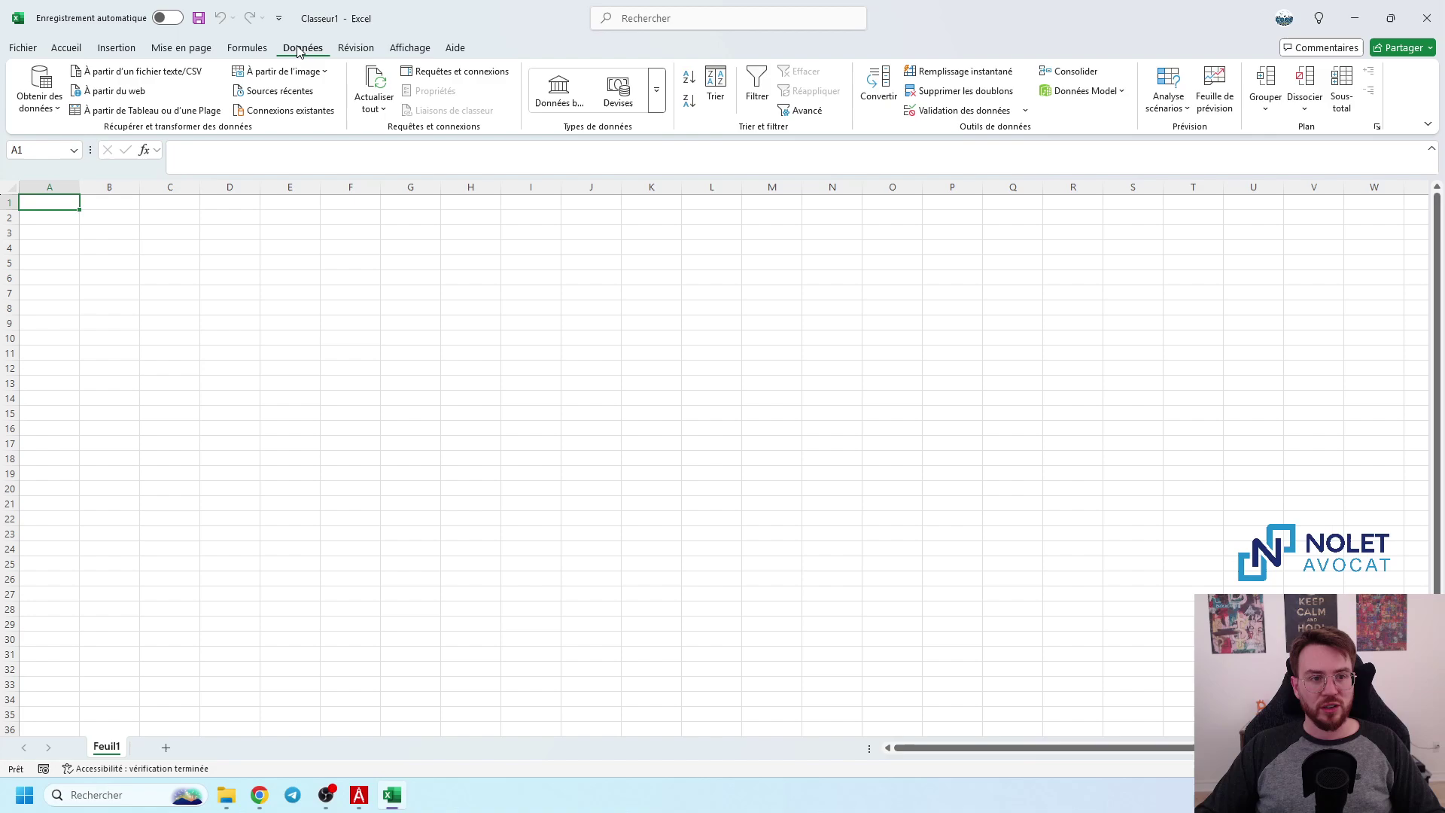
click(138, 72)
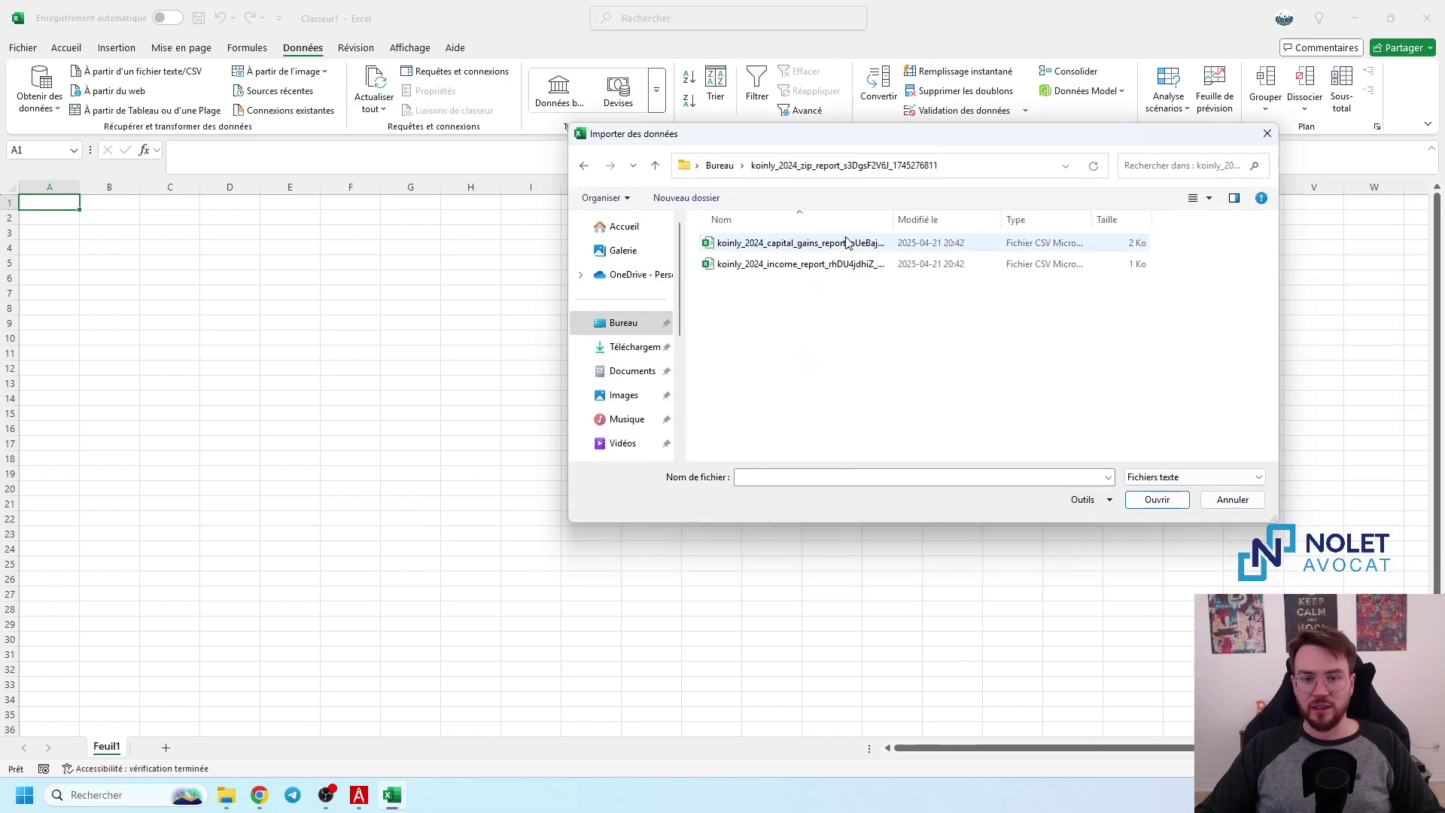
click(803, 265)
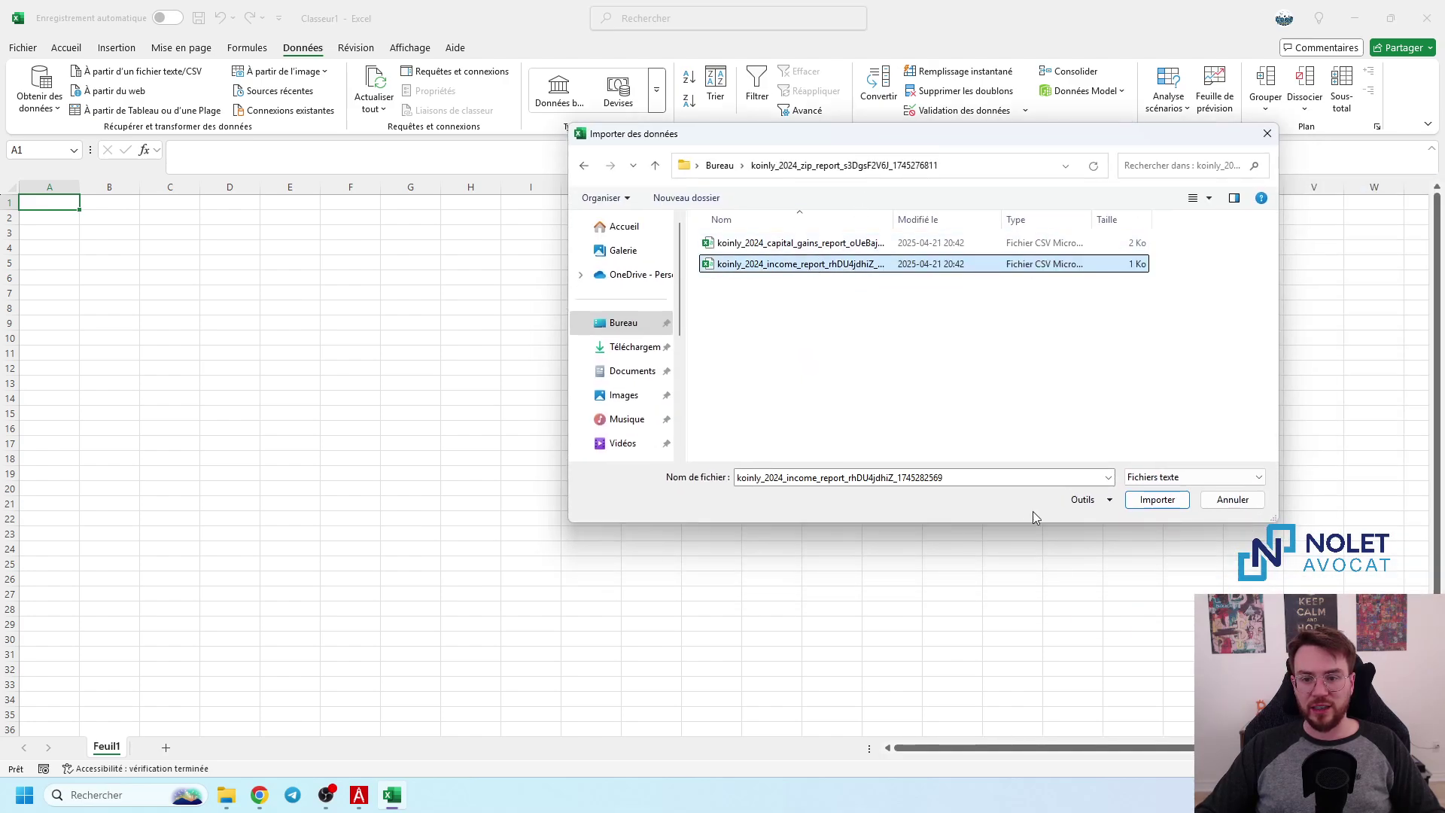
click(1156, 502)
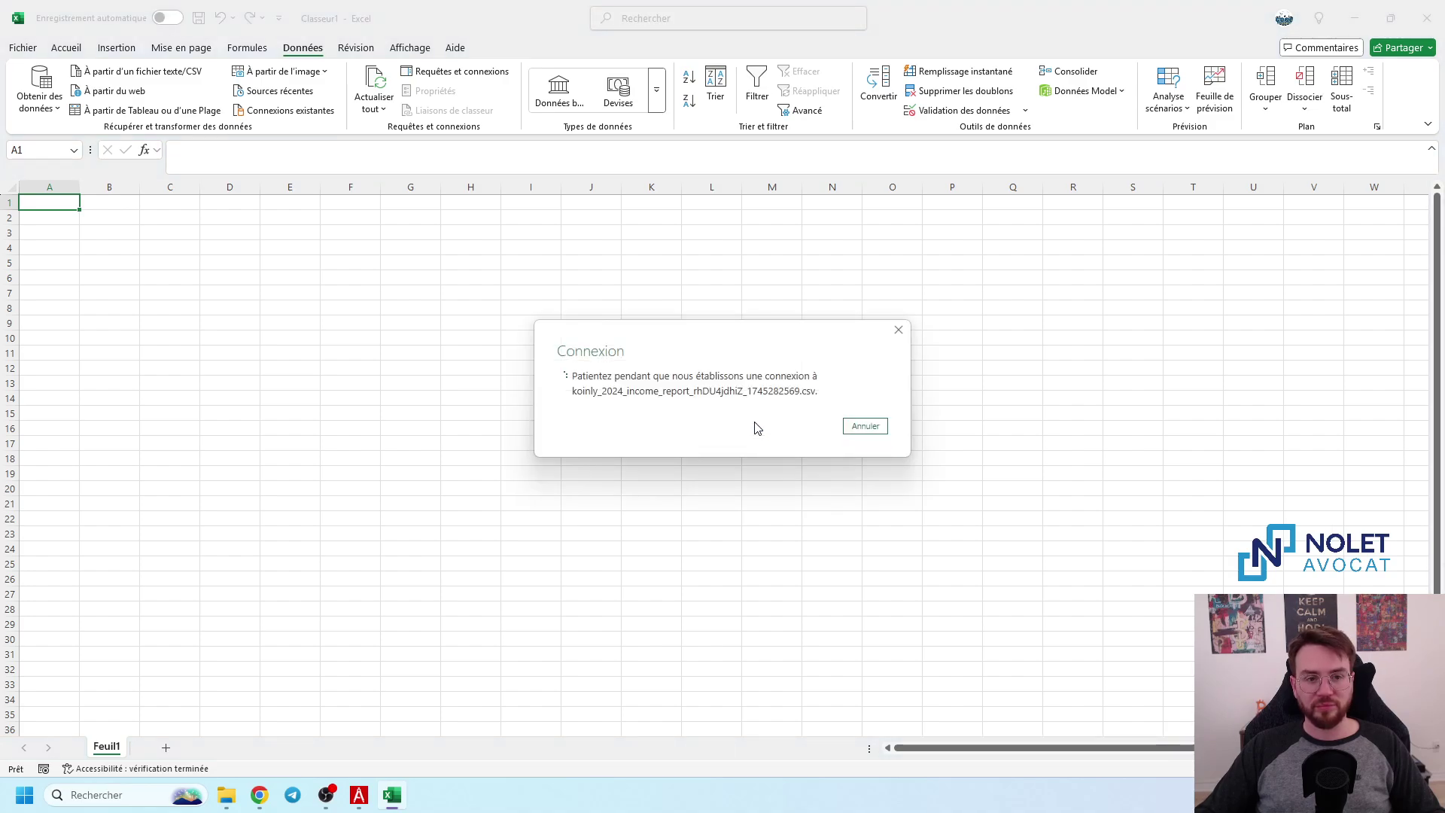
key(Return)
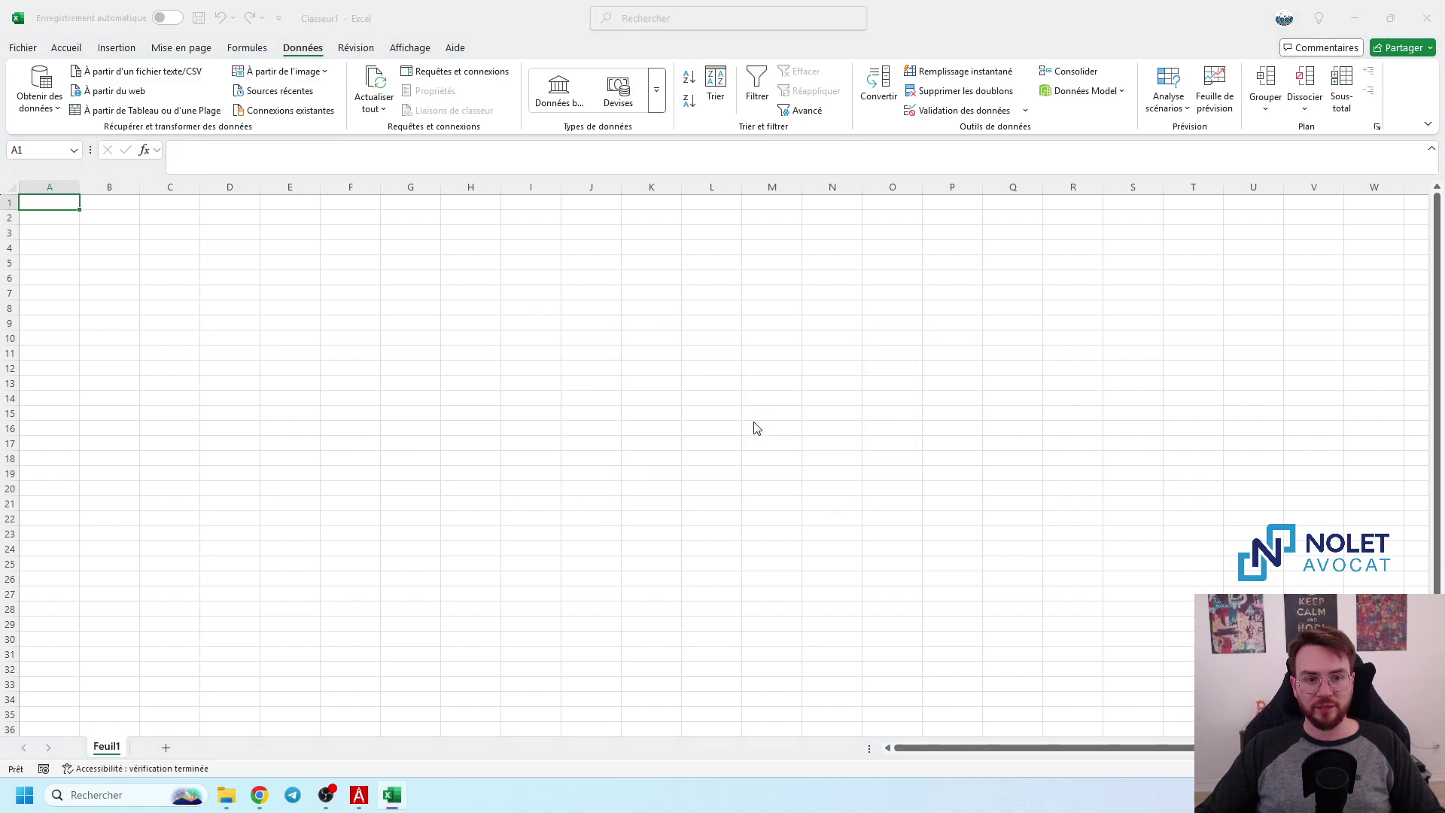
click(830, 603)
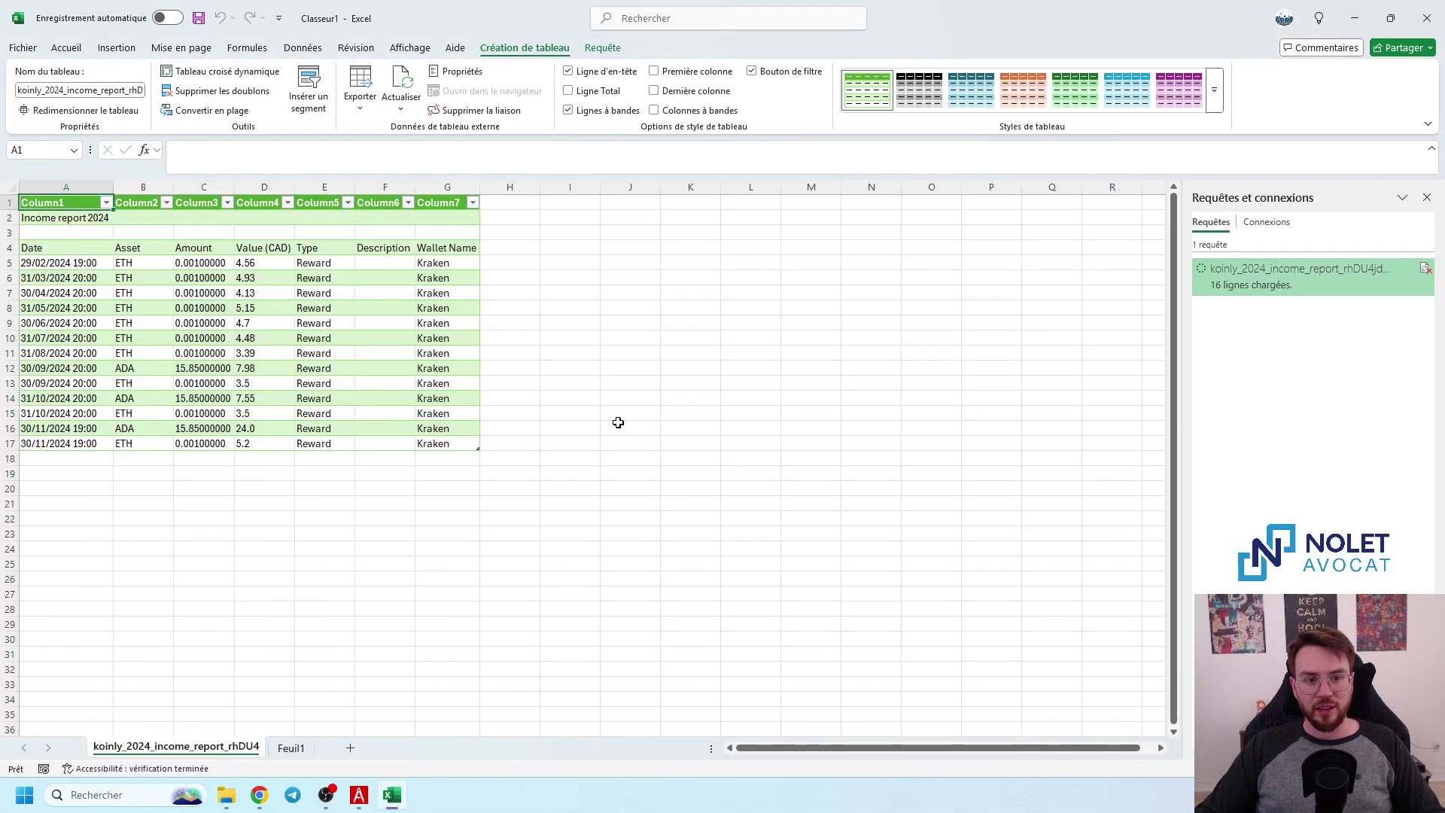
click(618, 423)
click(1426, 198)
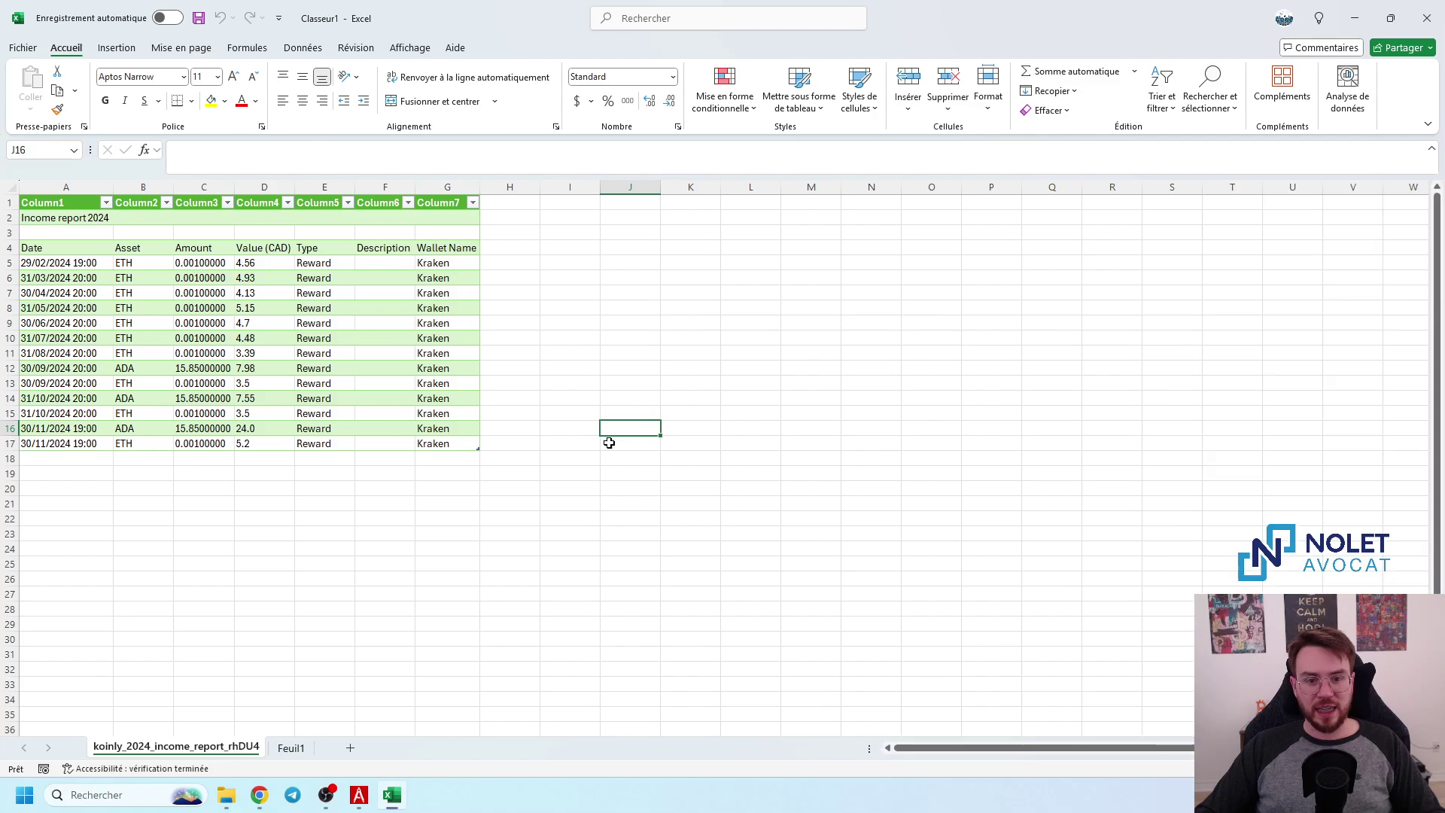
- Switch to the TP-21.4.39 form in Chrome and examine the rental income and interest income sections, 6.1 and 6.2
click(381, 796)
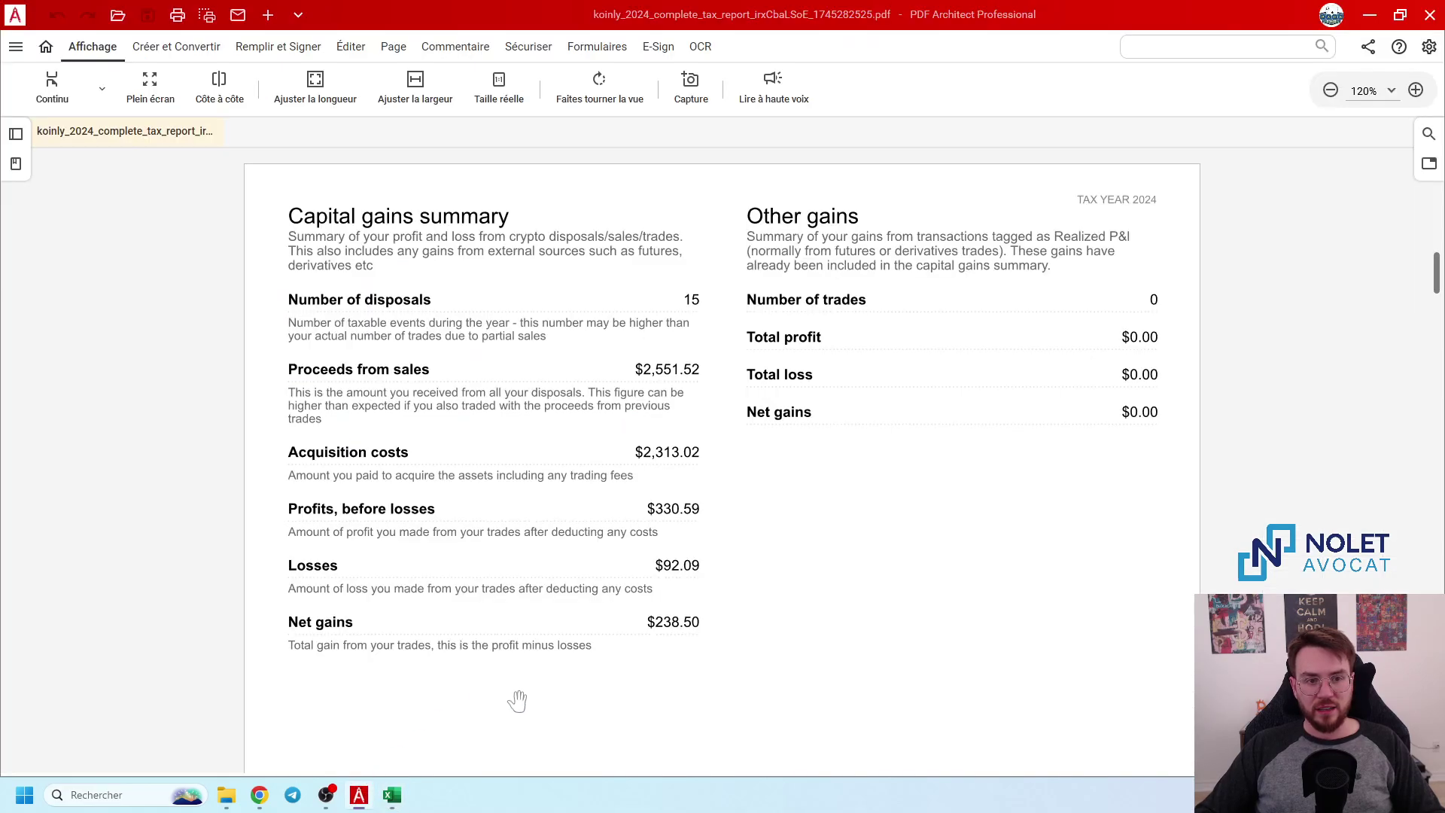
click(262, 799)
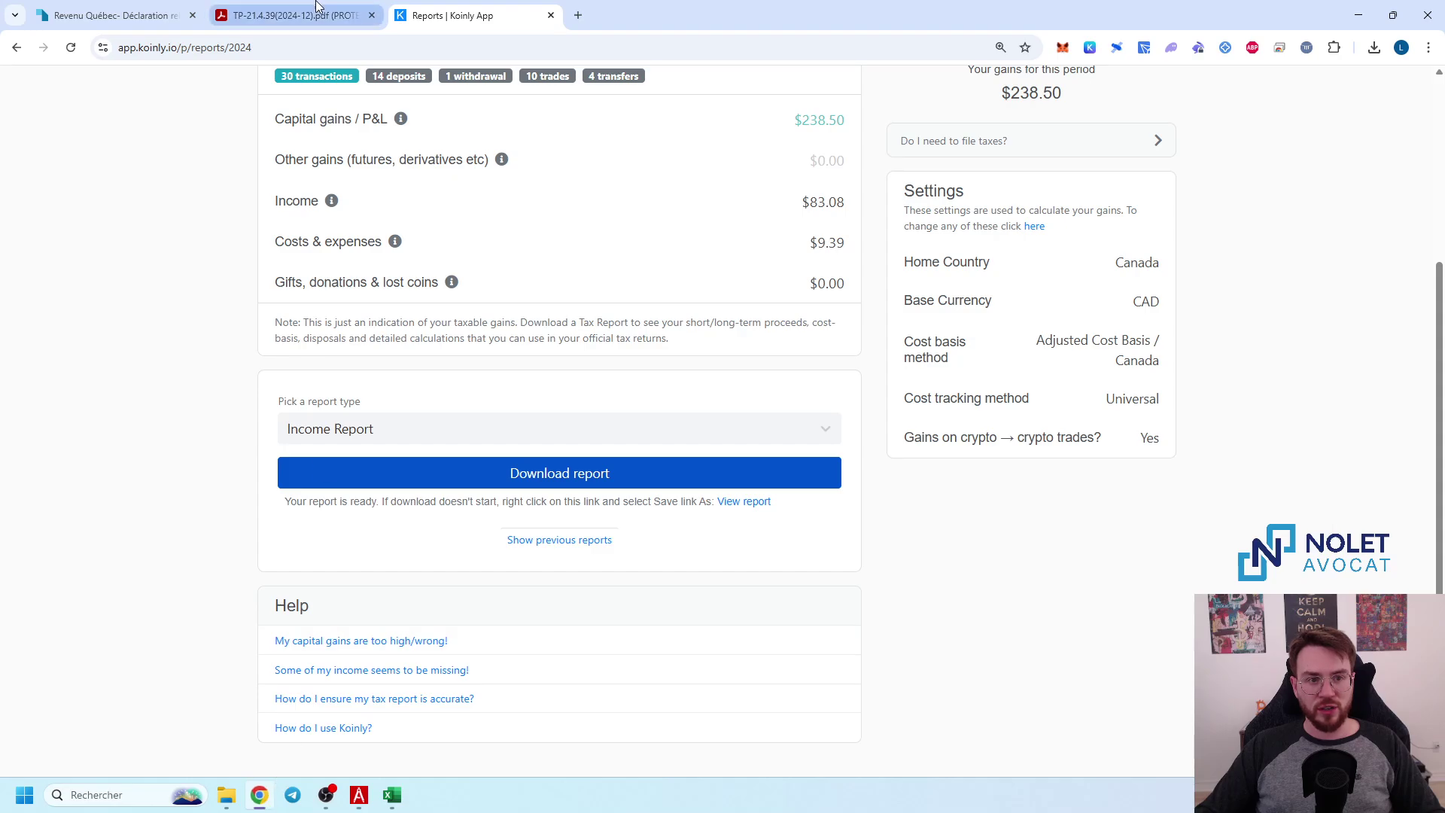
click(324, 15)
scroll(633, 335, down, 15)
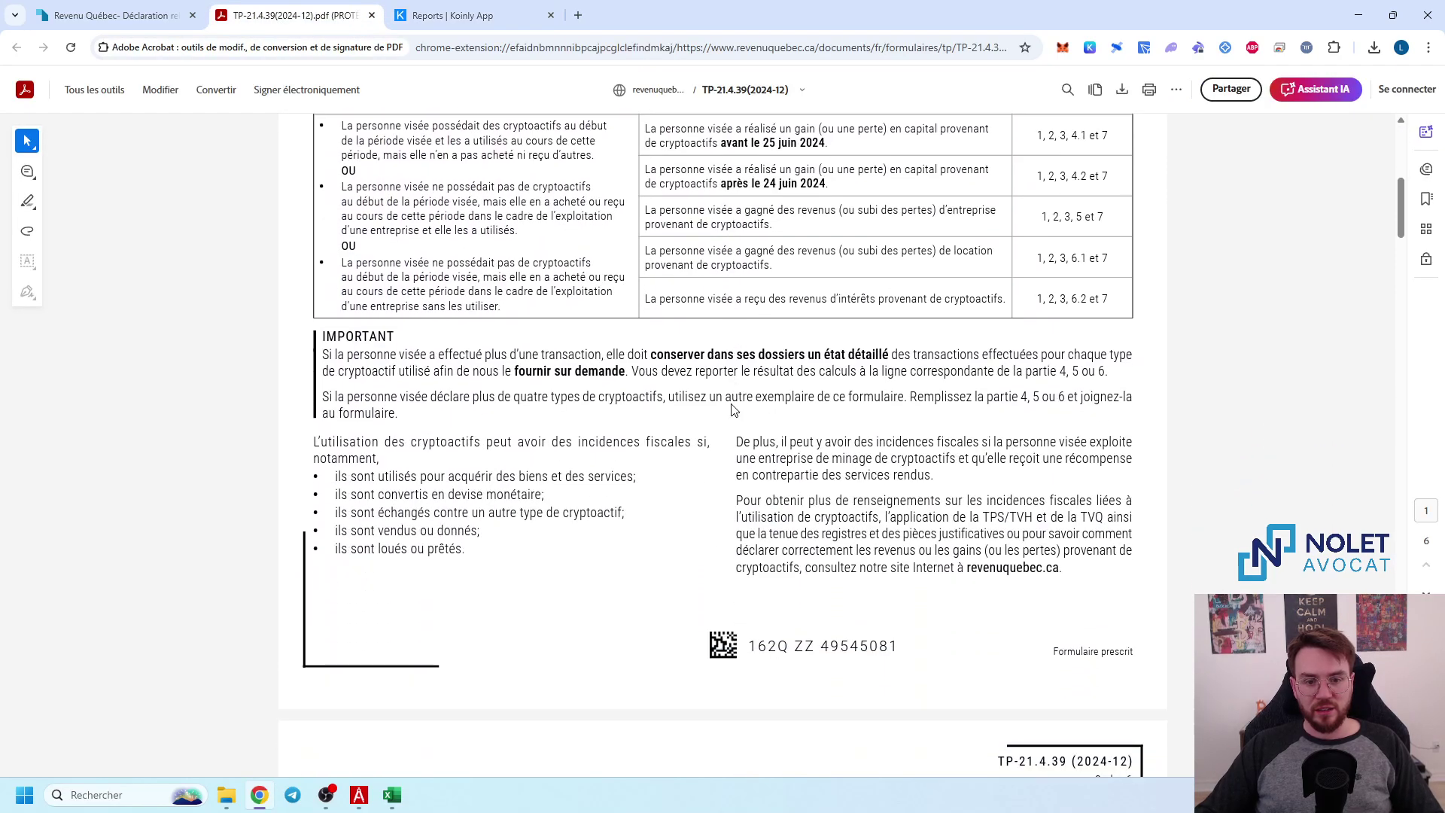
scroll(729, 410, down, 20)
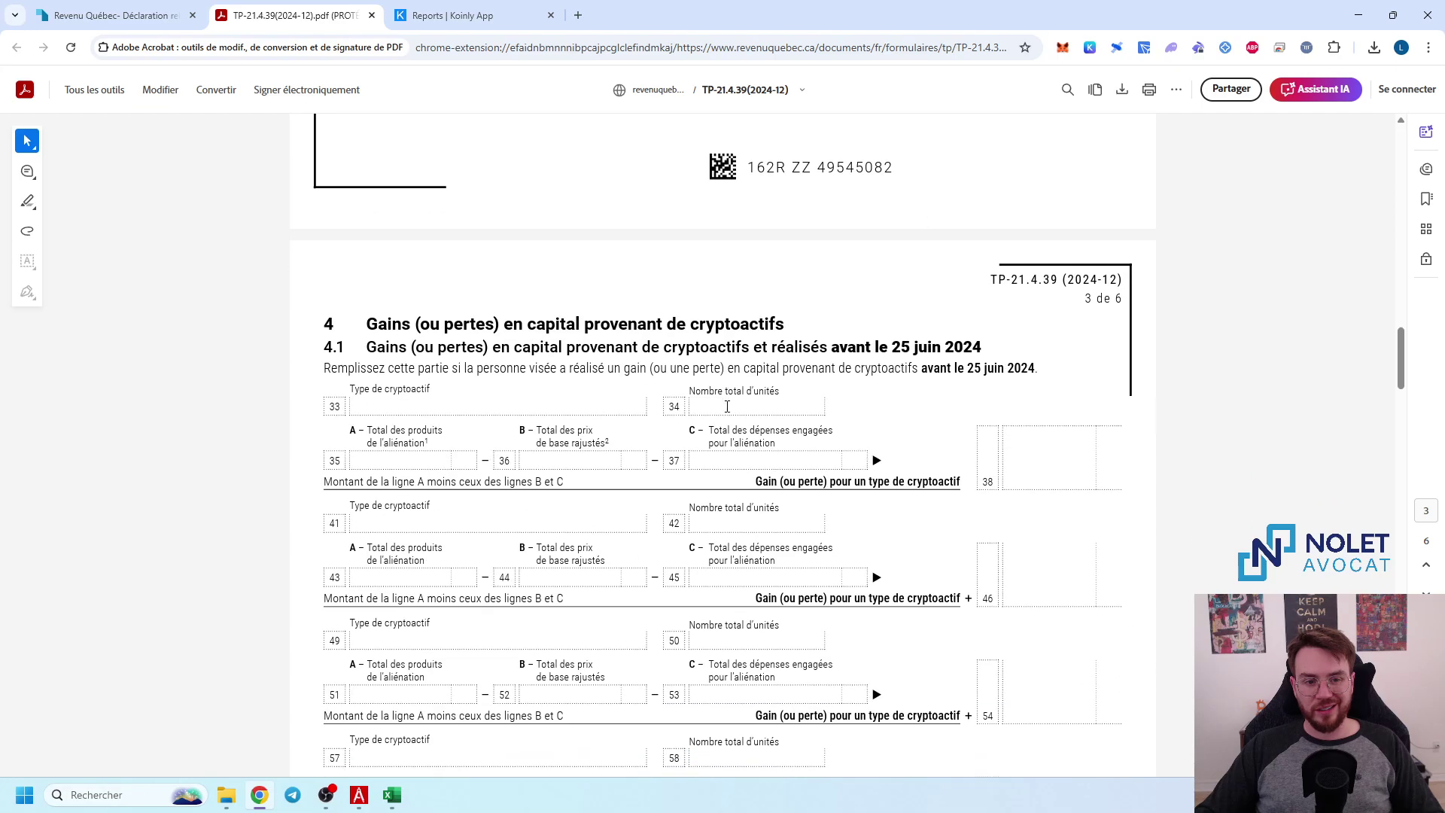
scroll(726, 414, down, 15)
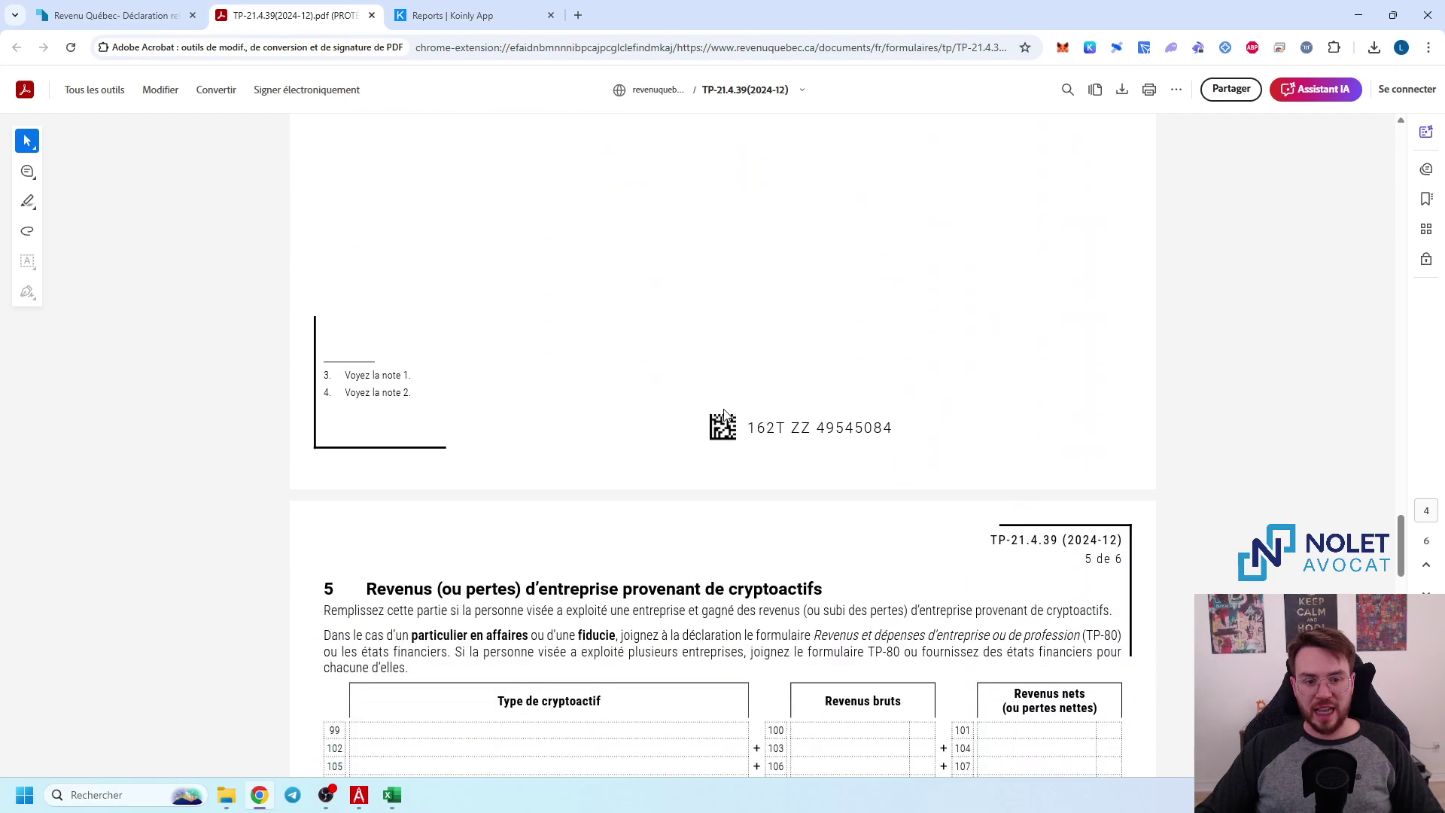
scroll(587, 482, down, 2)
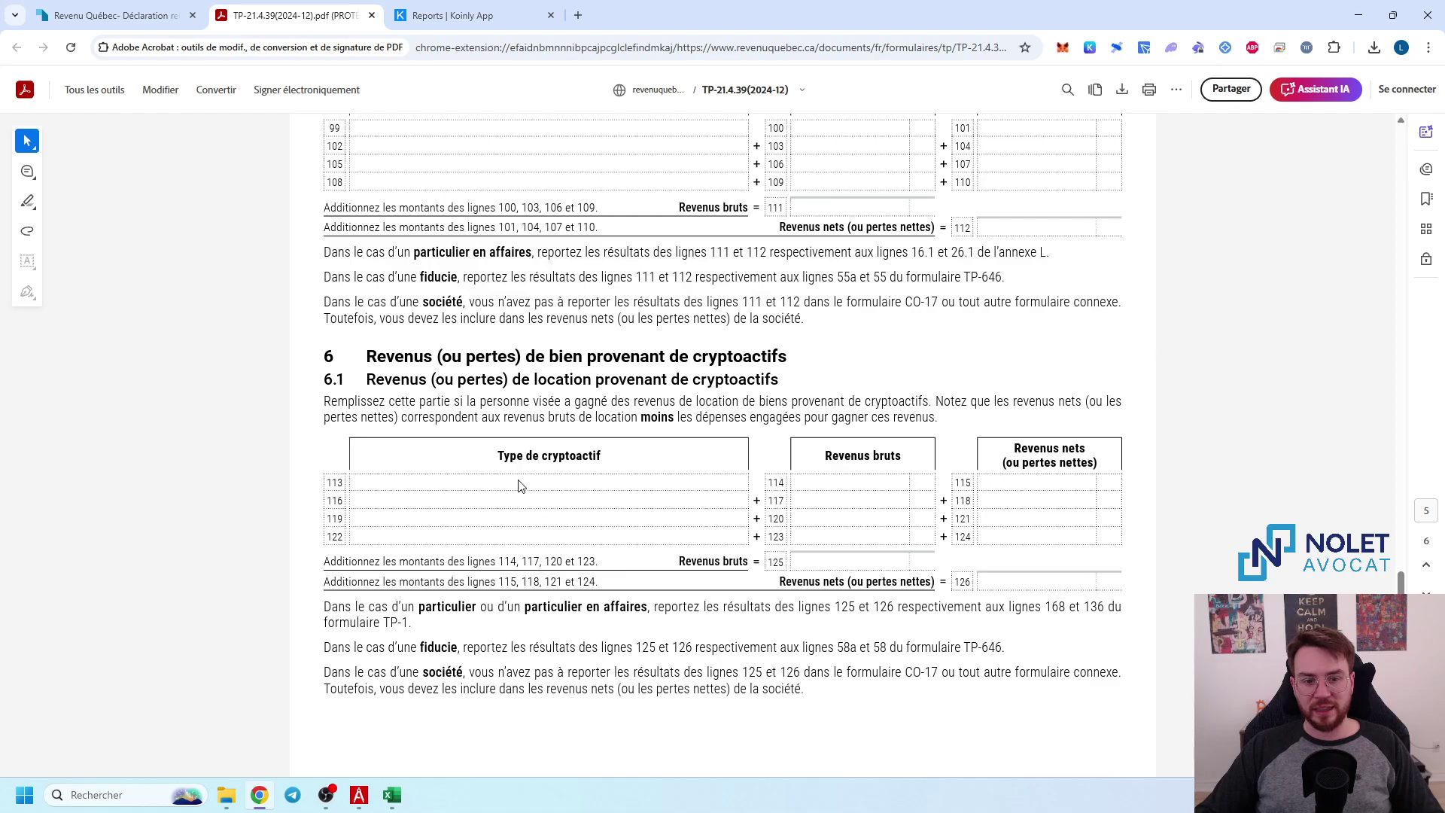
scroll(541, 499, down, 8)
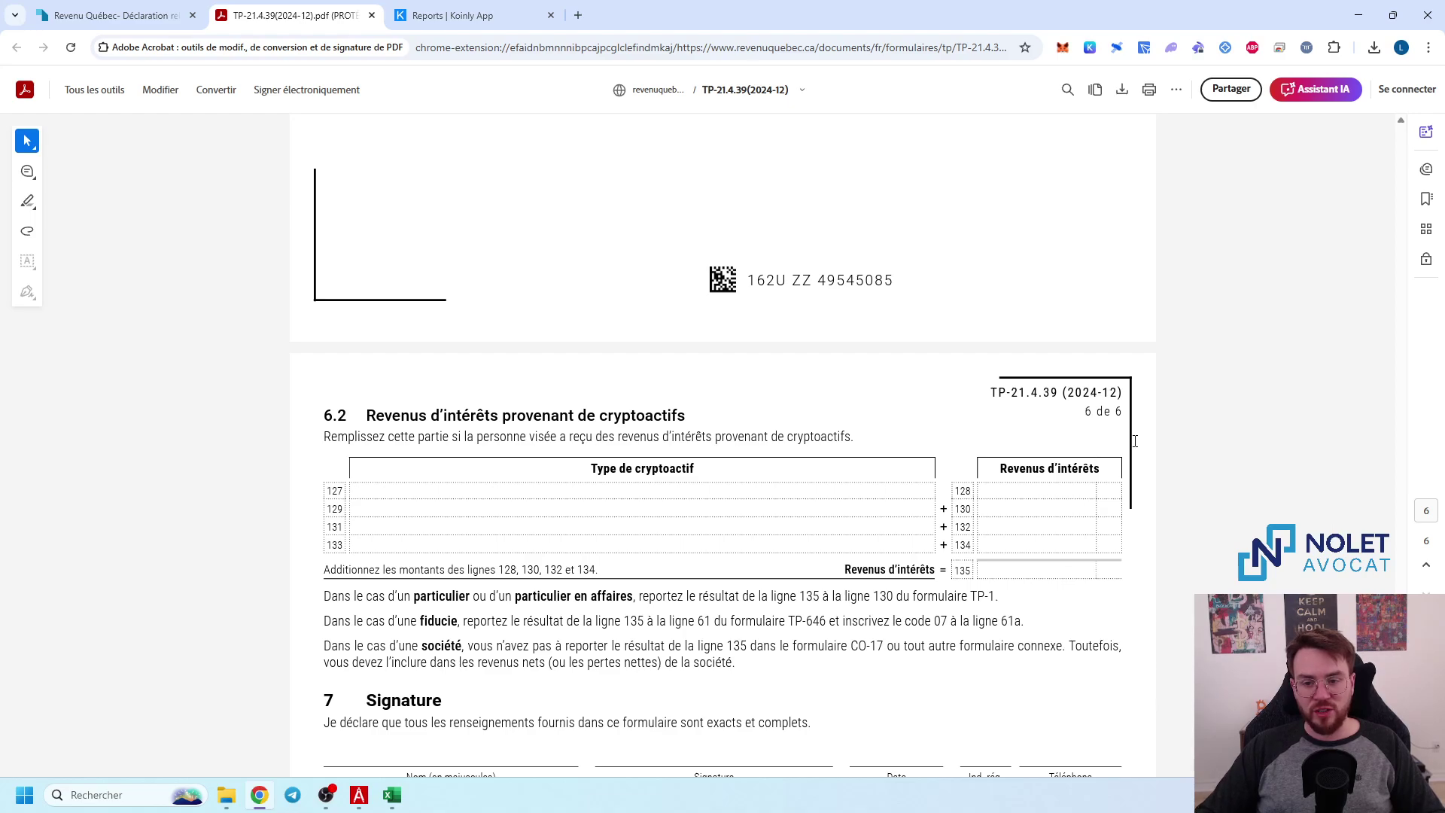
scroll(1135, 440, up, 7)
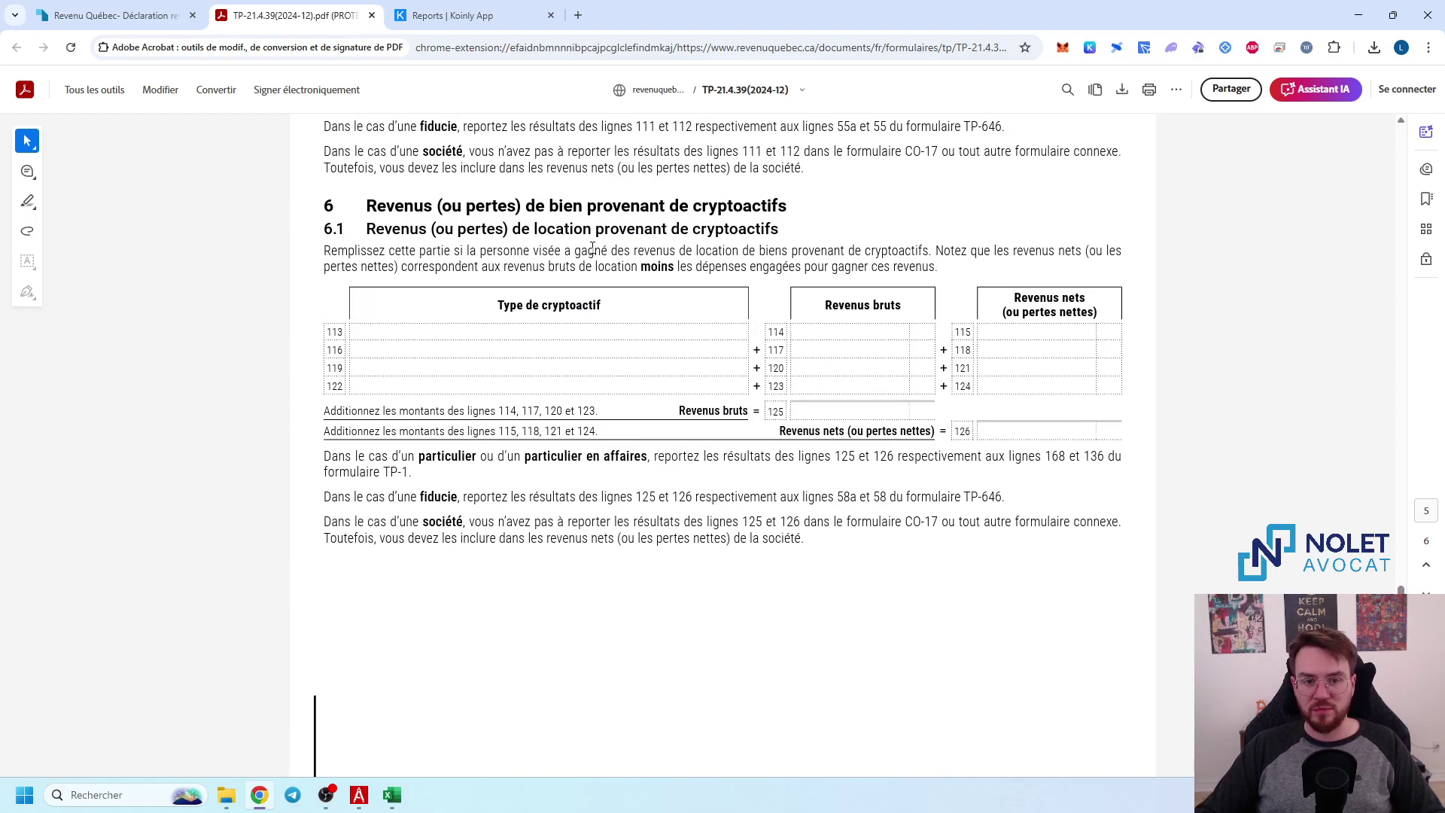
scroll(726, 323, down, 9)
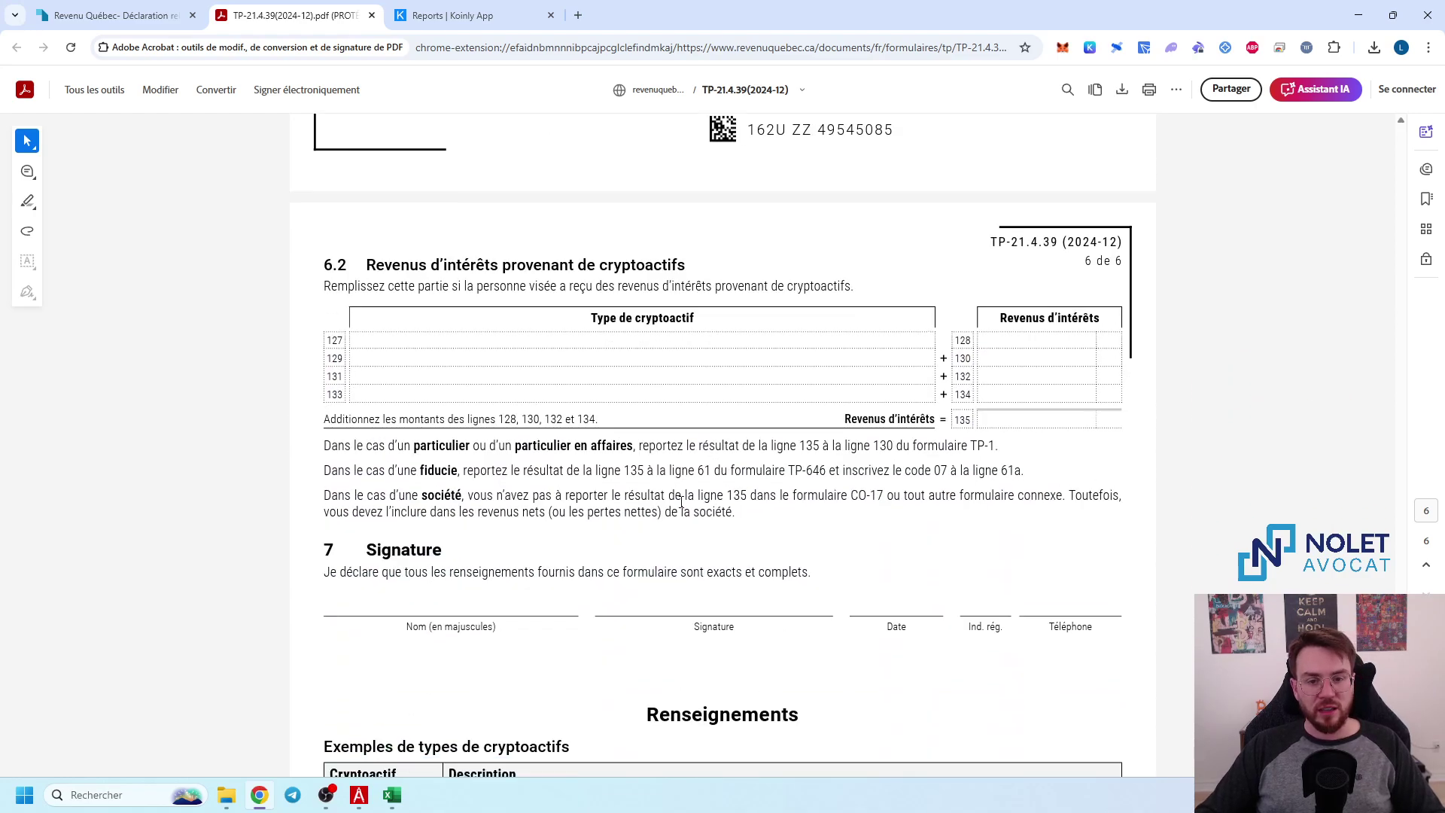
- Switch back to Excel and review the reward transactions in rows 5 to 17 of the income report
click(407, 784)
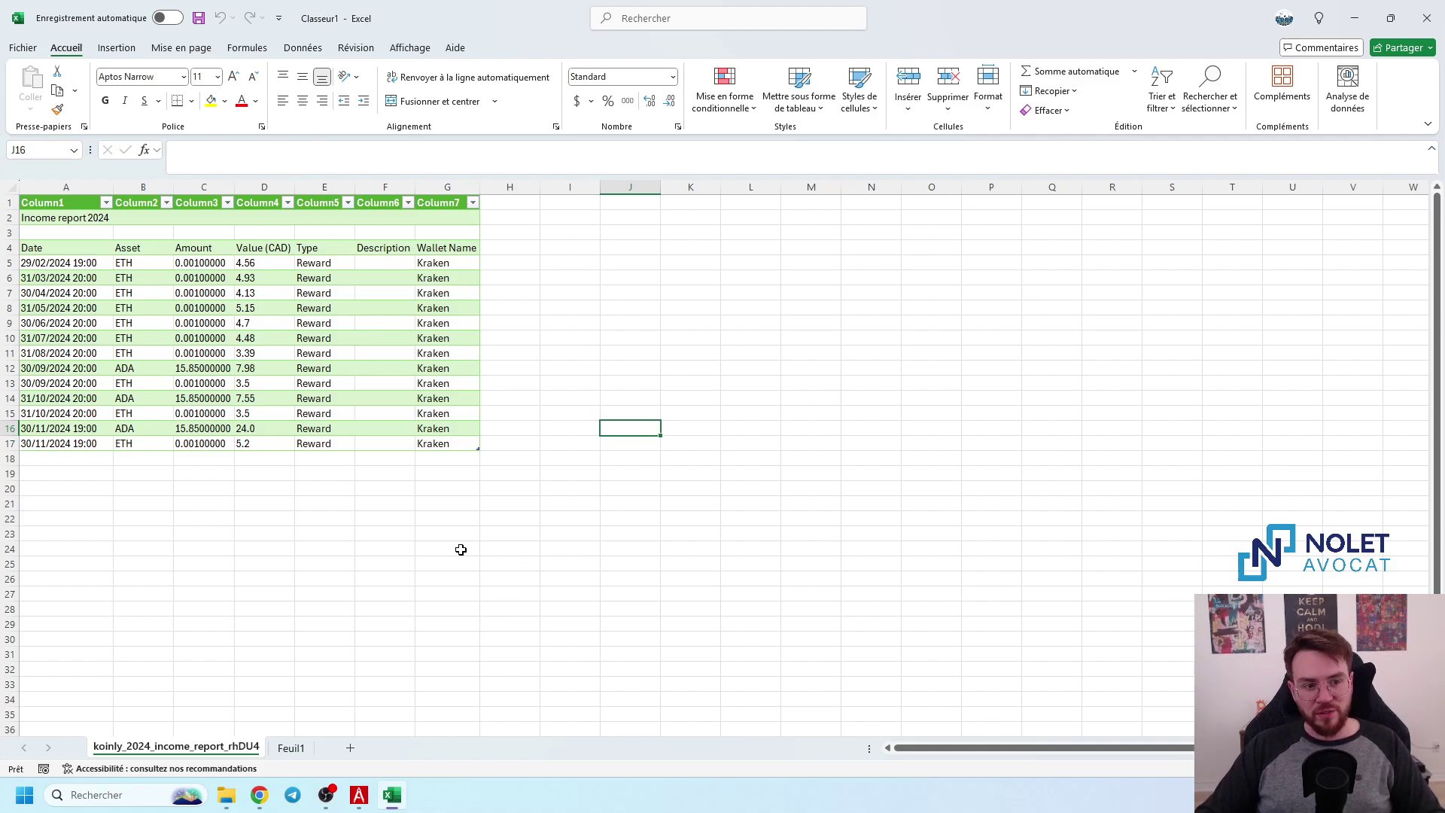
drag(9, 443, 9, 263)
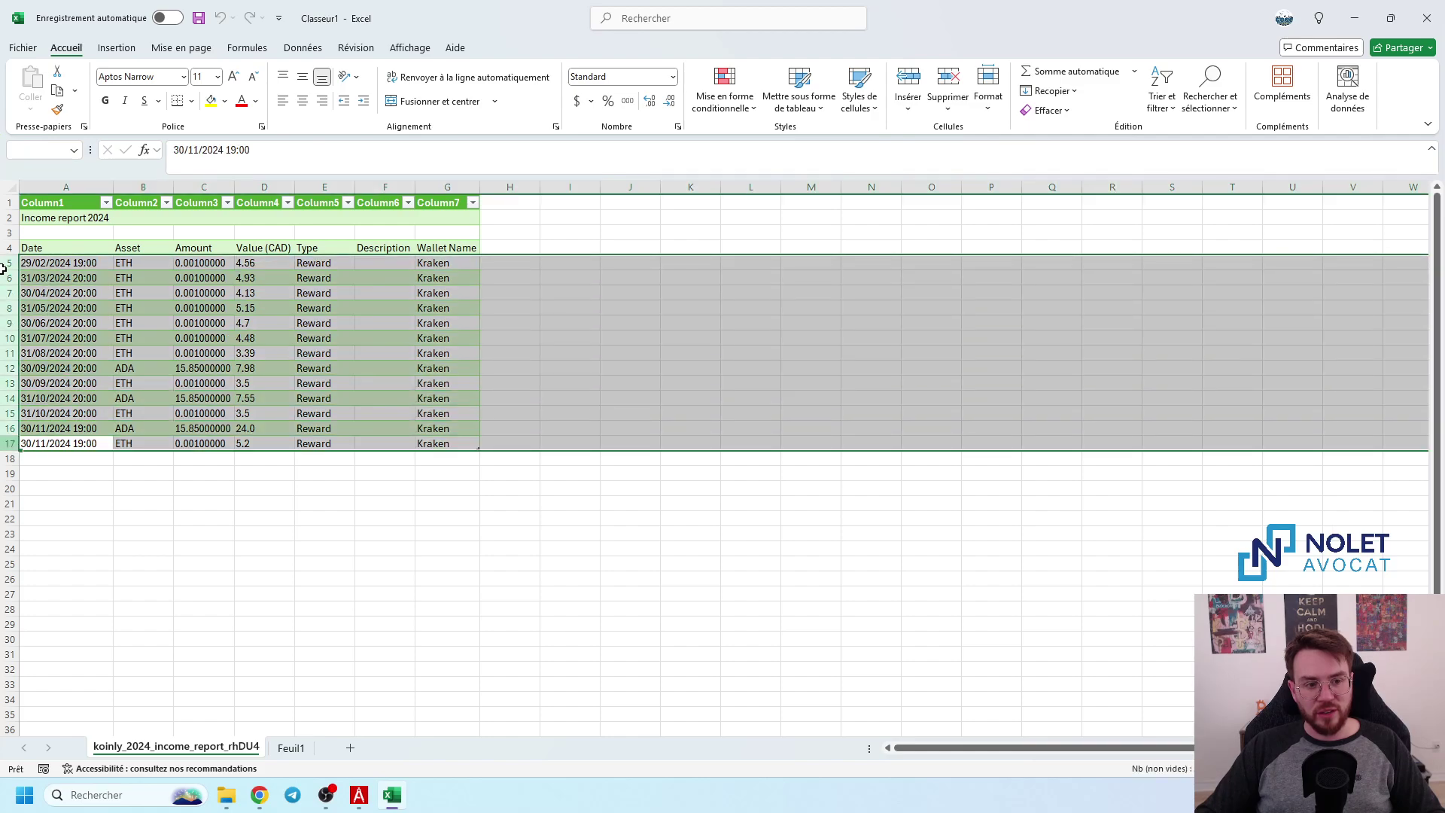
click(652, 547)
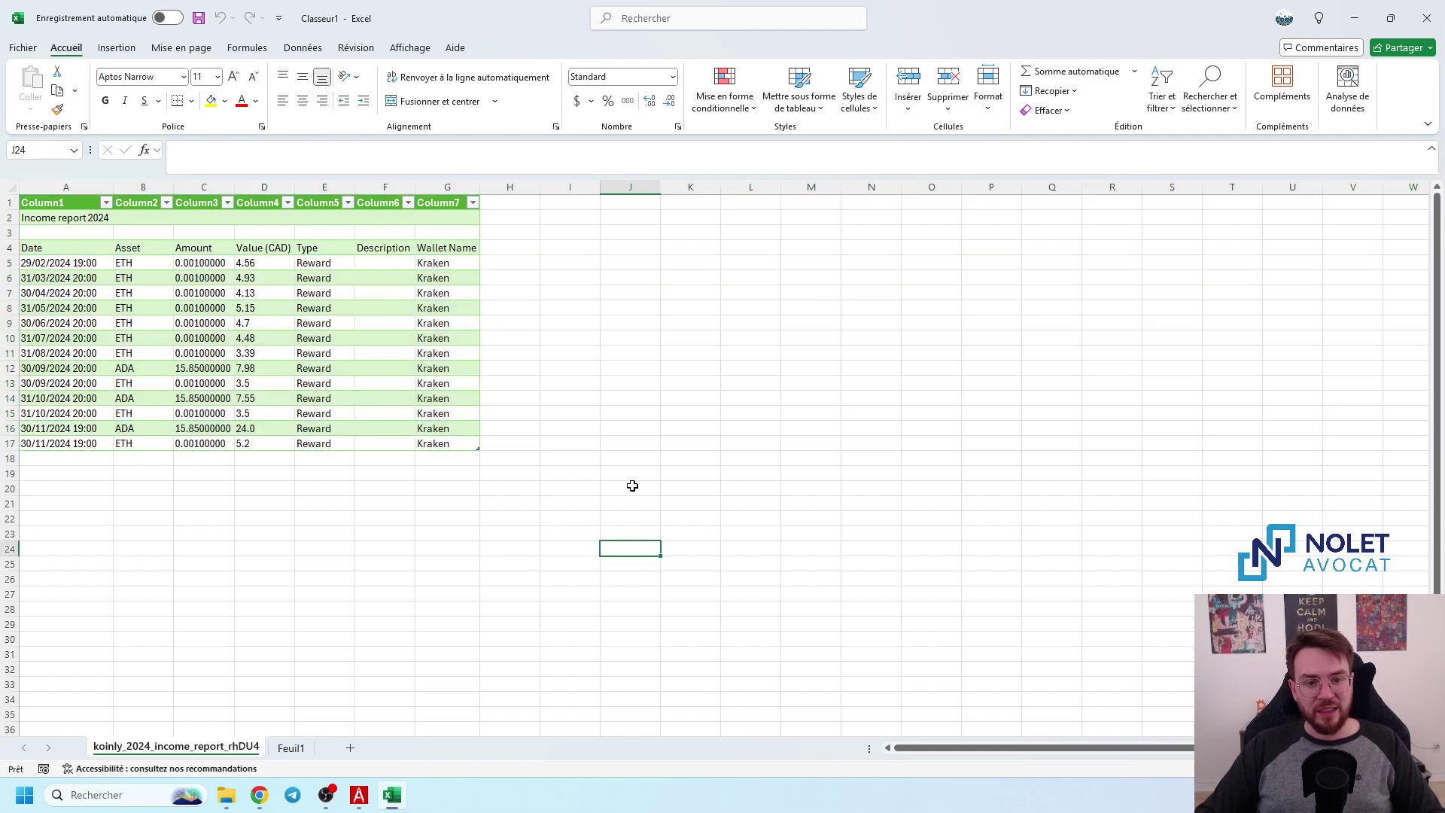
click(629, 399)
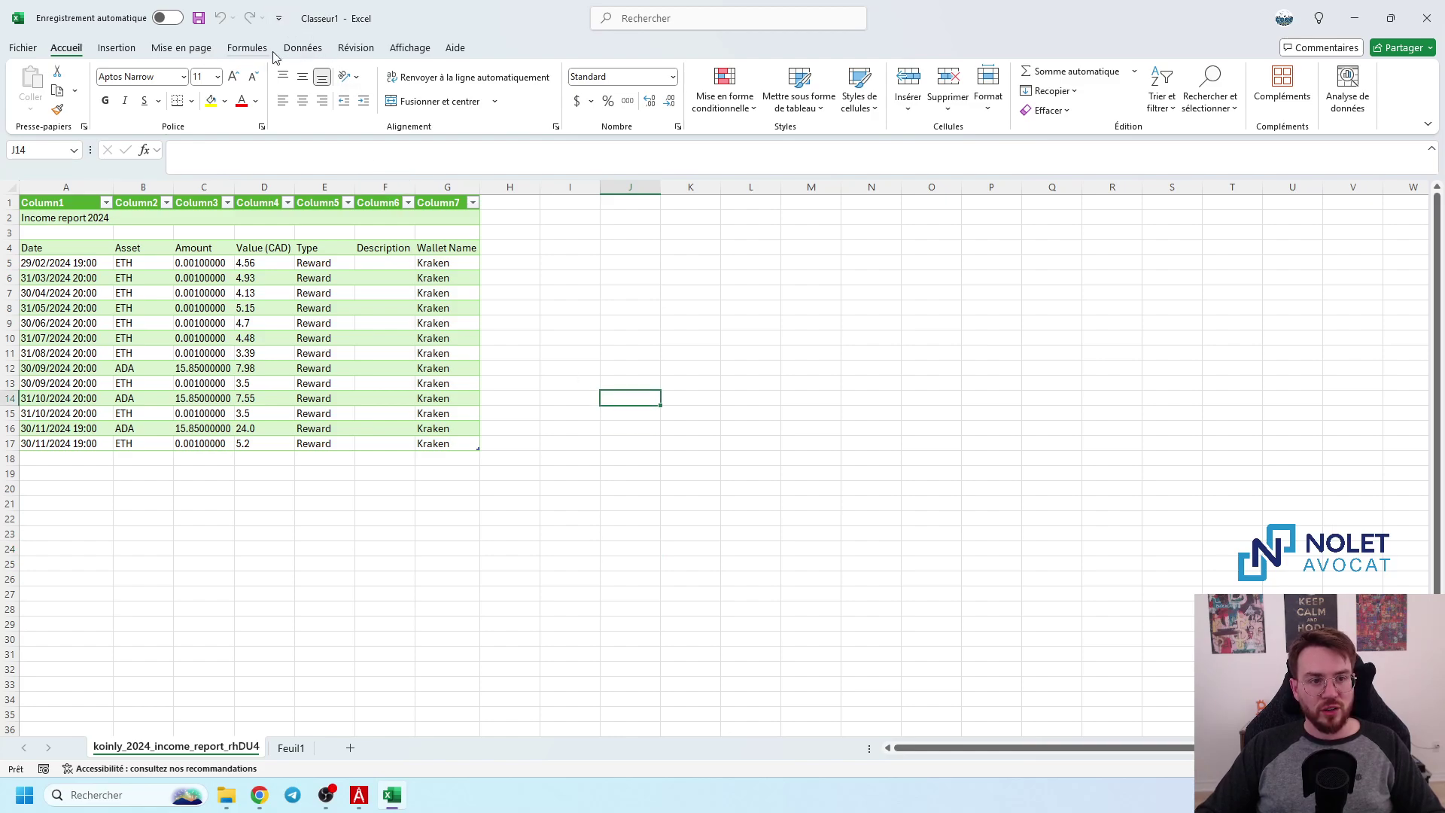
click(298, 49)
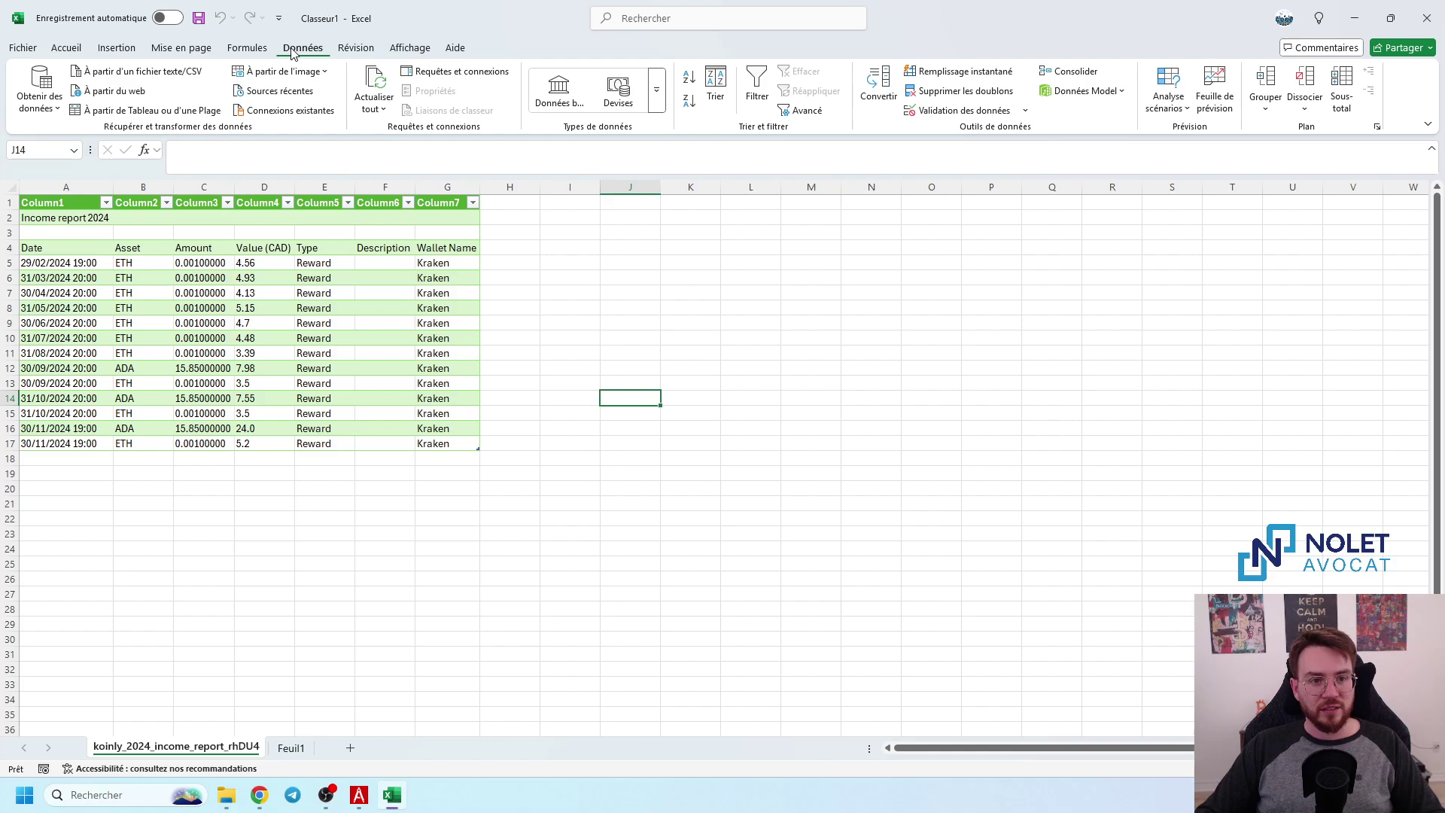
click(129, 52)
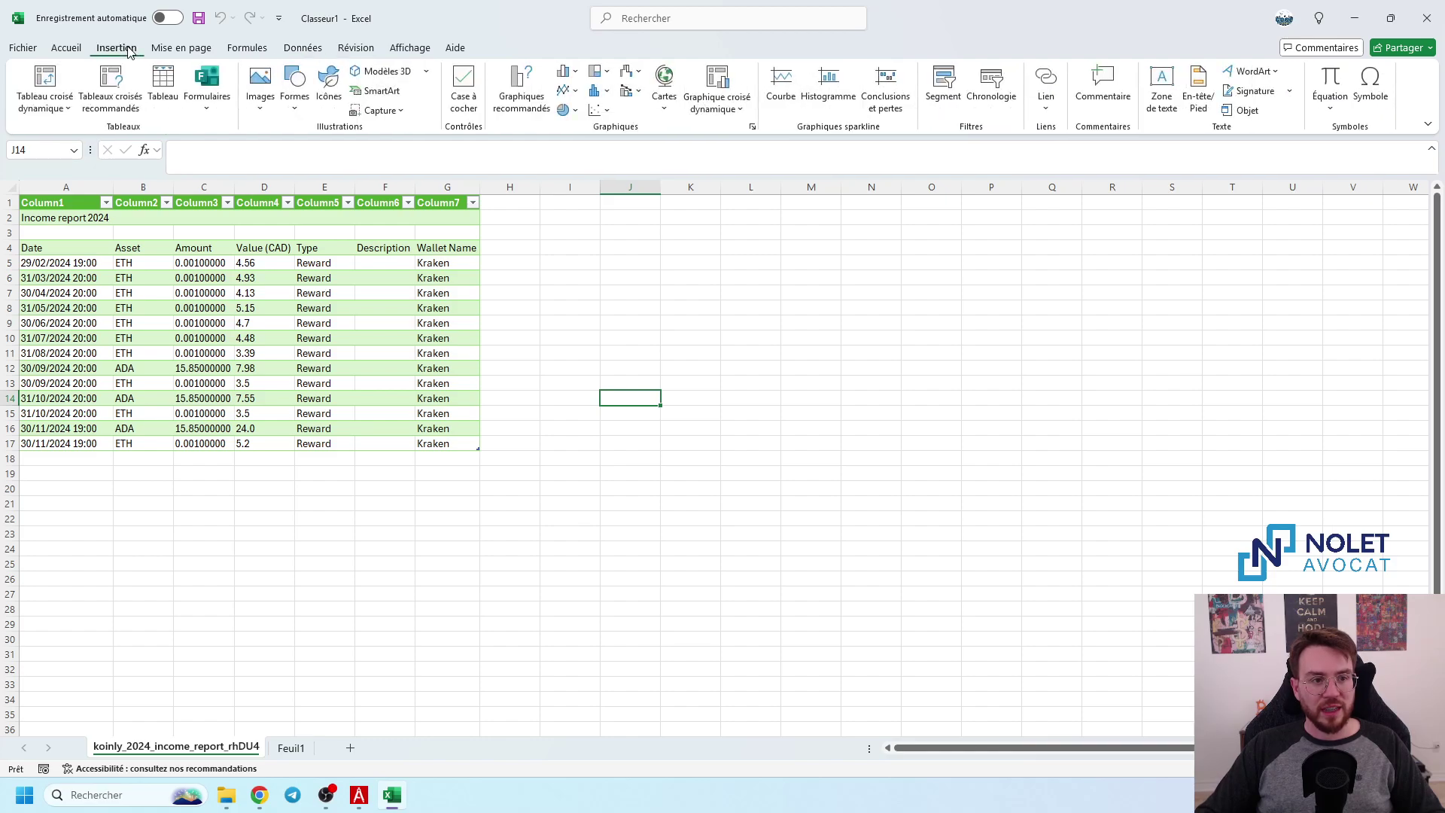
click(54, 84)
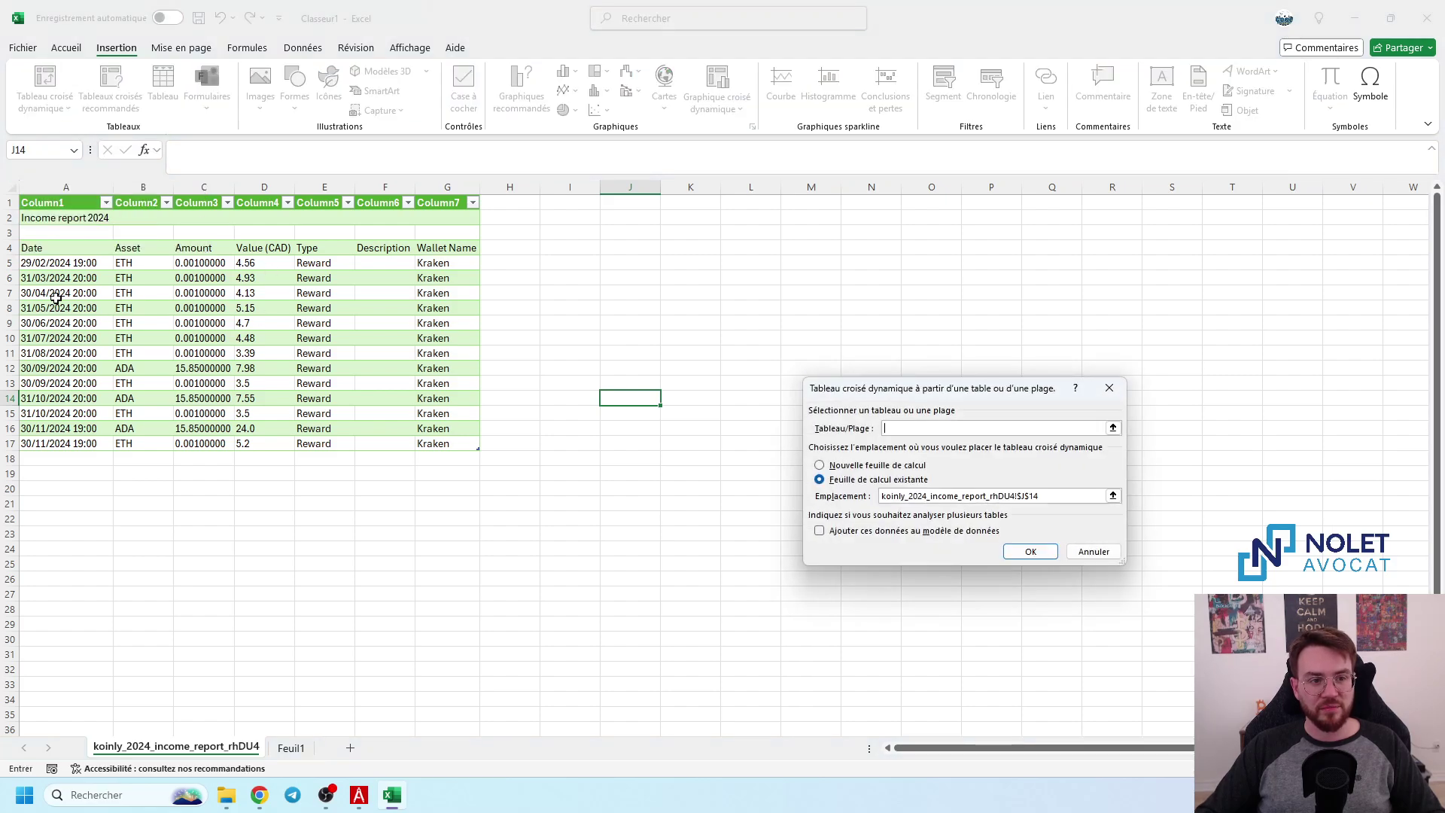
click(1110, 388)
click(686, 399)
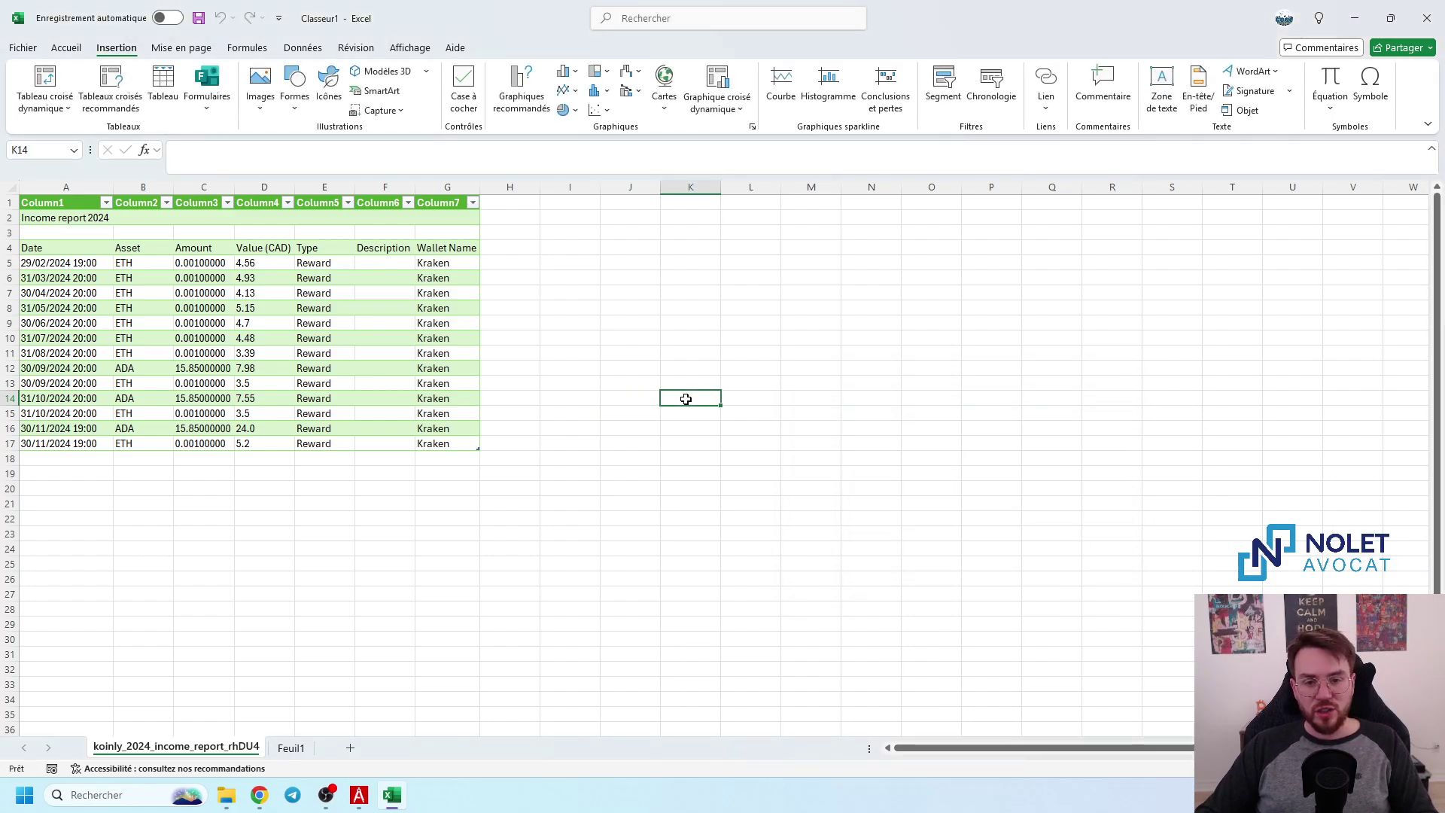
- Replace every decimal point with a comma throughout the income report sheet and close the Find and Replace dialog
key(ctrl+f)
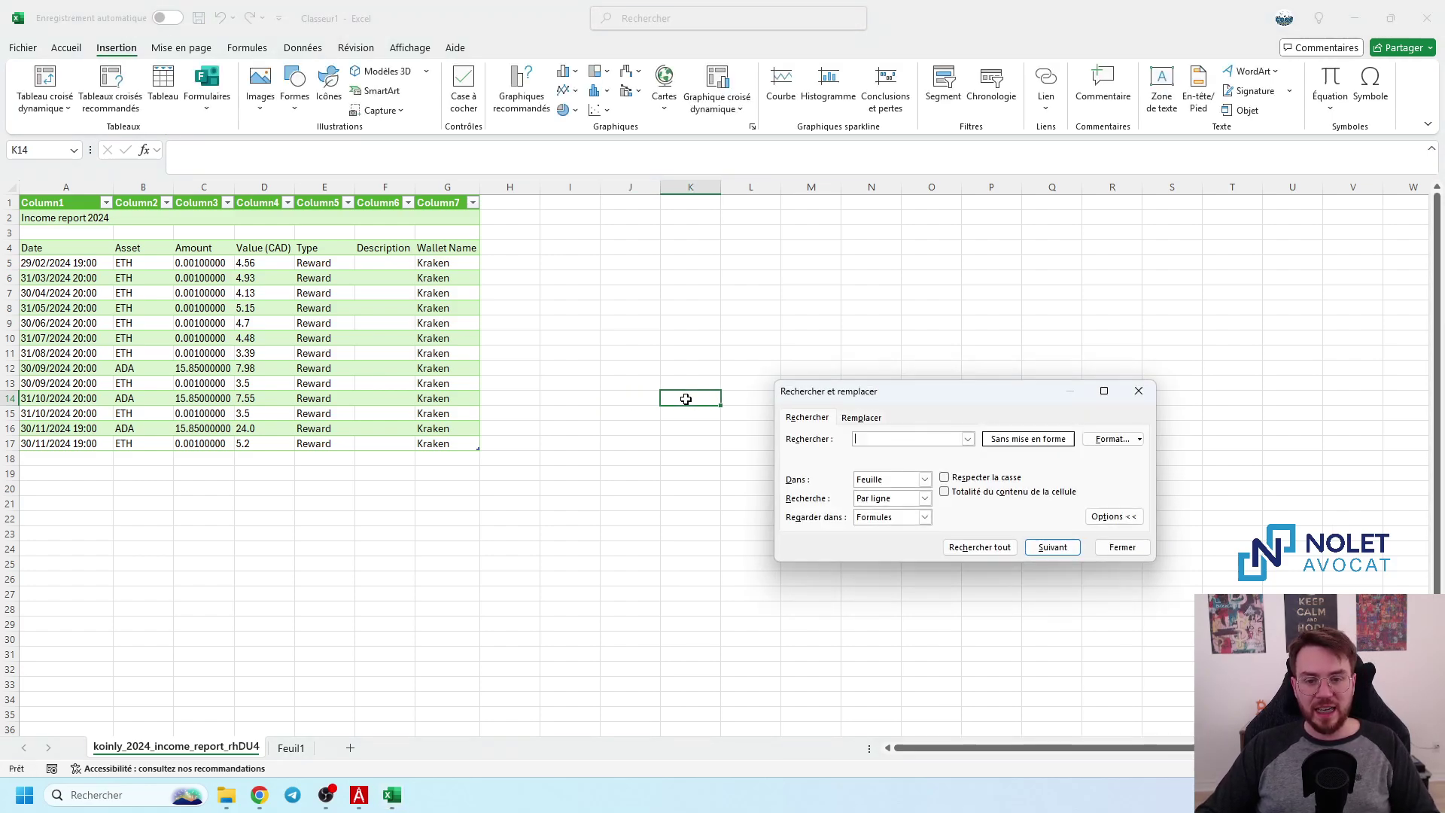
click(861, 419)
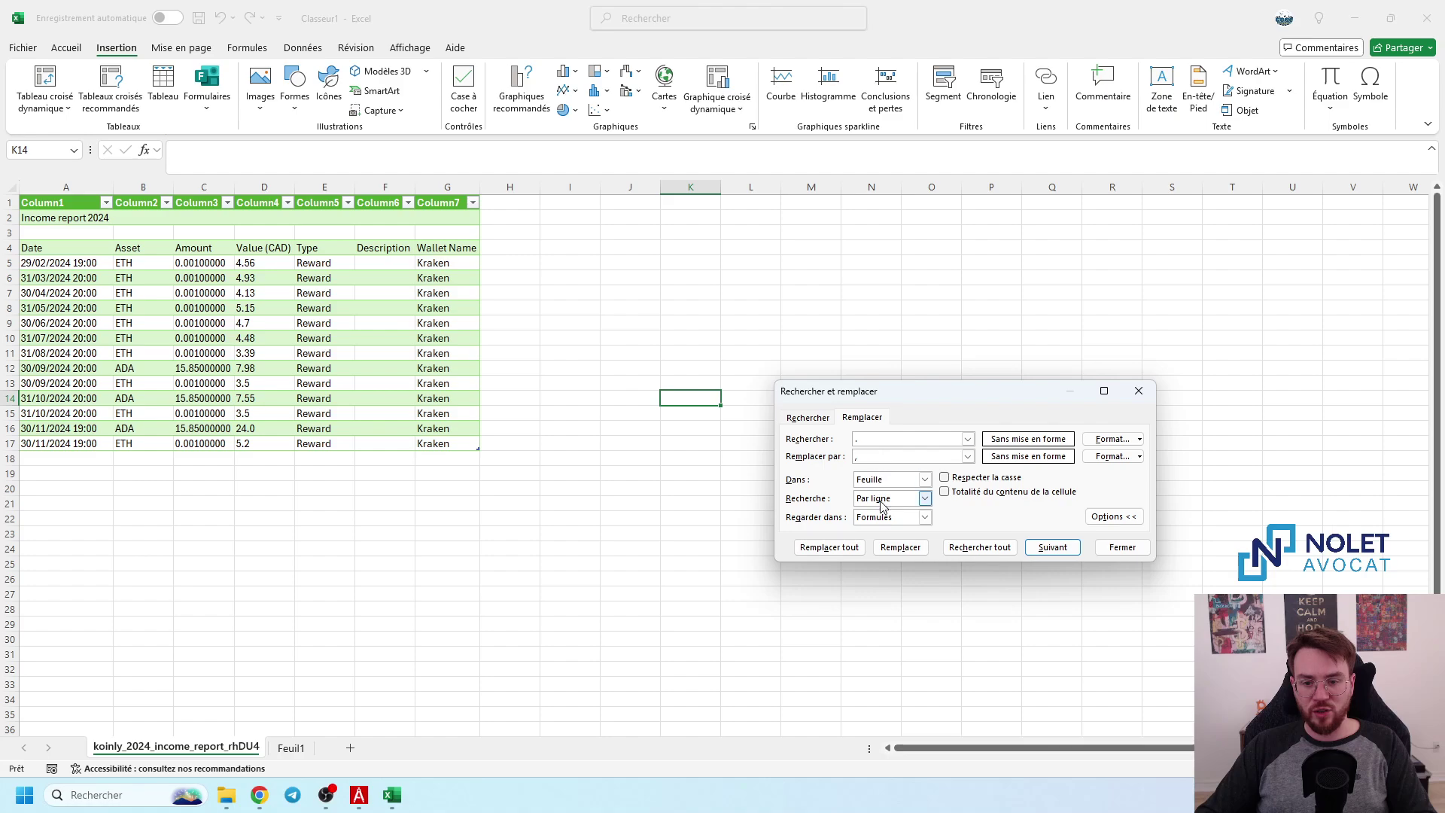
click(829, 547)
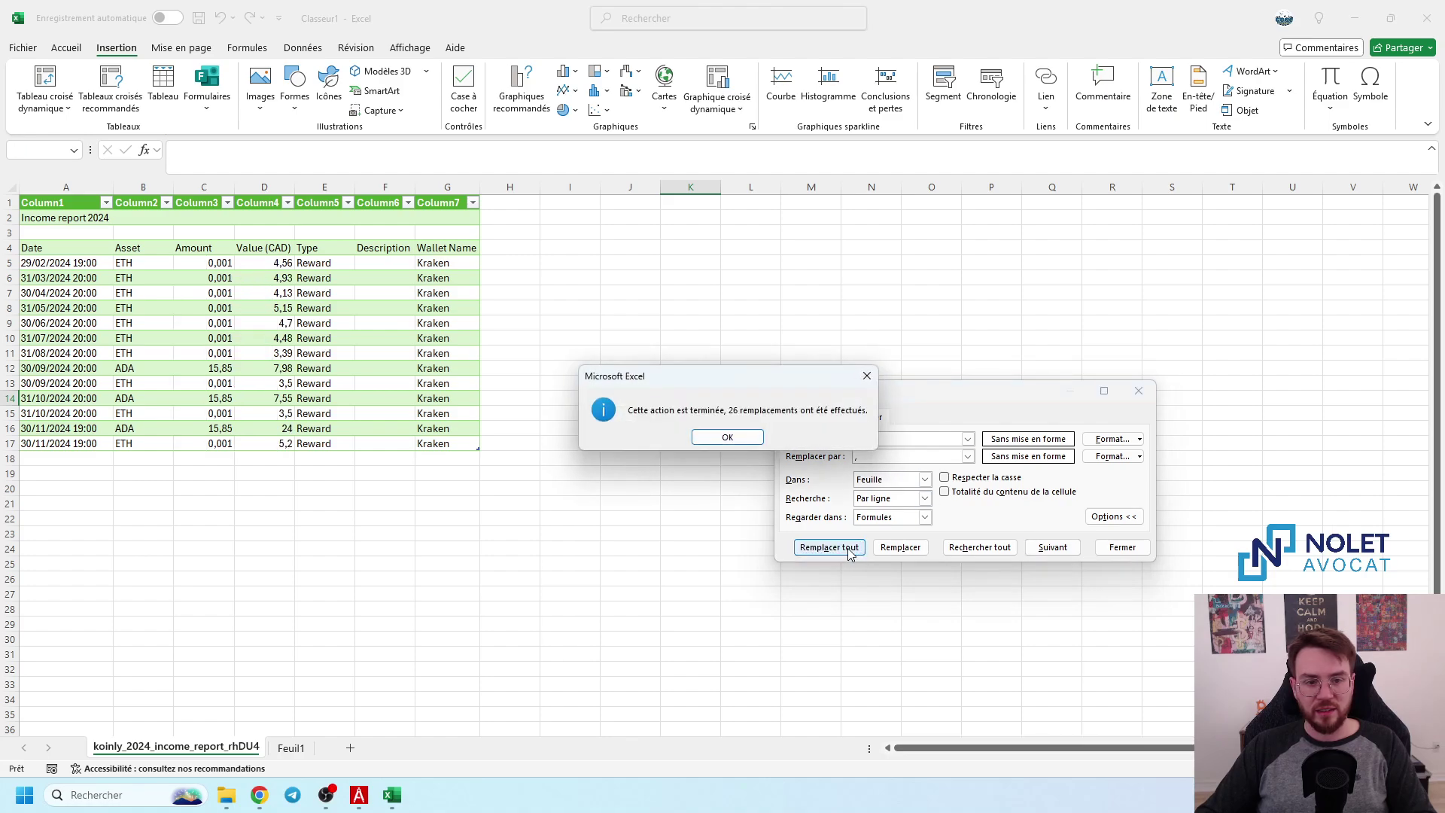
click(733, 439)
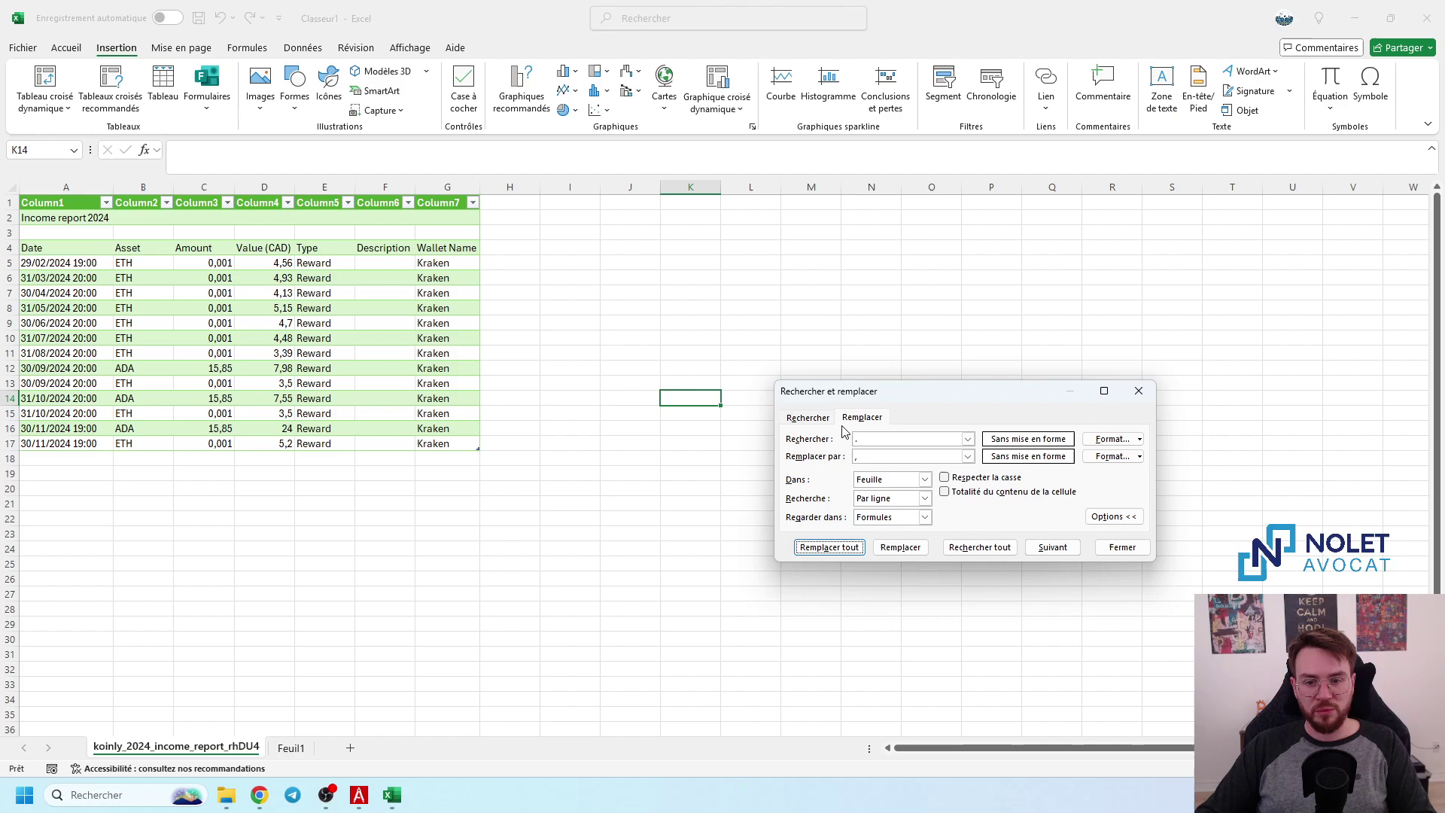
click(1138, 391)
- Check the sum of the Value (CAD) amounts in D5:D17, then clear the selection
click(573, 446)
drag(262, 264, 271, 444)
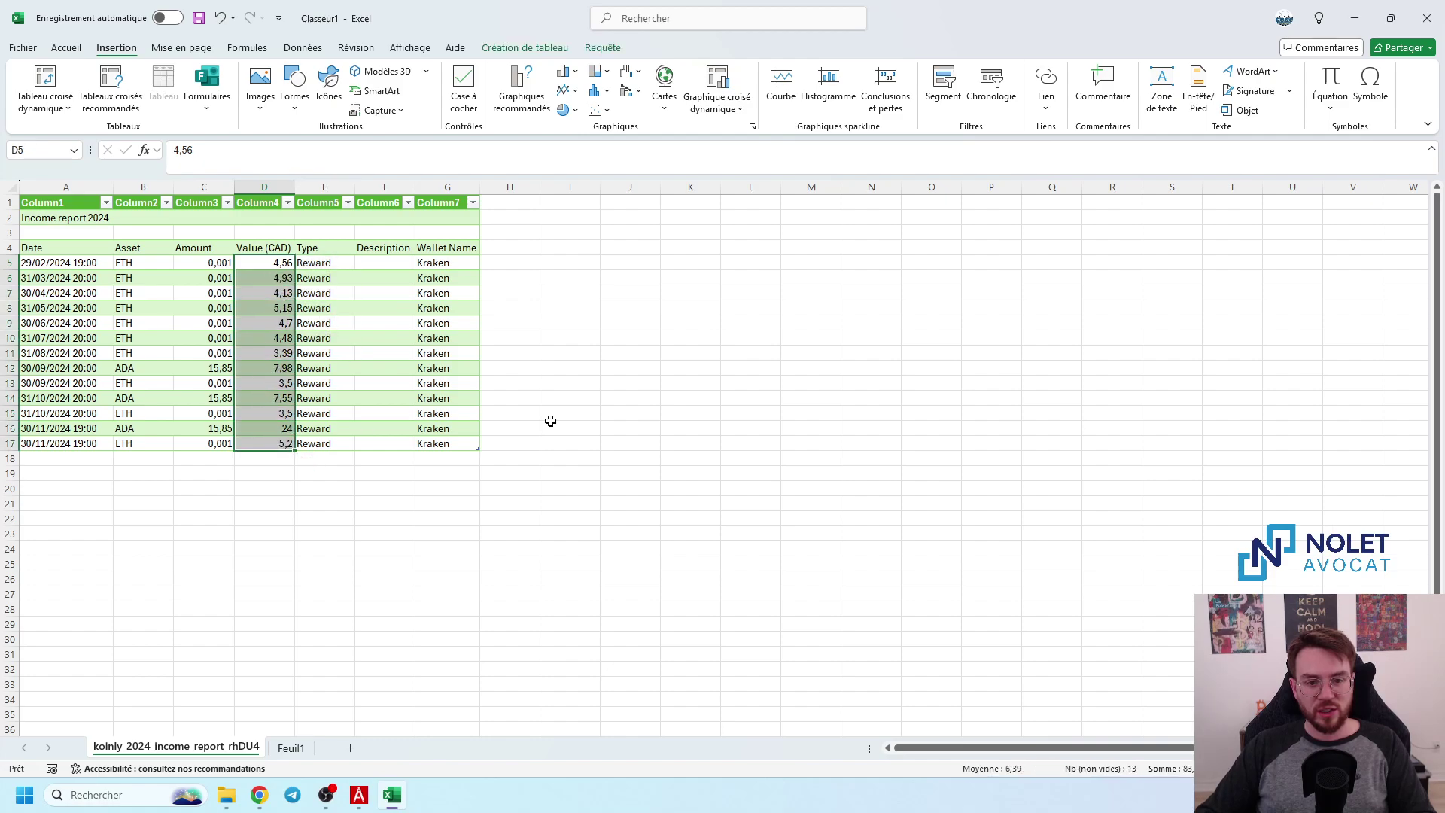
click(688, 383)
click(562, 504)
- Insert a pivot table based on range A4:D17 of the income report at cell C21 of the same sheet
click(213, 507)
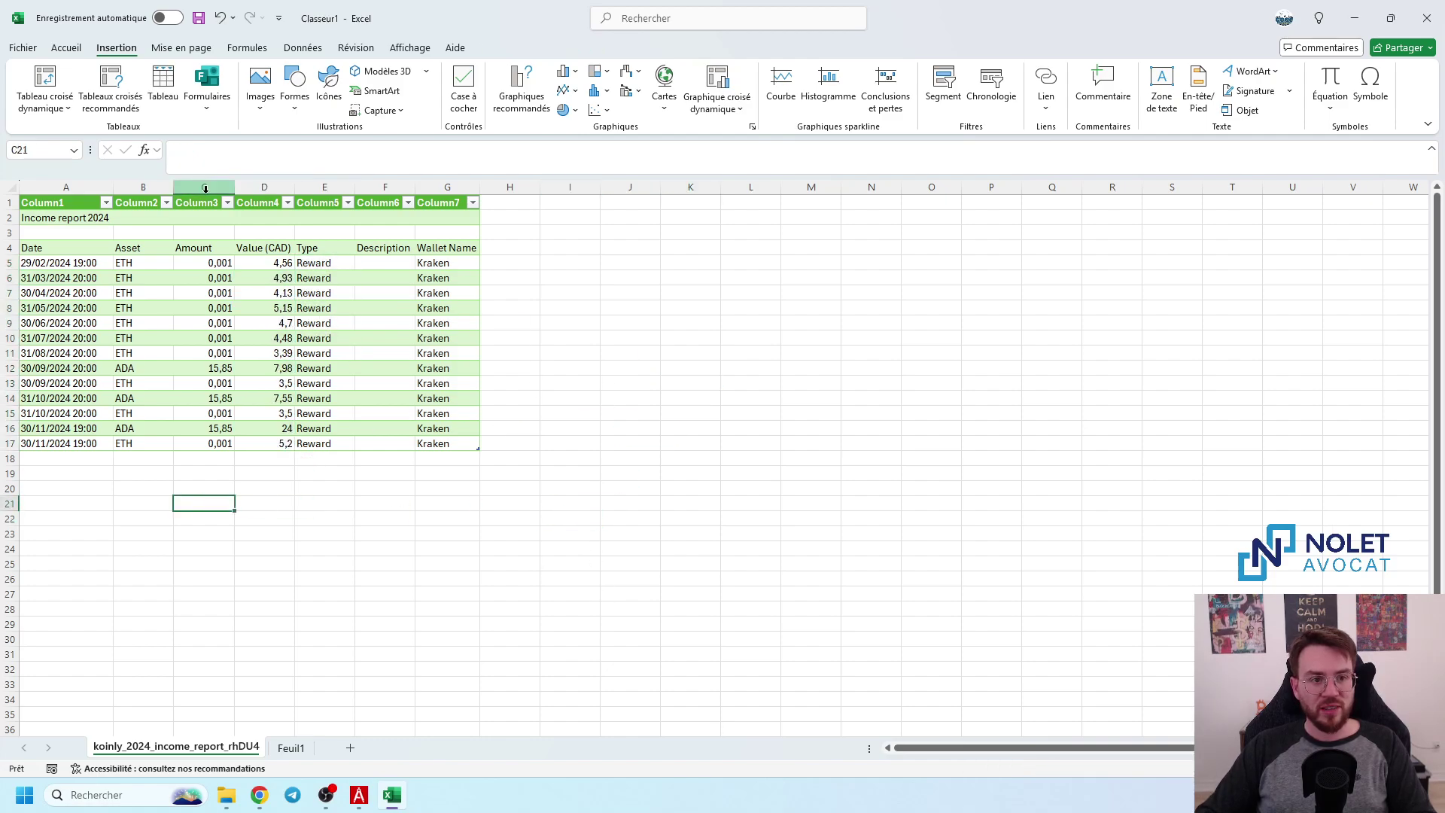
click(47, 89)
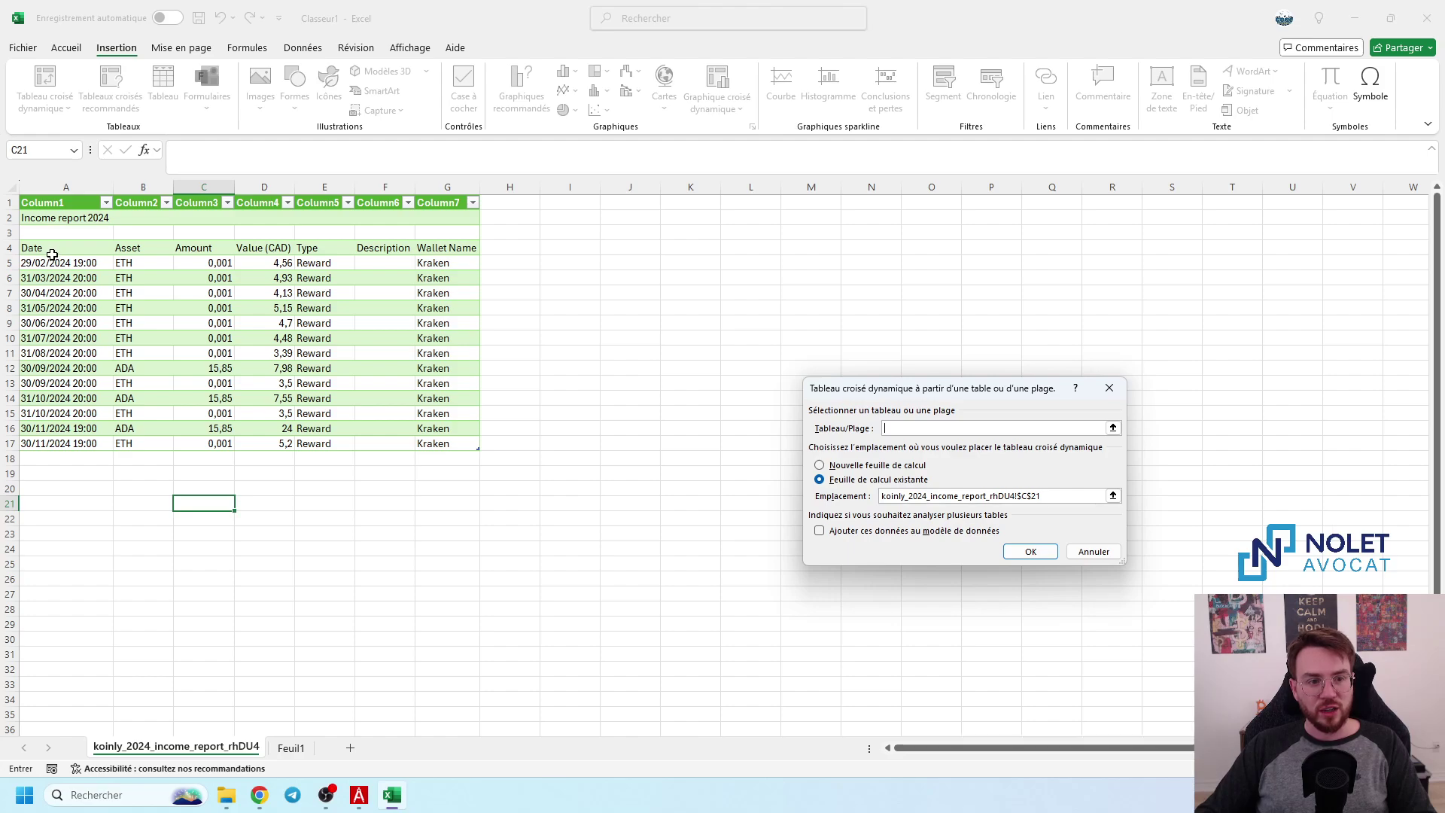
drag(56, 248, 263, 435)
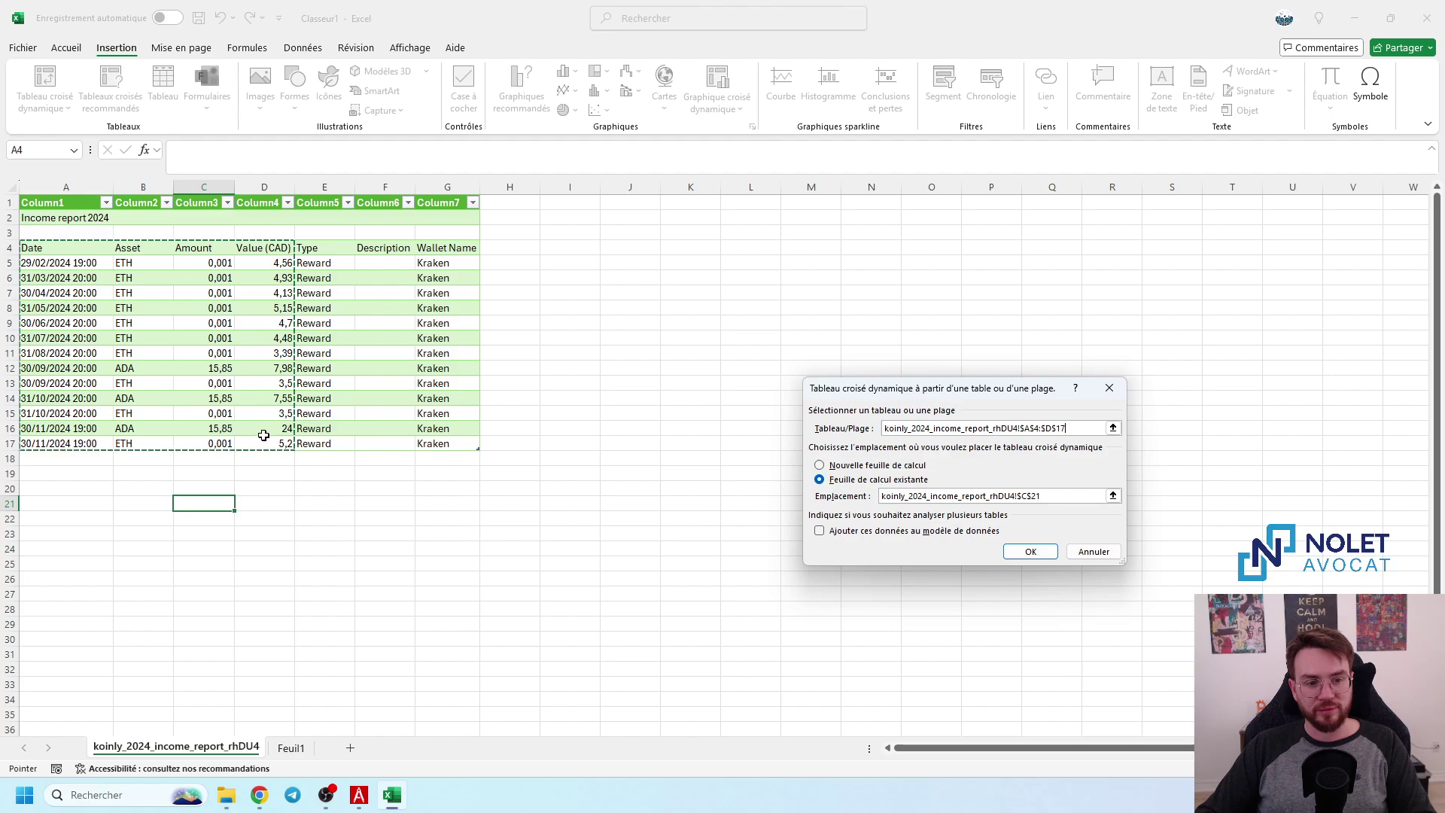
click(1032, 552)
scroll(807, 477, down, 1)
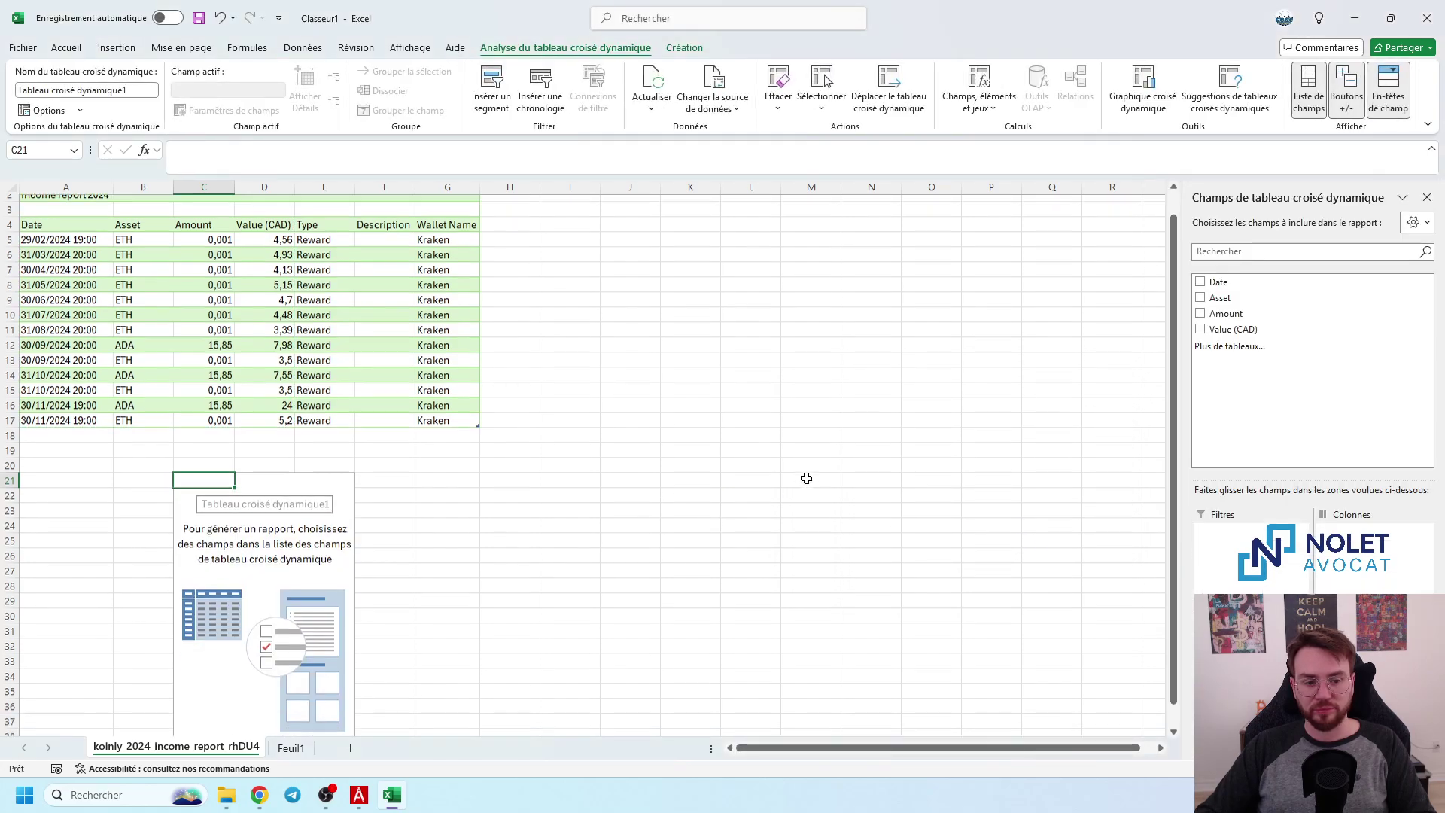
scroll(810, 479, down, 1)
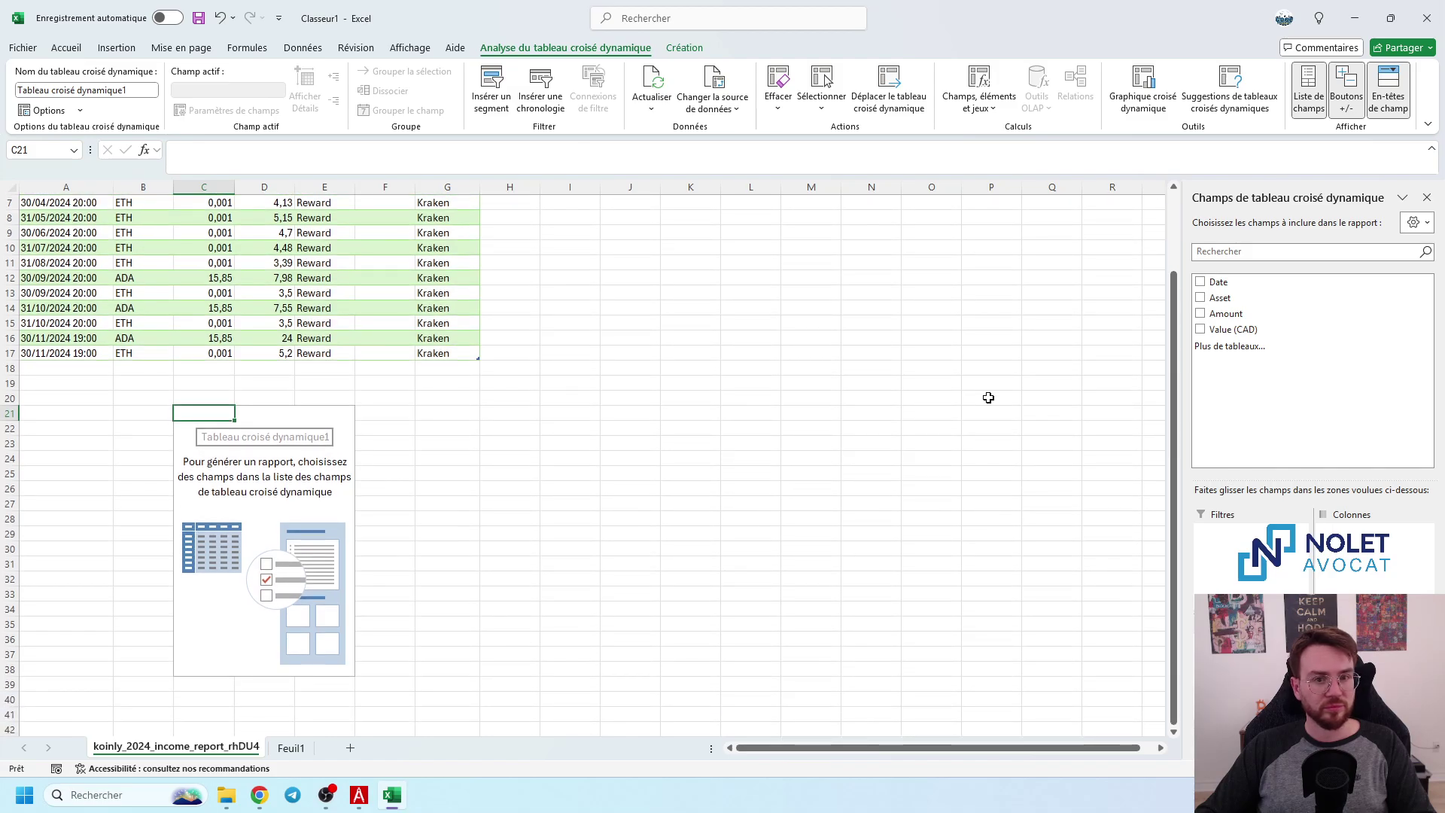
- Restore the Excel window to a smaller size, move it and resize it so all pivot field areas are fully accessible
click(1389, 18)
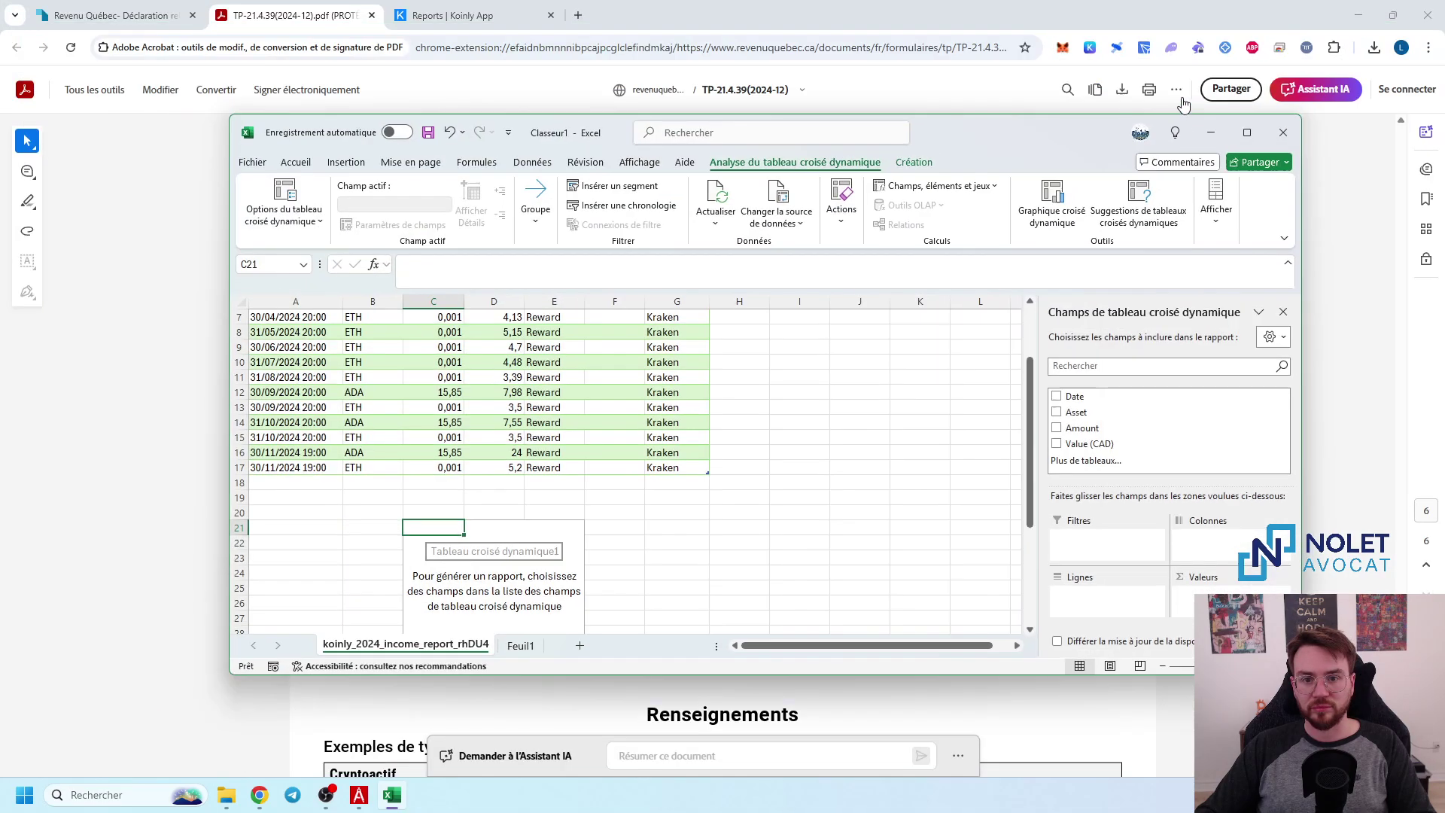
drag(1064, 143, 924, 83)
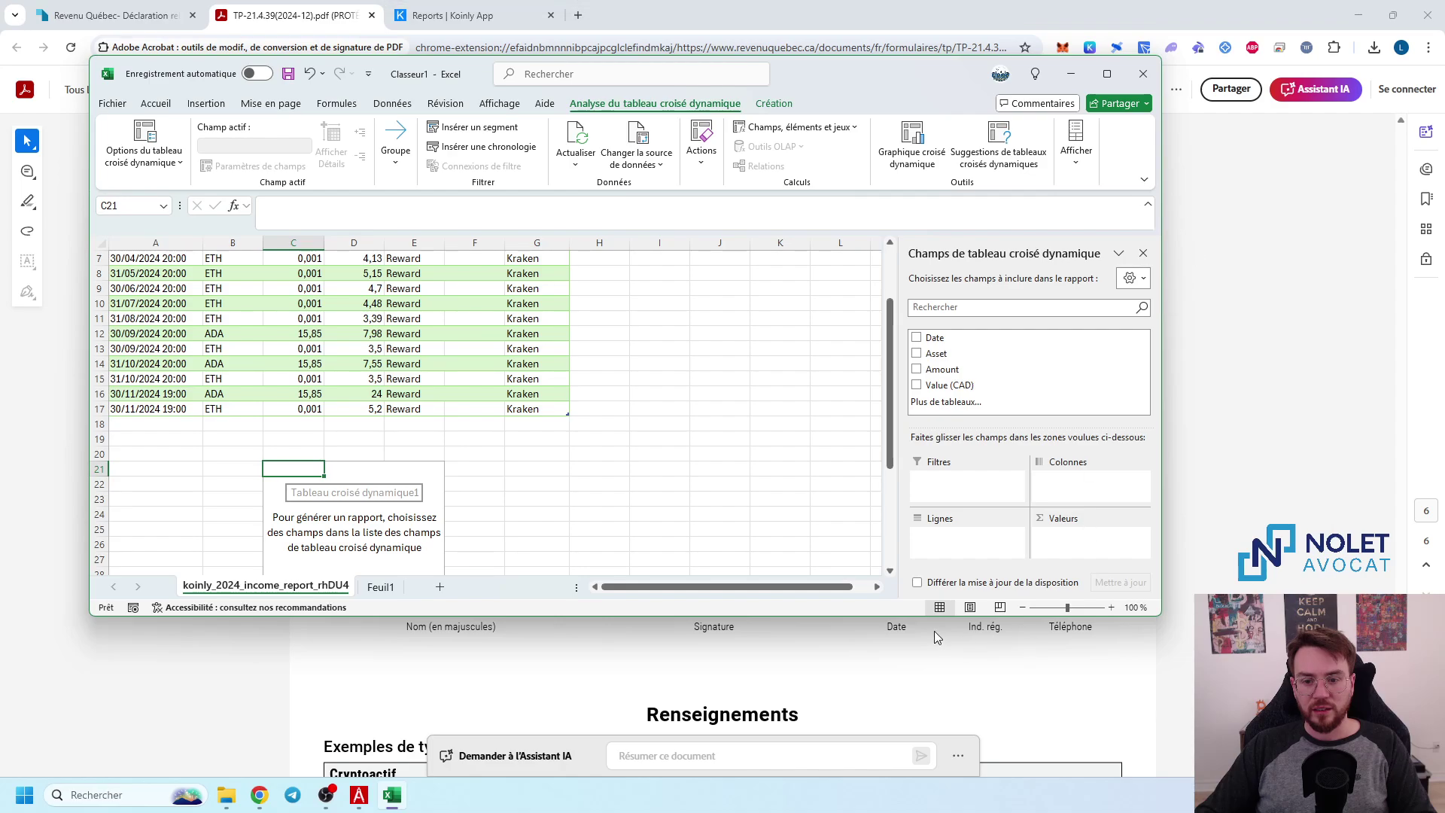
drag(936, 638, 942, 779)
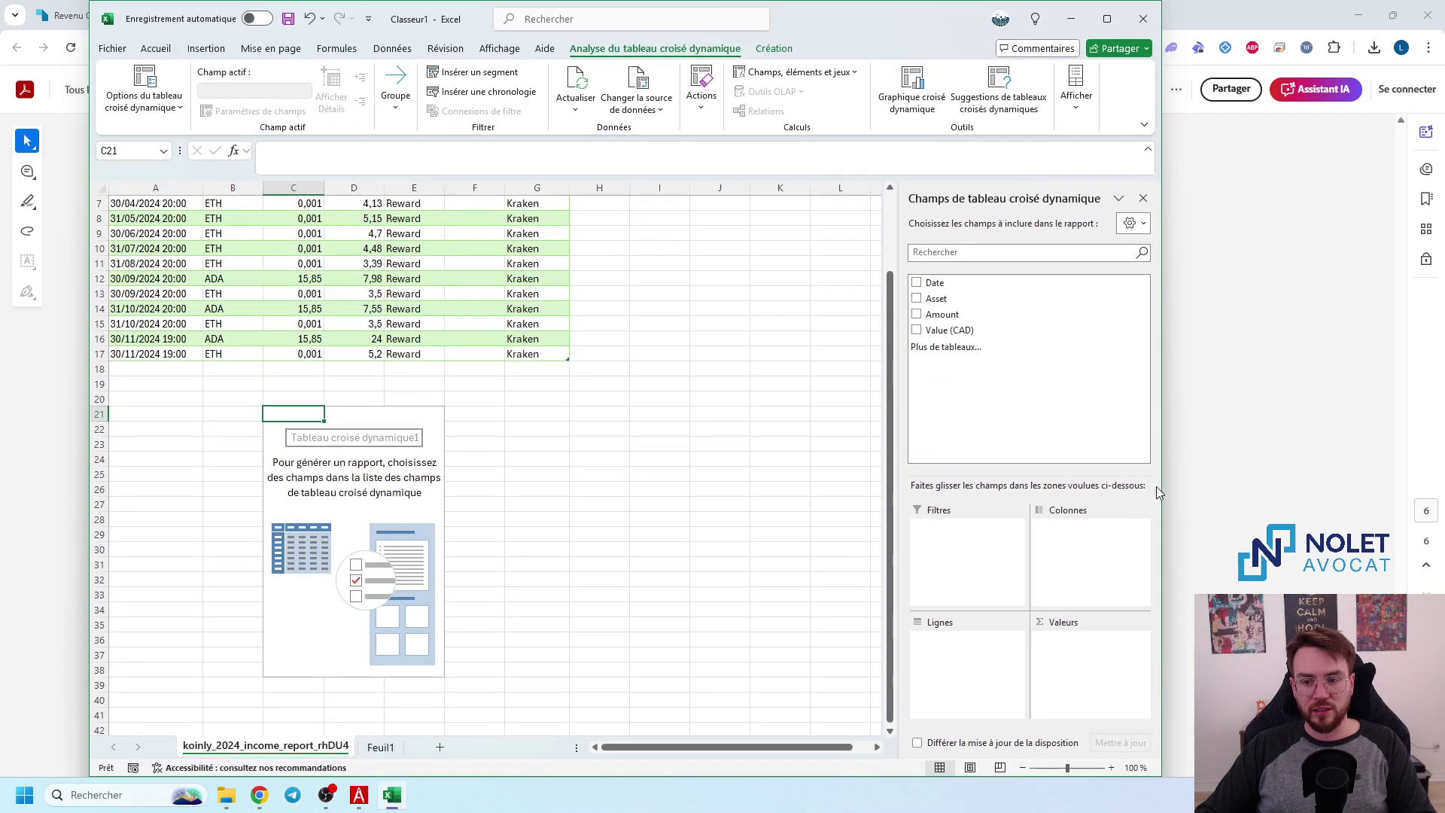
drag(1155, 486, 1114, 486)
- Build the pivot table with Asset as the row field and the sum of Value (CAD) as the values
scroll(654, 465, up, 2)
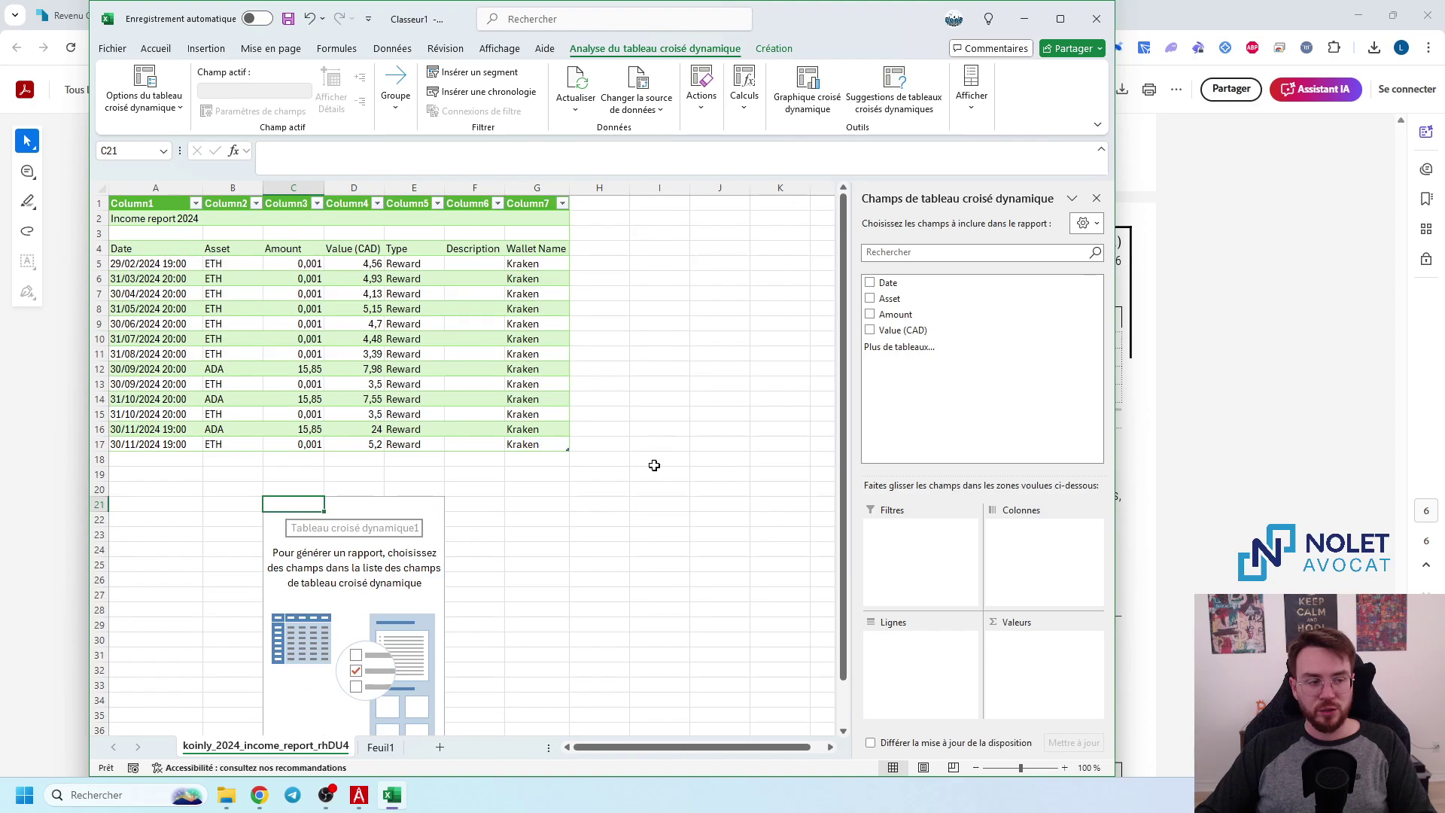
scroll(551, 567, down, 2)
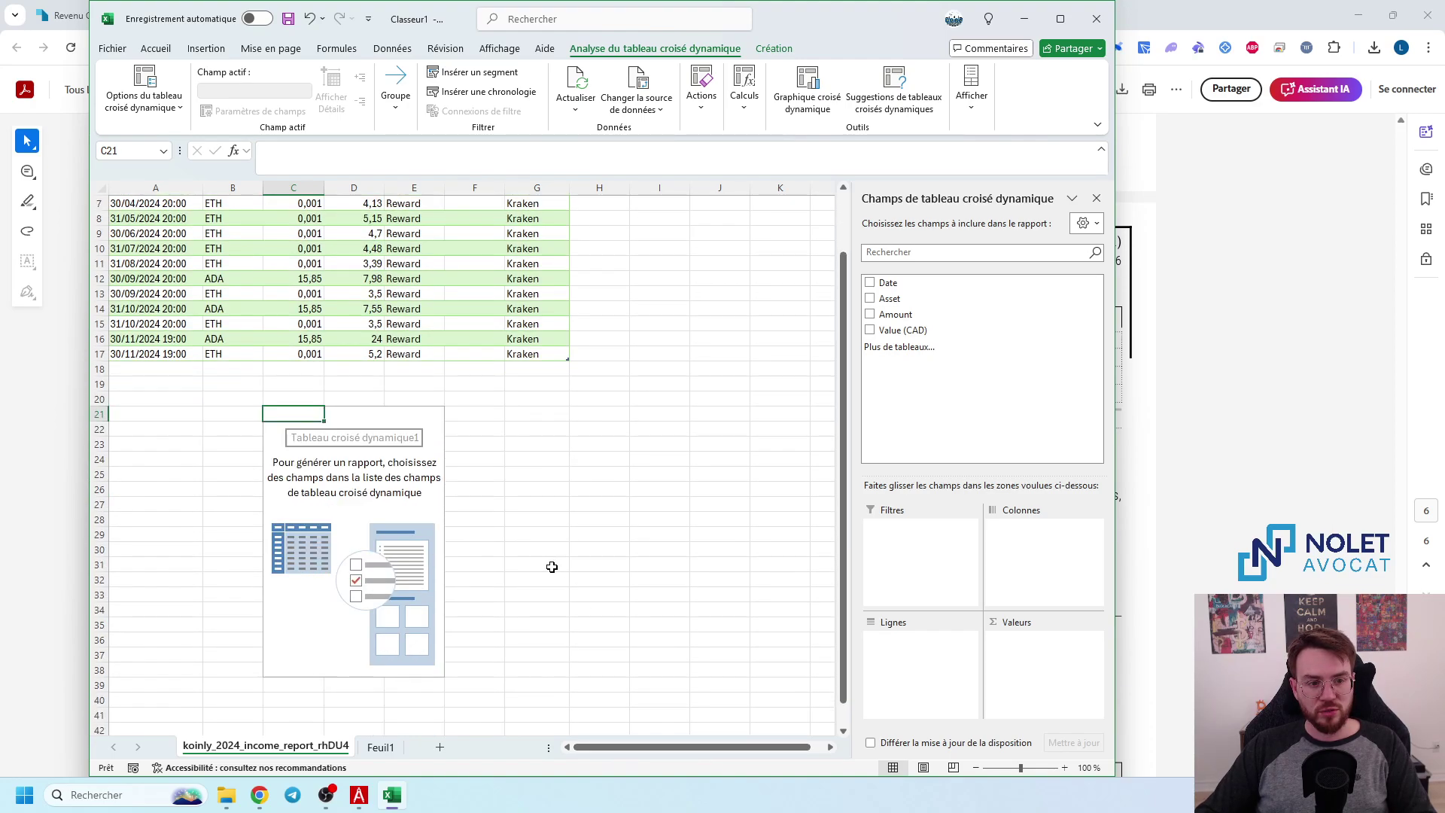
scroll(546, 558, up, 2)
scroll(541, 546, down, 4)
scroll(538, 534, up, 1)
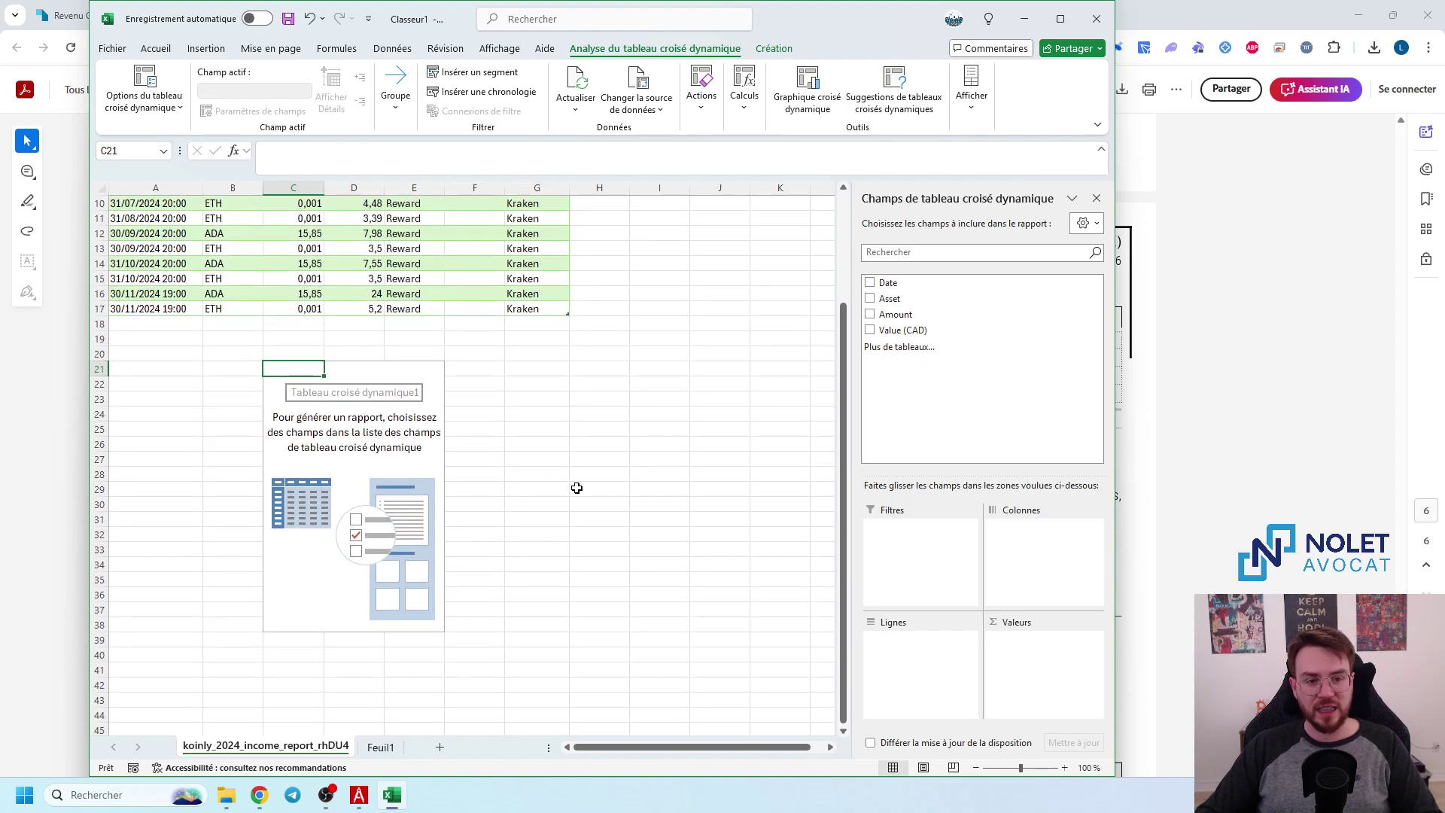
click(870, 300)
scroll(597, 532, up, 3)
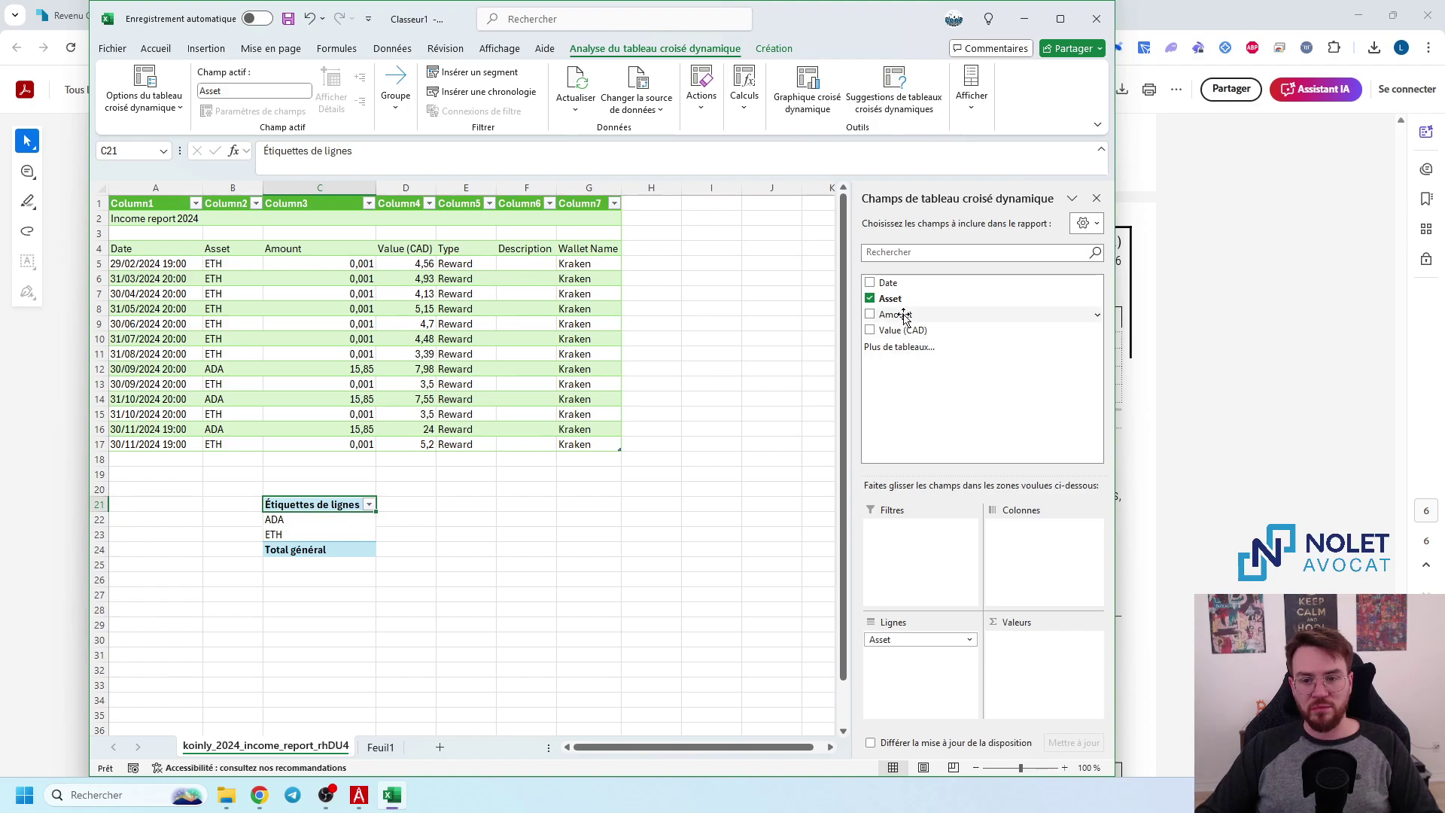
drag(899, 330, 1045, 655)
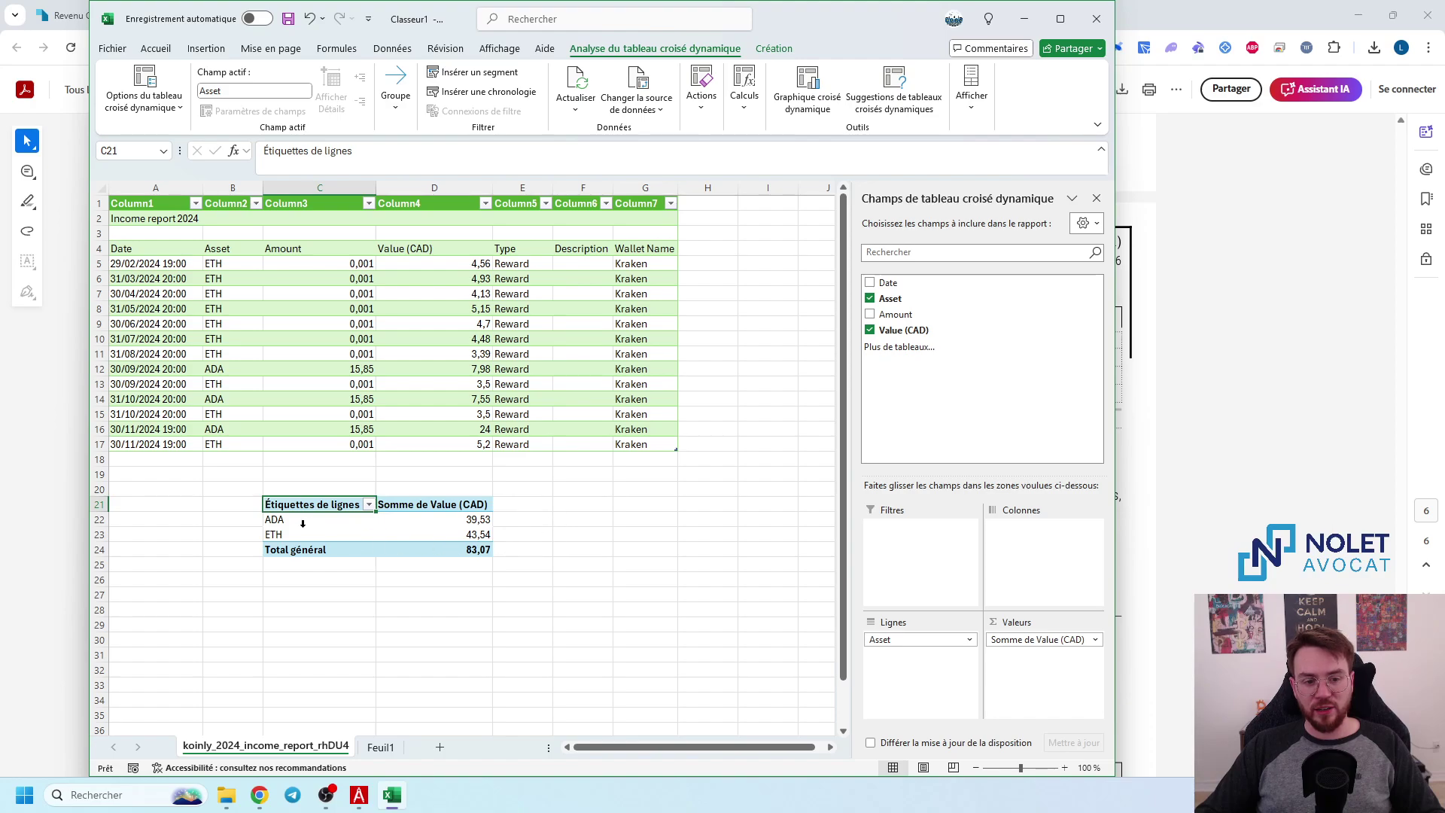
mouse_move(437, 522)
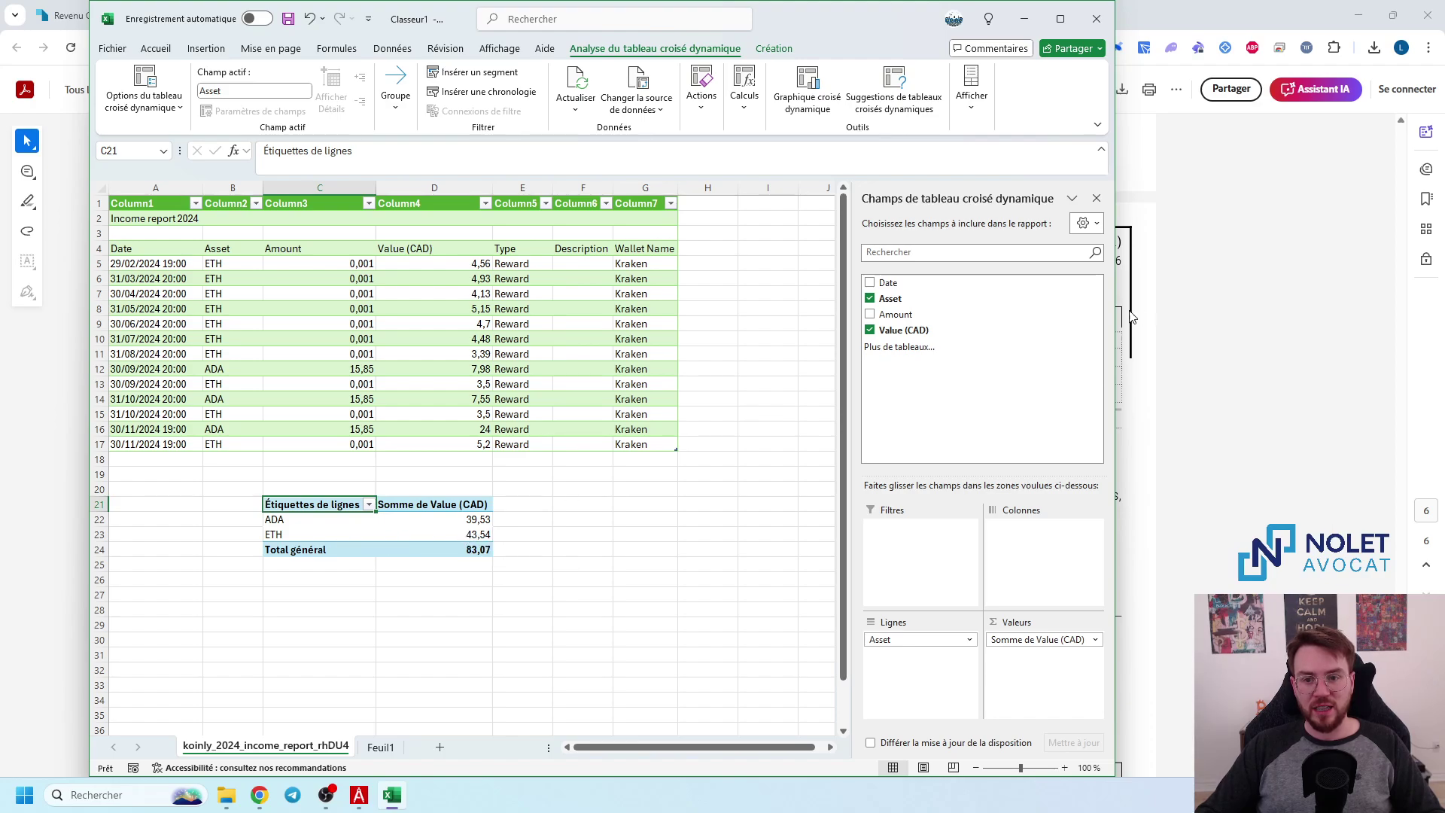
- Compare the pivot table's grand total with the Income figure on Koinly's 2024 tax report page in Chrome, then return to Excel
click(456, 581)
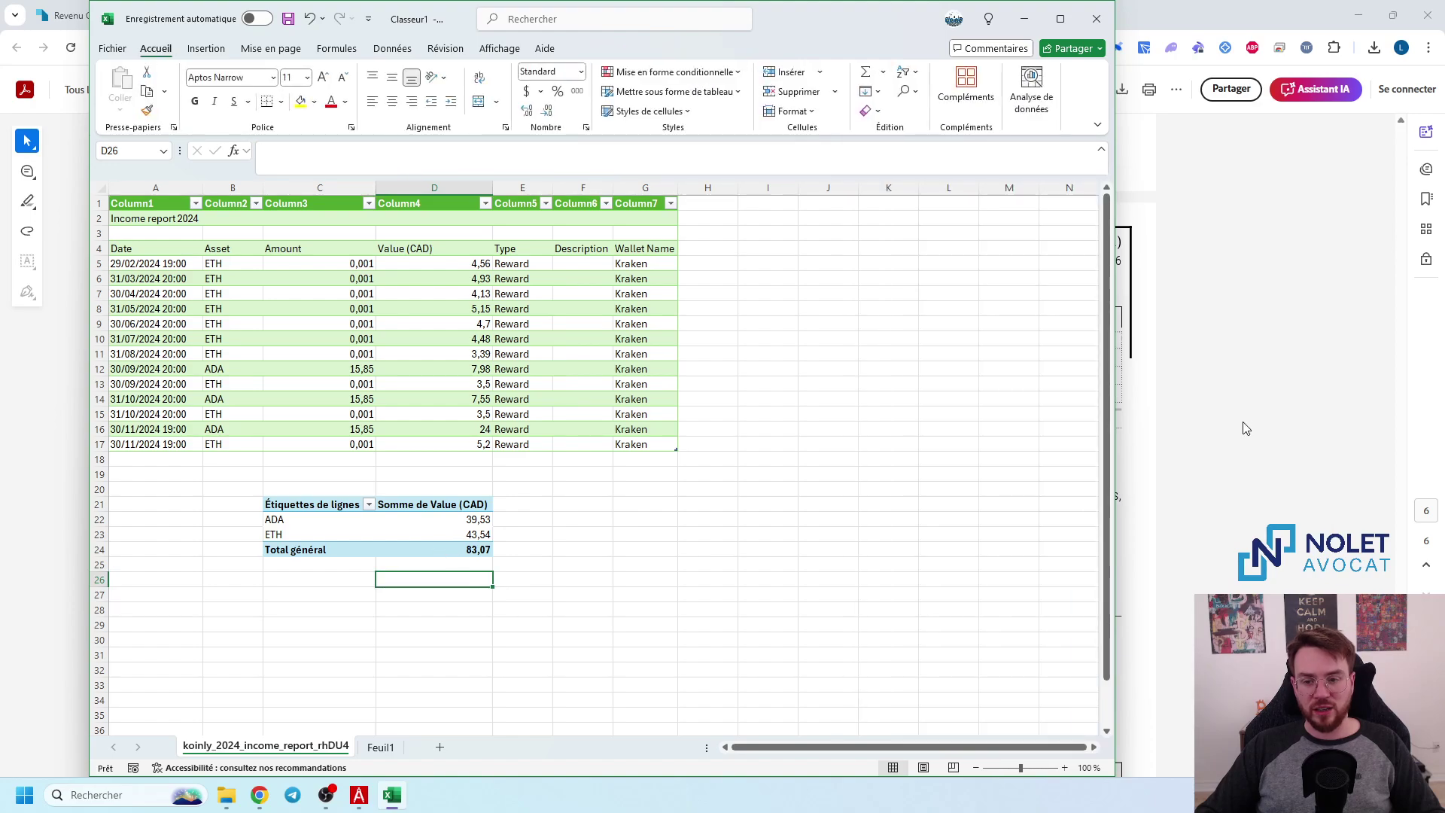
click(1261, 425)
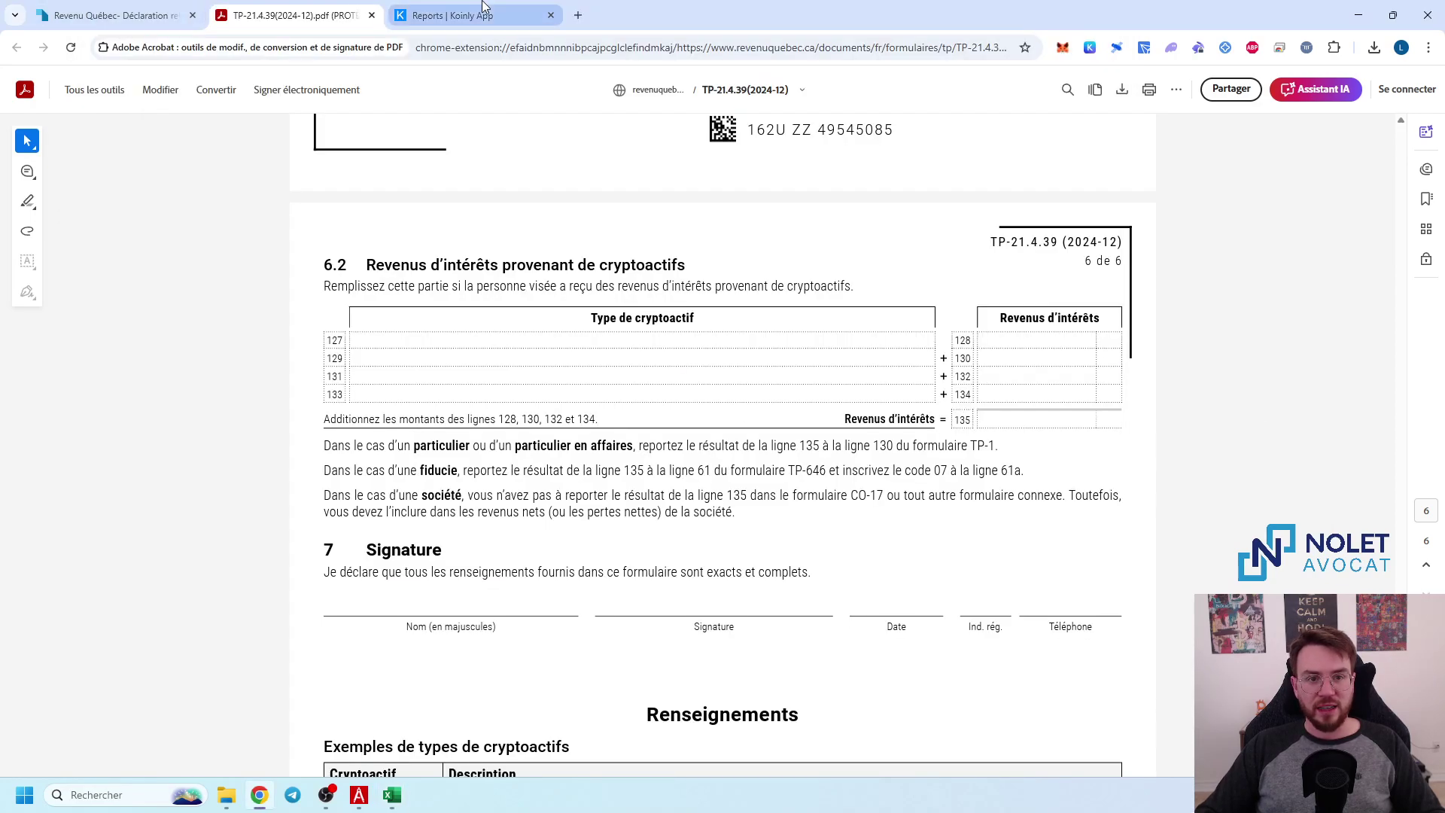
click(499, 22)
scroll(570, 220, up, 4)
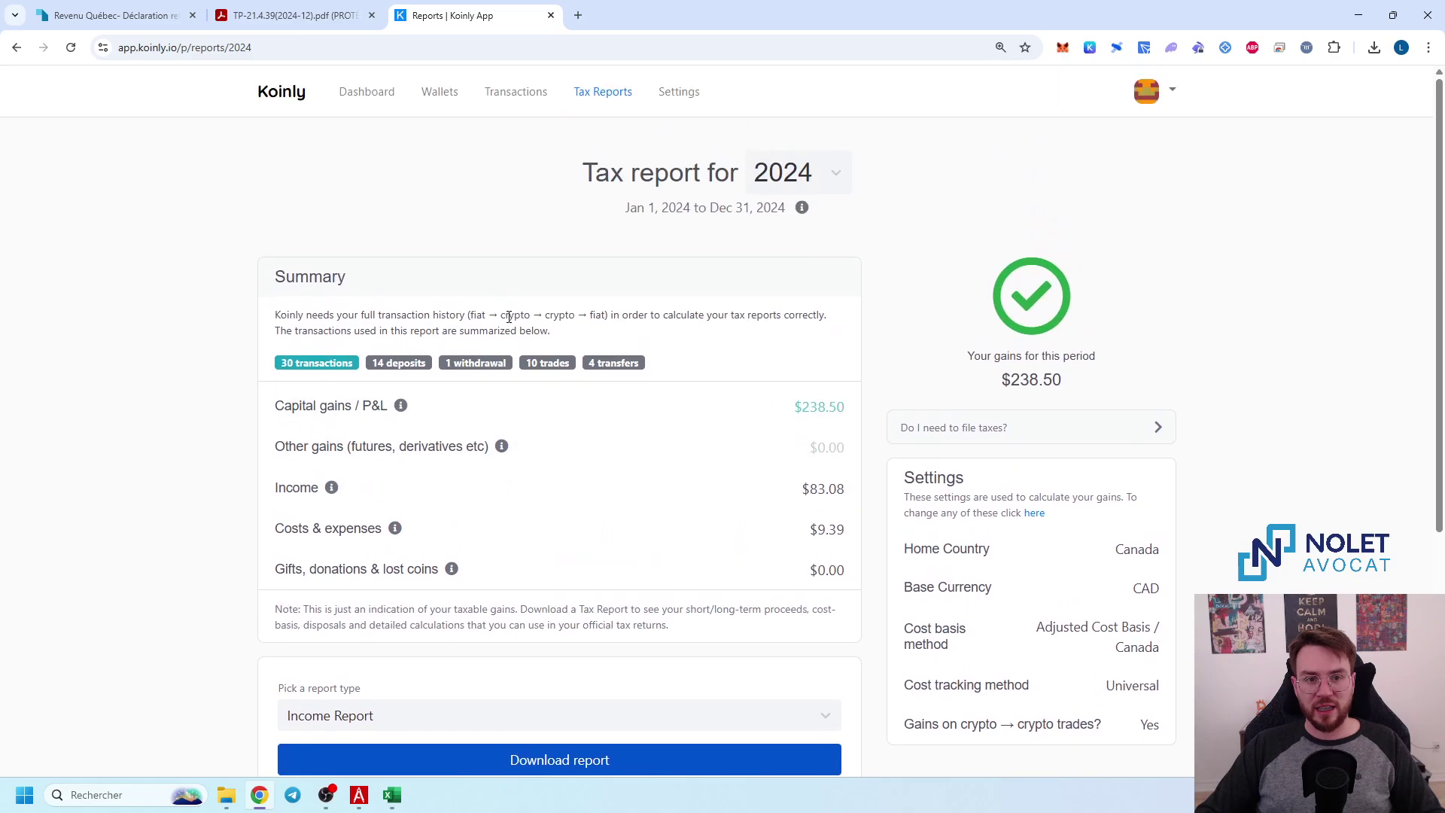
double_click(821, 495)
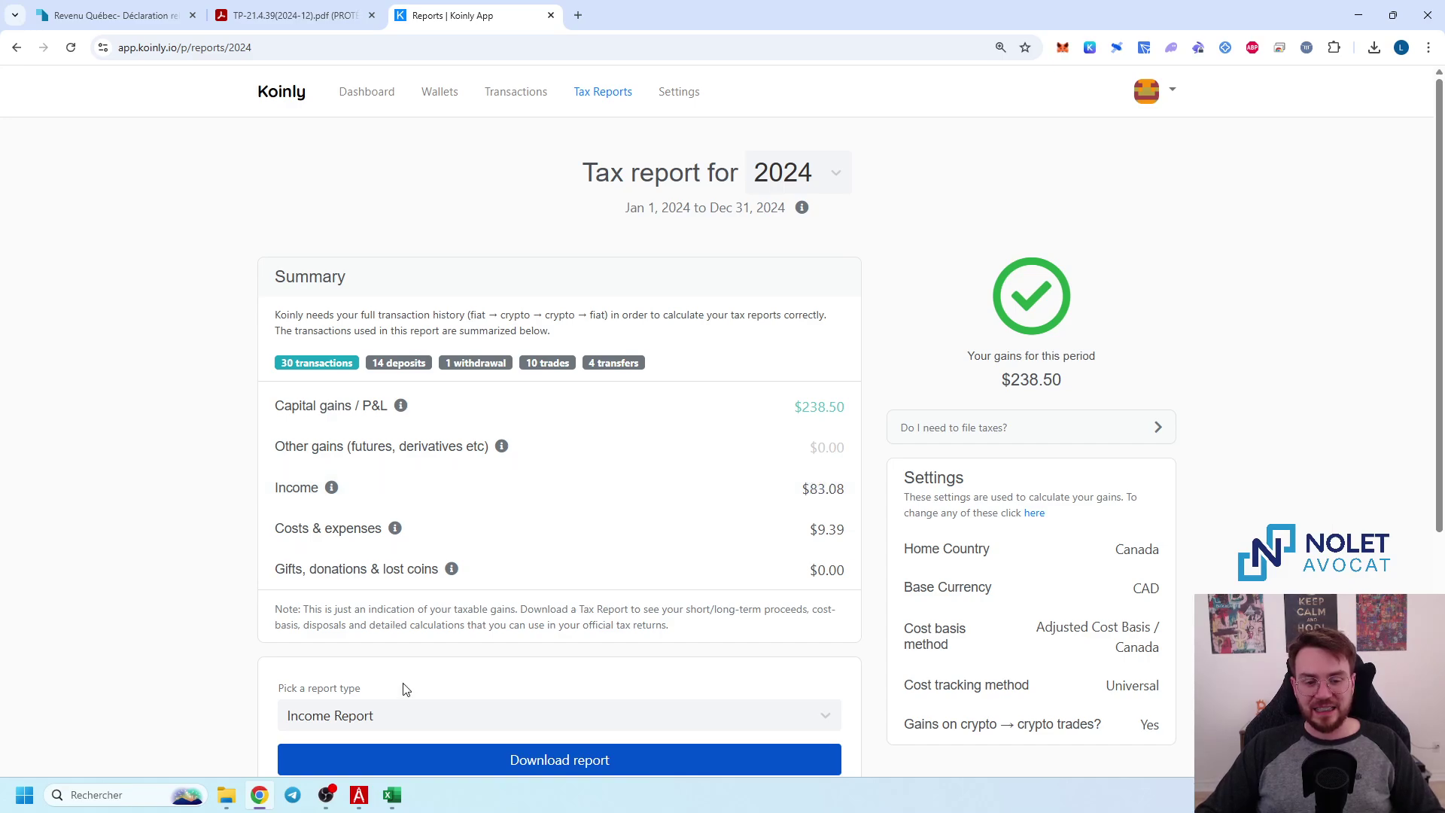
click(398, 801)
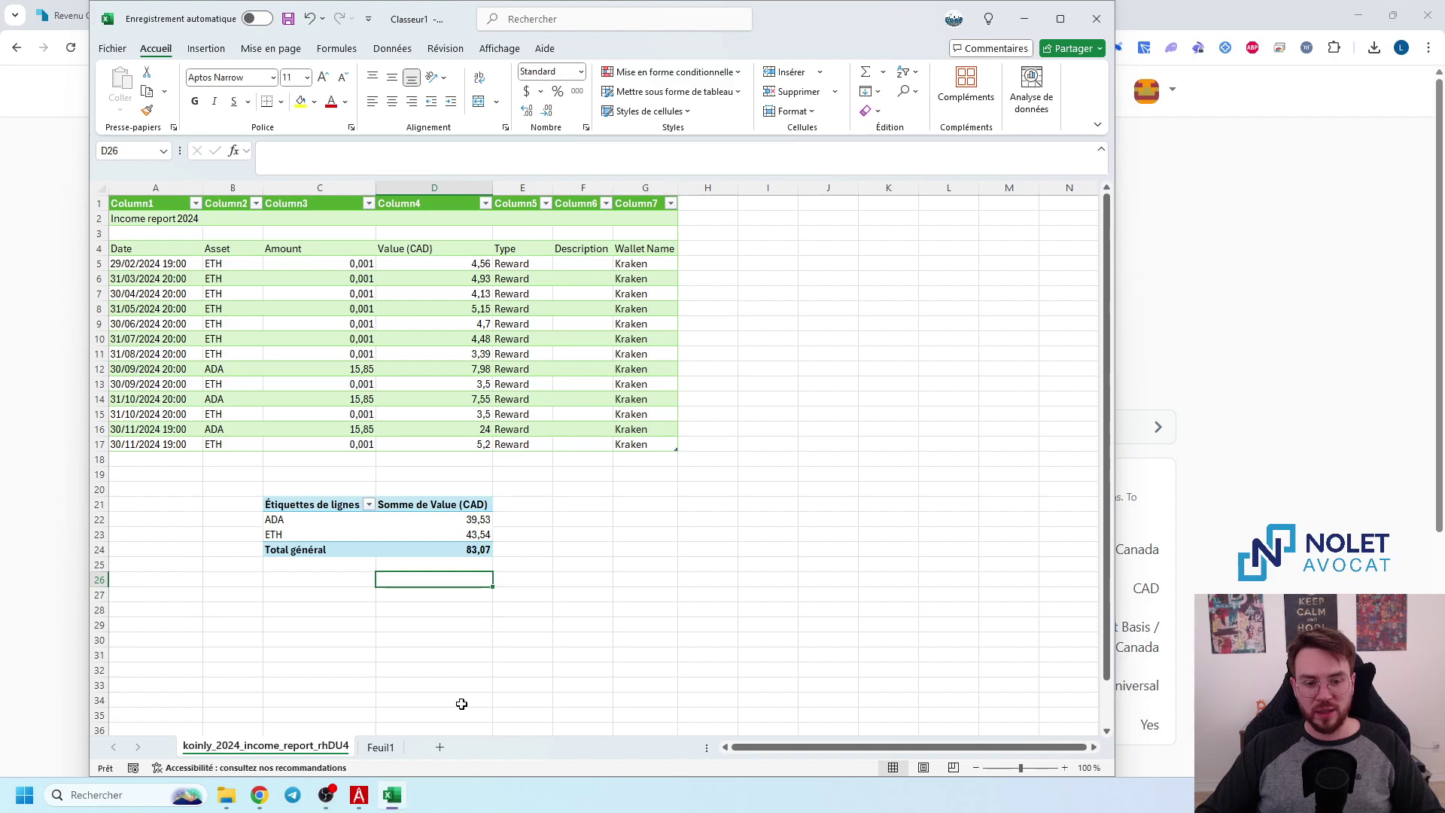
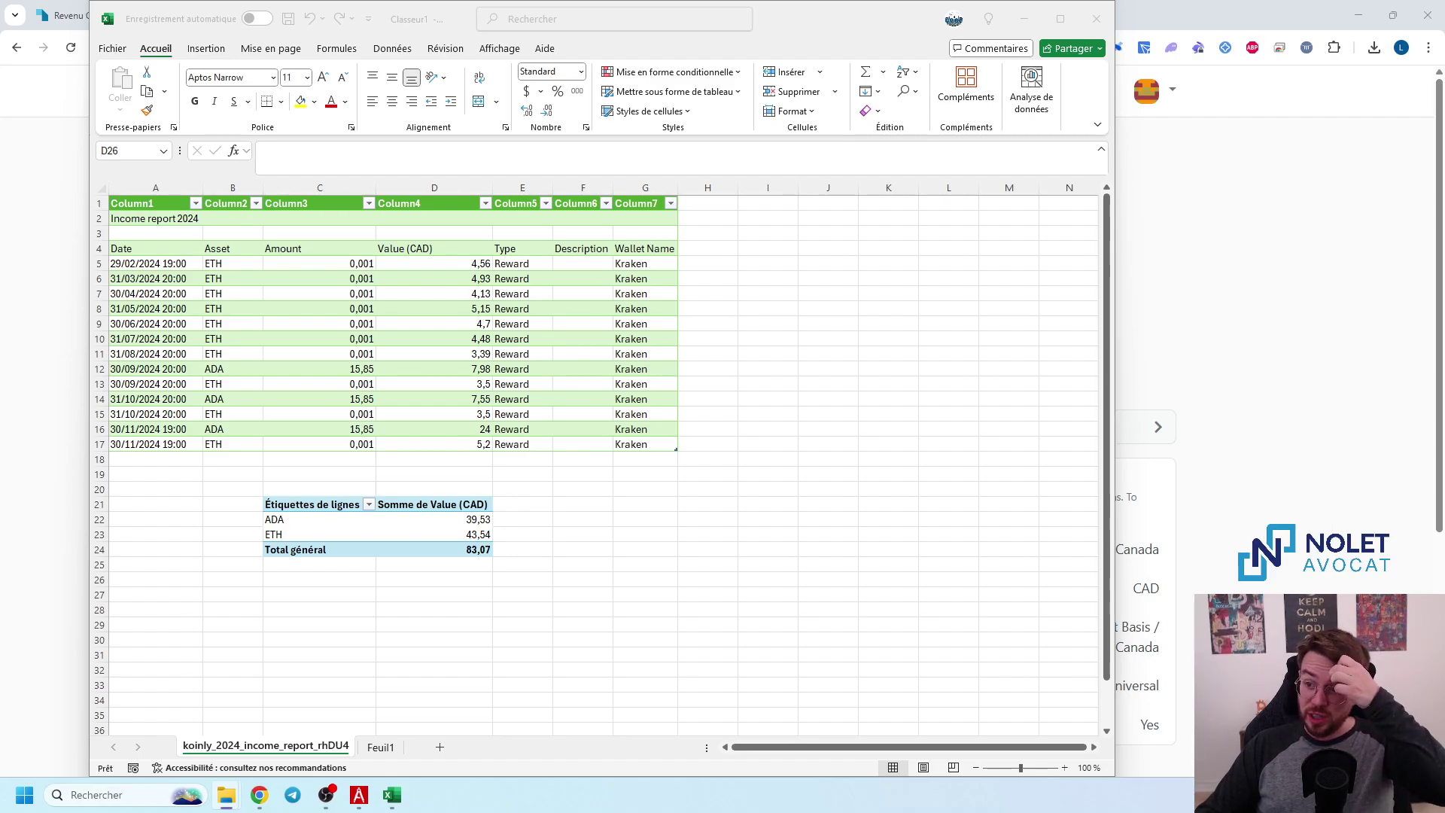
- Switch to the Revenu Québec page in Chrome, open the fillable TP-21.4.39 PDF in Acrobat and dismiss its JavaScript warning
click(1213, 309)
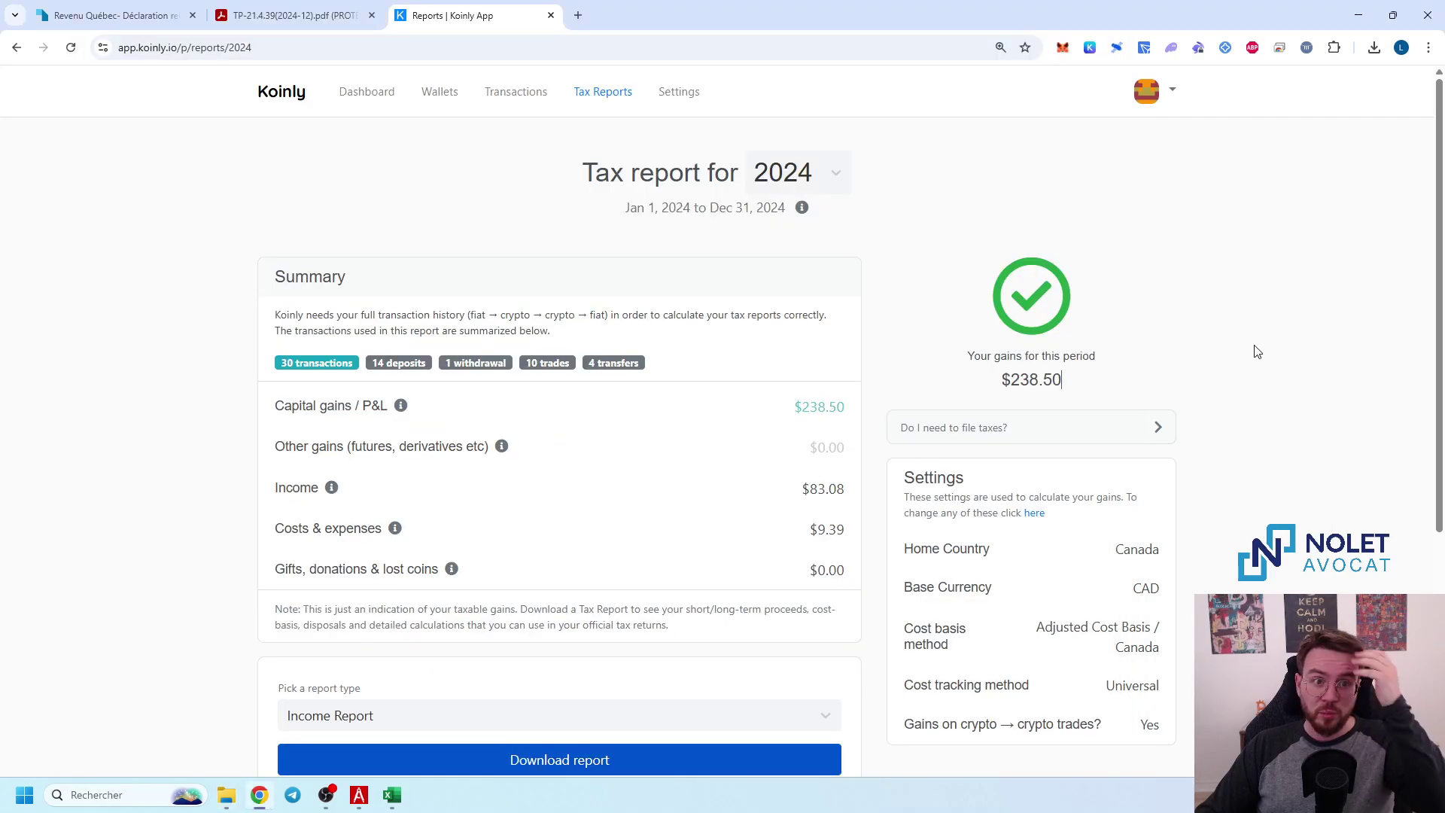
click(305, 9)
click(113, 15)
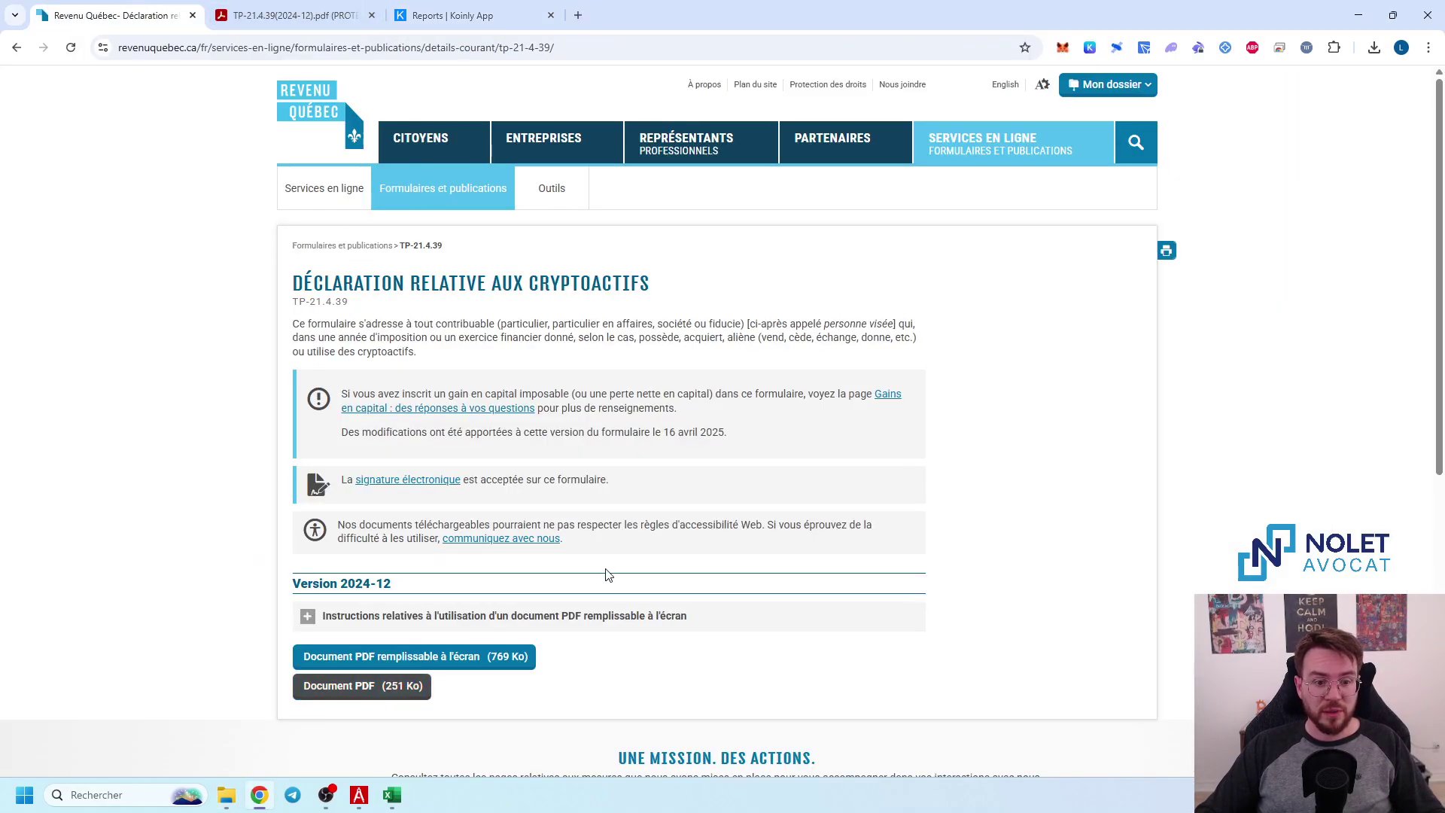
click(443, 656)
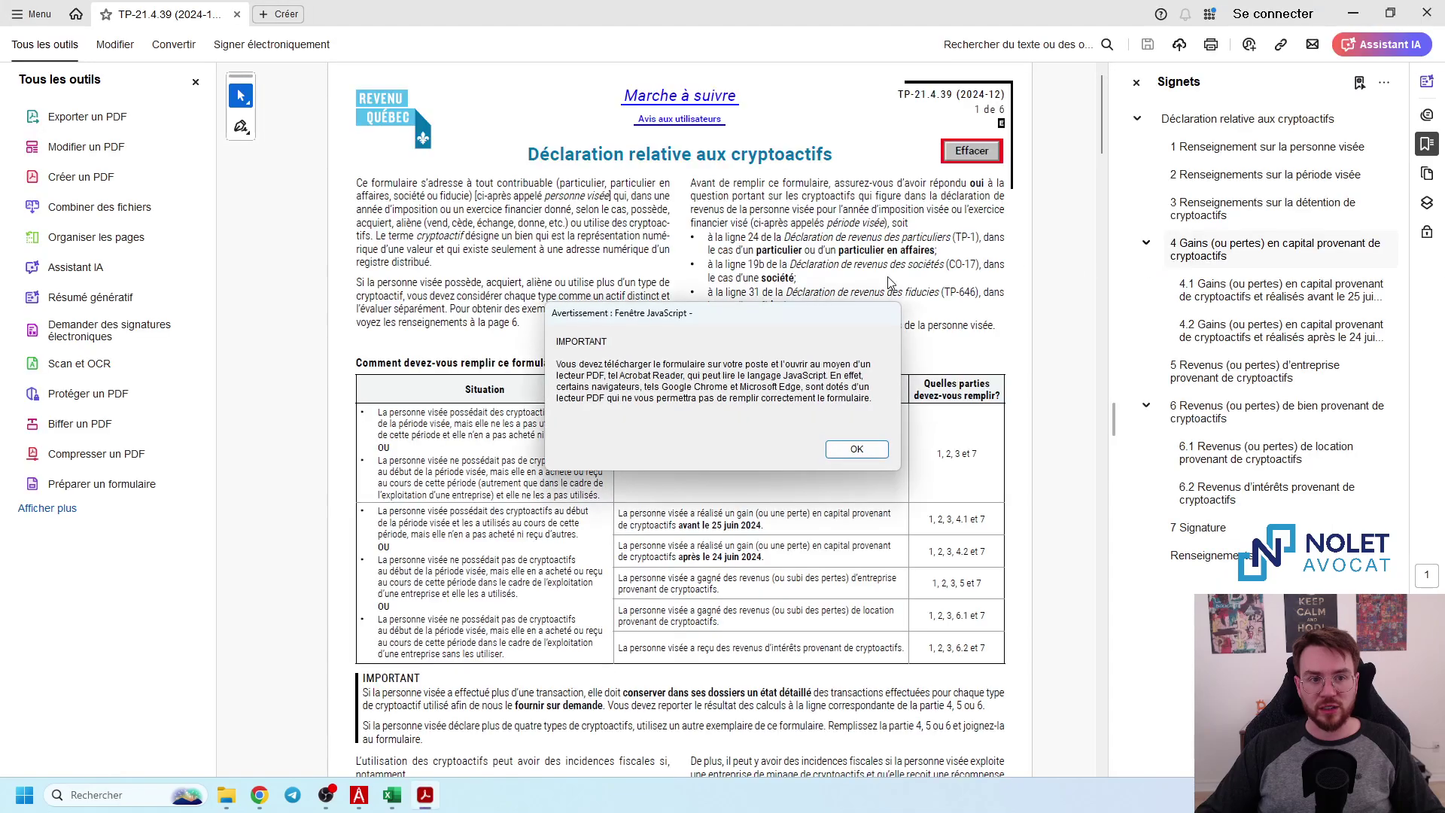
click(855, 452)
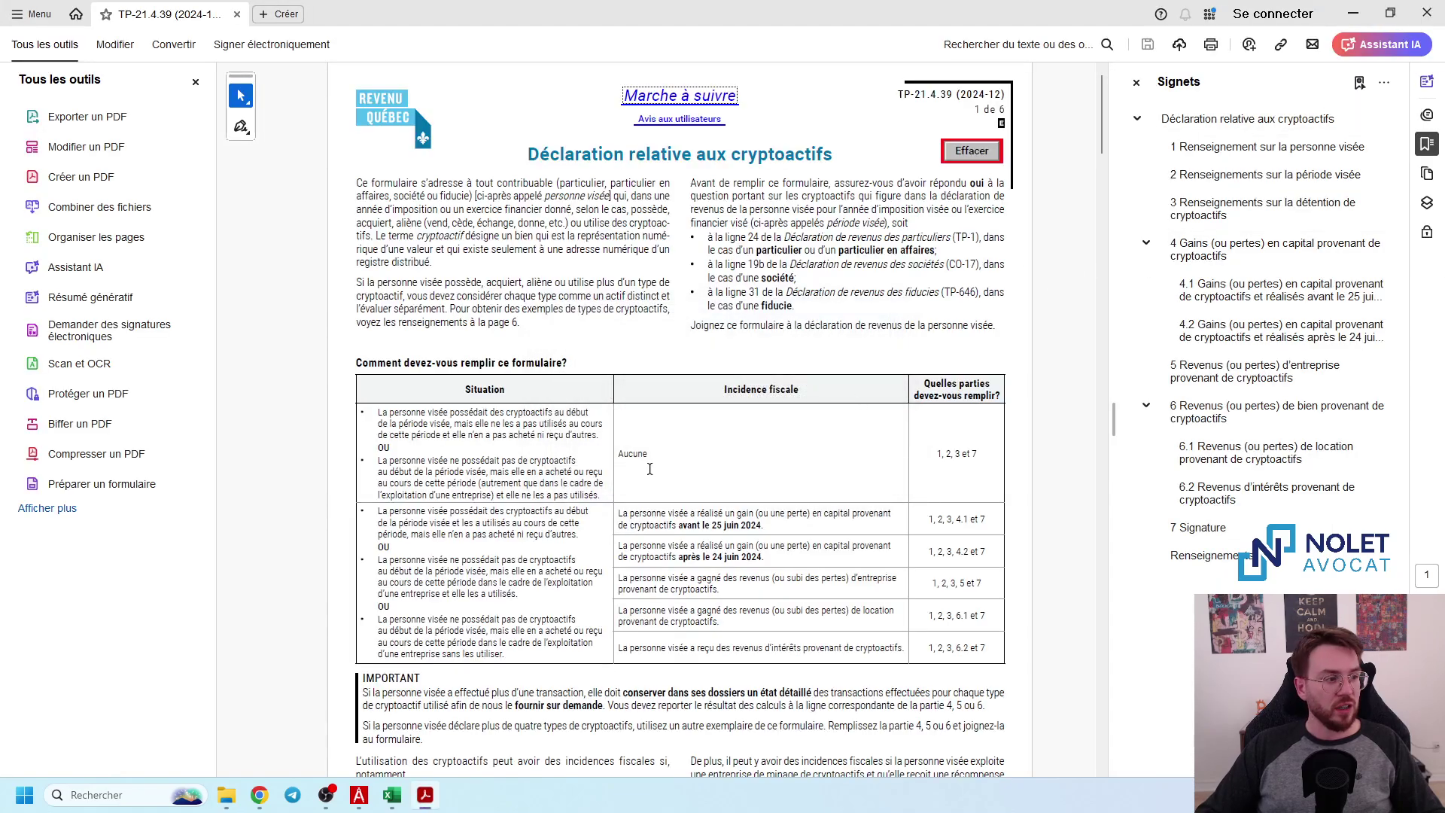
- In section 1 of the form, mark the filer as Particulier ou particulier en affaires and enter the filer's last name
scroll(649, 465, down, 10)
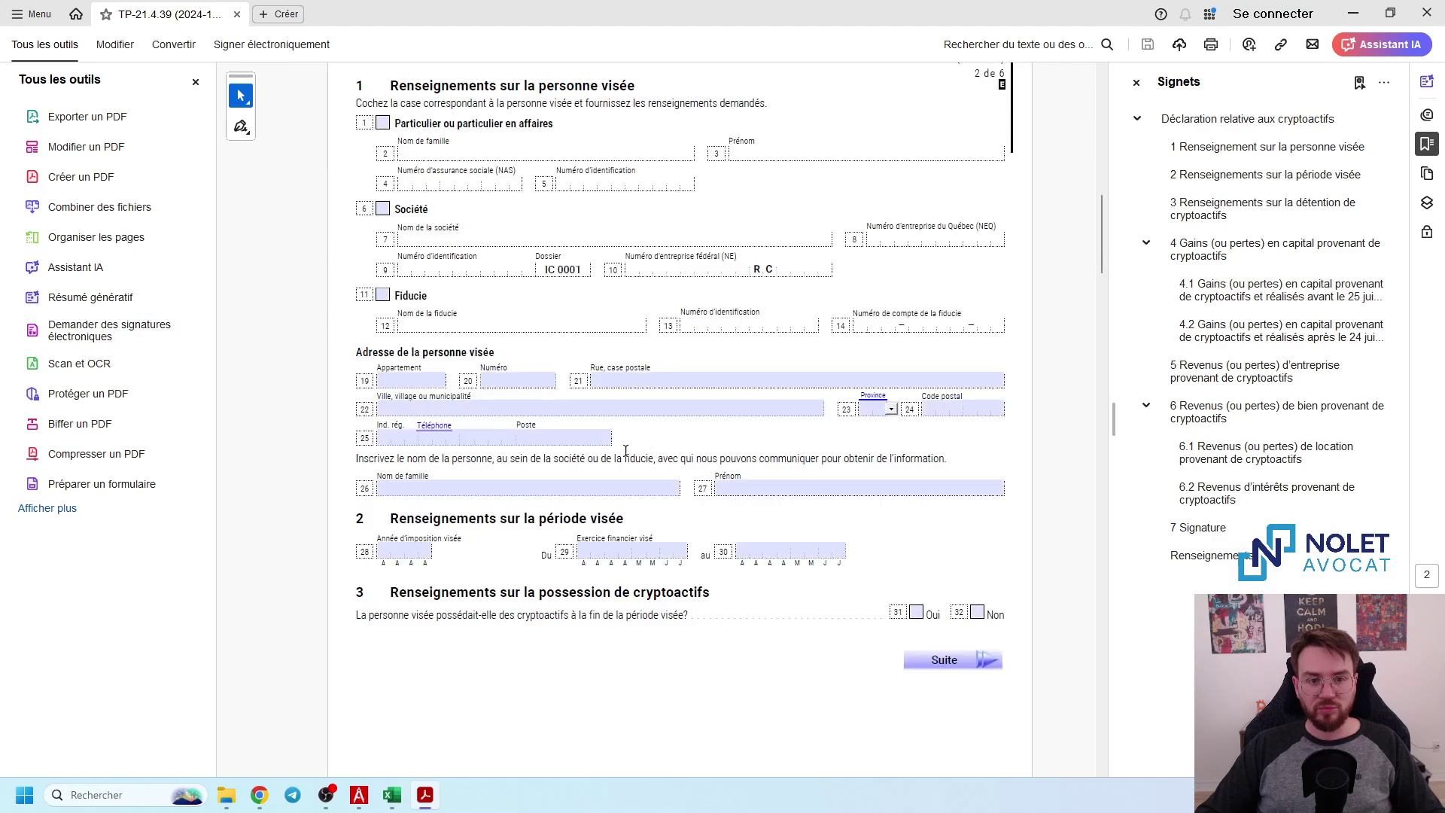
click(382, 158)
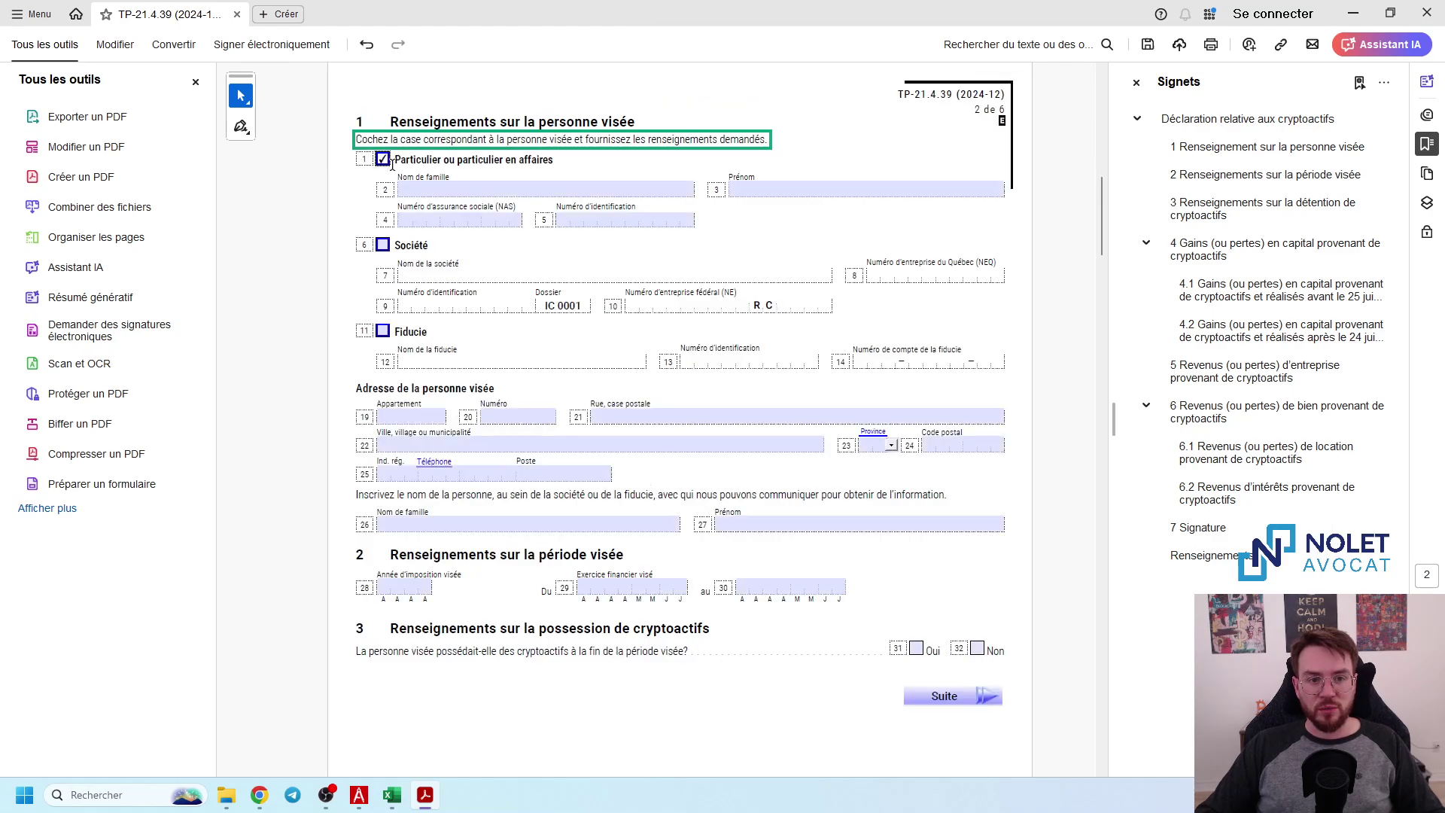
click(492, 191)
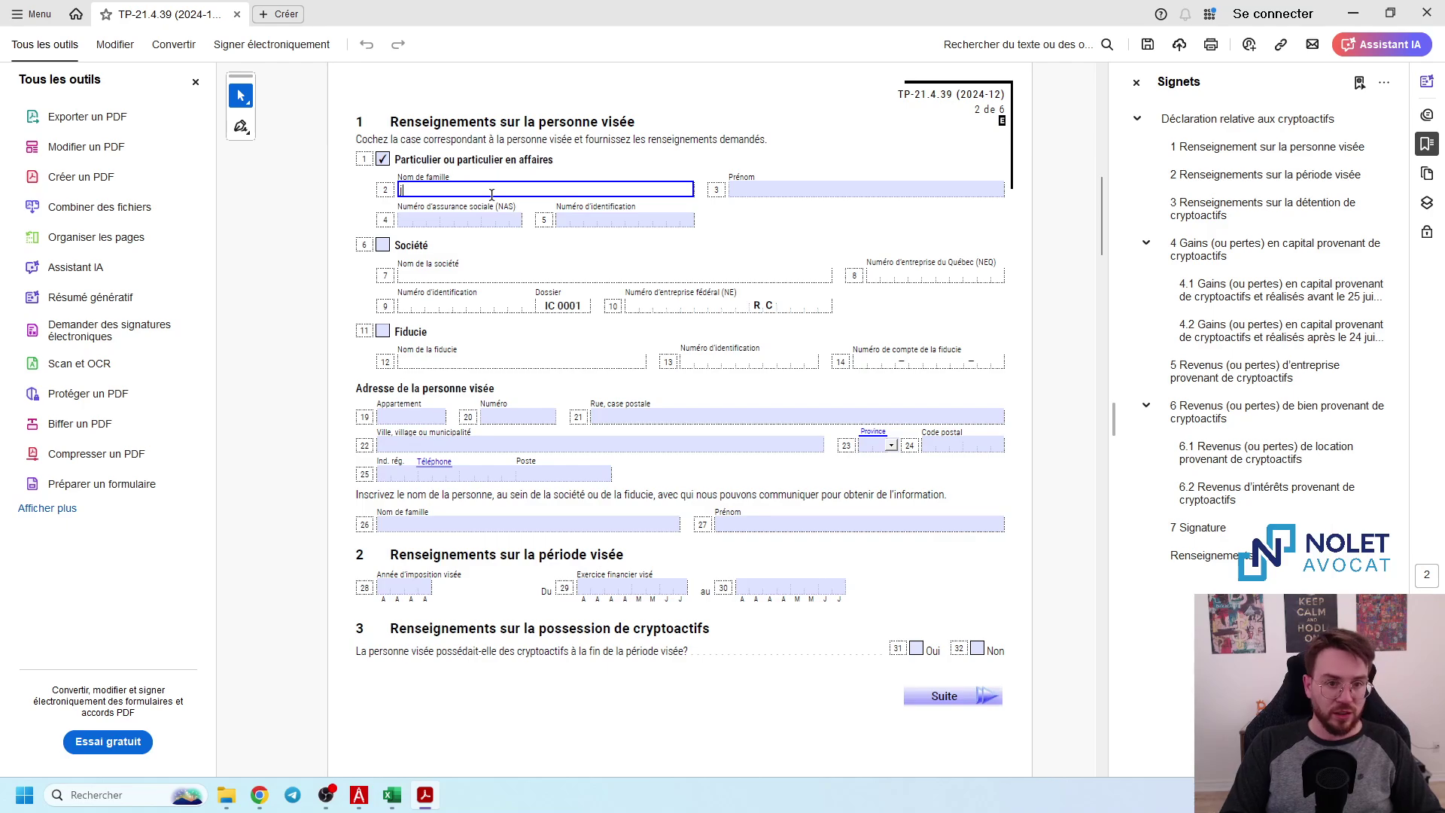
text(JOH)
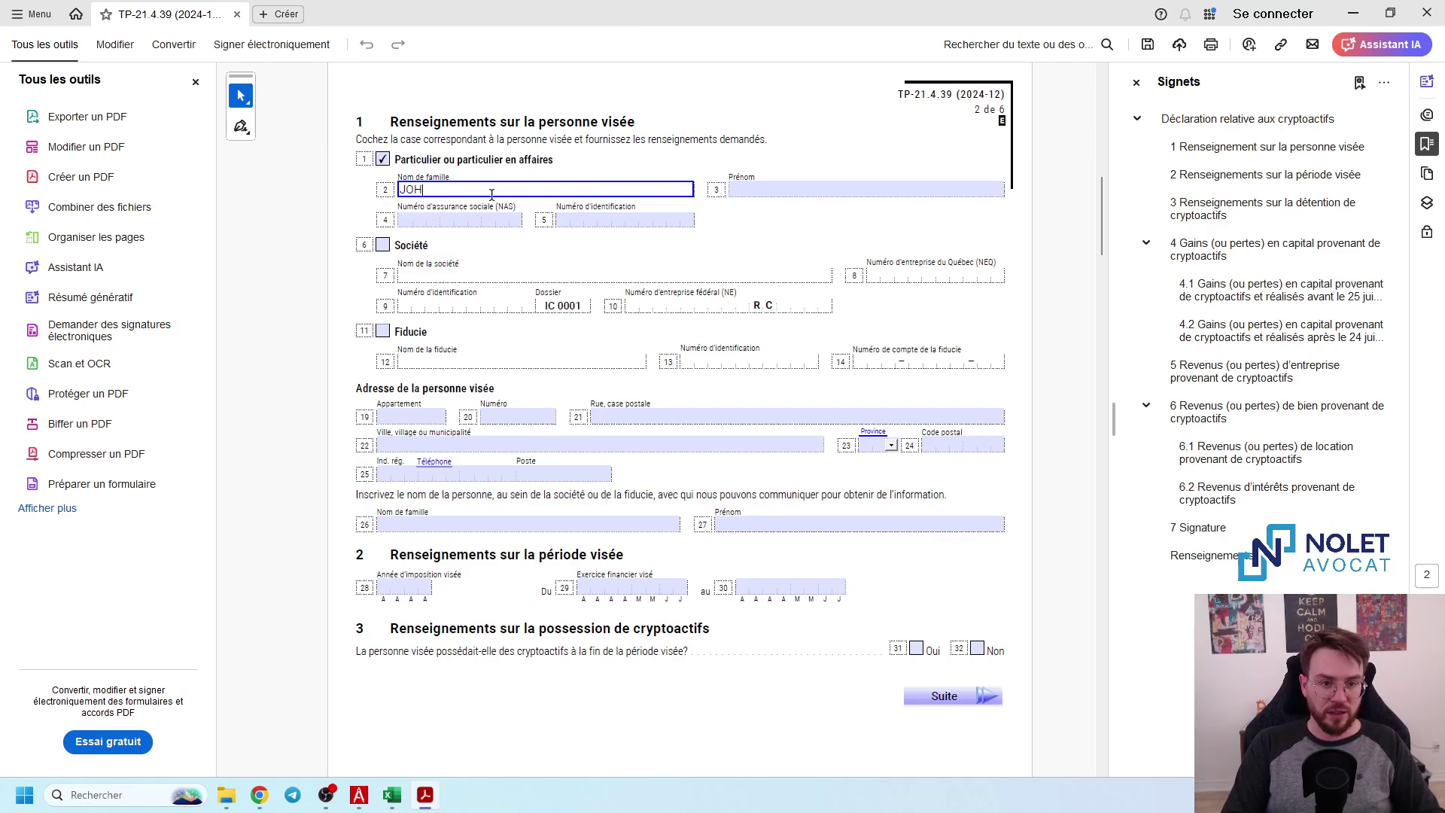
- Fill in the individual's family name on line 2 and first name on line 3 of section 1
text(N)
key(Tab)
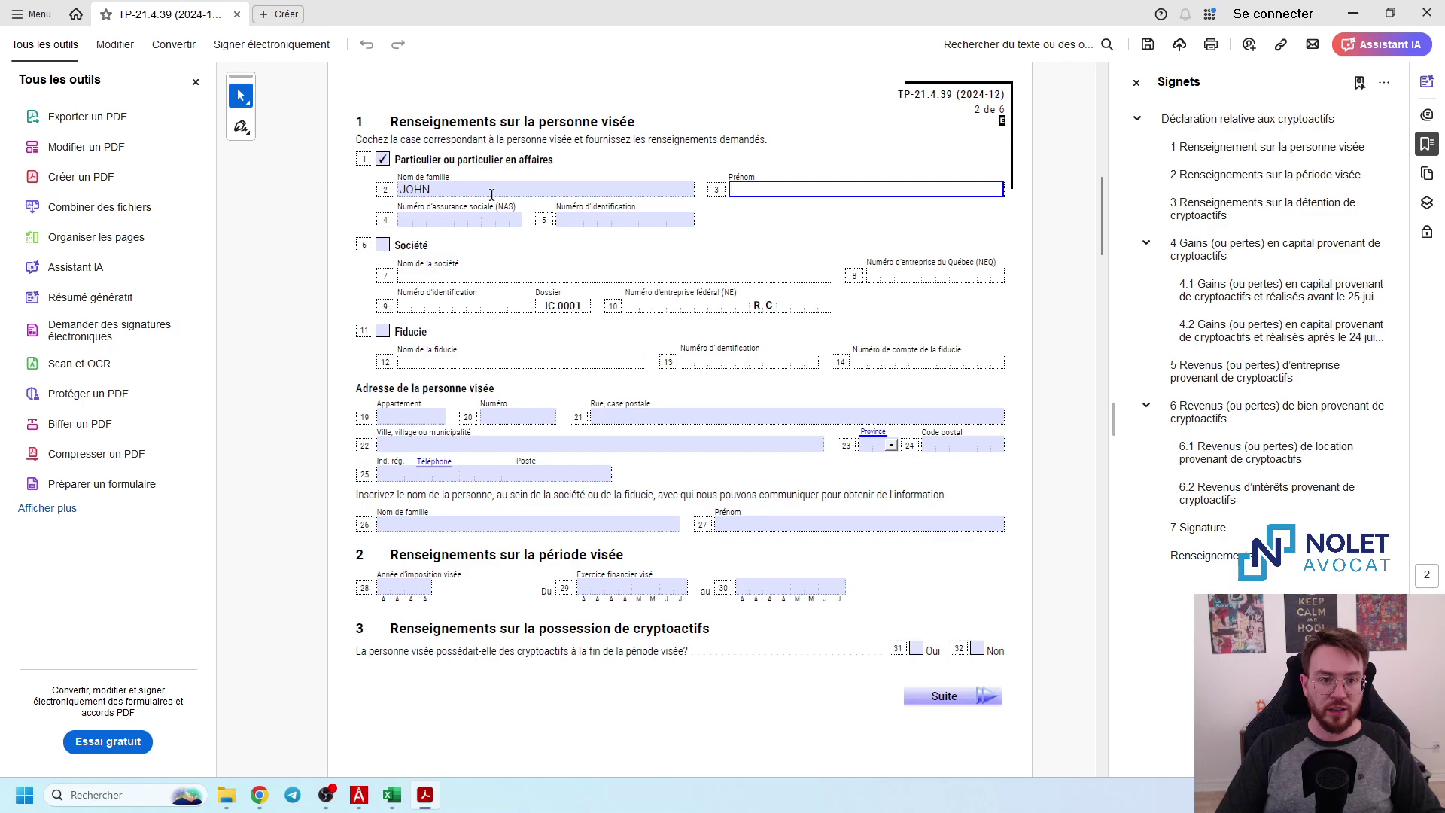
key(shift+Tab)
text(DOE)
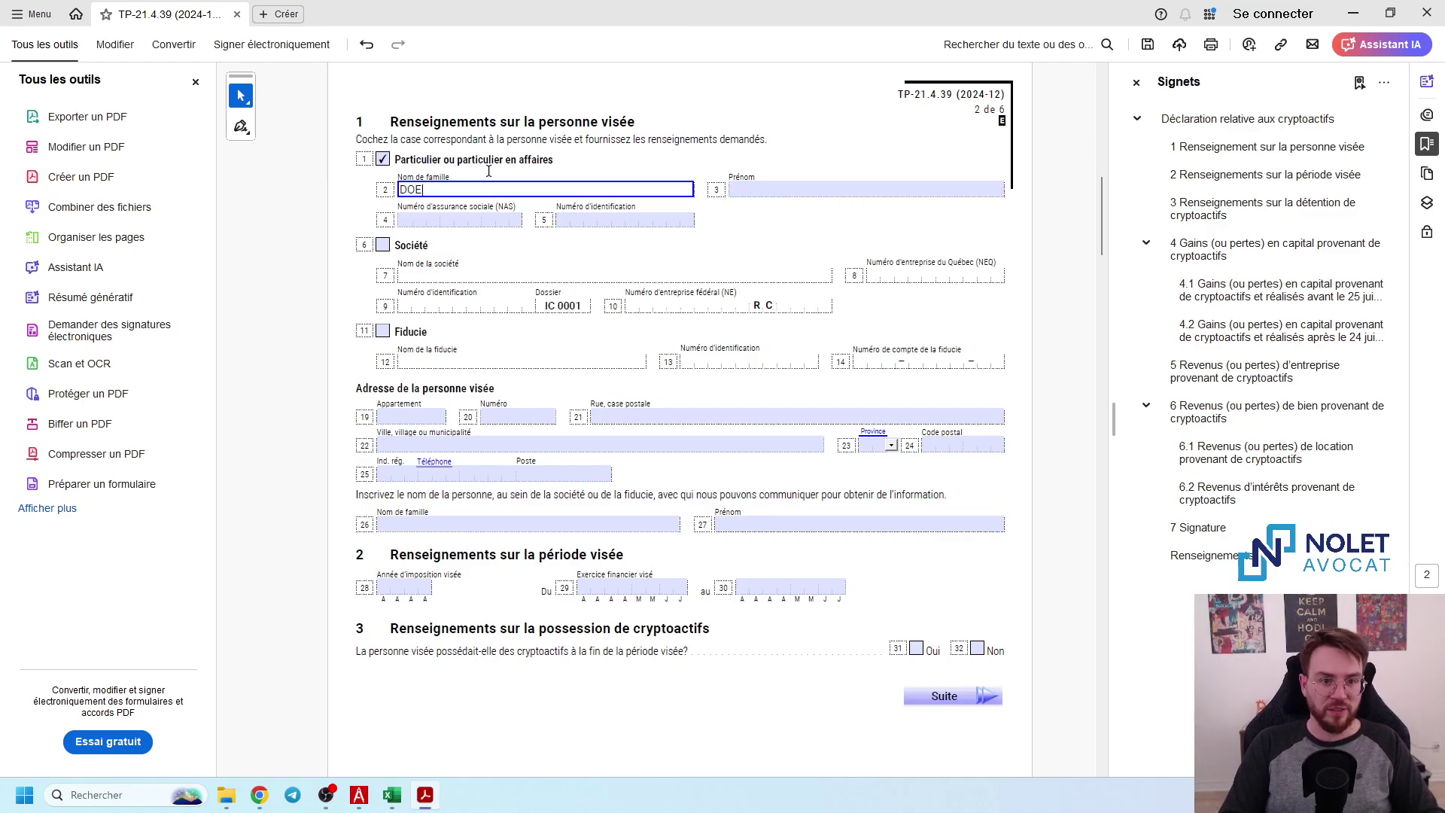
key(Tab)
text(JOHN)
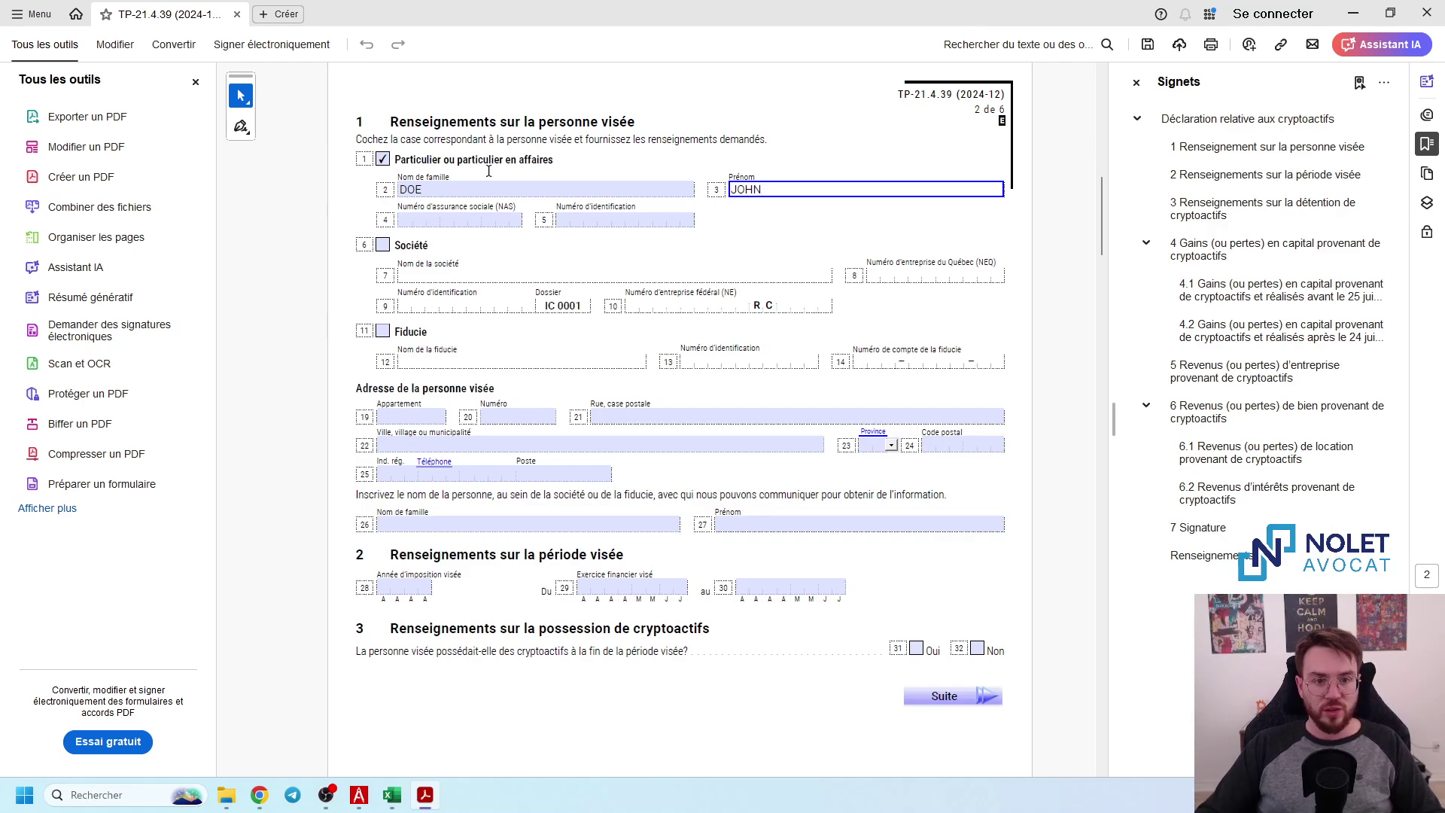
- Enter a valid social insurance number for the individual on line 4
key(Tab)
click(398, 221)
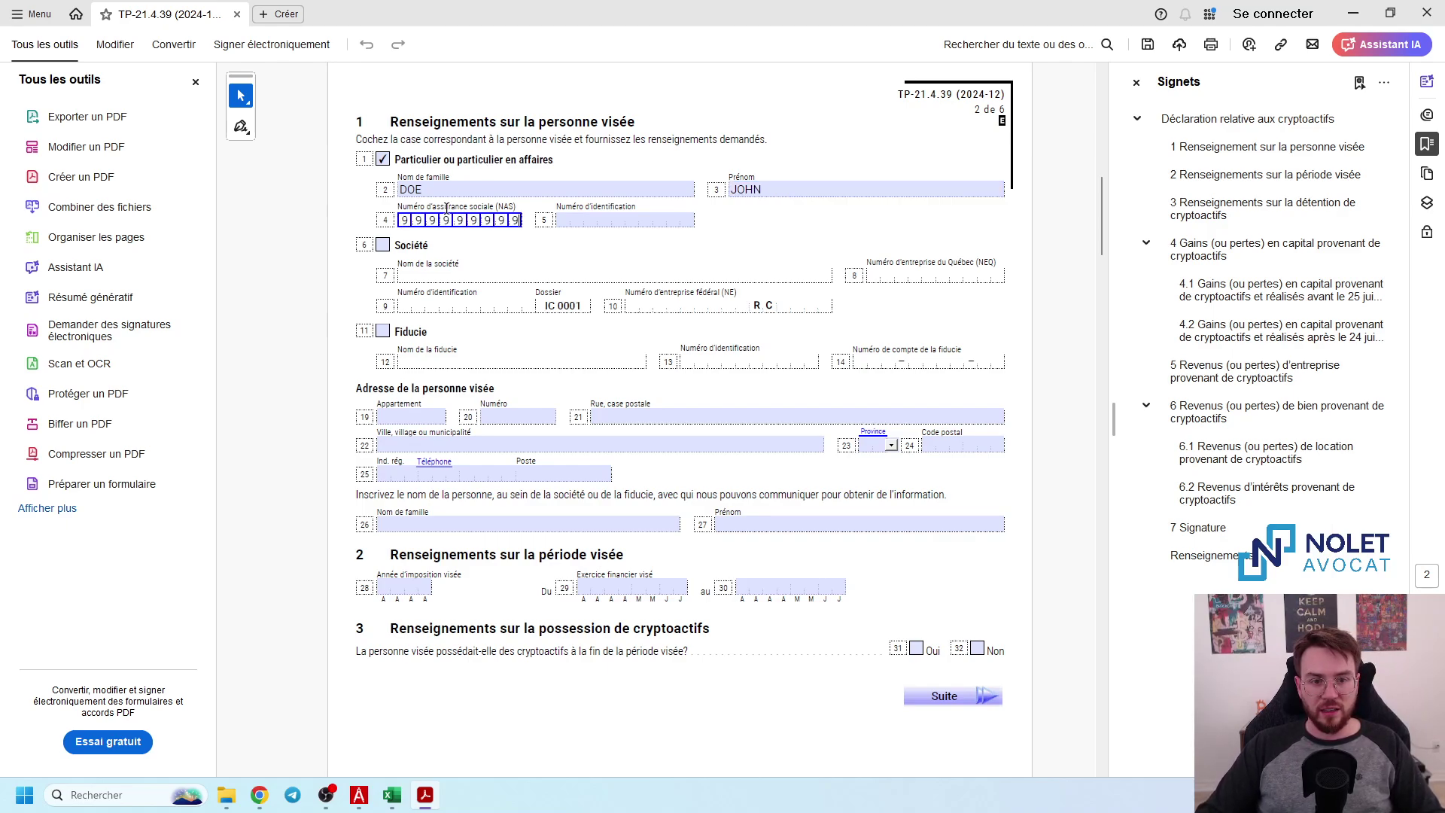
click(477, 245)
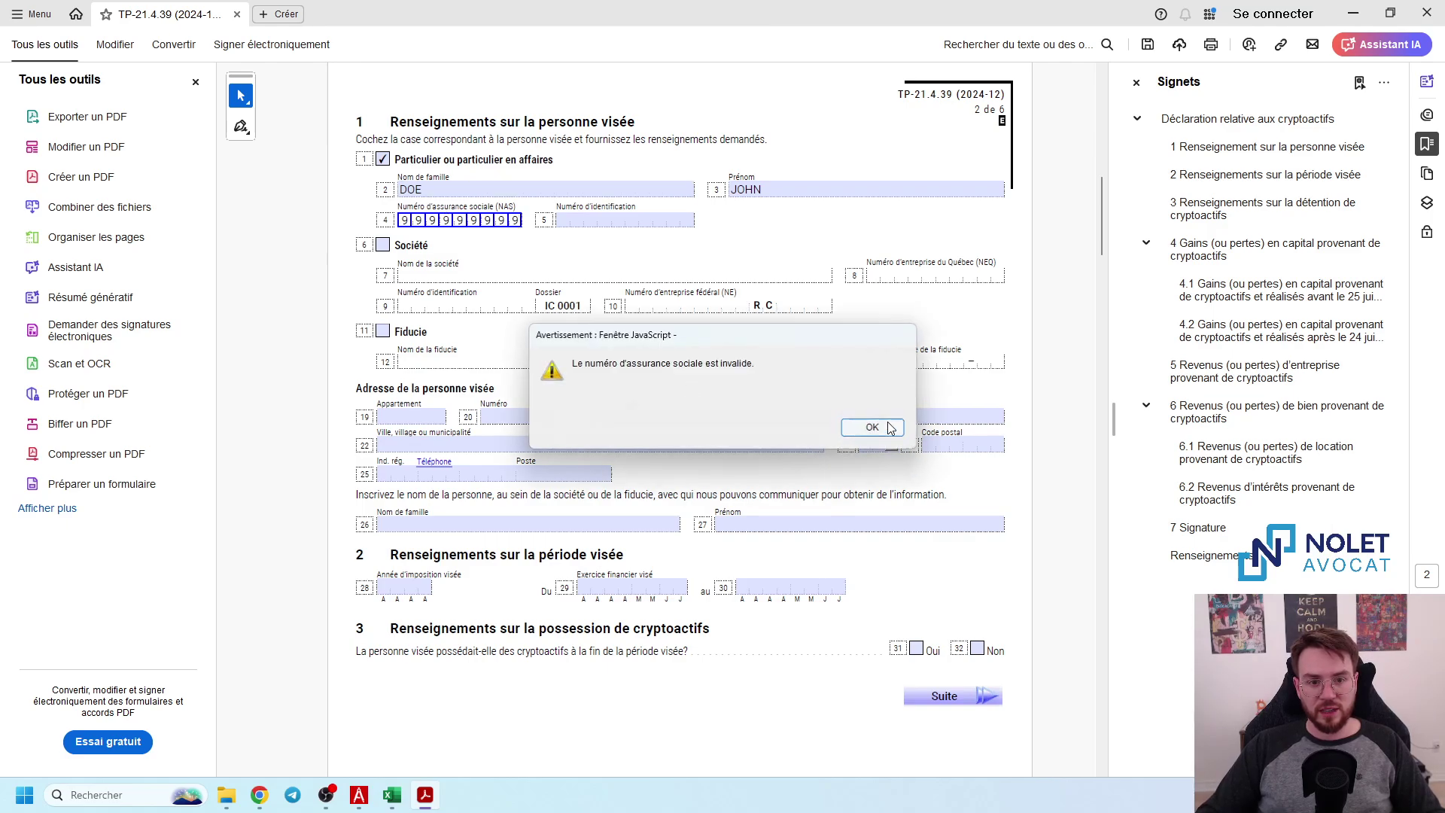
key(Return)
text(250005105)
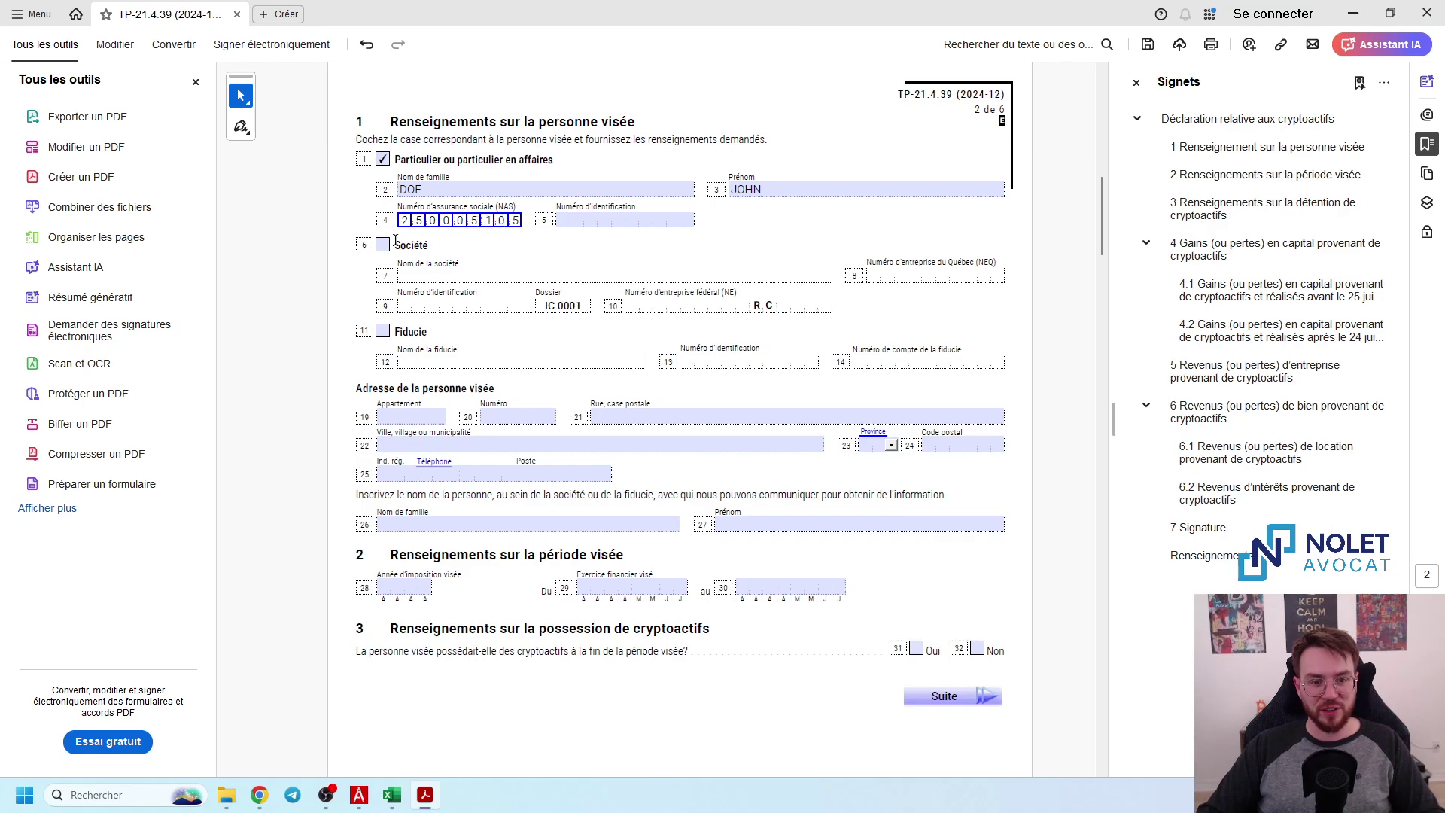
click(527, 247)
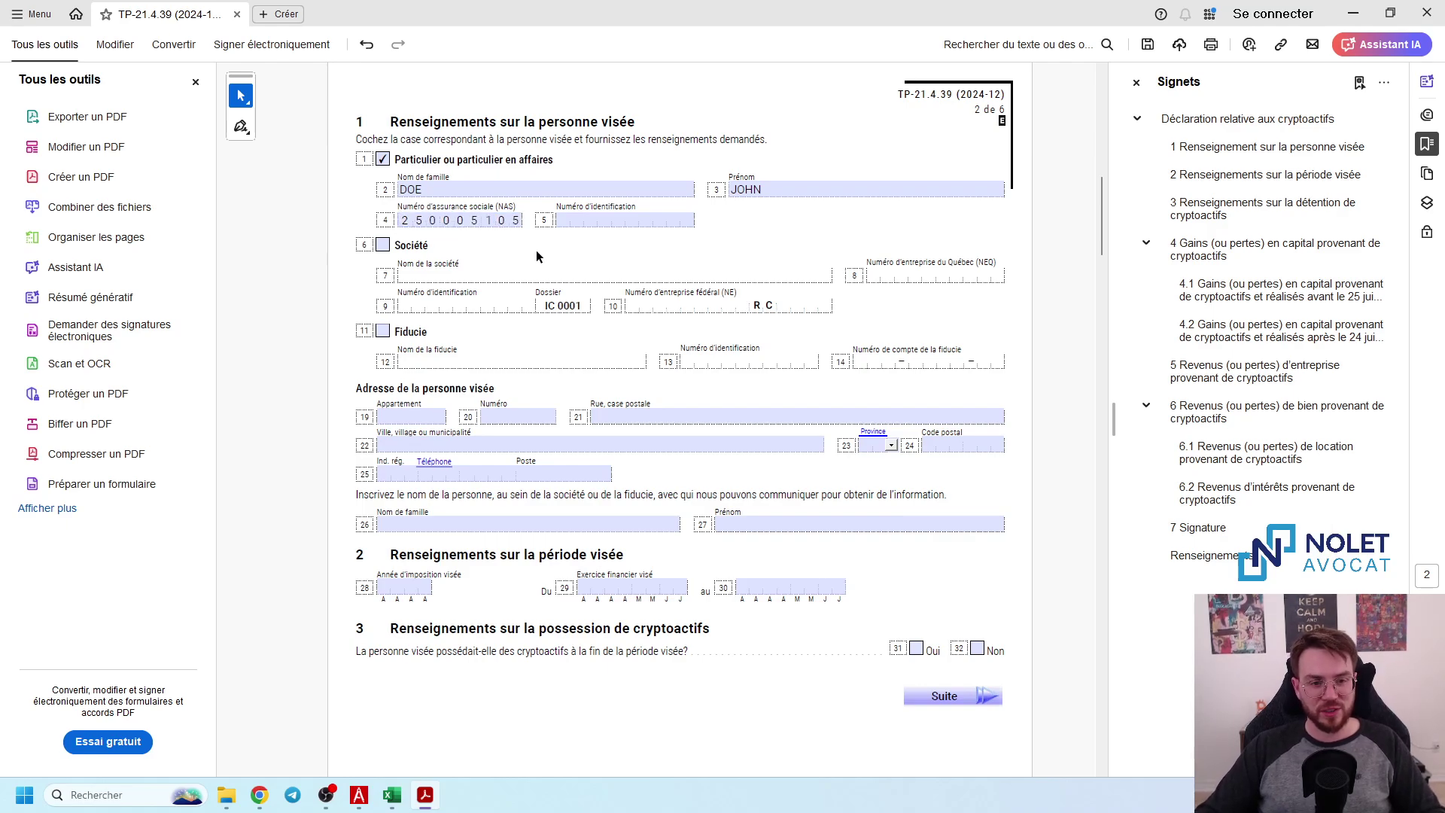
- Fill in the street number and street name in the person's address, skipping the apartment field
scroll(526, 256, down, 1)
click(435, 379)
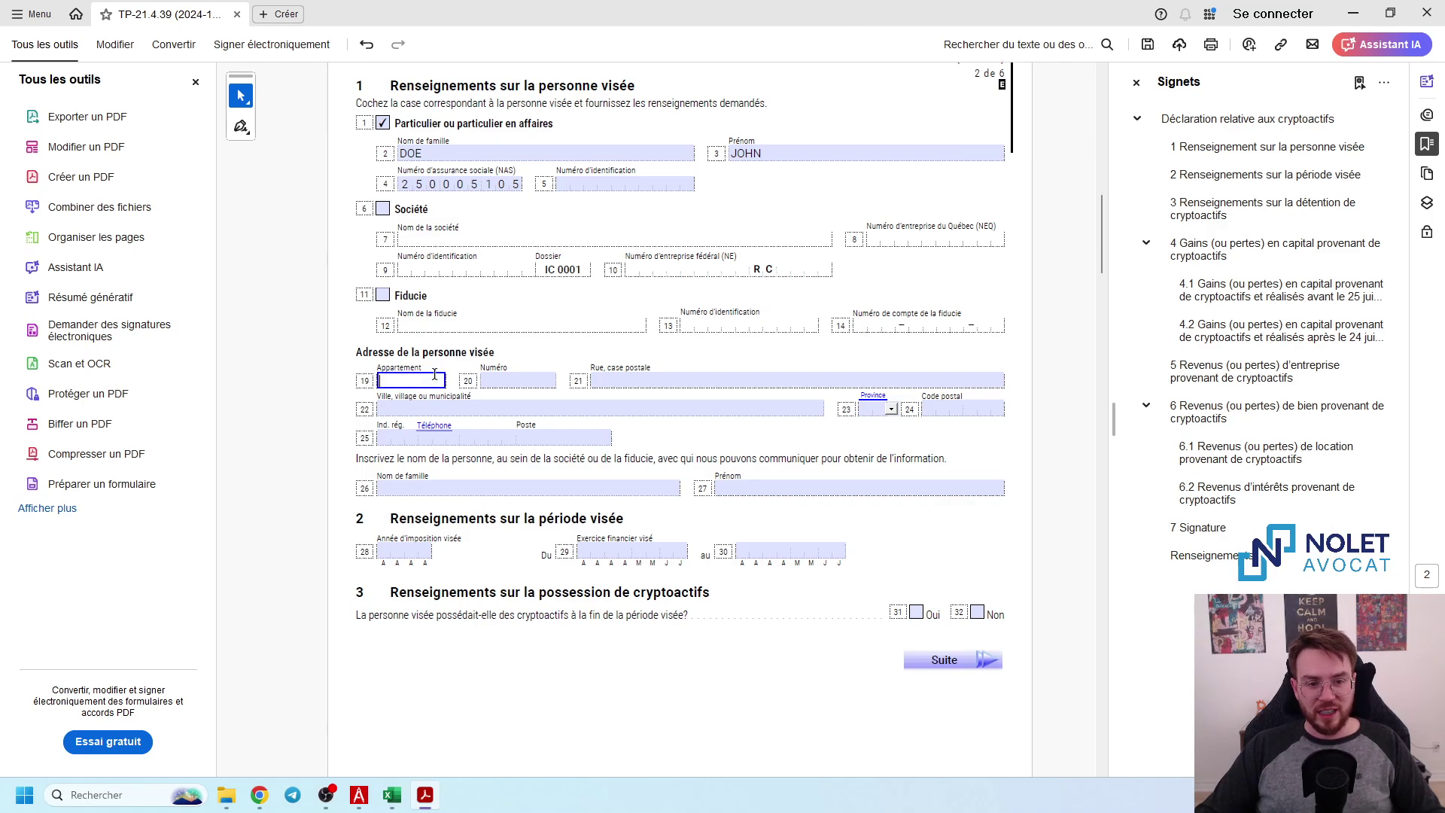
key(Tab)
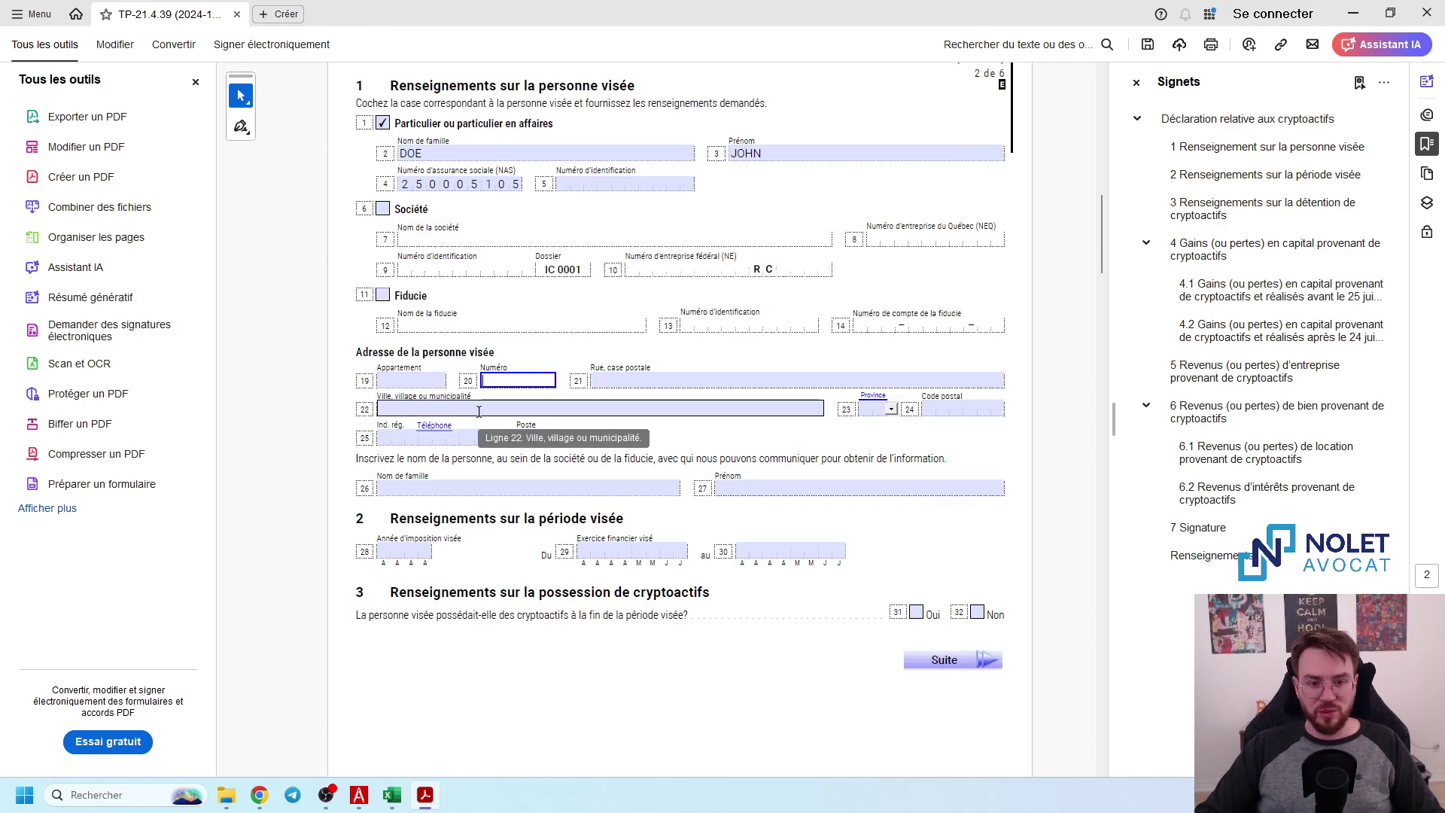
text(664)
key(Tab)
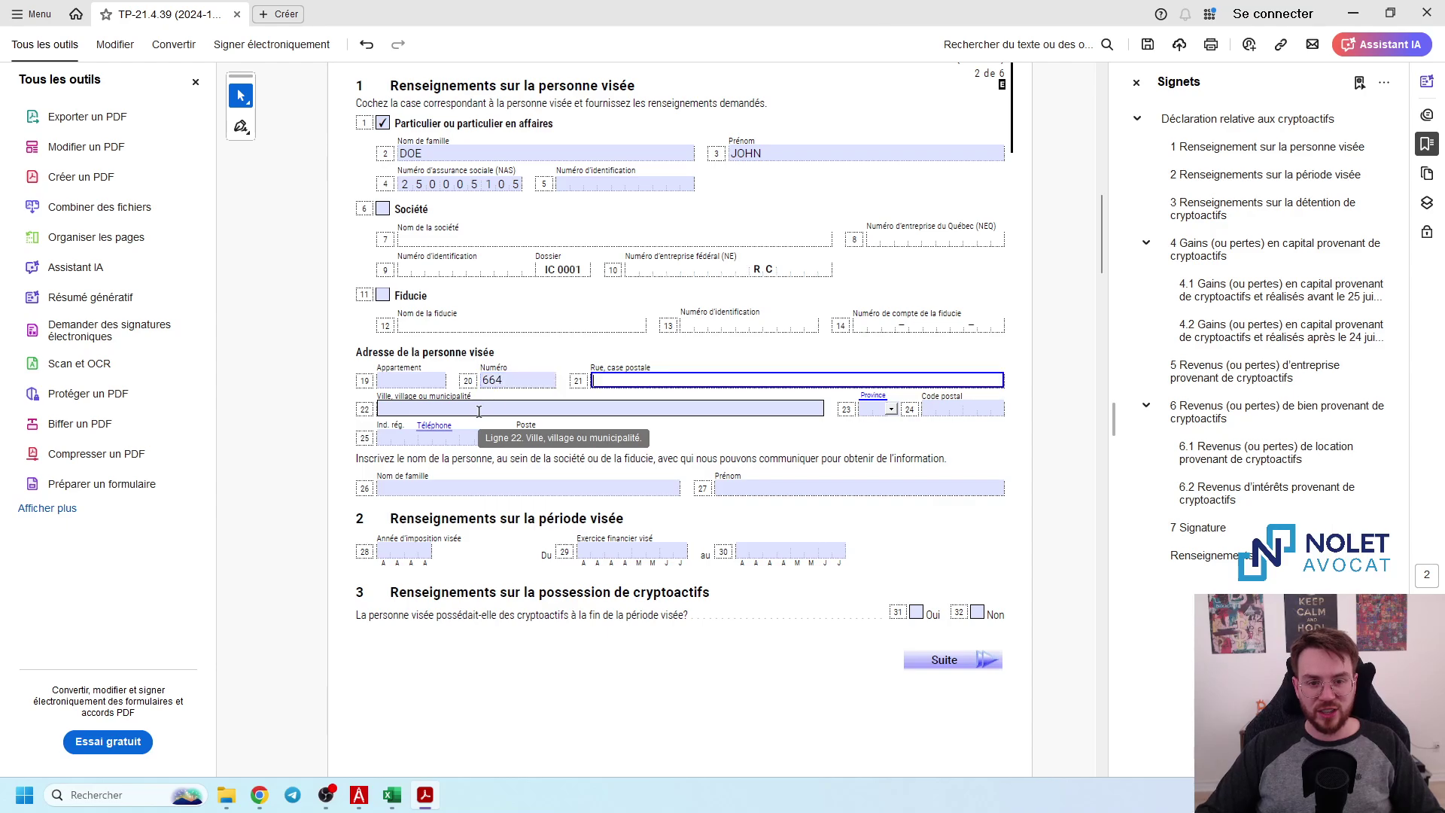
text(RU)
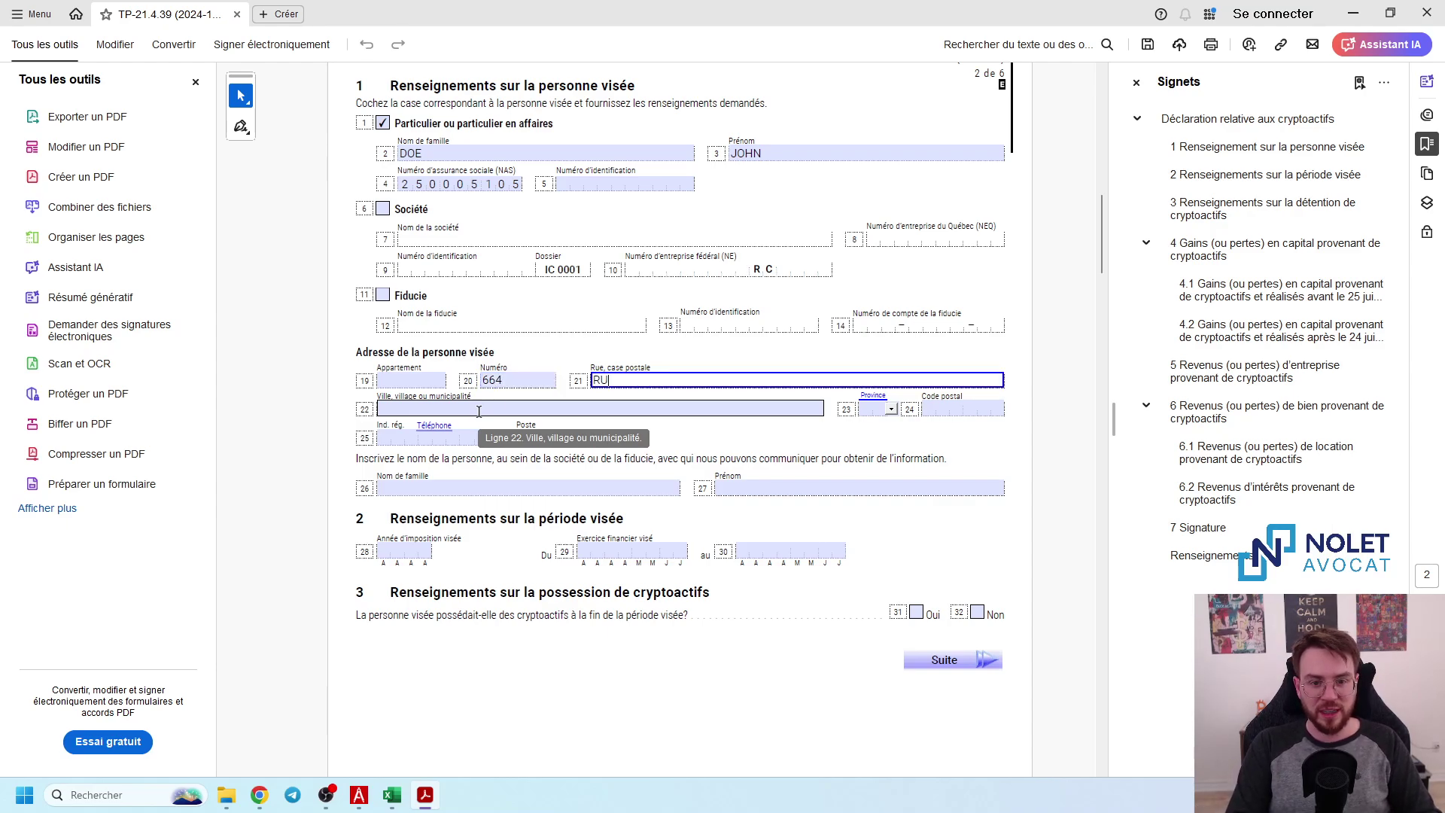
text(E D)
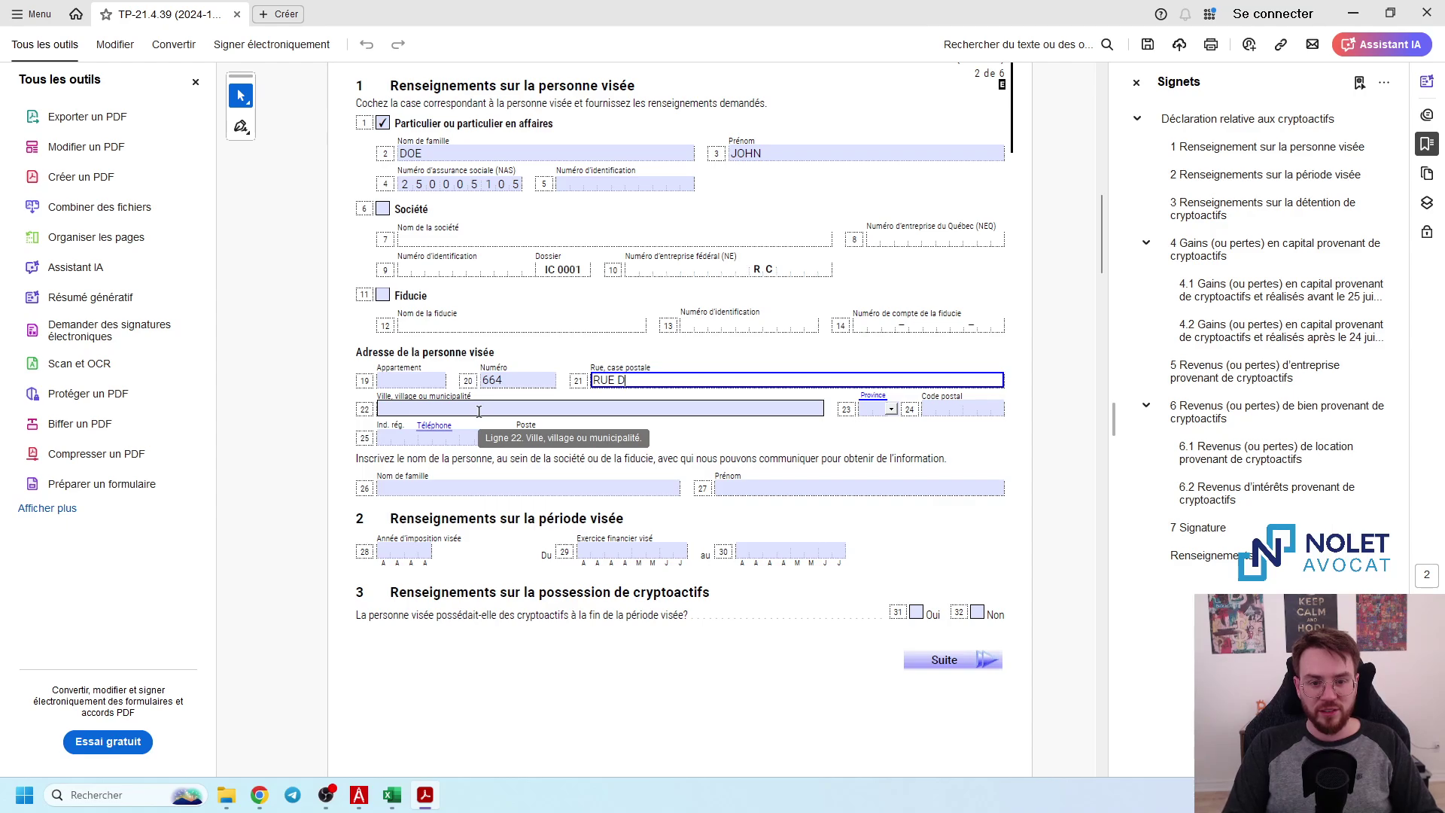
text(E LA MER)
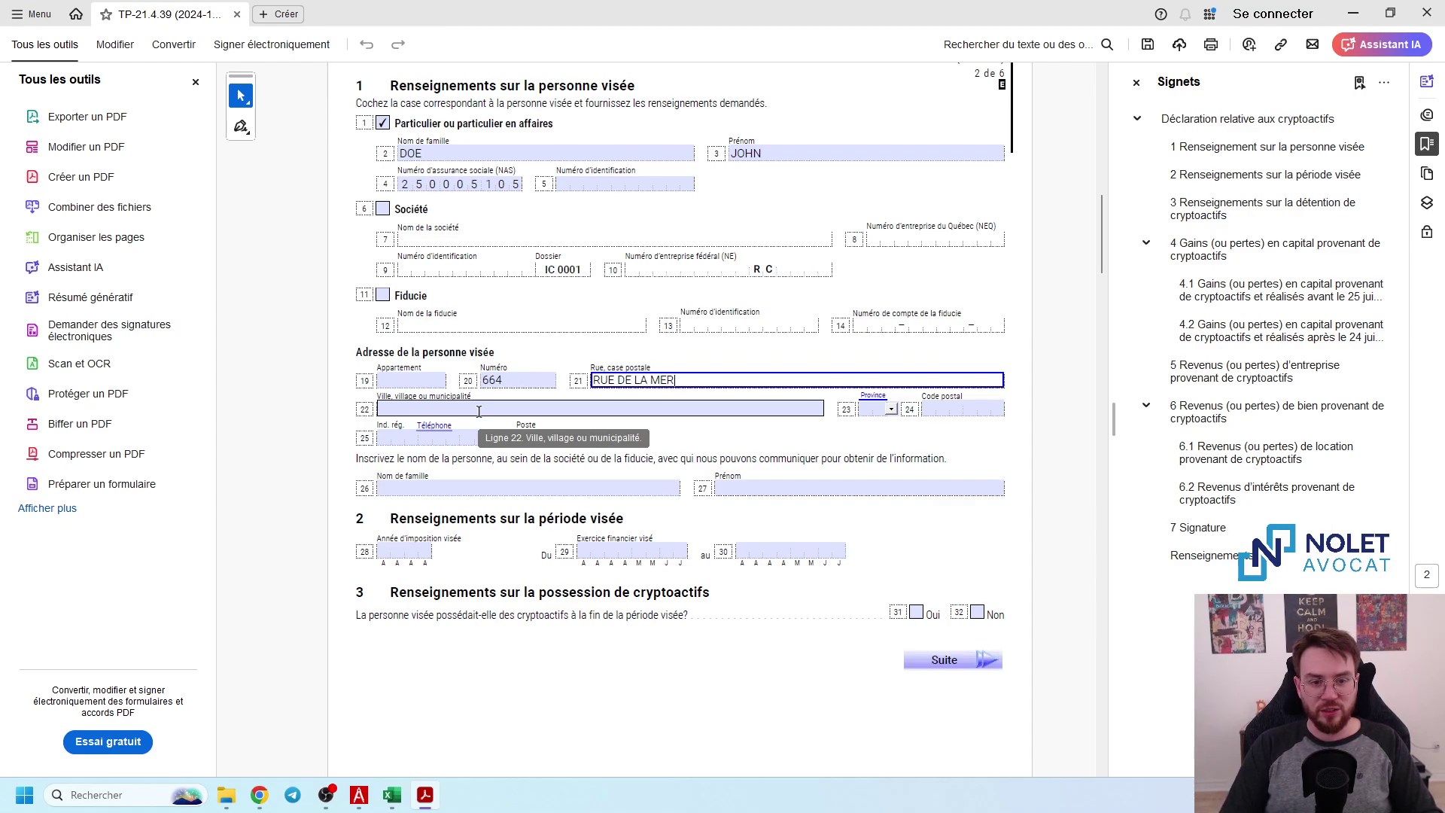
key(Tab)
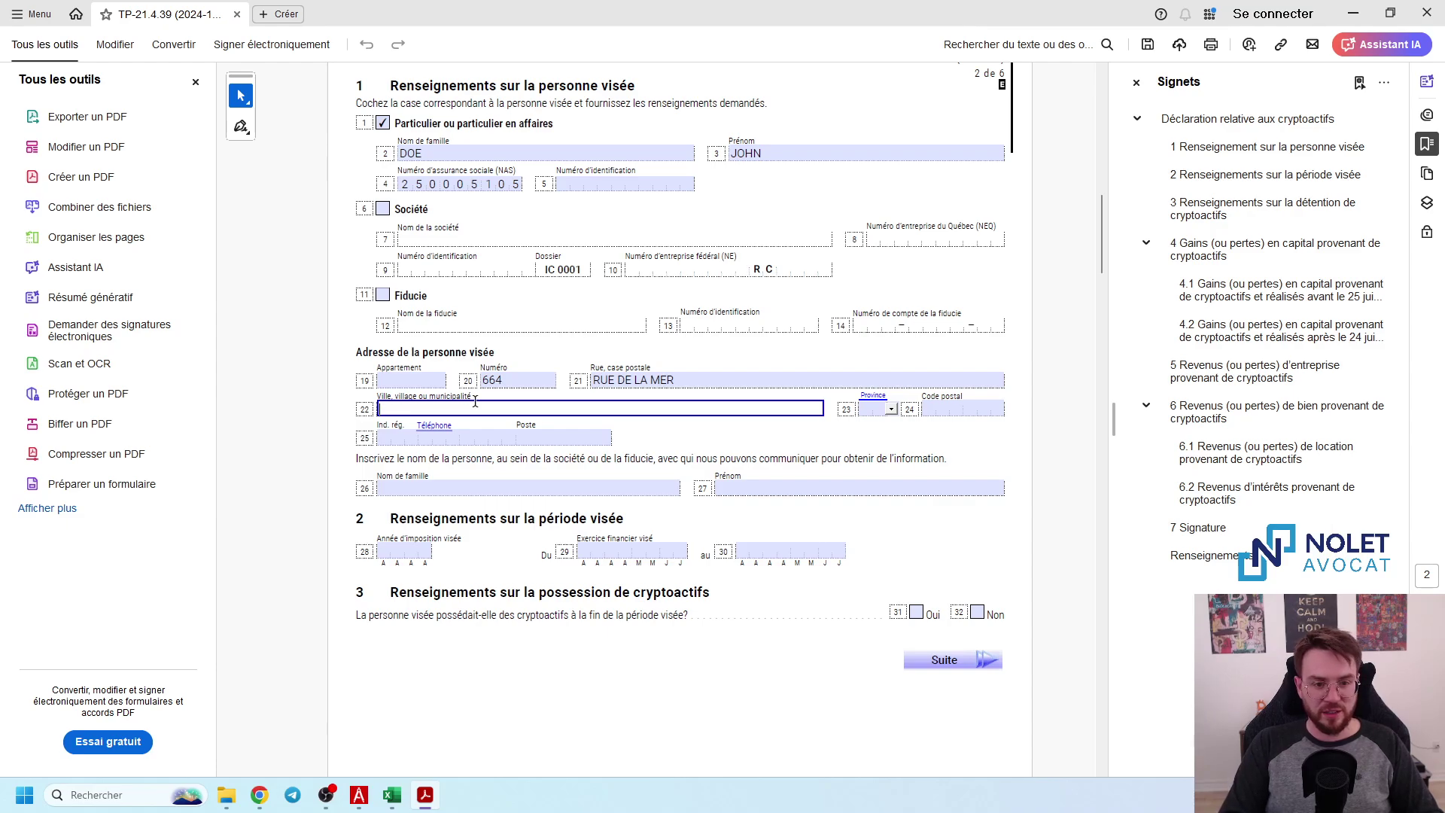
- Enter the address's city on line 22 and set the province to QC
text(AMOS)
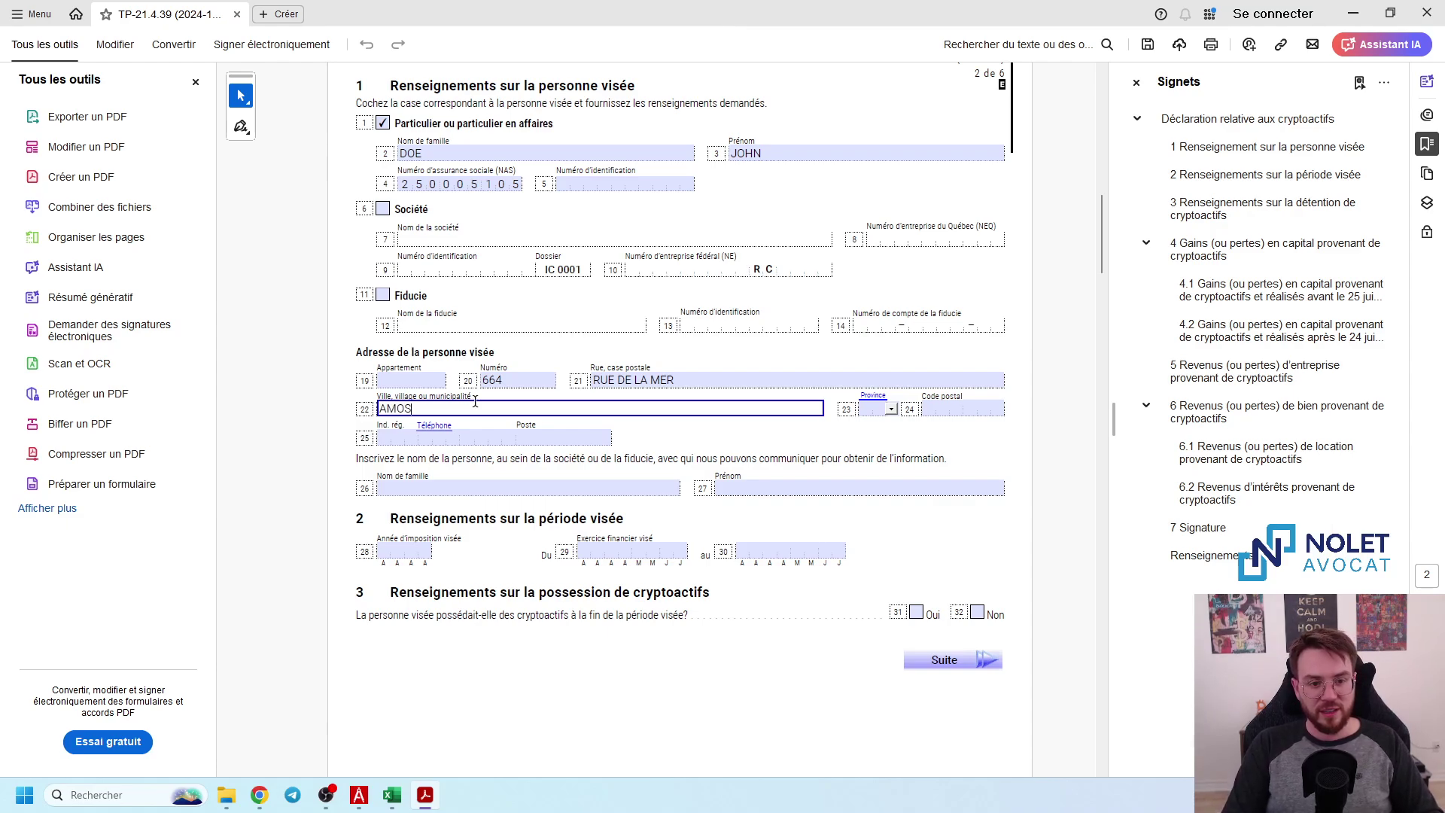
click(869, 407)
key(Tab)
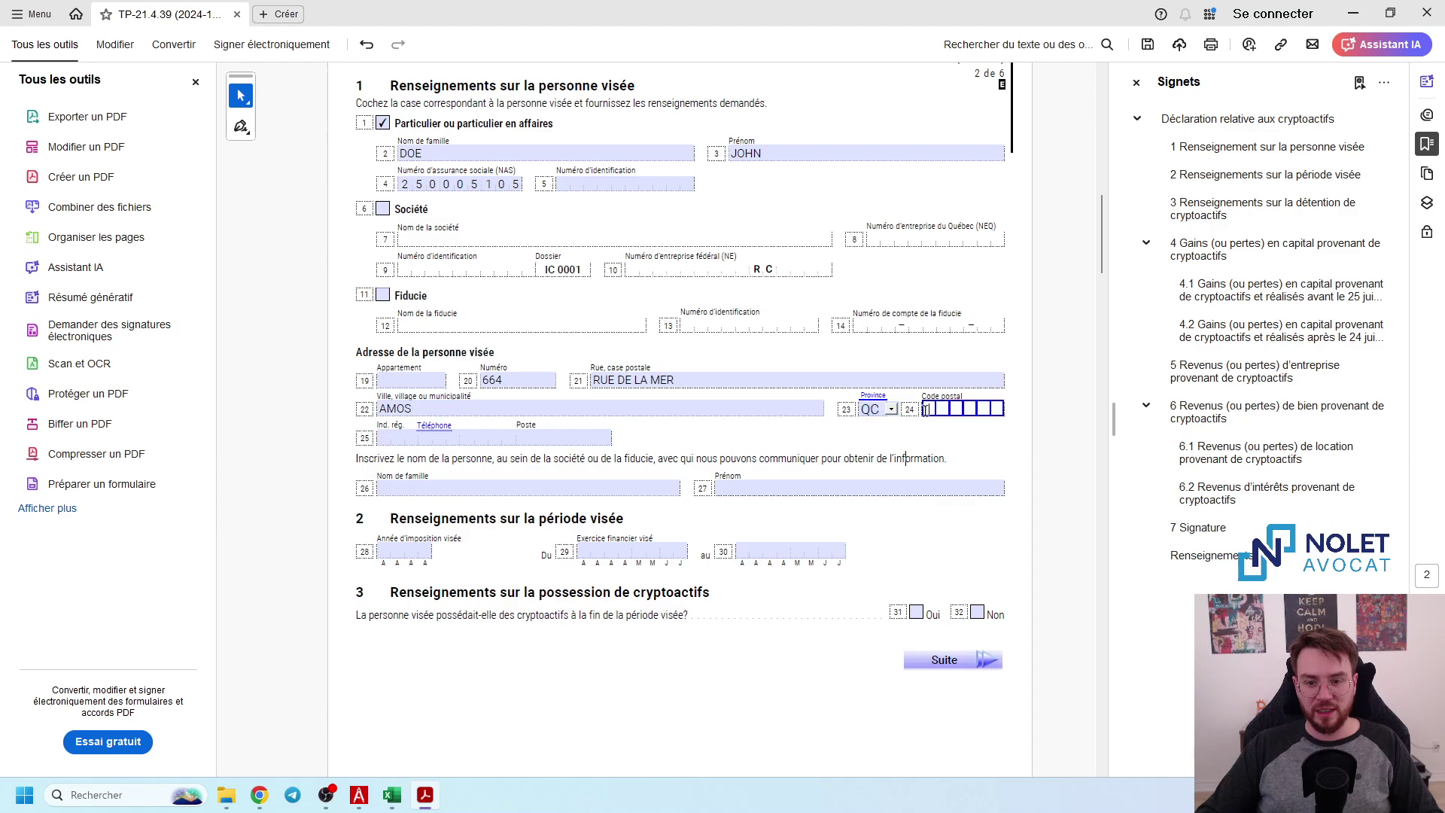
- Try several made-up postal codes on line 24 of the address
text(D2E4F5)
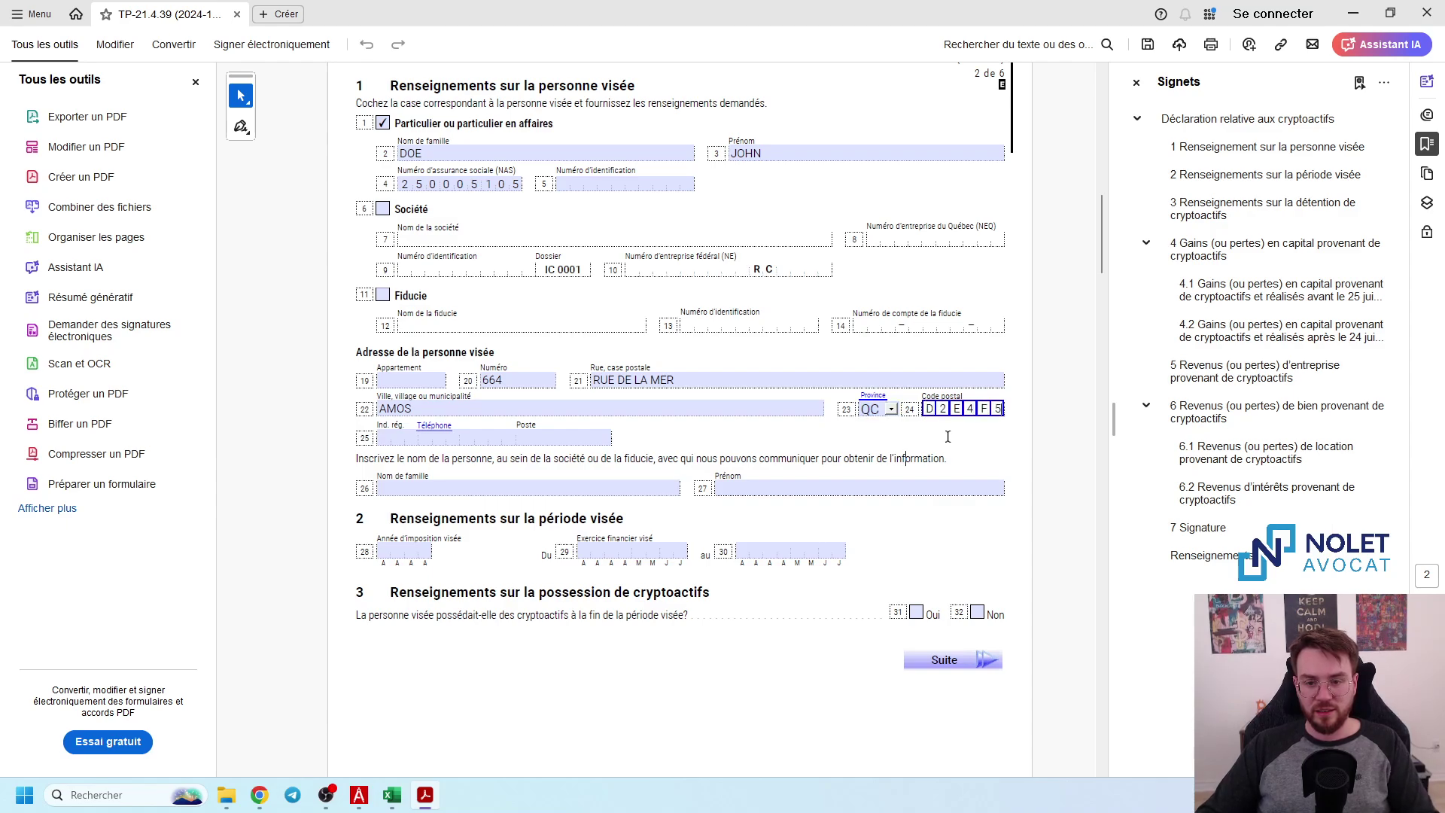
key(Tab)
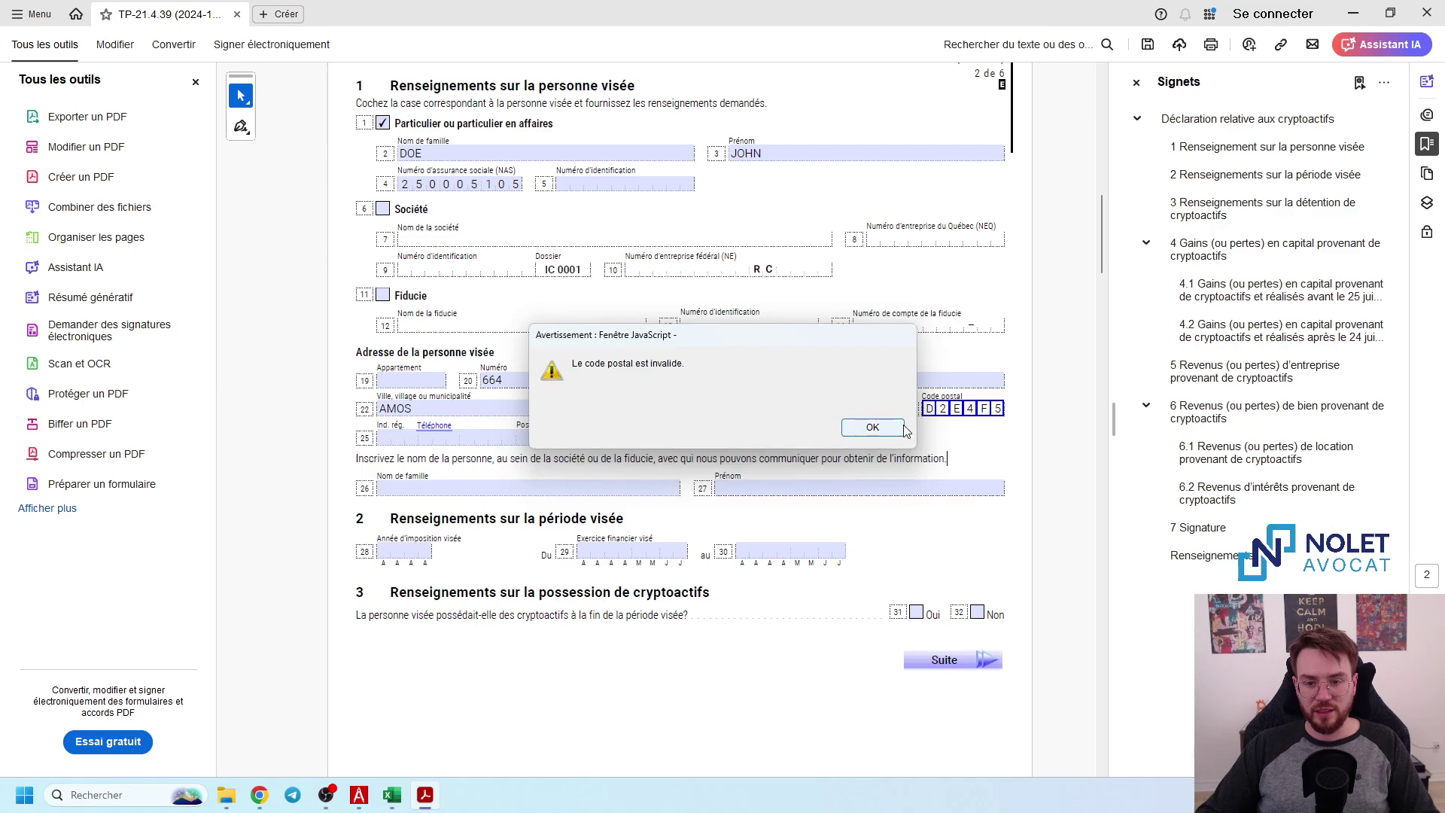
click(865, 426)
text(D8D3D8)
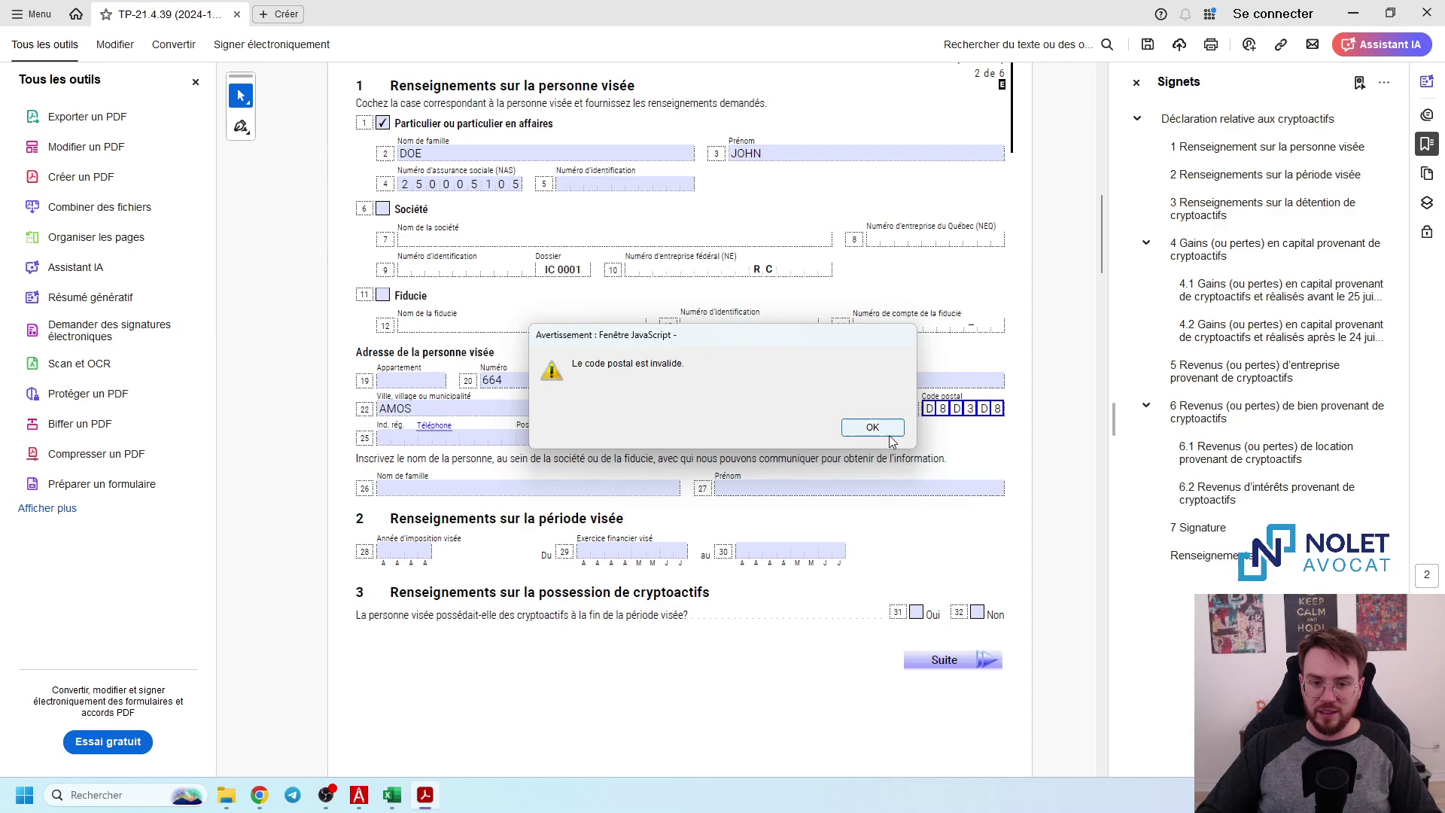
click(881, 422)
text(D8T)
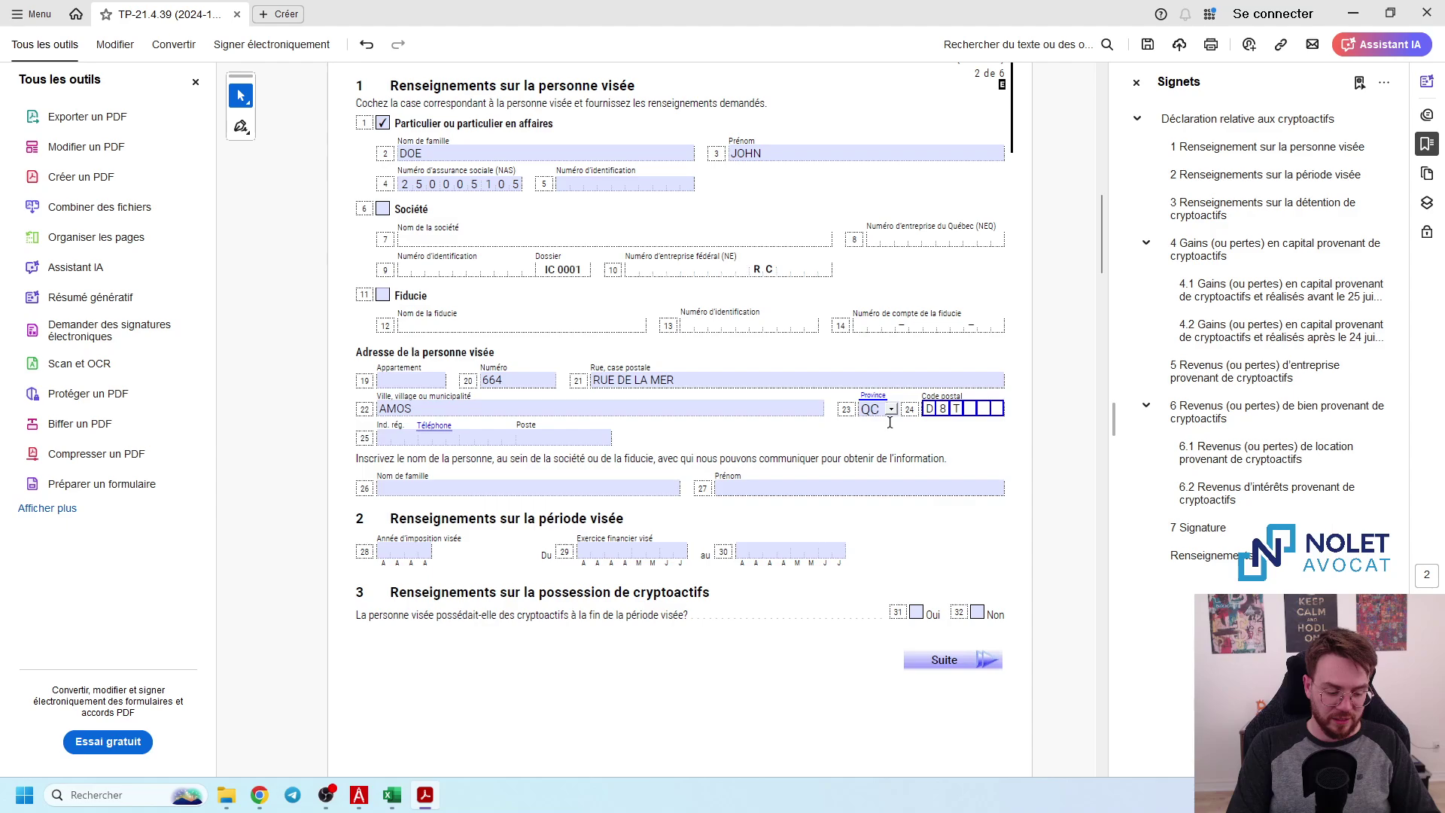
text(1)
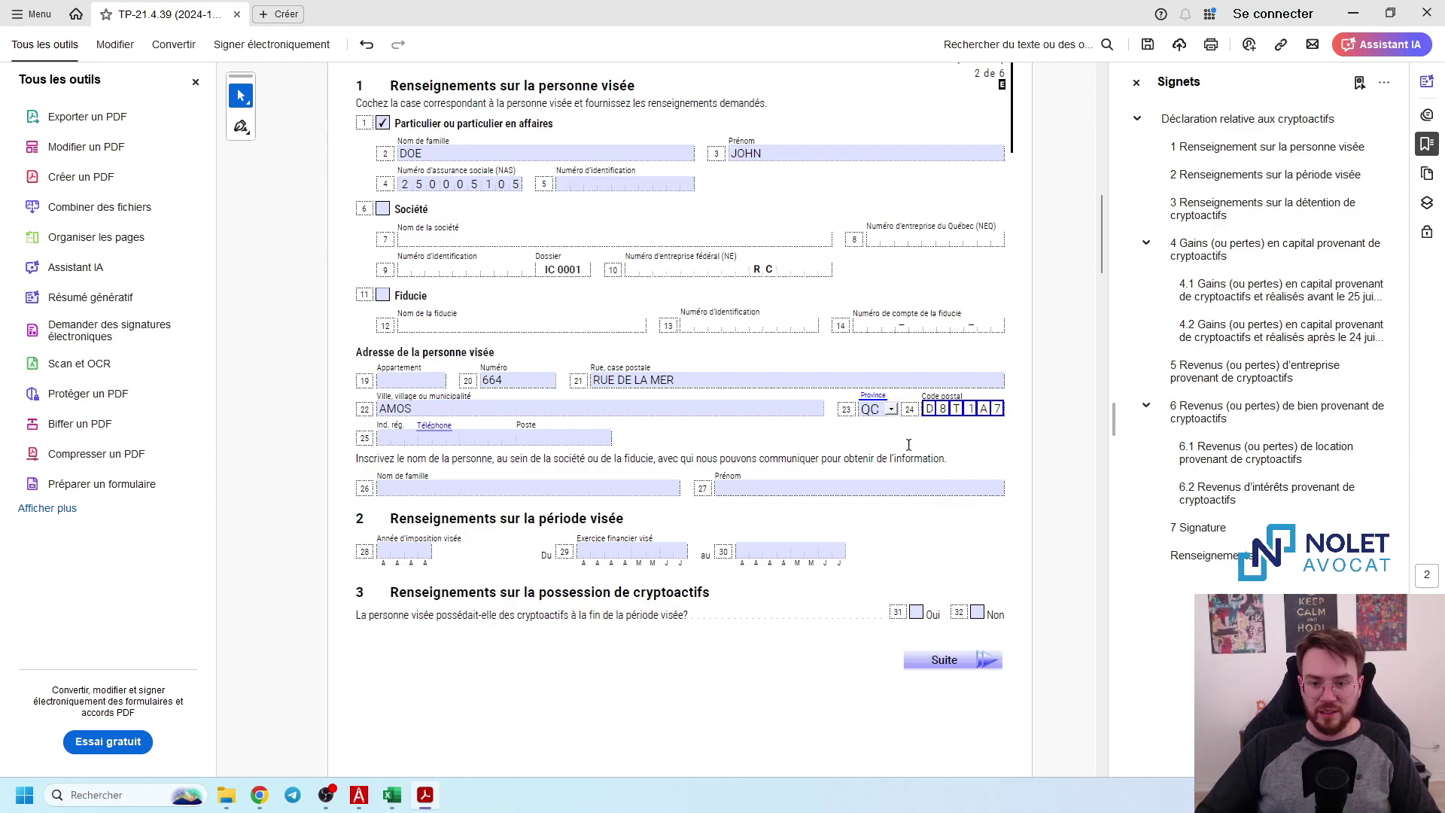
text(A7)
click(877, 431)
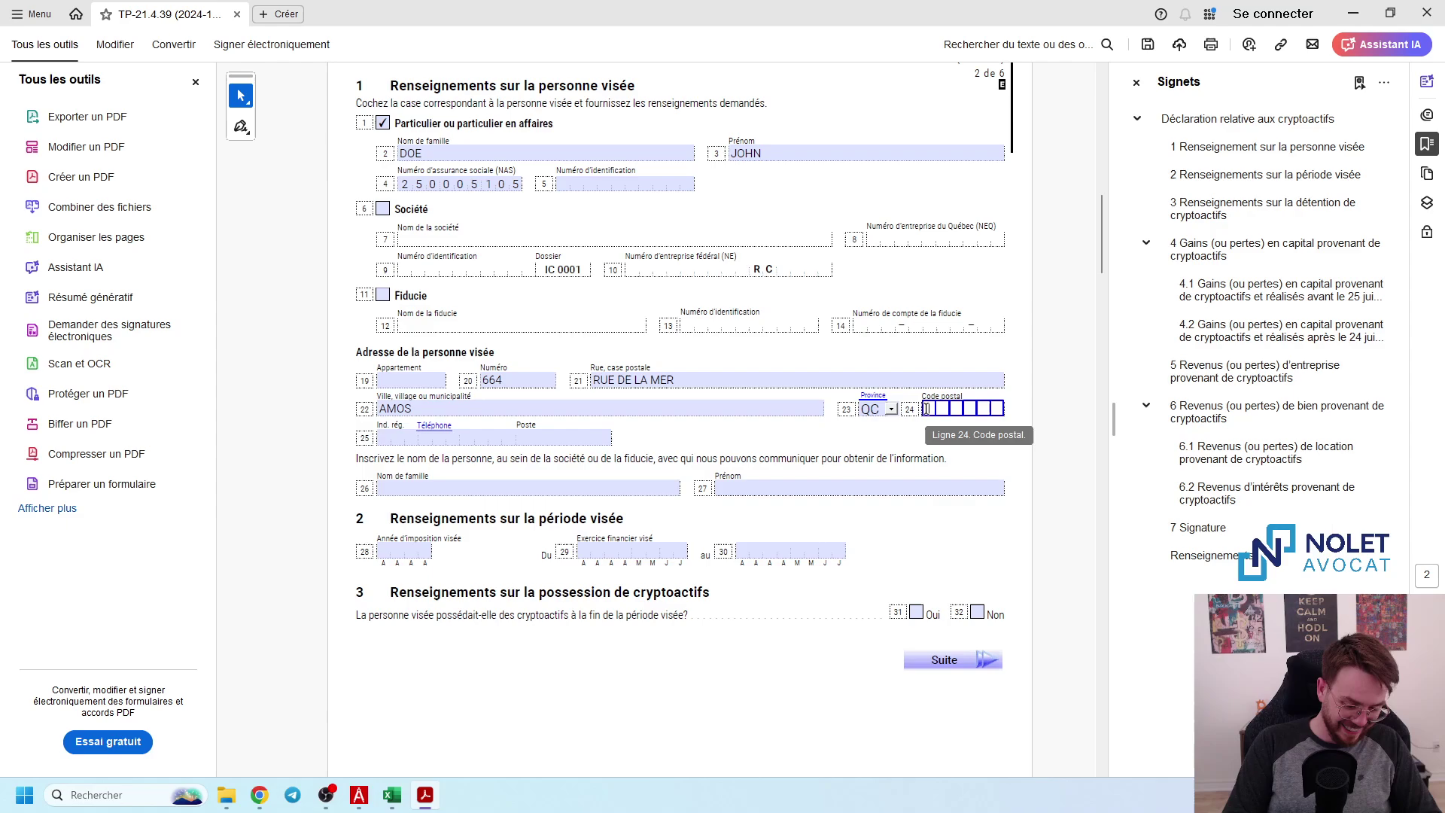
text(J9T4)
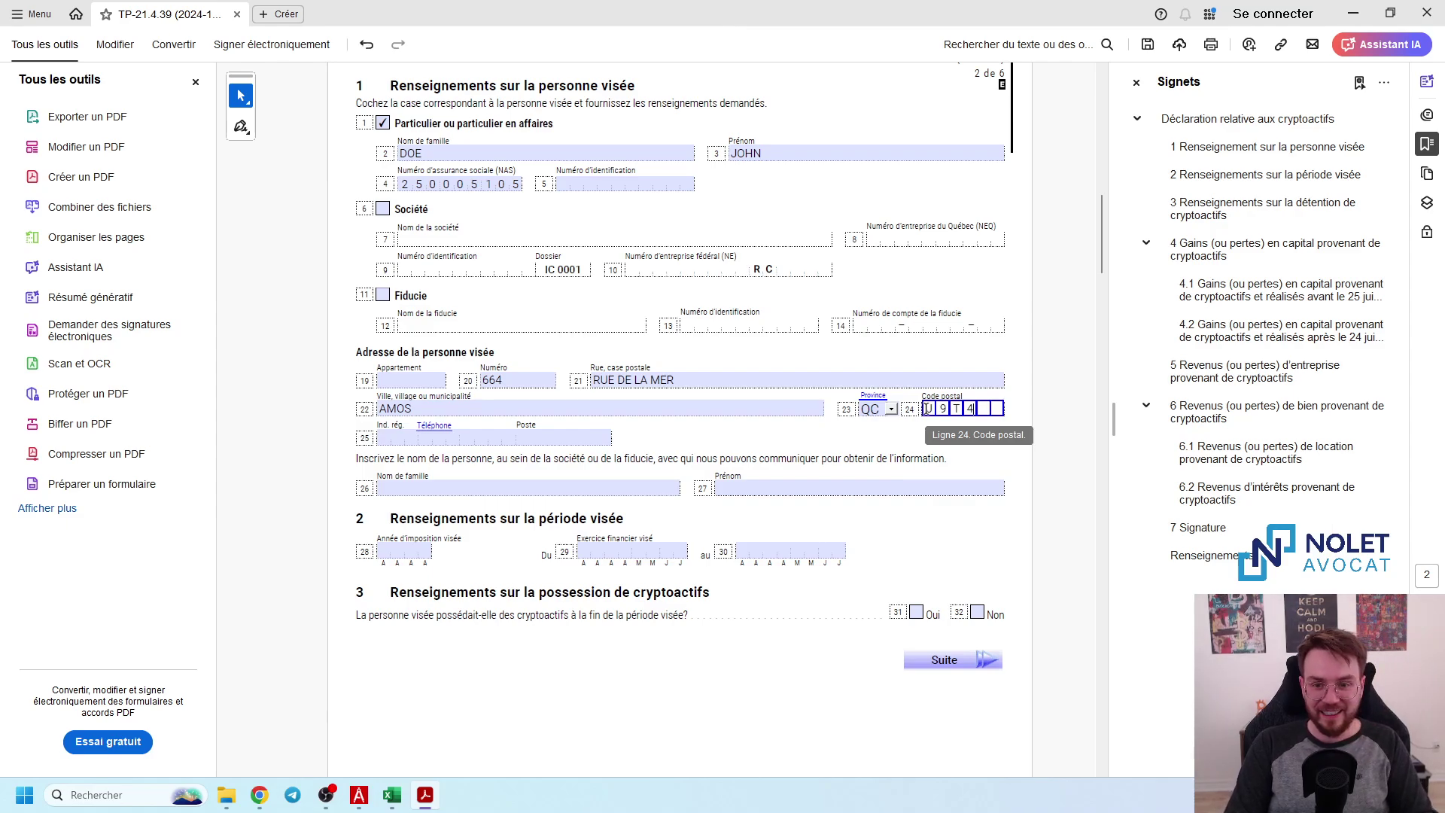
text(D2)
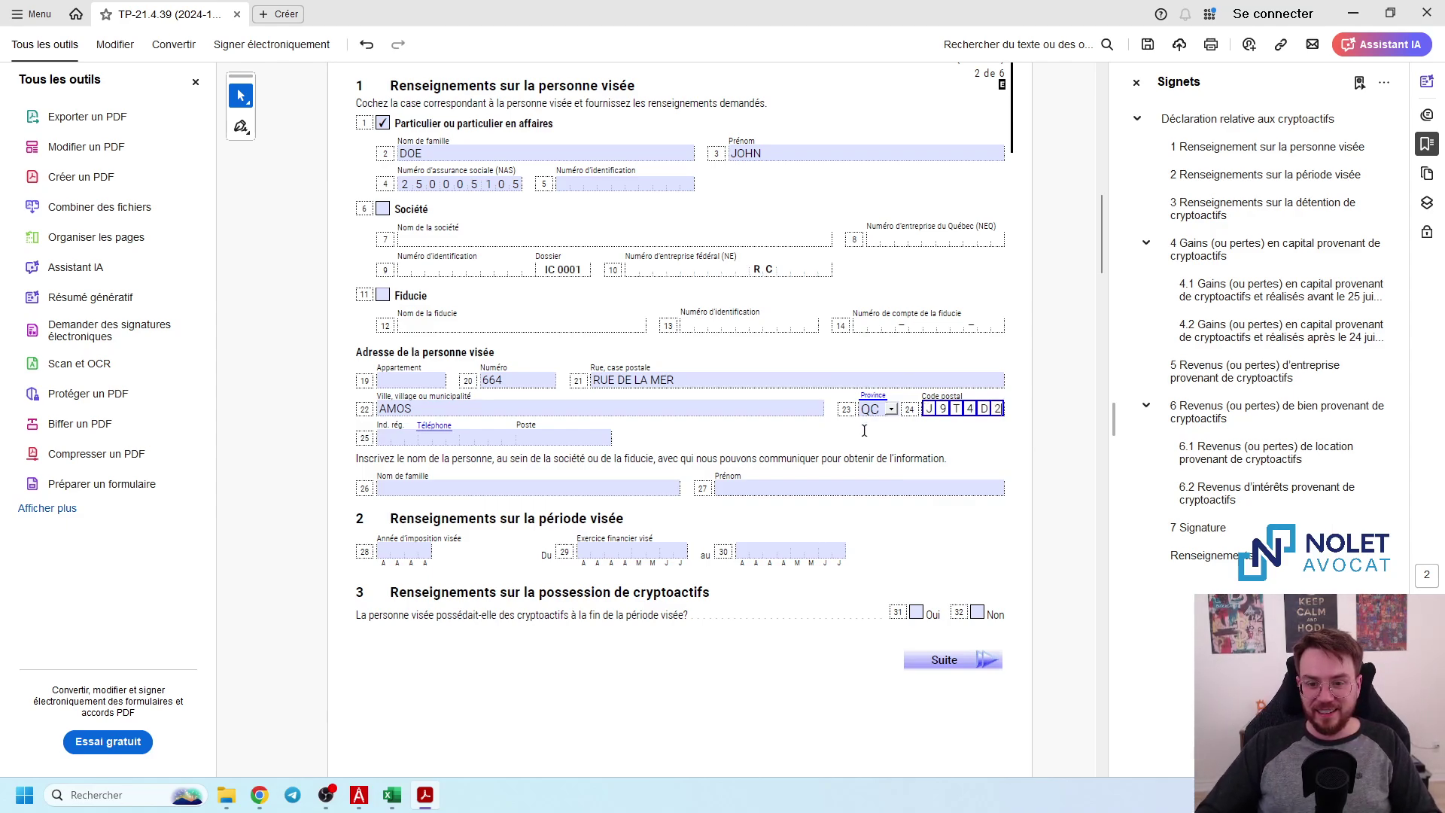
text(4)
click(869, 427)
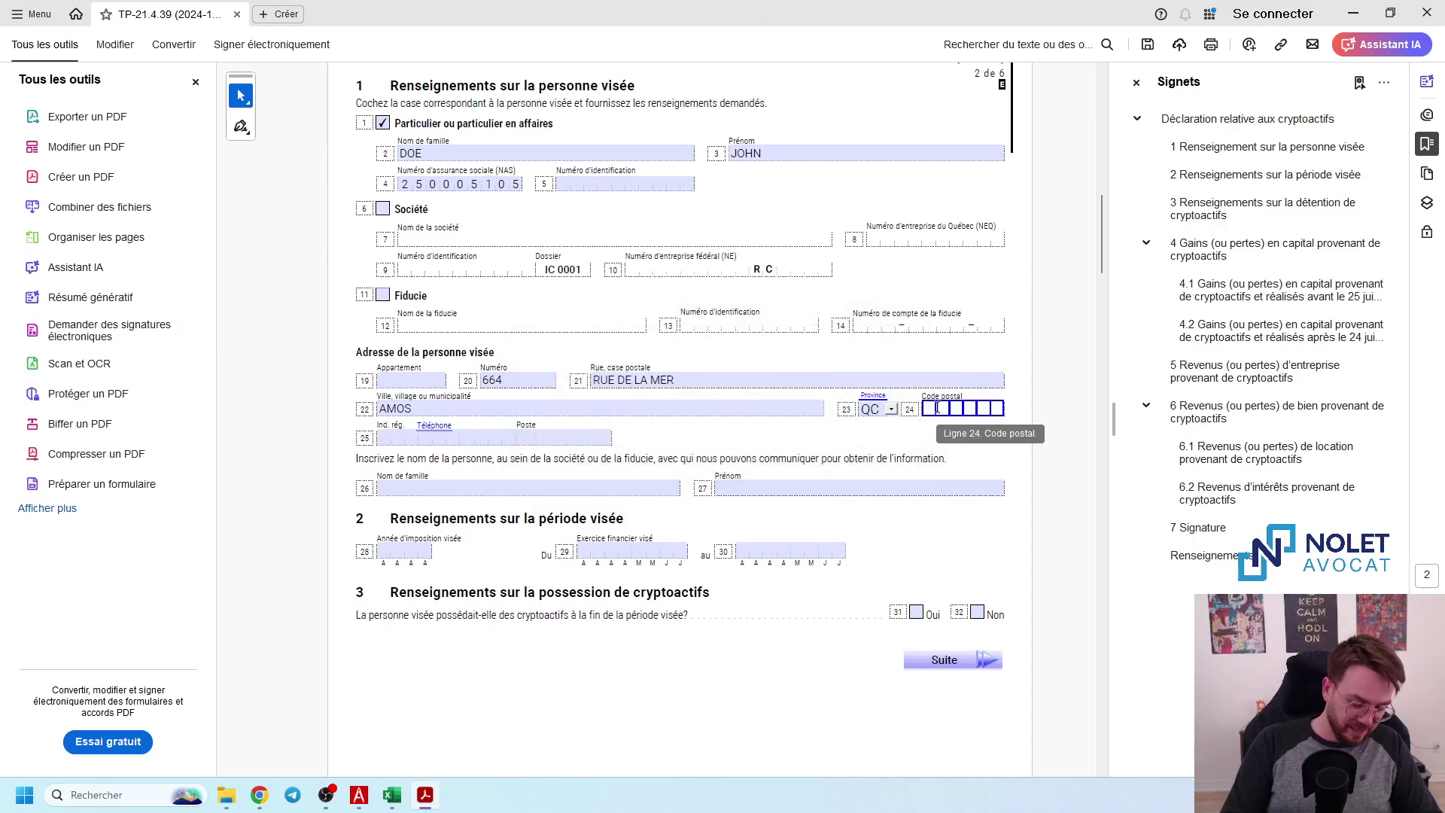
- Fill in a valid postal code for the address and leave the telephone field empty
text(1A3)
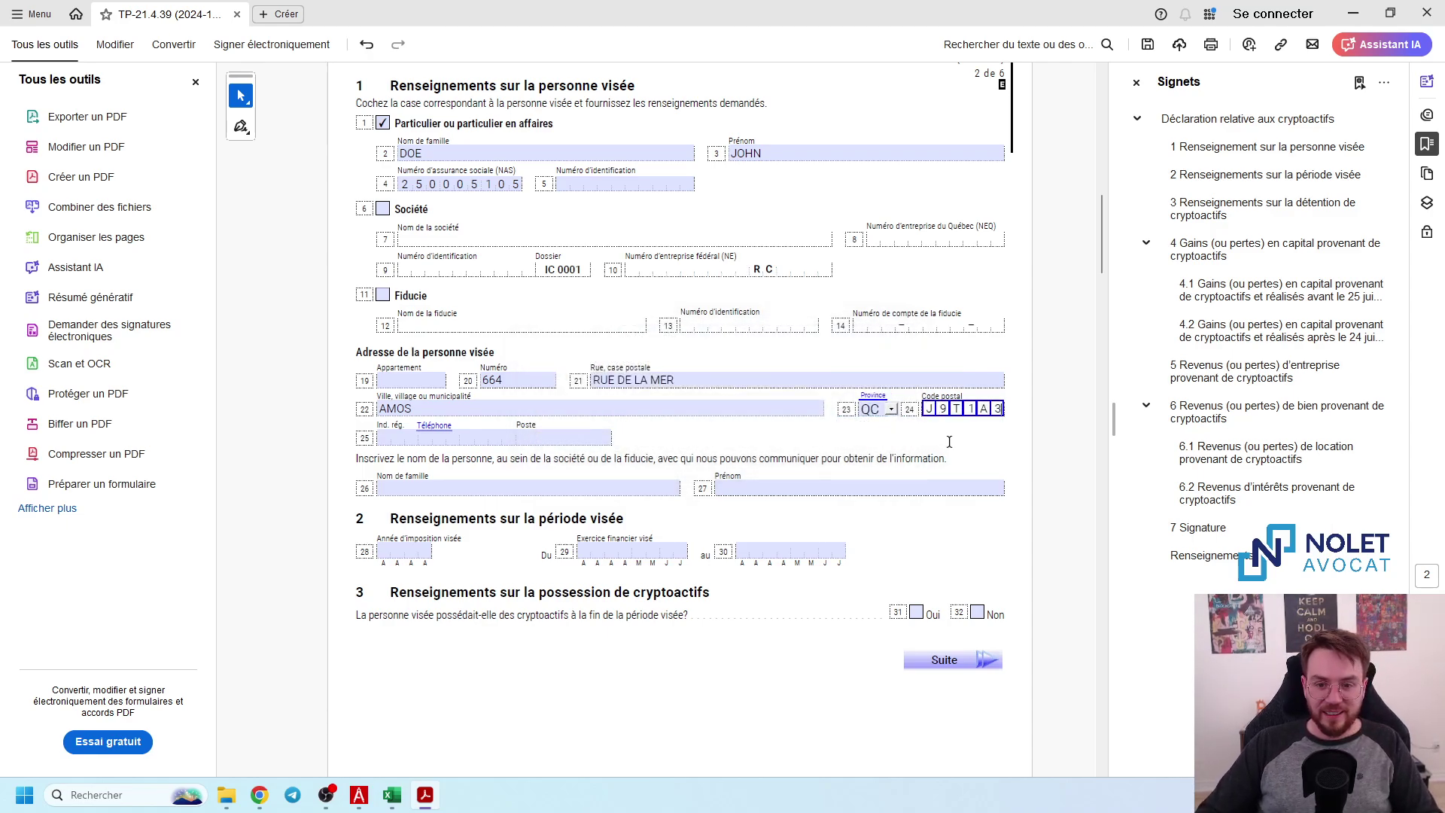
click(484, 491)
click(390, 436)
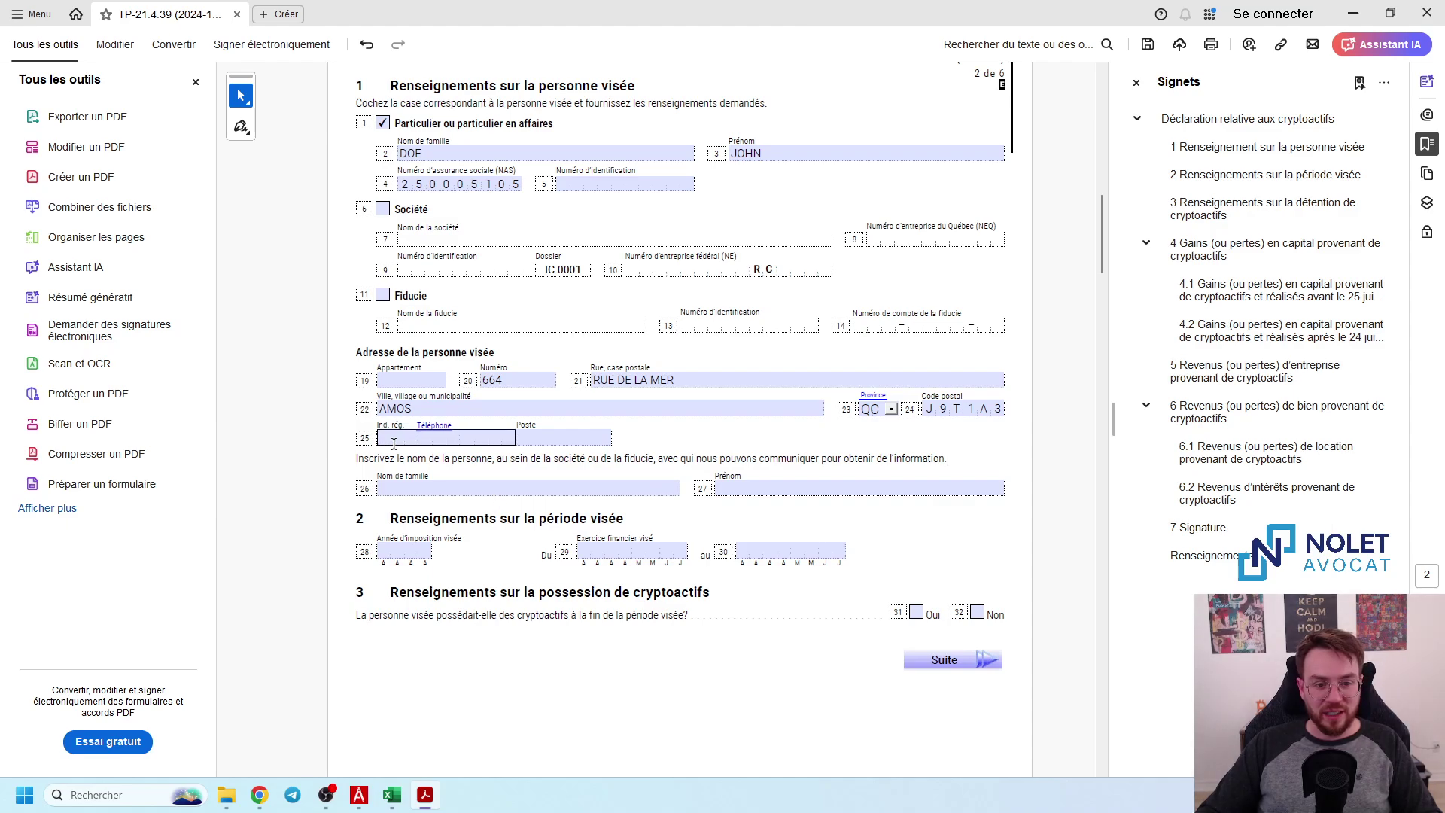
scroll(391, 441, down, 1)
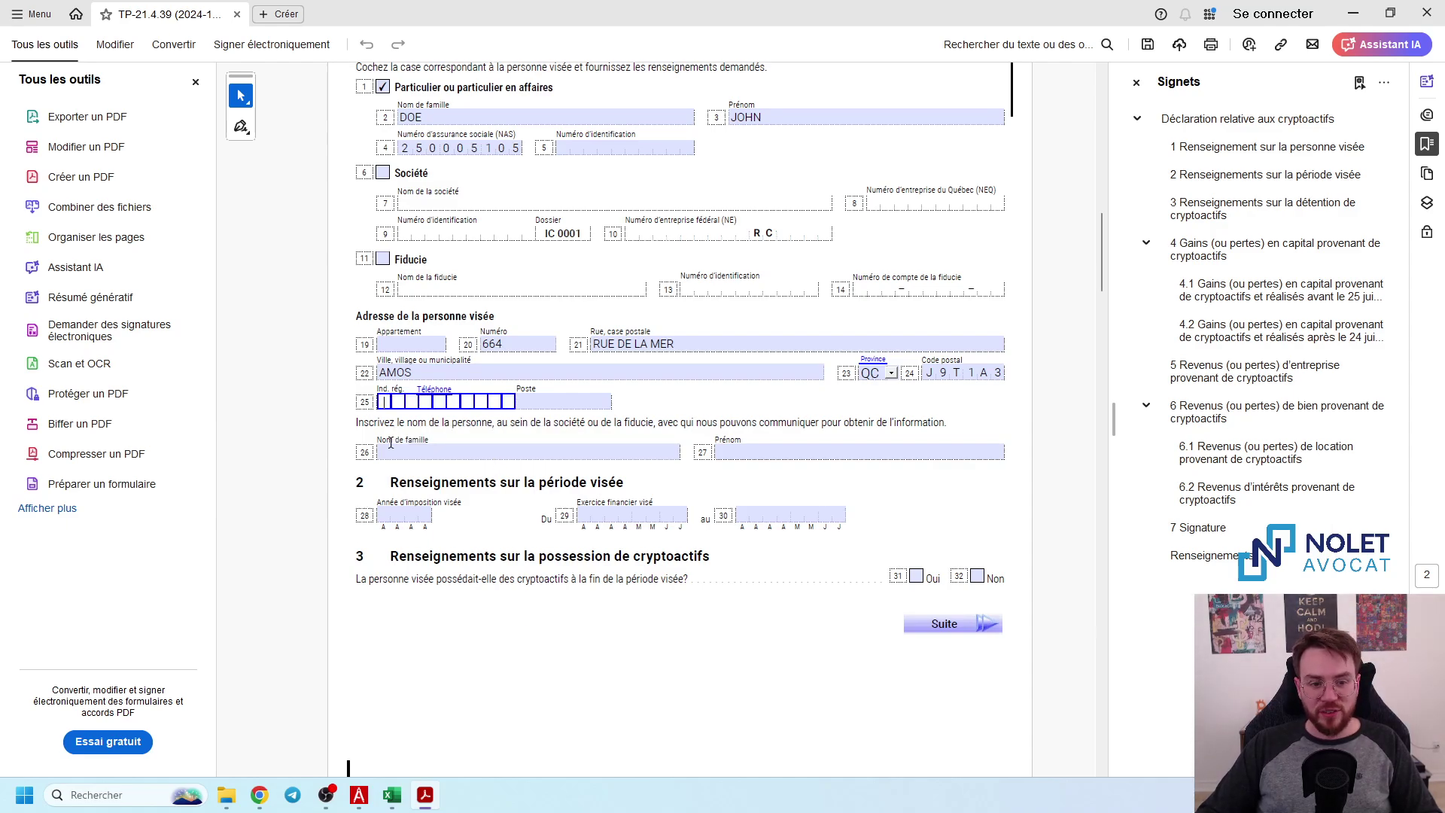
click(363, 479)
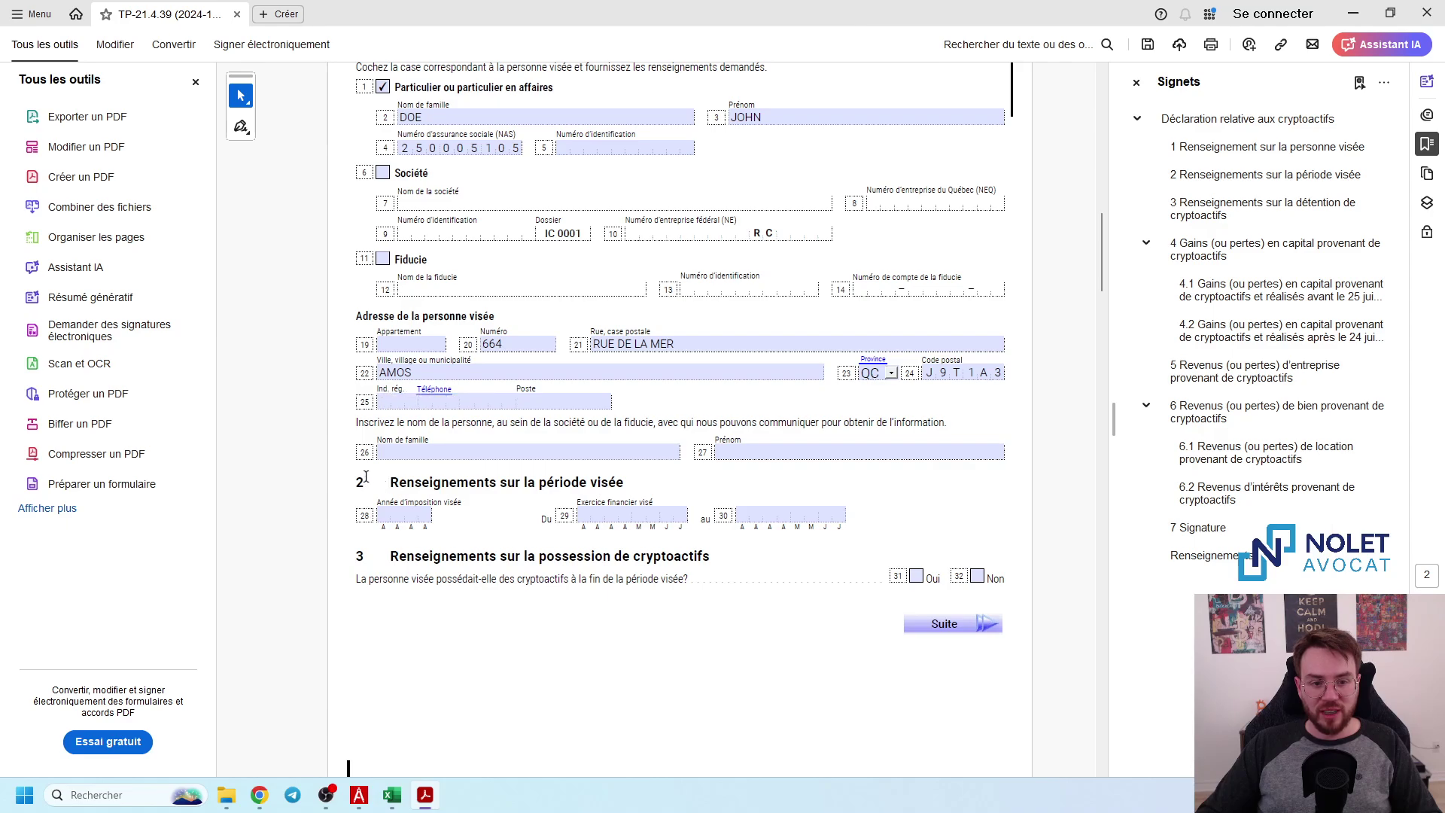
- Set the tax year on line 28 of section 2 to 2024
scroll(365, 477, down, 1)
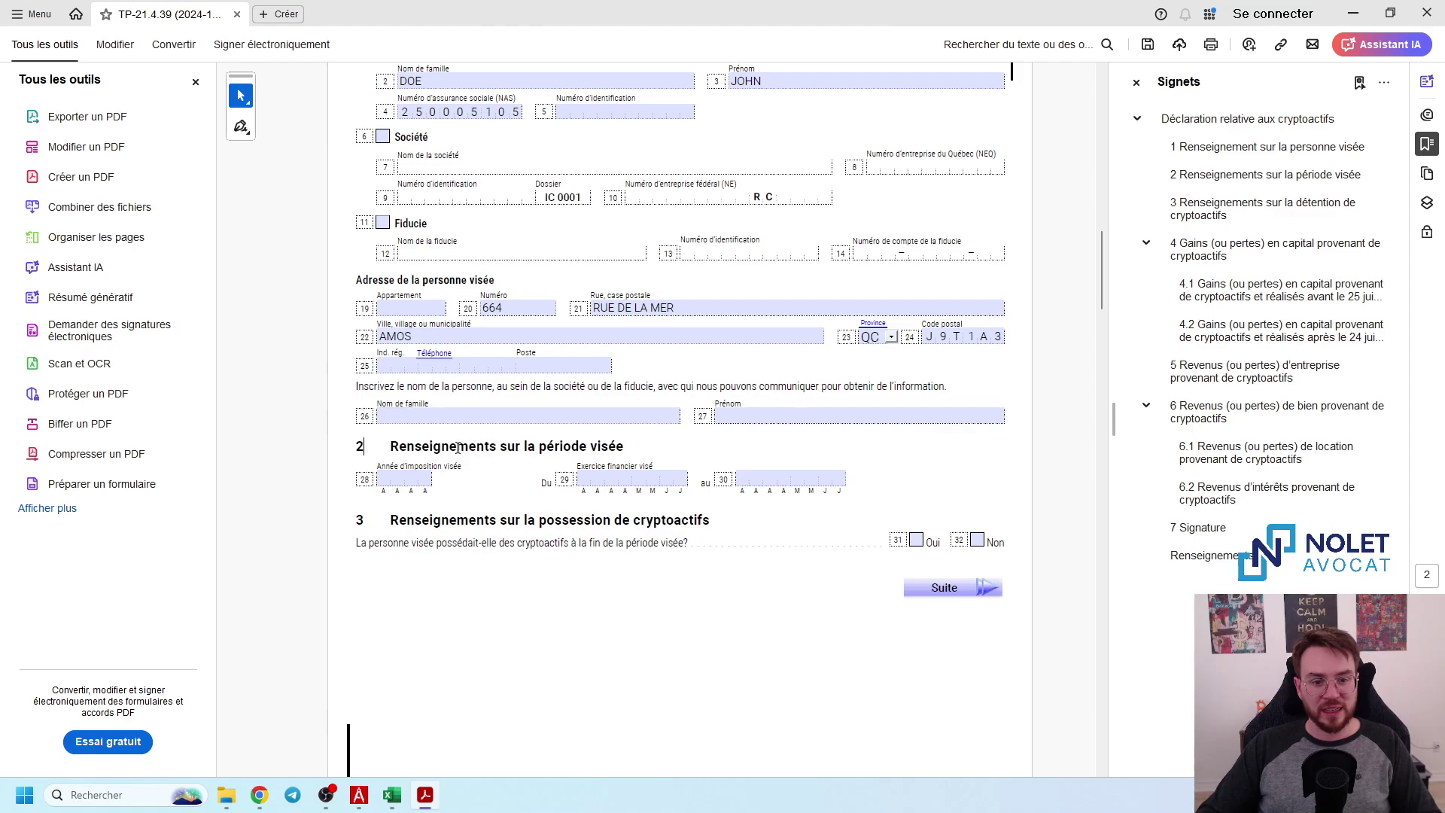
click(407, 479)
text(2024)
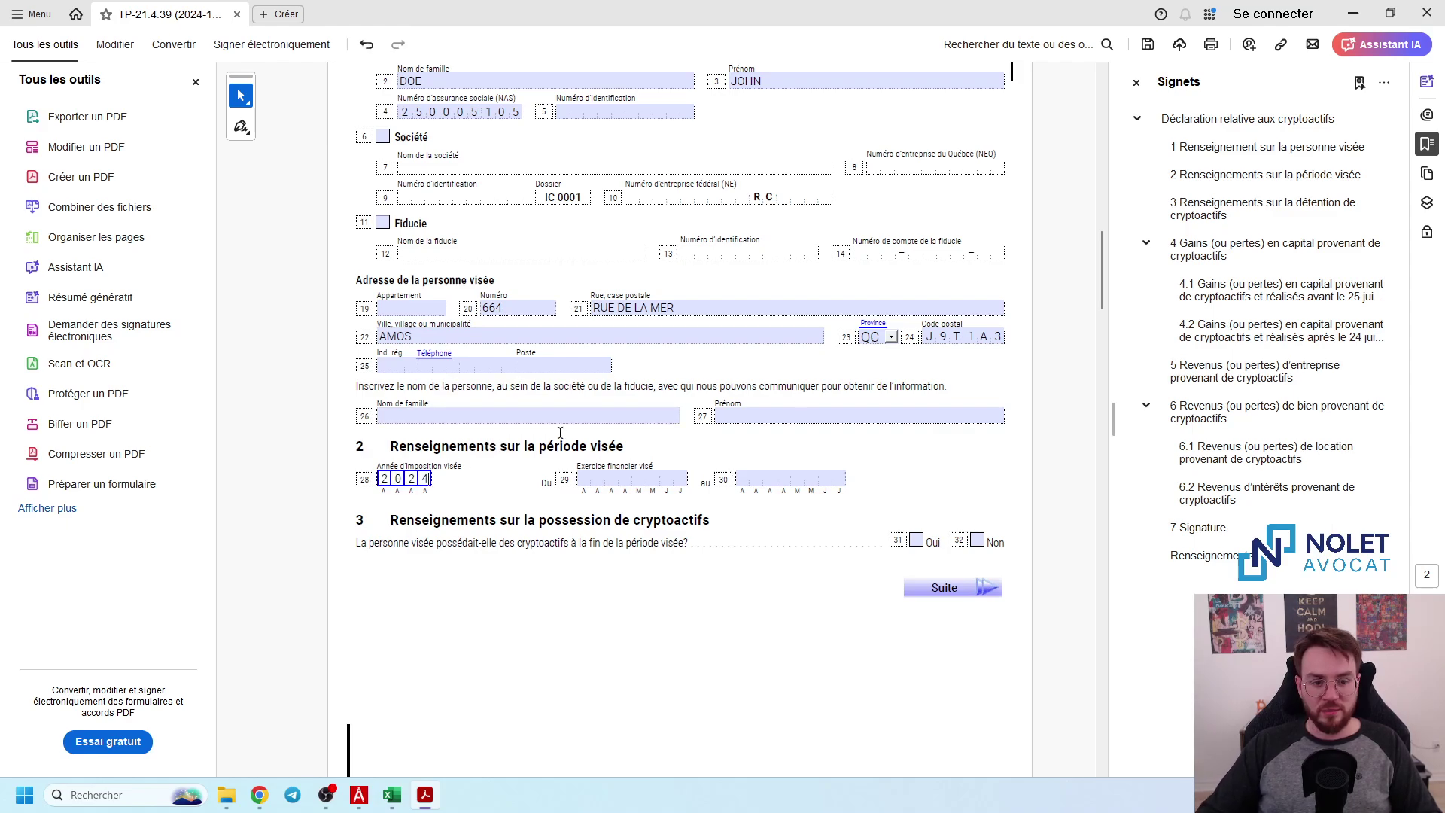
click(574, 532)
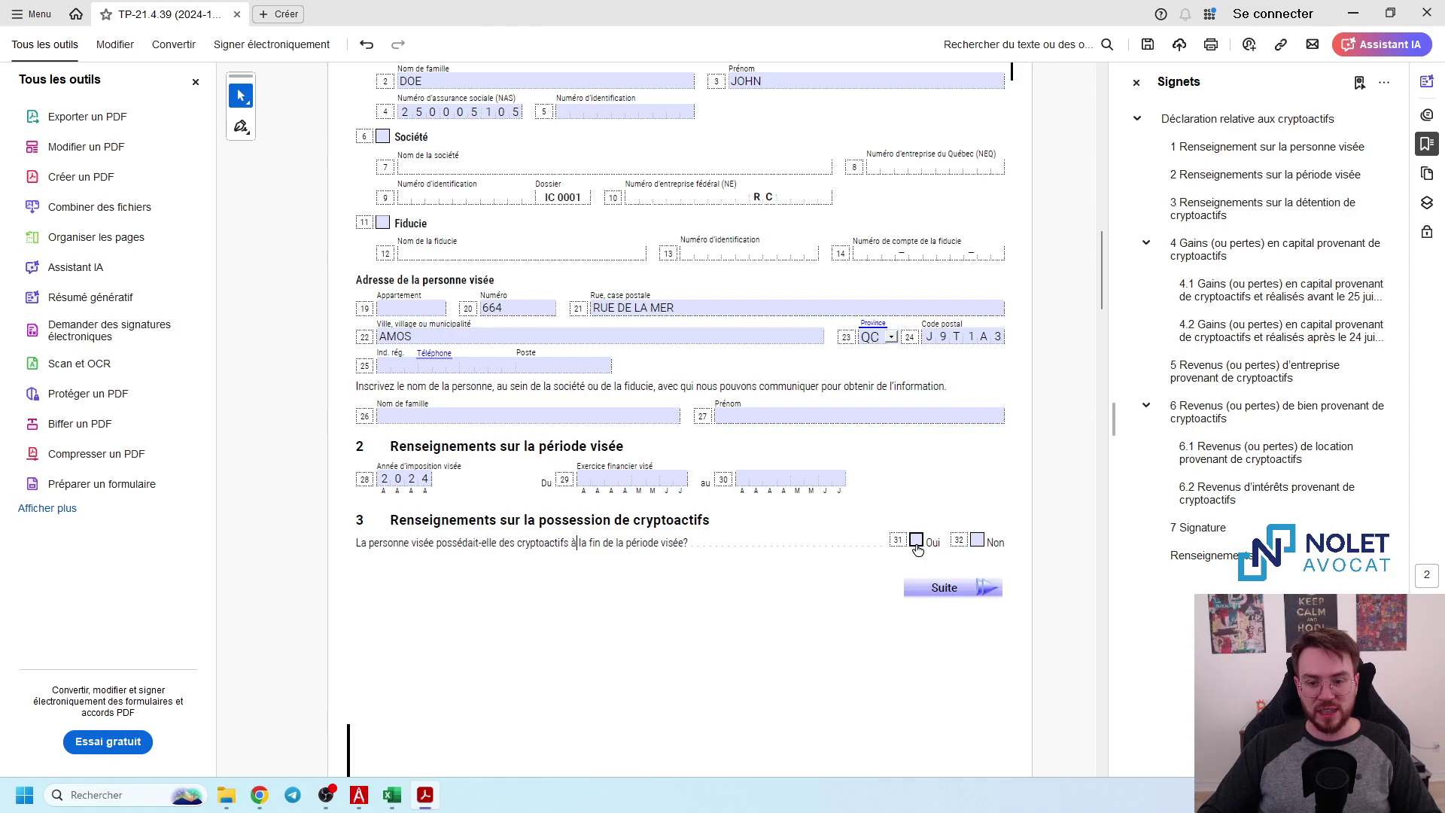
- Move on to page 3 and look through the capital gains, business income and property income sections
click(916, 592)
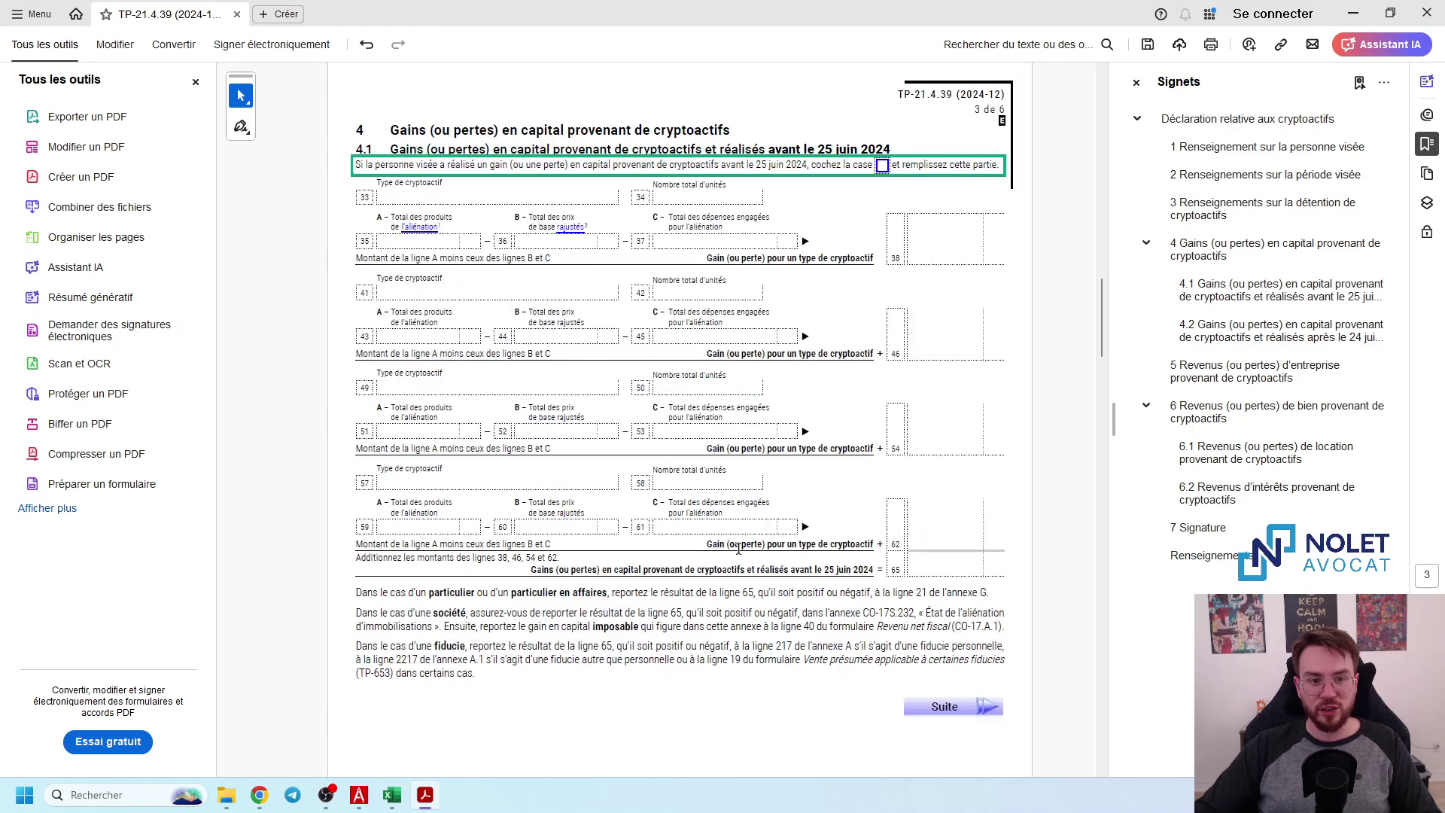
scroll(638, 479, down, 10)
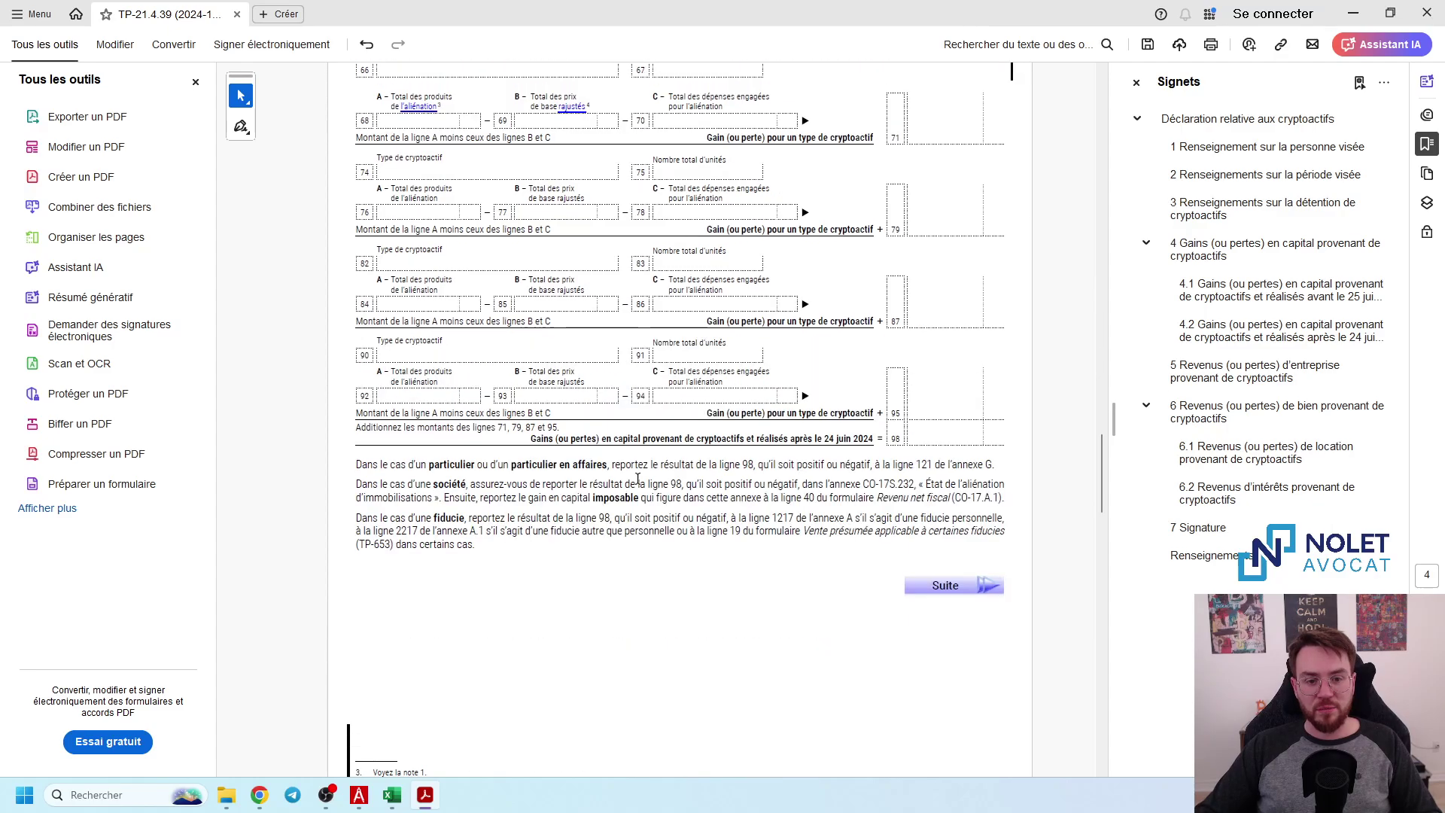
scroll(638, 479, down, 12)
scroll(657, 477, up, 5)
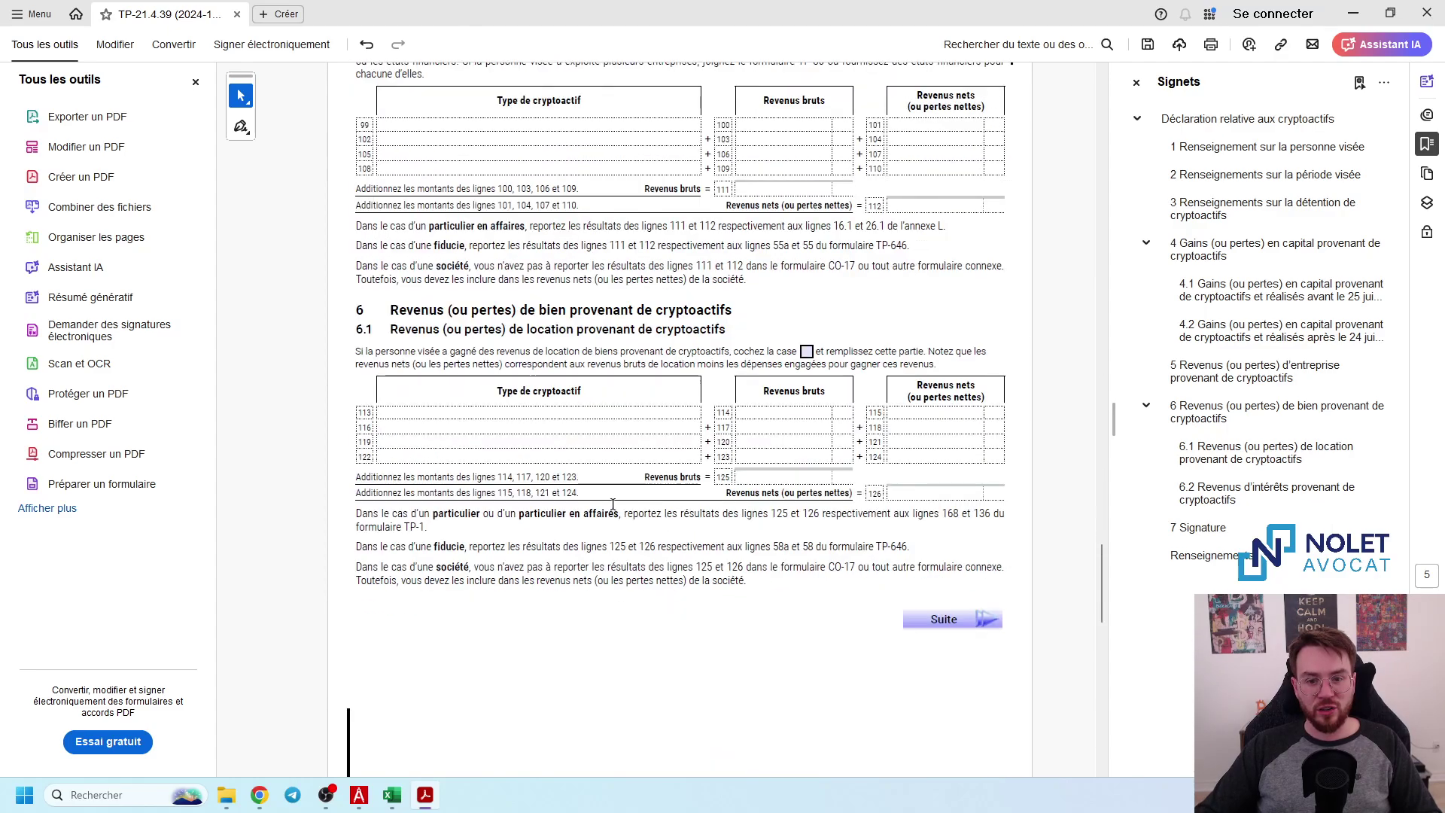
- Tick the box in section 6.2 on page 6 to declare interest income from crypto-assets
scroll(504, 440, down, 8)
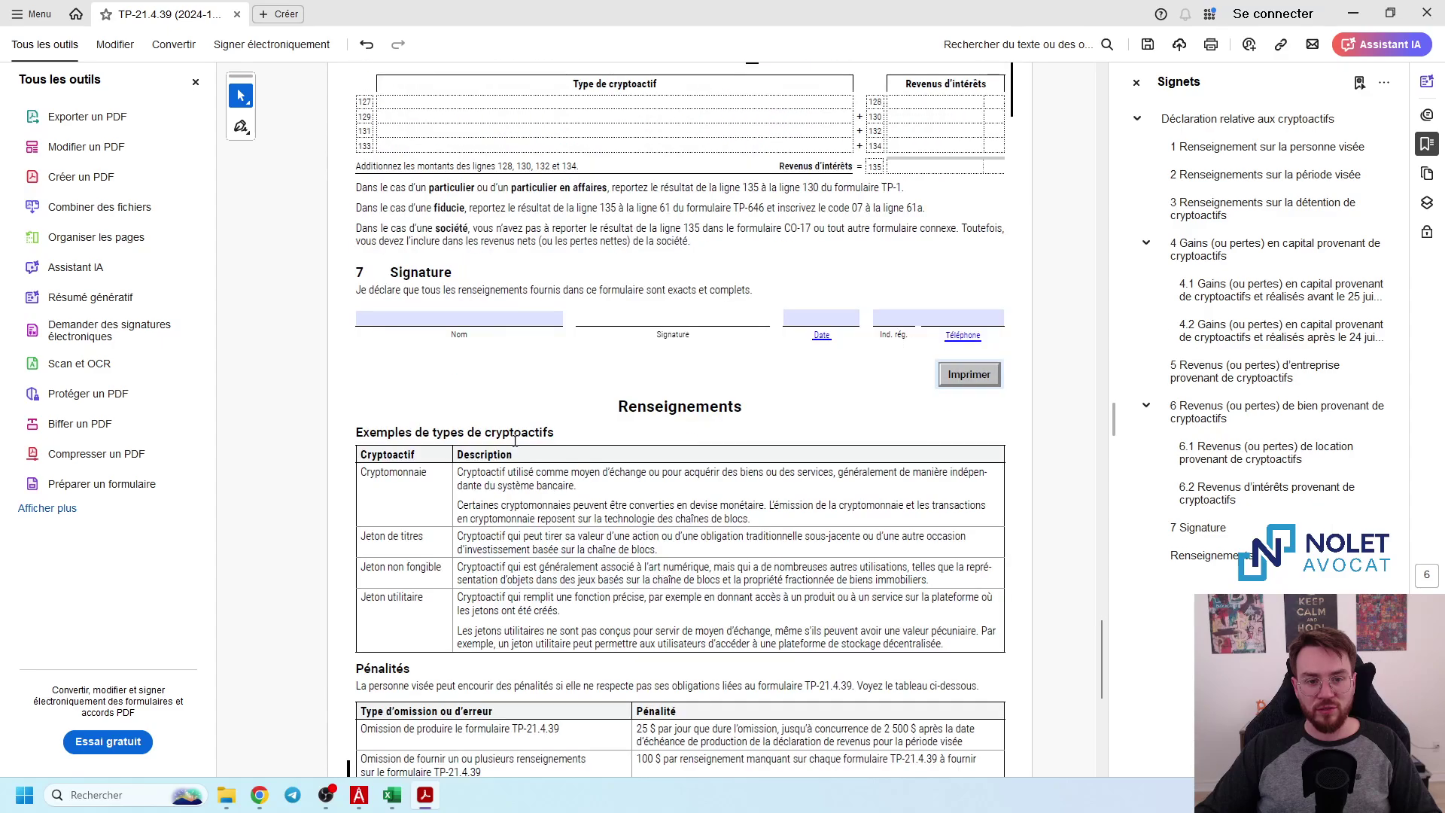
scroll(518, 447, down, 1)
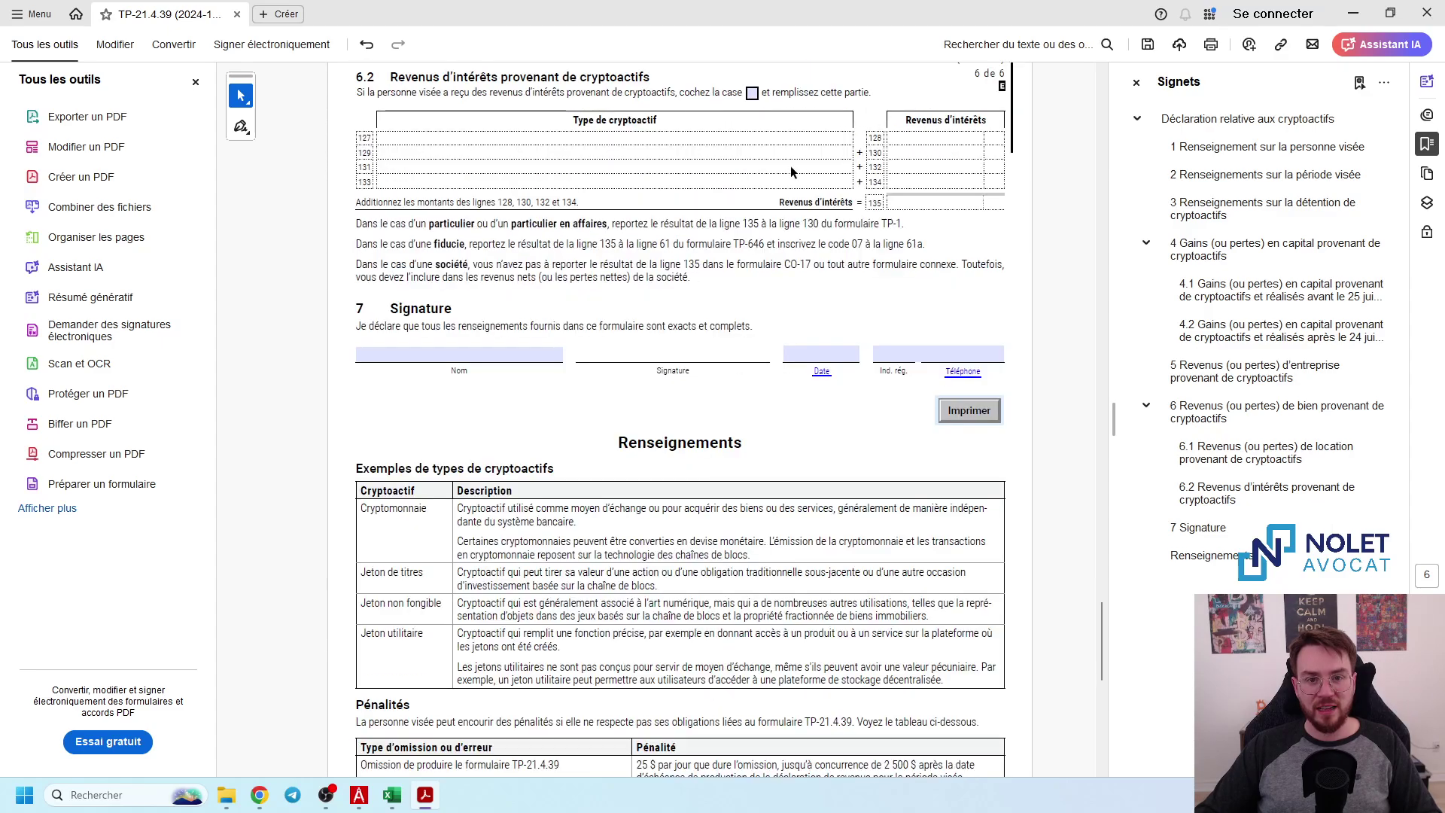
click(752, 92)
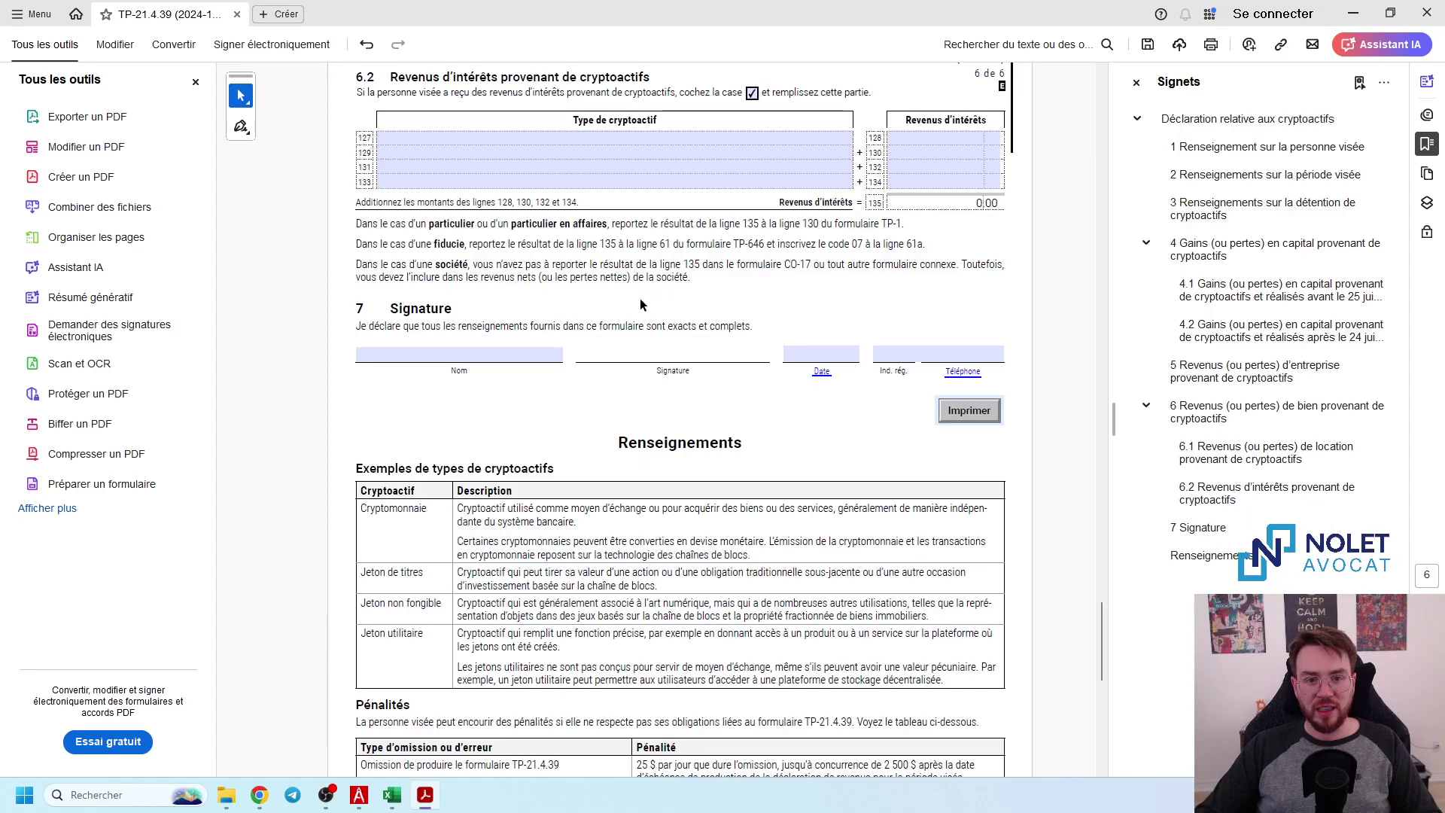
- Check the income report in Excel, return to the PDF form and describe the crypto-asset on line 127 as "ETH (STAKING SUR KRAKEN)"
click(391, 795)
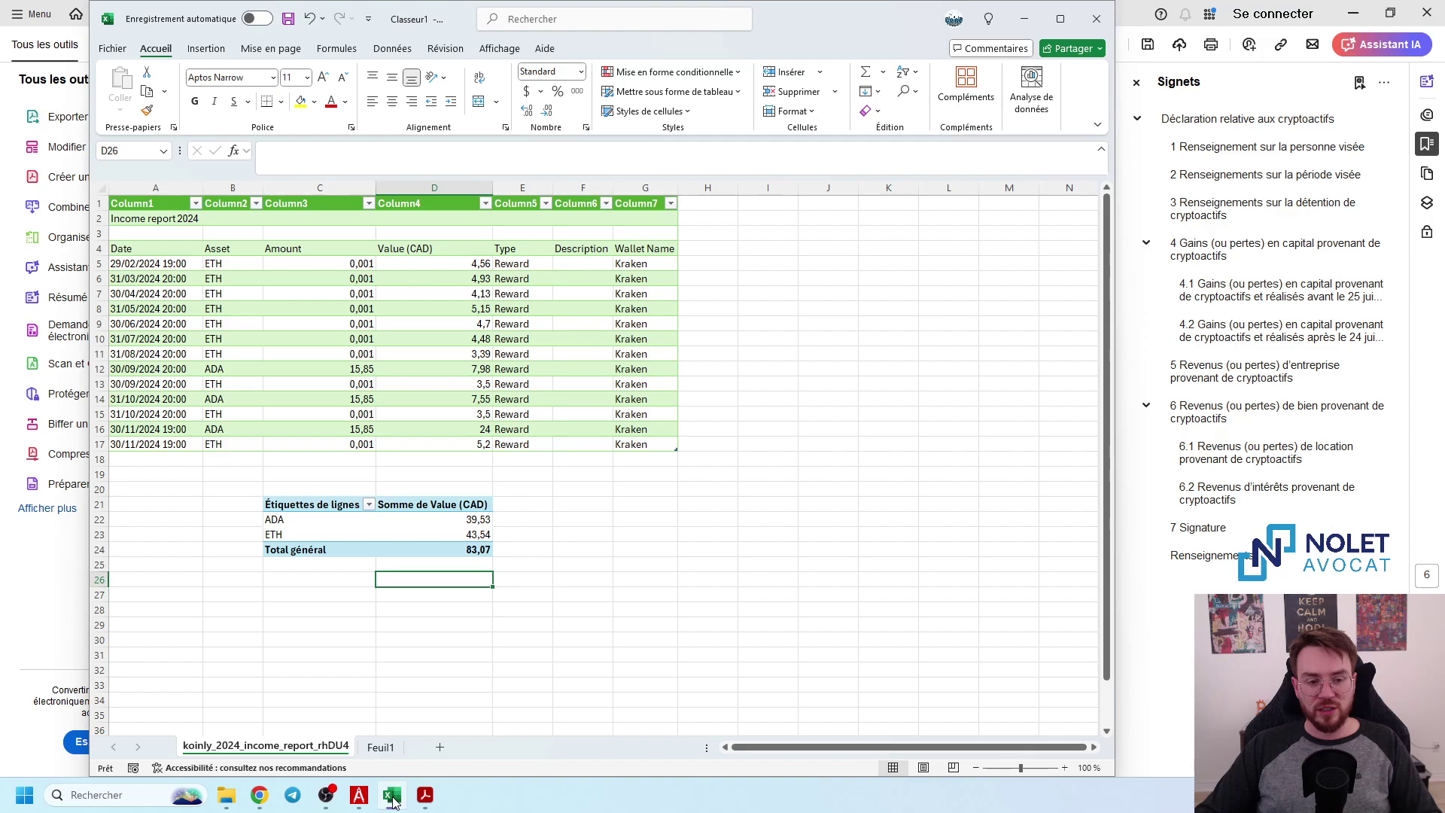
click(391, 797)
click(523, 134)
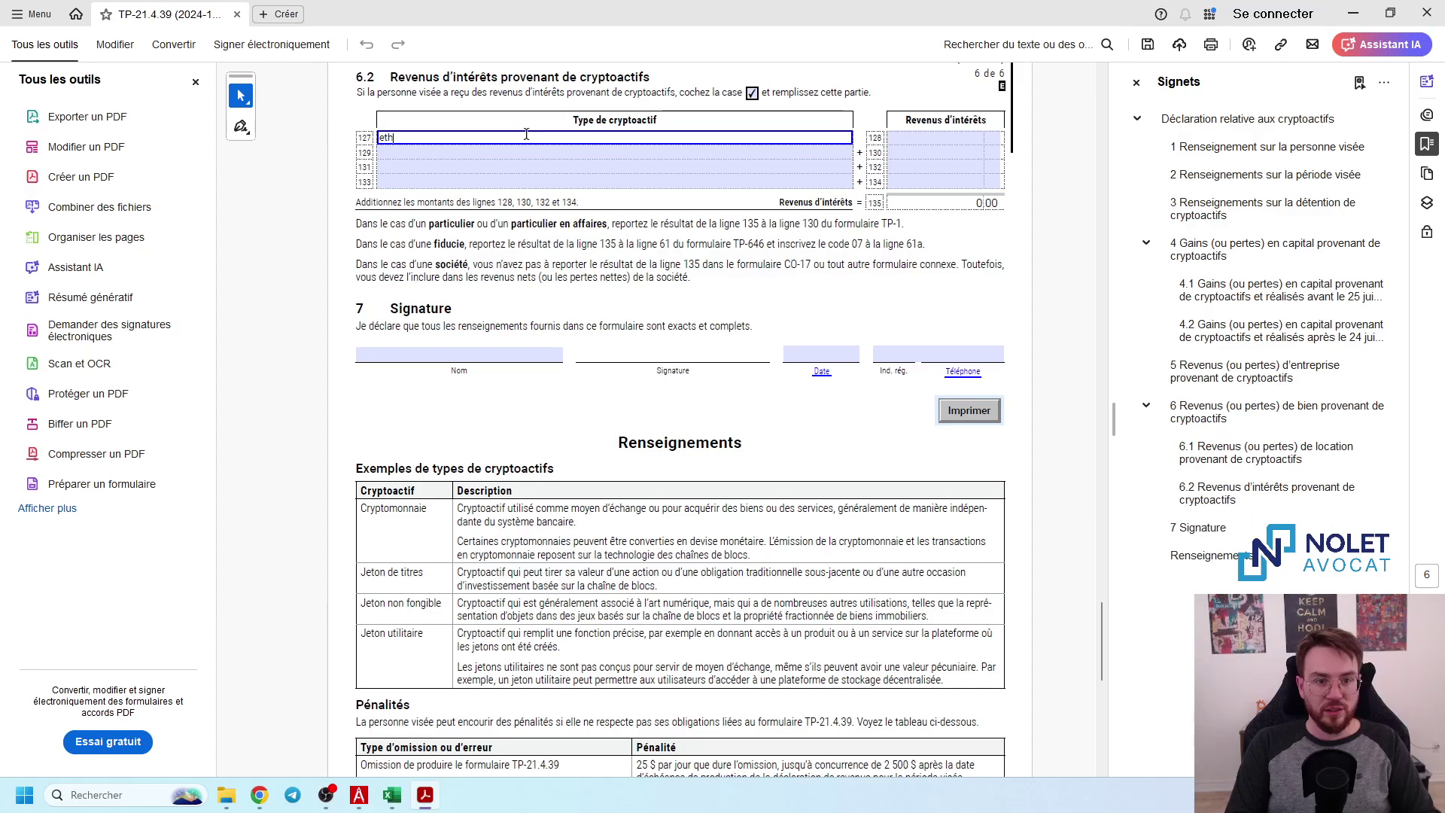
text(ET)
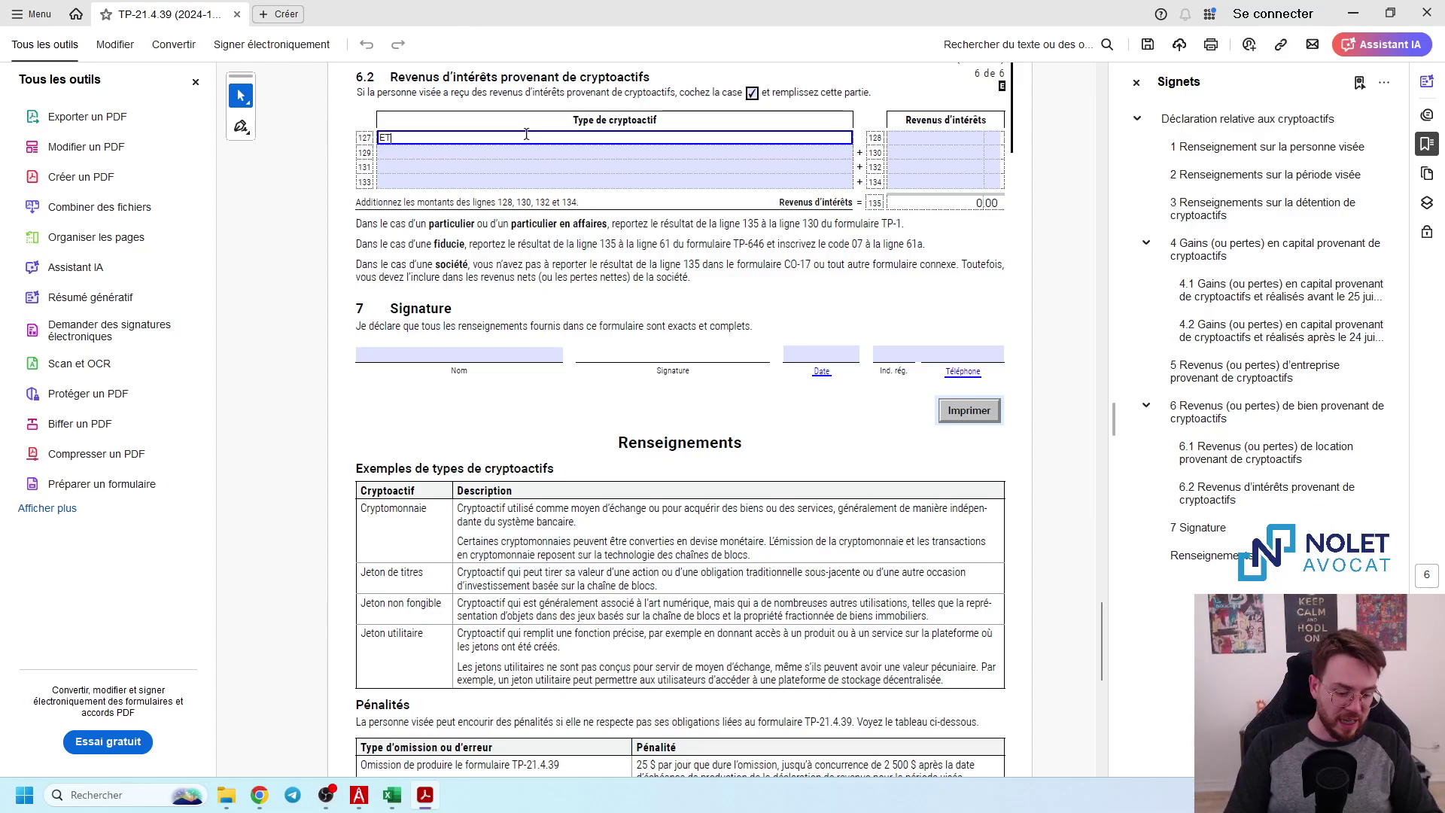
text(H)
text( (STALO)
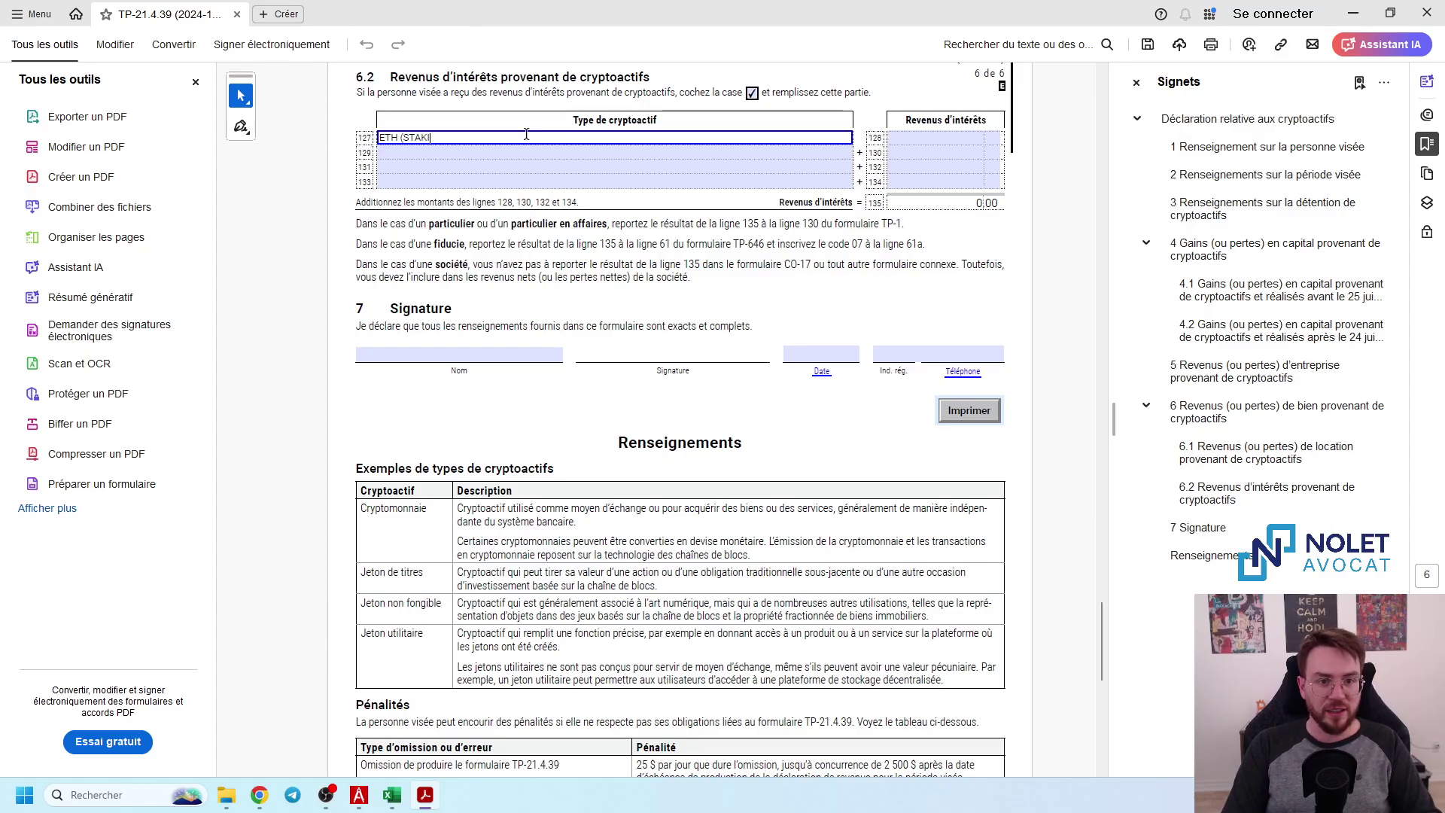
text(G SUR KRAKEN)
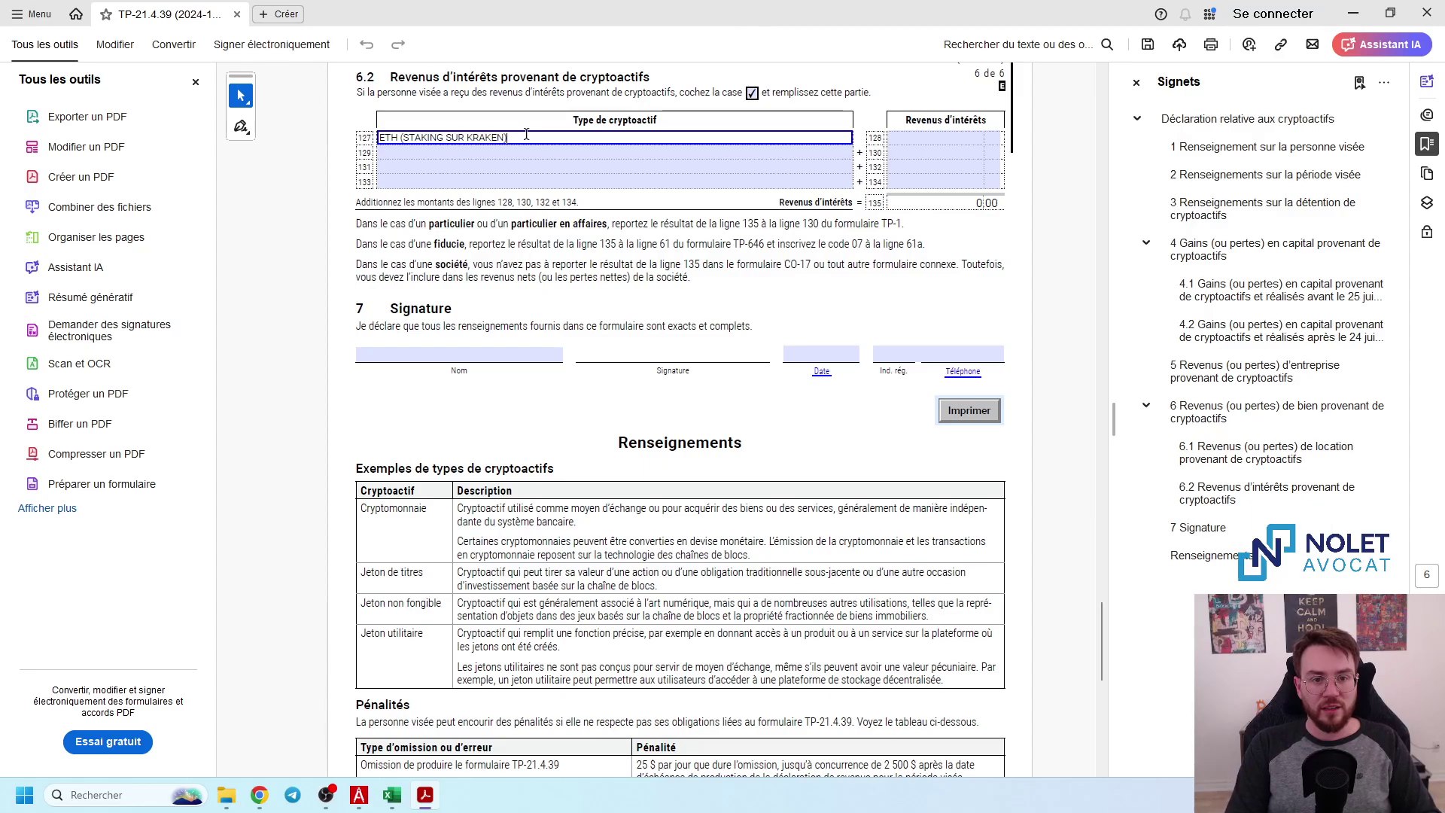
key(Tab)
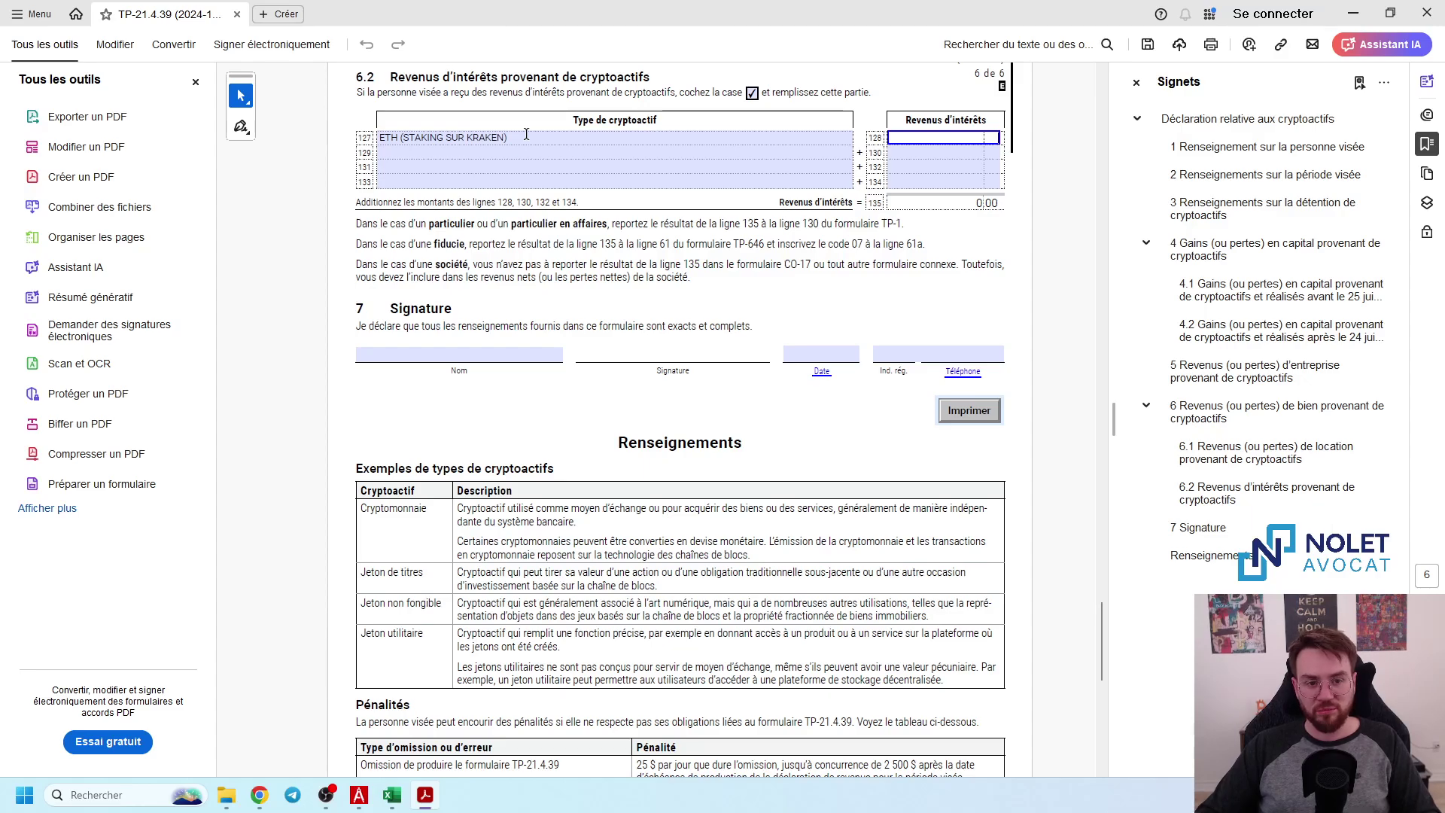
- Change the crypto-asset description on line 127 to "ETHER (STAKING SUR KRAKEN)"
click(399, 137)
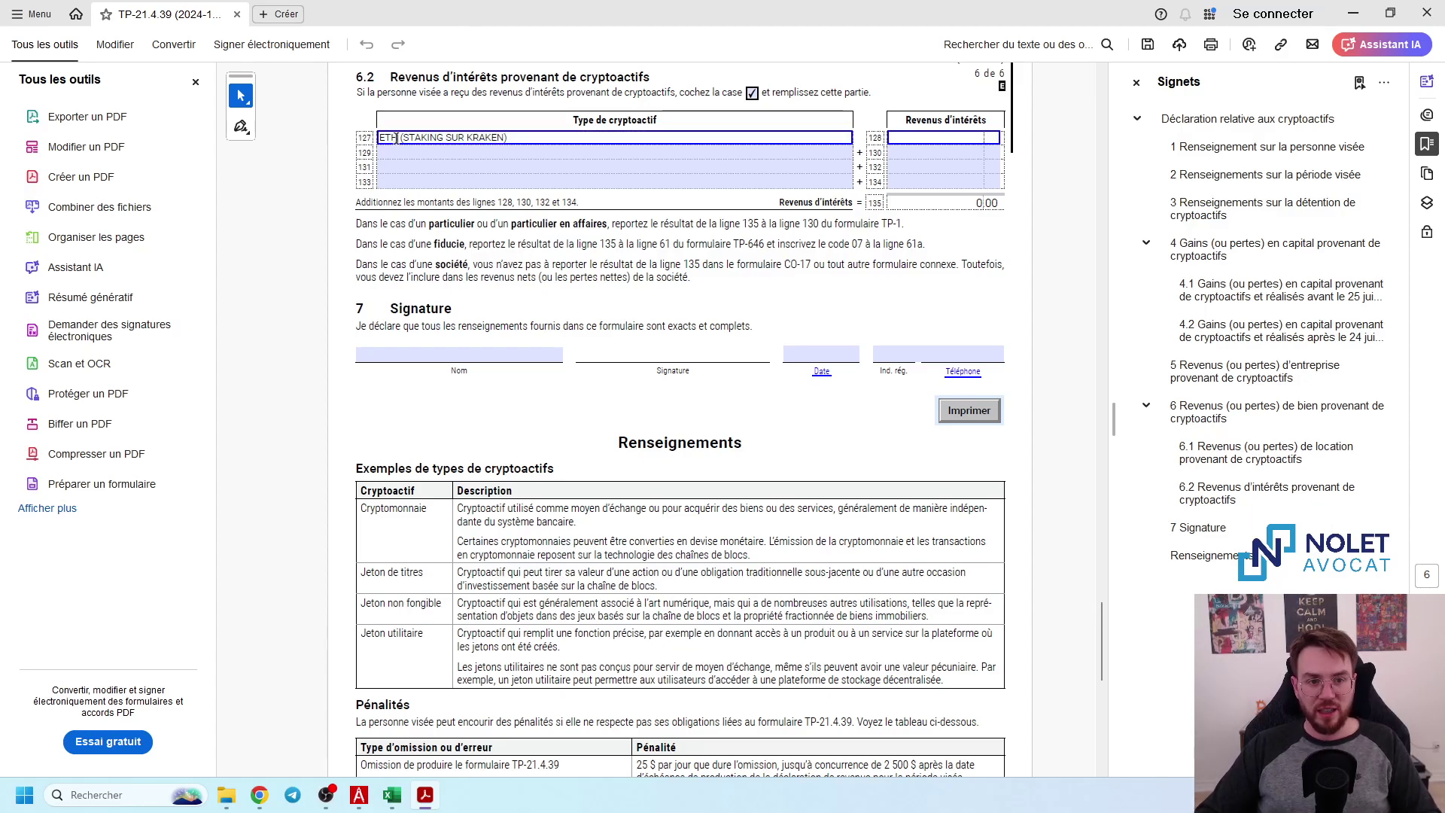
text(WER)
key(BackSpace)
key(BackSpace)
key(BackSpace)
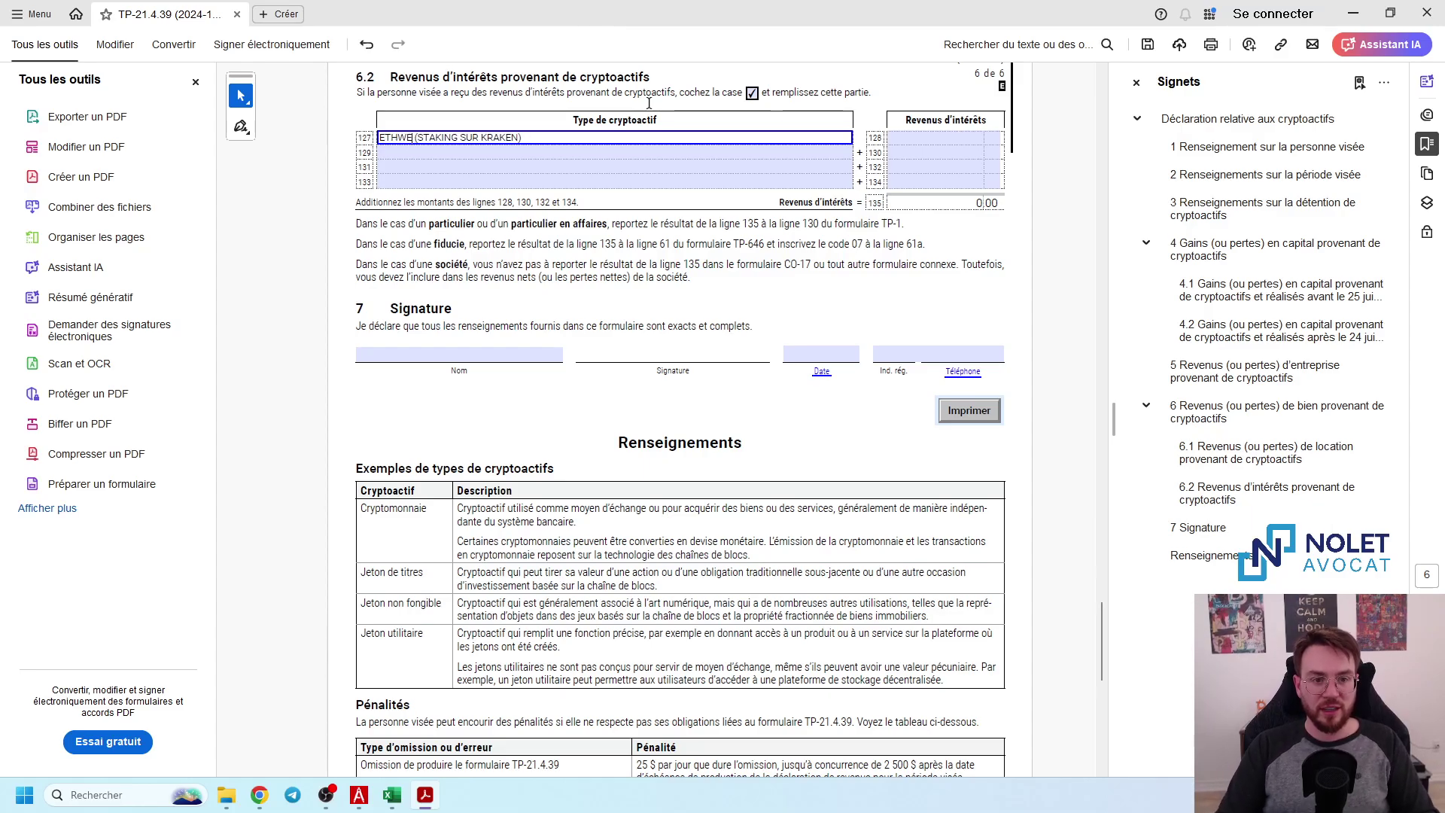
text(ER)
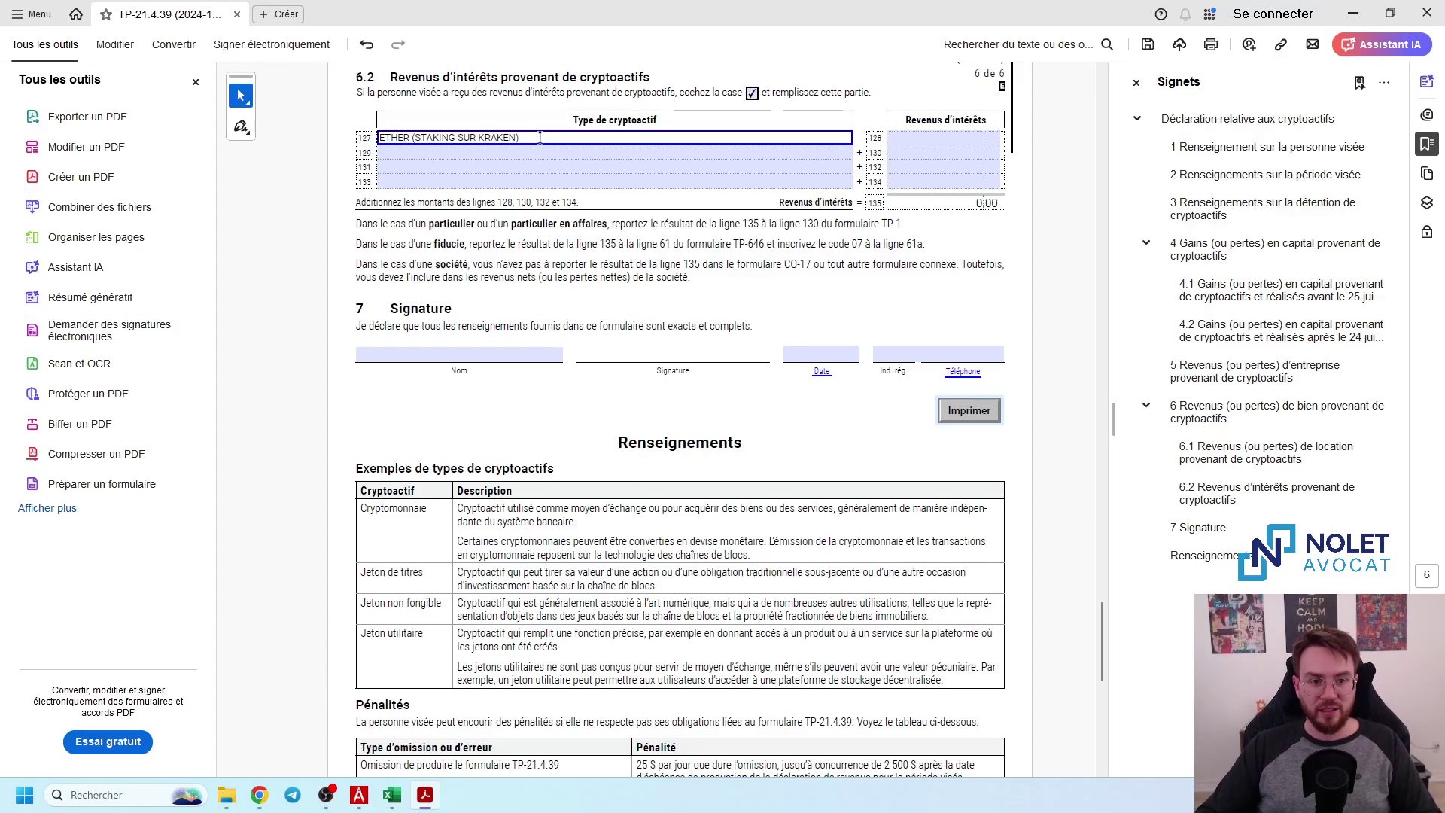
key(Tab)
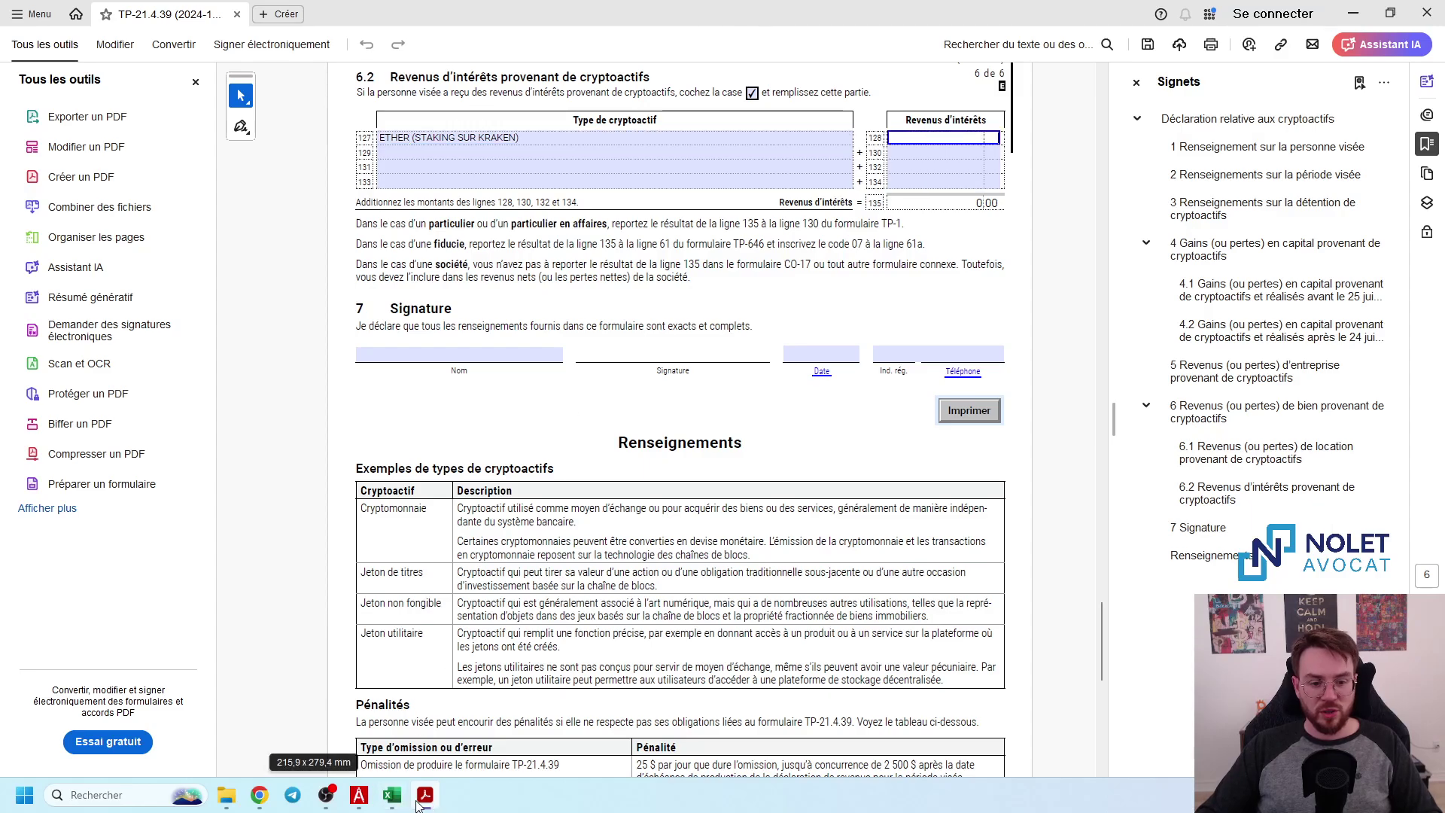
- Look up the ETH total in the Excel pivot table and enter 43,54 as the interest income on line 128 of the form
click(403, 802)
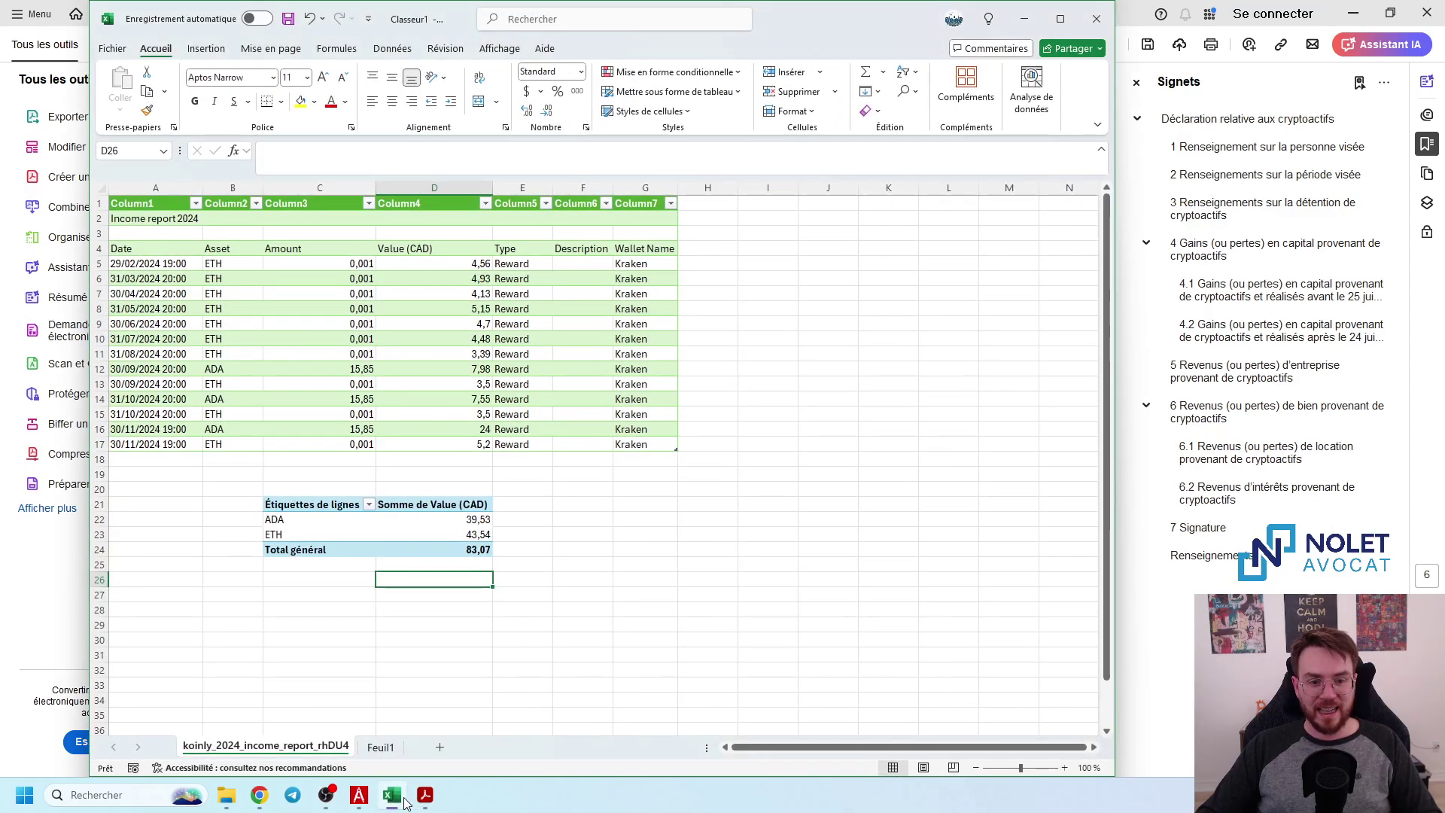
click(403, 803)
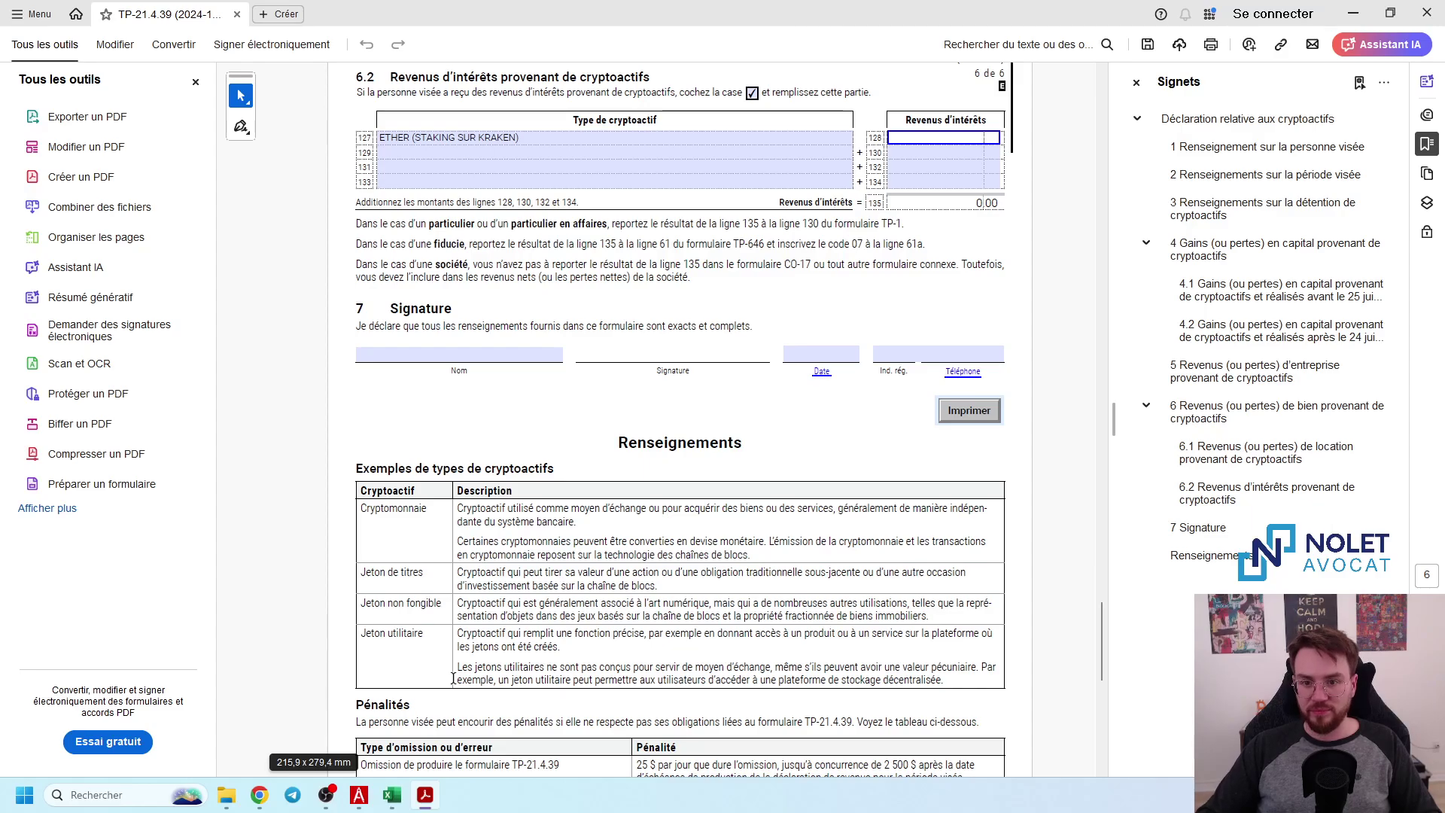
click(960, 131)
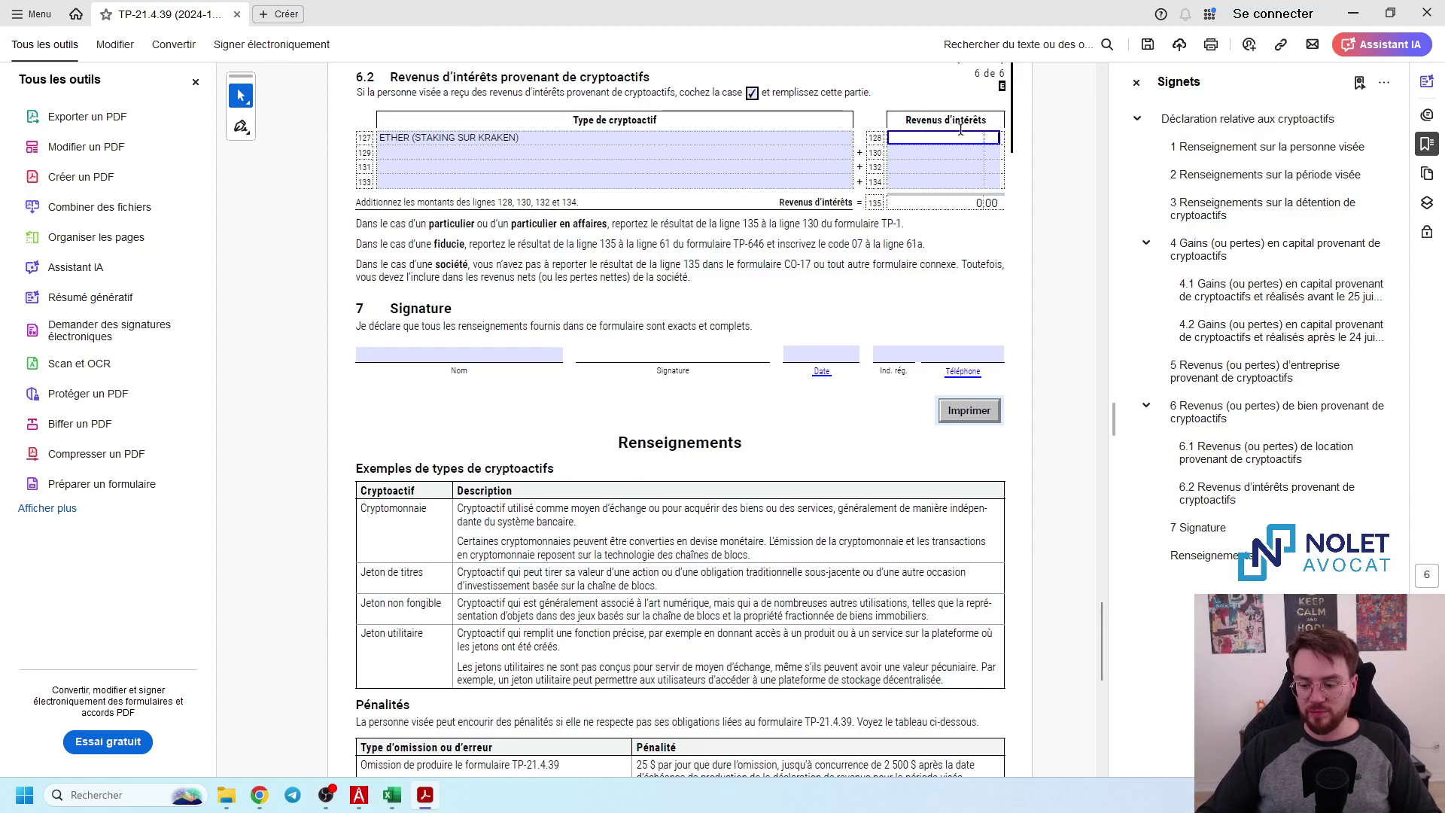
text(43,54)
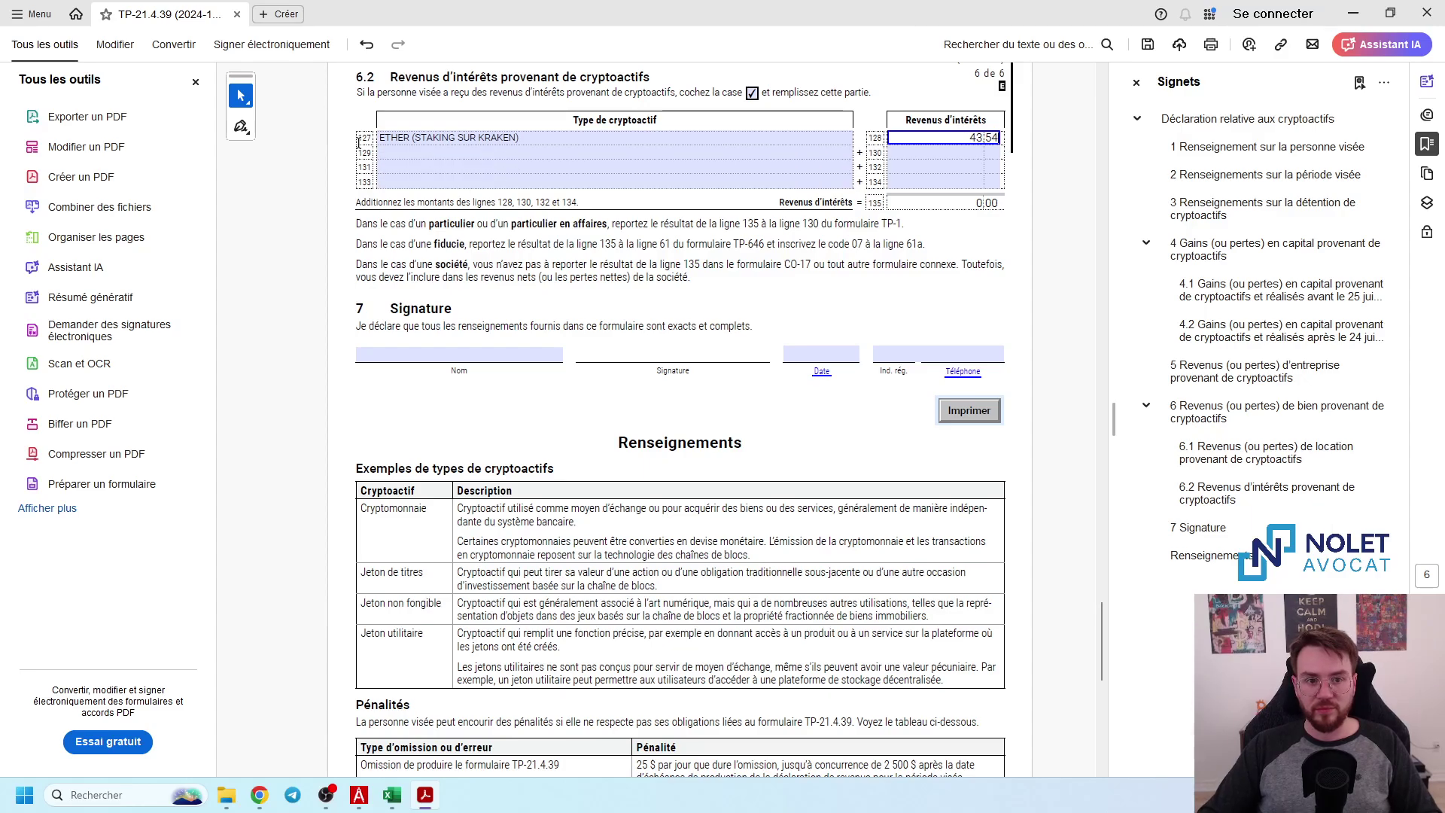
- Describe the second crypto-asset on line 129 as "CARDANO (STAKING SUR KRAKEN)"
click(419, 152)
text(CAR)
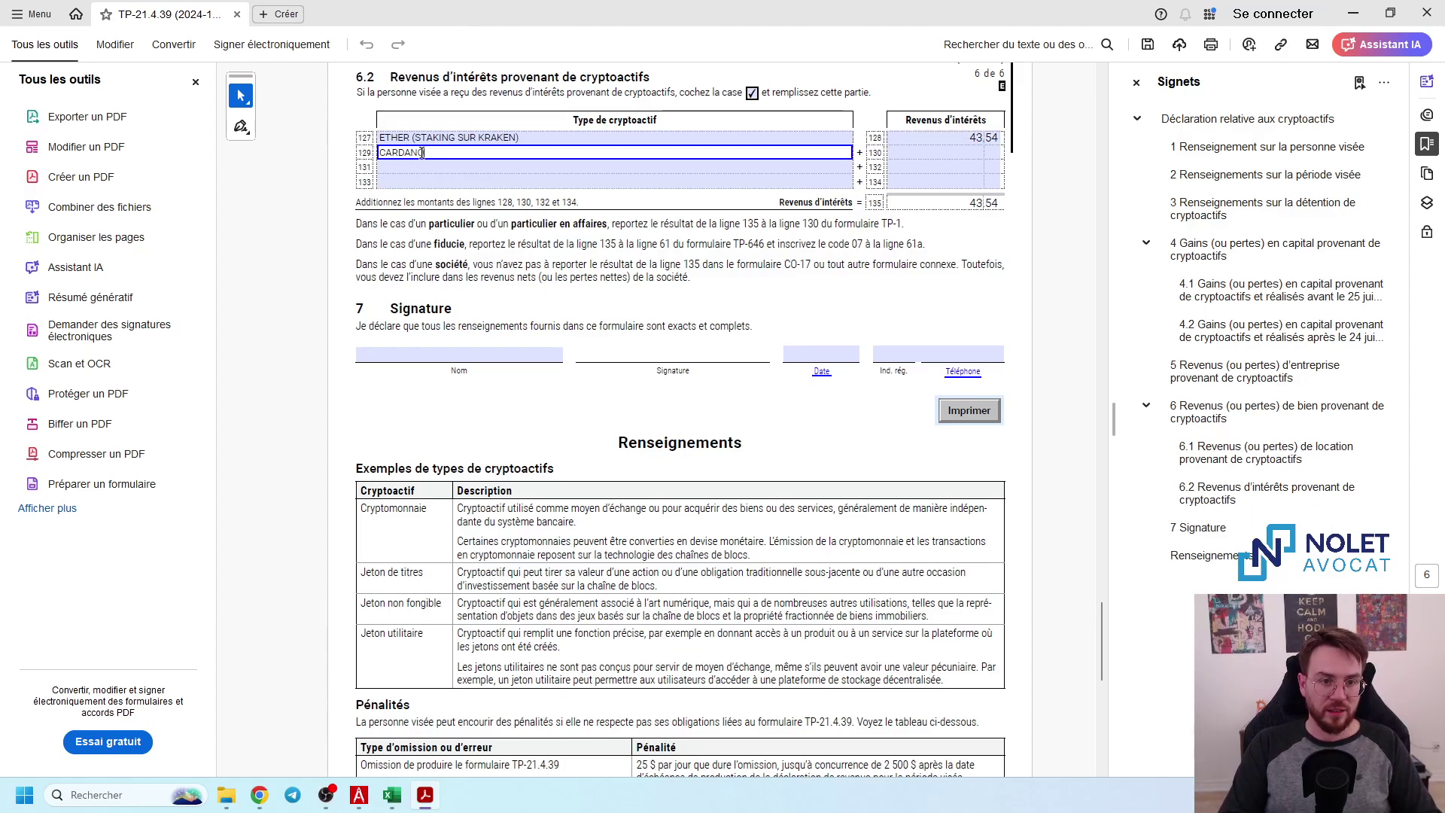
text(DANO (STAK)
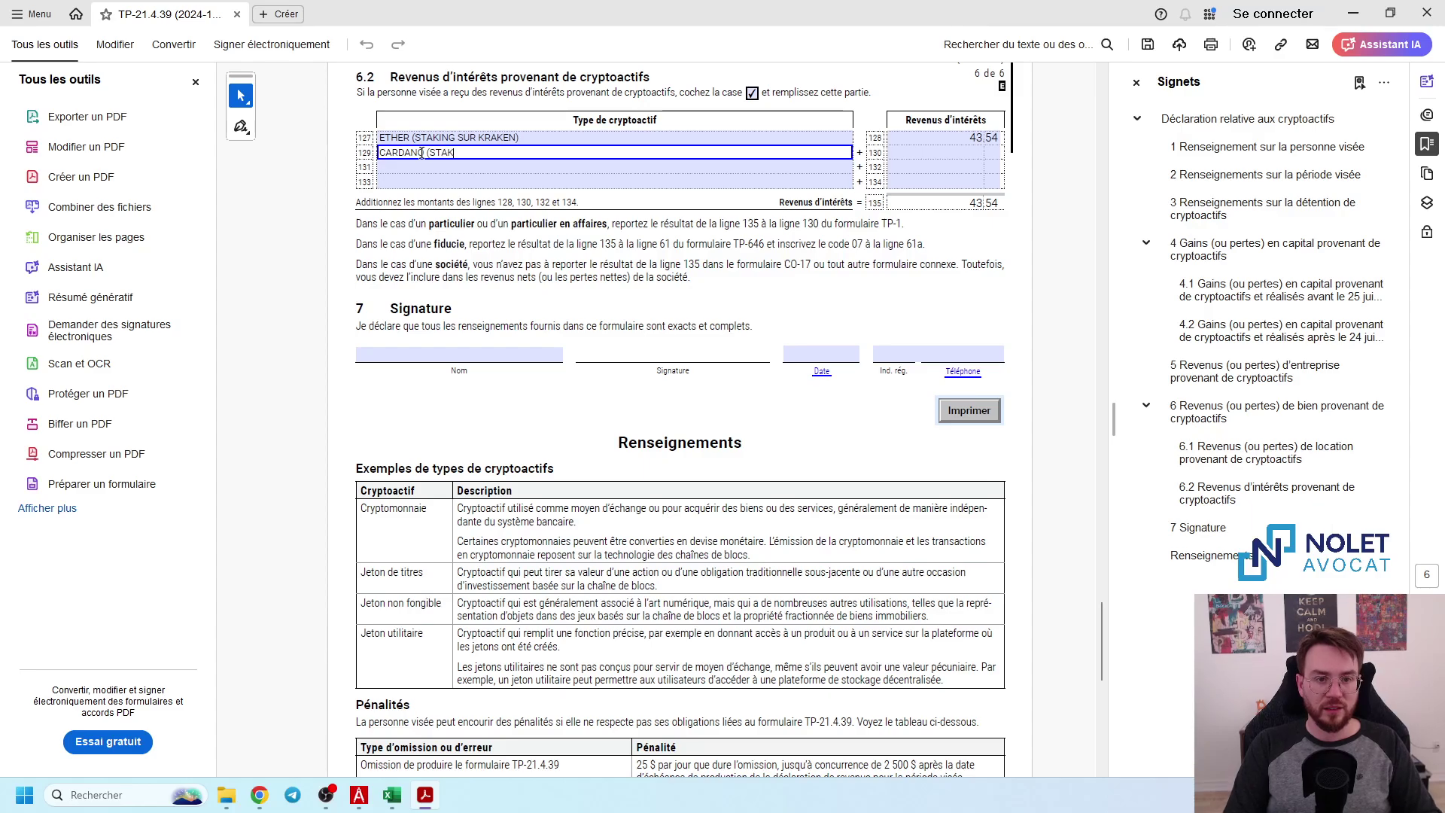
text(ING SUR KRAKEN)
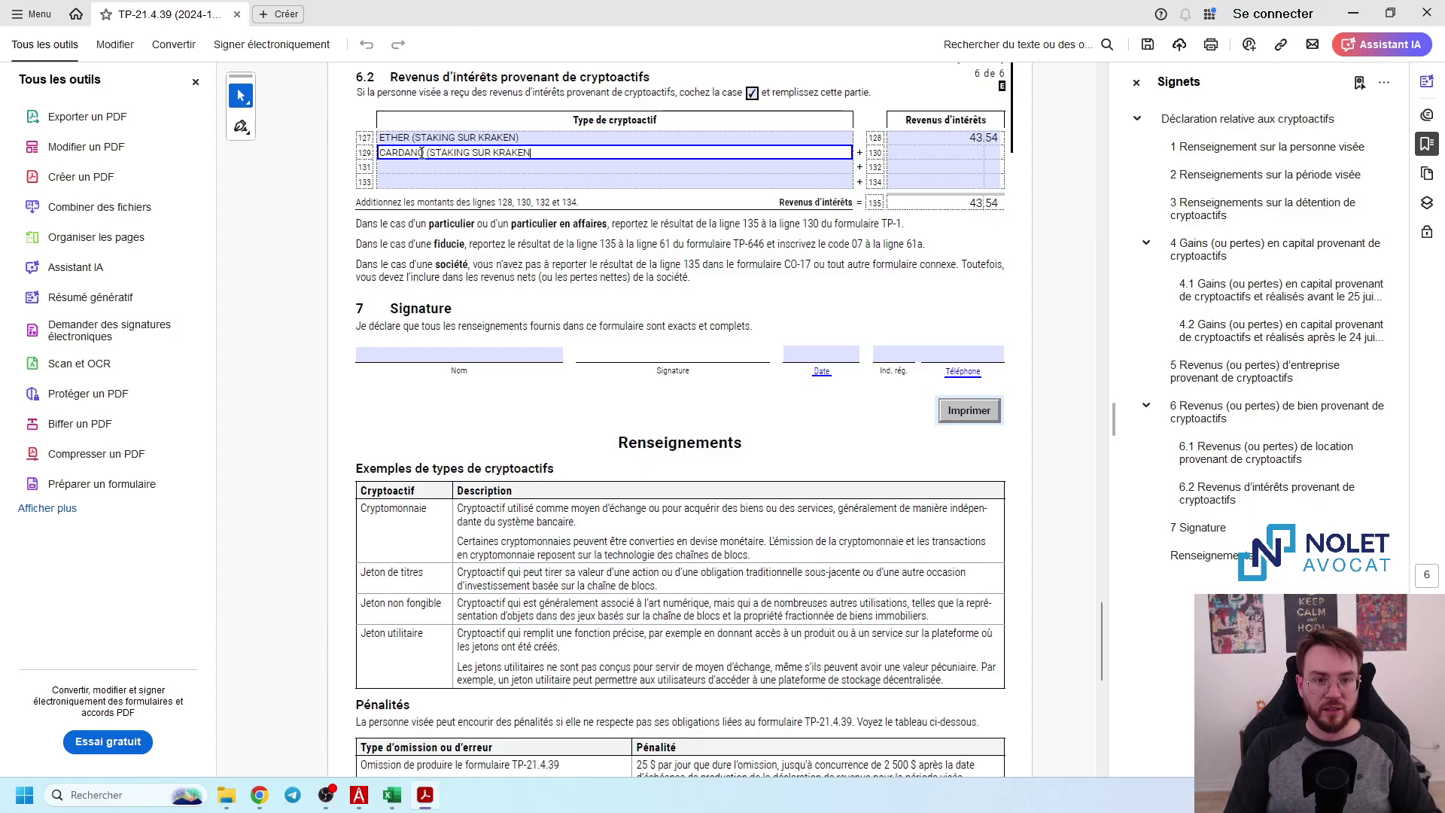
key(Tab)
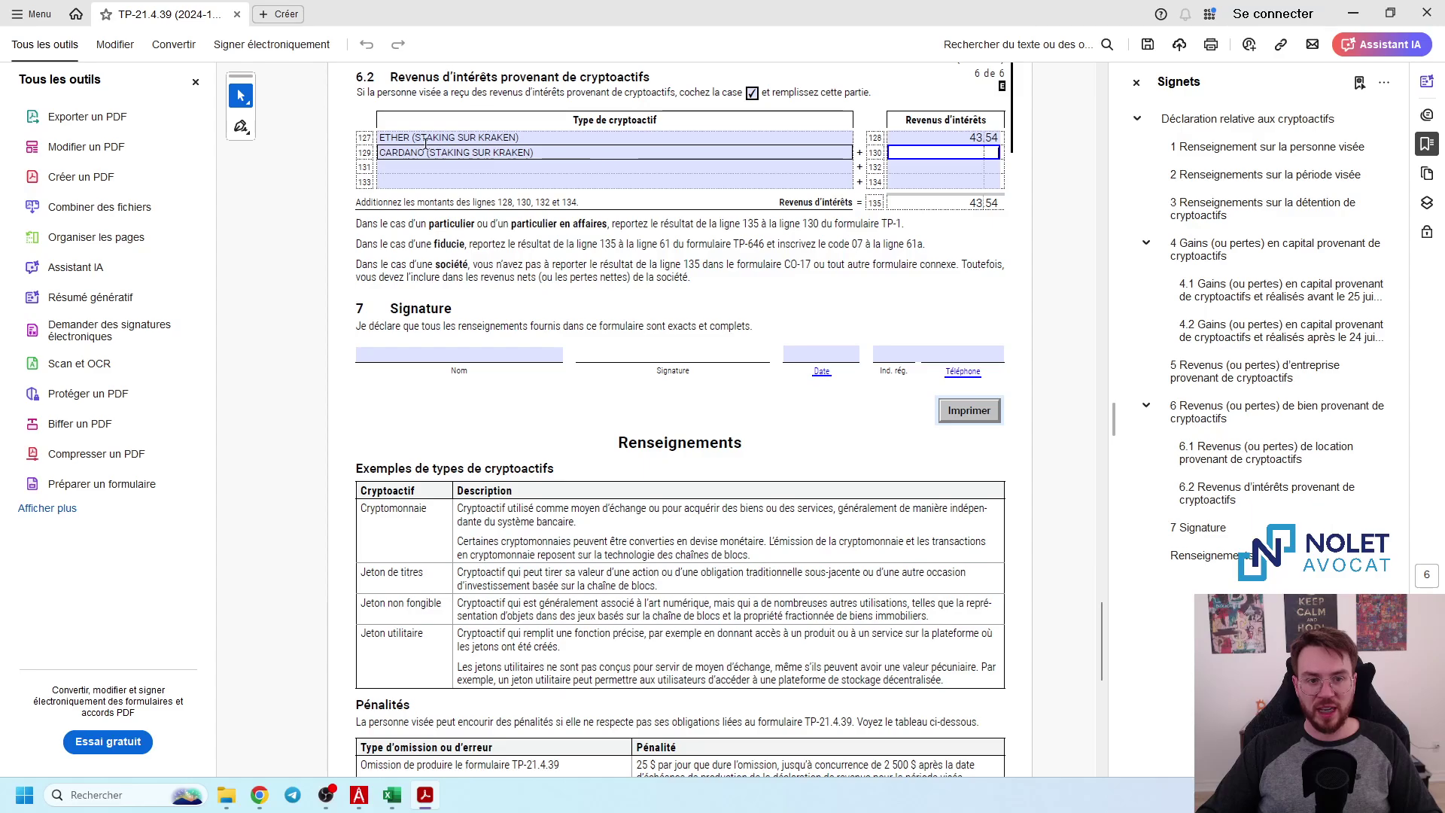
- Look up the ADA total in the Excel pivot table and enter 39,53 as the interest income on line 130 of the form
click(392, 796)
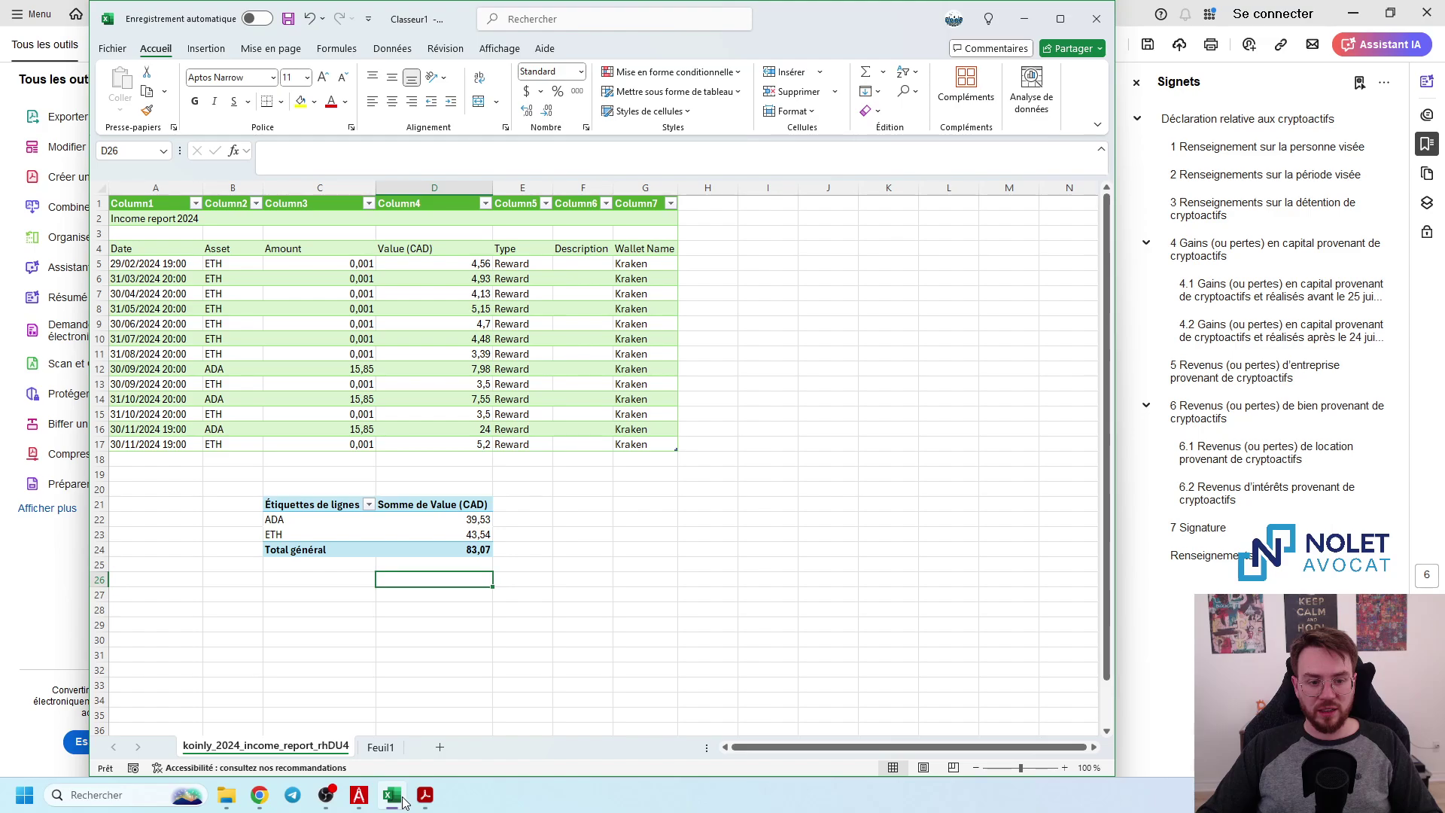
click(403, 801)
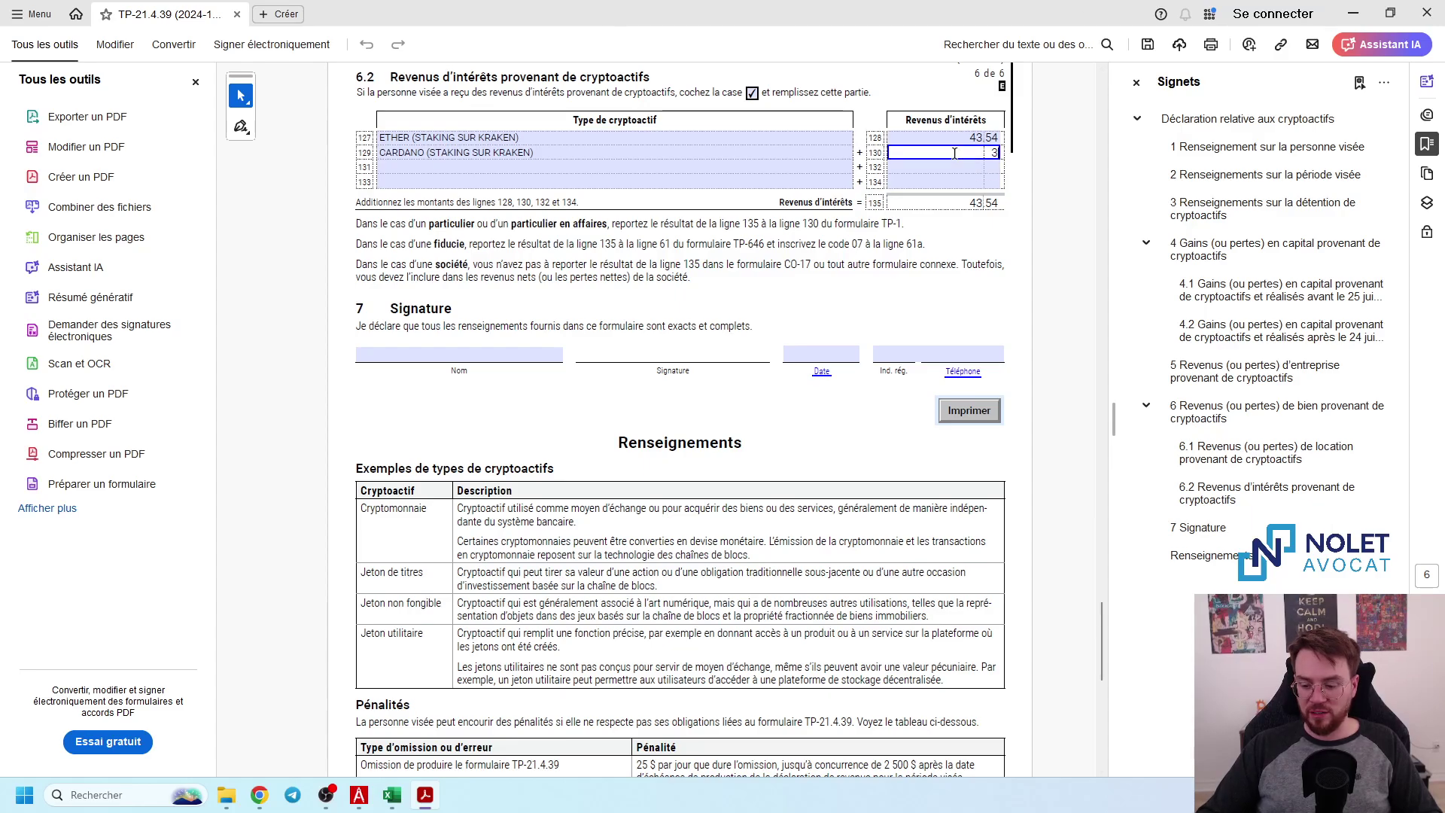
text(.53)
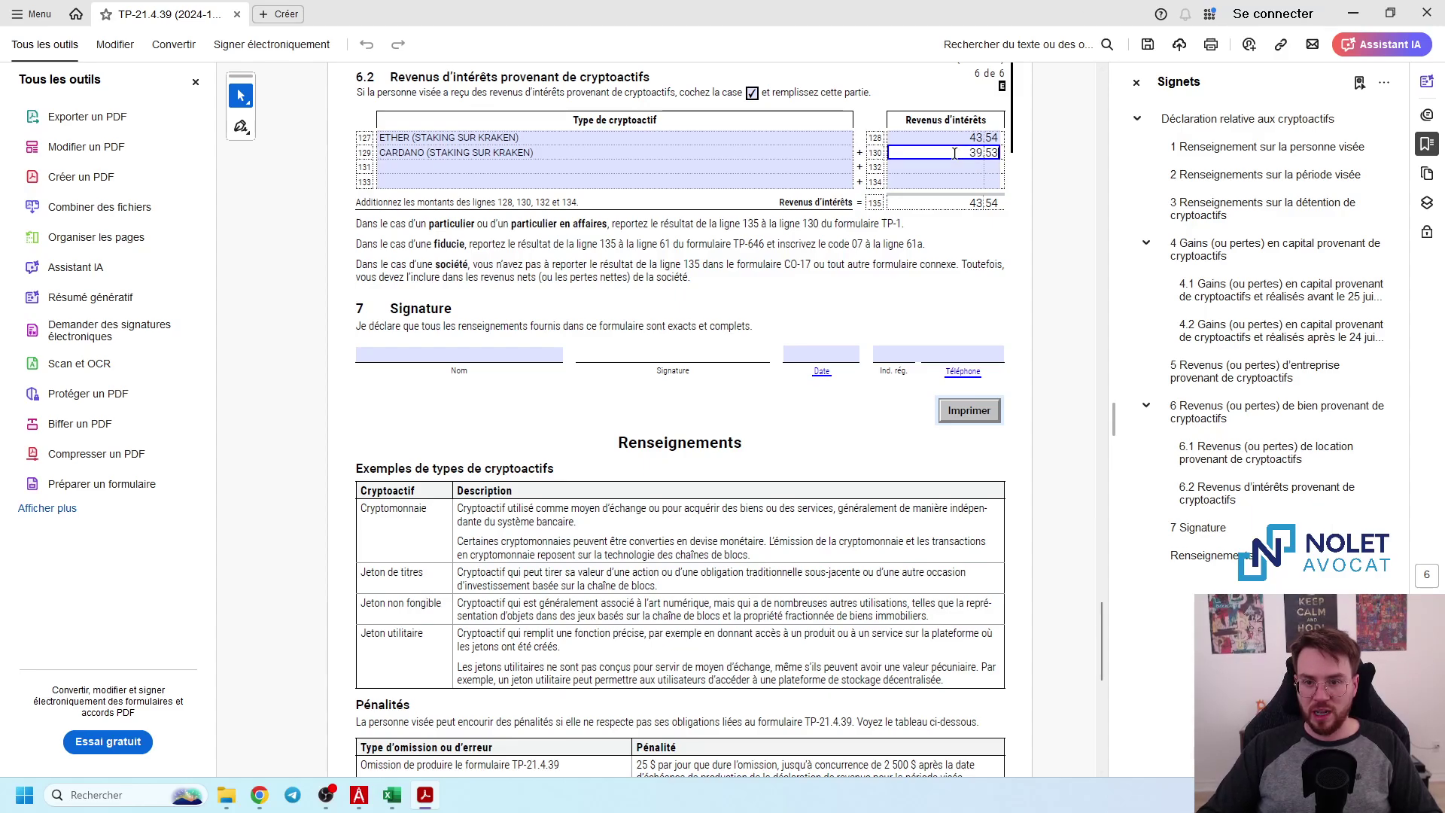
click(893, 297)
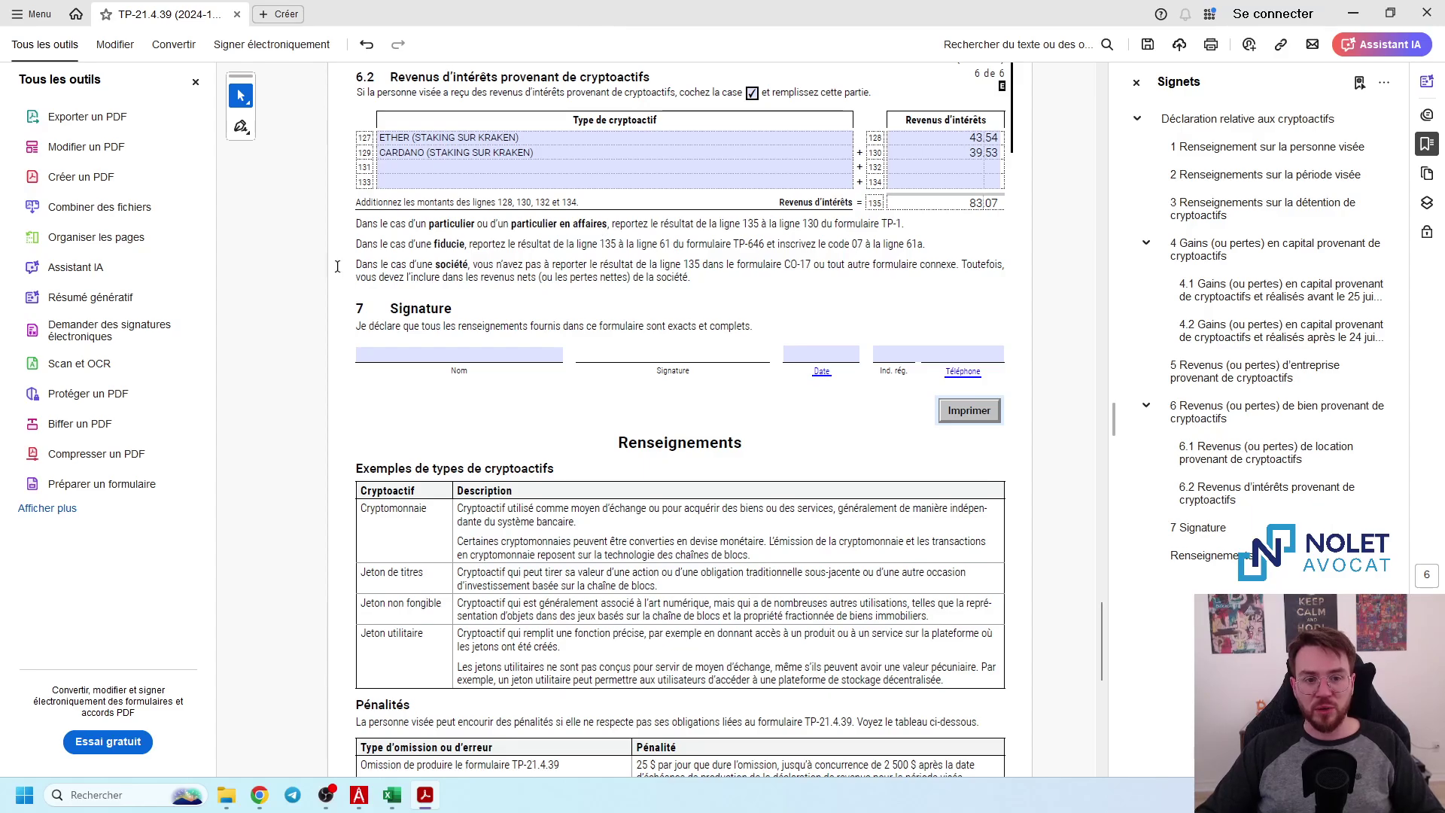
- Enter the declarant's full name in section 7 Signature and go back to capital gains section 4.1 on page 3
click(469, 353)
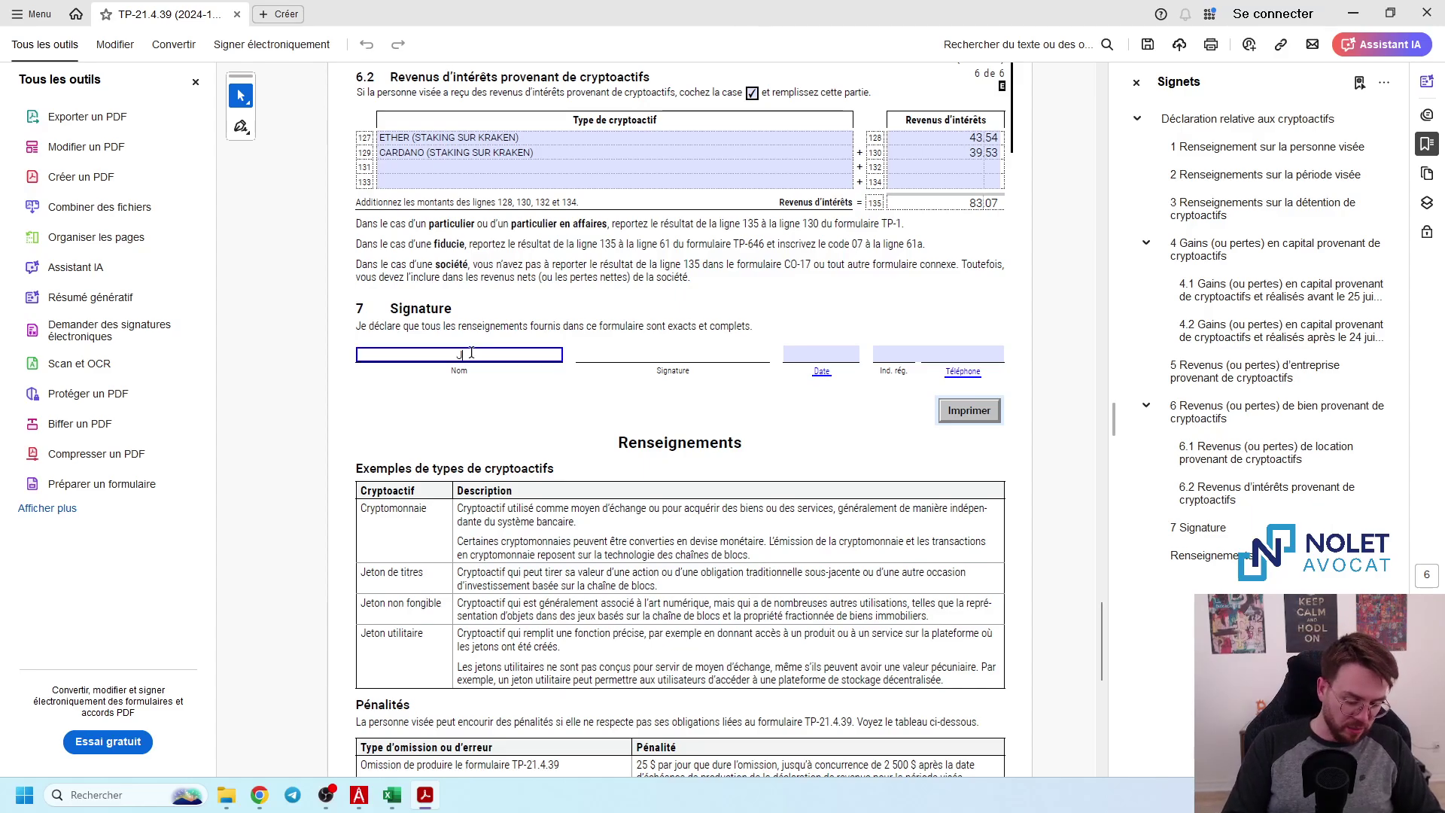
text(JOHN DOE)
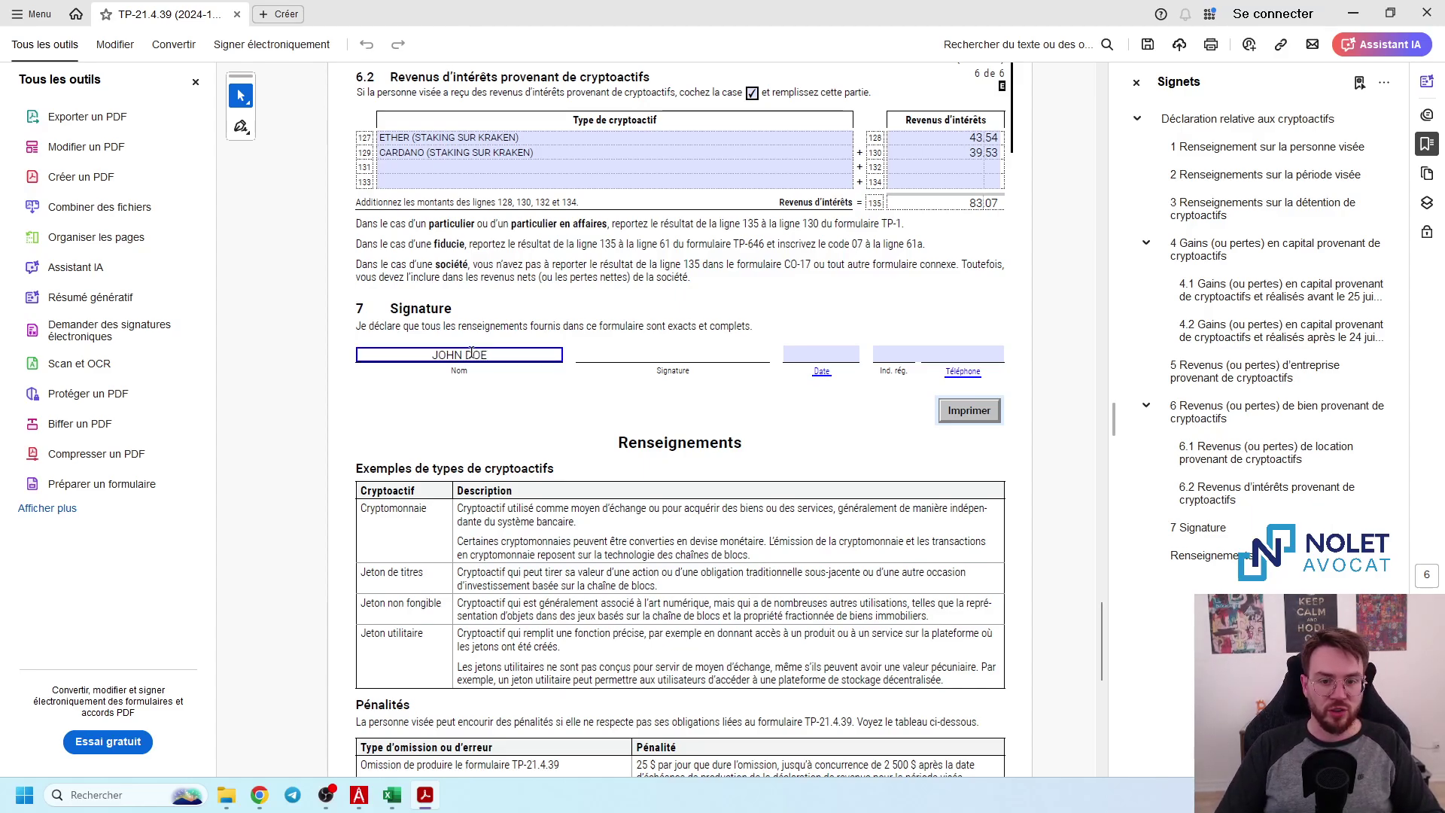
scroll(641, 493, up, 10)
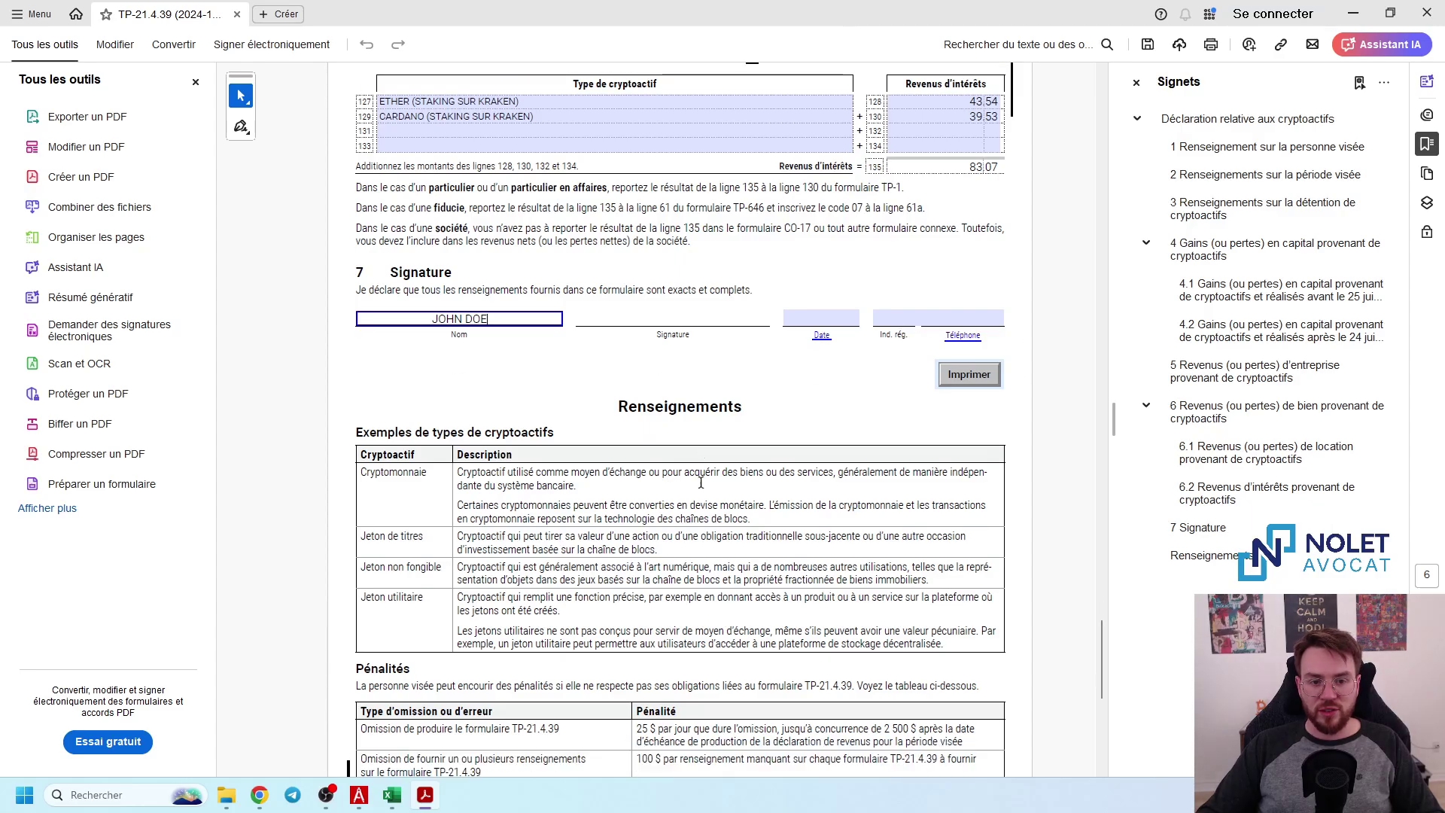
scroll(641, 494, down, 10)
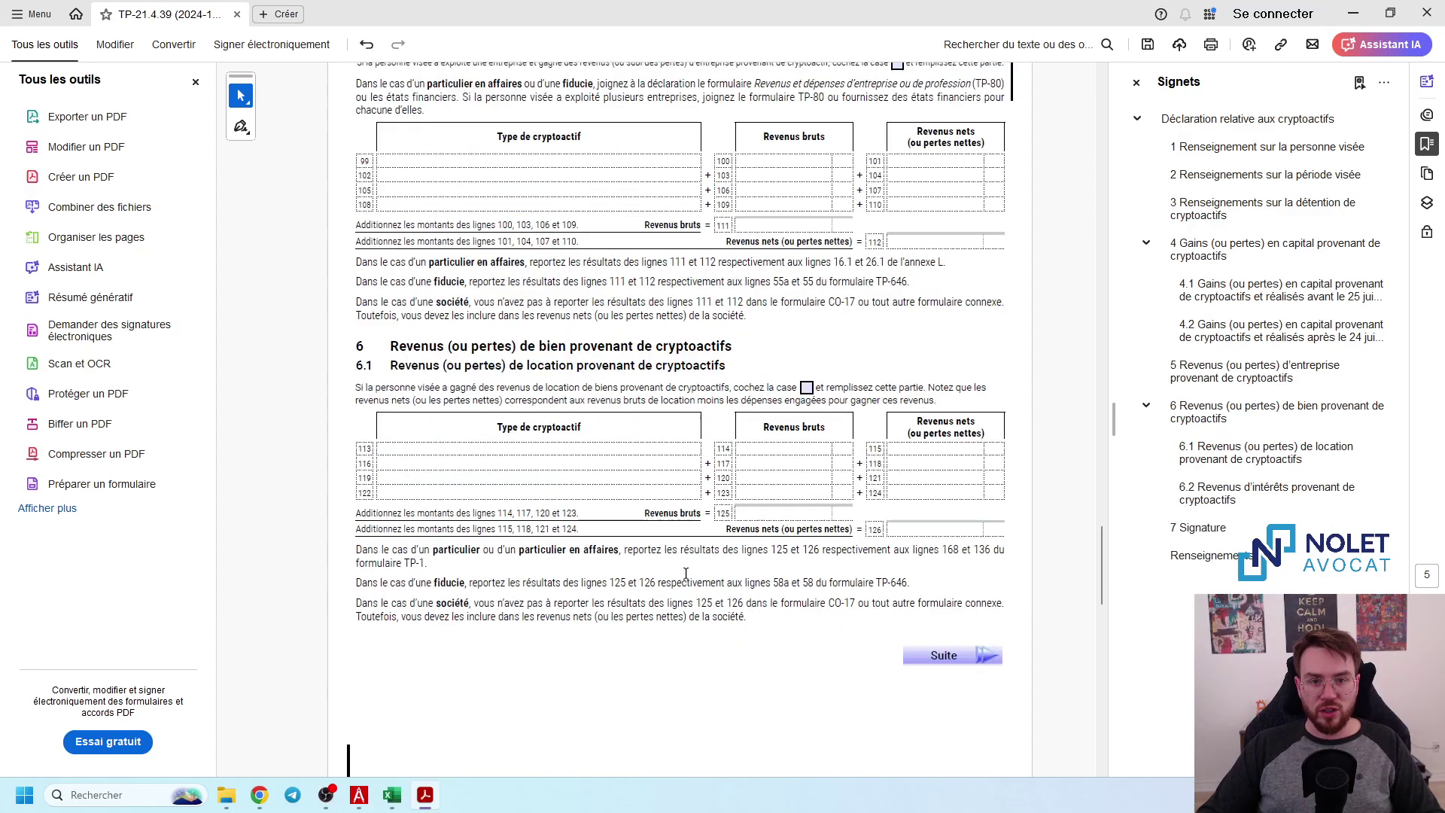
scroll(710, 572, up, 20)
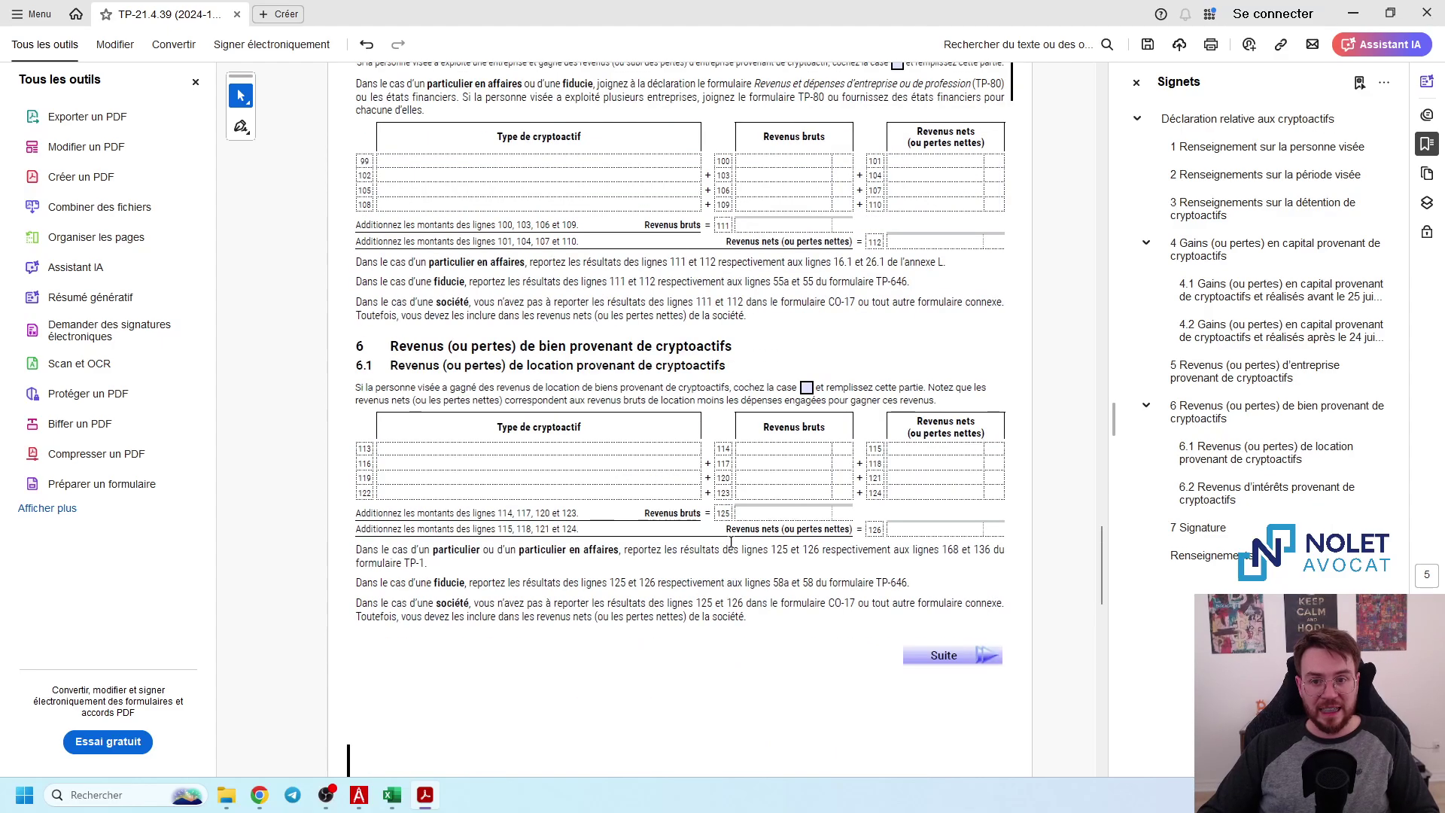
scroll(731, 550, down, 8)
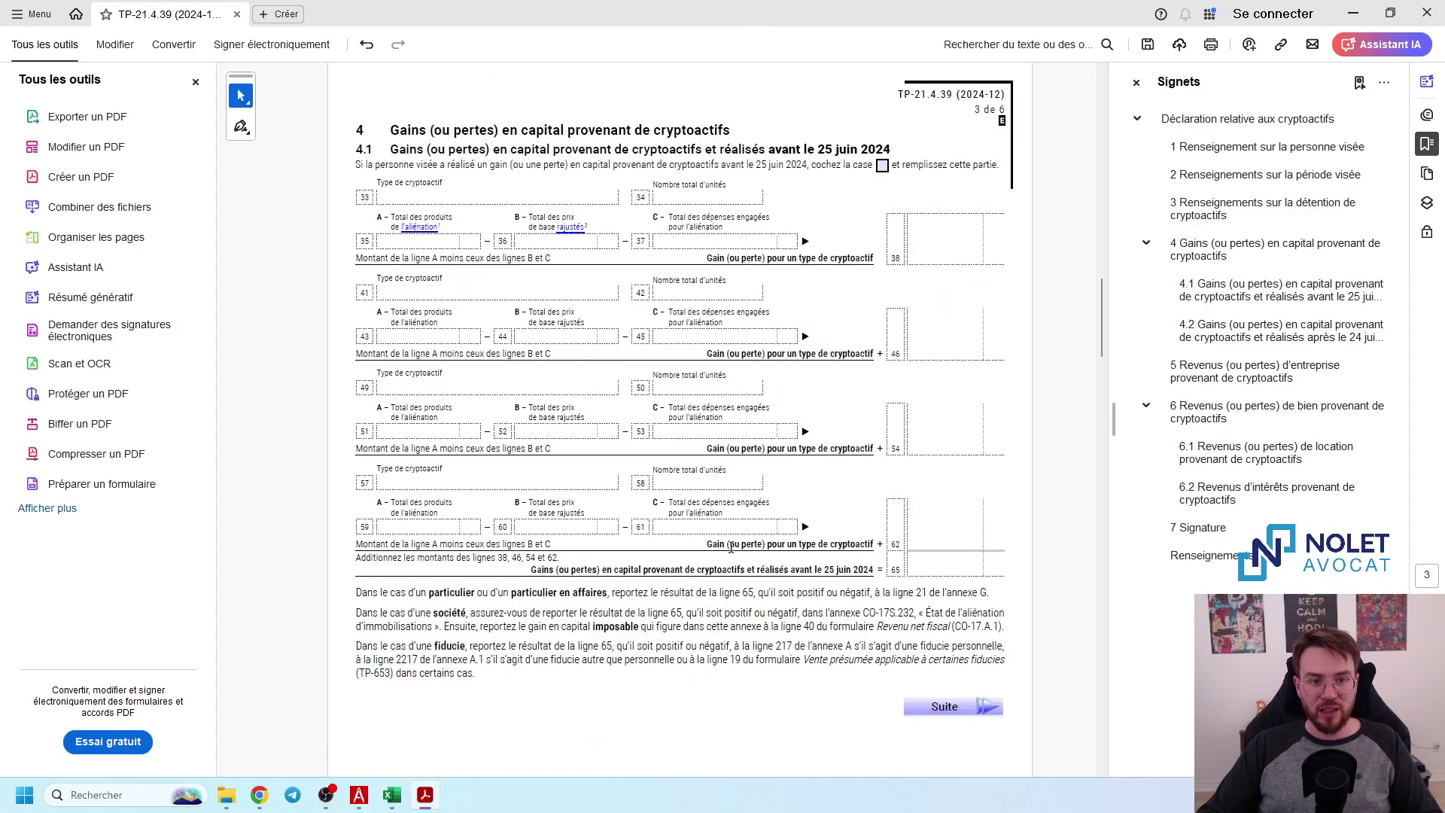
- Switch to the Excel workbook and load the koinly_2024_capital_gains_report CSV file as a table on a new sheet
mouse_move(229, 805)
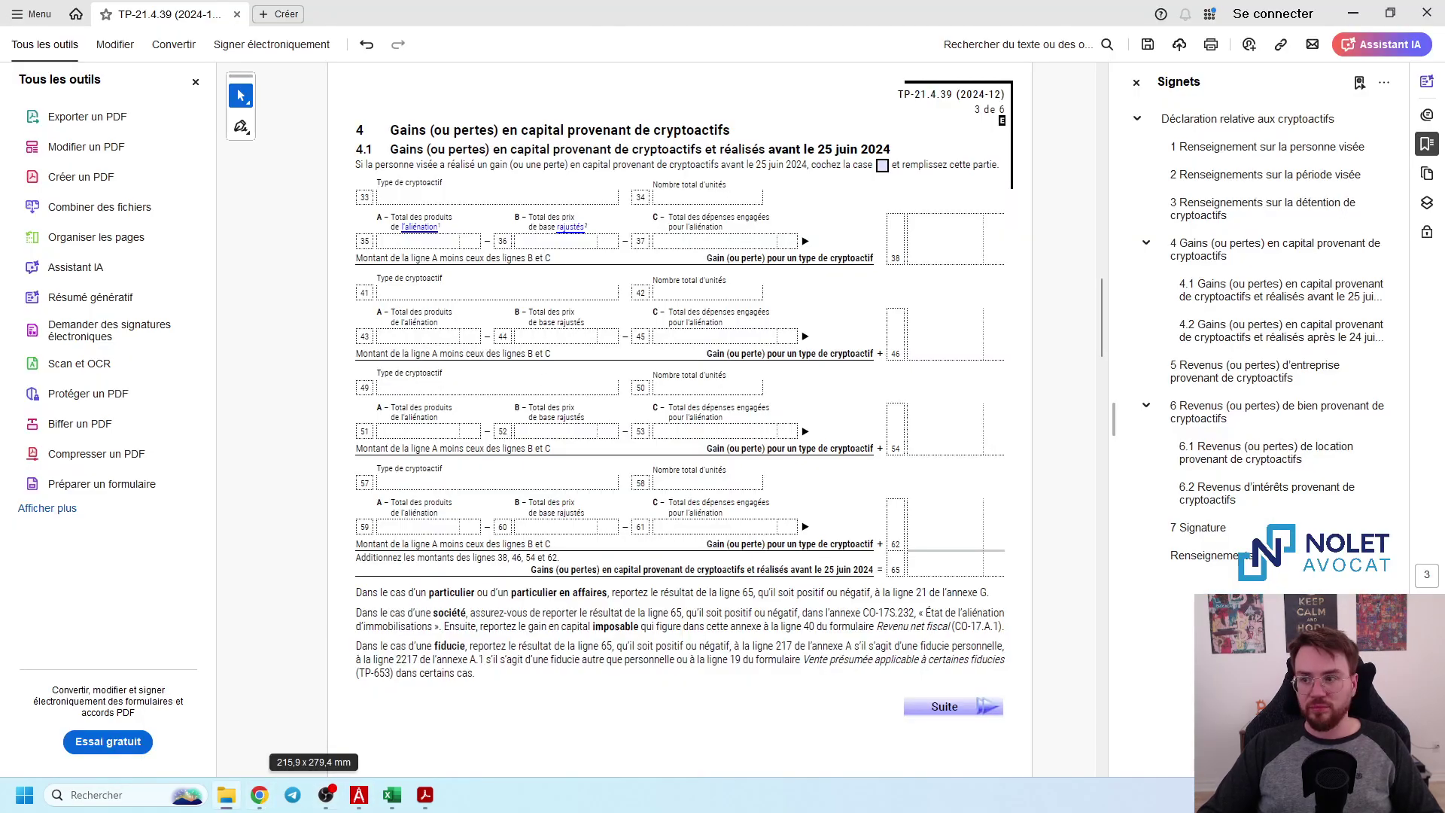
click(392, 794)
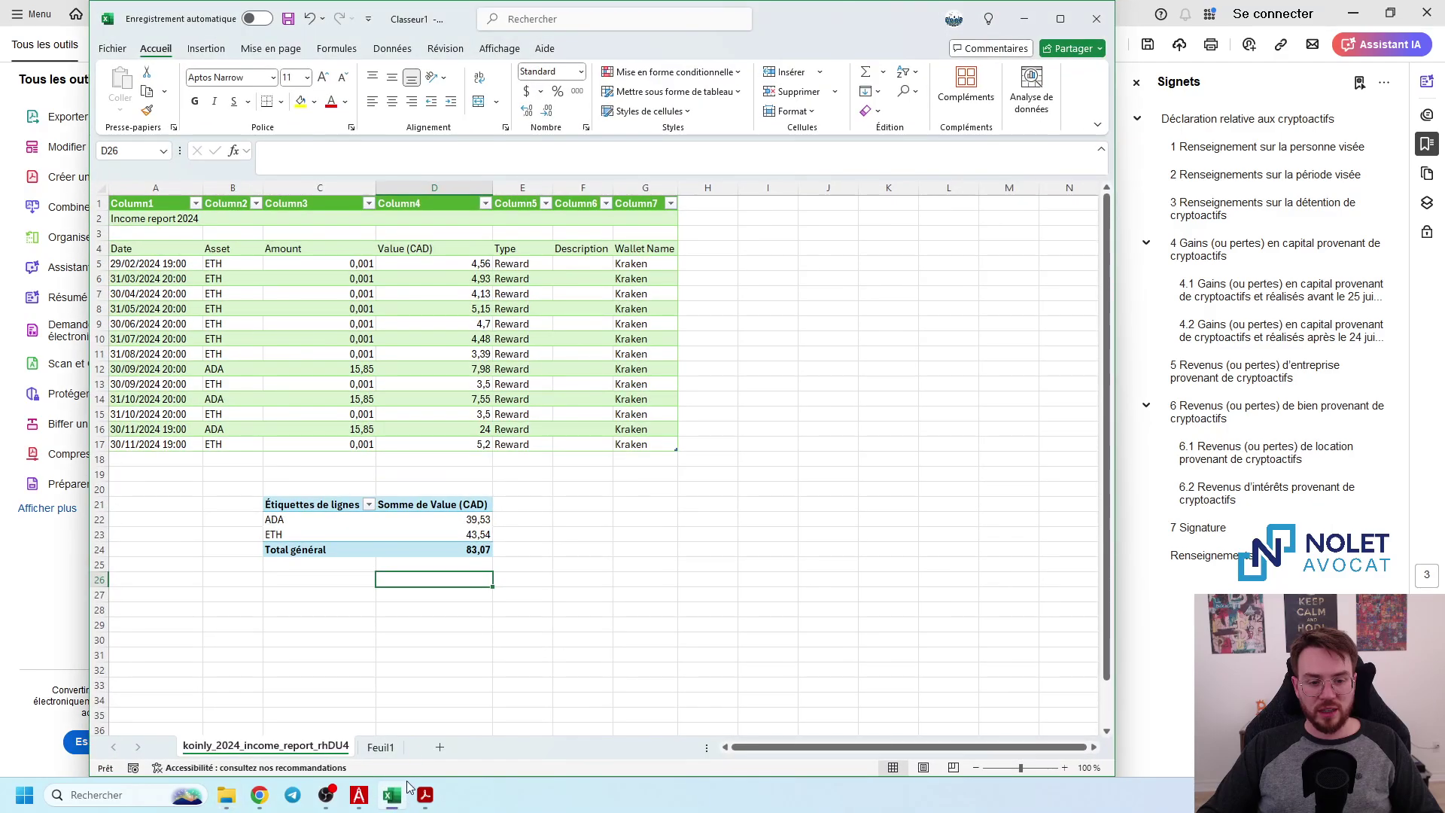
click(474, 670)
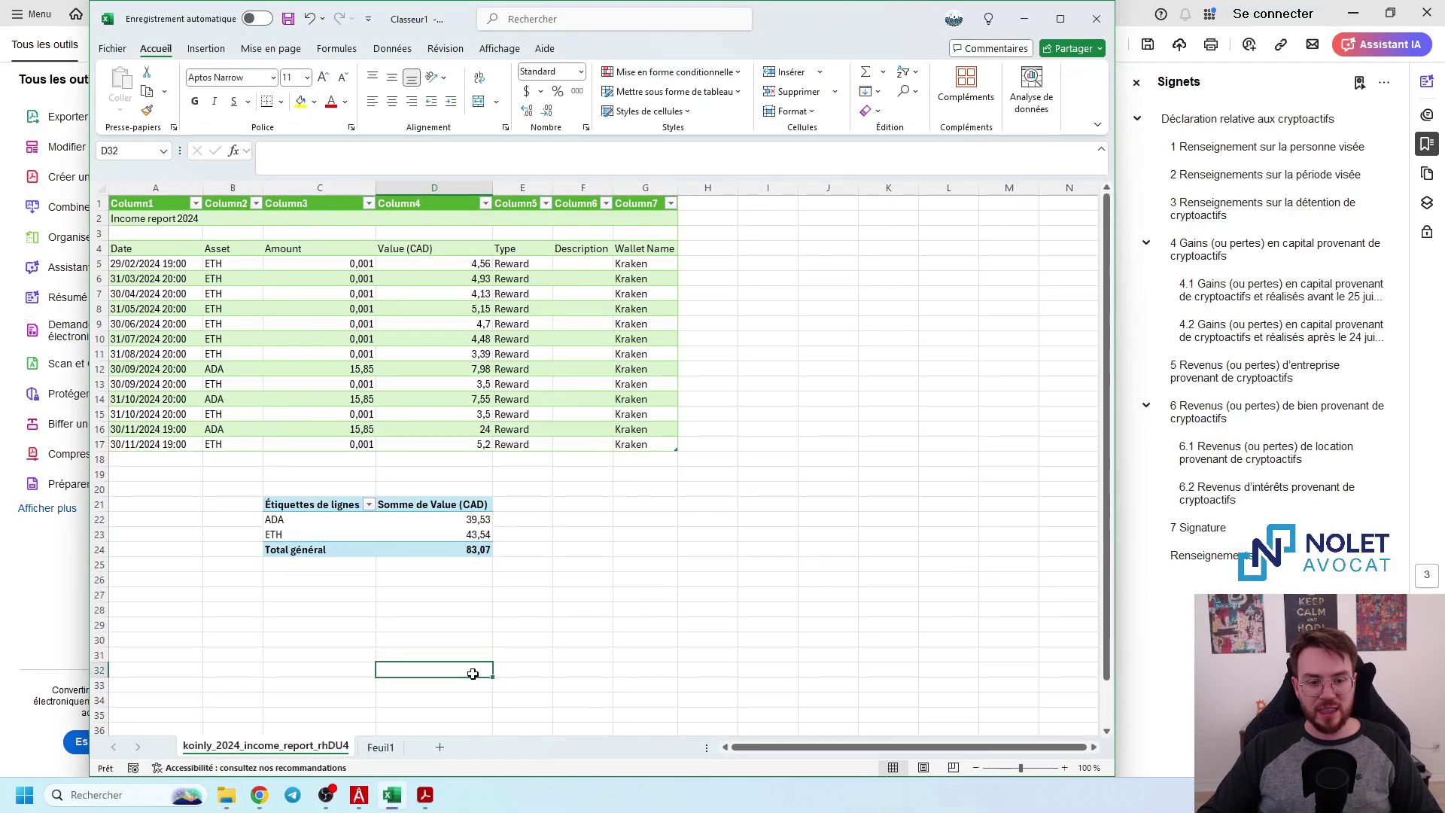
click(377, 51)
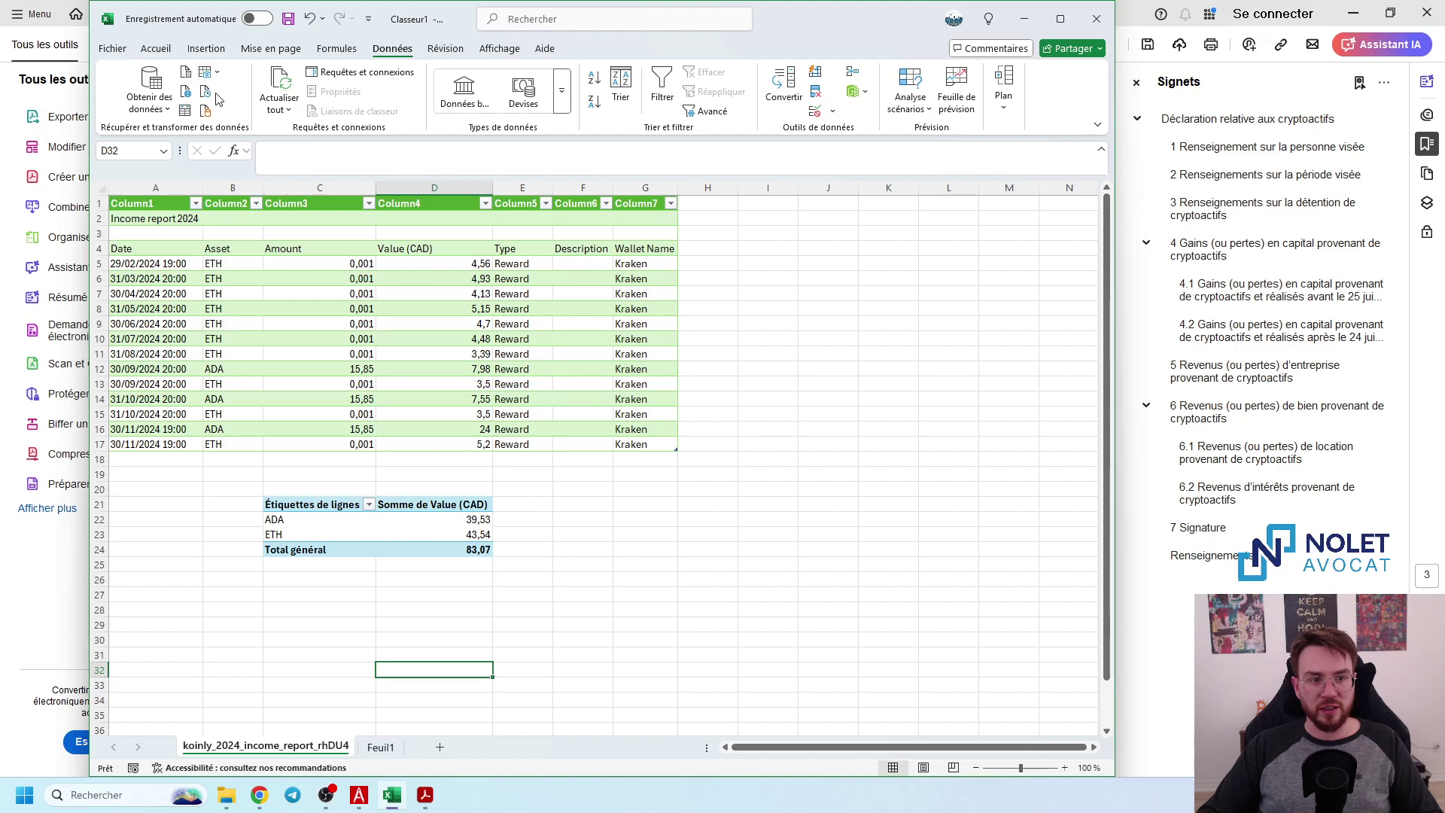
click(1060, 18)
click(166, 75)
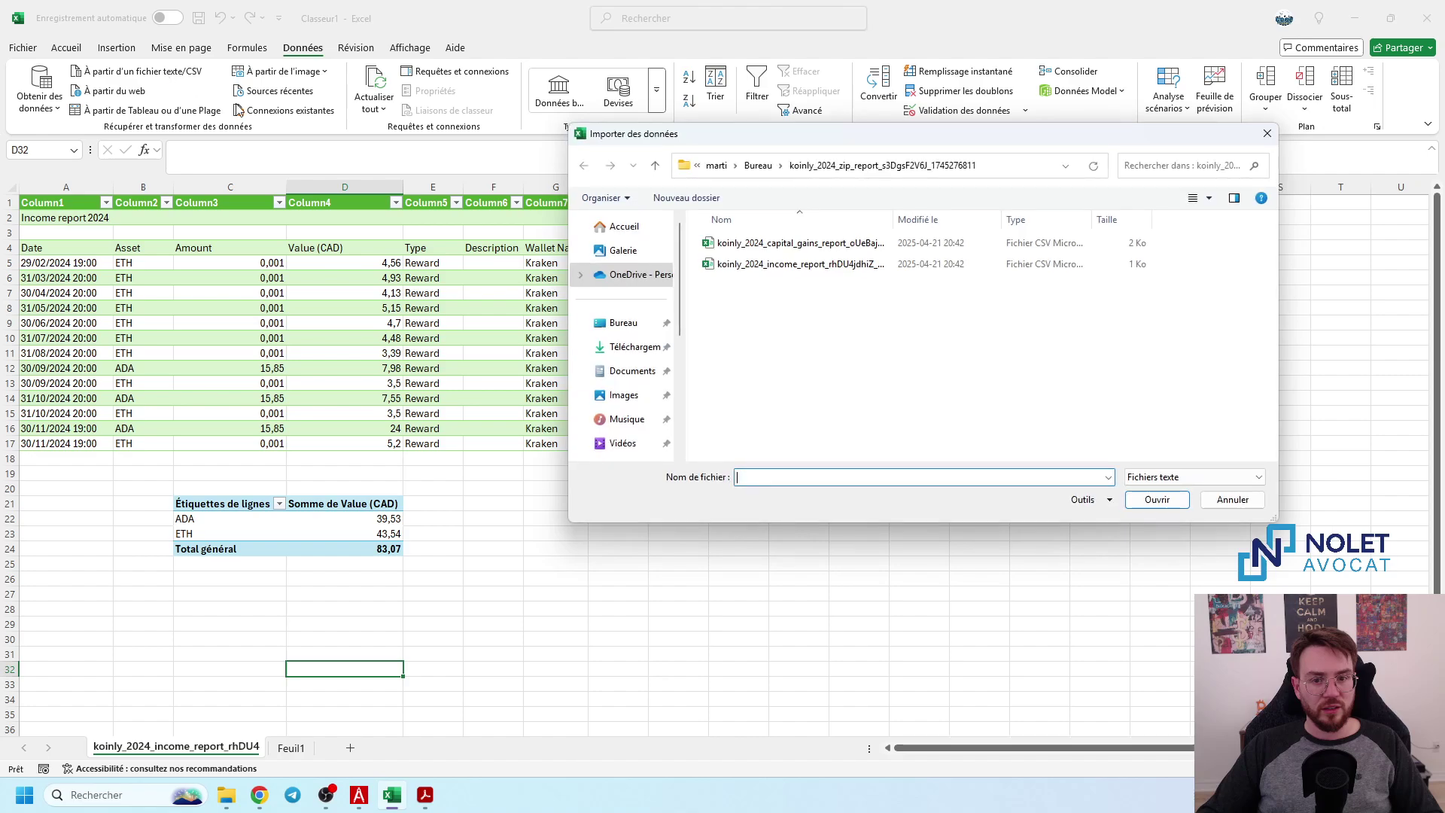
double_click(794, 243)
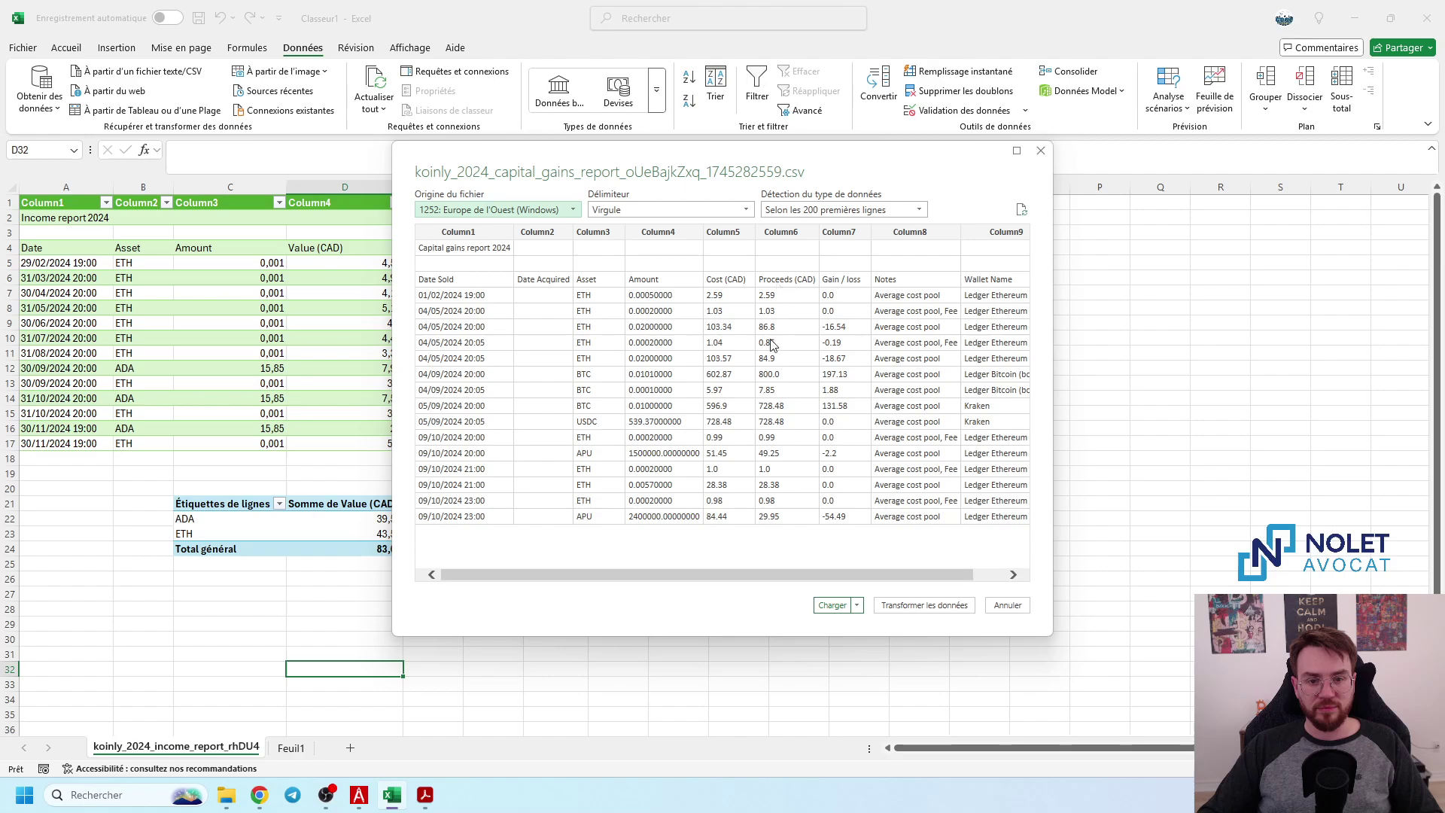
click(828, 603)
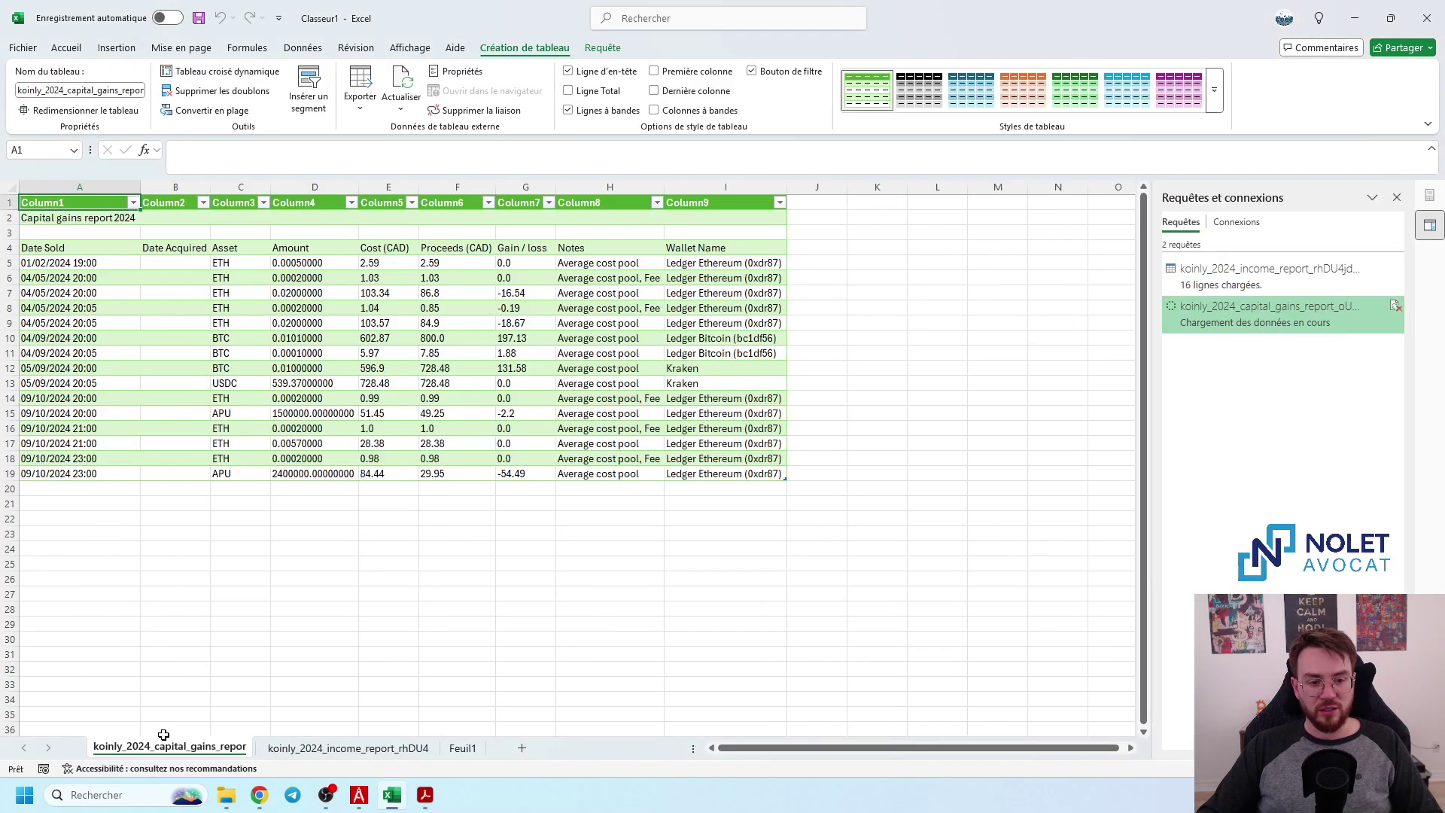
click(451, 640)
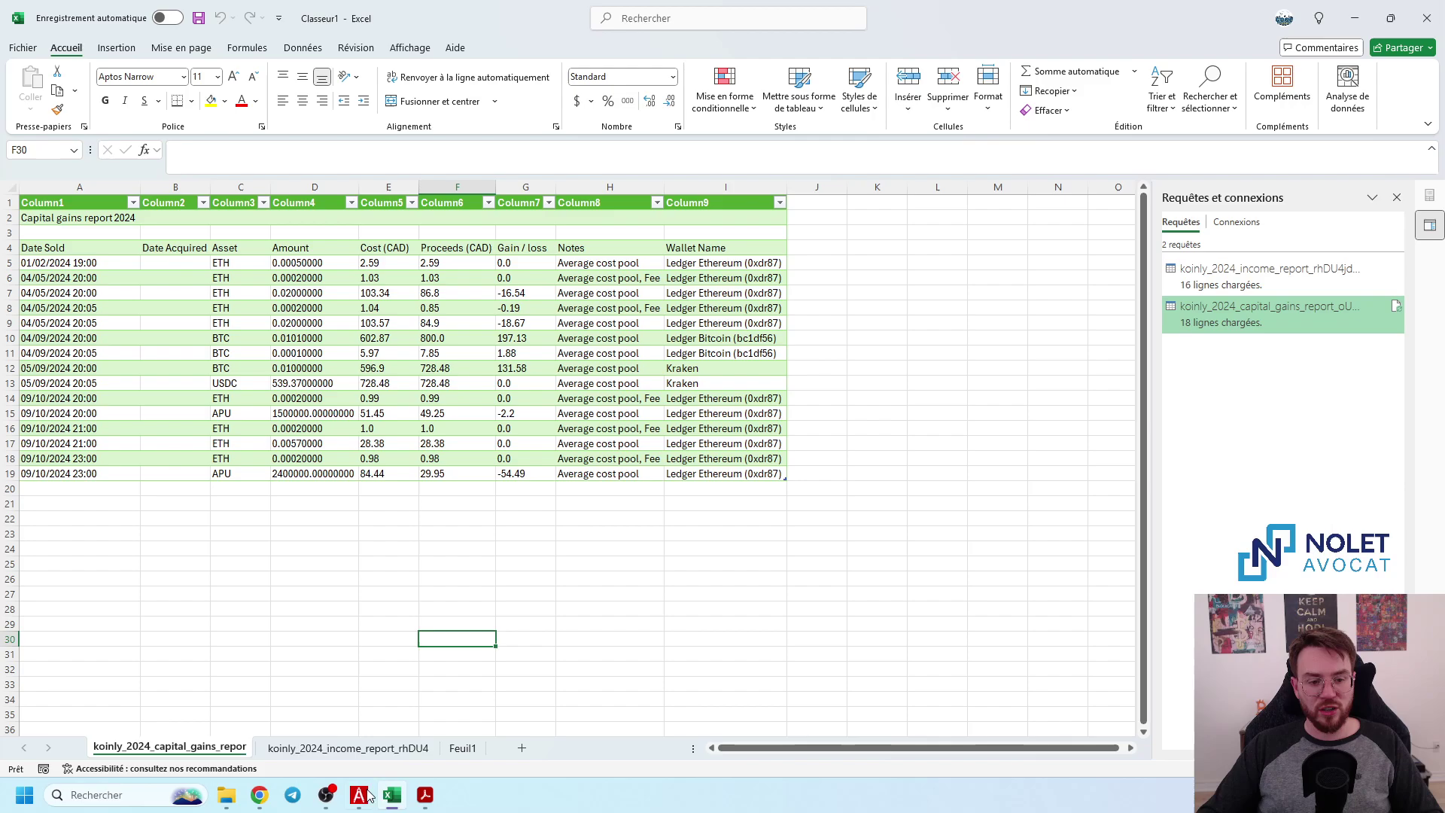
- Replace every period with a comma in the capital gains sheet so the amounts use decimal commas
click(425, 795)
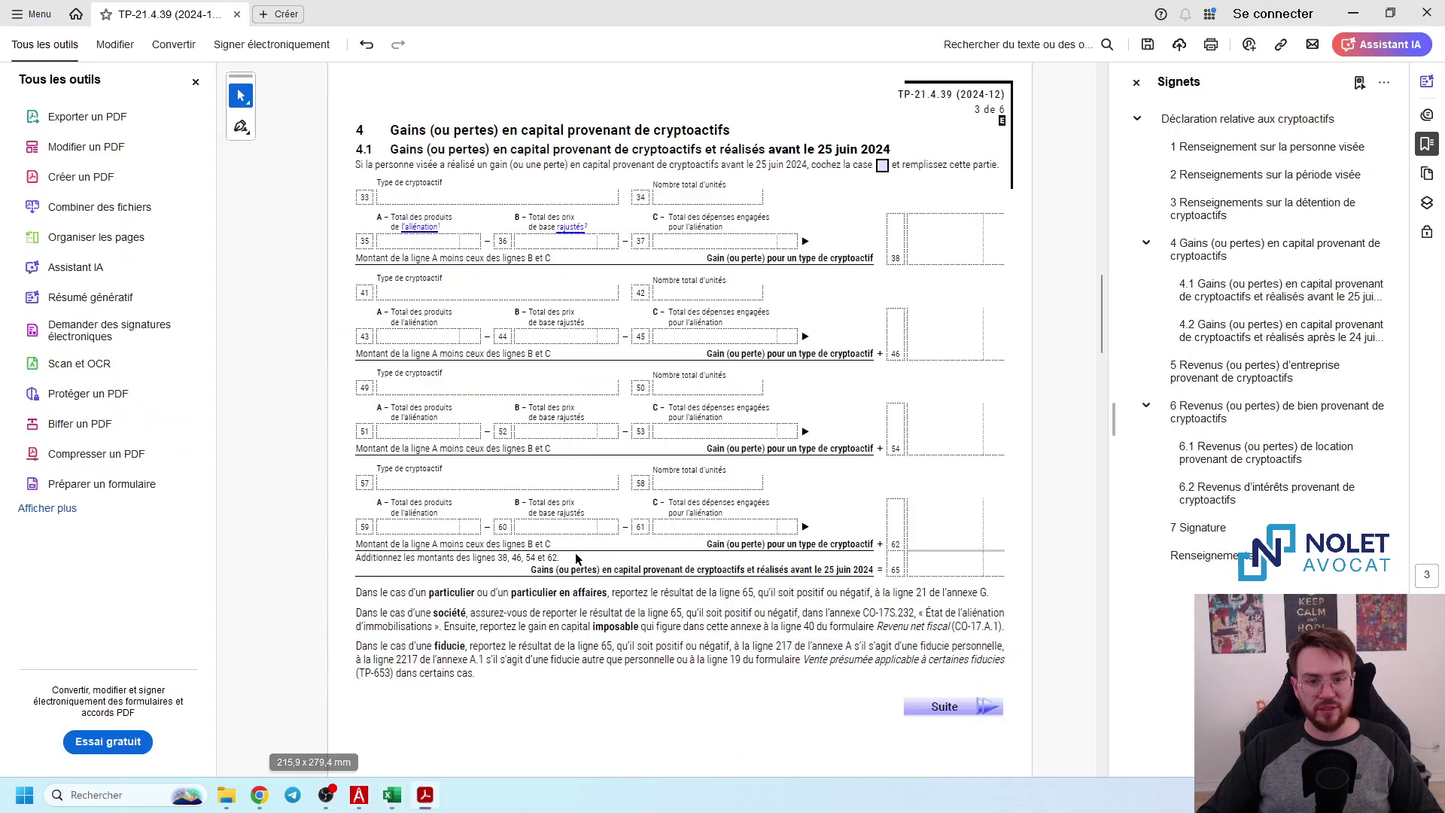
scroll(575, 553, down, 5)
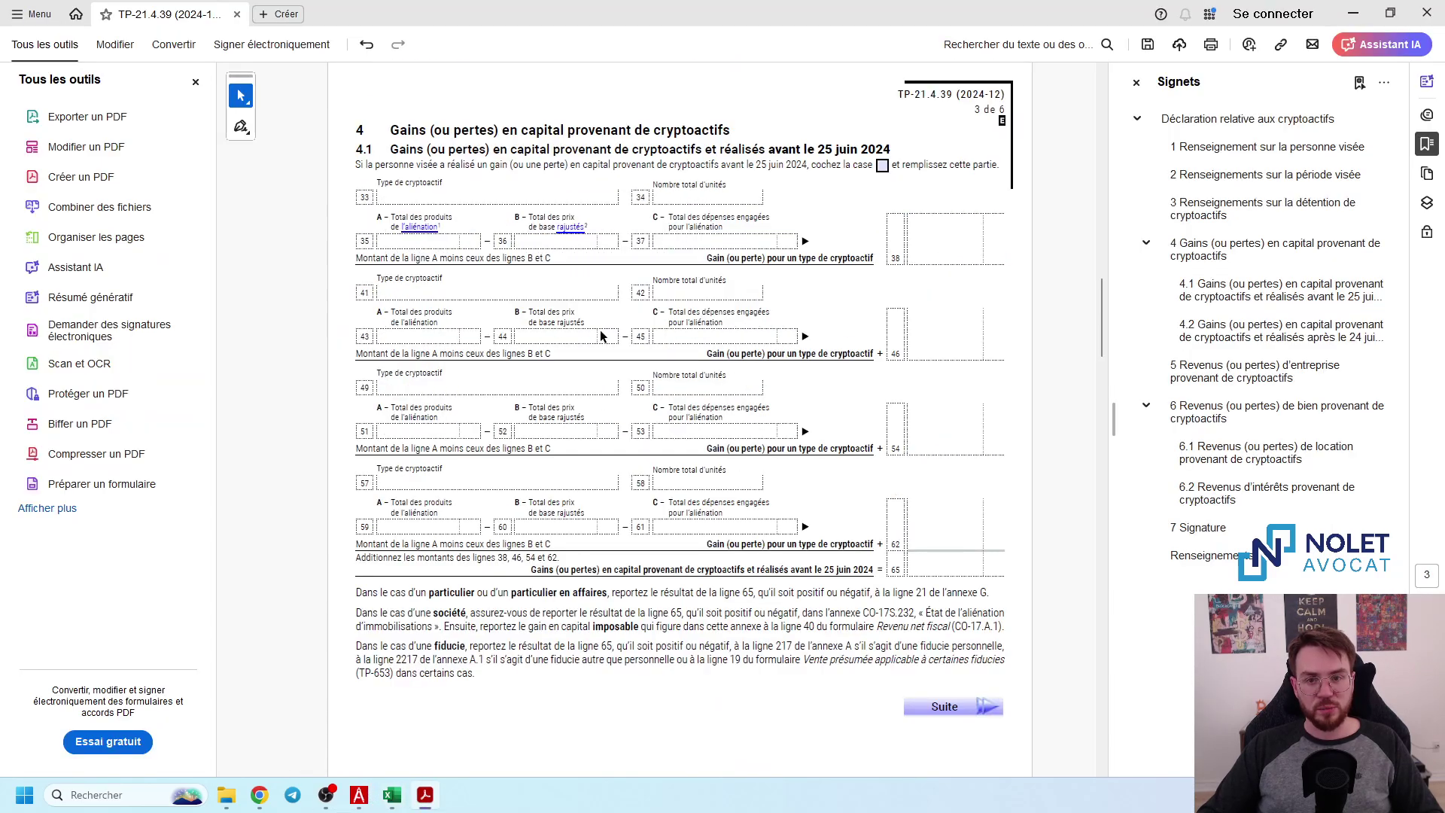
click(397, 797)
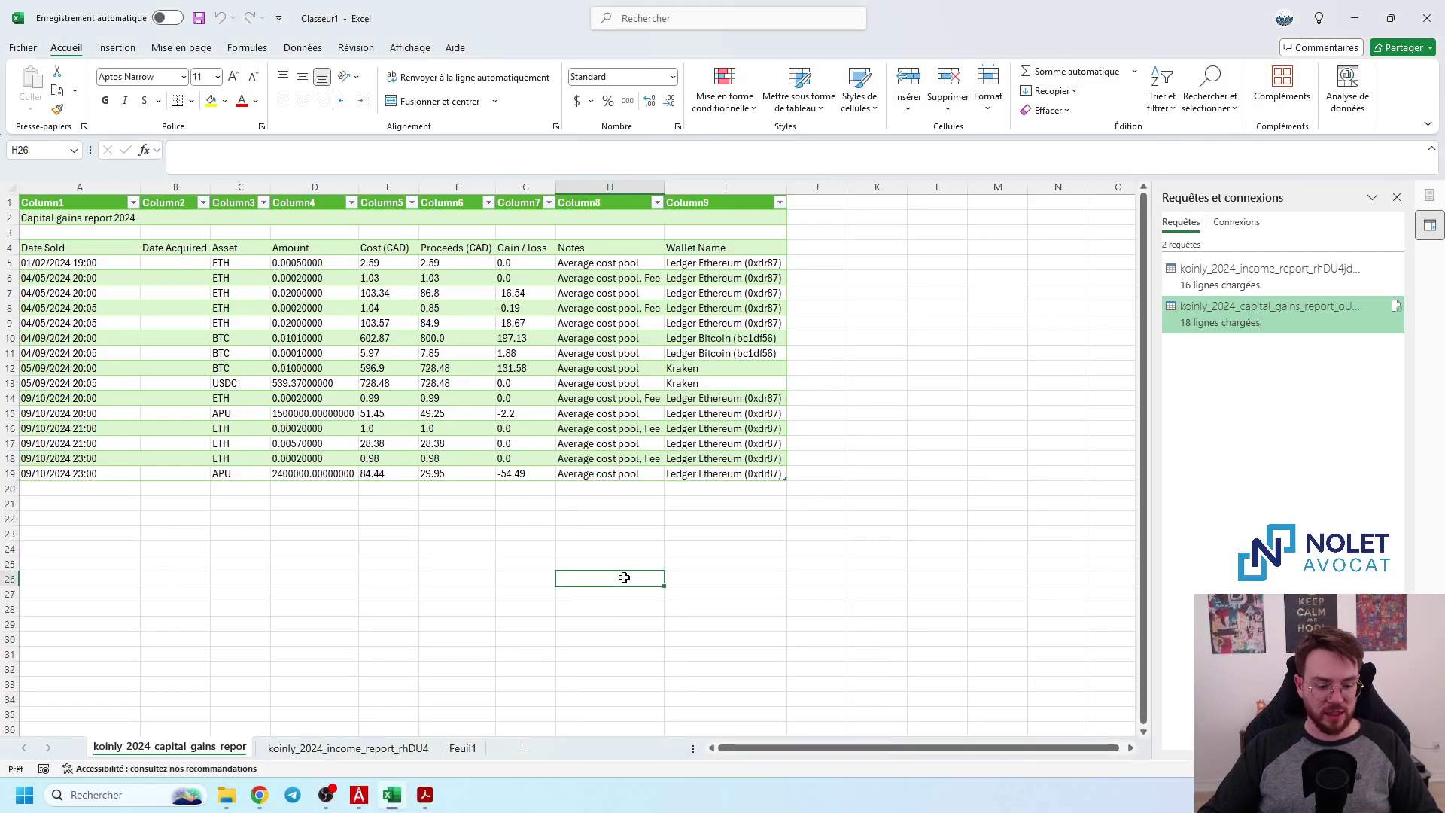
key(ctrl+f)
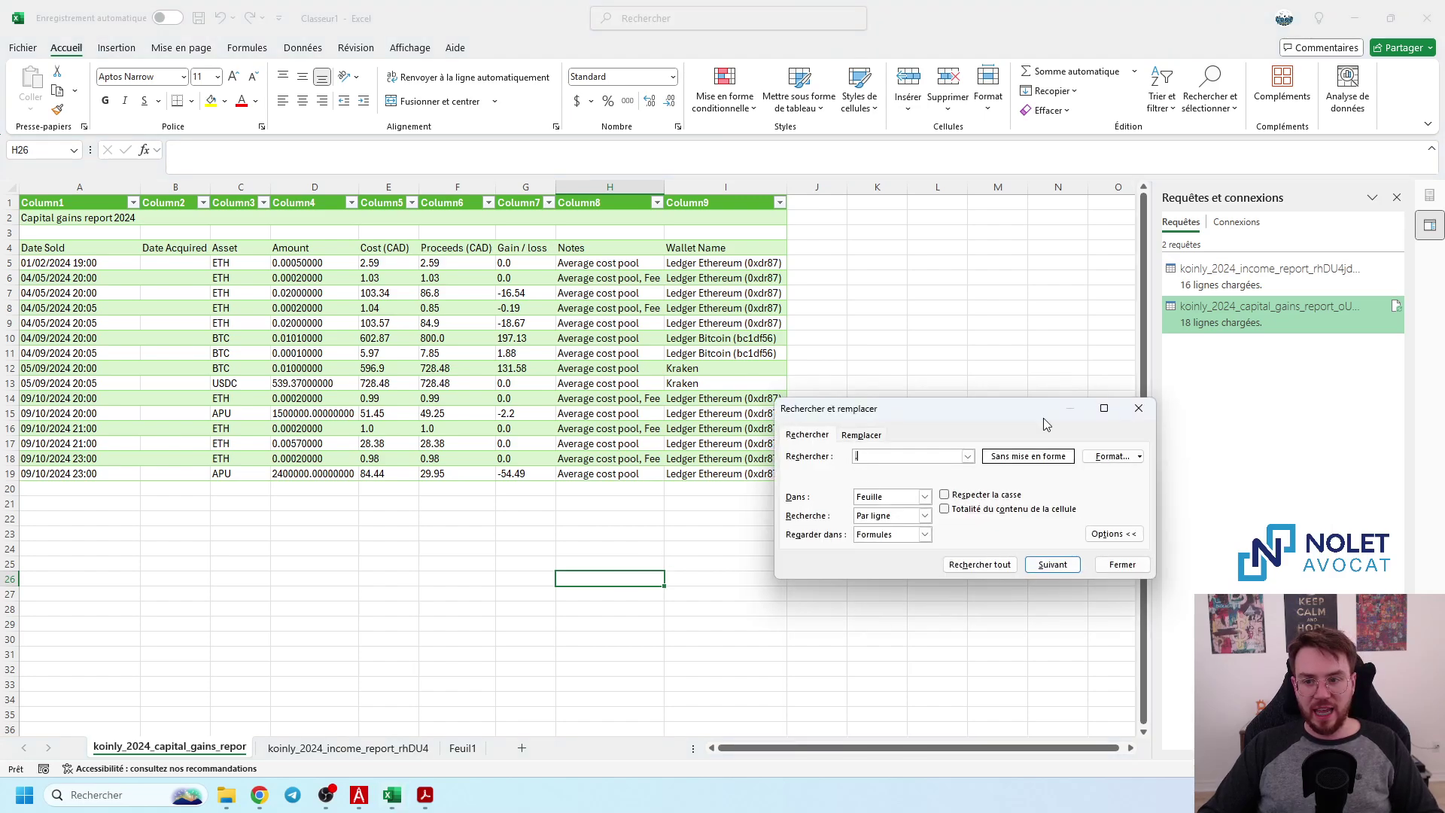
text(.)
click(861, 435)
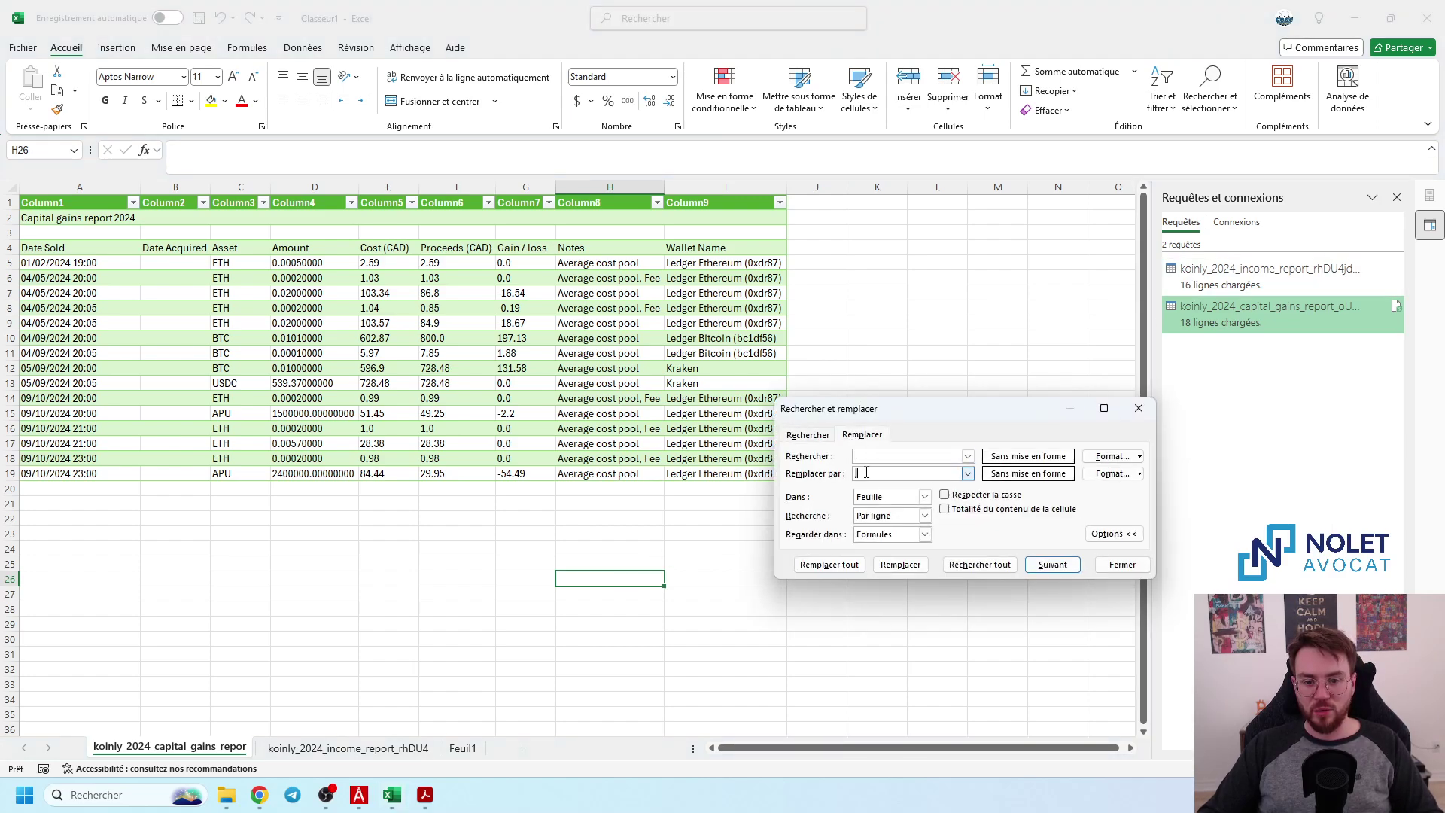
click(829, 565)
click(745, 443)
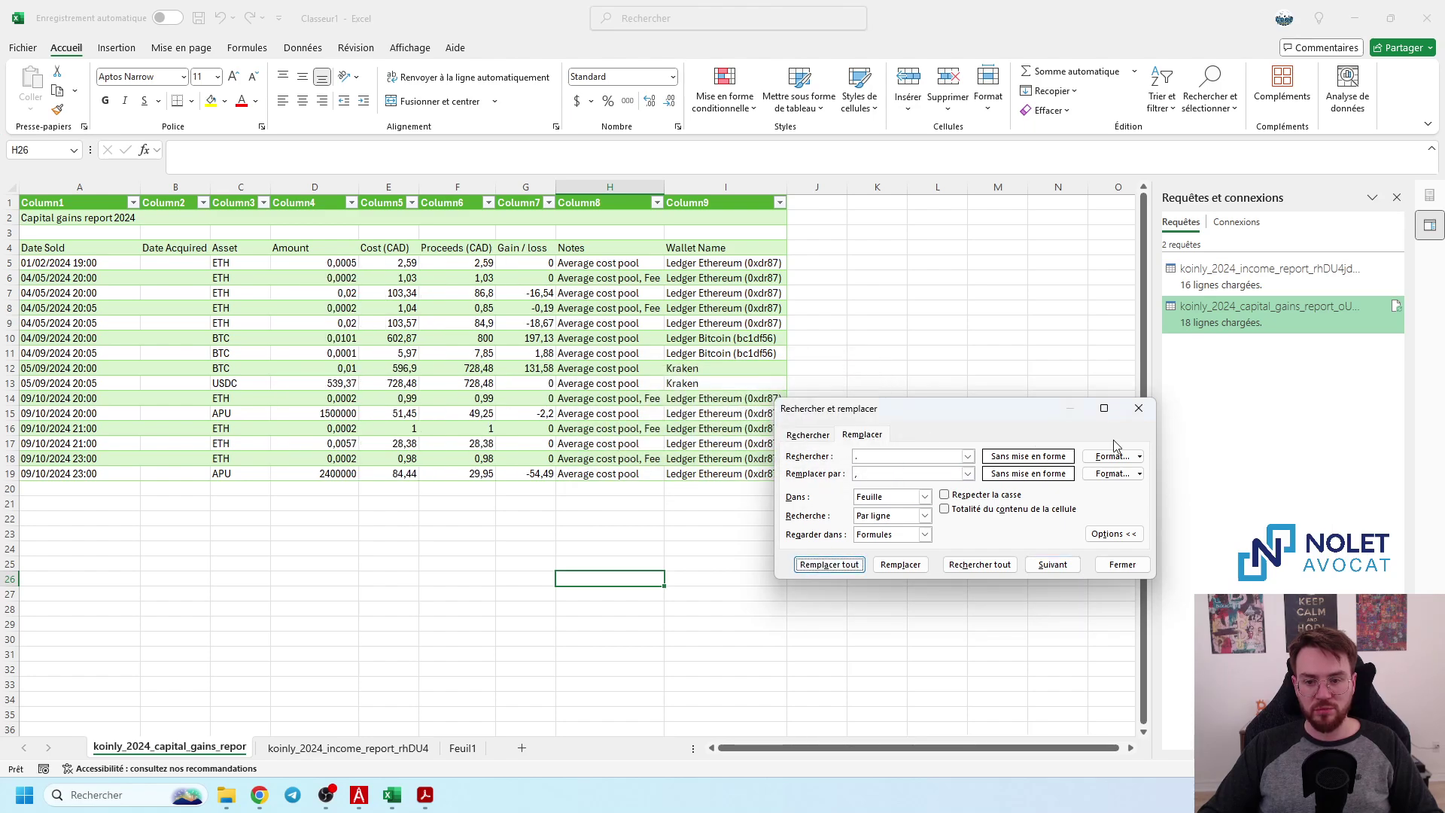
click(1139, 408)
- Delete rows 14 to 19, the transactions dated 09/10/2024, from the capital gains sheet
click(315, 534)
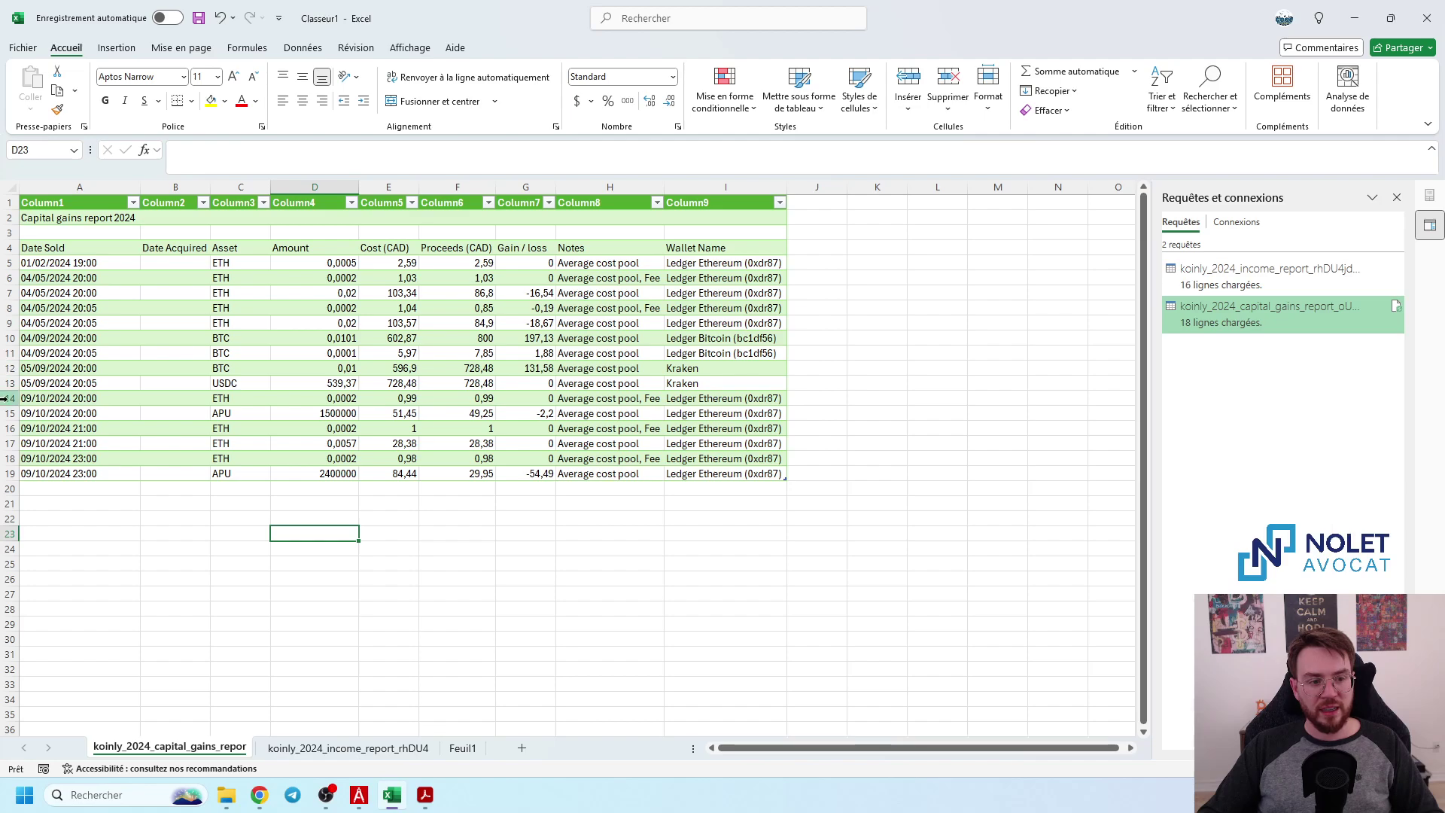
drag(9, 398, 12, 473)
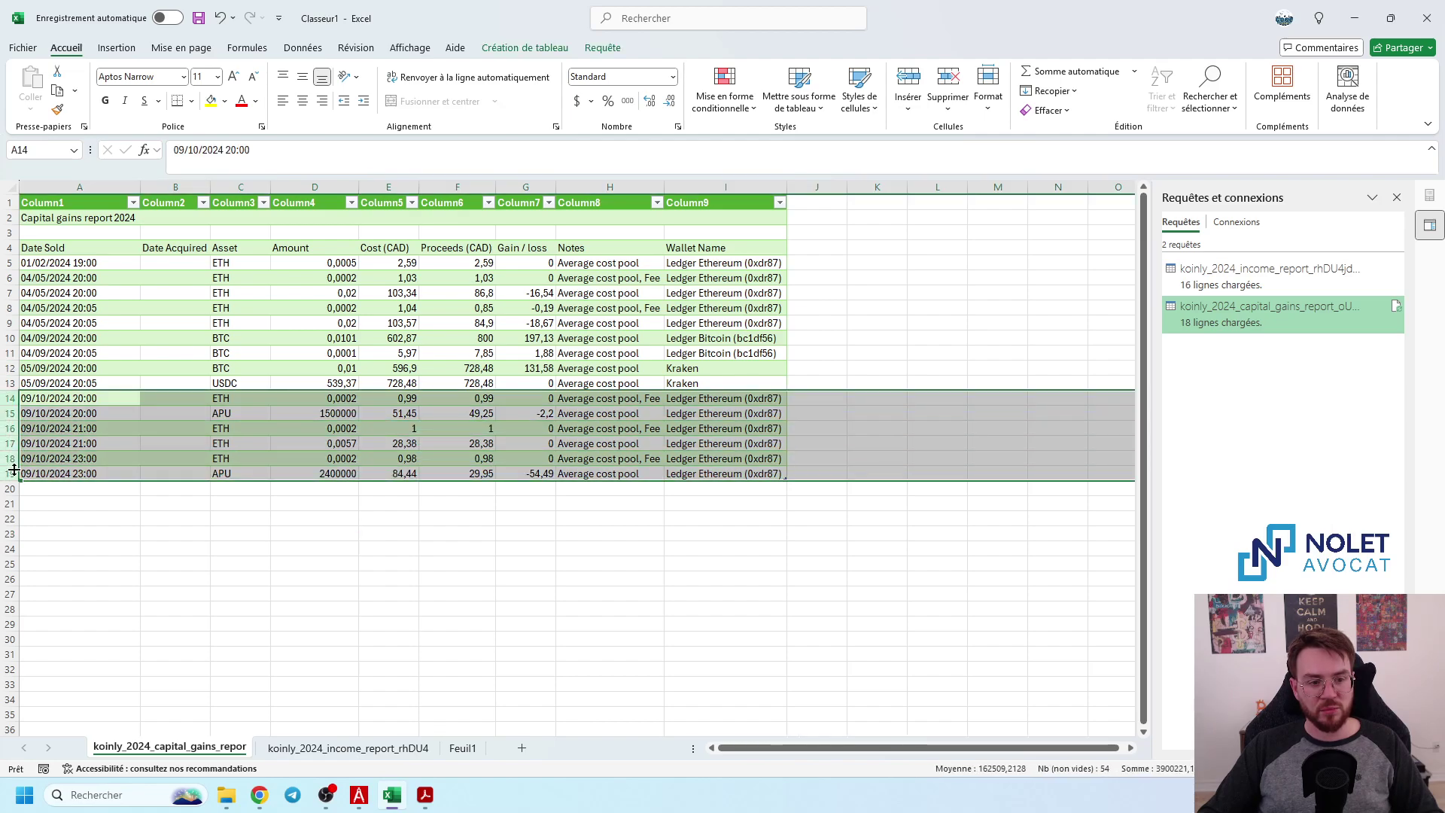
right_click(14, 471)
click(72, 638)
click(256, 564)
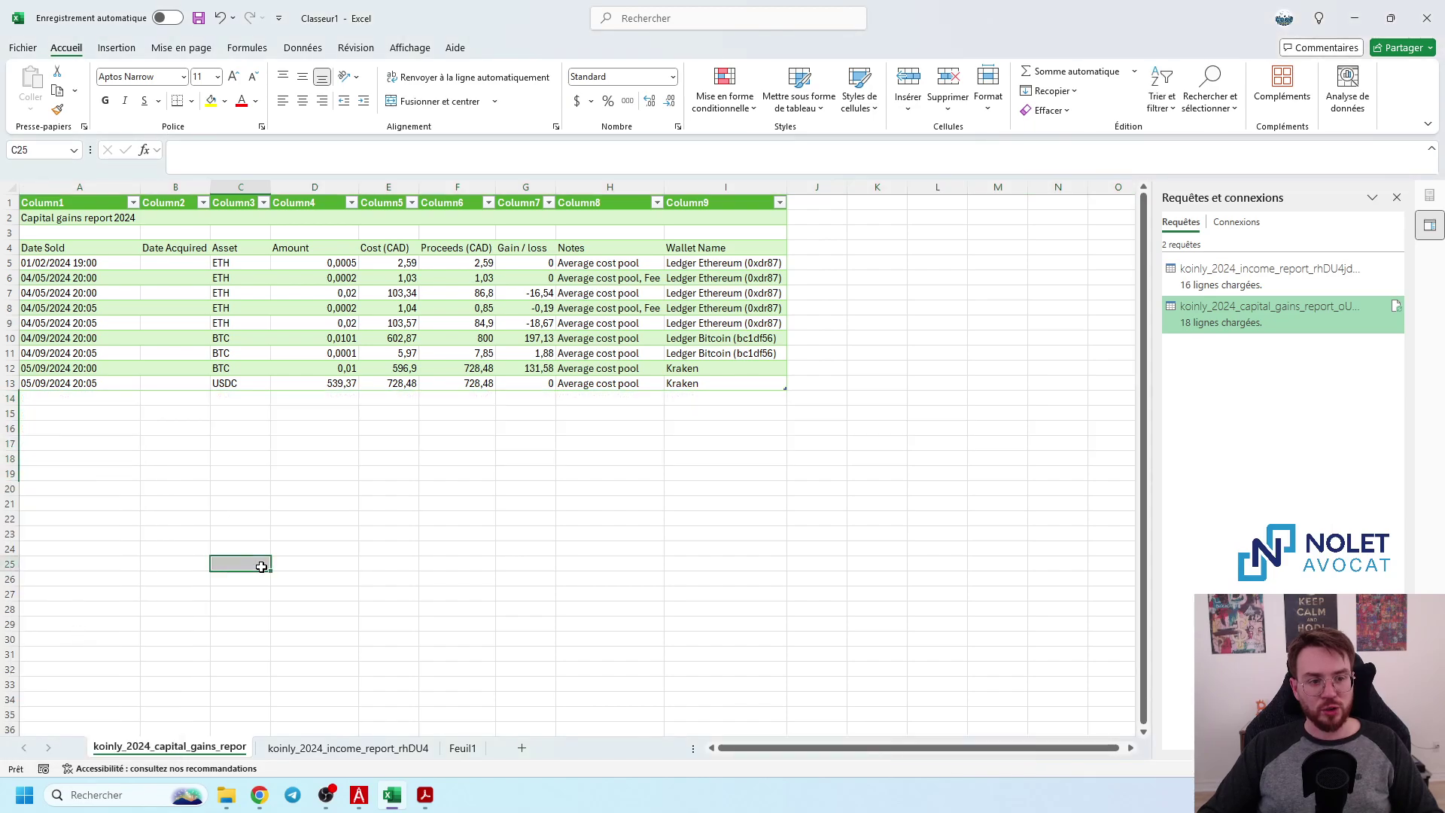
click(339, 504)
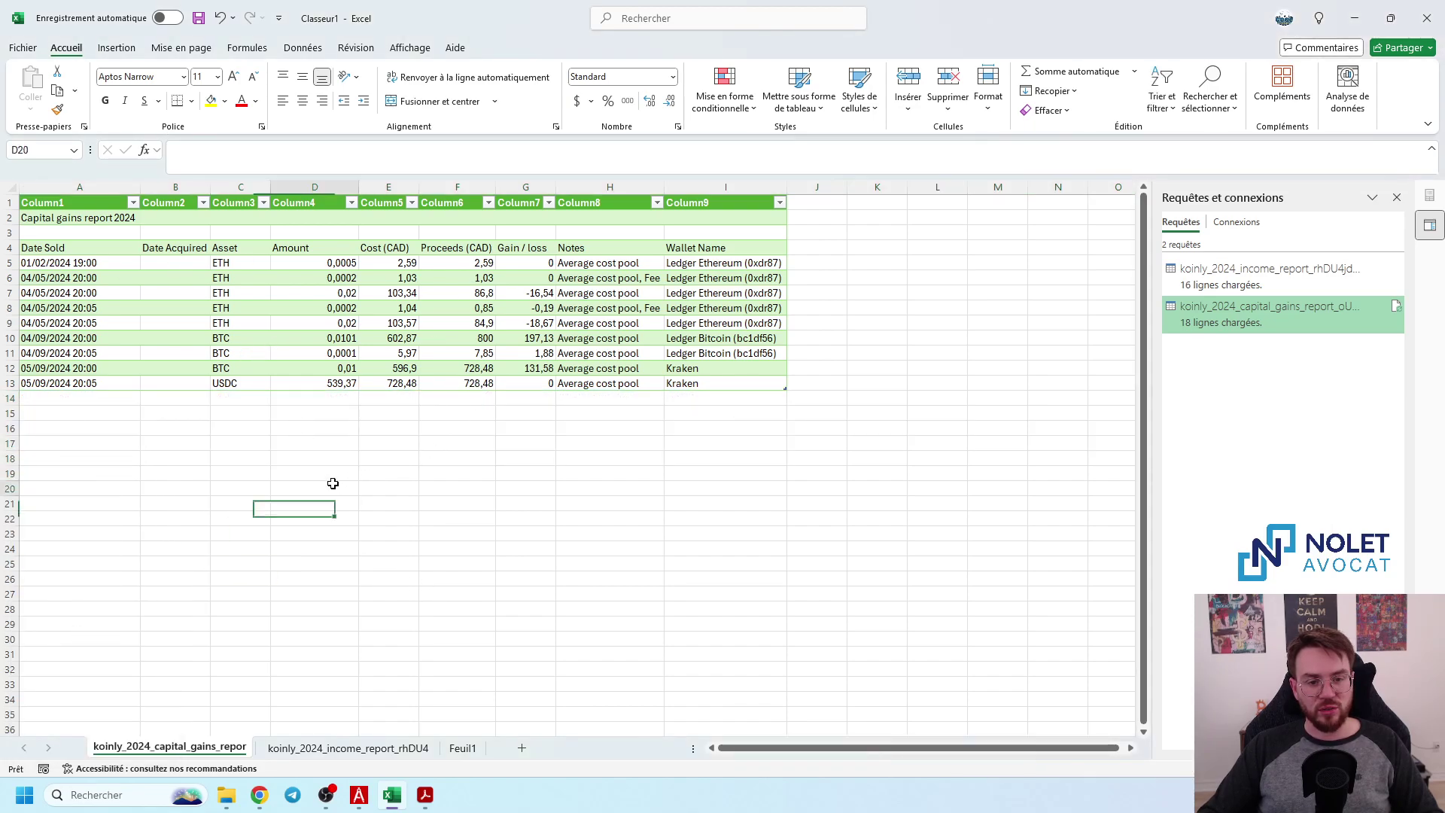
click(332, 486)
- Insert a pivot table at D18 of the capital gains sheet from rows 4 to 13, columns Date Sold through Gain / loss
click(425, 796)
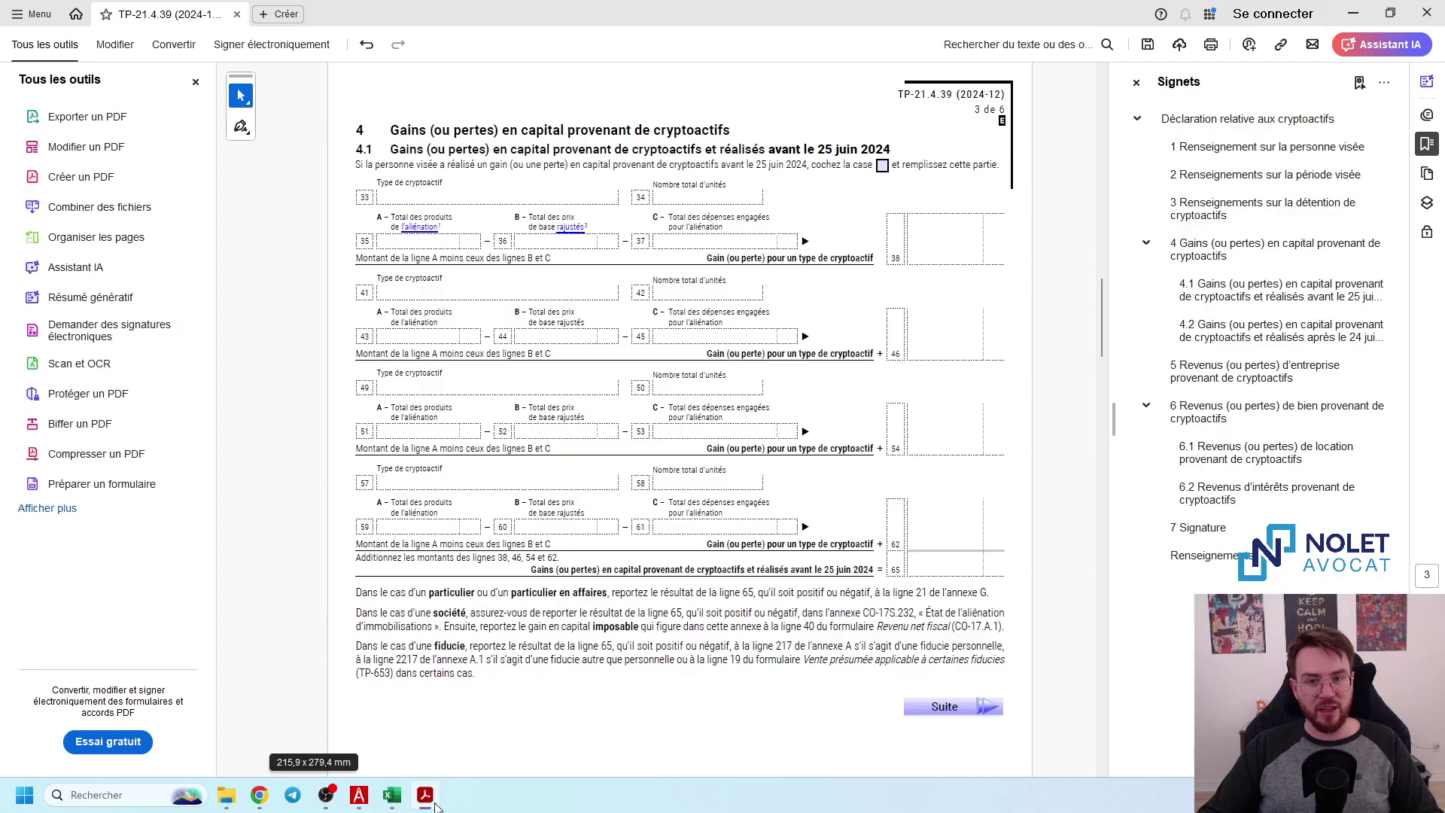
click(392, 794)
click(323, 458)
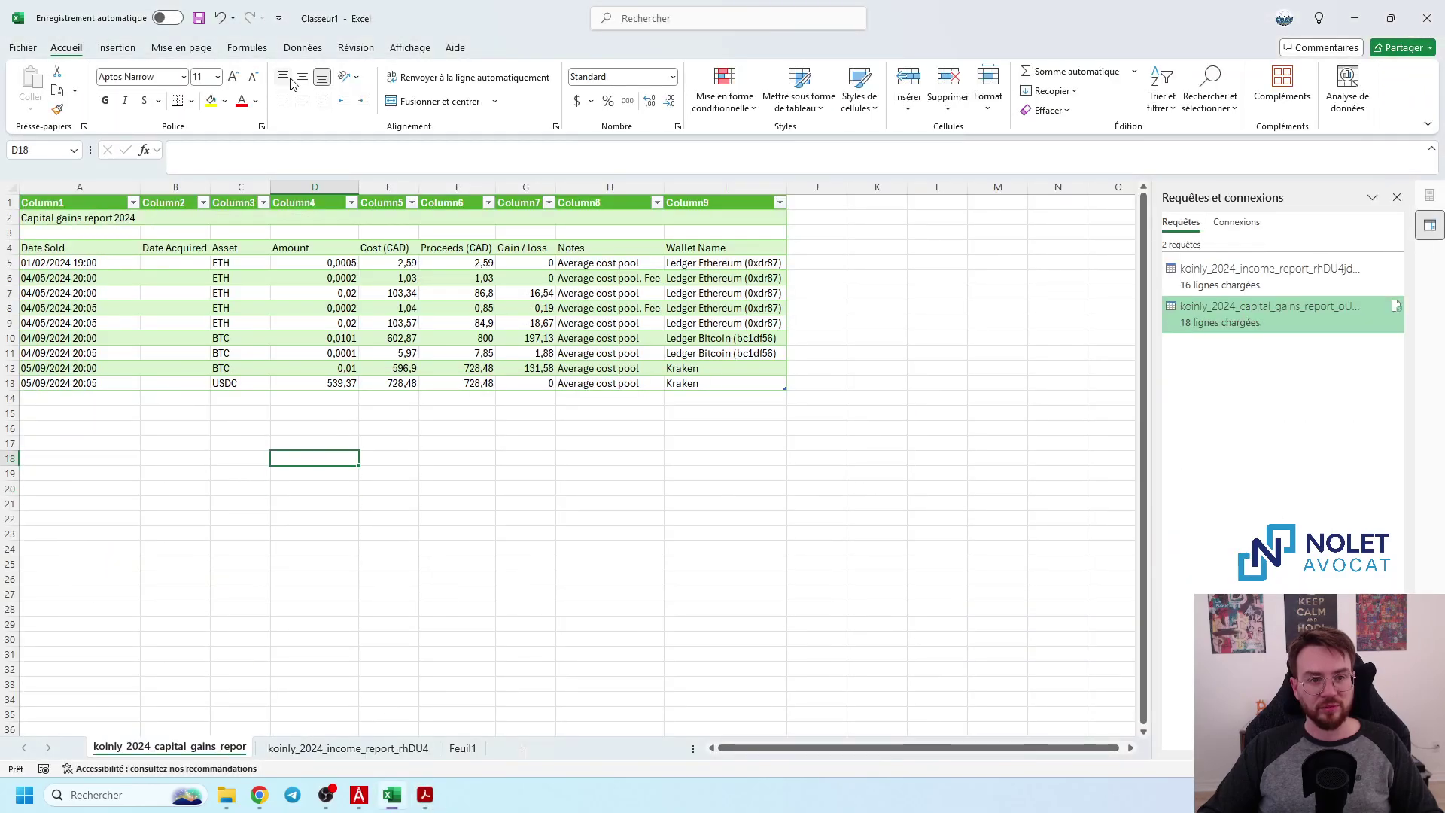
click(117, 47)
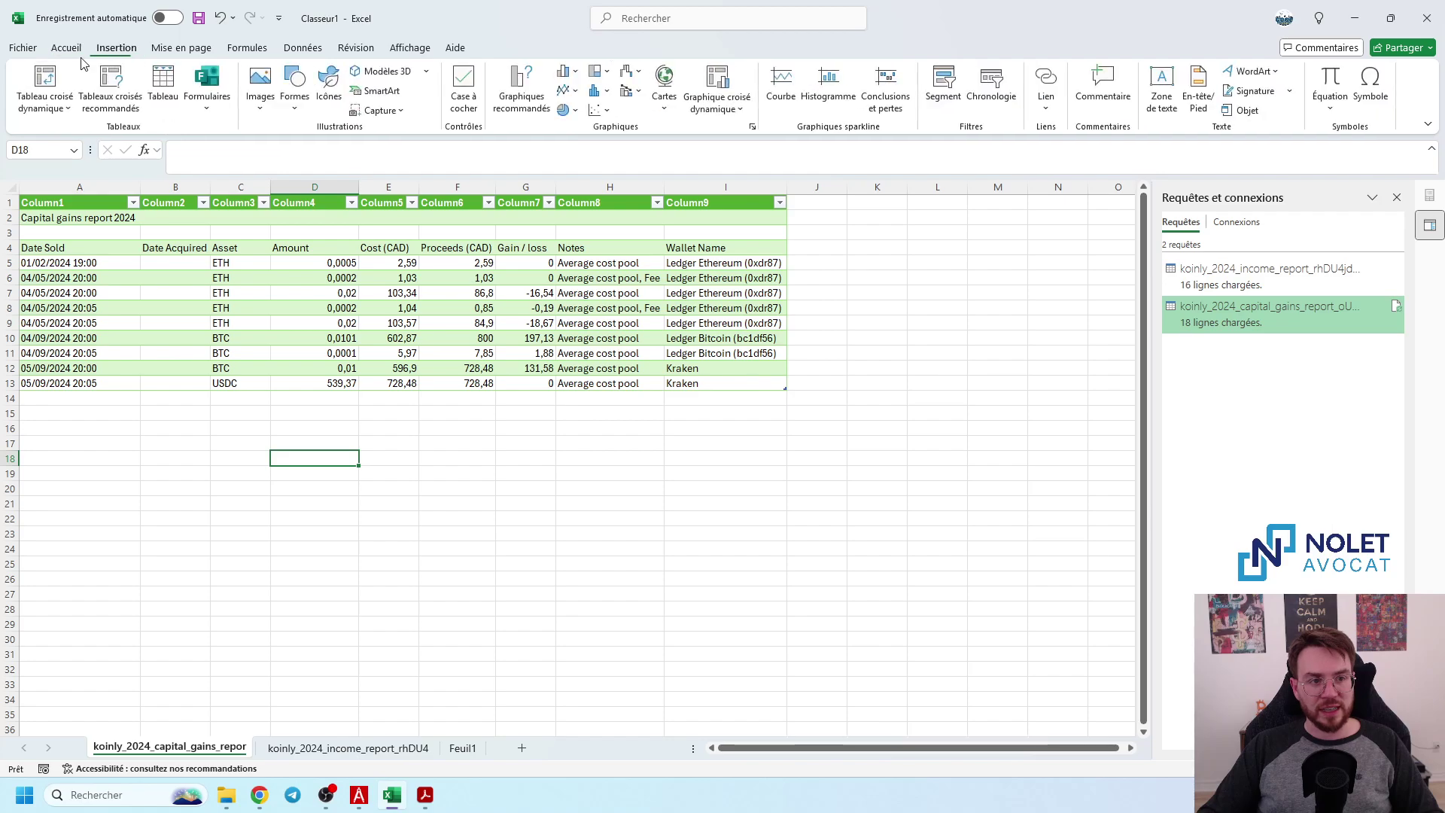
click(45, 82)
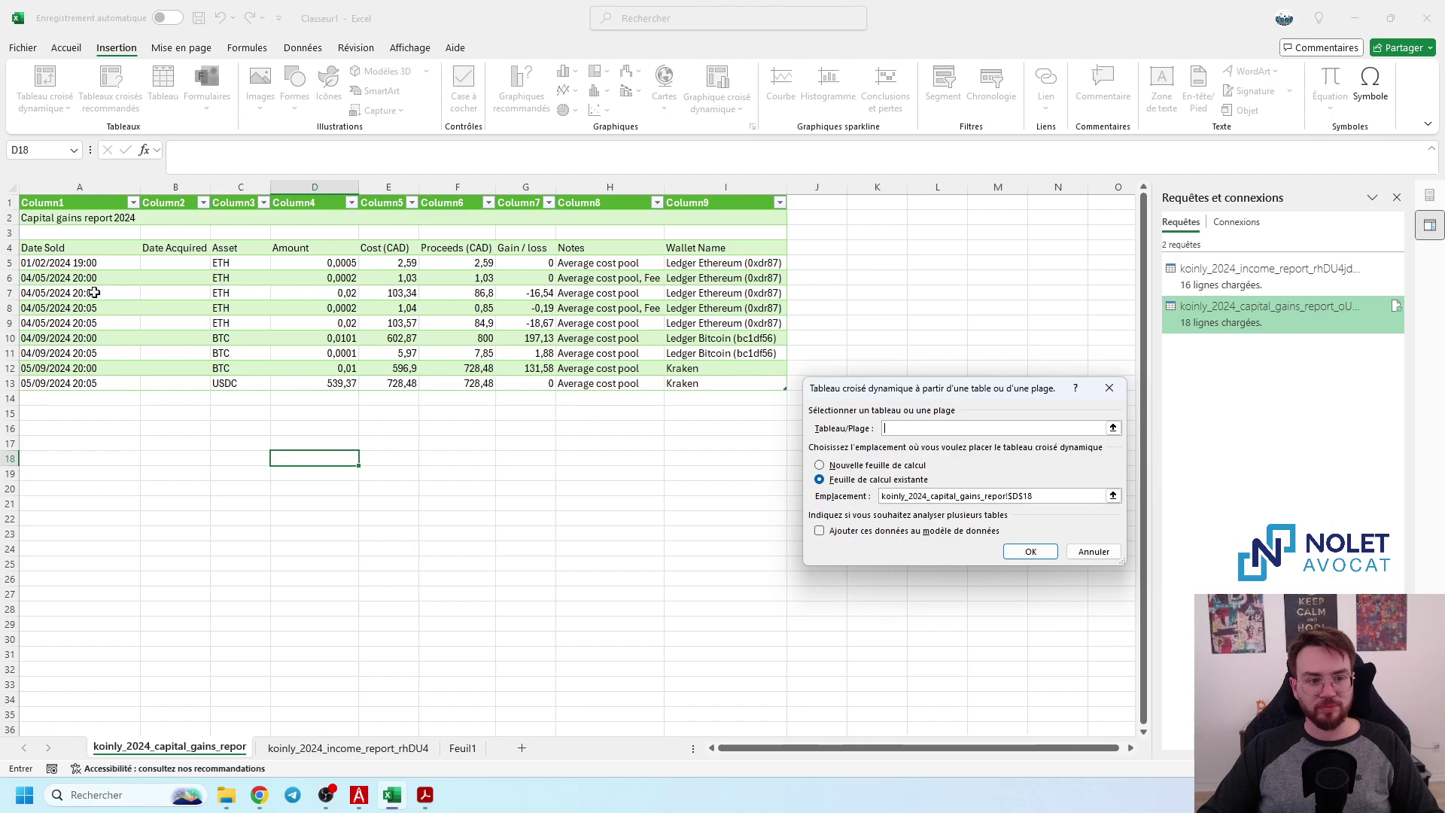
drag(66, 252, 557, 386)
click(1031, 553)
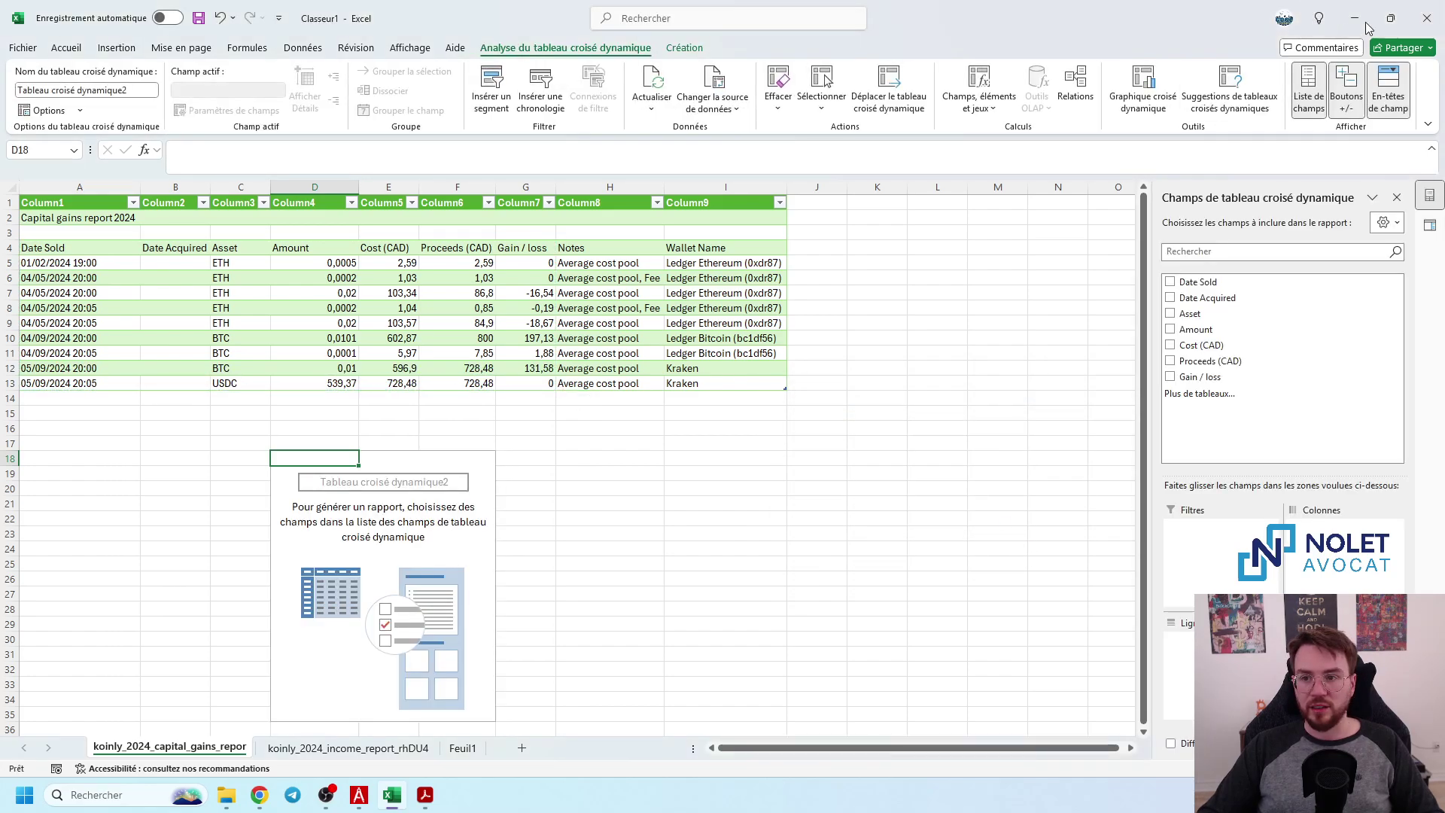
- Resize the Excel window to full screen height without maximizing it, and add Asset as the new pivot table's row field
click(1390, 17)
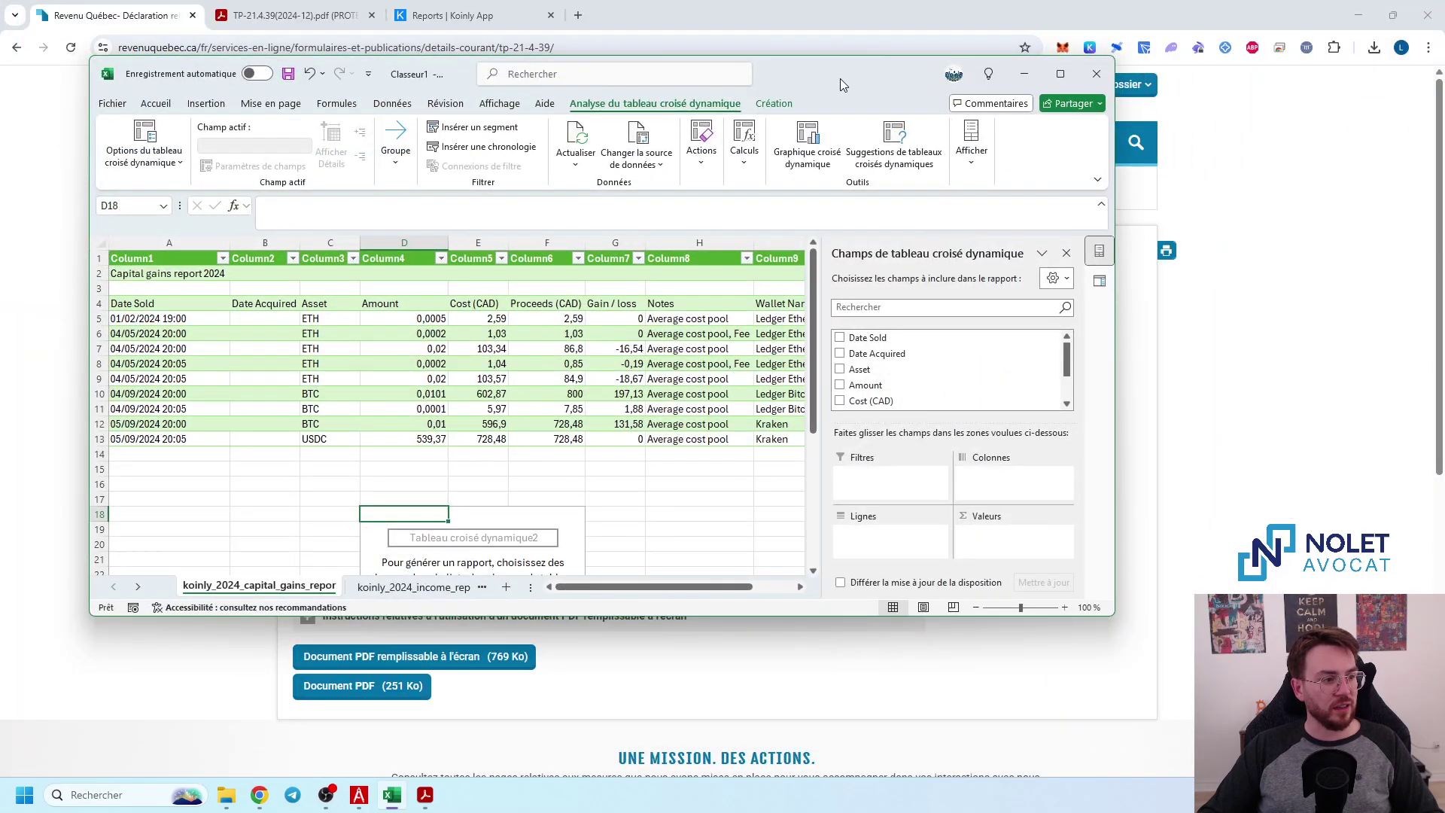
drag(770, 615, 773, 798)
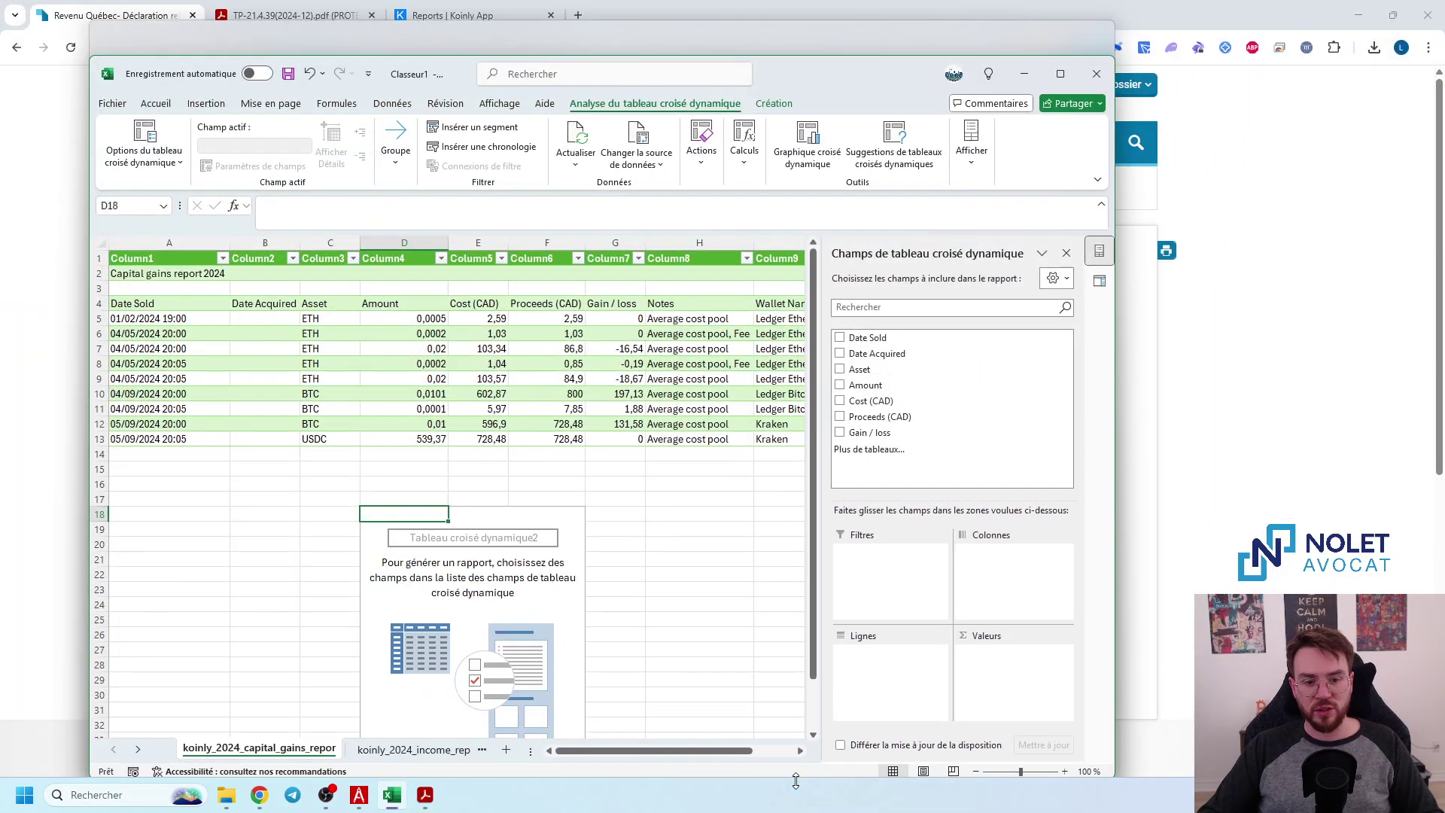
click(655, 594)
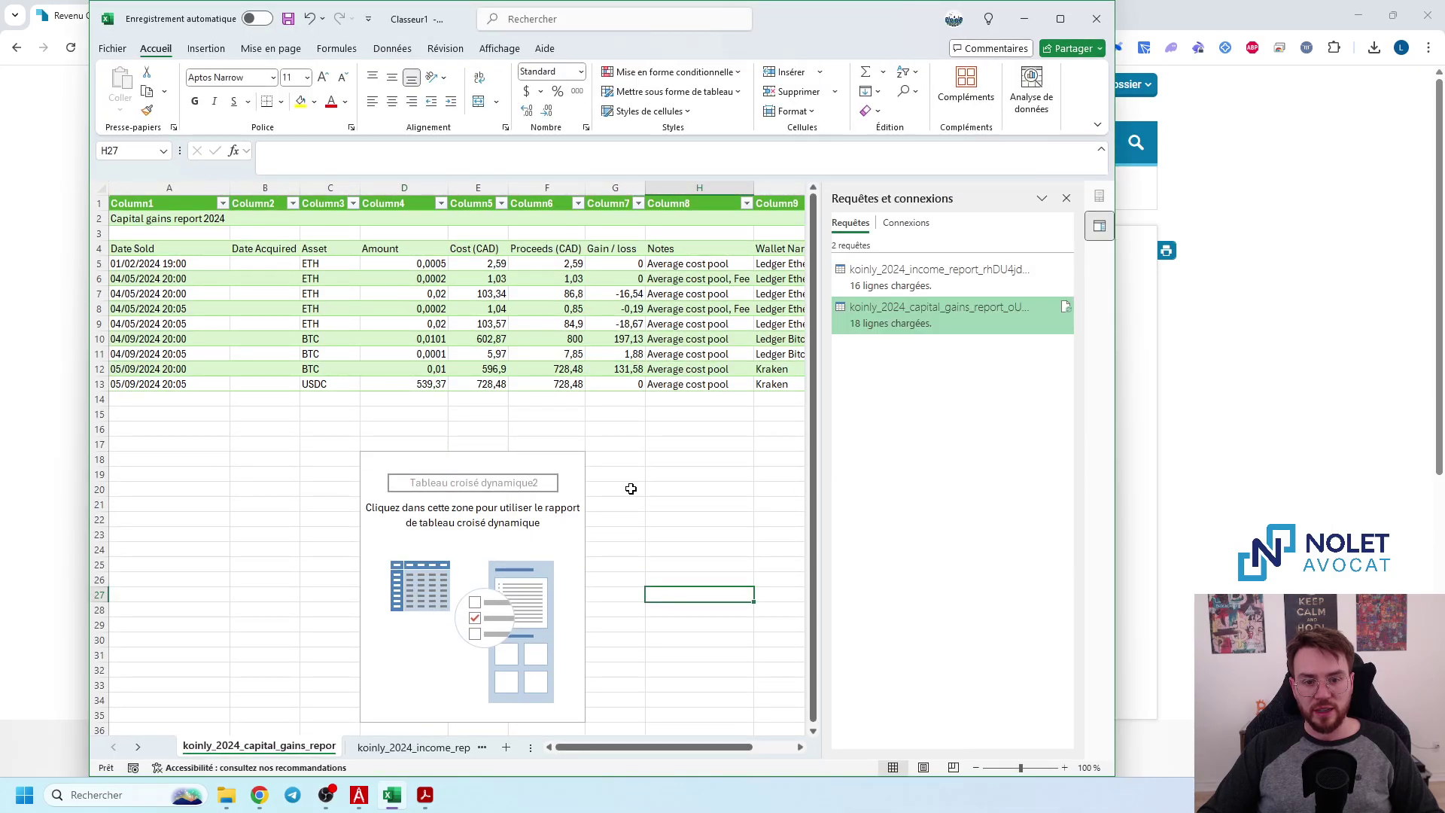
click(475, 566)
click(392, 457)
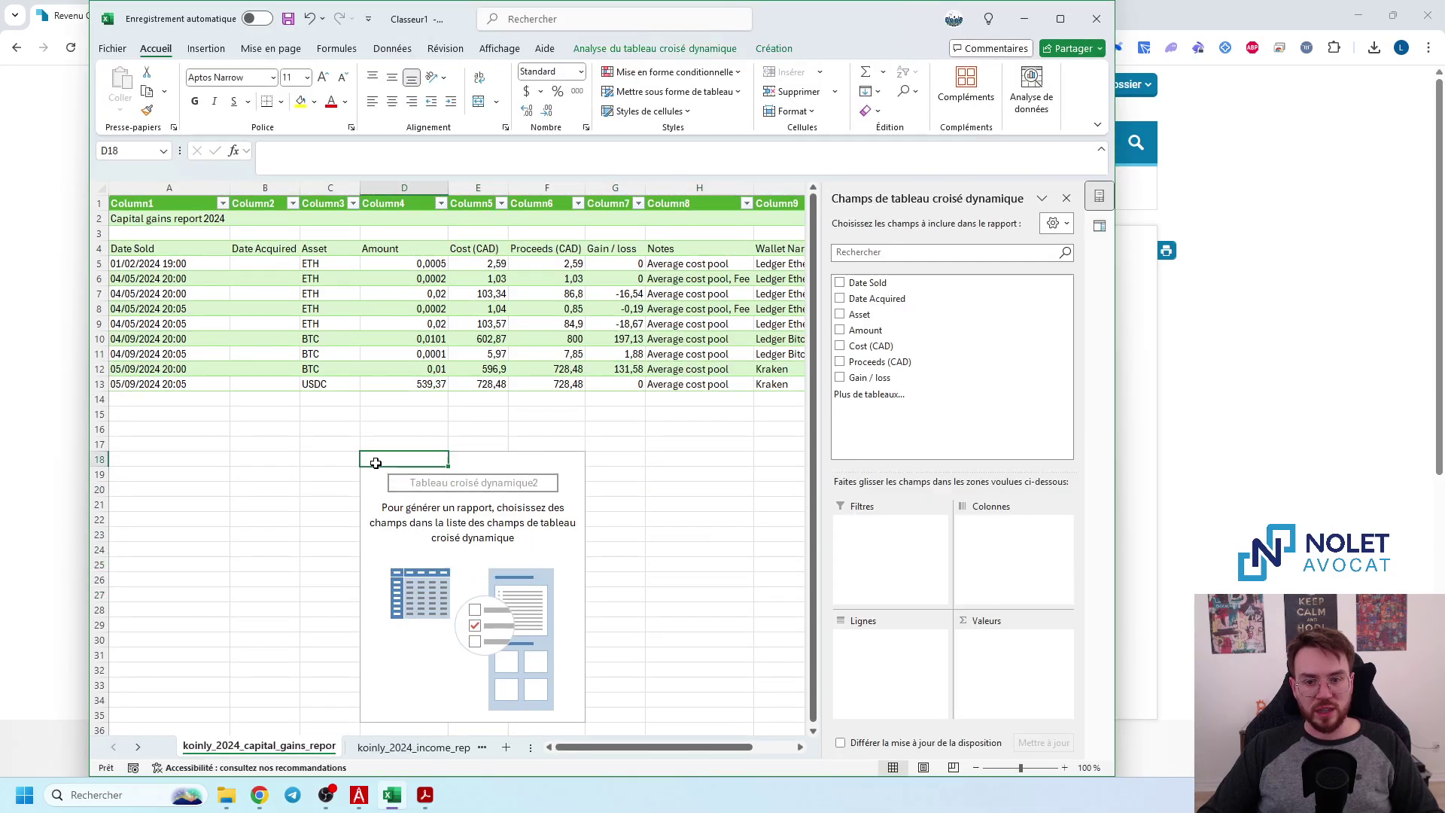
click(840, 315)
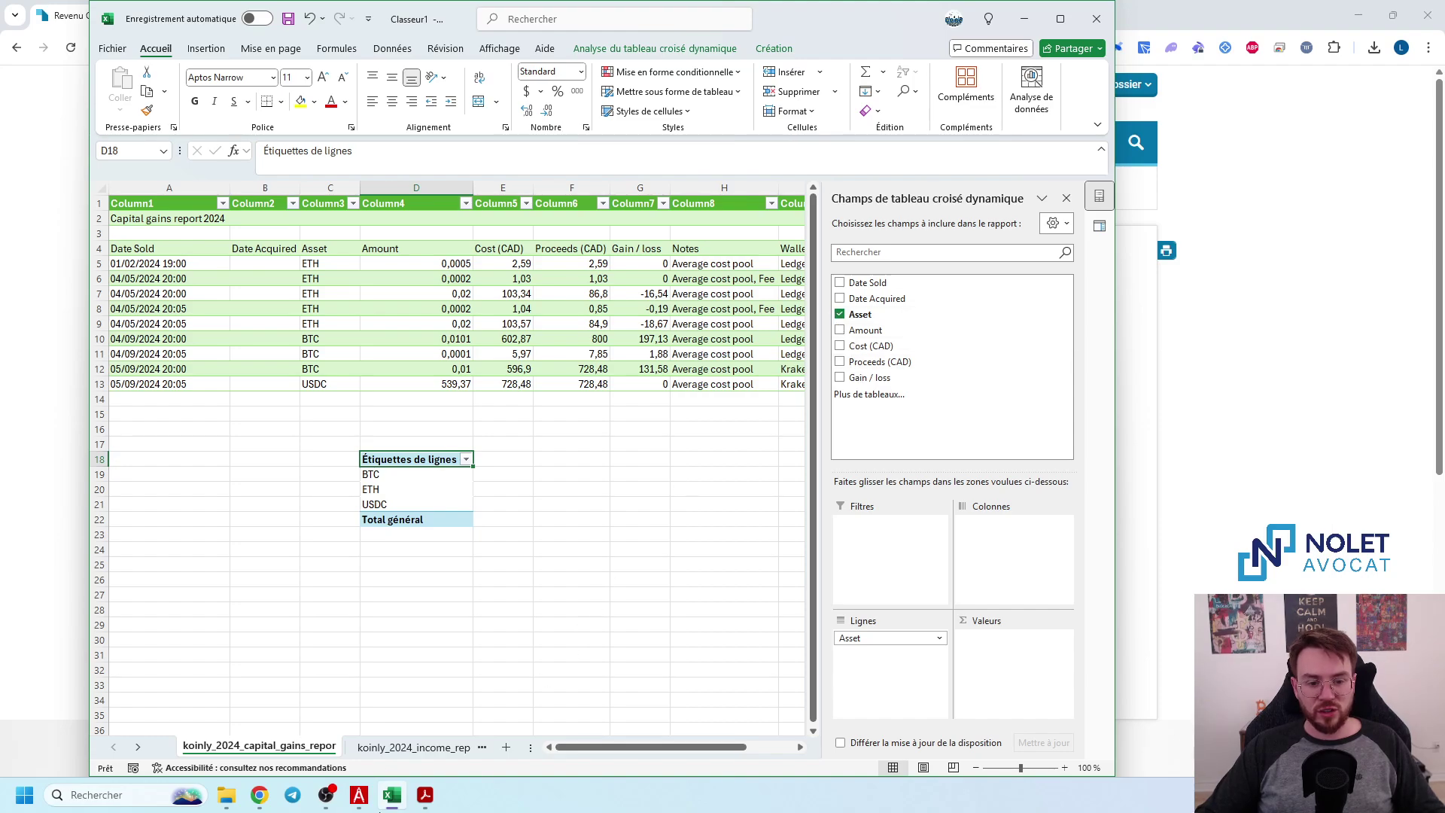
- Add Amount and Proceeds (CAD) to the pivot table as summed values per asset
click(426, 795)
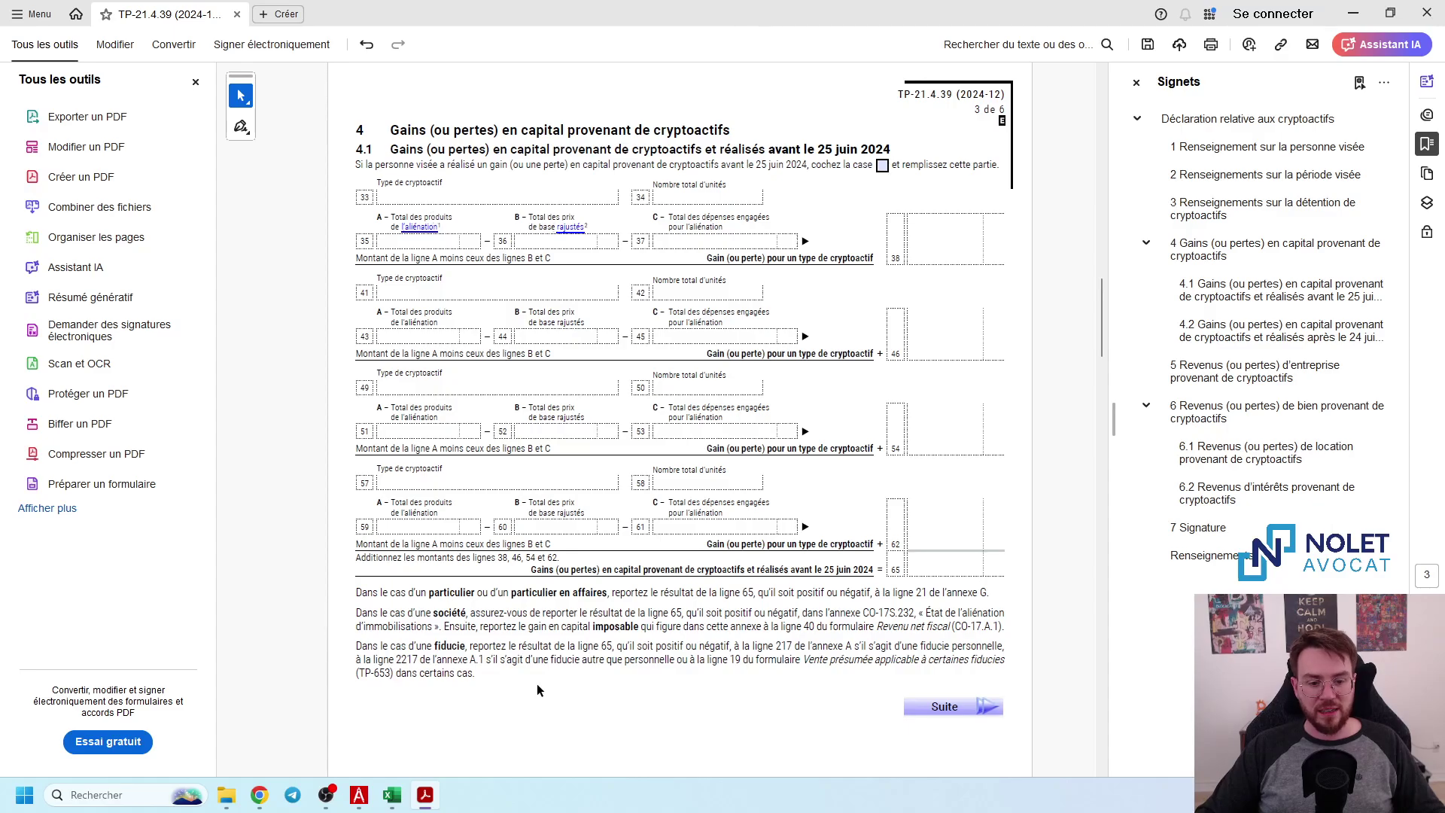
click(430, 798)
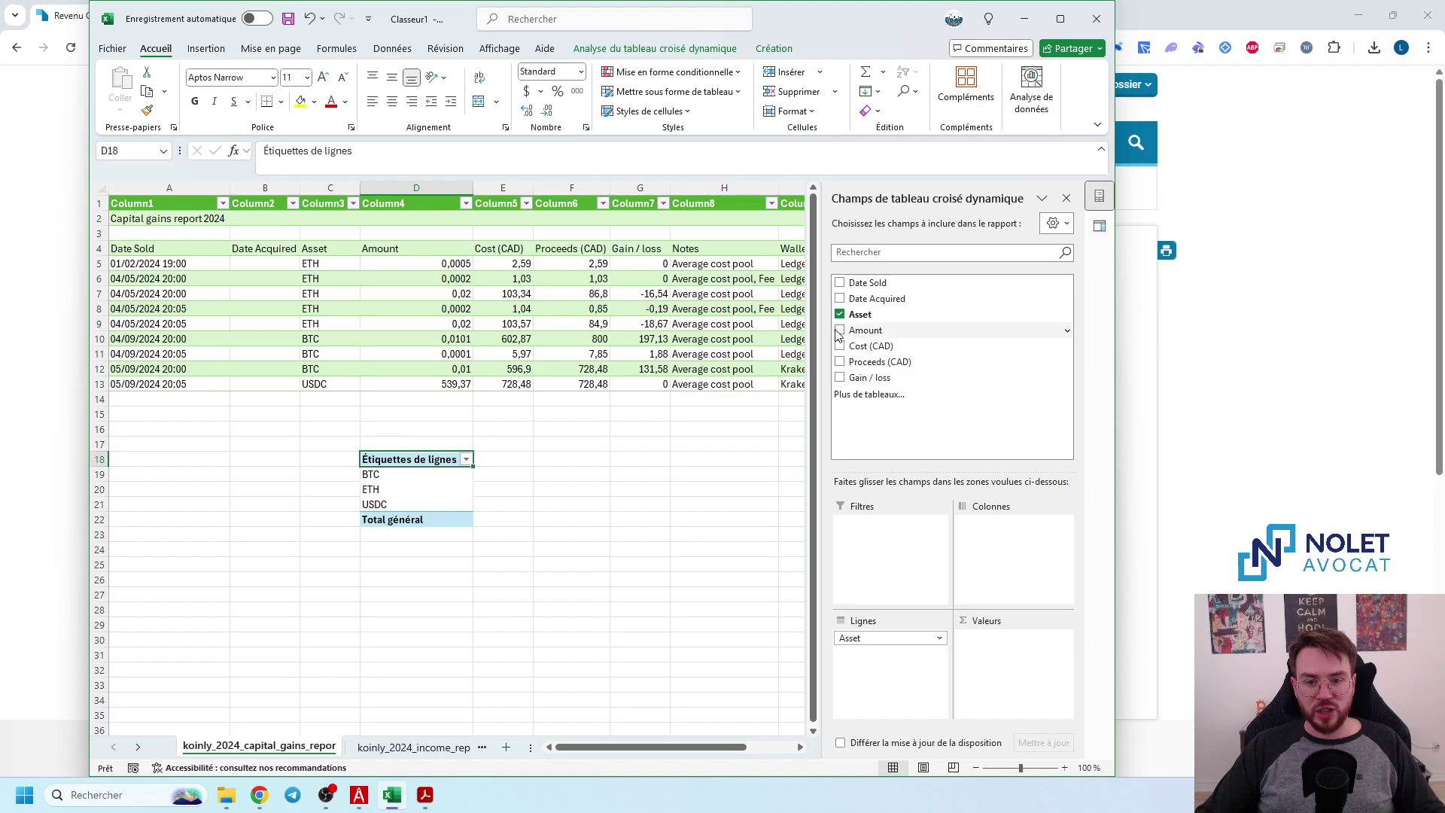
drag(864, 329, 997, 660)
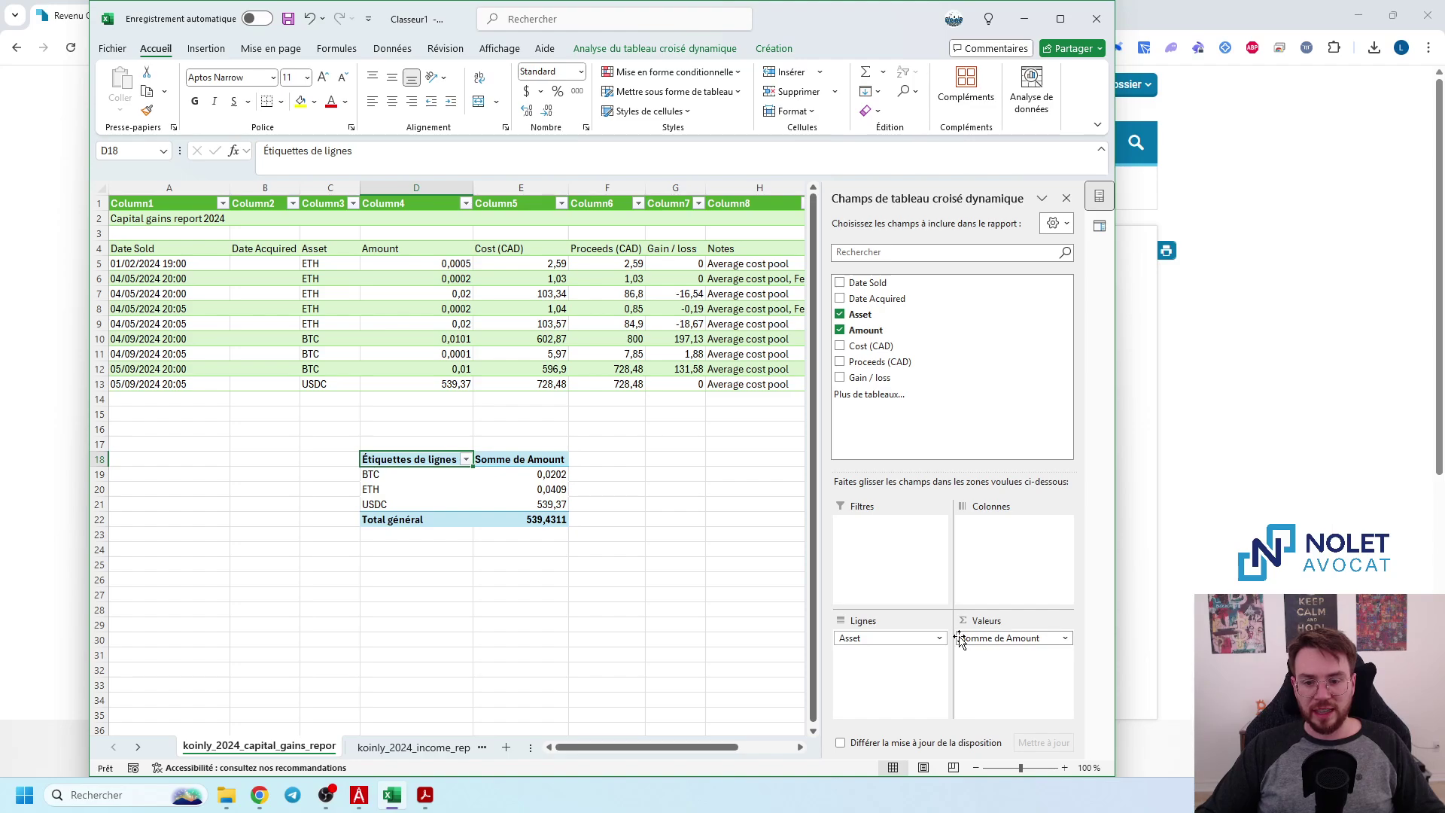
click(998, 641)
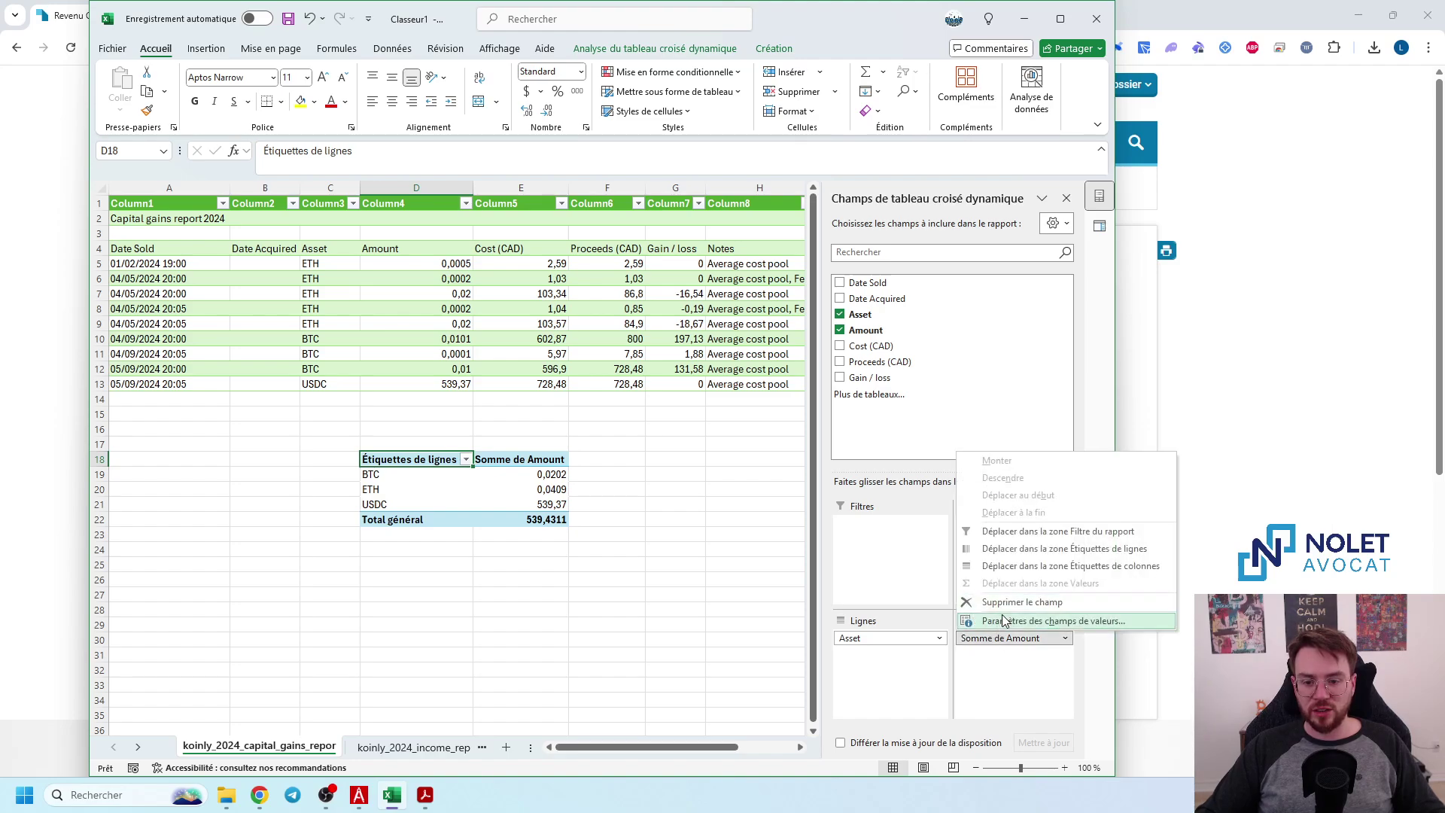
click(1008, 620)
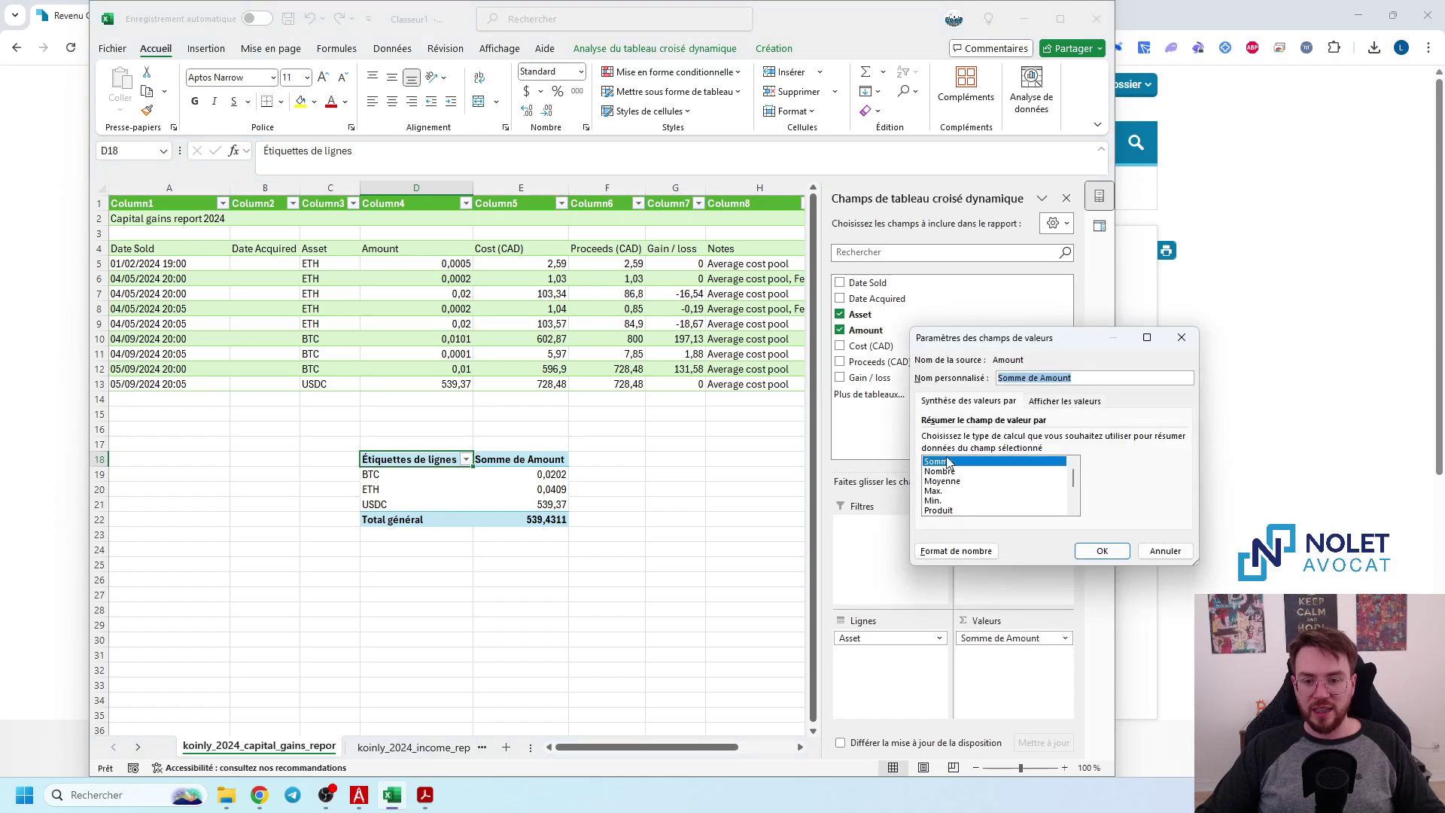
click(1149, 555)
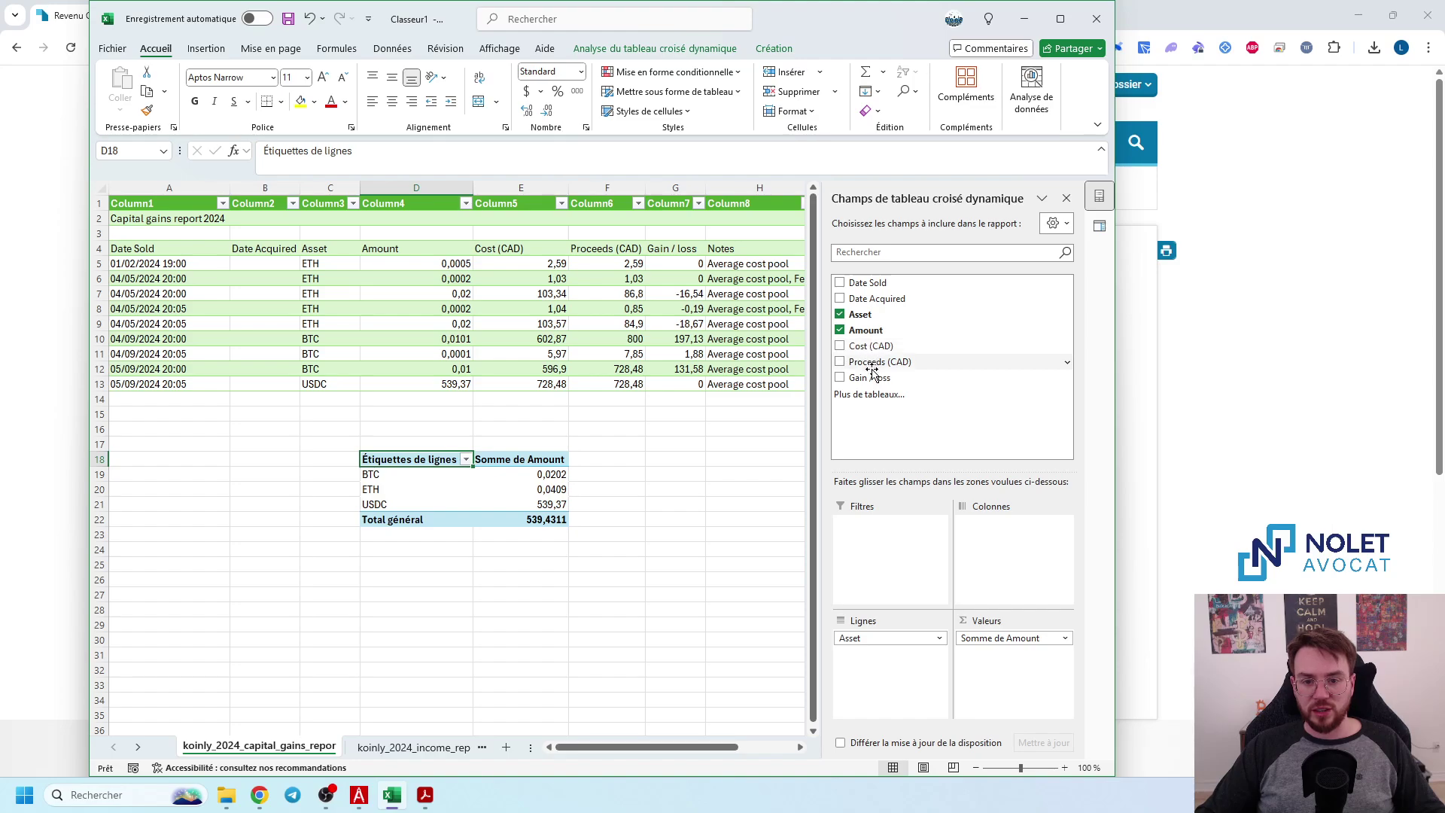
drag(878, 366, 1017, 675)
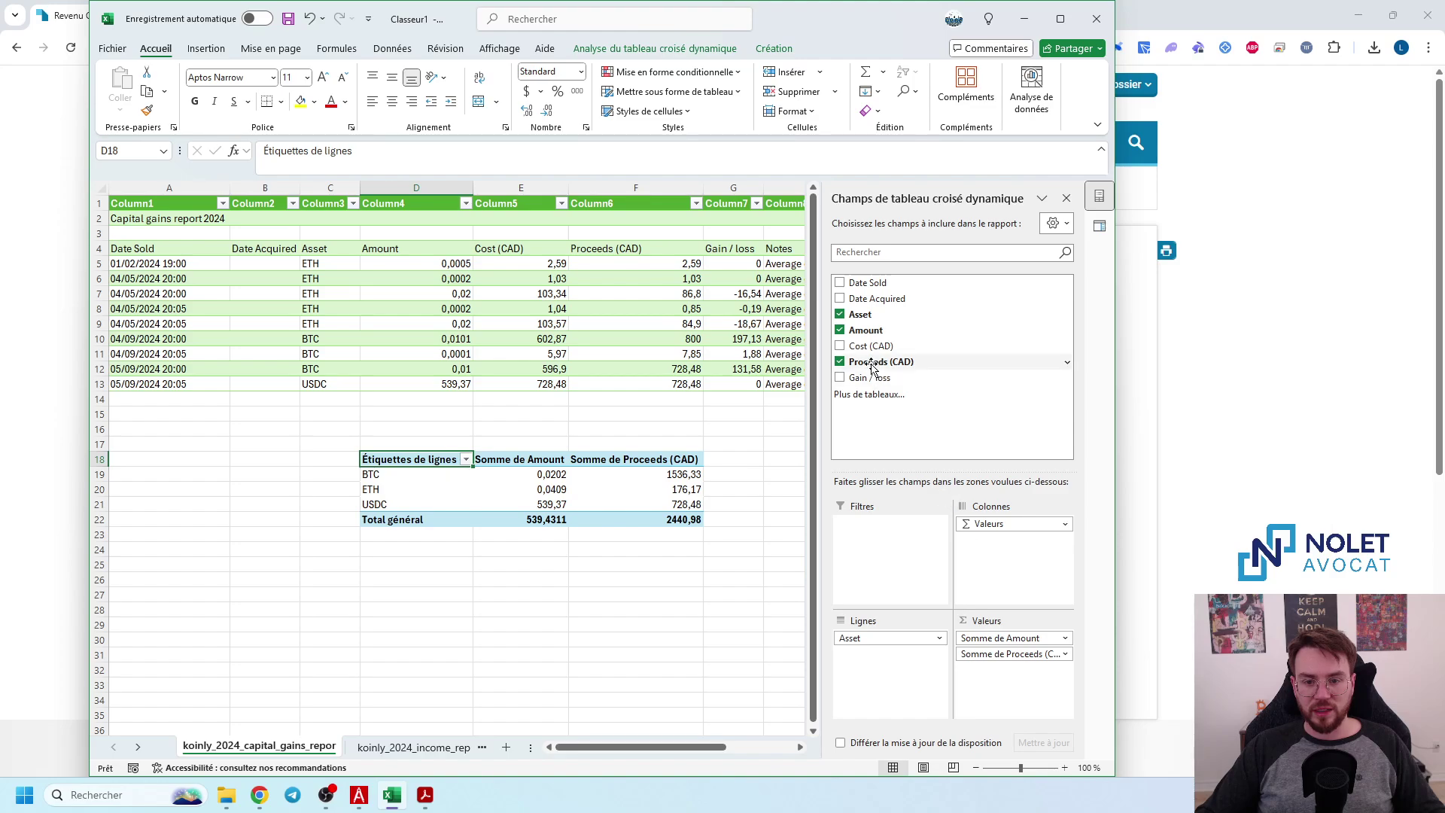
- Add Cost (CAD) and Gain / loss to the pivot table as summed values per asset
drag(877, 345, 1023, 681)
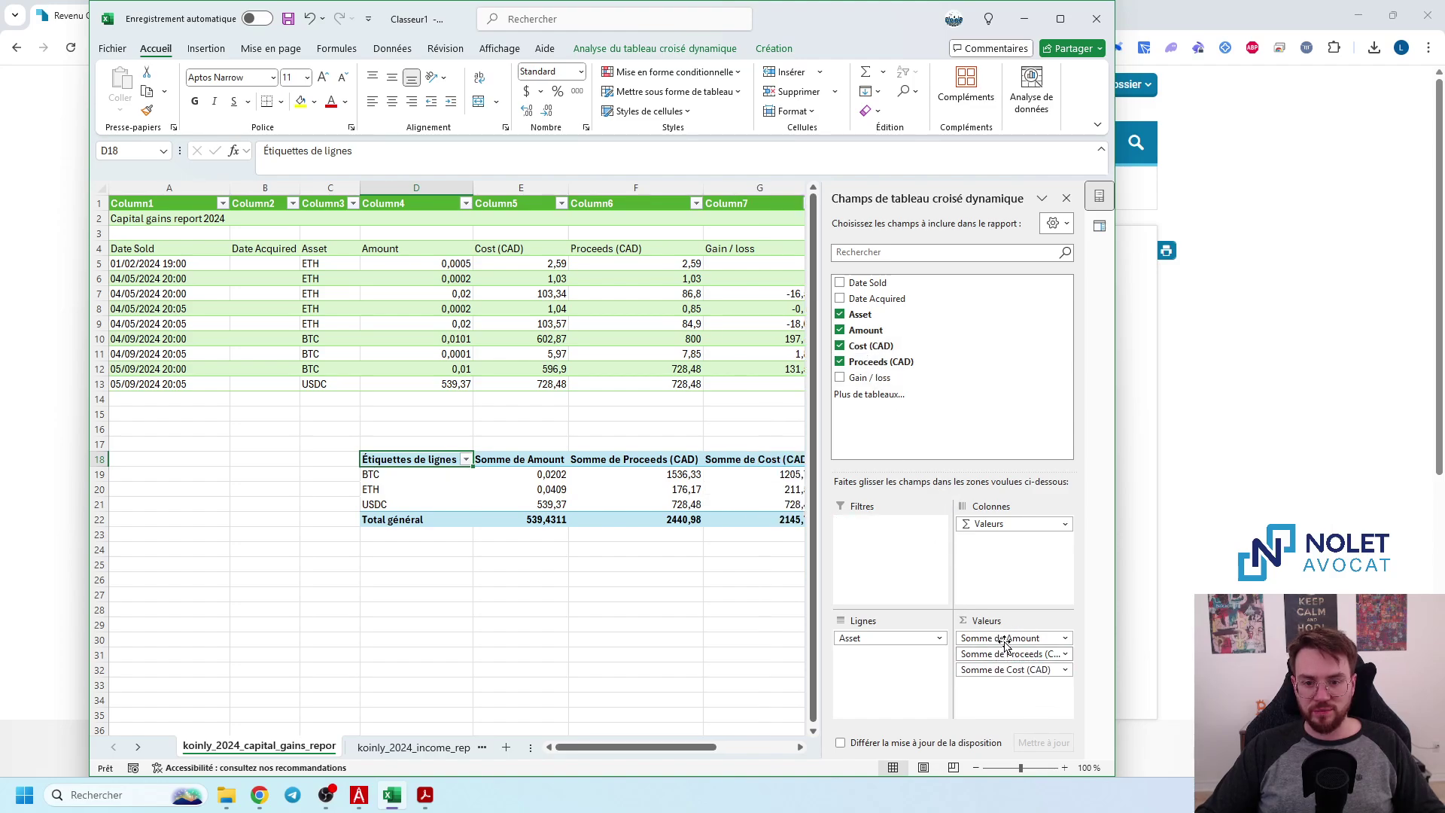
drag(875, 379, 1012, 681)
drag(686, 747, 722, 749)
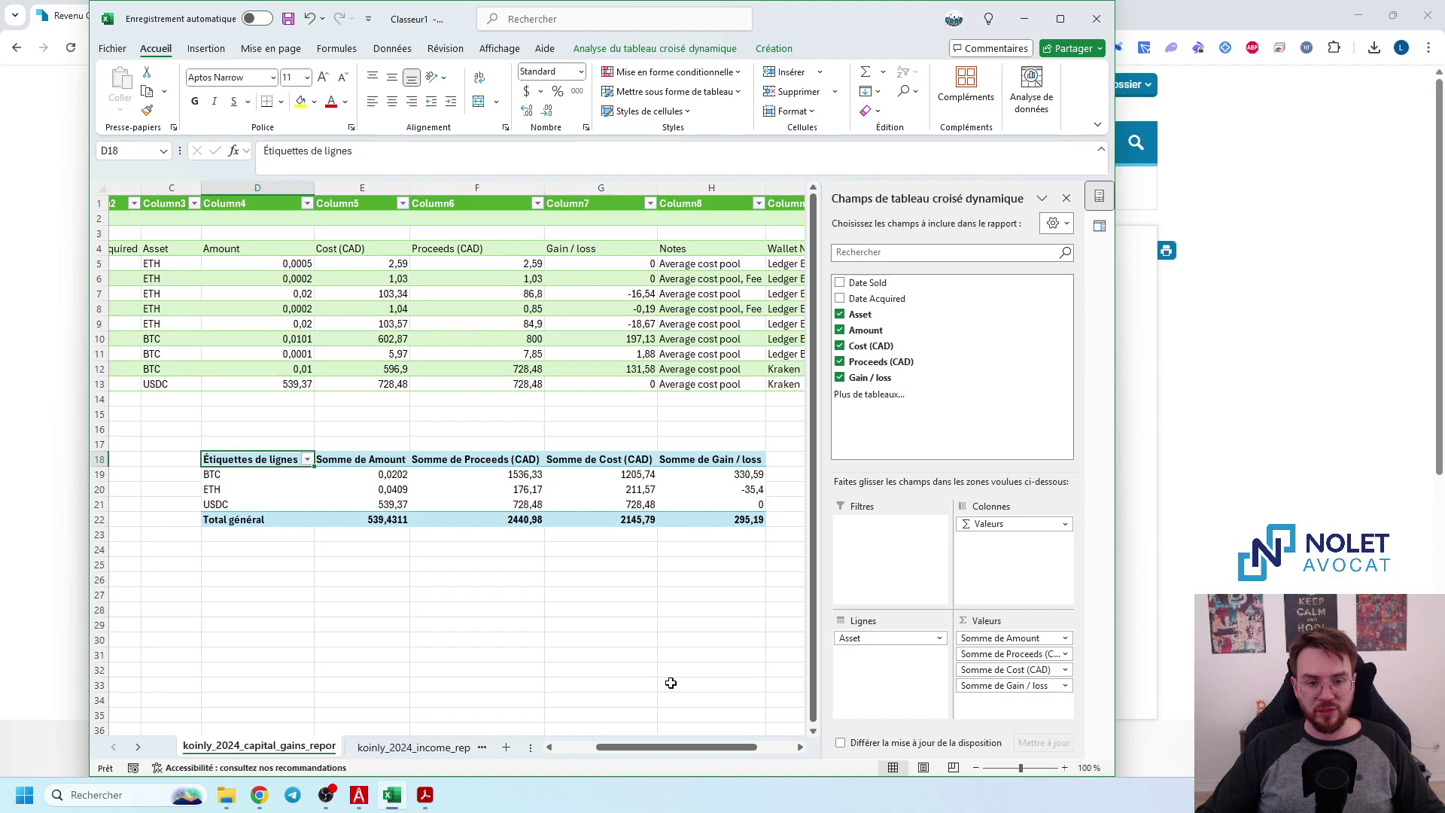
click(617, 623)
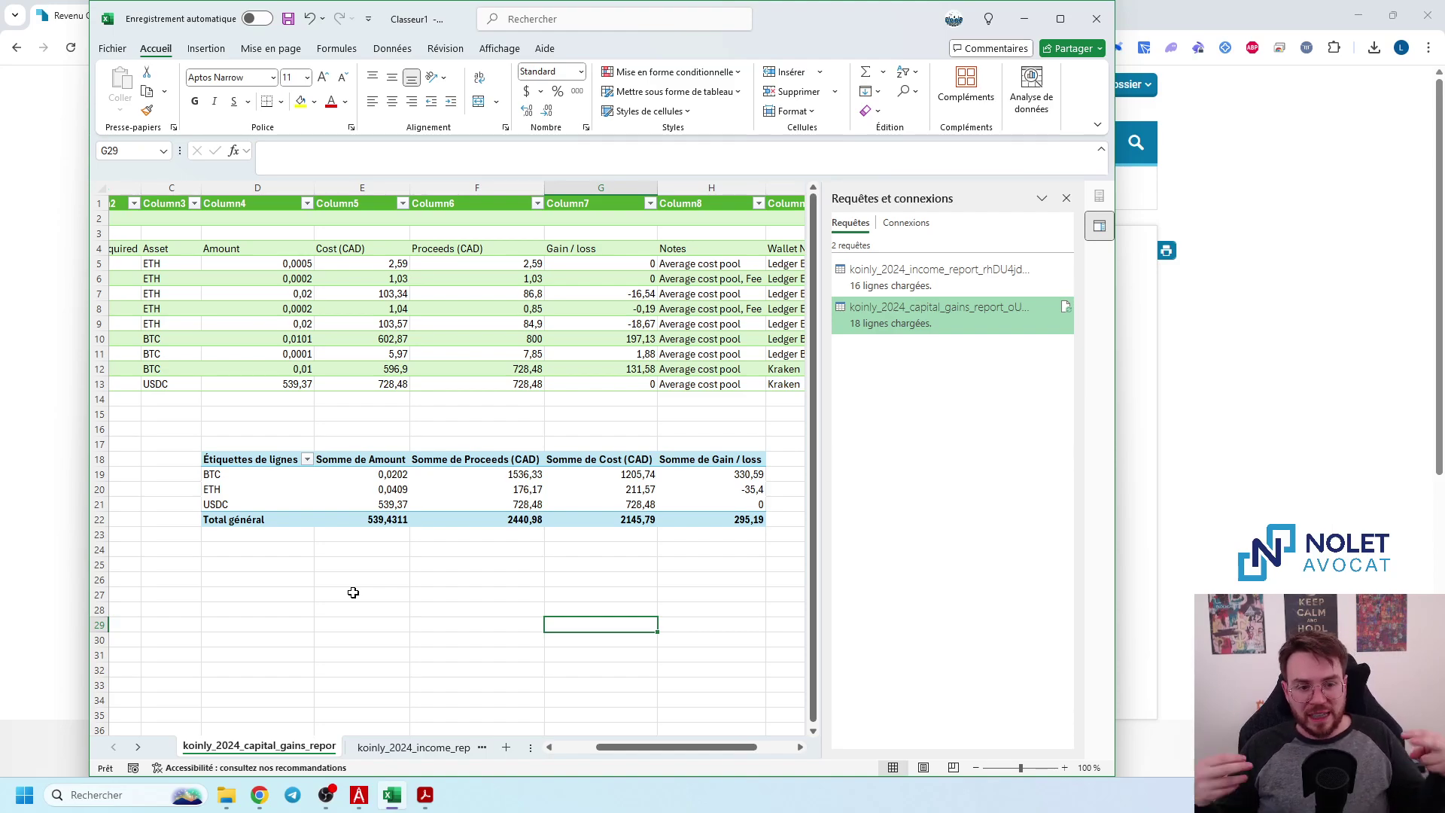
- Try to adjust the BTC, ETH and USDC amounts in E19:E21 of the pivot table by decreasing their indent
click(377, 474)
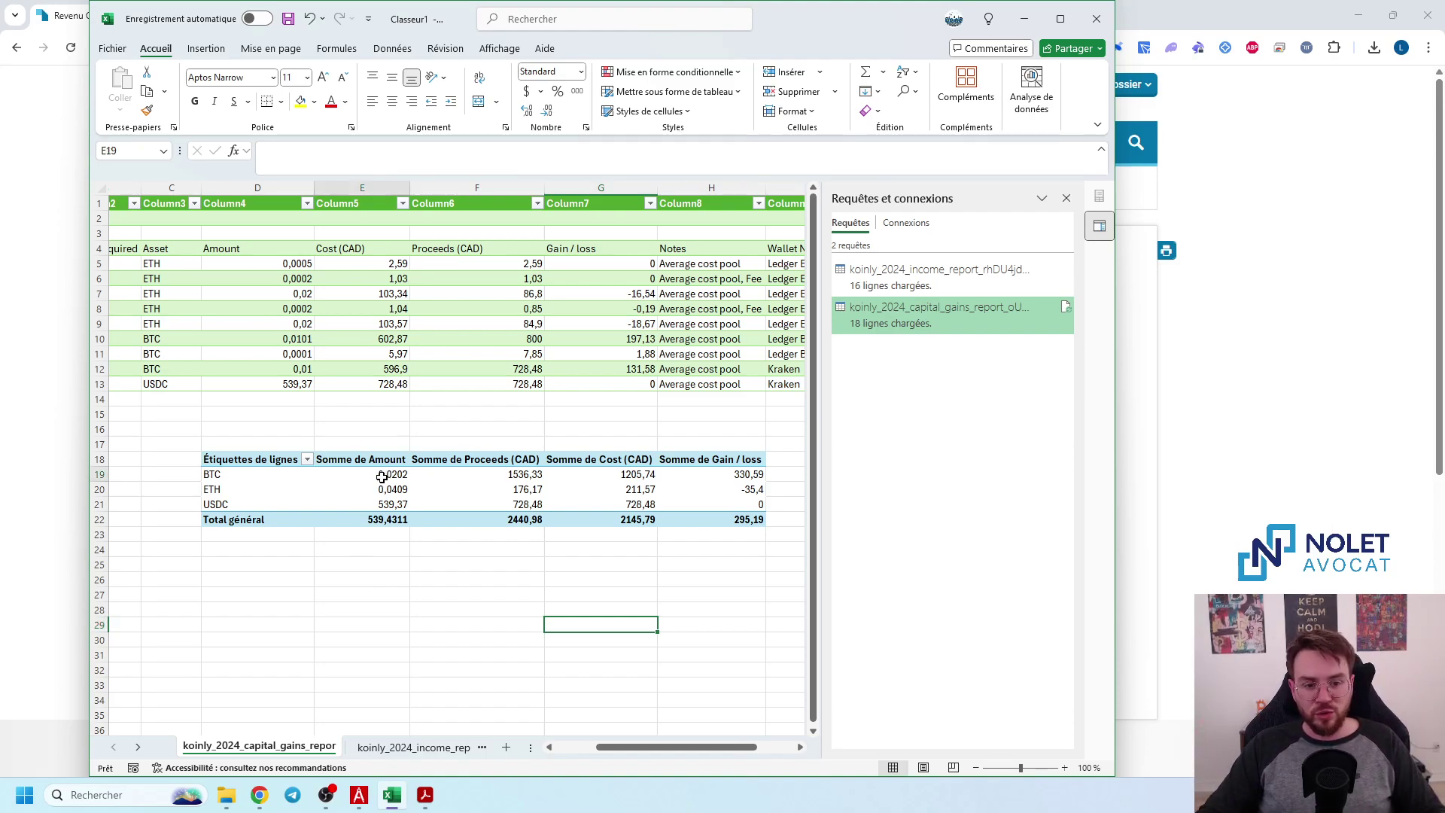
click(529, 596)
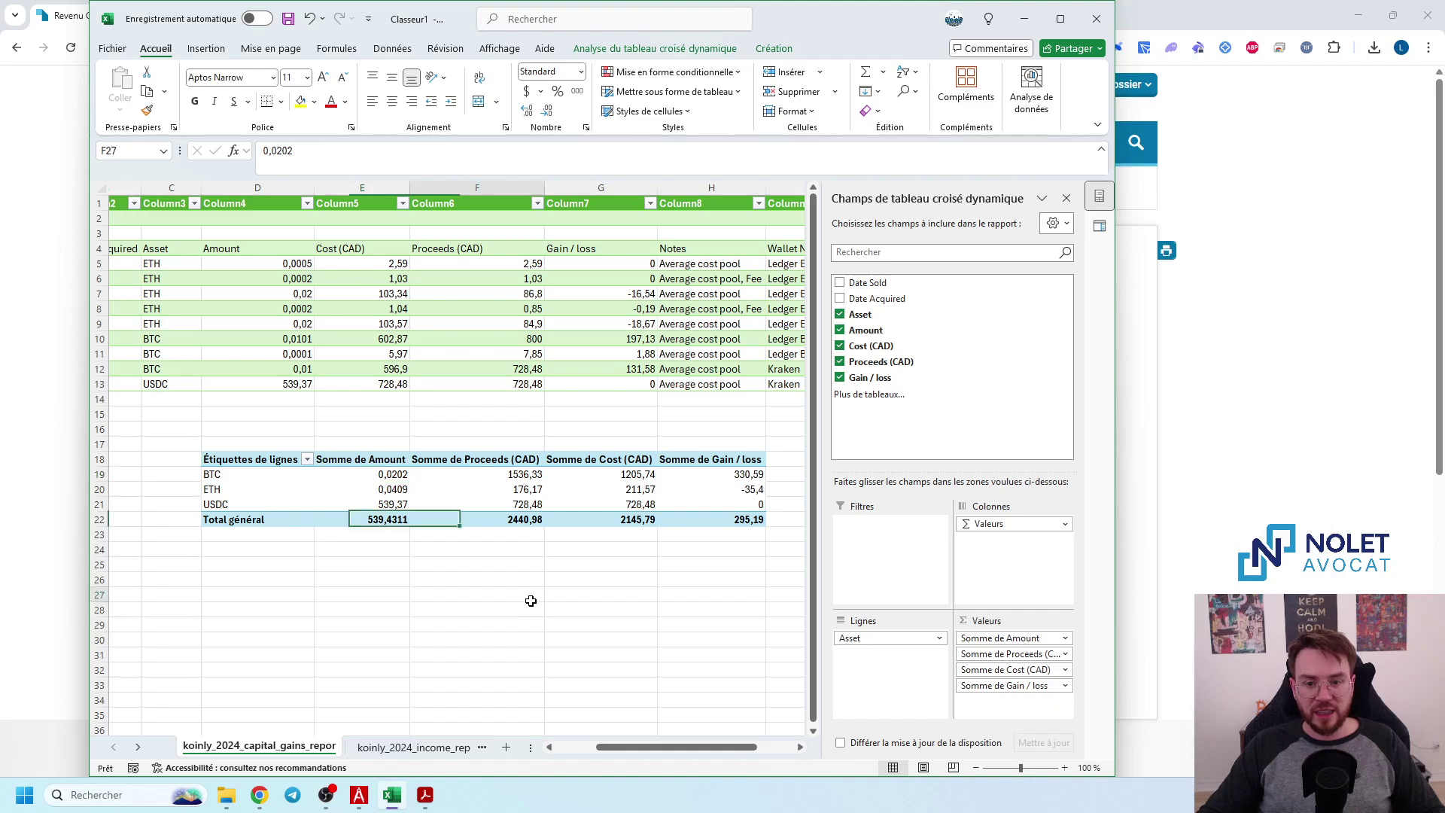
click(346, 473)
drag(346, 473, 346, 503)
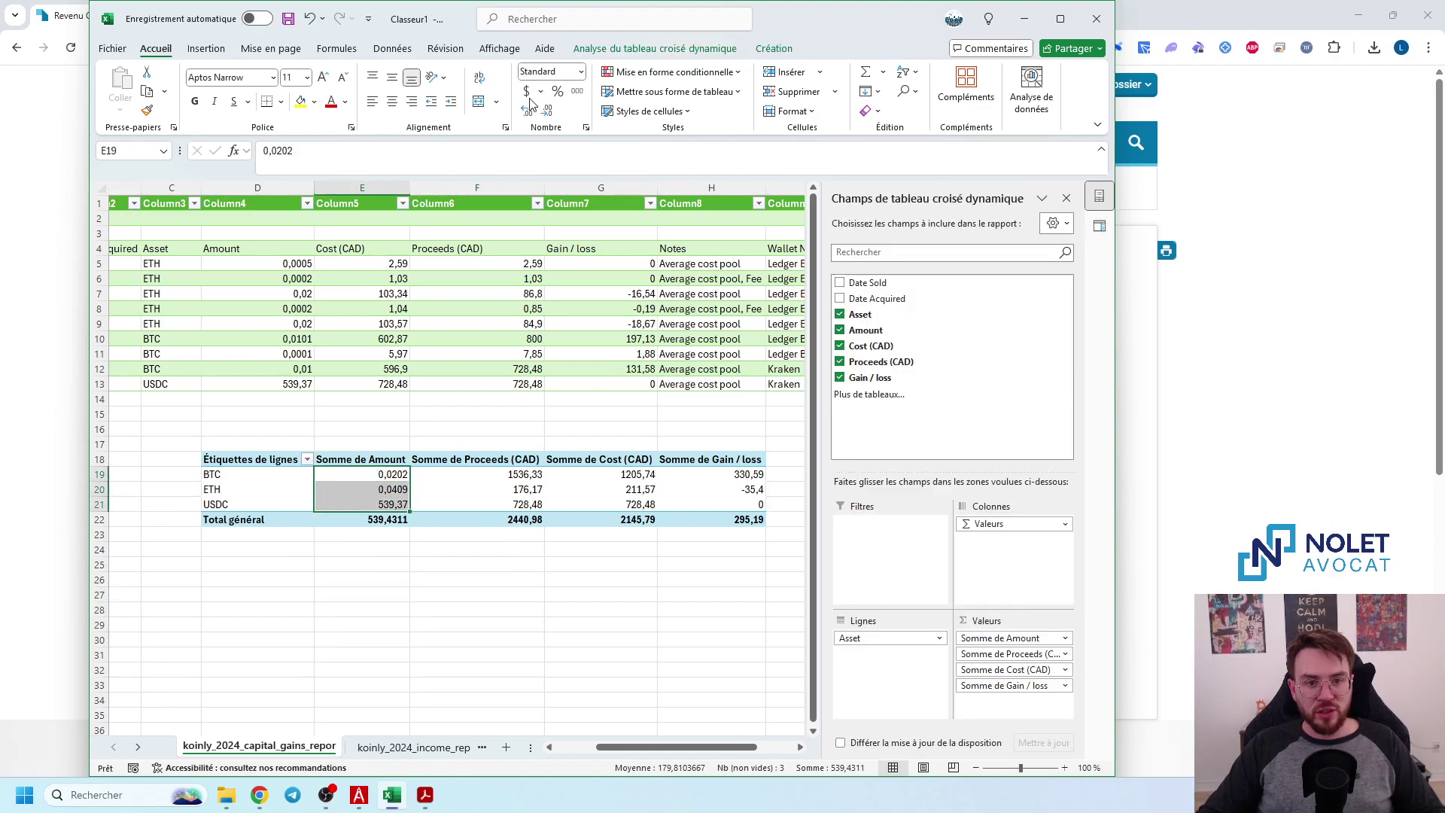
click(612, 619)
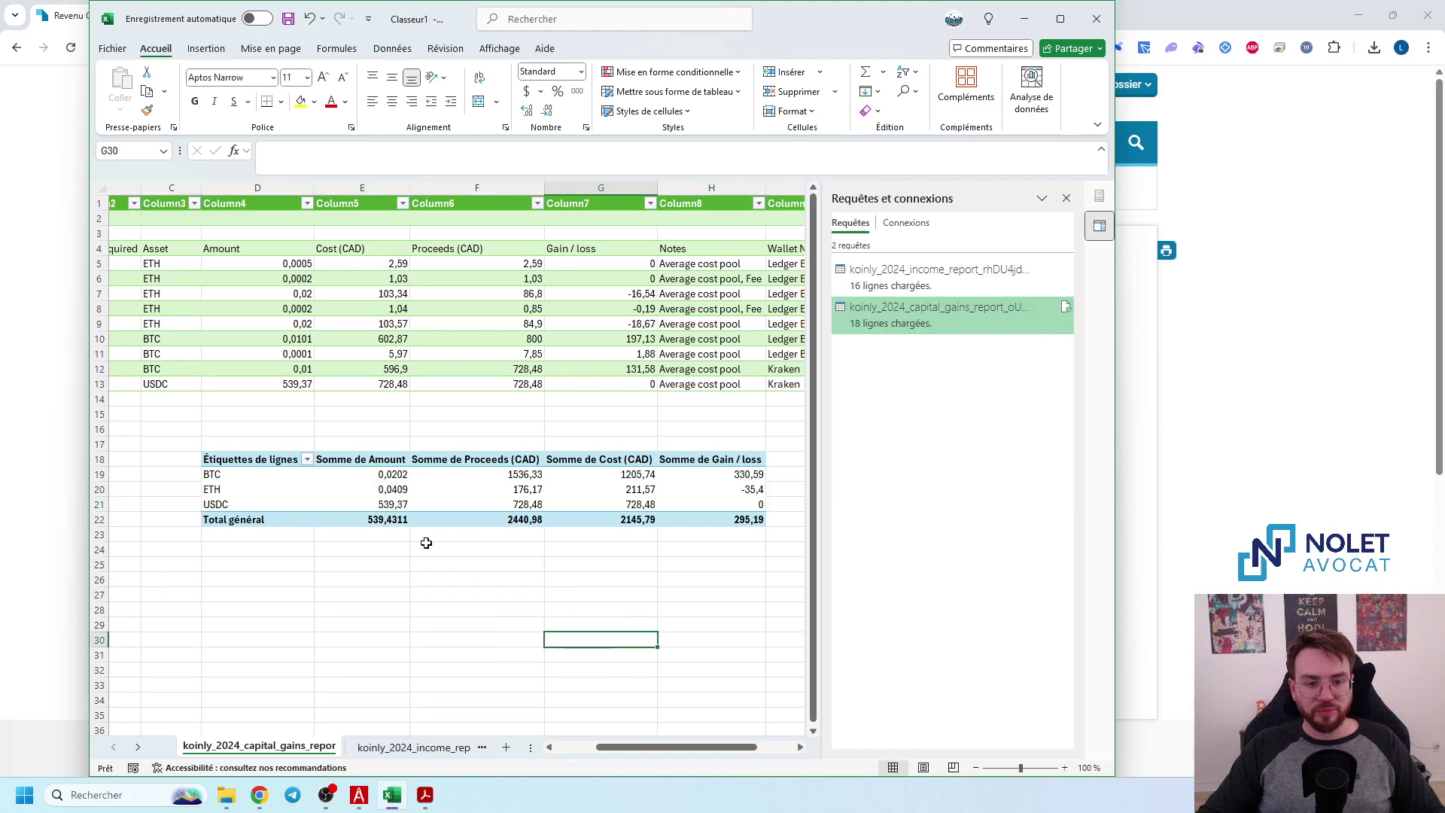
drag(380, 476, 380, 502)
click(451, 102)
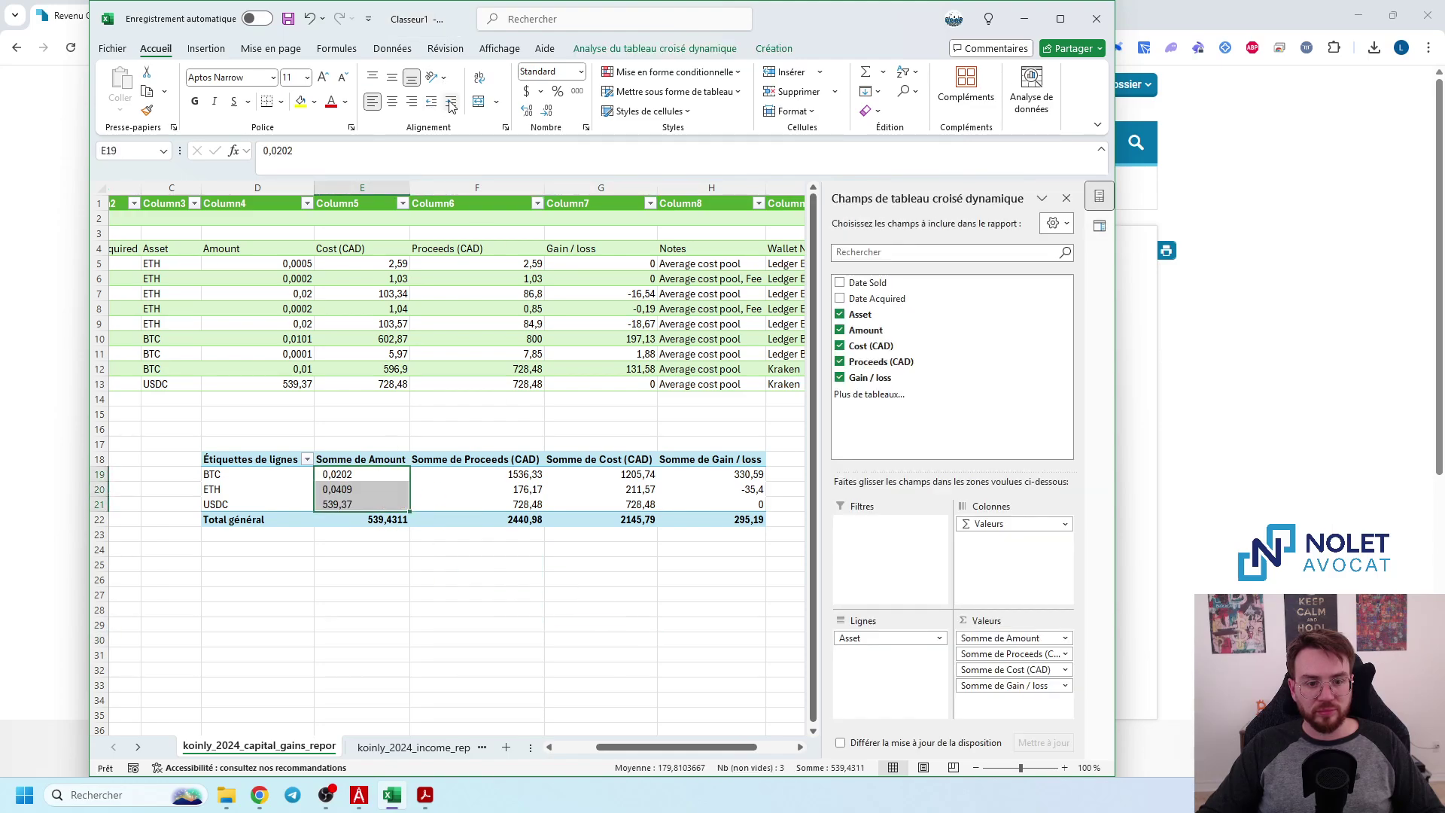
click(451, 103)
click(450, 102)
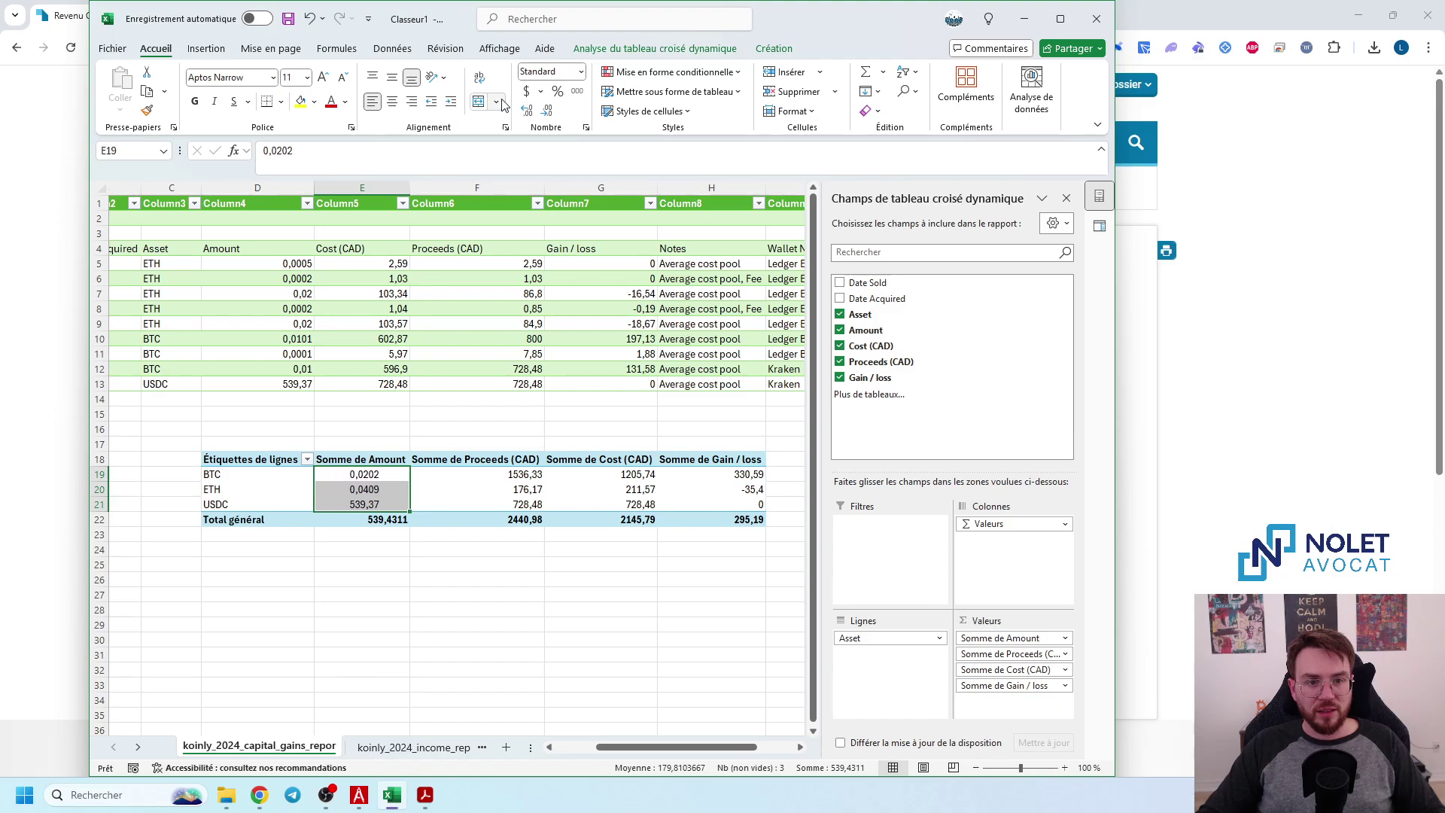
- Maximize the Excel window and undo the indent and alignment changes on the pivot table's amounts in E19:E21
click(1061, 18)
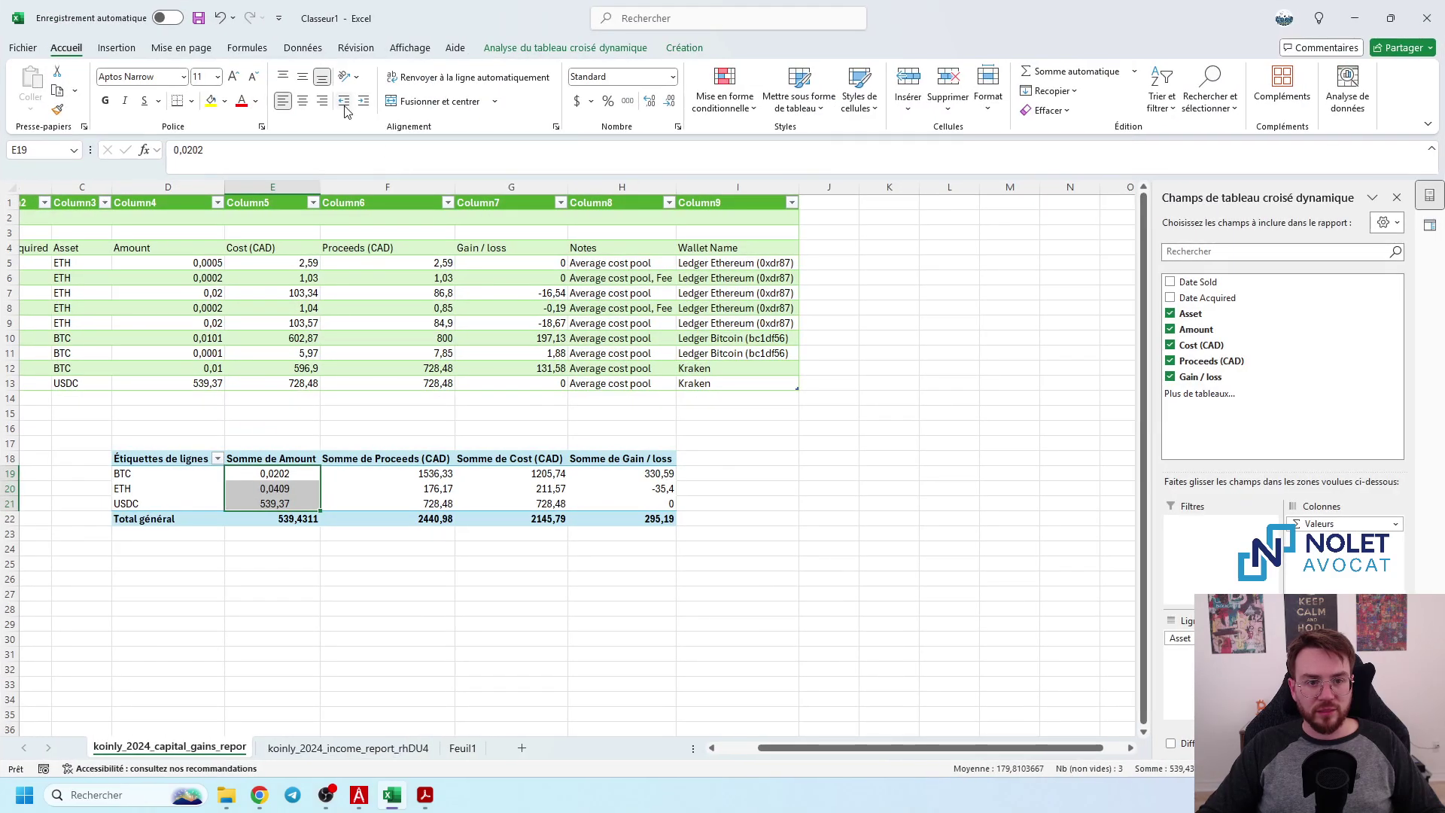
click(219, 18)
click(219, 18)
click(219, 18)
click(219, 18)
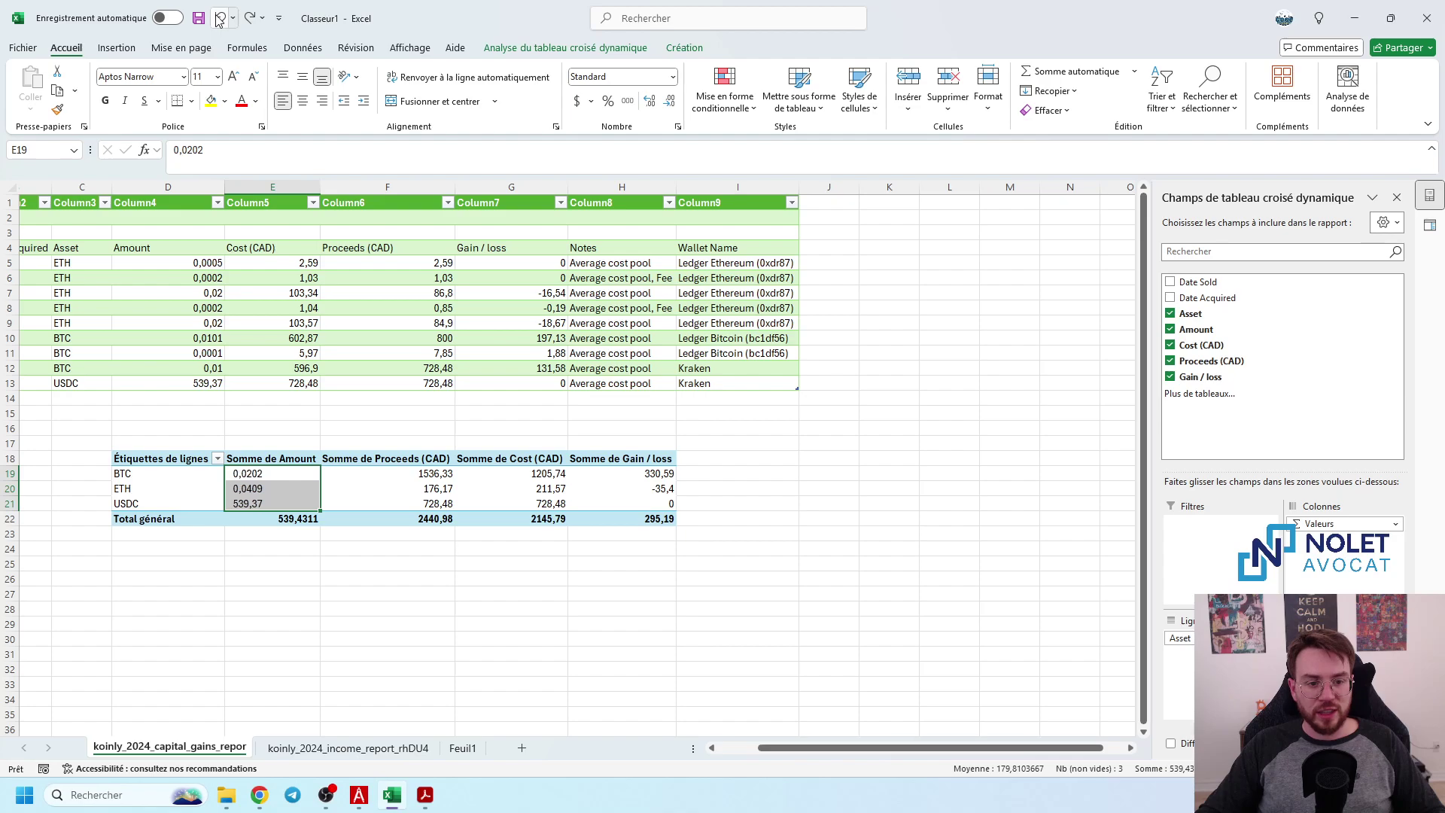
click(219, 18)
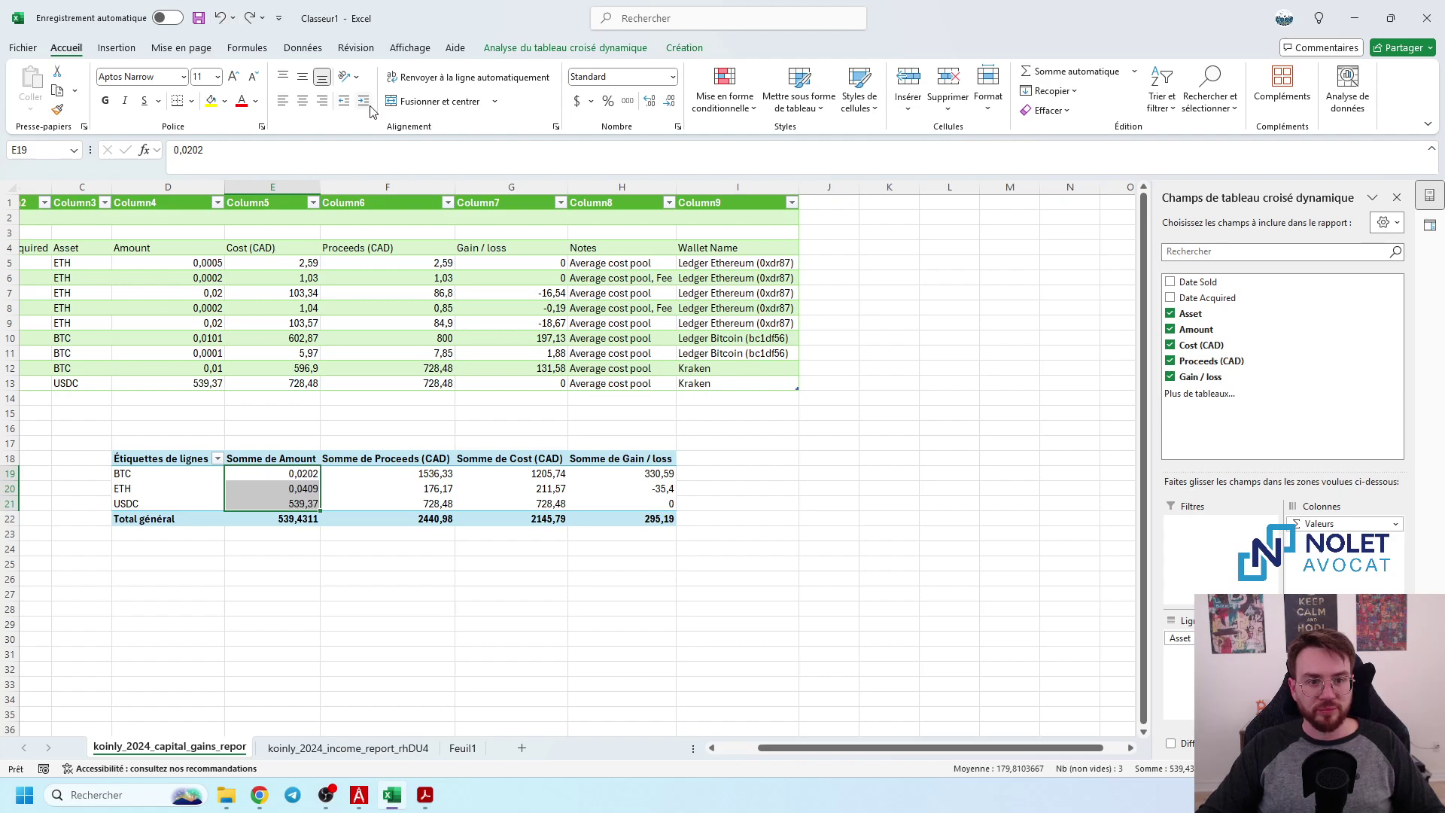
click(282, 100)
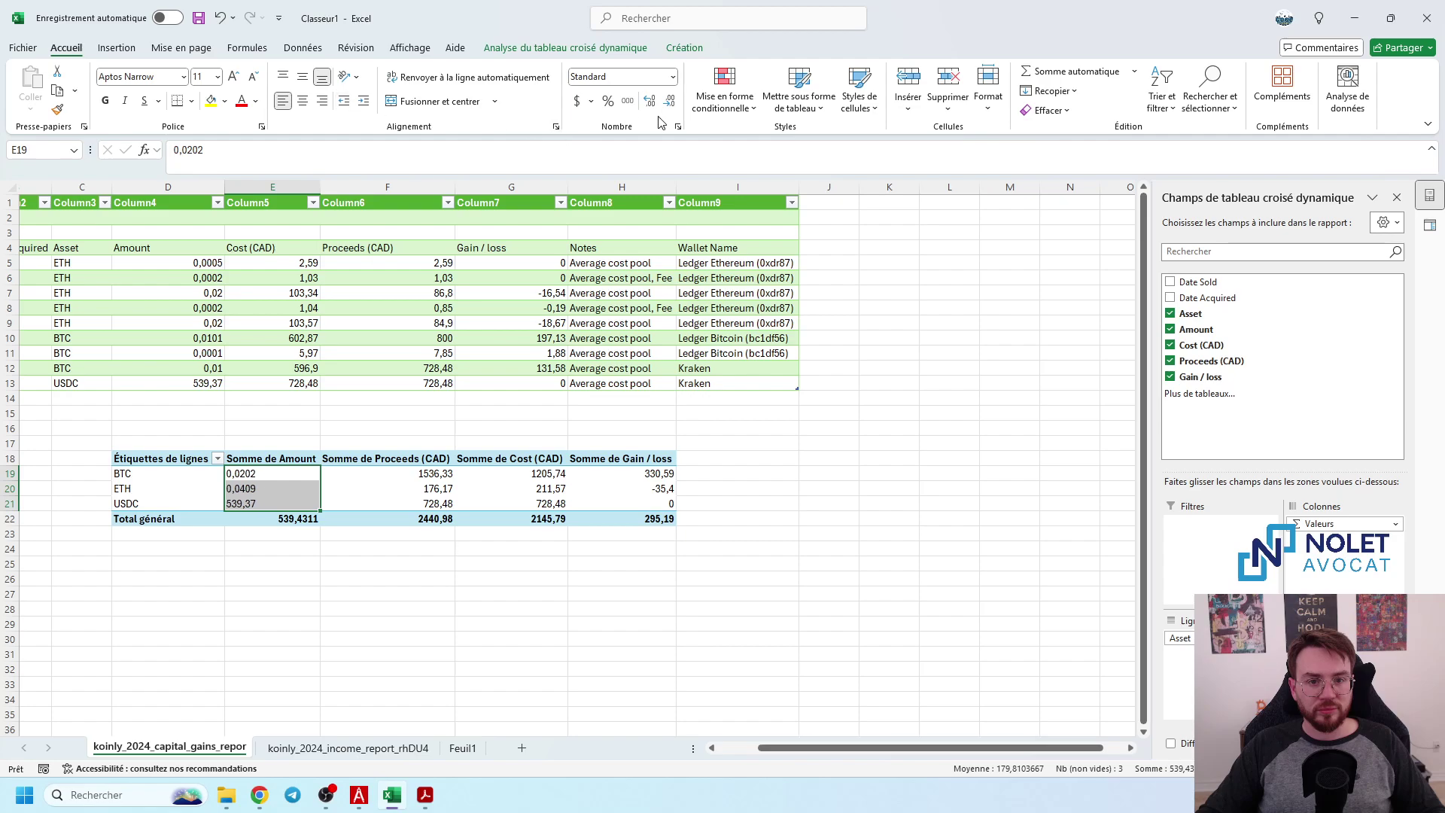
click(219, 18)
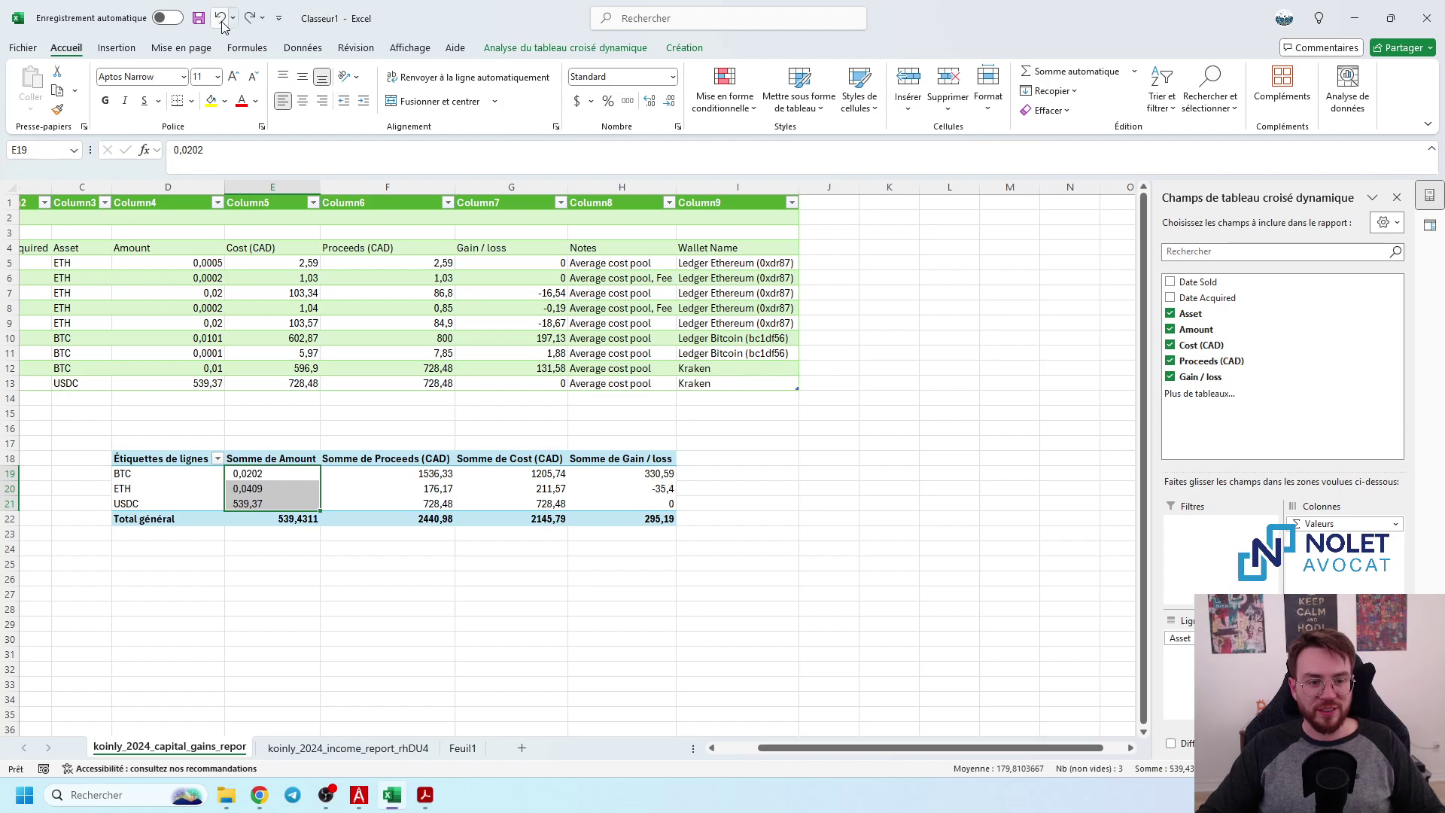
- Show the BTC, ETH and USDC amounts in E19:E21 with eight decimal places
click(647, 102)
click(647, 102)
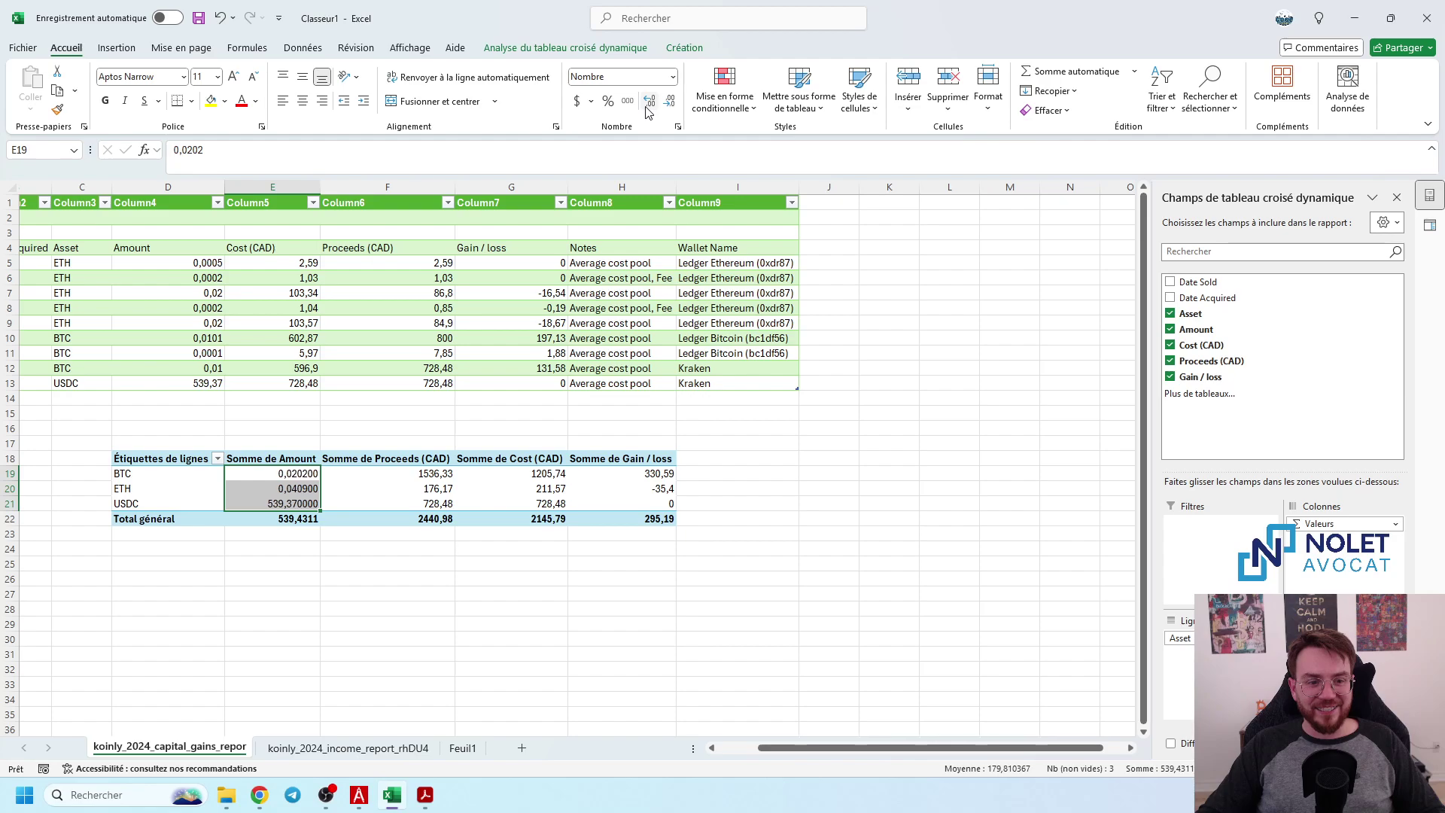
click(647, 103)
click(647, 102)
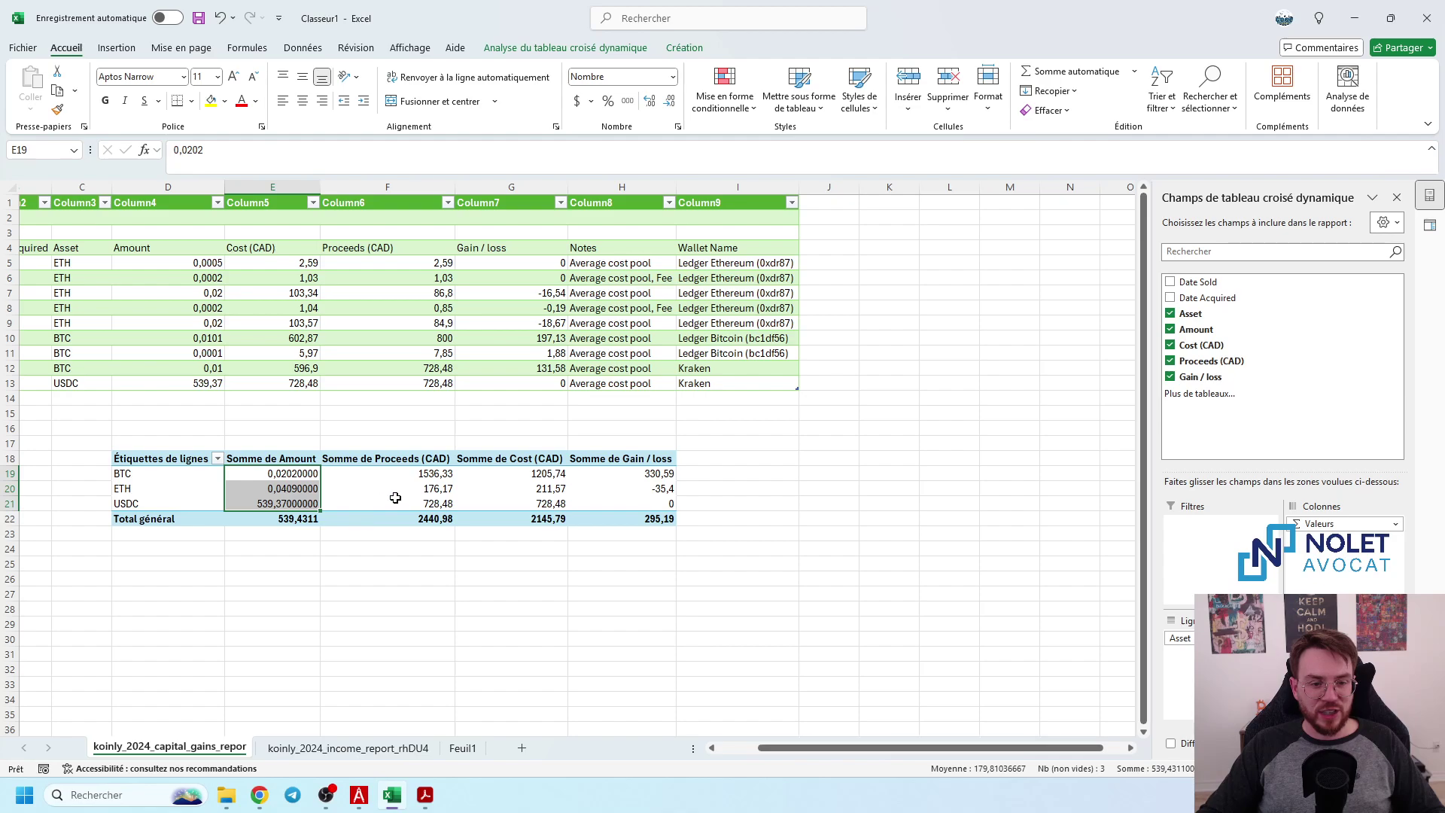
- Format the pivot table's proceeds, cost and gain / loss values, F19:H22 including totals, as dollar amounts with two decimals
drag(409, 475, 596, 516)
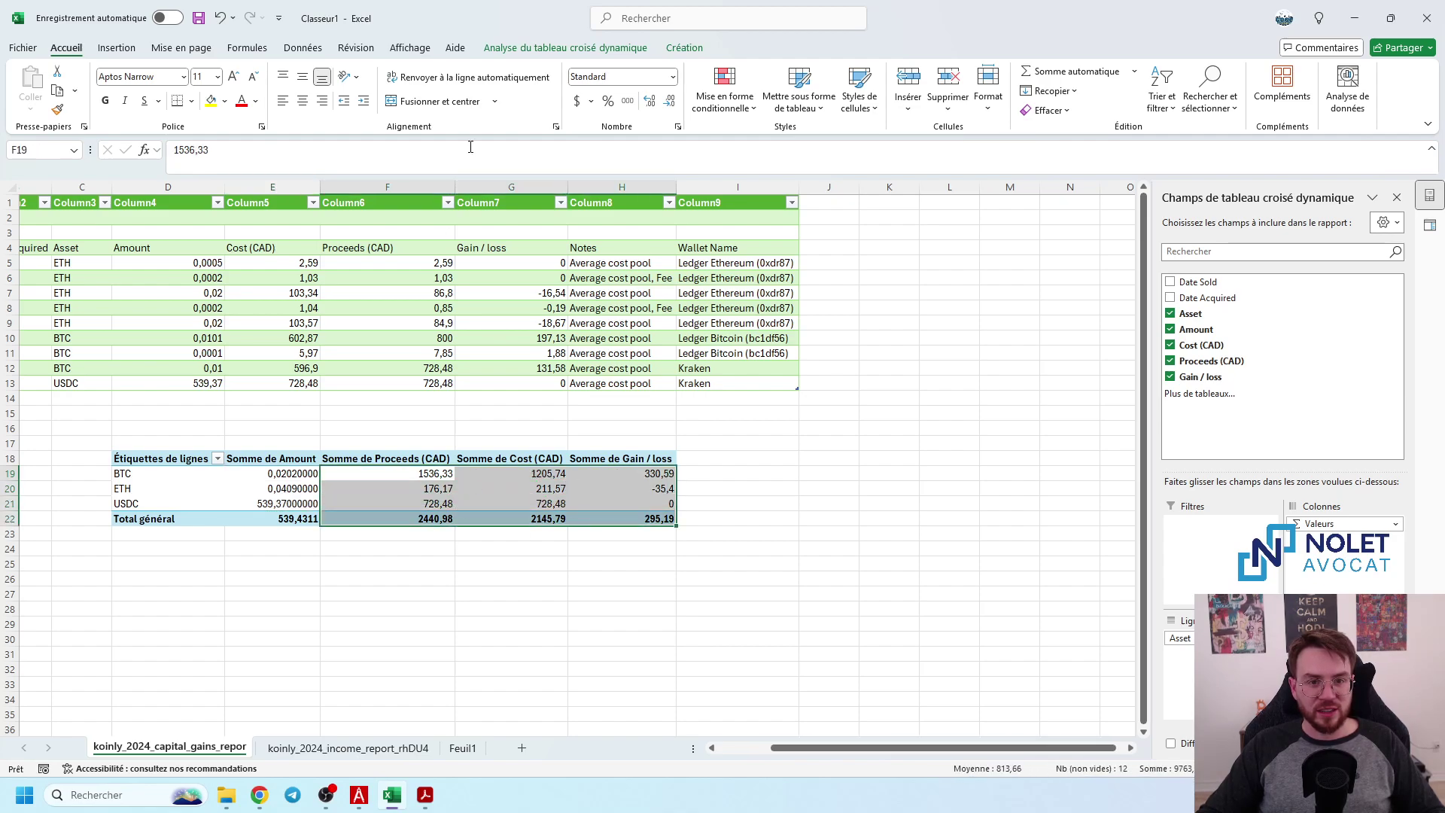
click(592, 101)
click(613, 124)
click(592, 581)
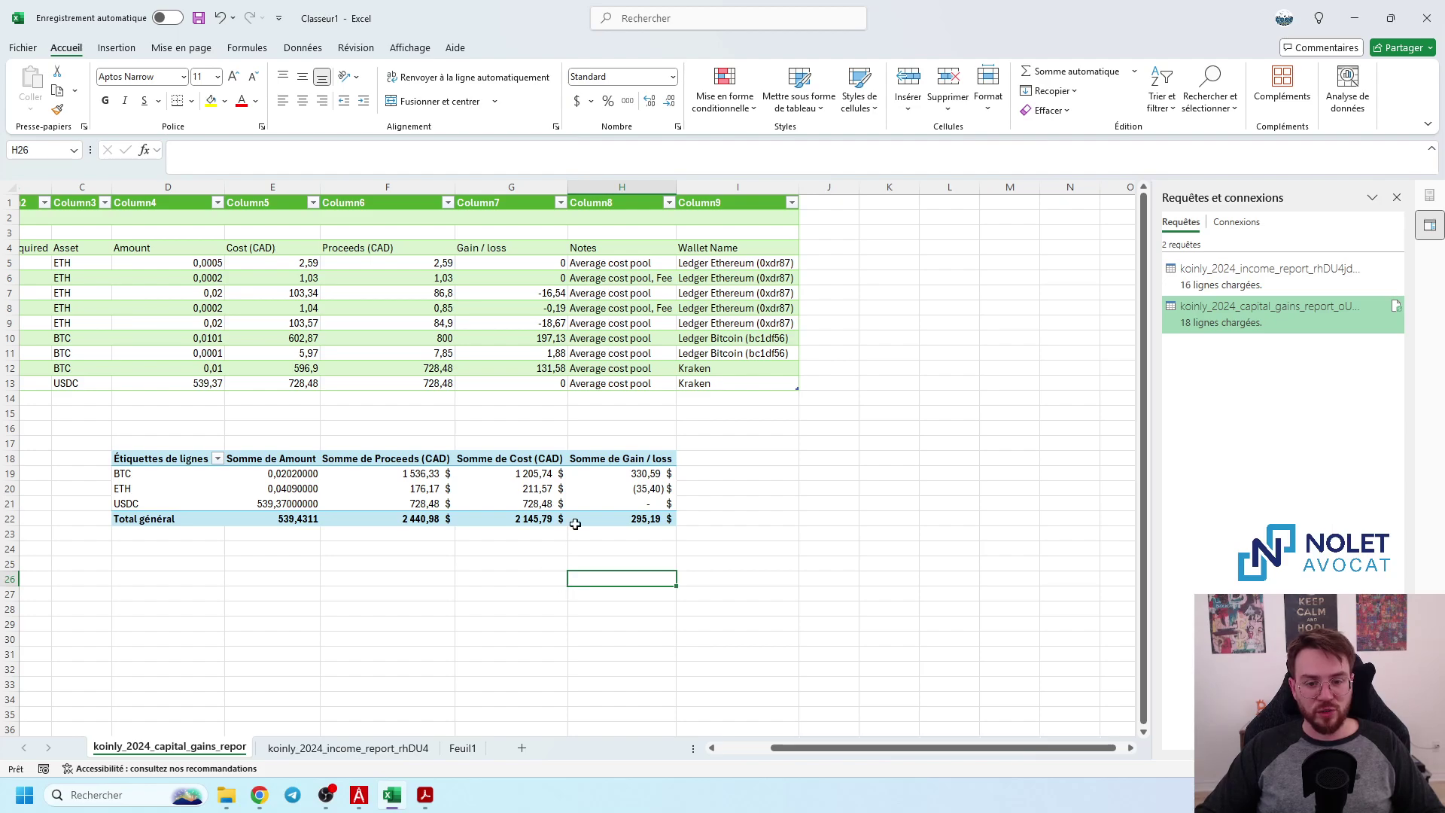
- Check the 2024 capital gains on Koinly's tax report in Chrome and section 4.1 of the PDF form, returning to the Excel pivot table
click(259, 795)
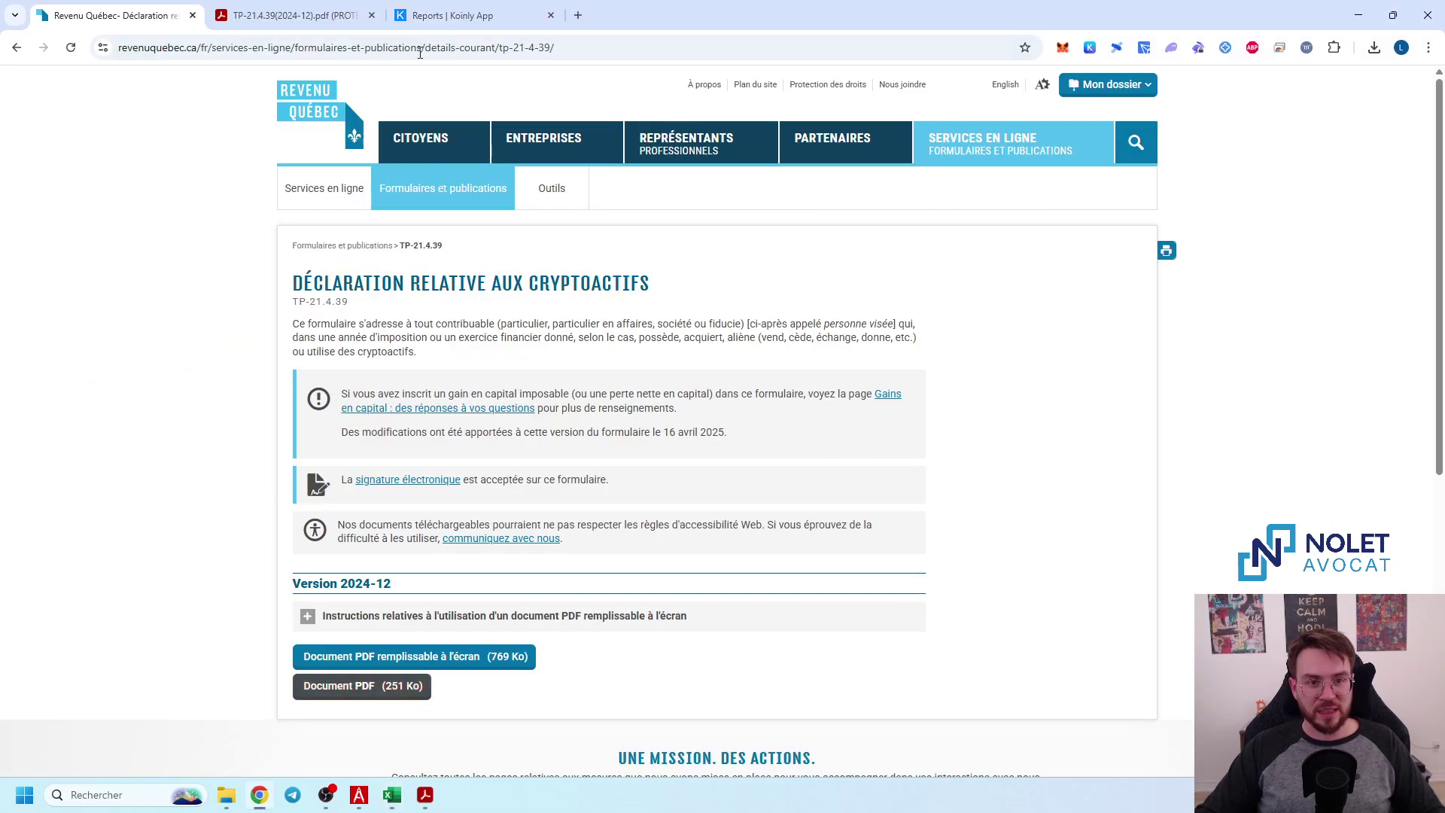
click(433, 13)
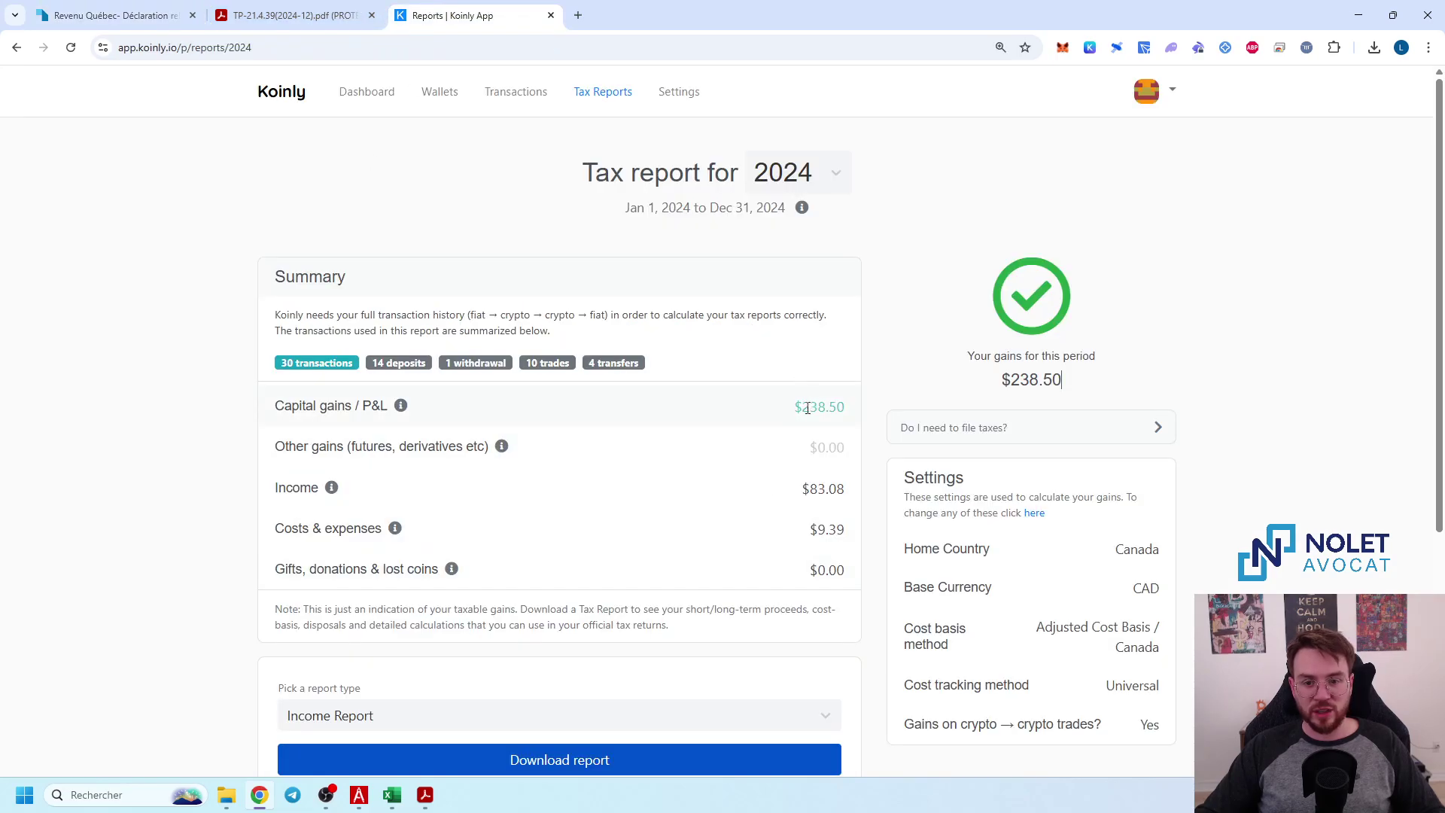
click(392, 795)
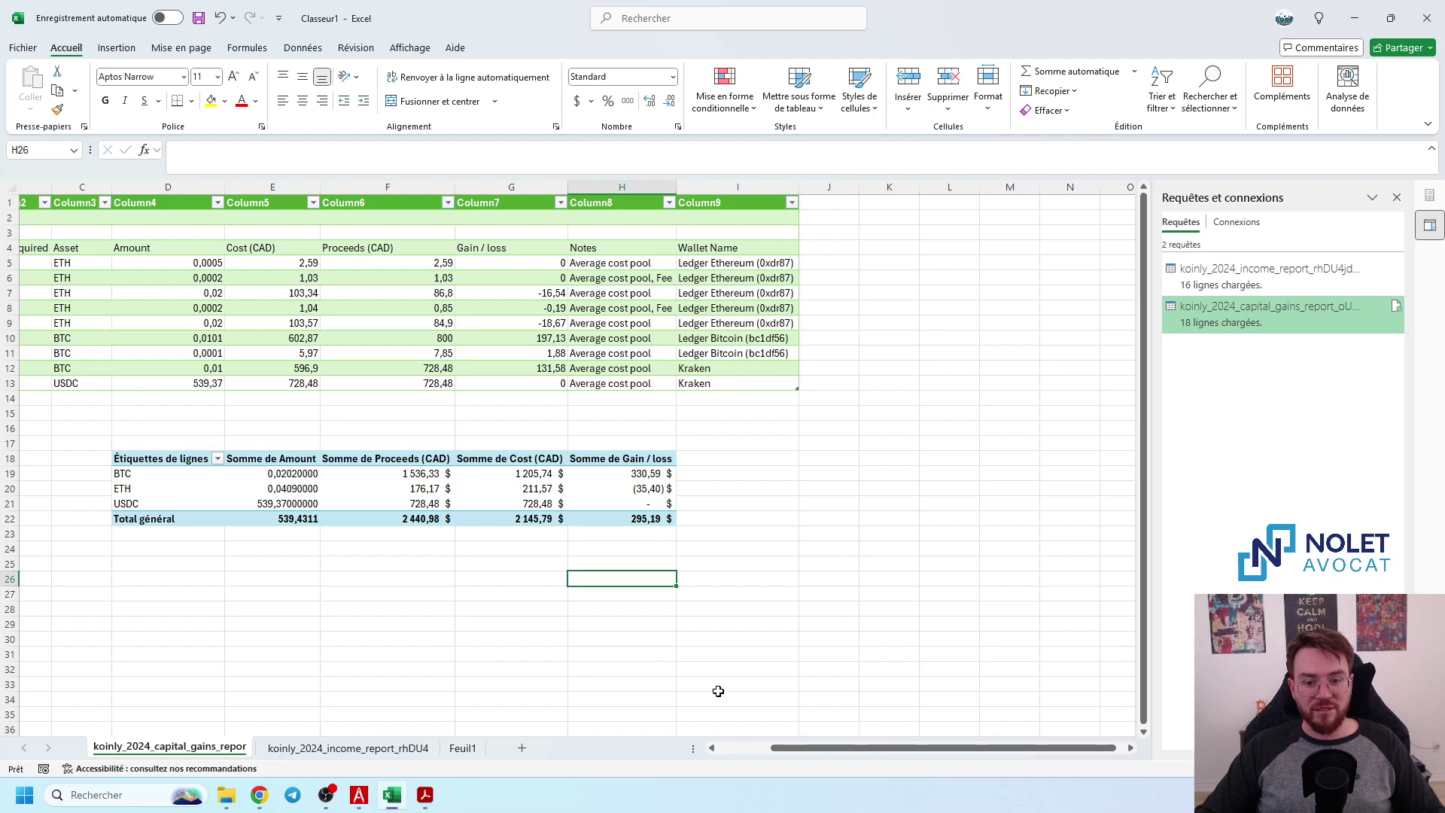
click(433, 802)
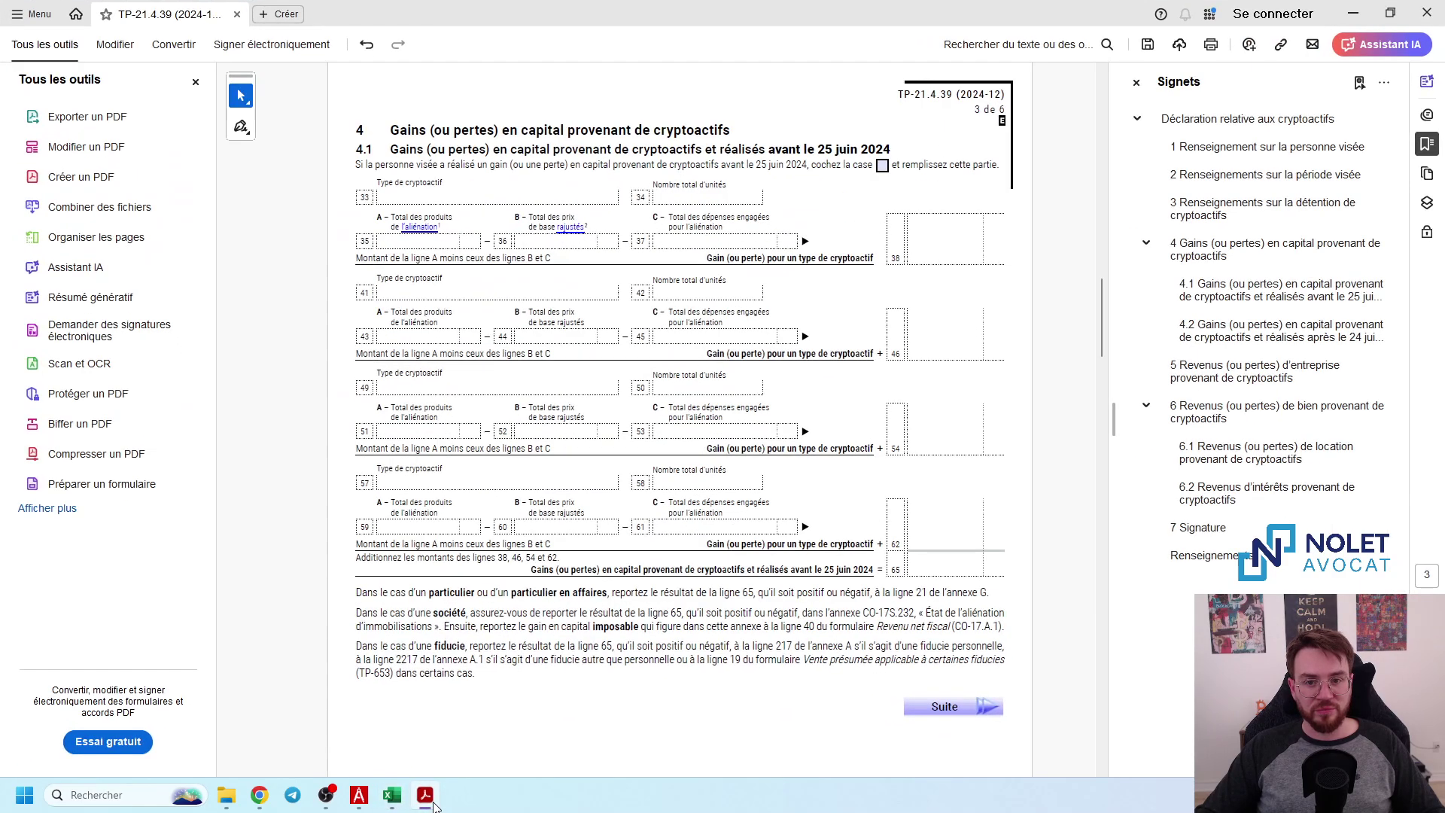
click(433, 804)
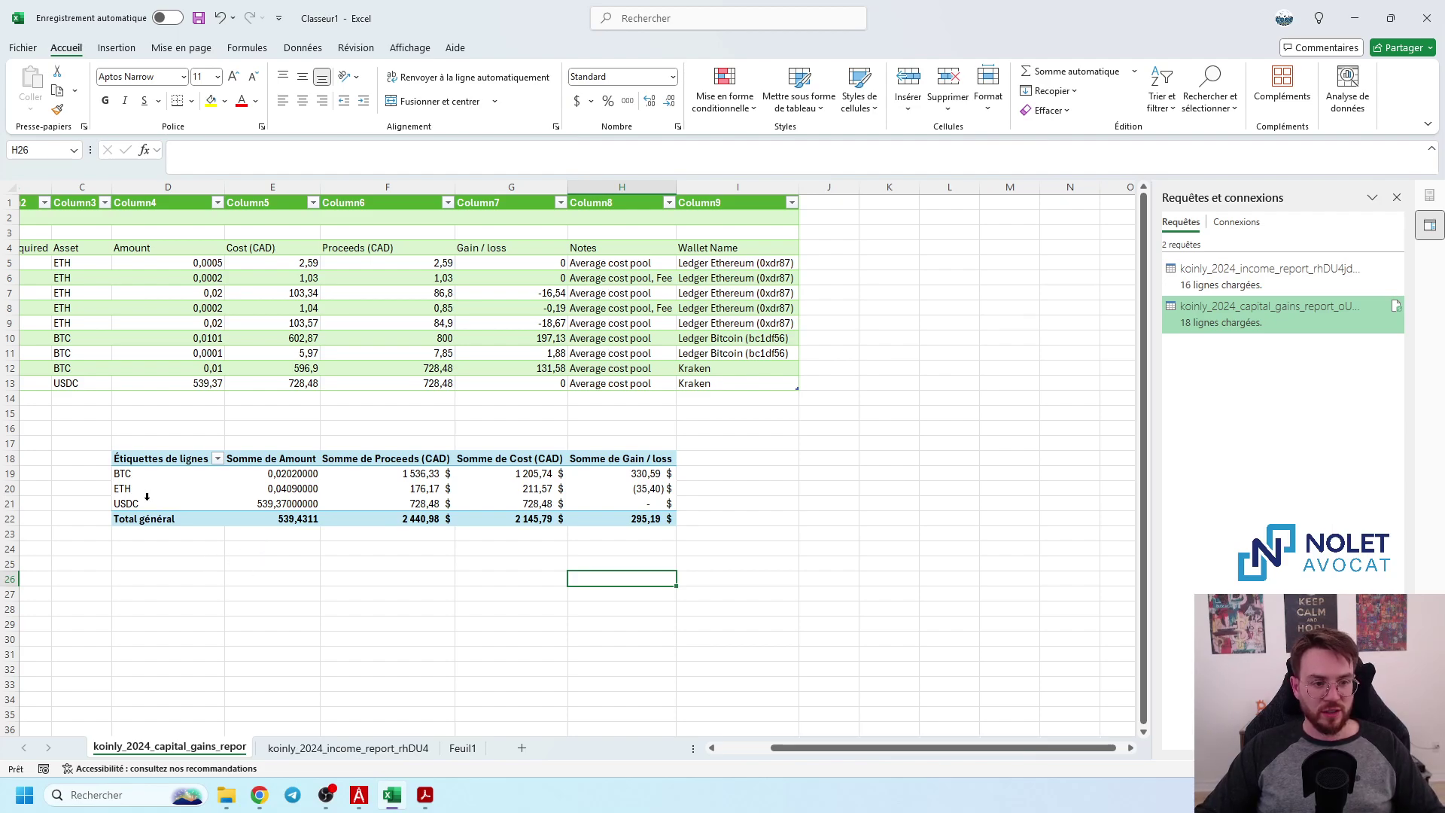
- Capture a screenshot of the pivot table with the Windows snipping tool and move the capture window onto the second monitor
key(super+shift+s)
drag(100, 435, 689, 542)
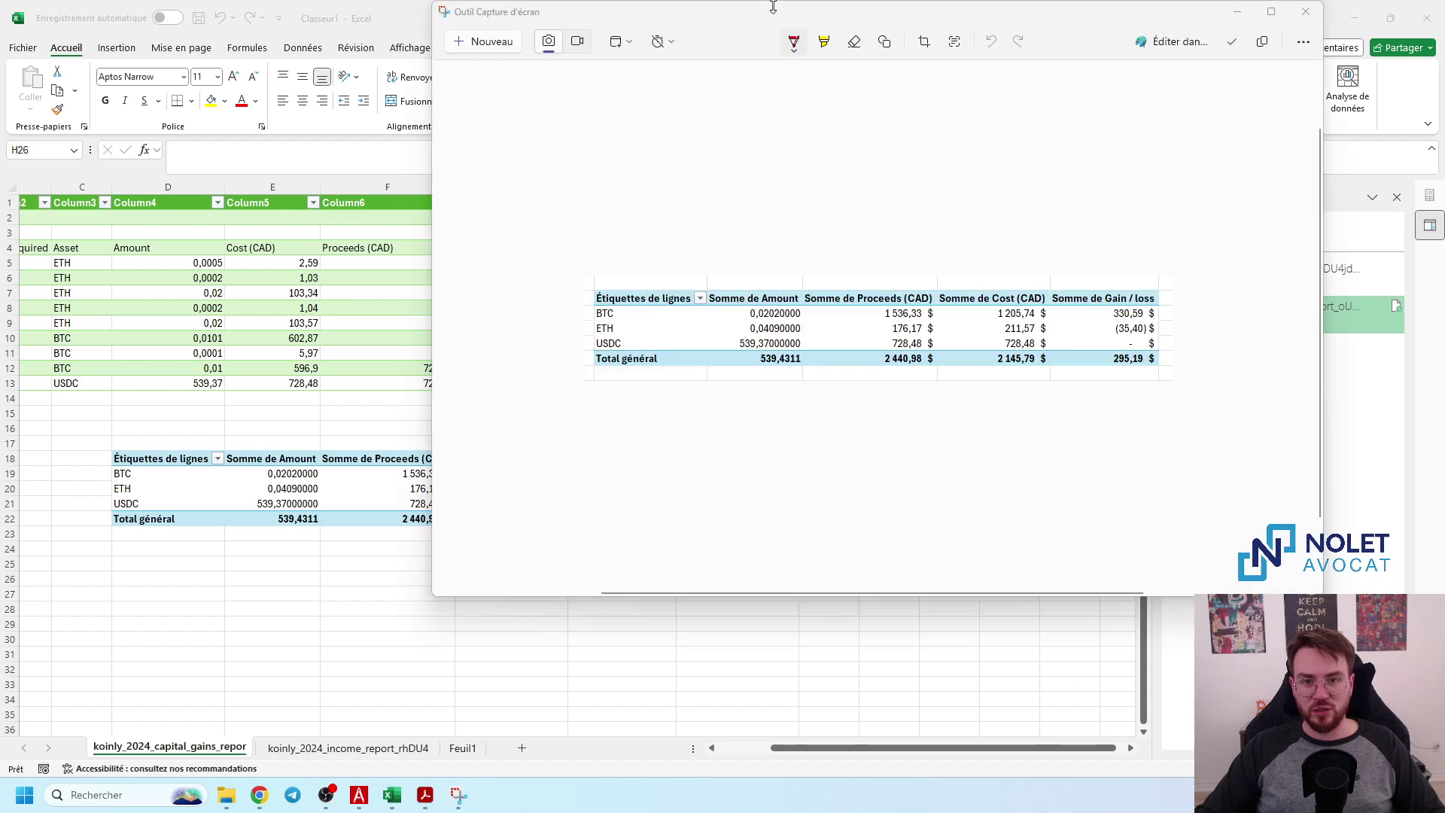
drag(781, 16, 1444, 83)
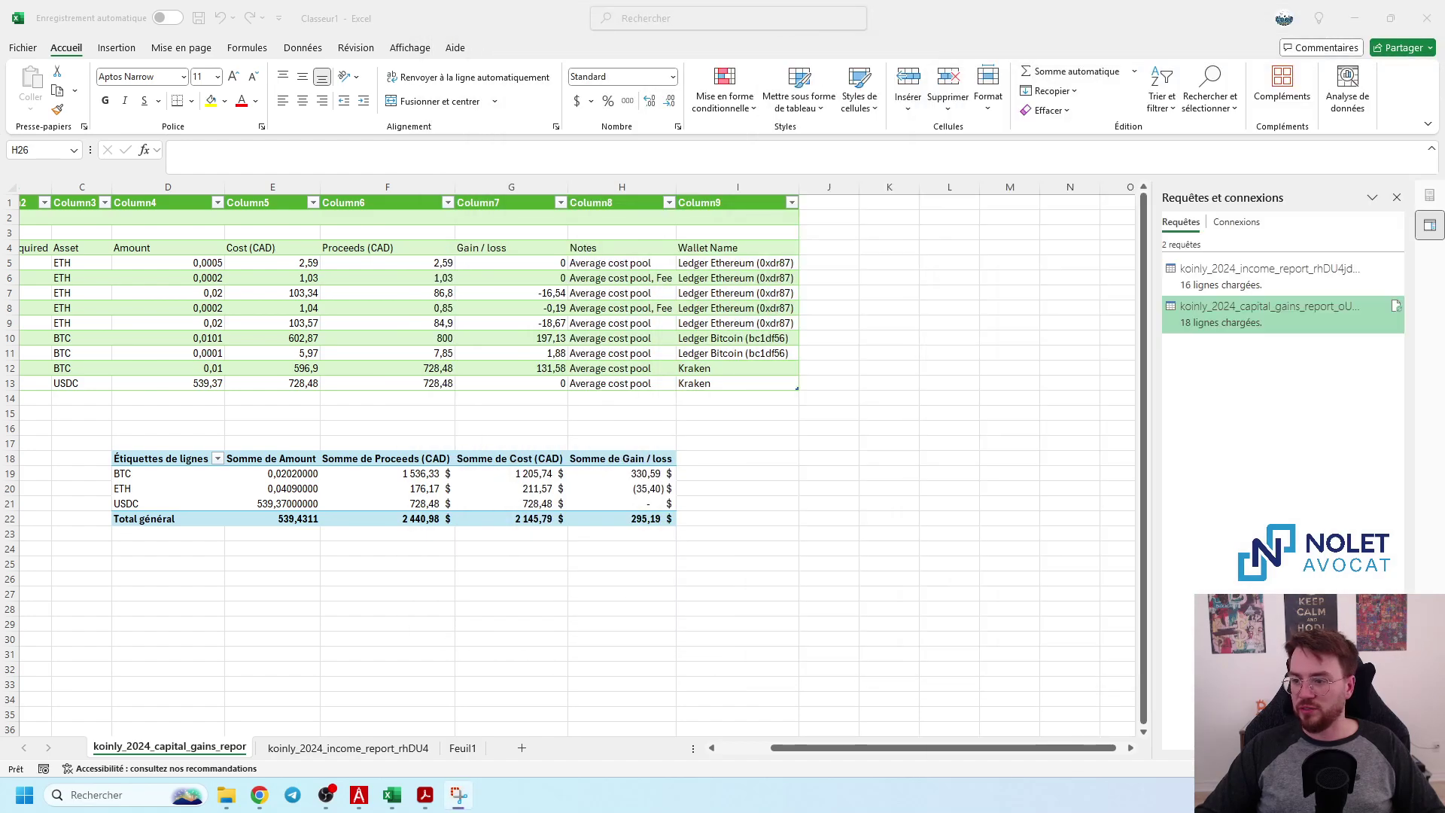
- In the TP-21.4.39 form in Acrobat, tick the section 4.1 box for capital gains realised before 25 June 2024
click(426, 794)
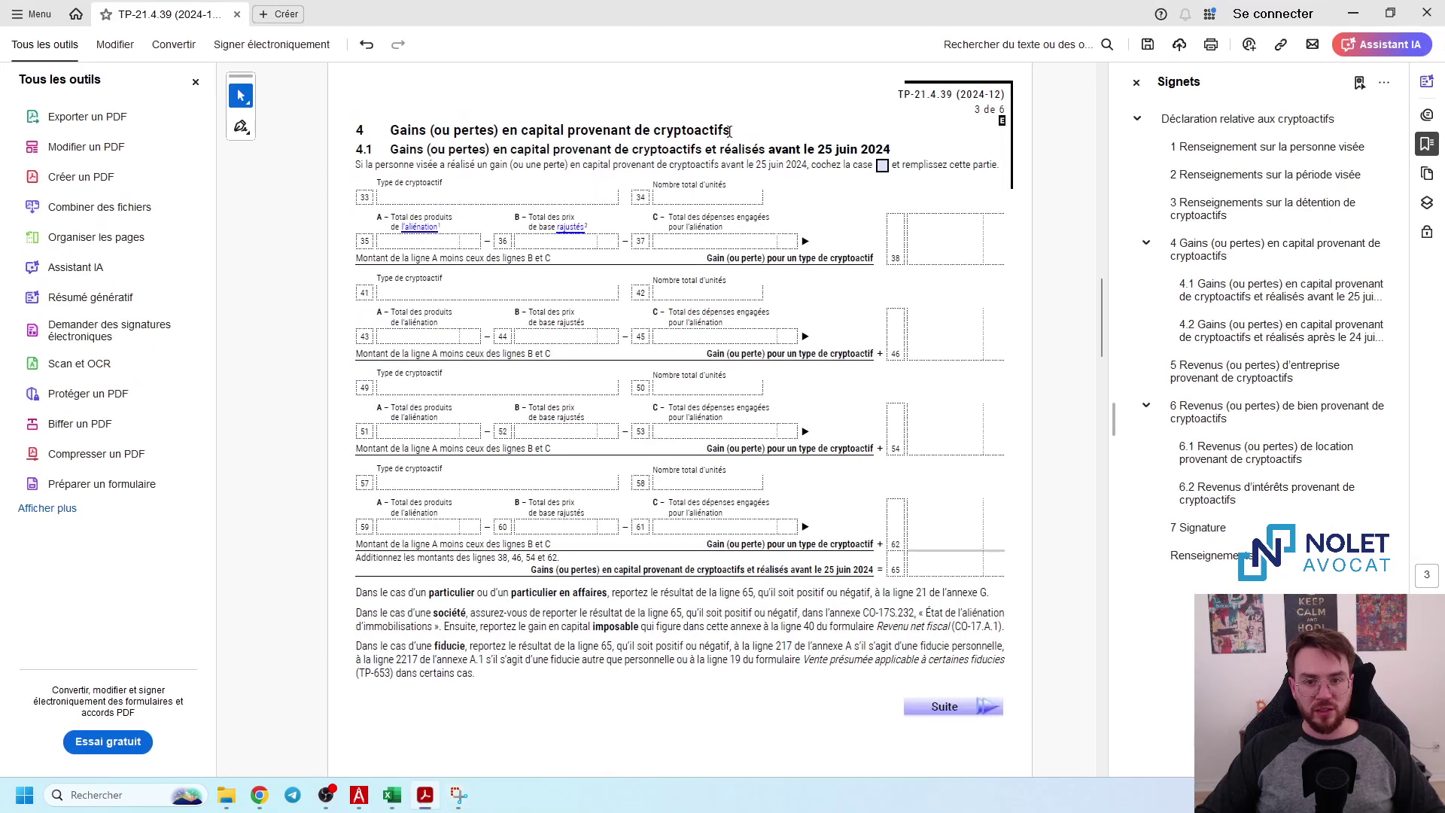
scroll(787, 212, up, 10)
scroll(787, 212, down, 1)
scroll(787, 214, down, 8)
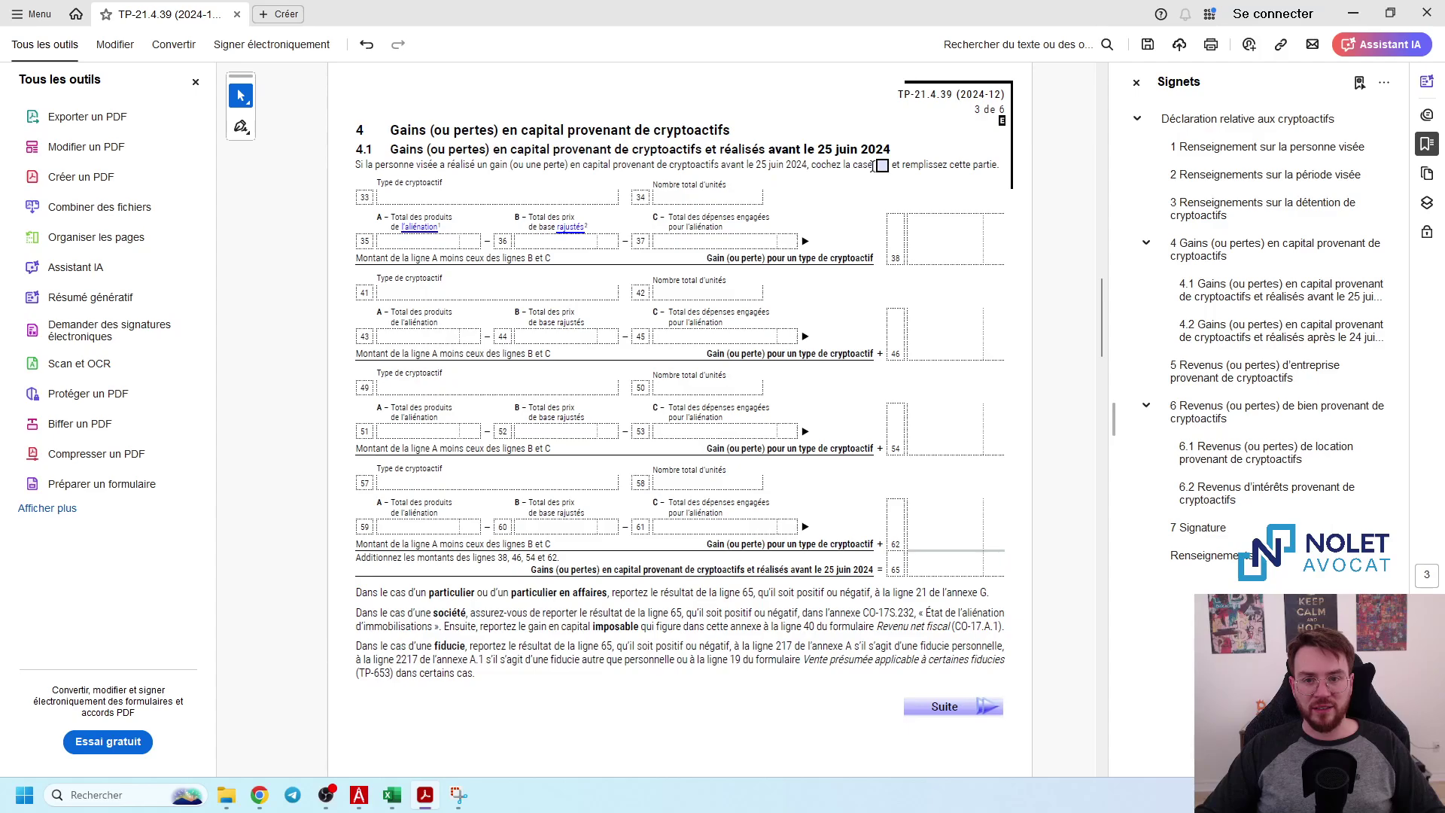
click(882, 165)
- Enter Bitcoin as the crypto-asset type on line 33 of section 4.1
click(450, 197)
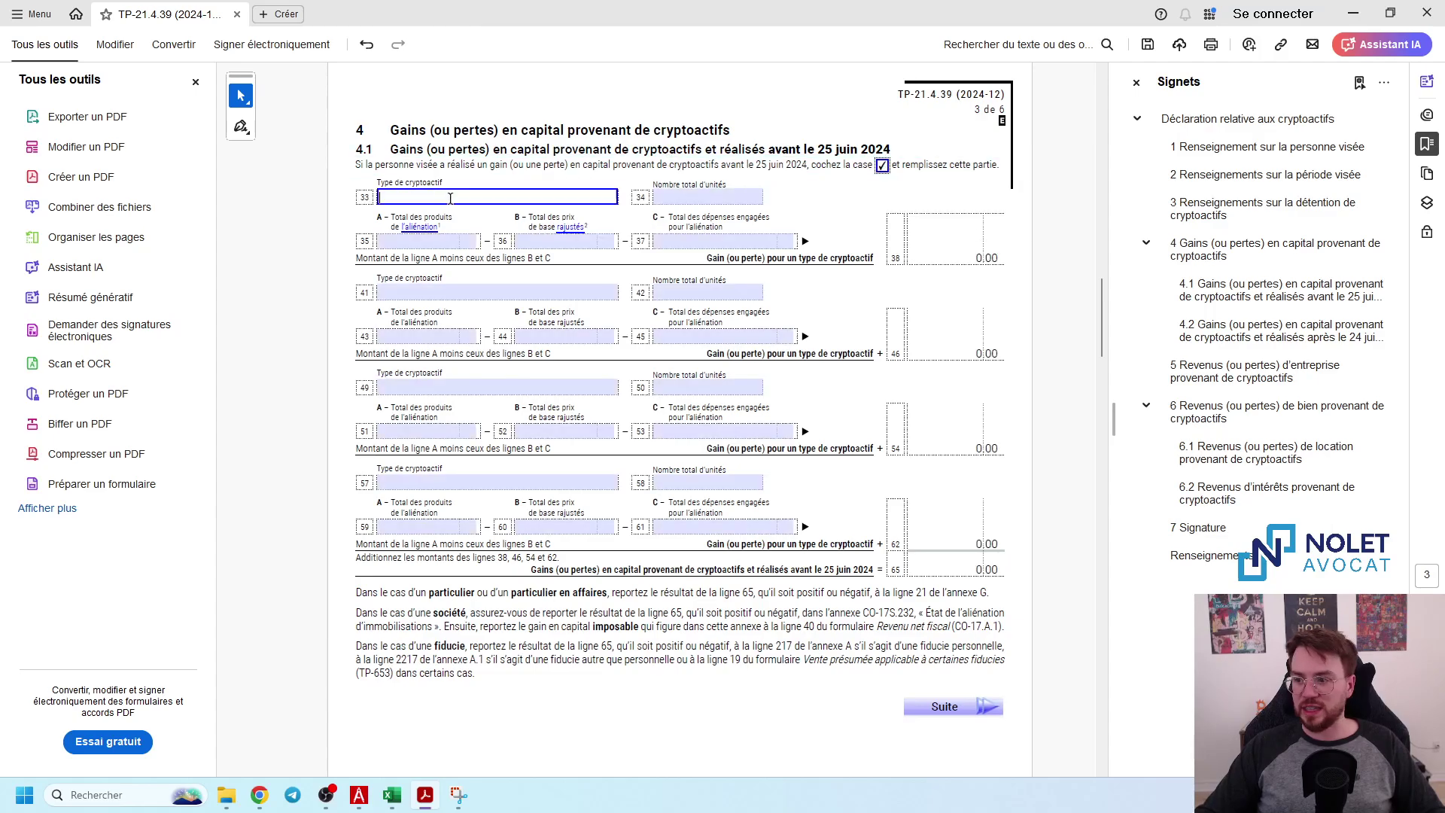
text(bl)
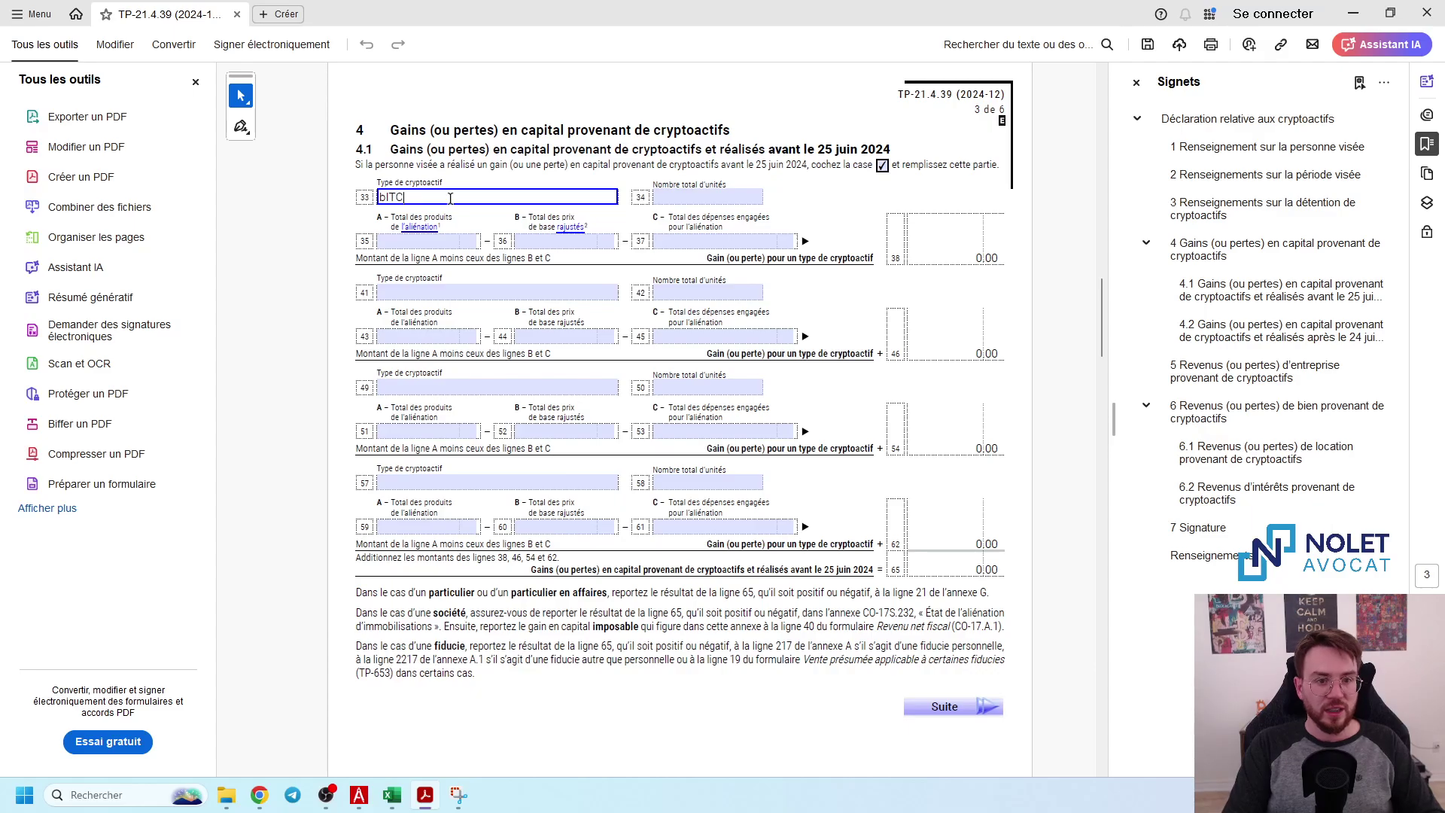
key(BackSpace)
key(BackSpace)
text(Bitcoin)
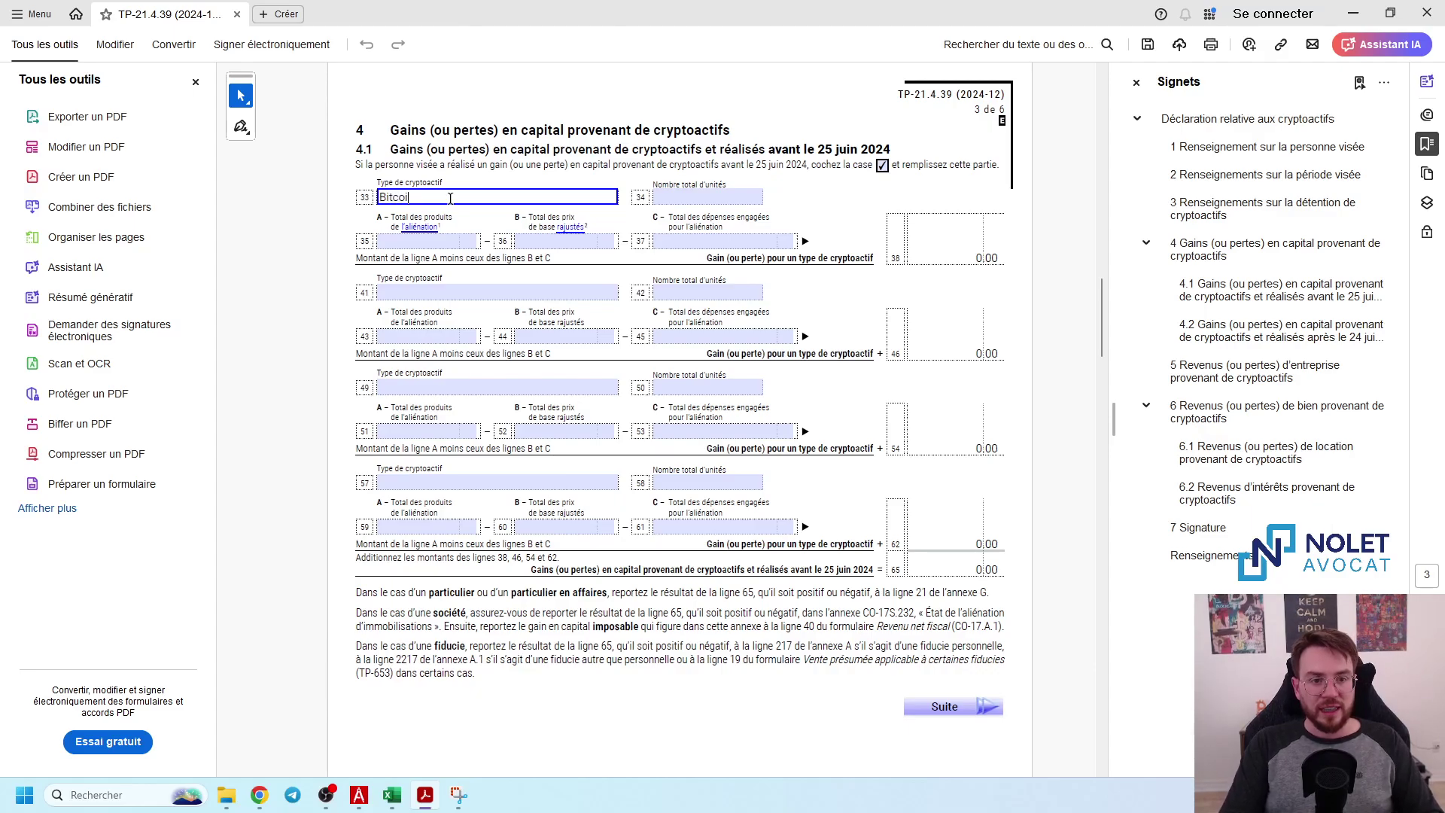
key(Tab)
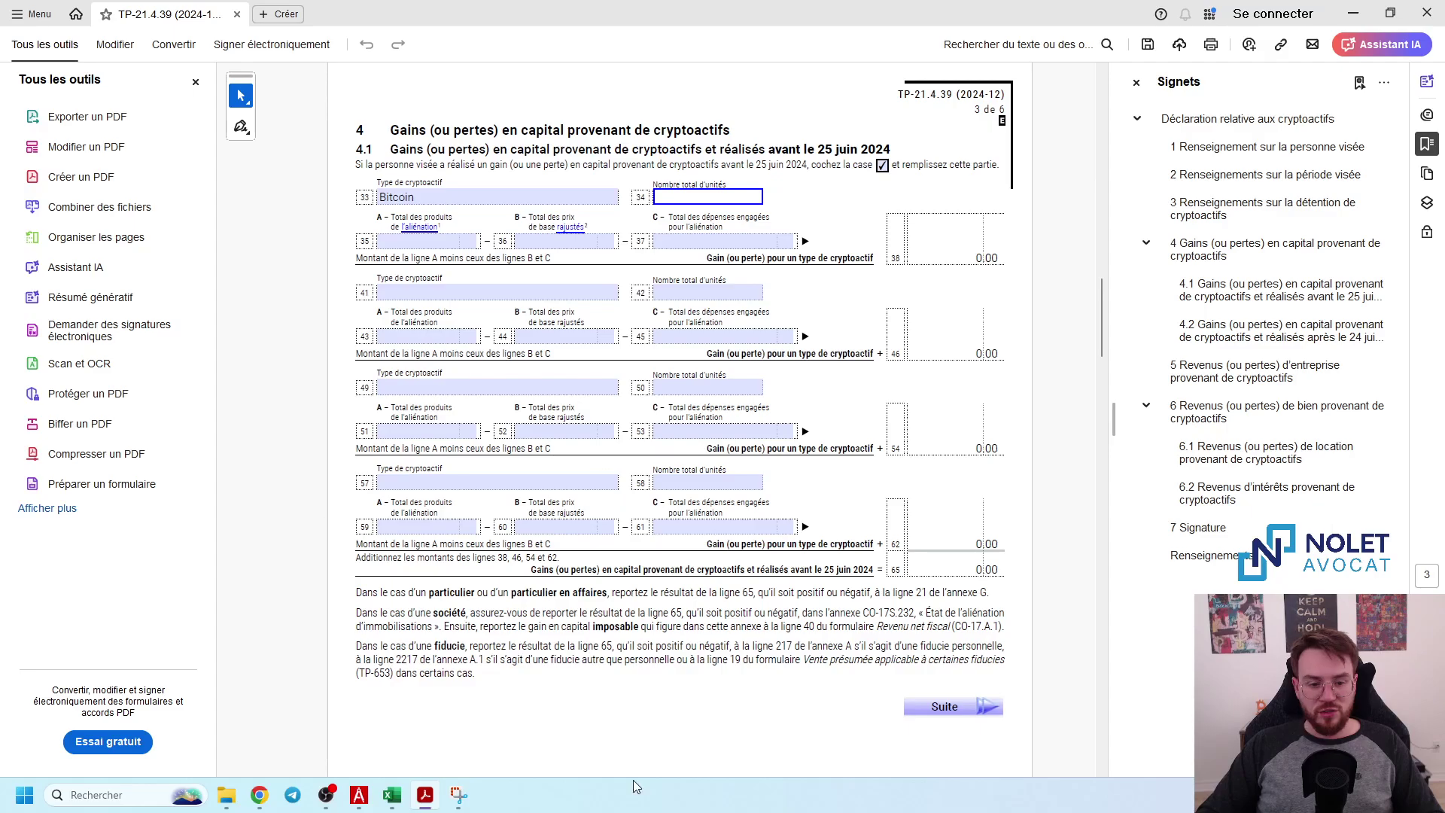
- Using the BTC row of the Excel pivot table, enter 0.0202 total units on line 34 and 1536.33 disposal proceeds on line 35
click(392, 797)
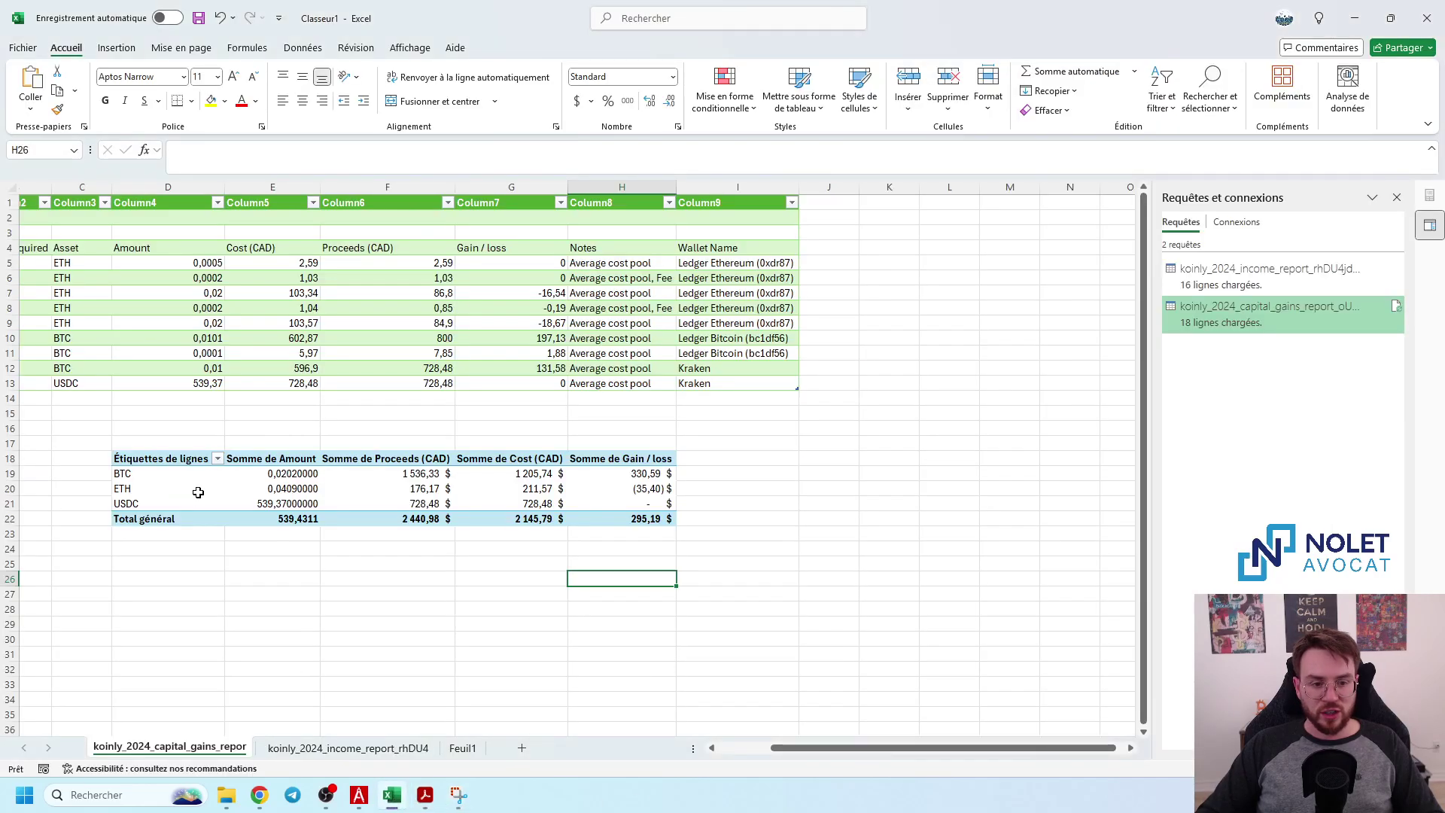
click(435, 803)
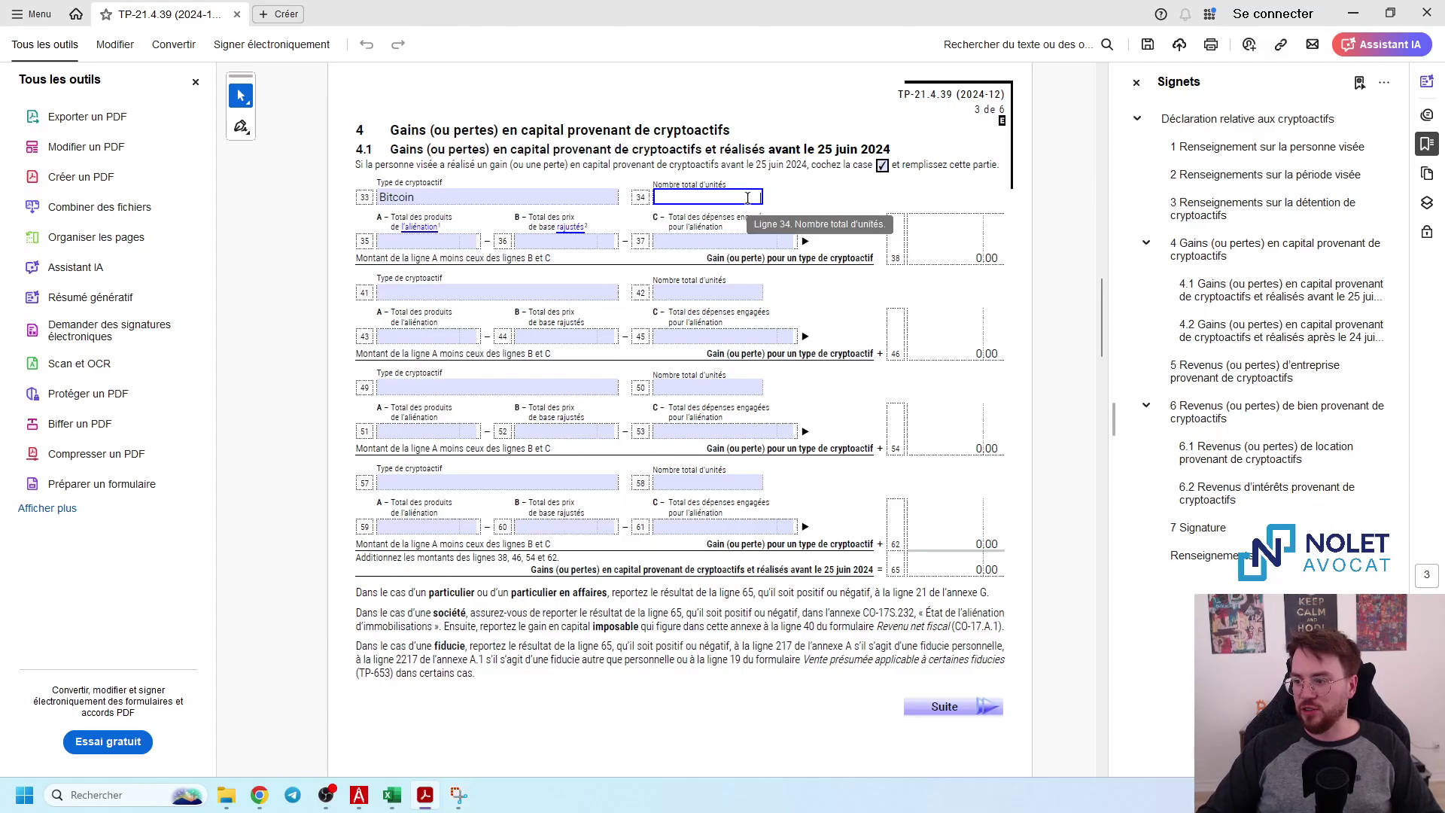
text(0.0202)
key(Tab)
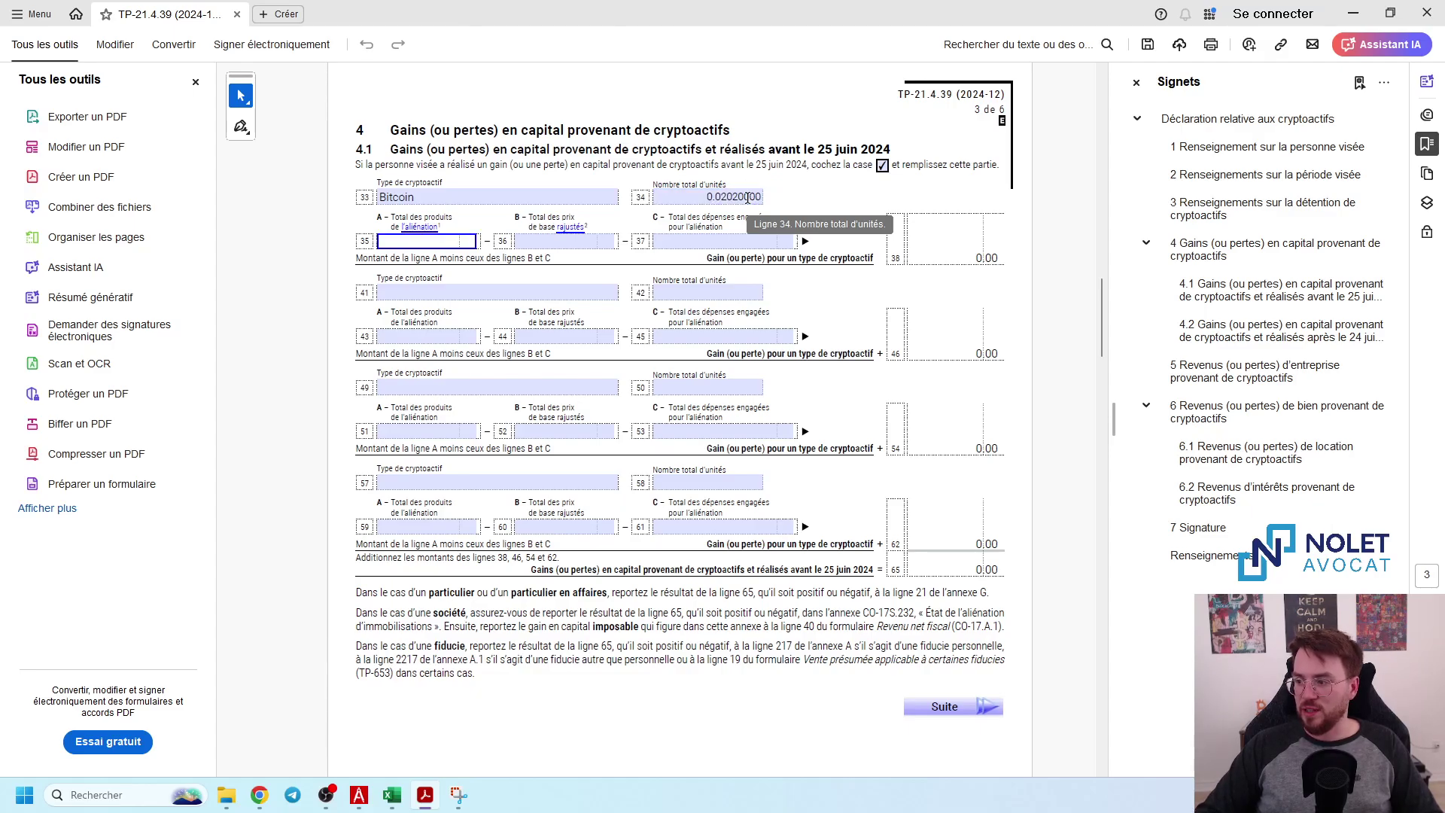
text(1536.33)
key(Tab)
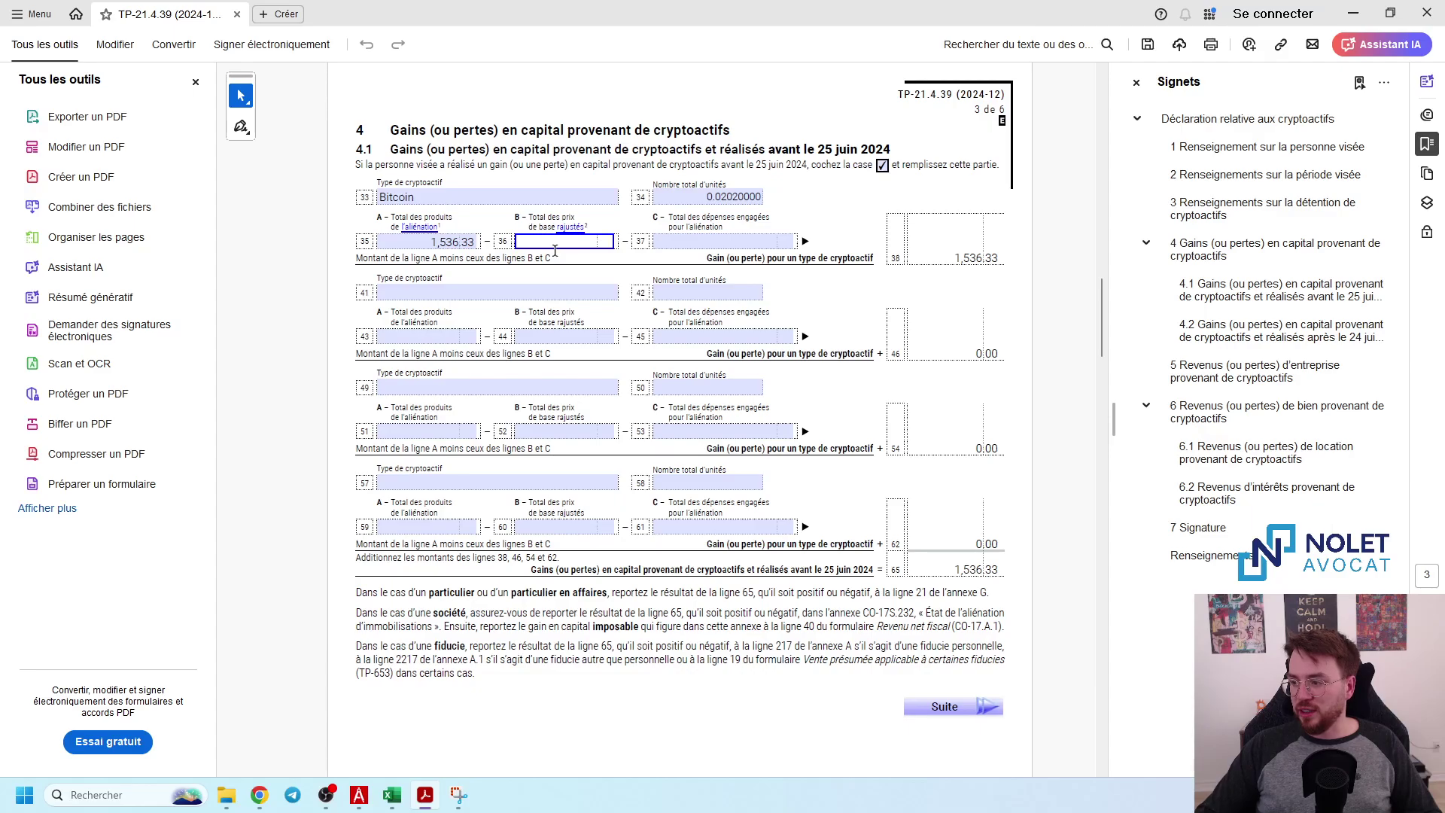
- Enter 1205.74 as Bitcoin's total adjusted cost base on line 36 and leave the expenses on line 37 blank
text(1205,74)
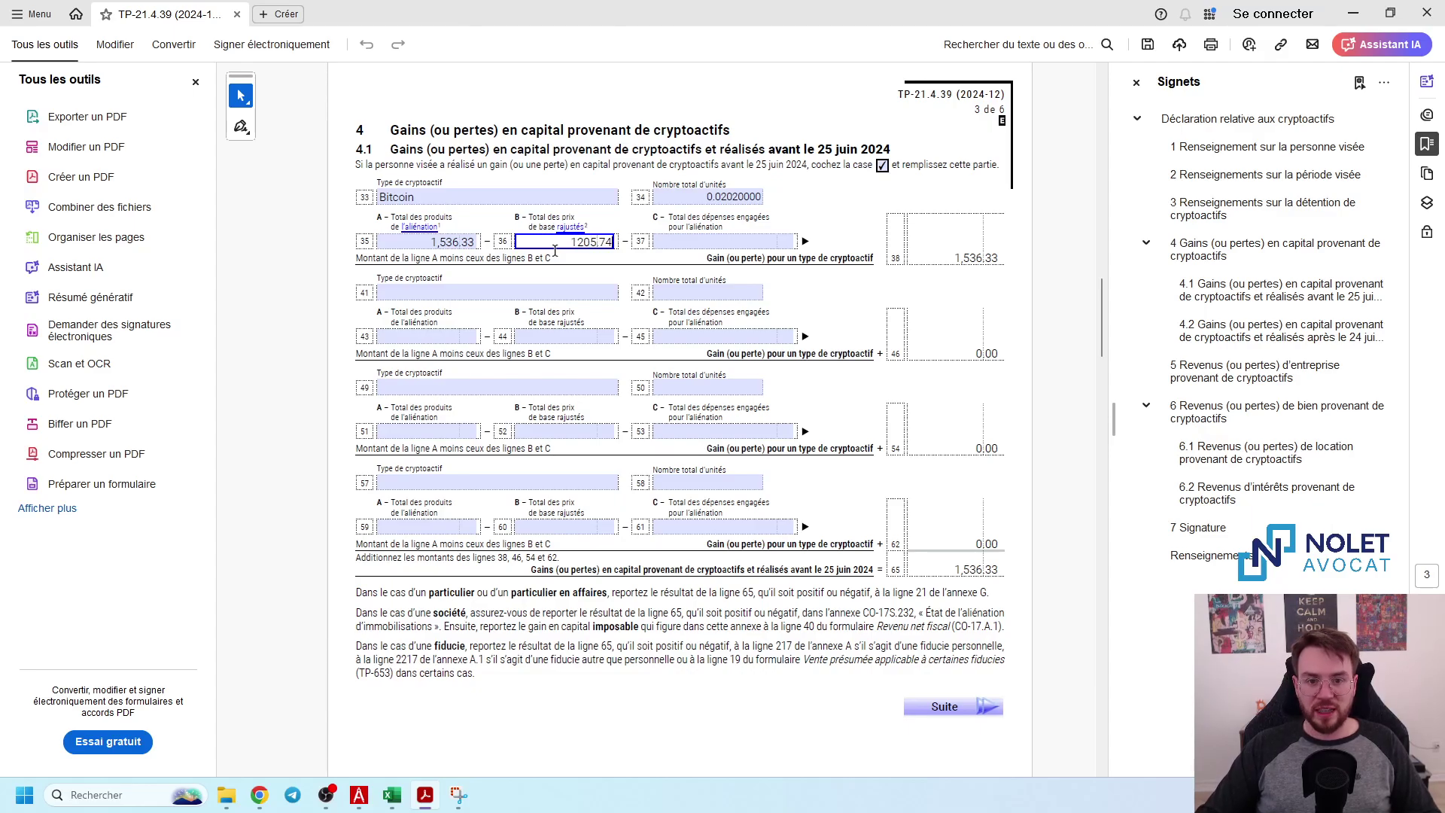
key(Tab)
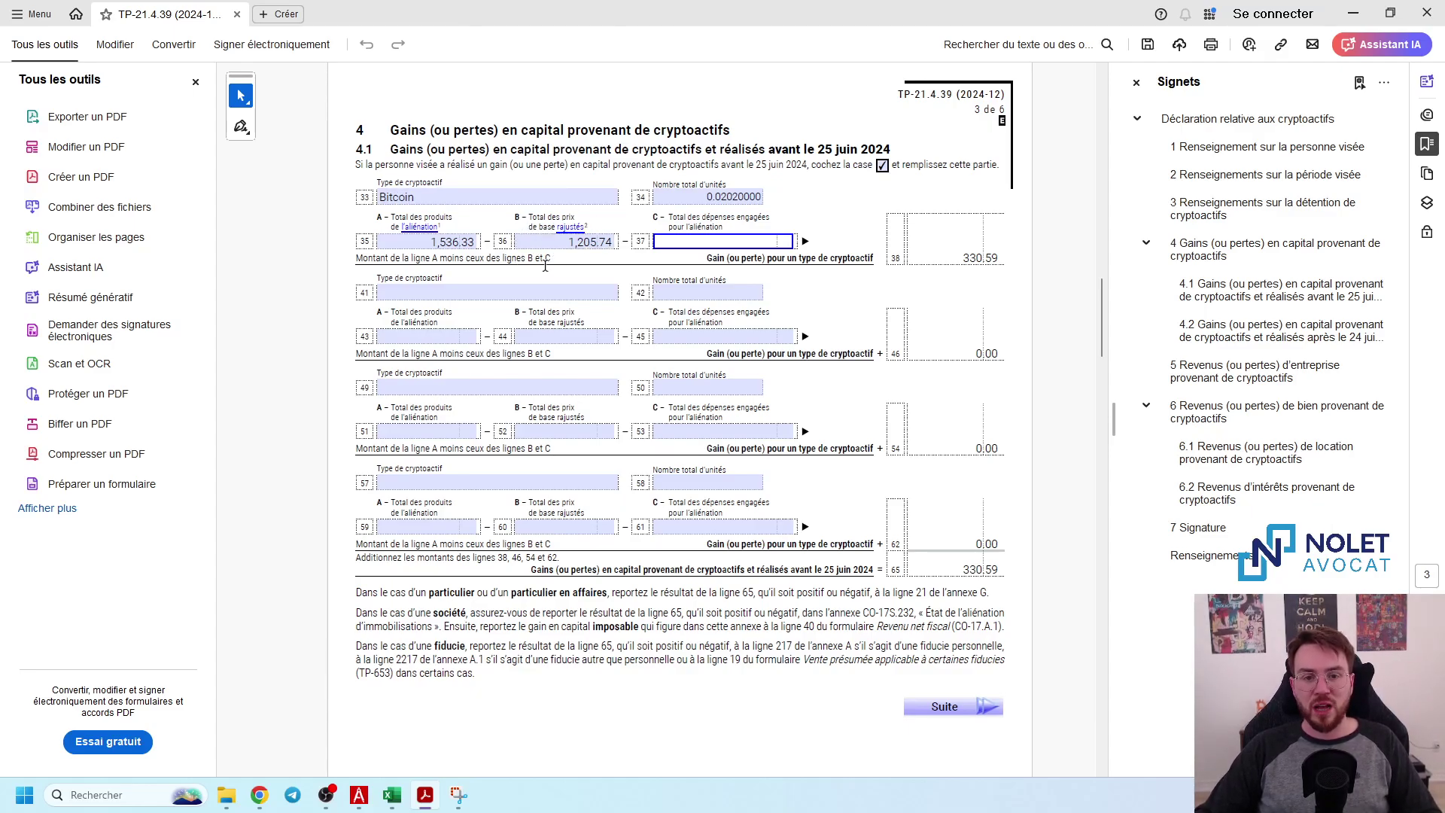
click(664, 259)
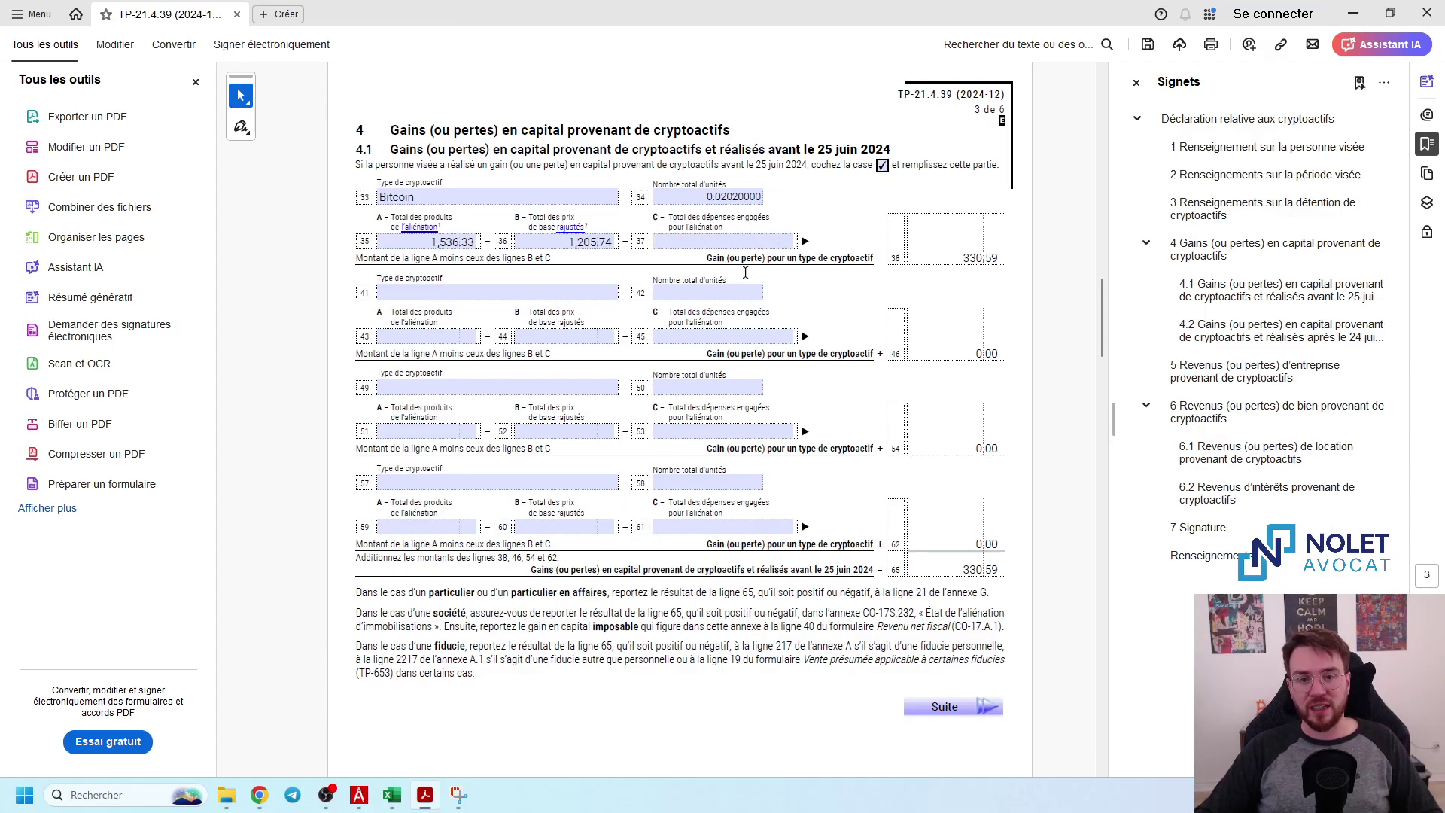
- Enter Ether as the second crypto-asset type on line 41 with 0.0409 total units on line 42
click(512, 293)
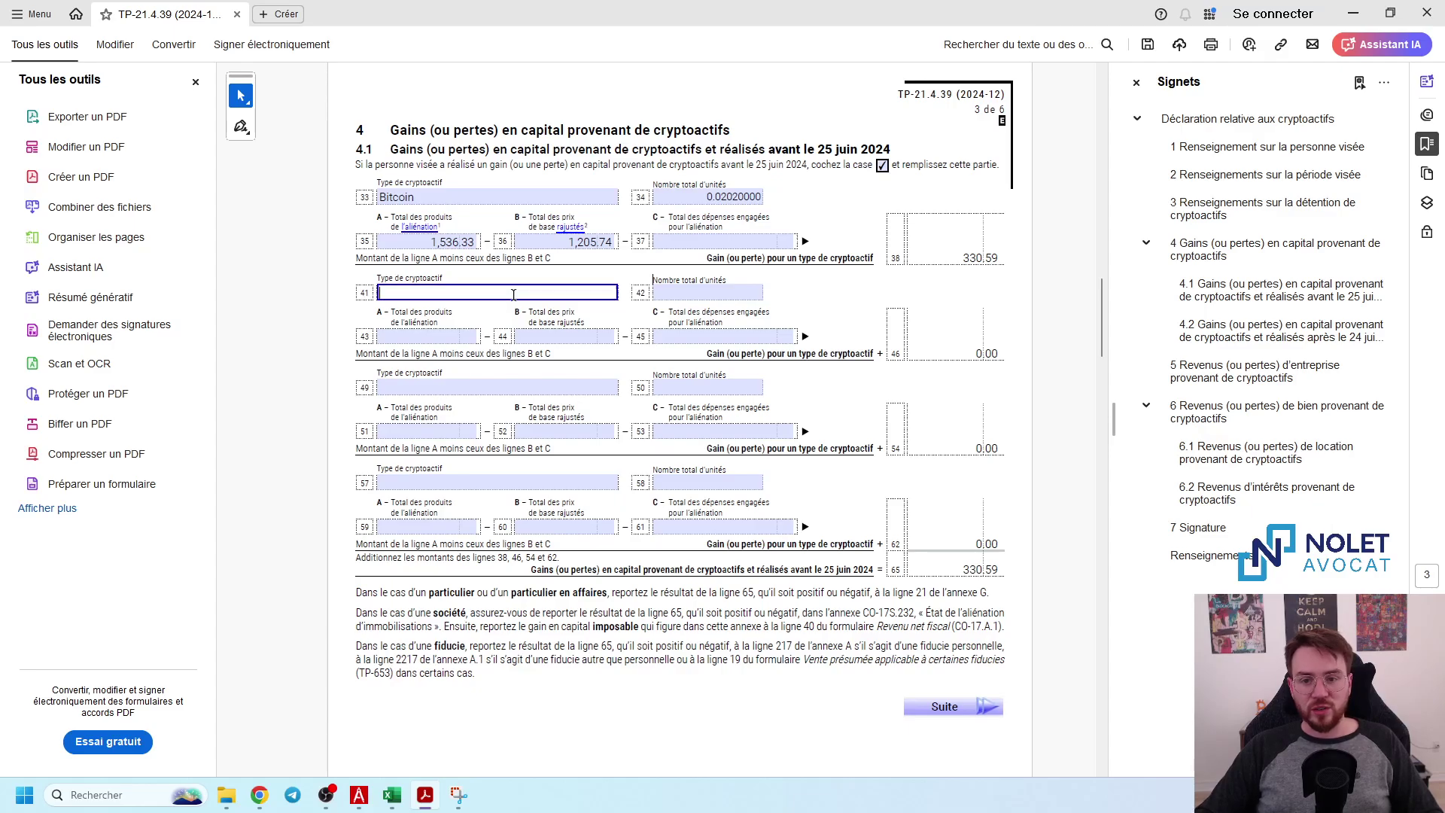
text(Ether)
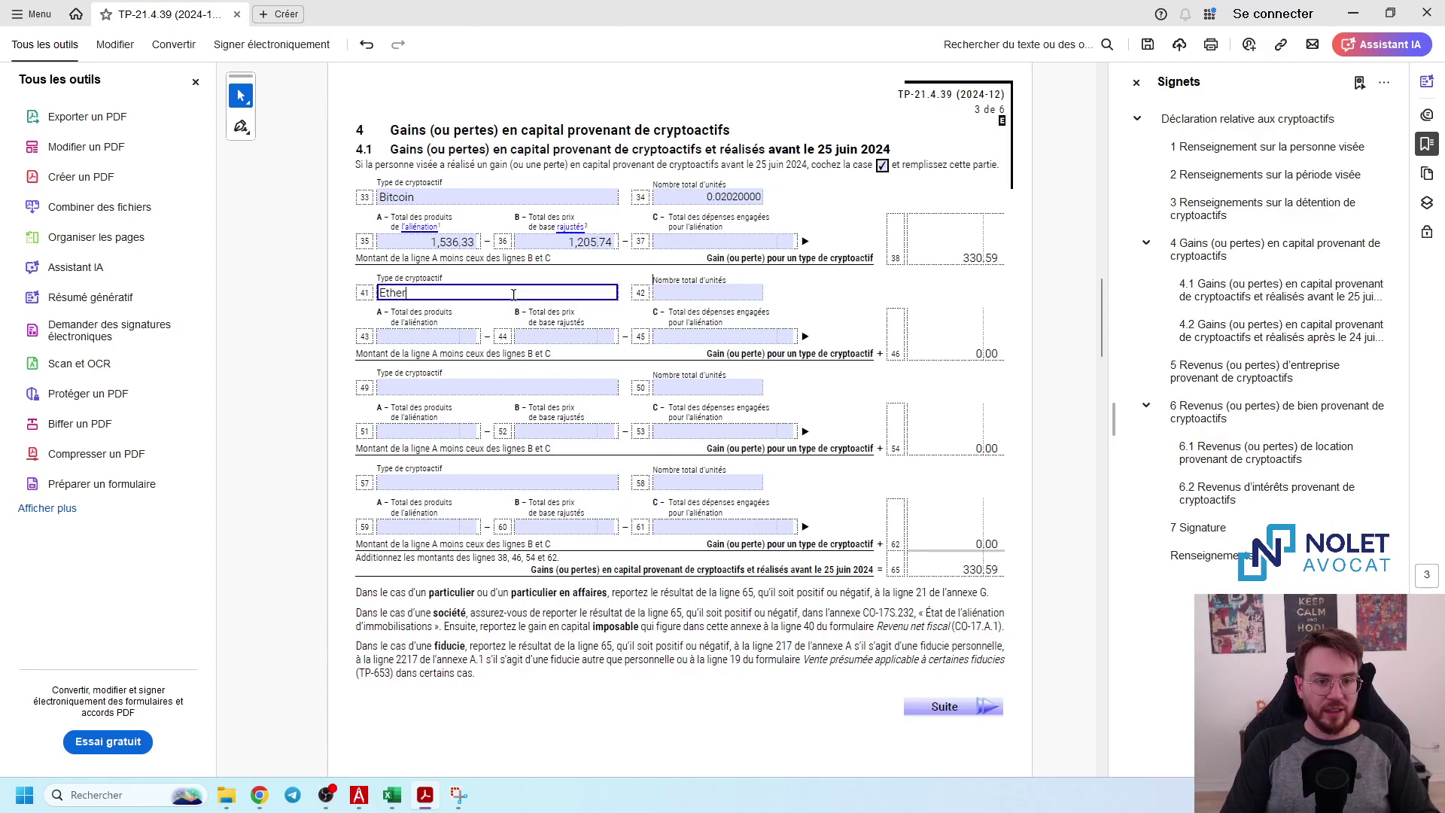
key(Tab)
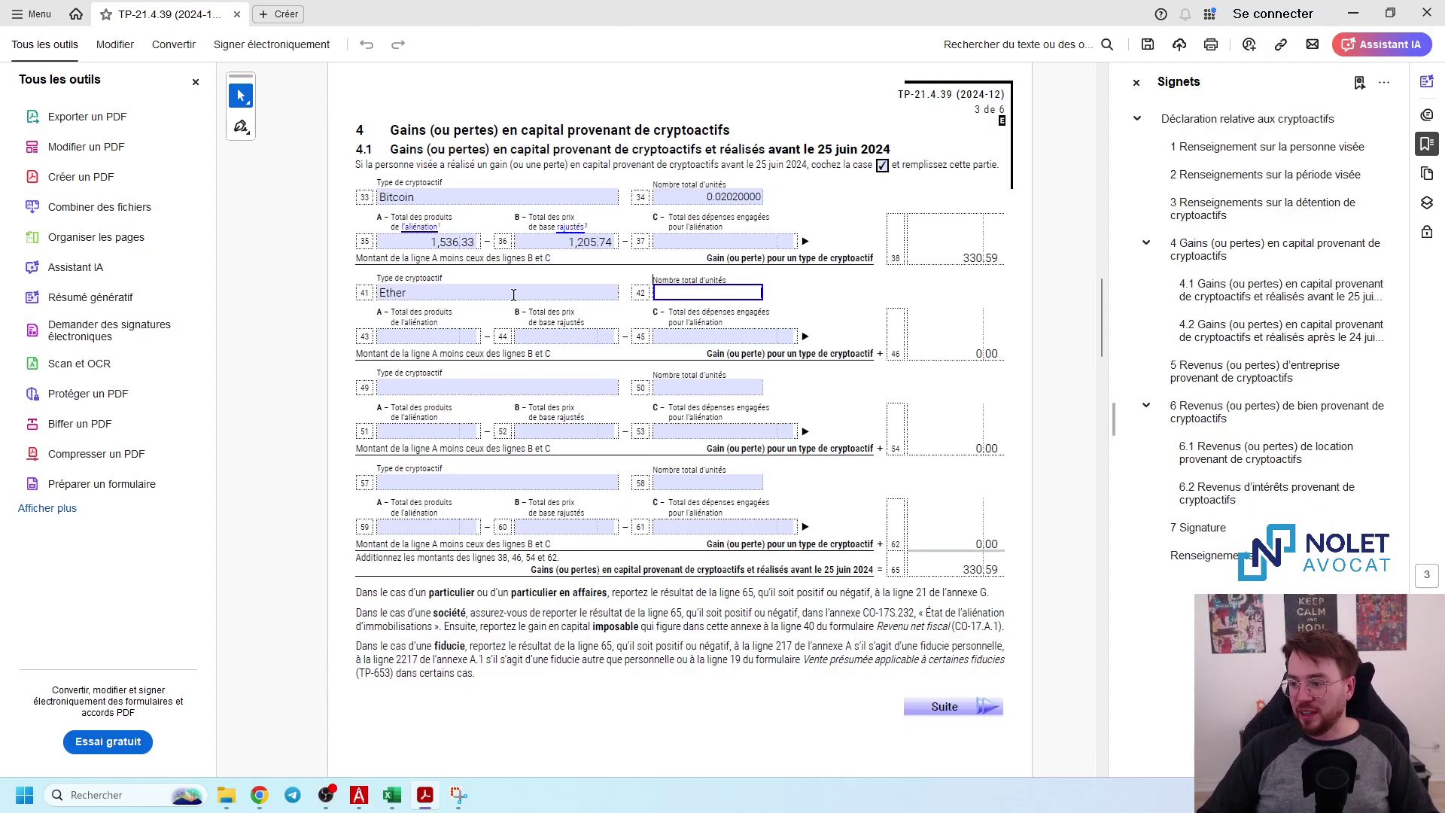
text(.0409)
key(Tab)
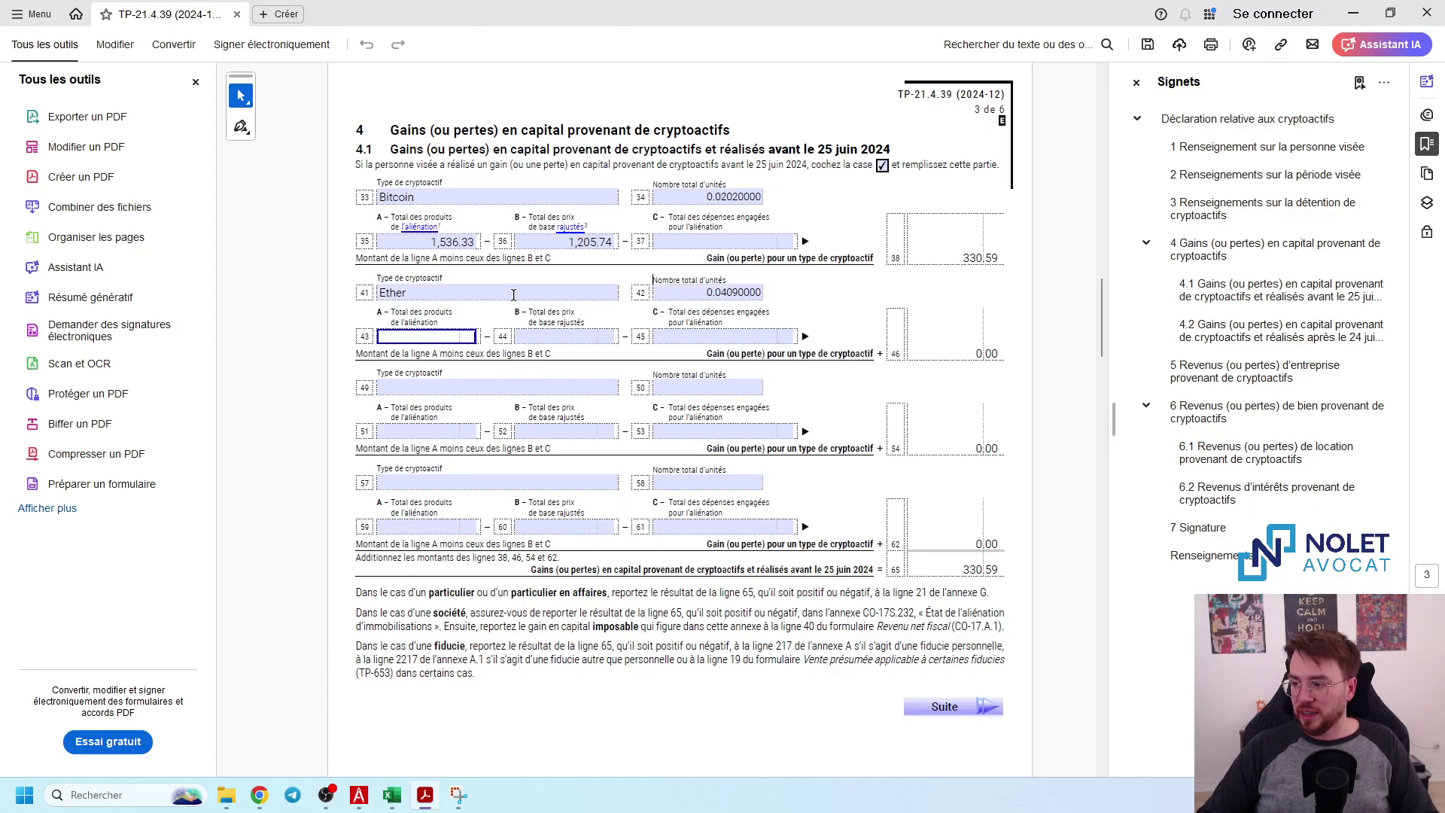
- Enter Ether's disposal proceeds of 176.17 on line 43 and its adjusted cost base of 211.57 on line 44
text(176.17)
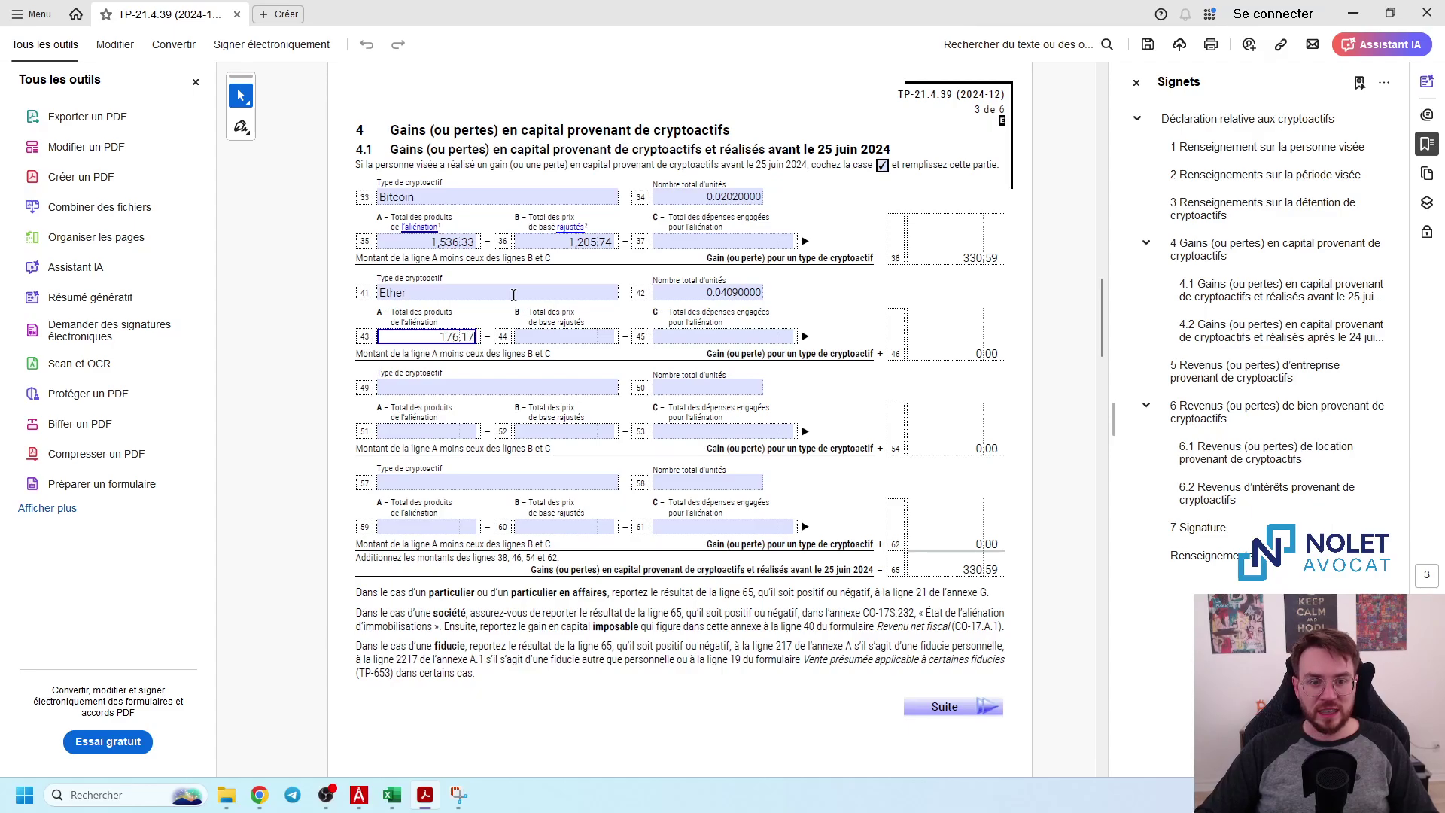
key(Tab)
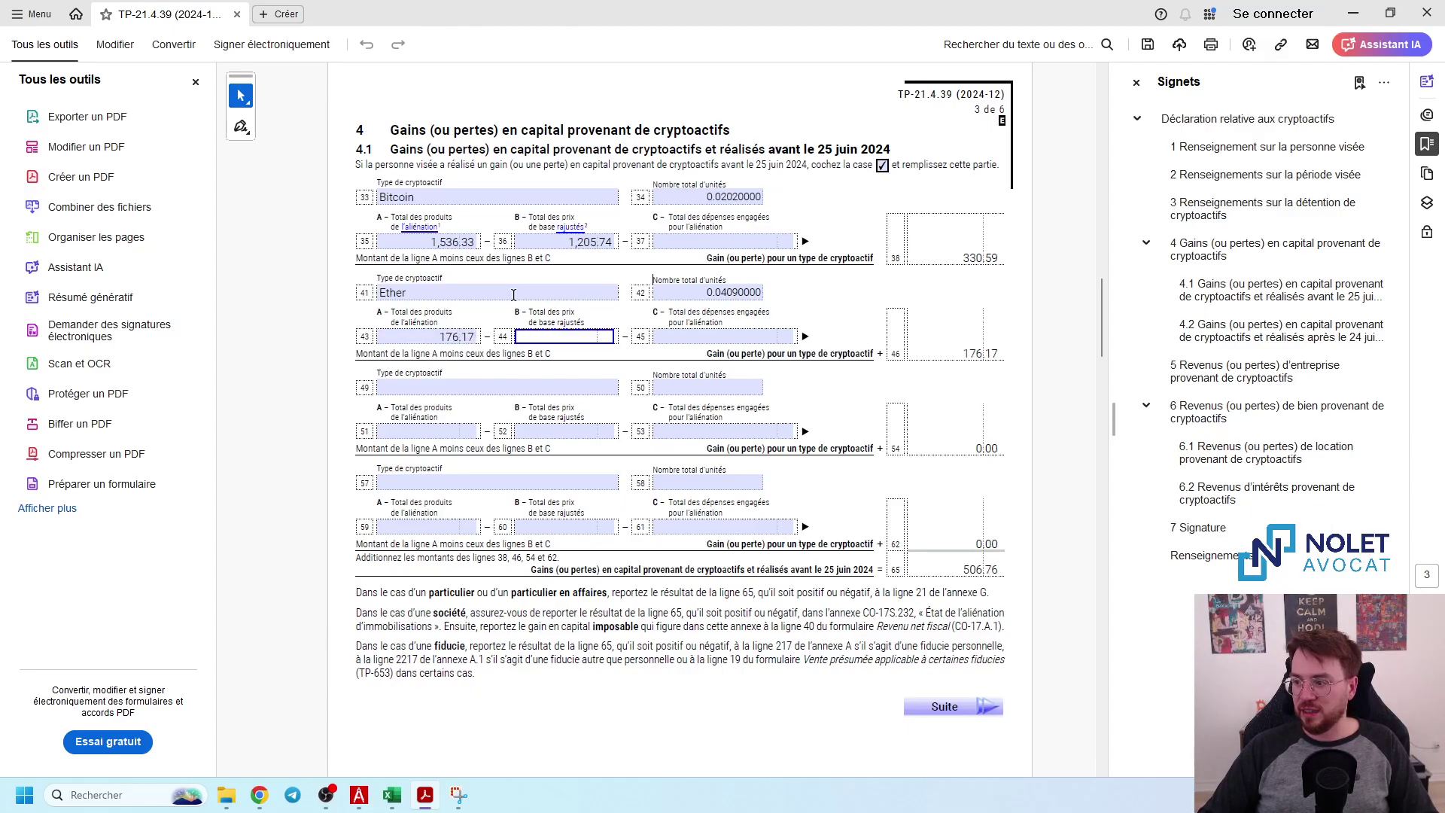
text(211.57)
key(Tab)
key(Tab)
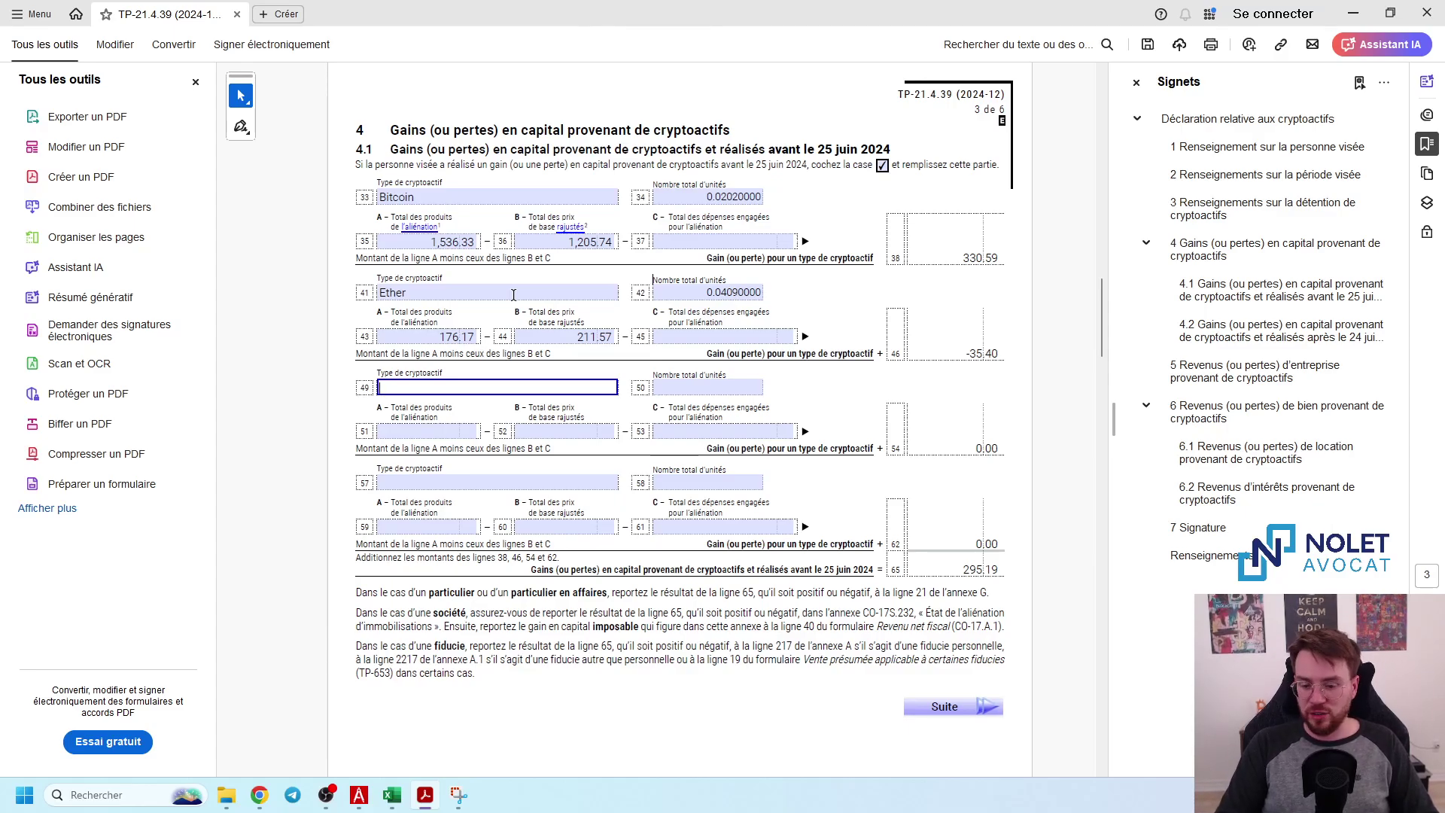
- Enter USD Coin as the third crypto-asset type on line 49 with 539.37 total units on line 50
text(USD COi)
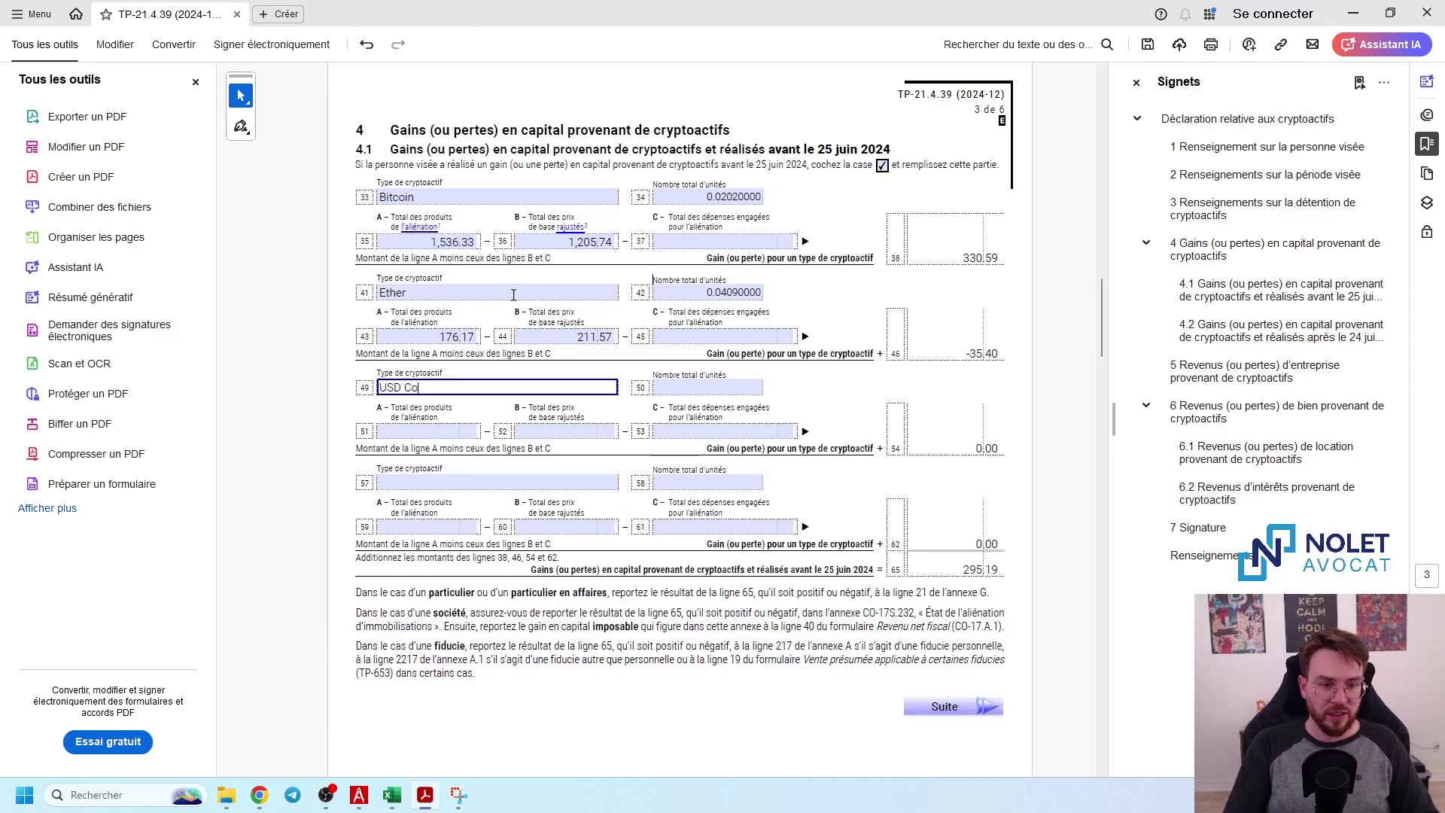
text(in)
key(Tab)
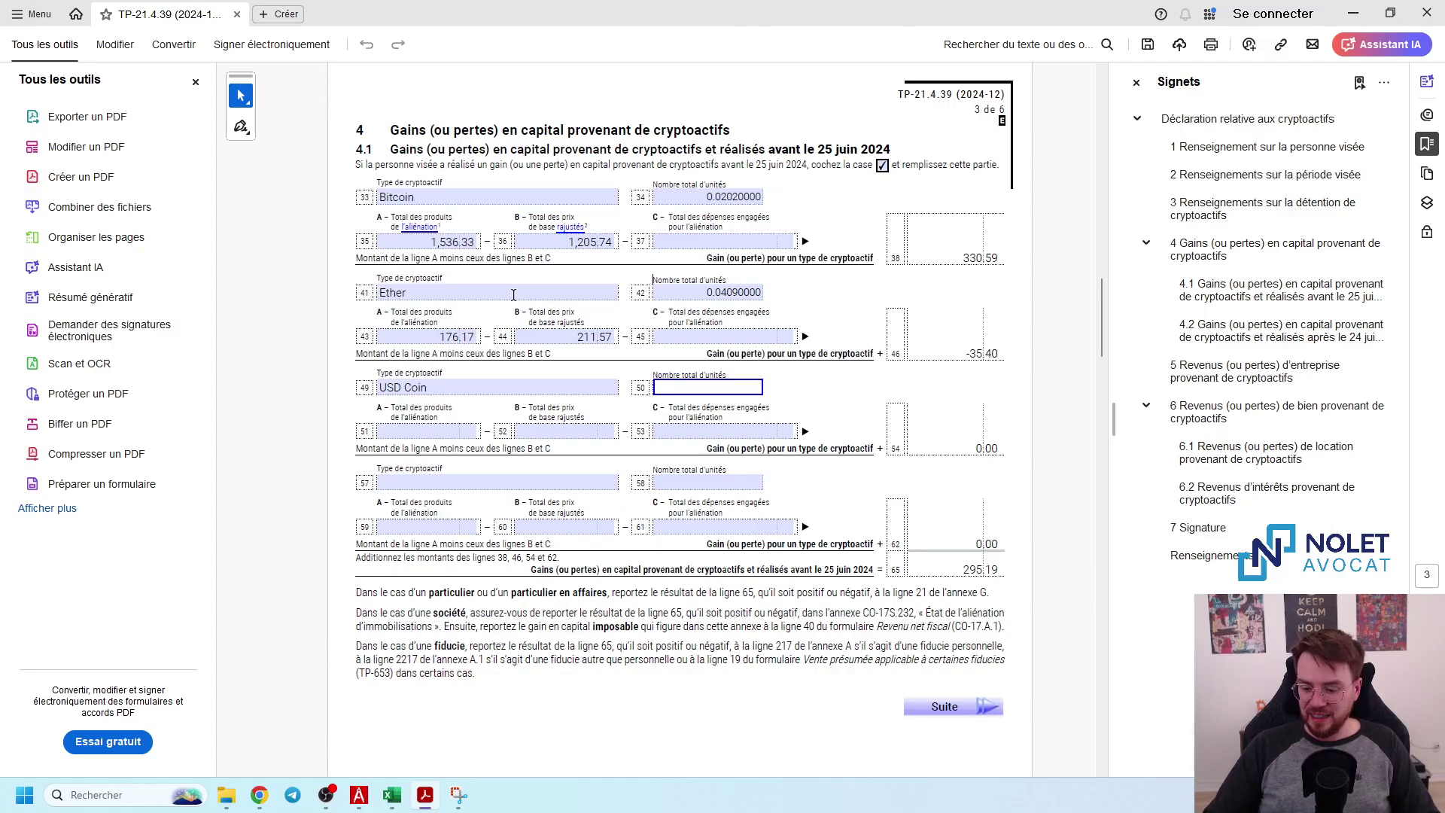
text(539.37)
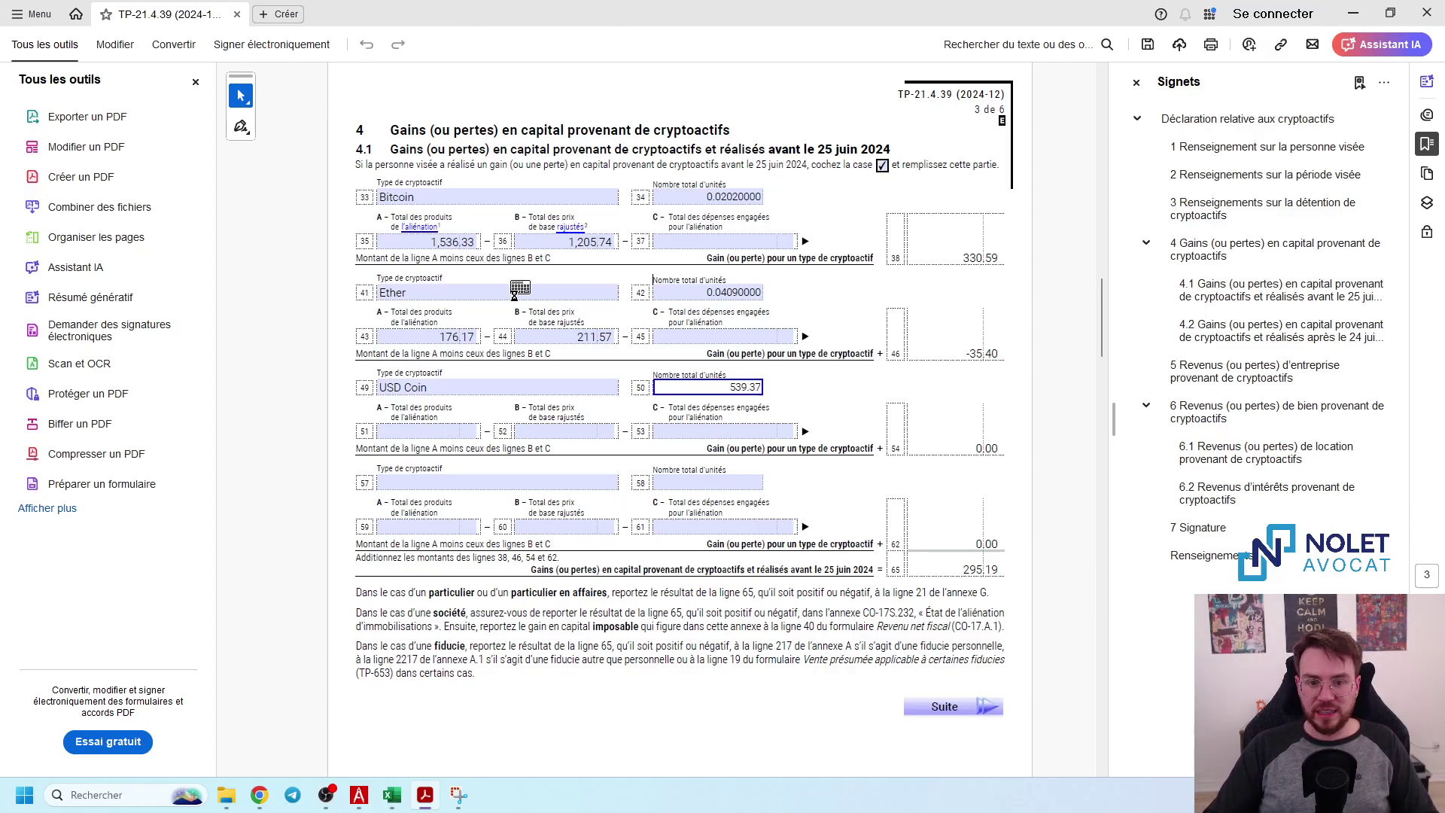
key(Tab)
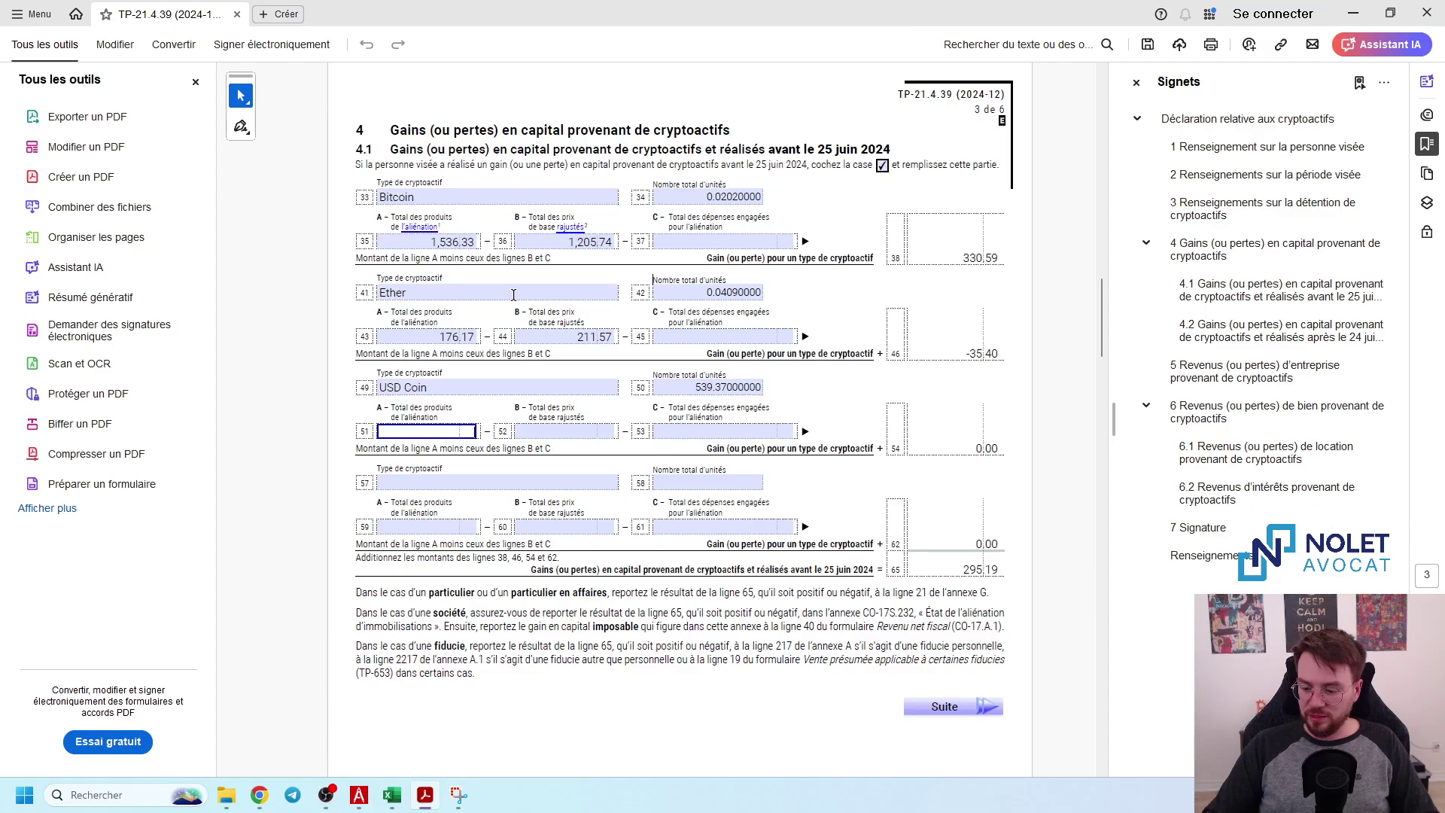
- Enter 728.48 for USD Coin as both the disposal proceeds on line 51 and the adjusted cost base on line 52
text(728.48)
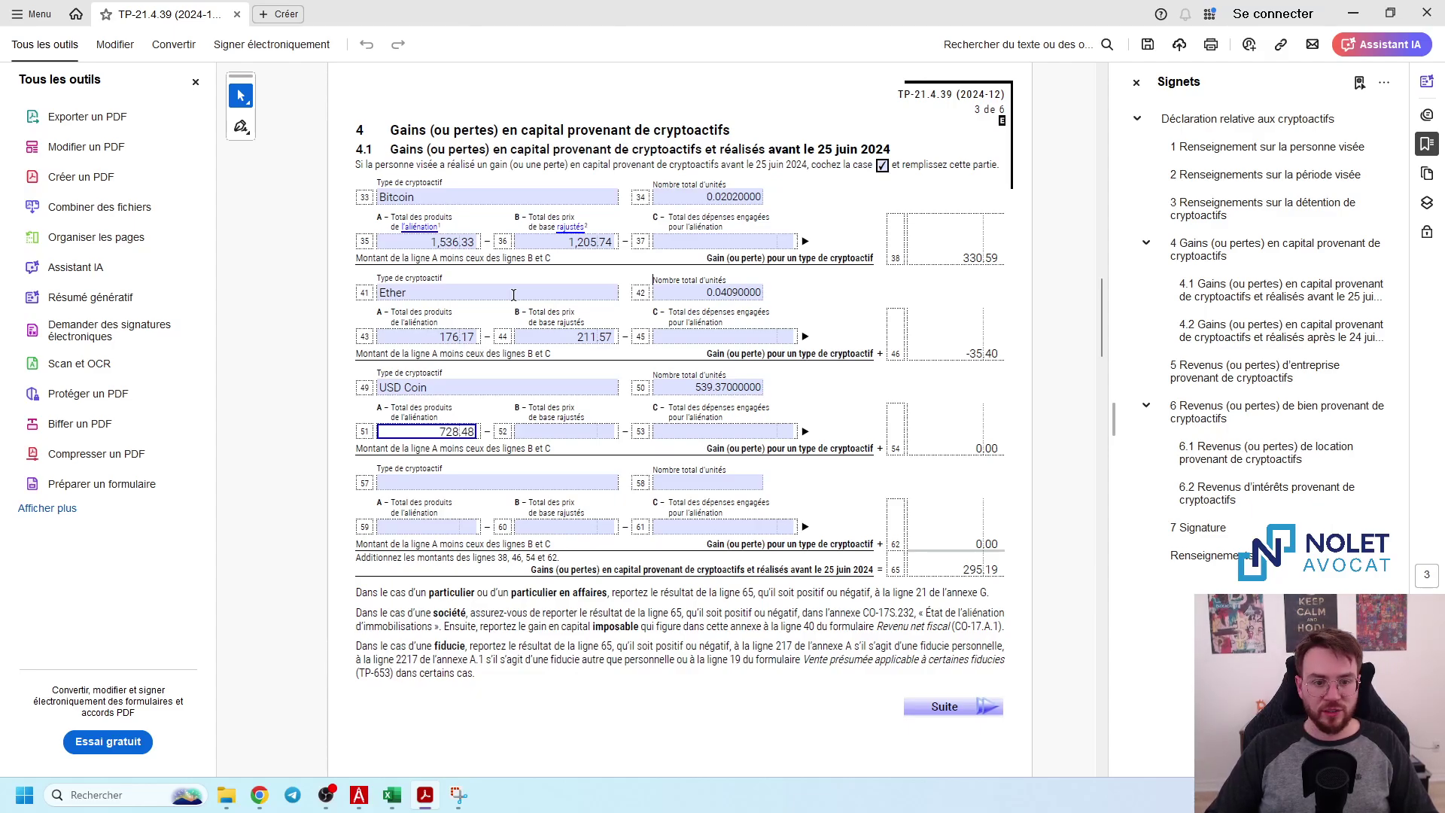
key(Tab)
text(728.48)
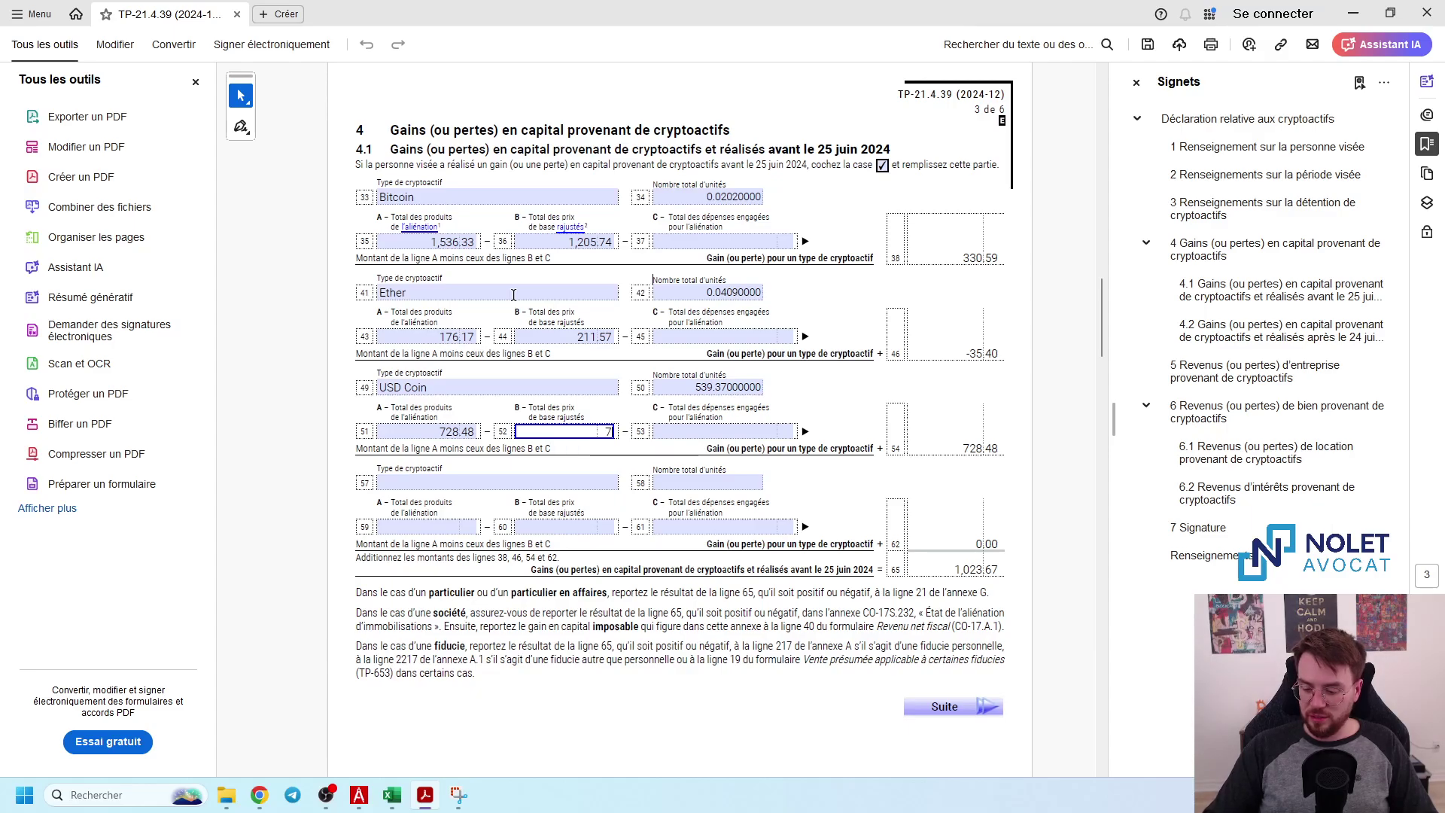
key(Tab)
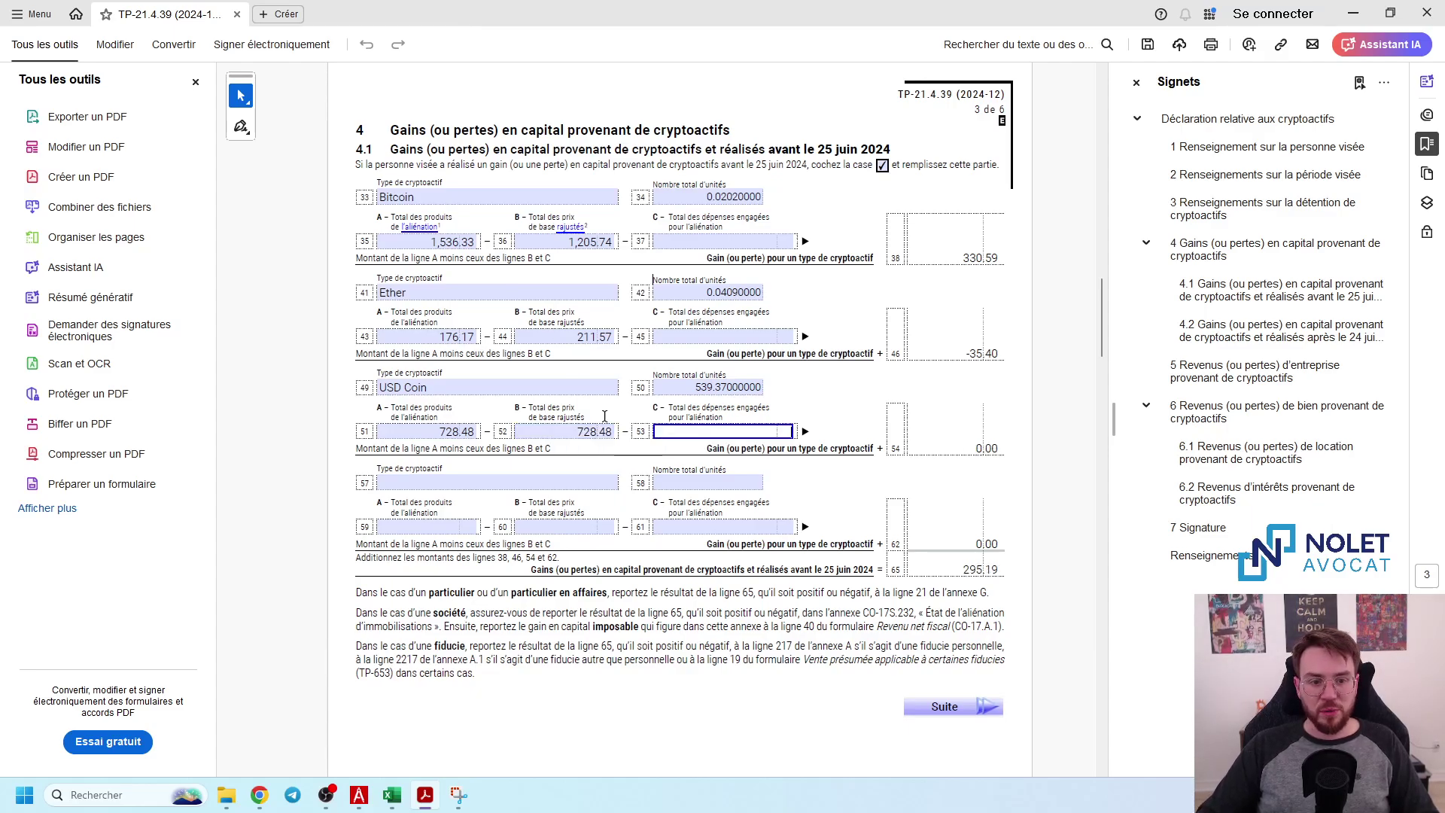
click(497, 450)
- In Koinly in Chrome, look through the 2024 transactions for the September 6 exchanges involving USDC
click(260, 795)
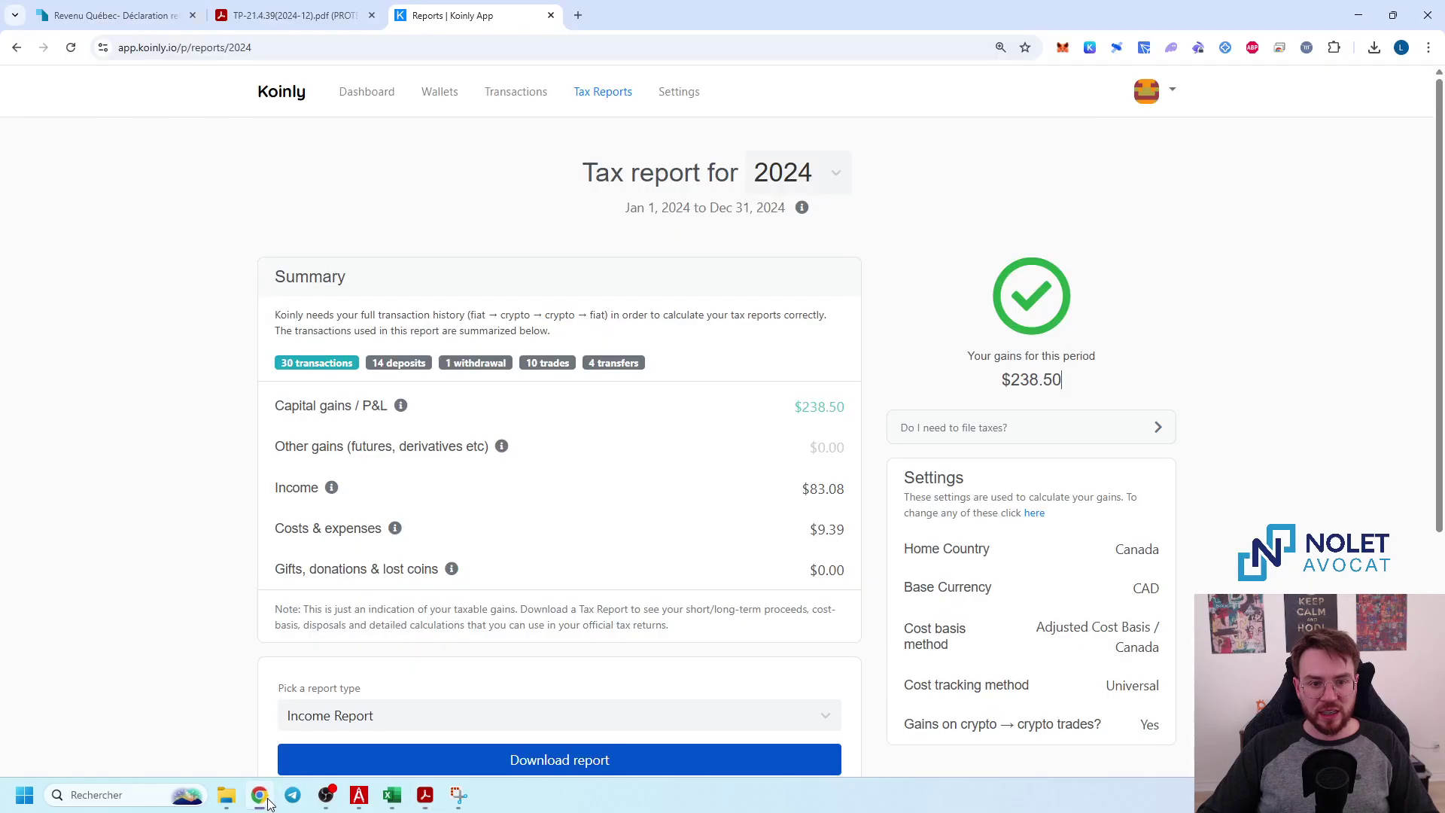
click(518, 93)
scroll(435, 259, down, 10)
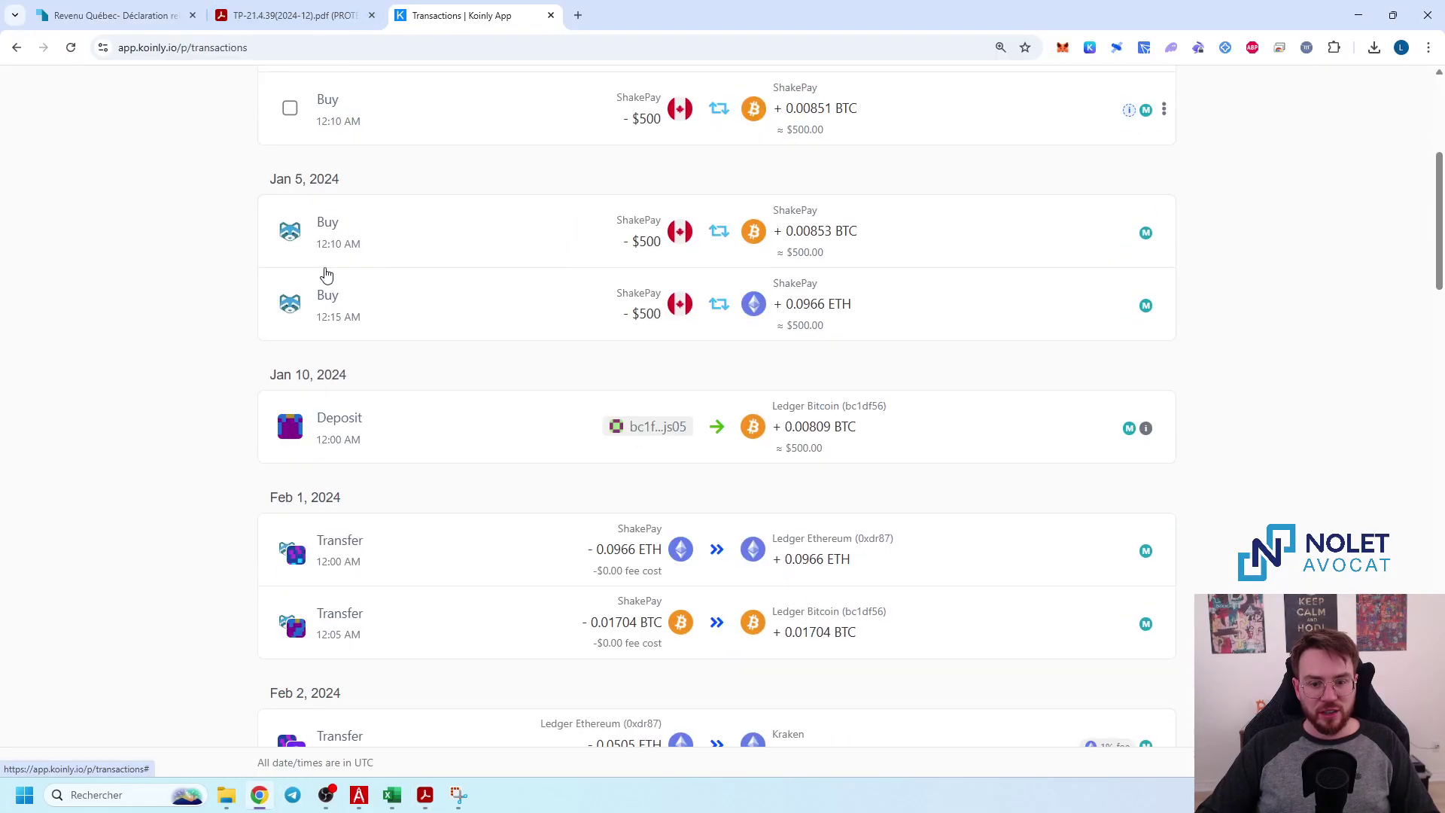
scroll(622, 354, down, 4)
scroll(621, 354, up, 4)
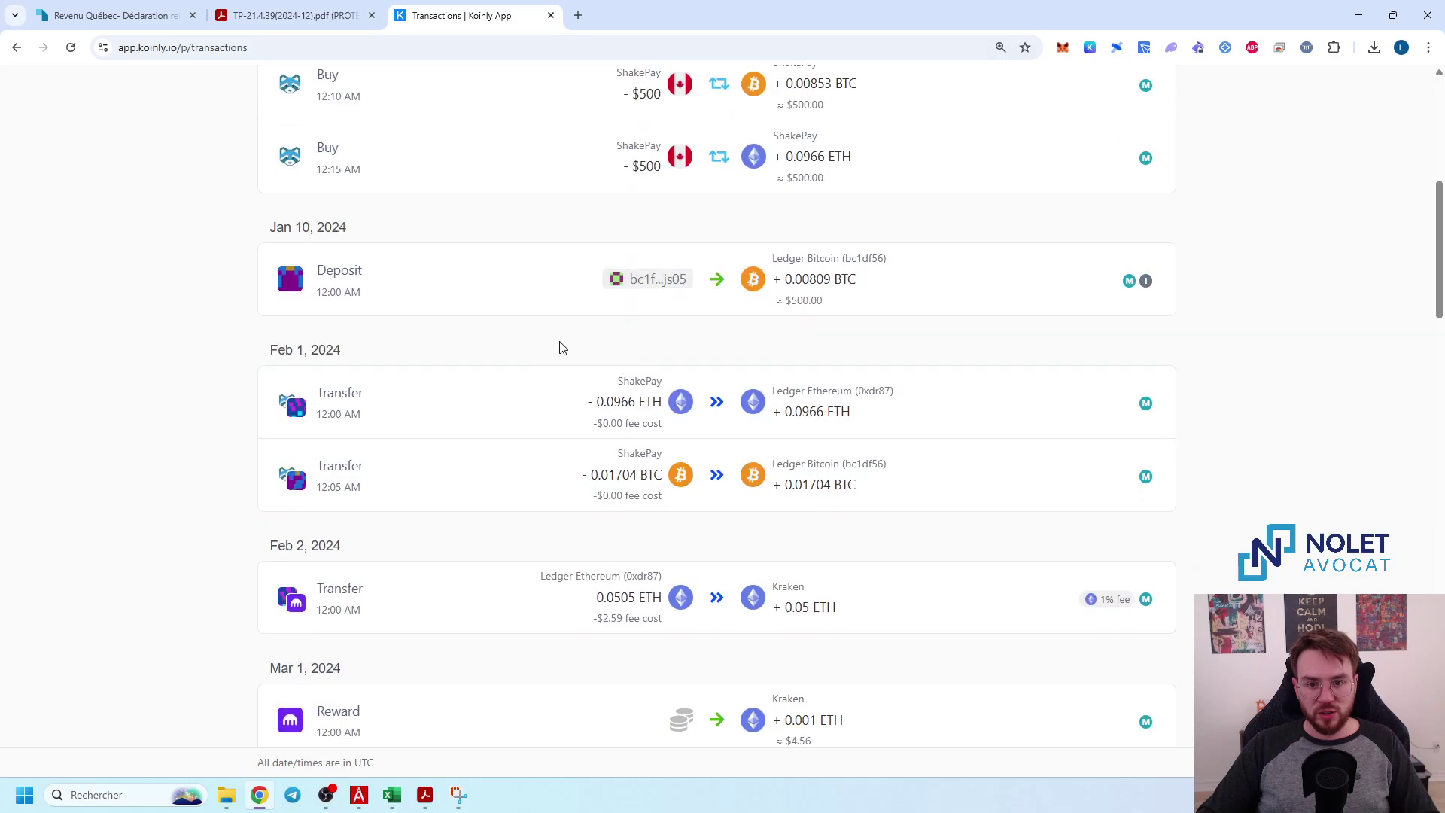
scroll(545, 356, down, 9)
scroll(543, 359, down, 12)
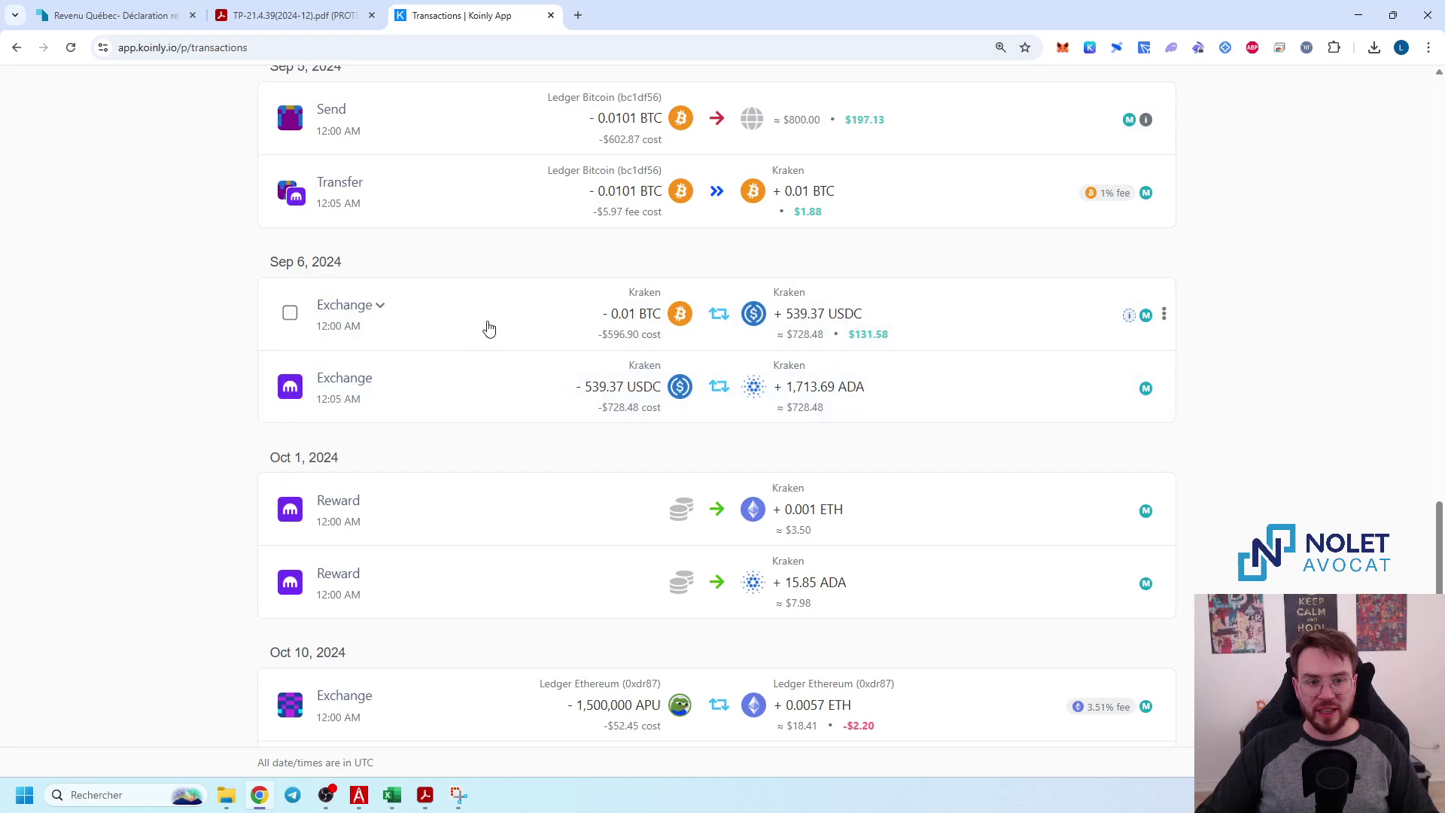
- Compare the section 4.1 total on line 65 of the Acrobat form with the gain/loss grand total in the Excel pivot table
click(425, 798)
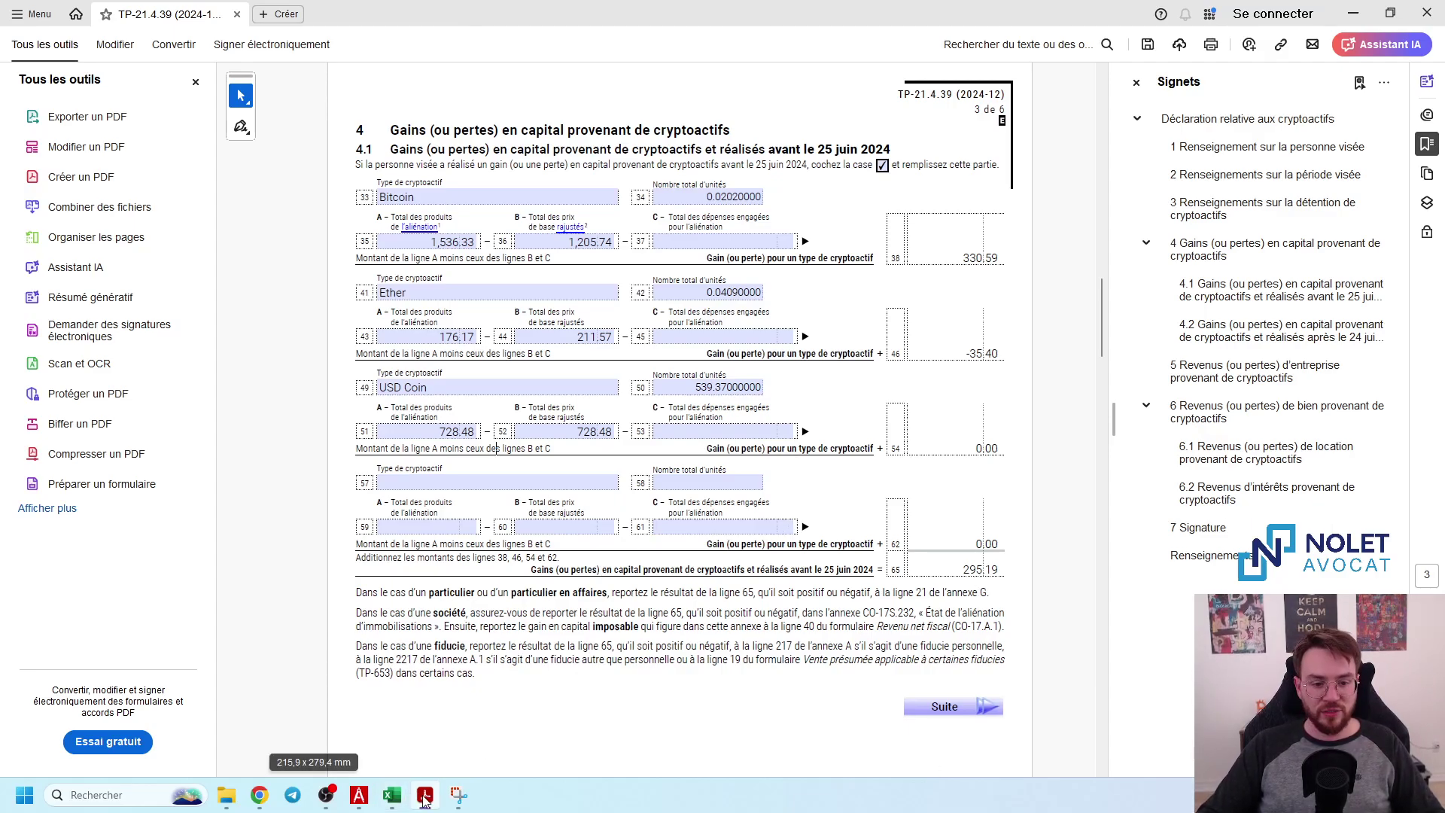
click(392, 795)
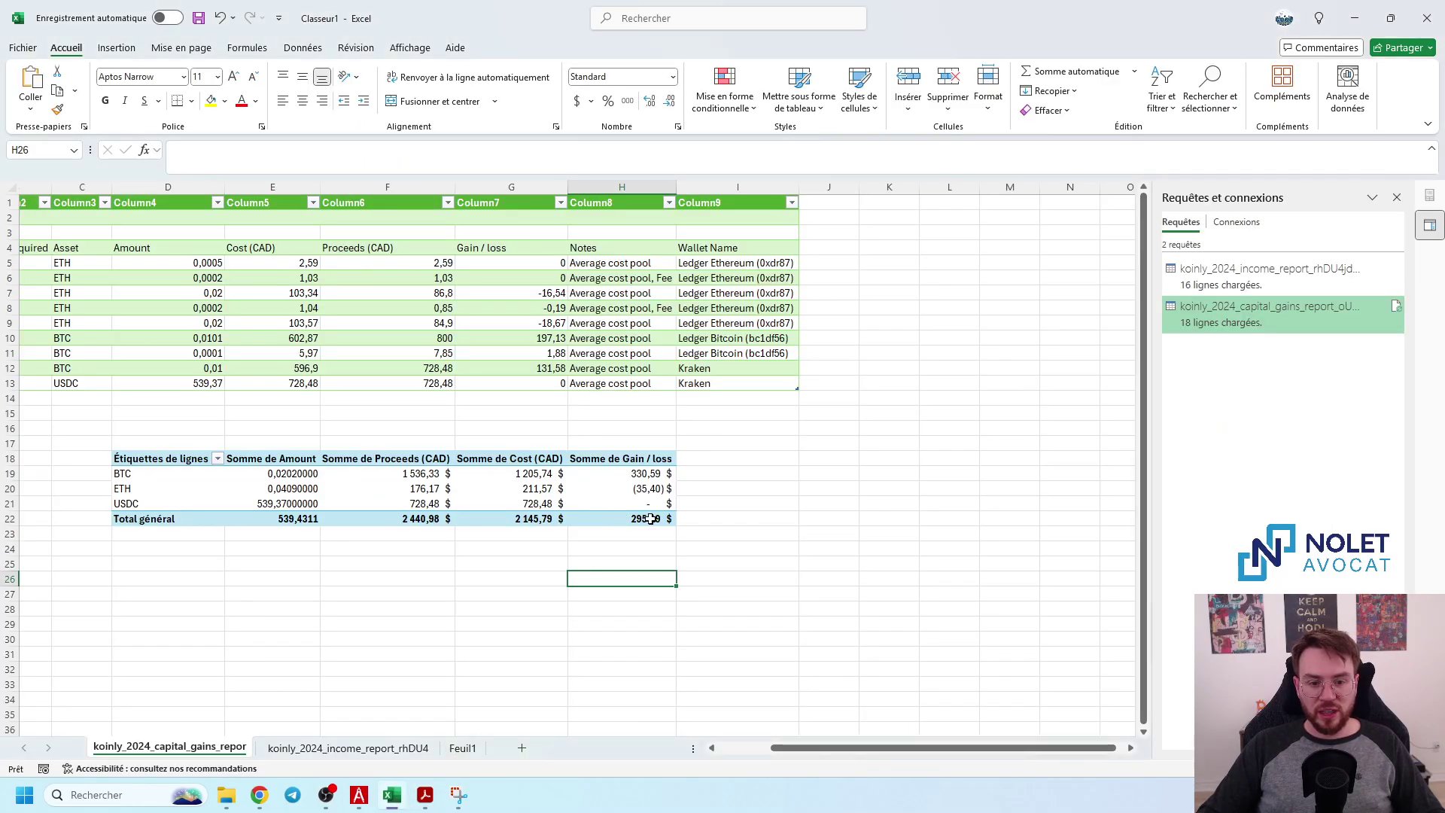
click(425, 797)
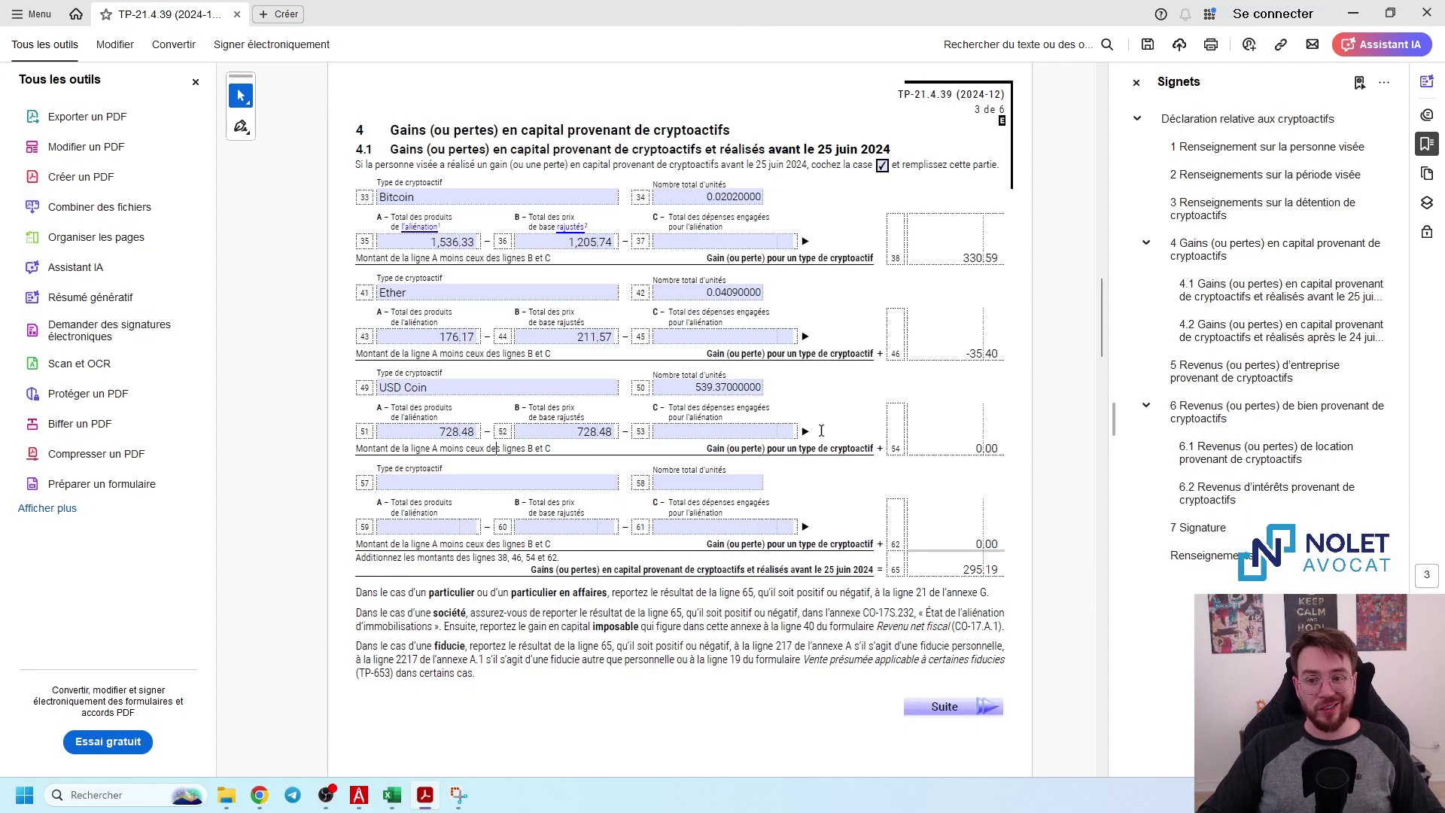
- Review the form's first-page filing instructions, the line 65 reporting notes and section 4.2 for gains realised after 24 June 2024
scroll(508, 526, up, 20)
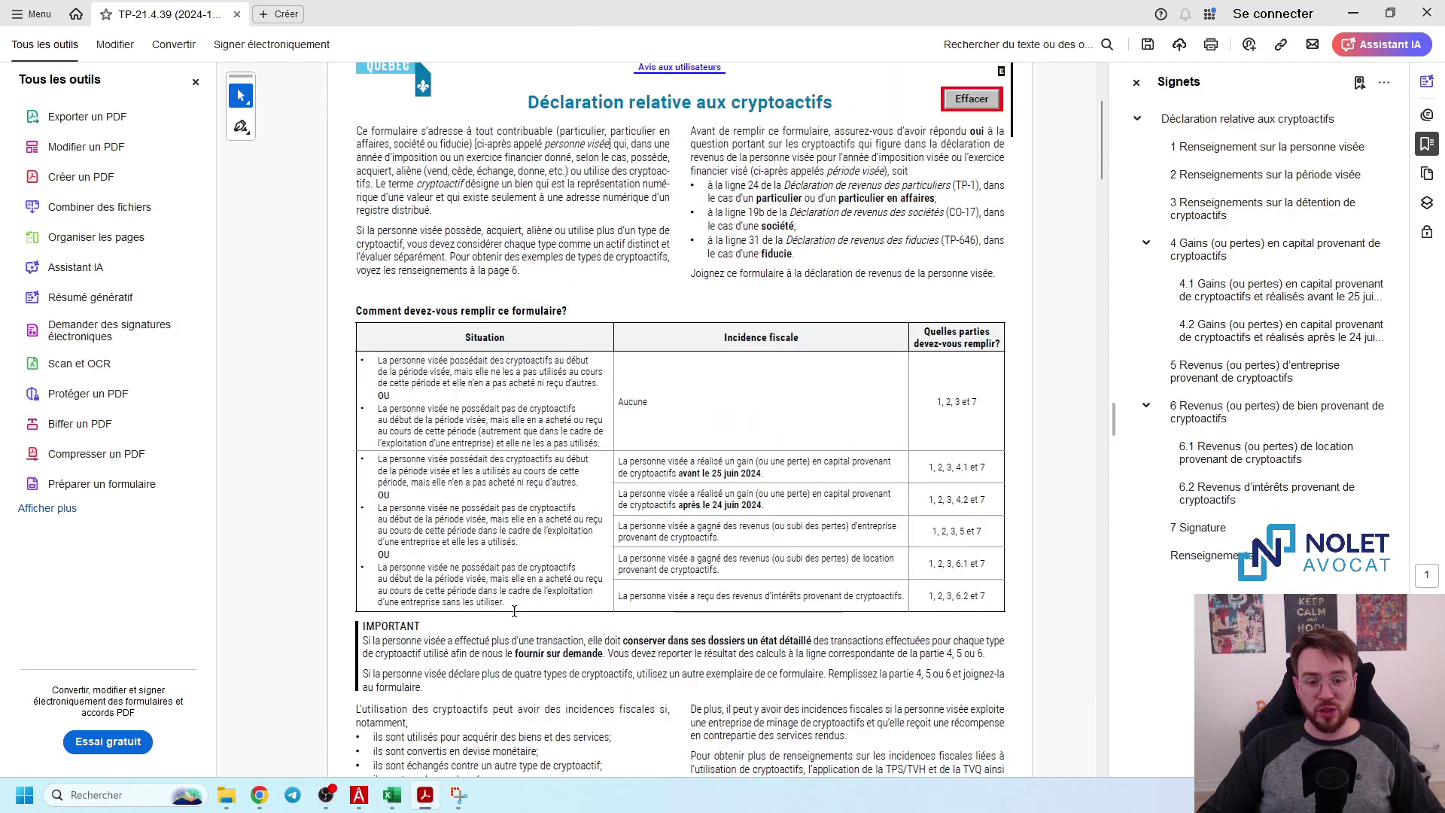
scroll(531, 609, down, 10)
scroll(533, 613, down, 5)
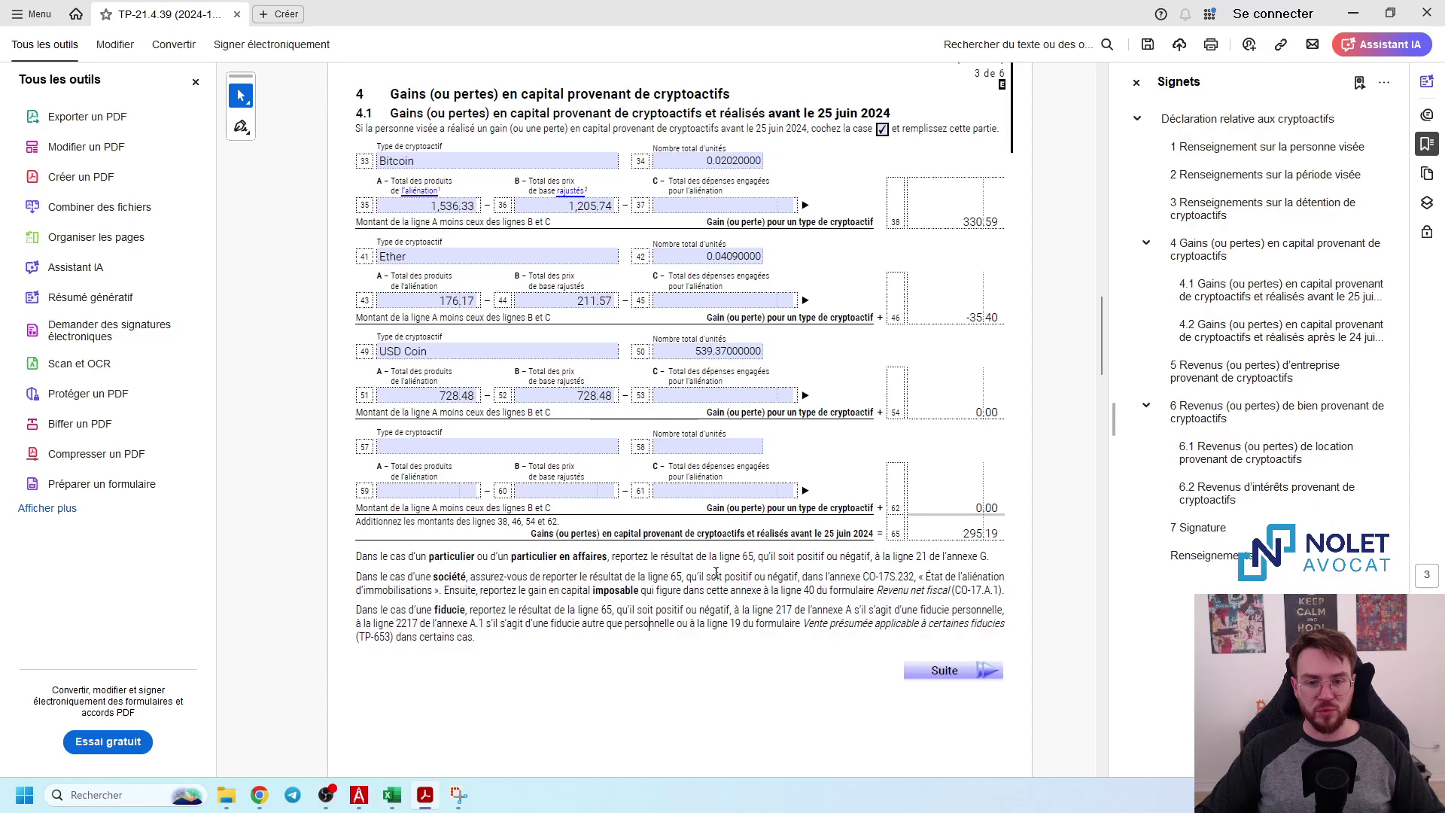
scroll(716, 572, down, 10)
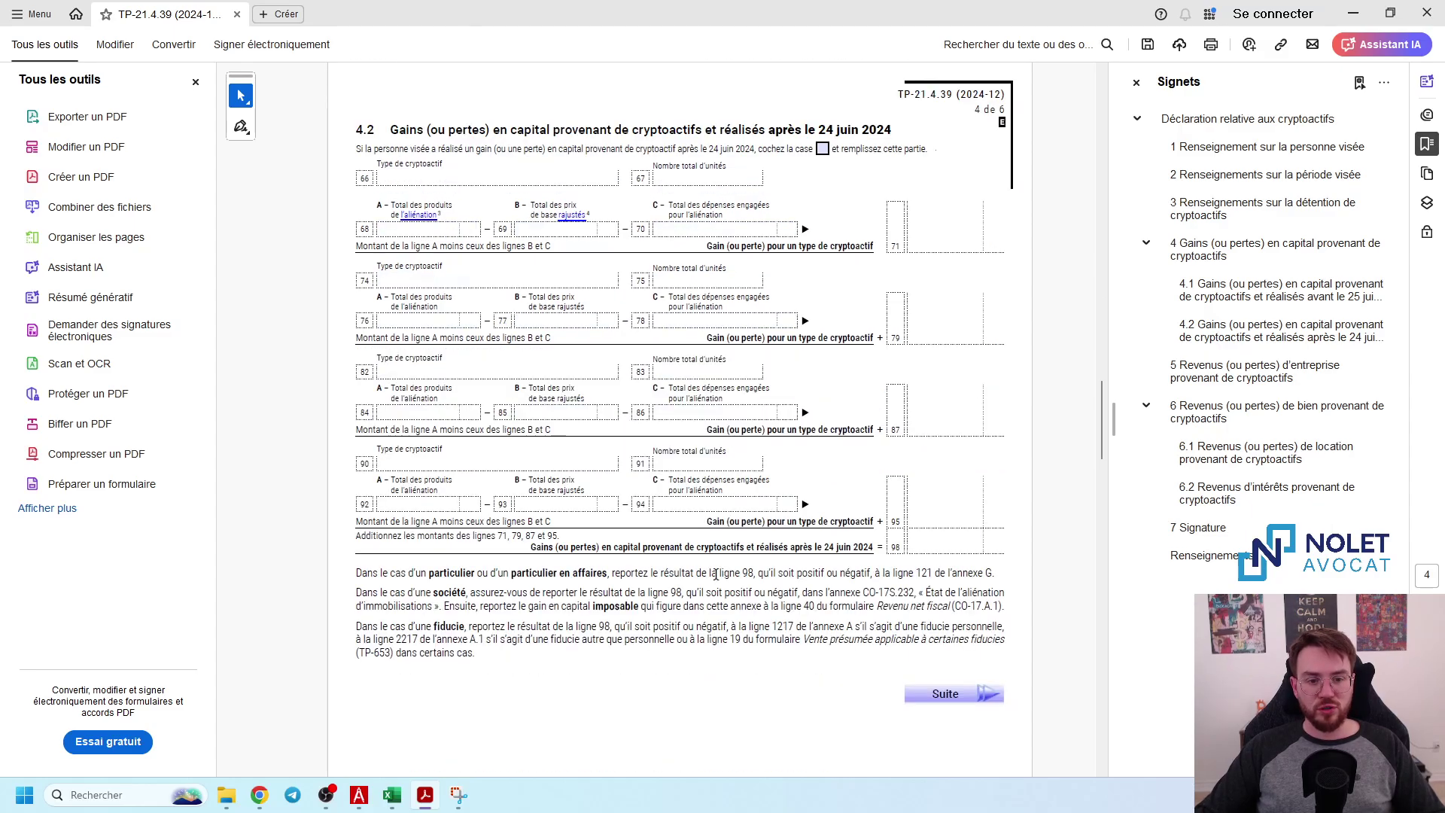
scroll(713, 575, up, 5)
scroll(651, 519, down, 5)
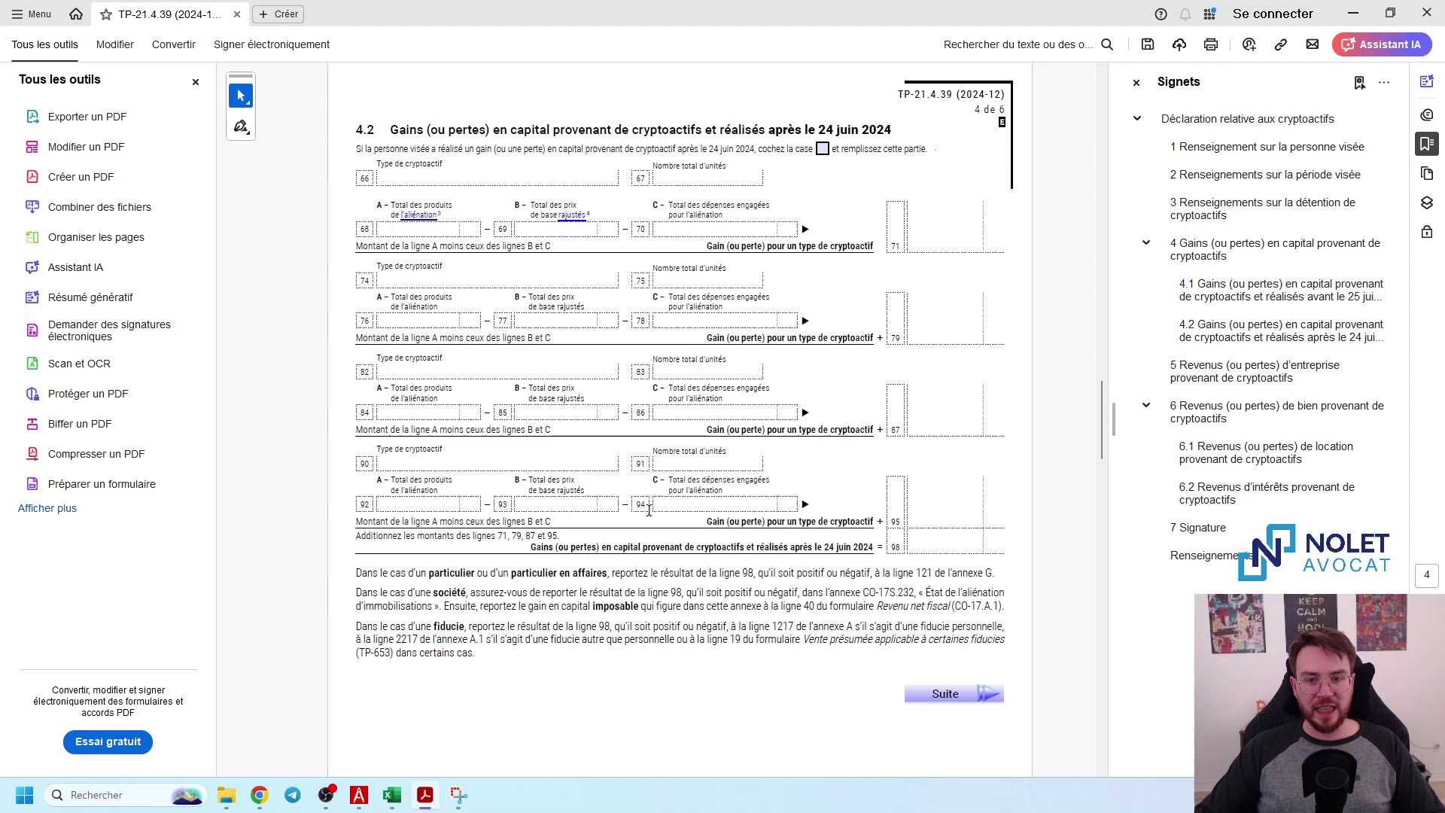
- In Excel, import the koinly_2024_capital_gains_report CSV file again and load it into a new sheet
click(392, 798)
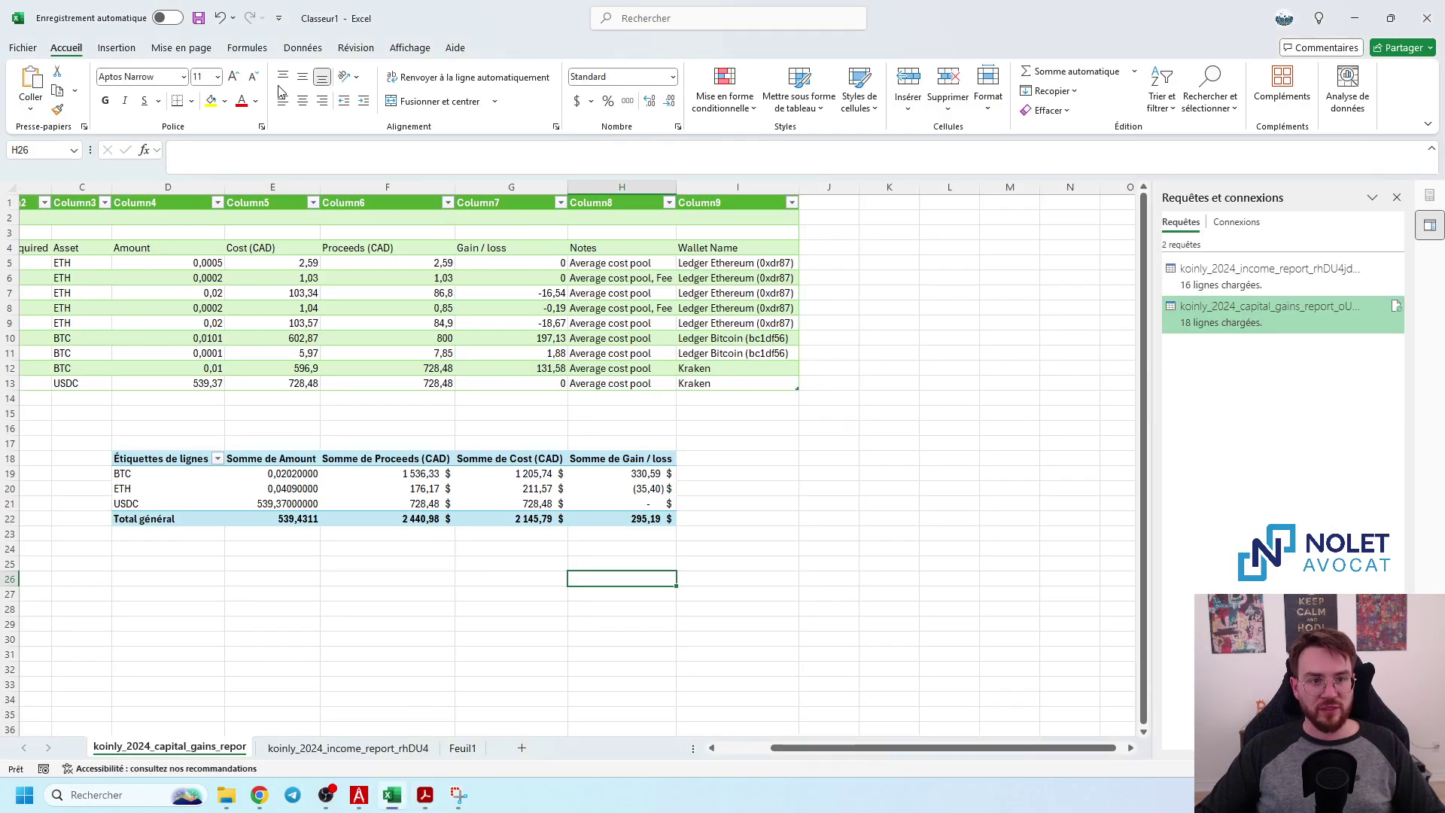
click(302, 47)
click(140, 72)
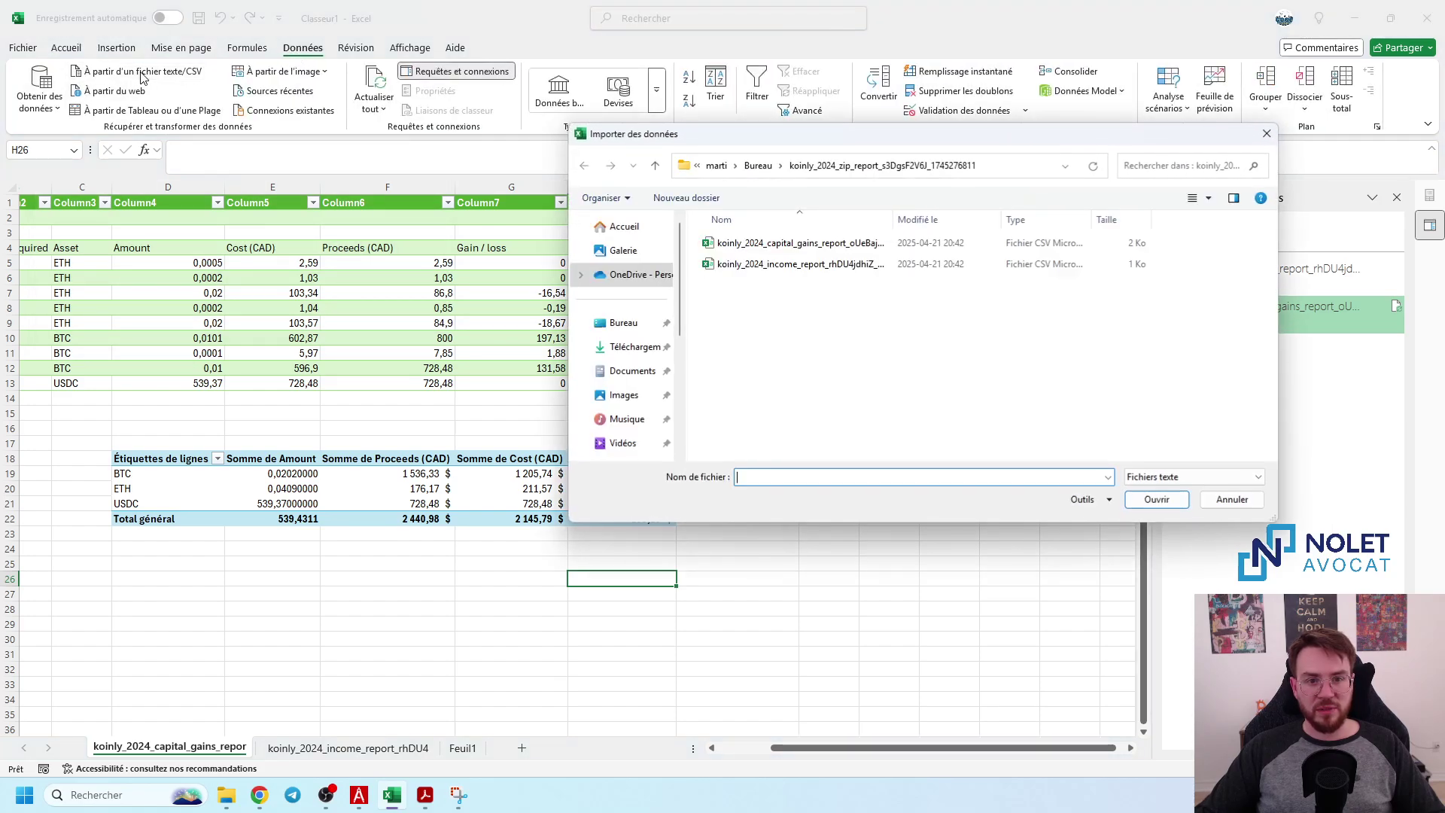
click(760, 243)
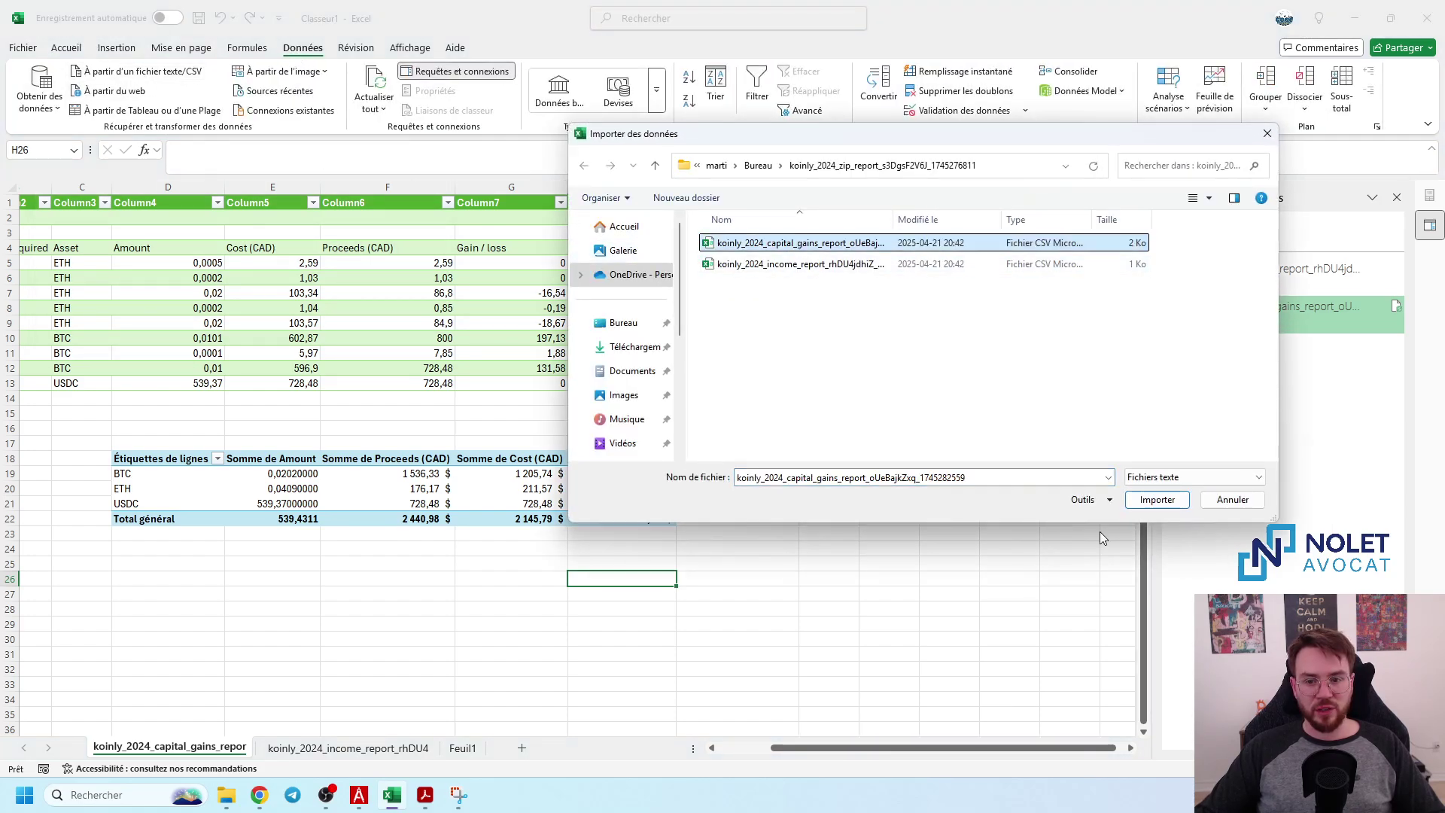
click(1140, 504)
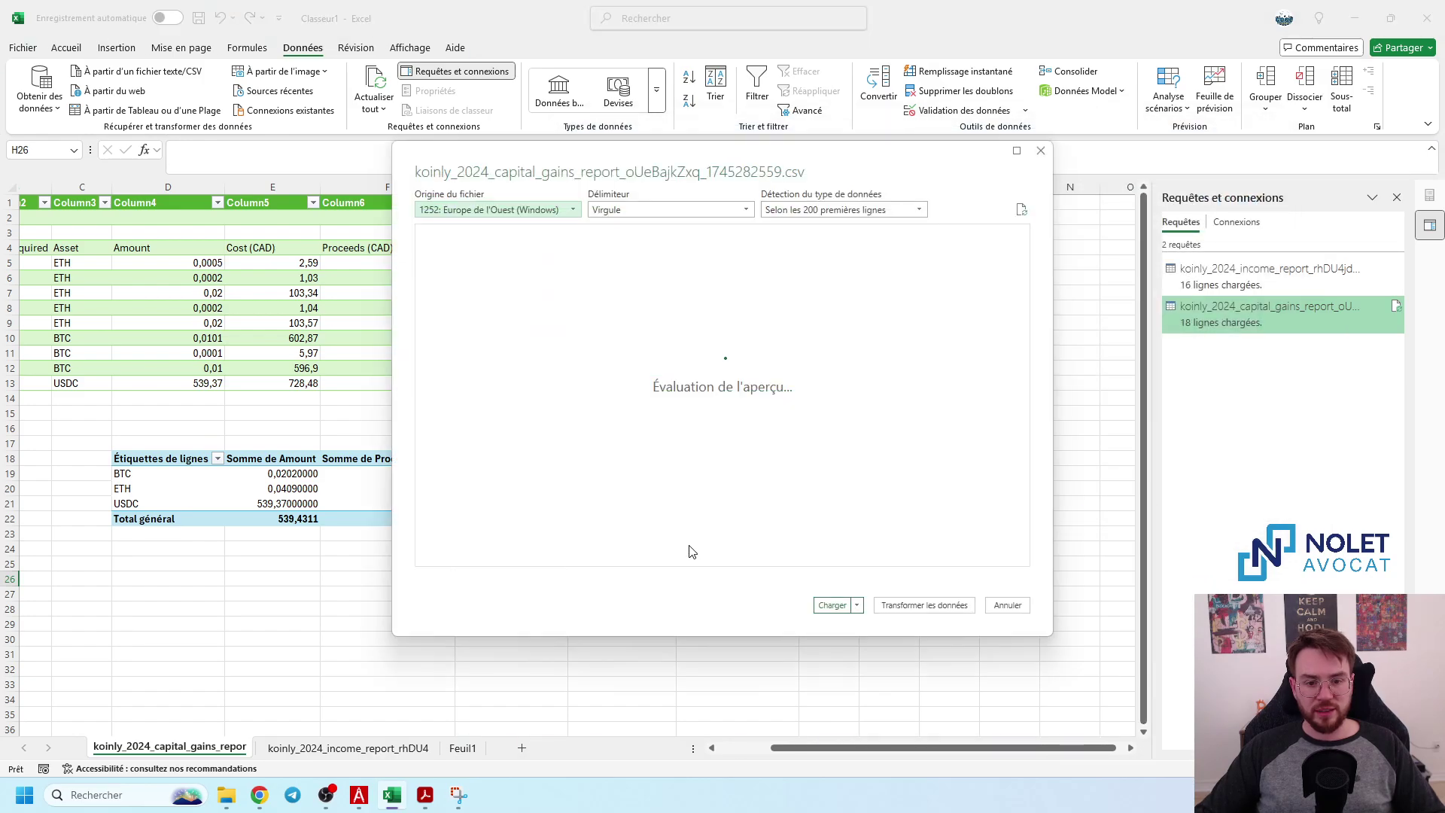
click(831, 605)
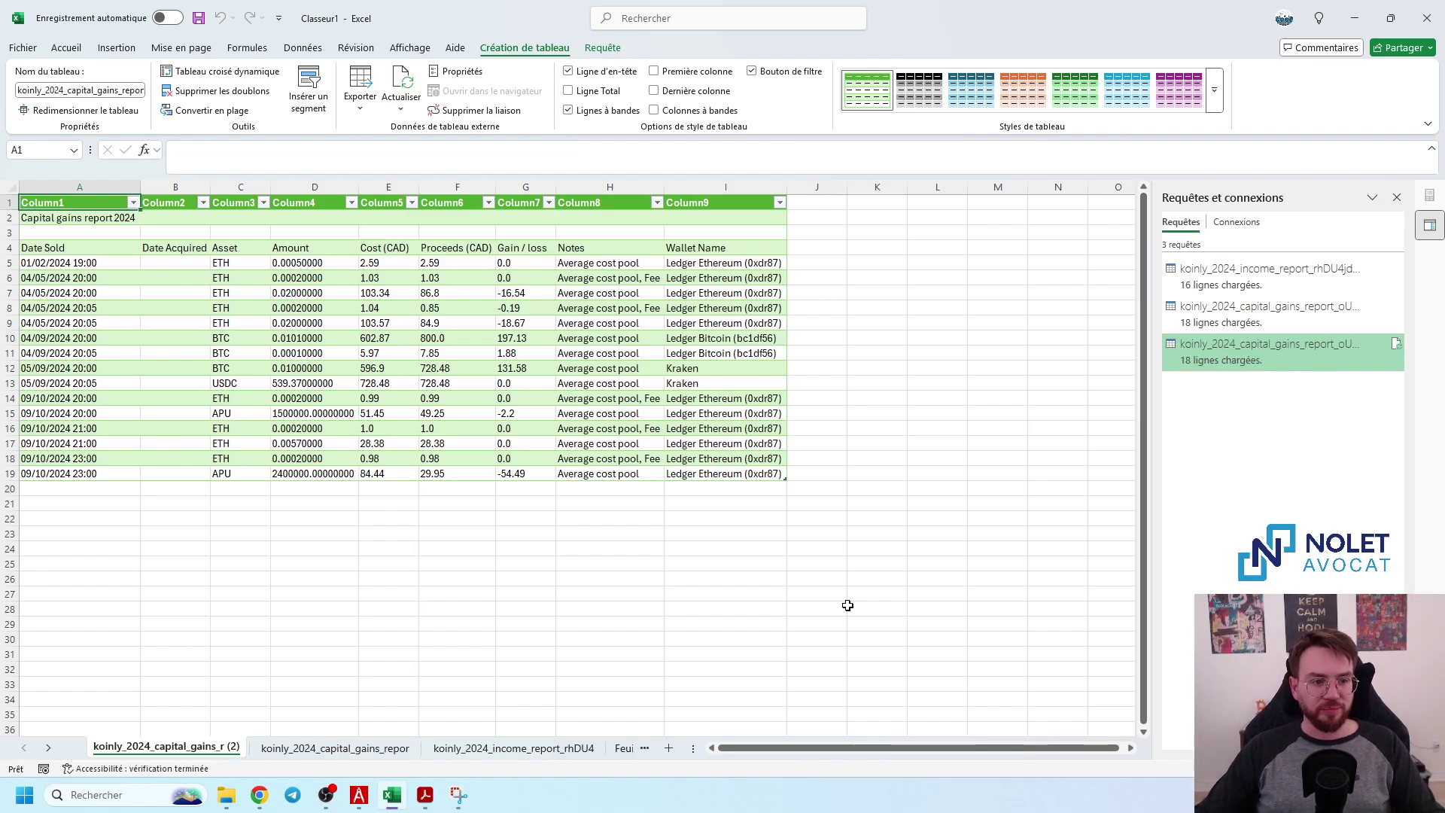
- Delete rows 5 to 13 of the newly imported table, the sales dated before October 2024
click(722, 567)
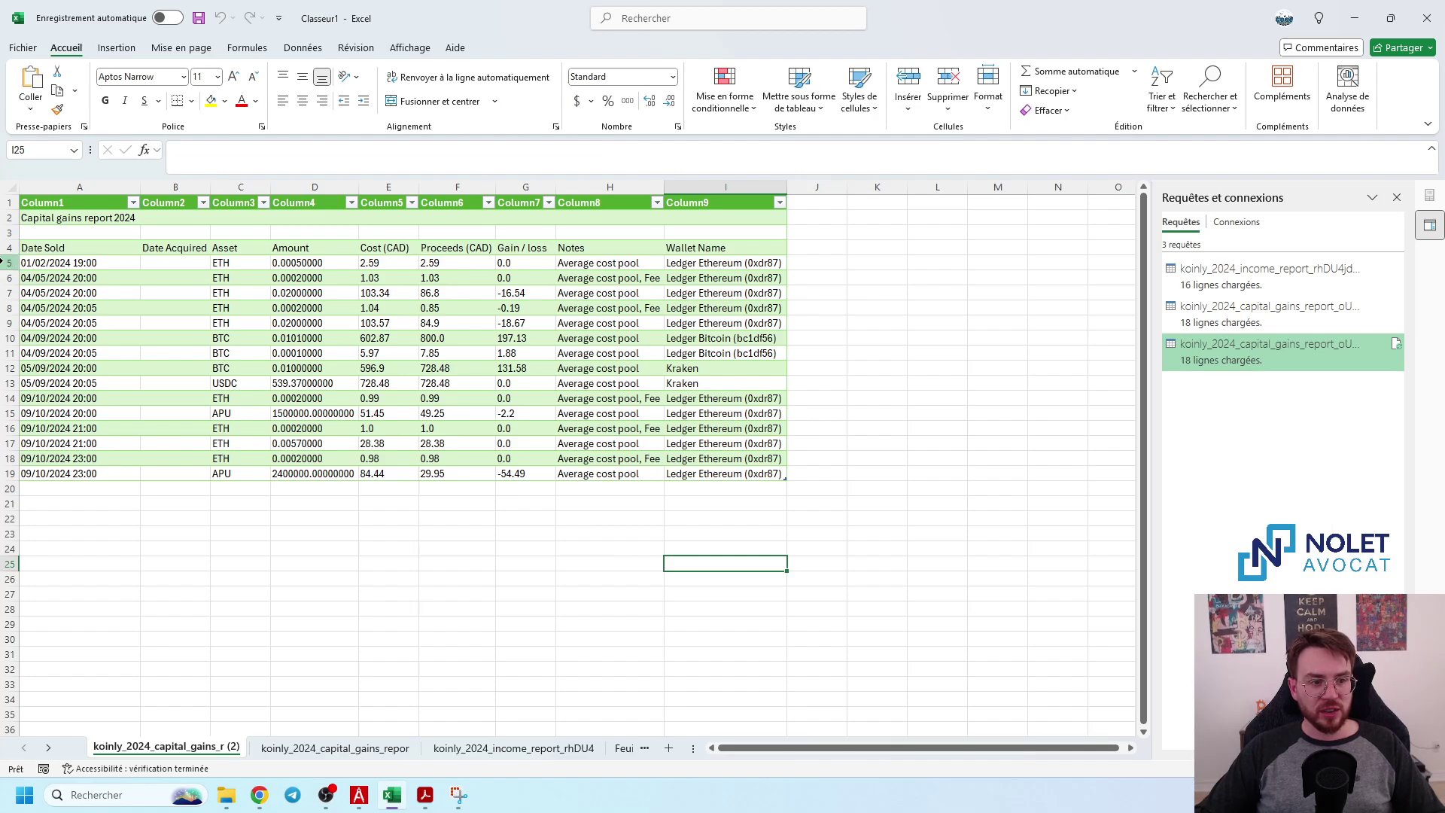
drag(8, 267, 6, 382)
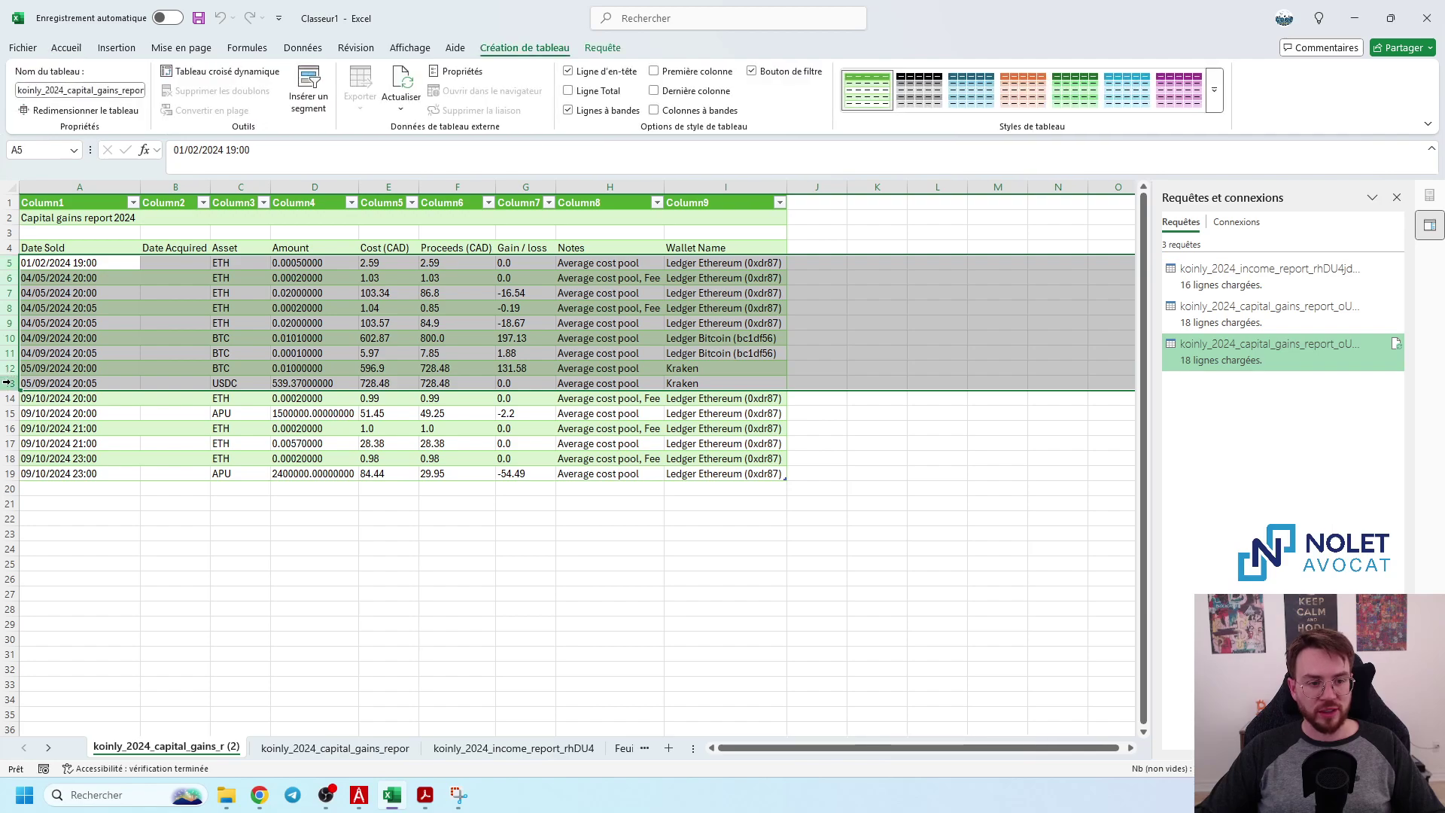
right_click(7, 382)
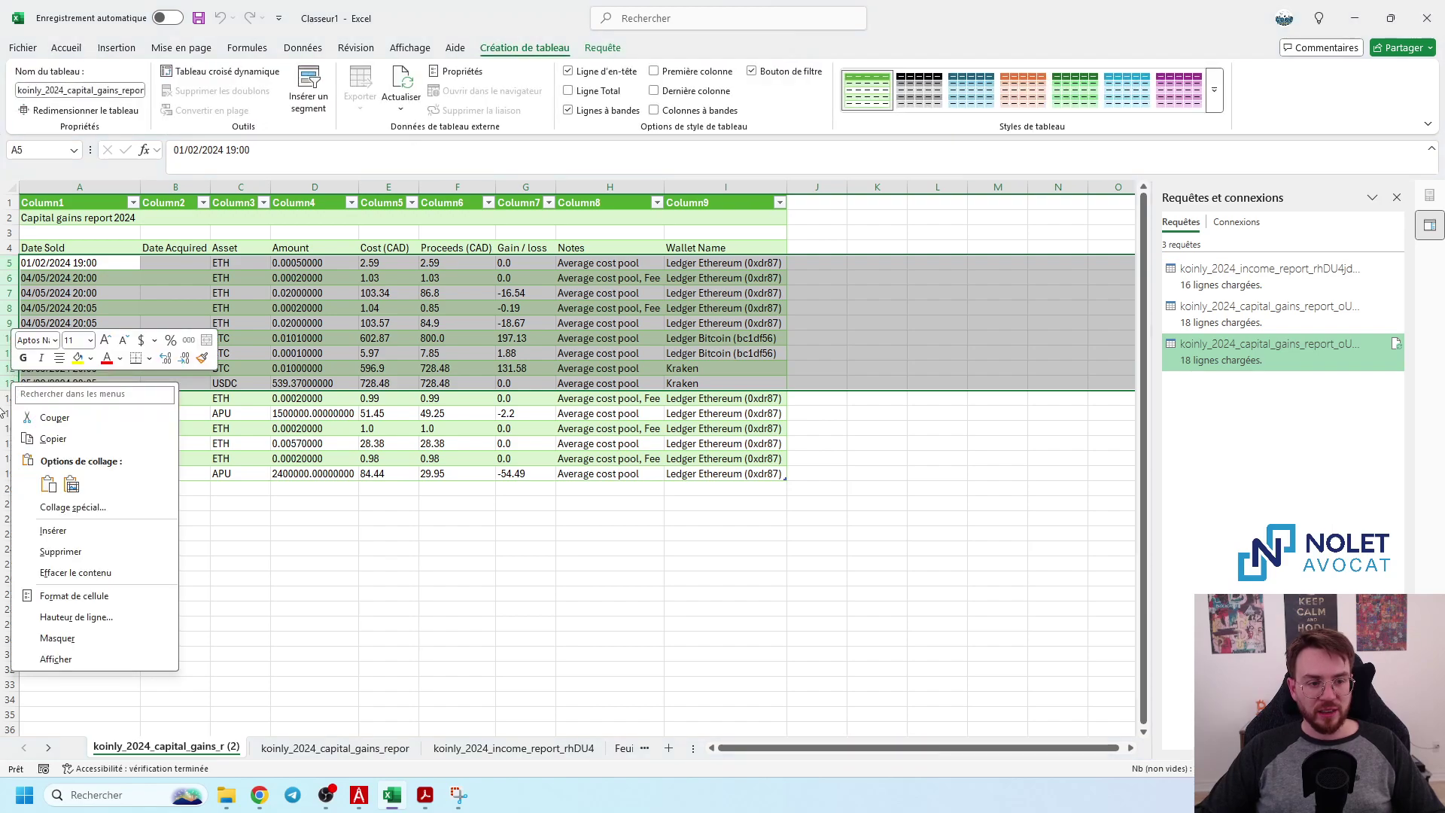
click(82, 551)
click(109, 440)
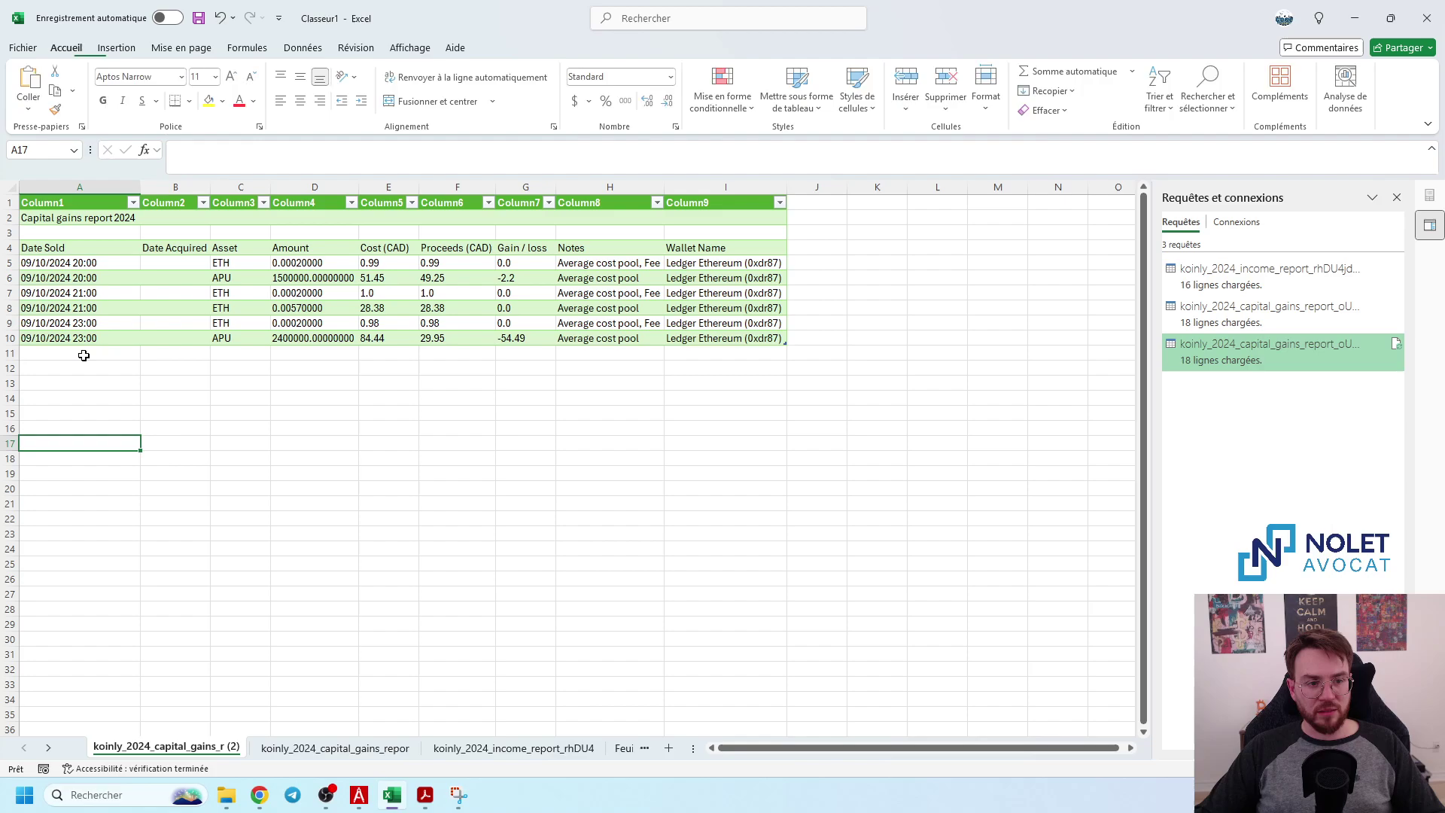
- Replace every period with a comma throughout the sheet so the amounts are read as numbers
click(301, 434)
key(ctrl+f)
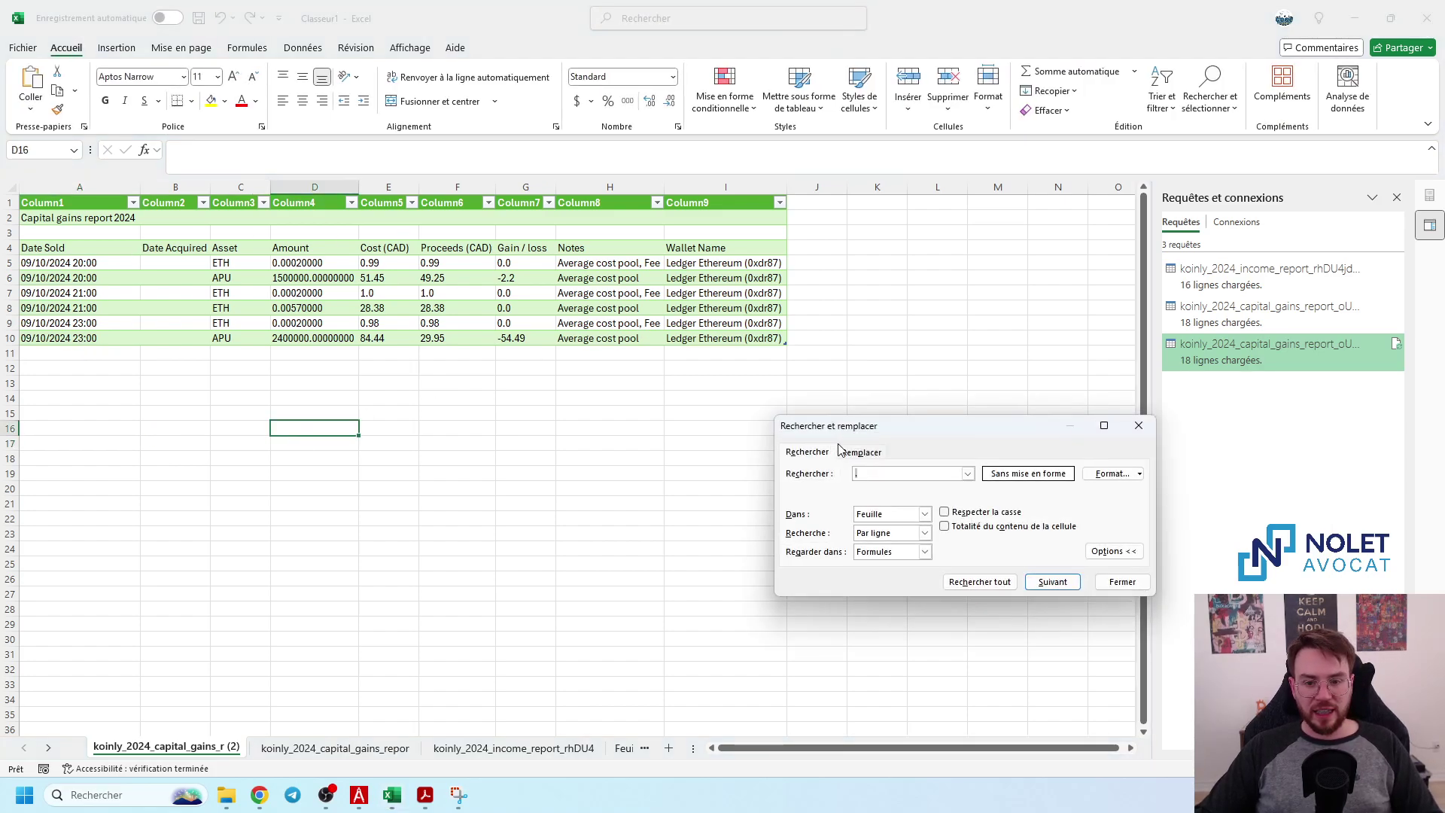
click(873, 455)
click(829, 581)
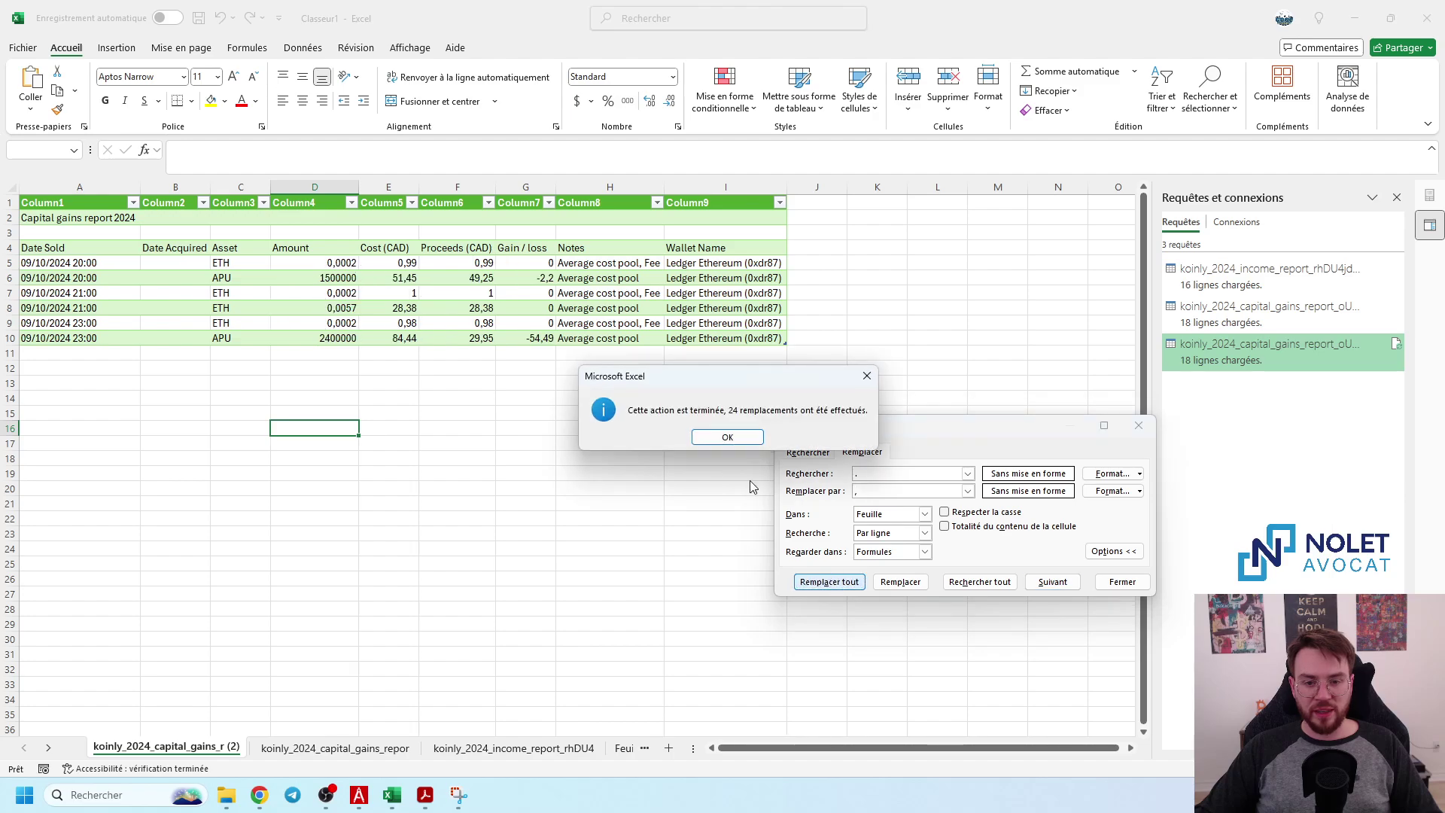
click(711, 438)
click(1137, 425)
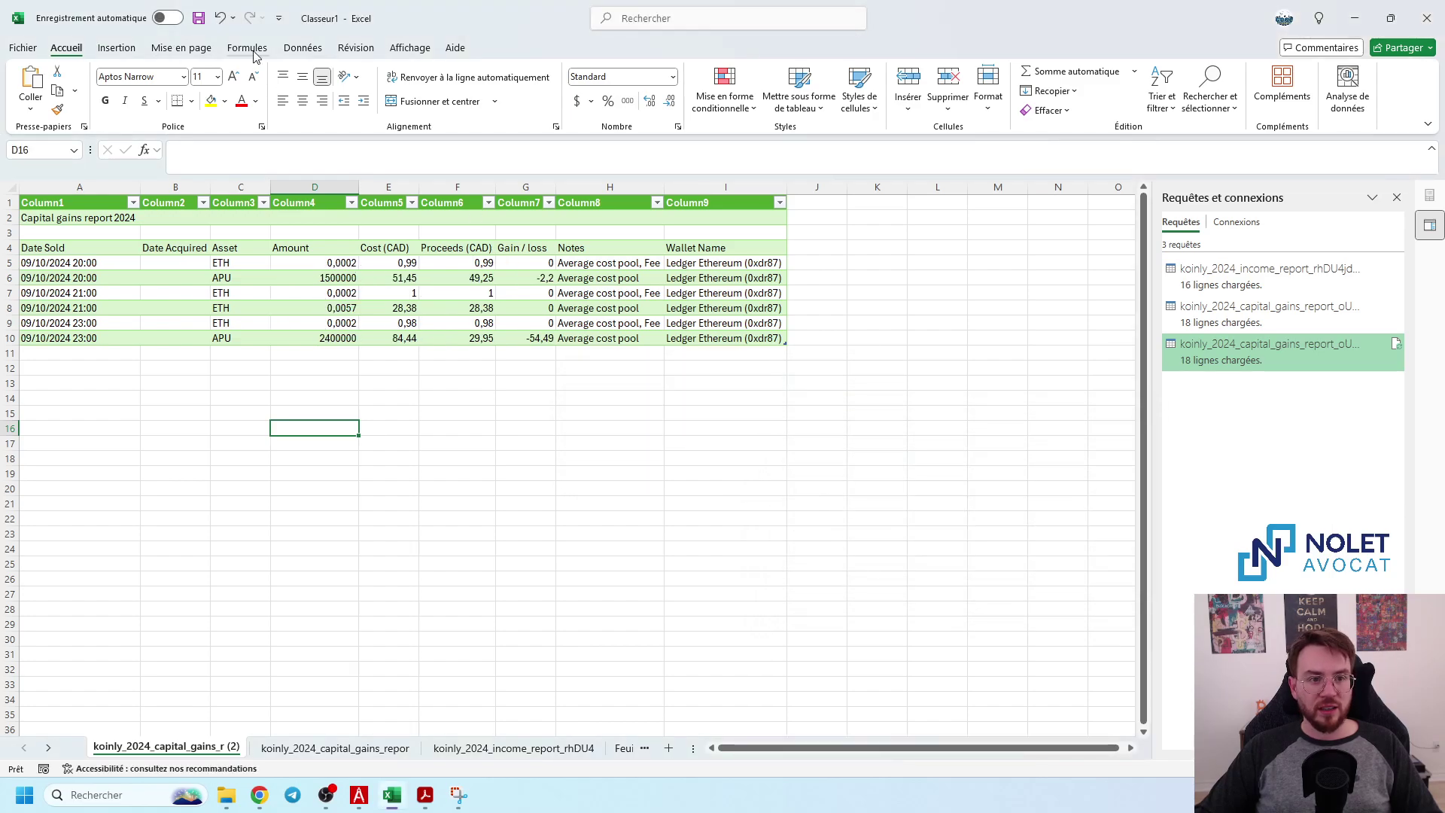
- Insert a pivot table from range A4:G10, placed at D16 on the same sheet
click(116, 47)
click(63, 87)
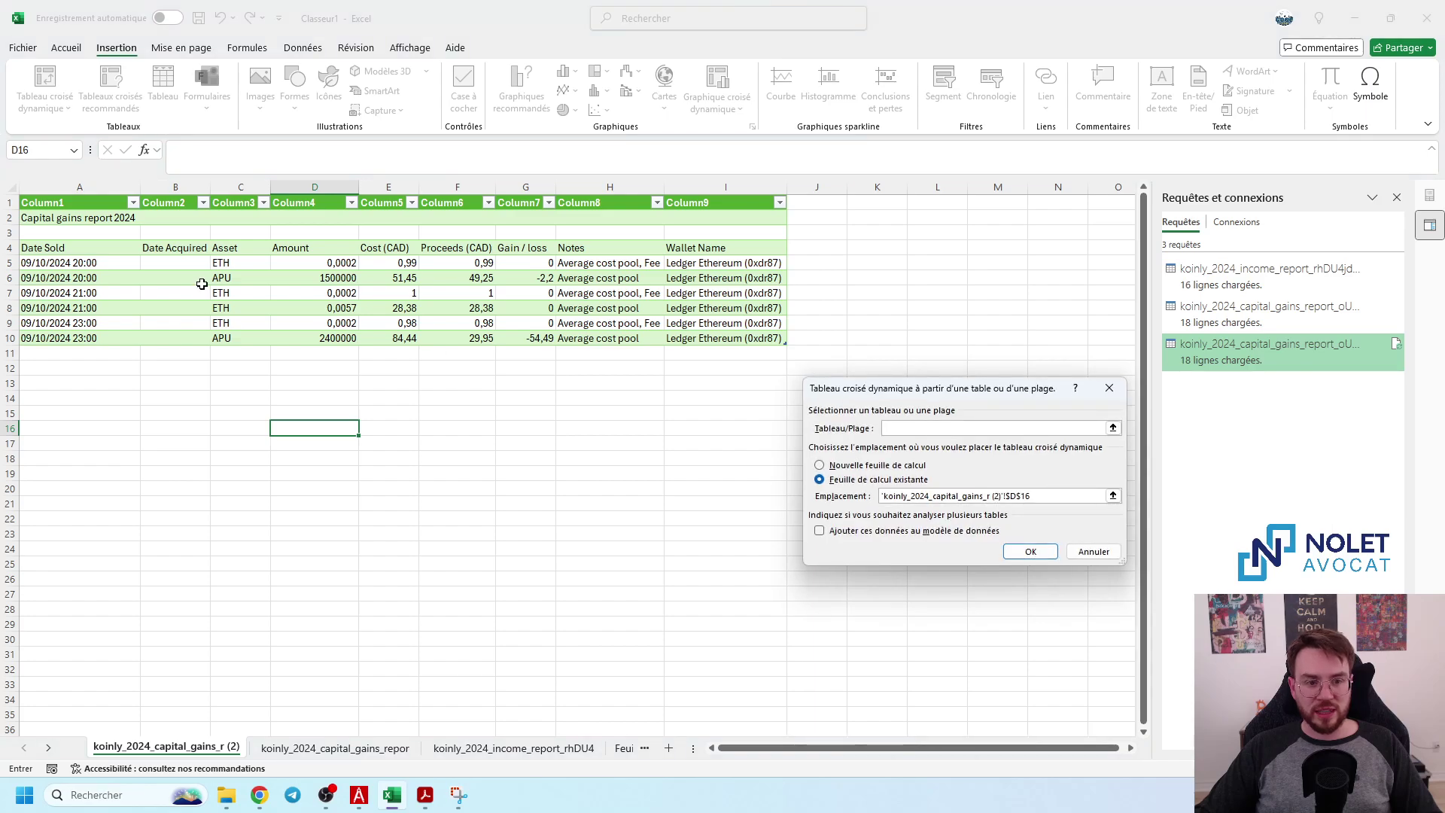
drag(75, 251, 514, 335)
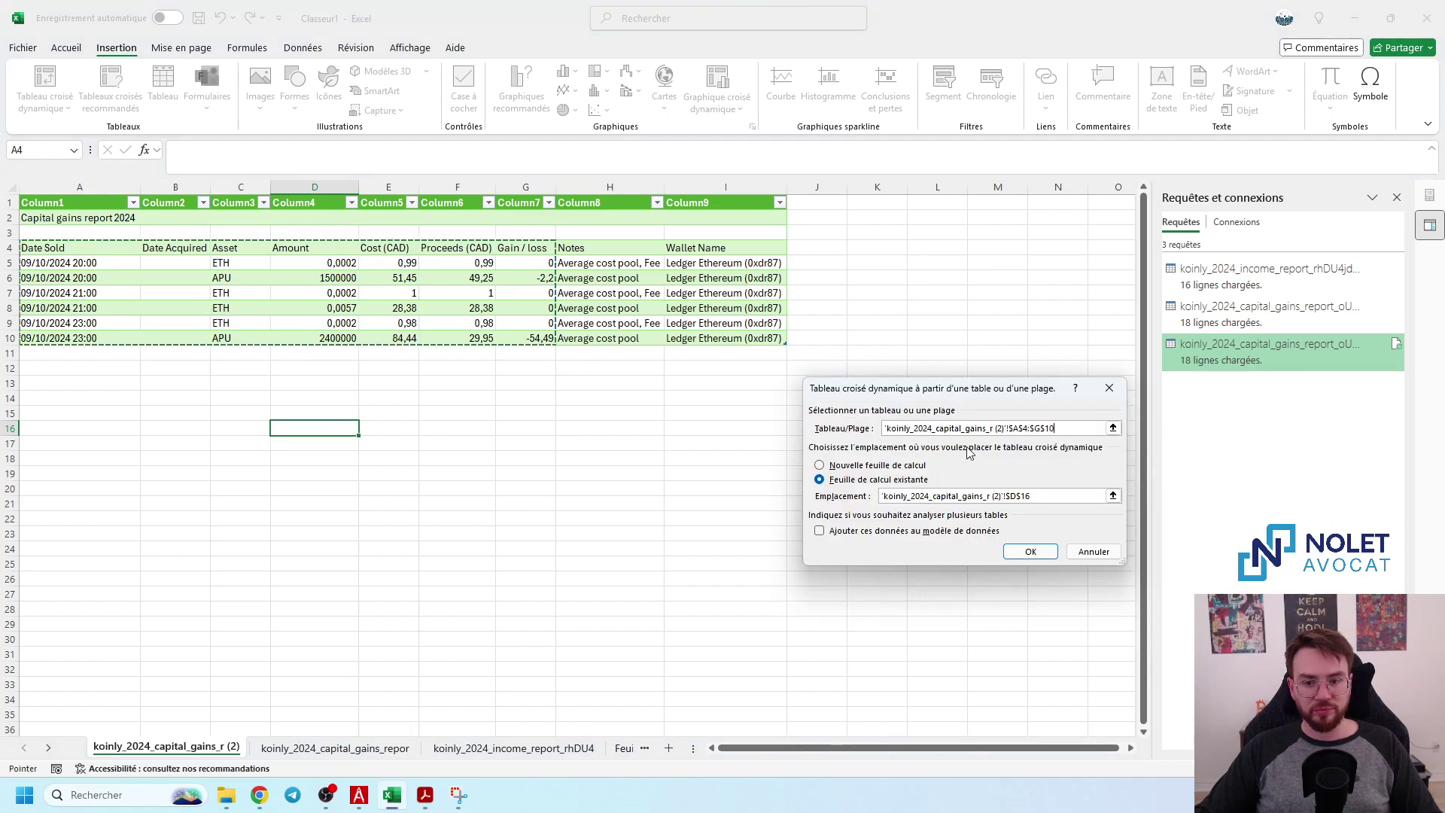
click(1028, 552)
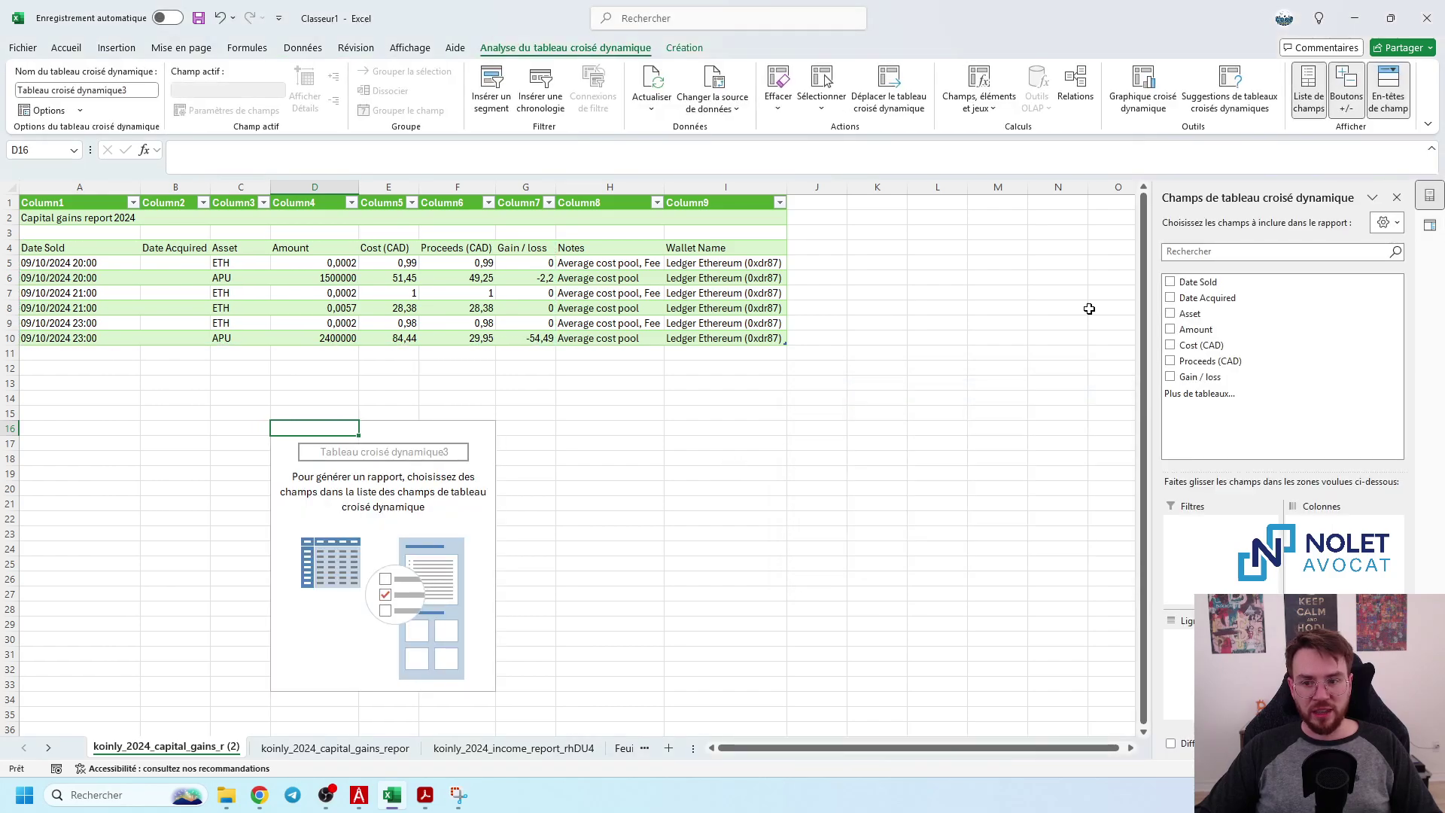
- Set Asset as the pivot table's rows and Amount, Proceeds (CAD), Cost (CAD) and Gain / loss as its summed values
click(1170, 314)
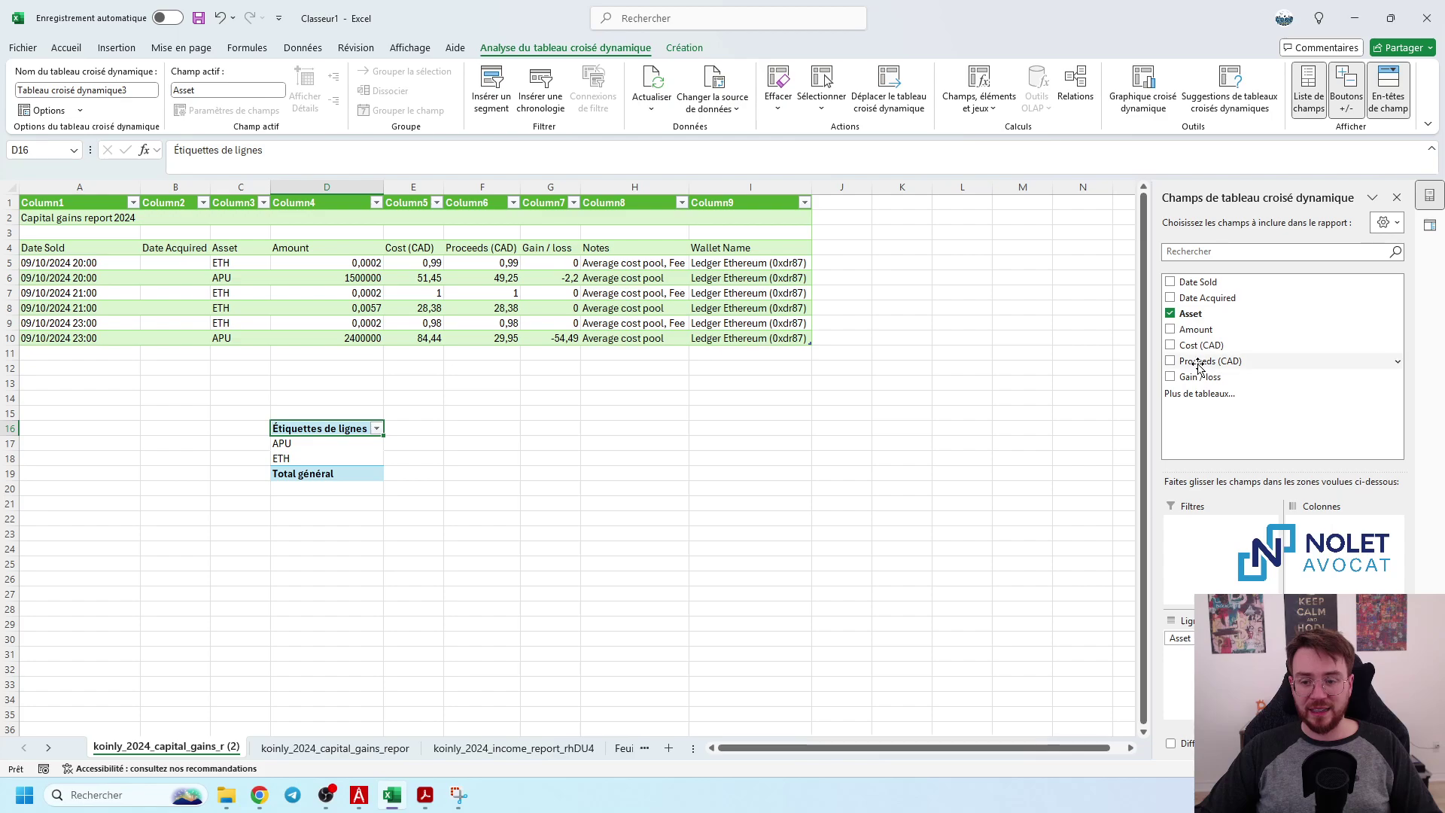
click(1201, 331)
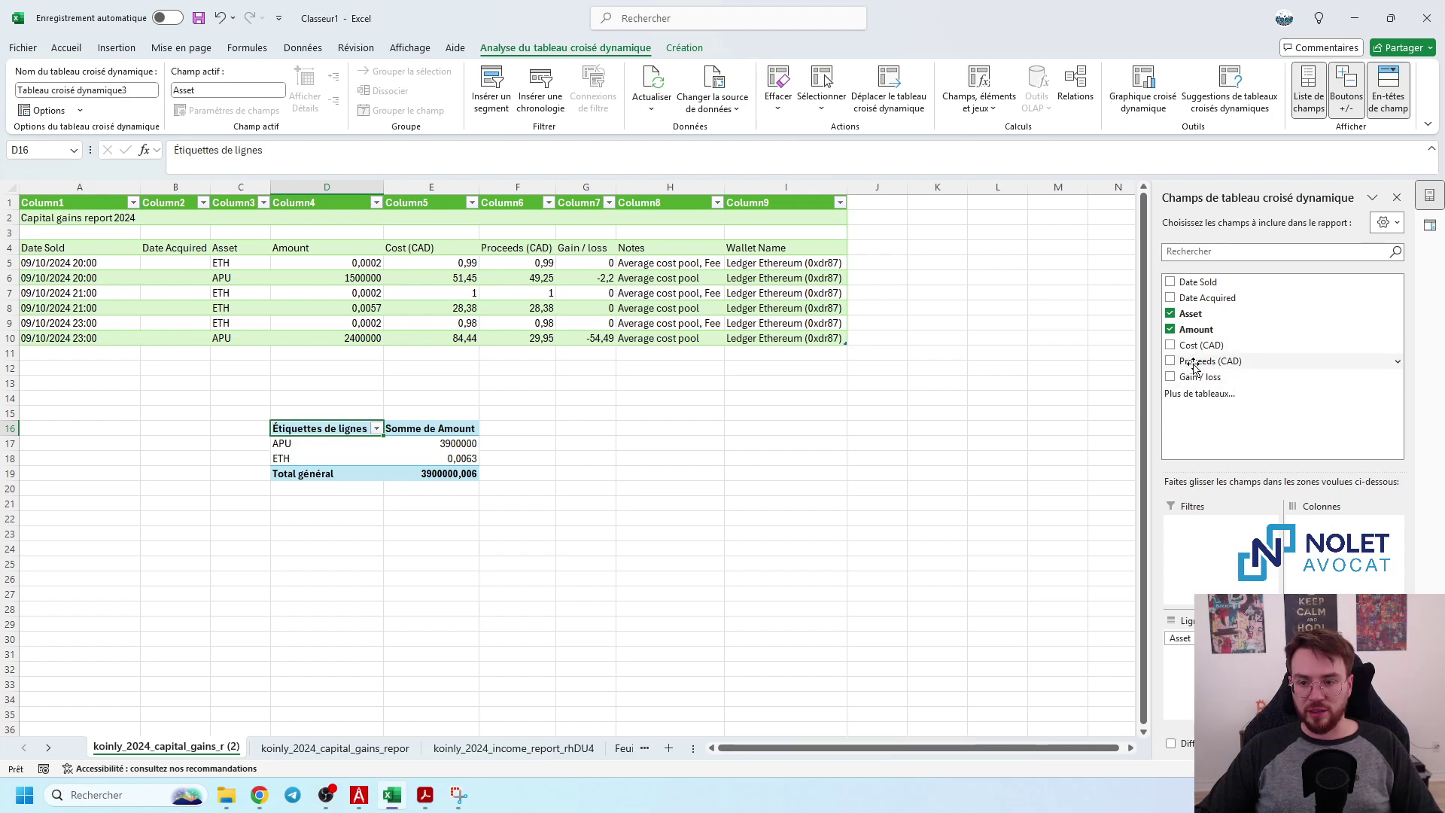
drag(1199, 366, 1339, 662)
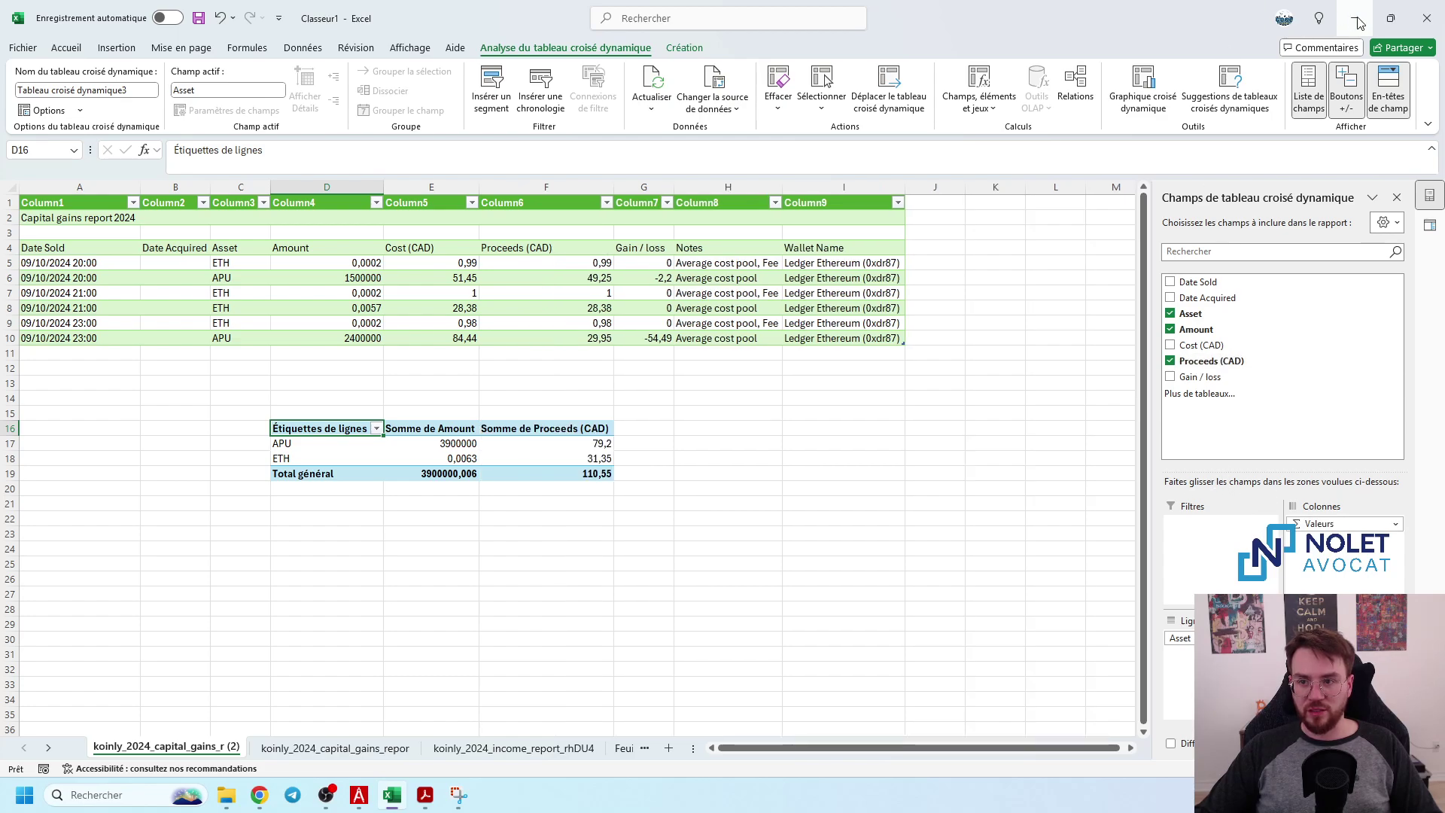
click(1389, 18)
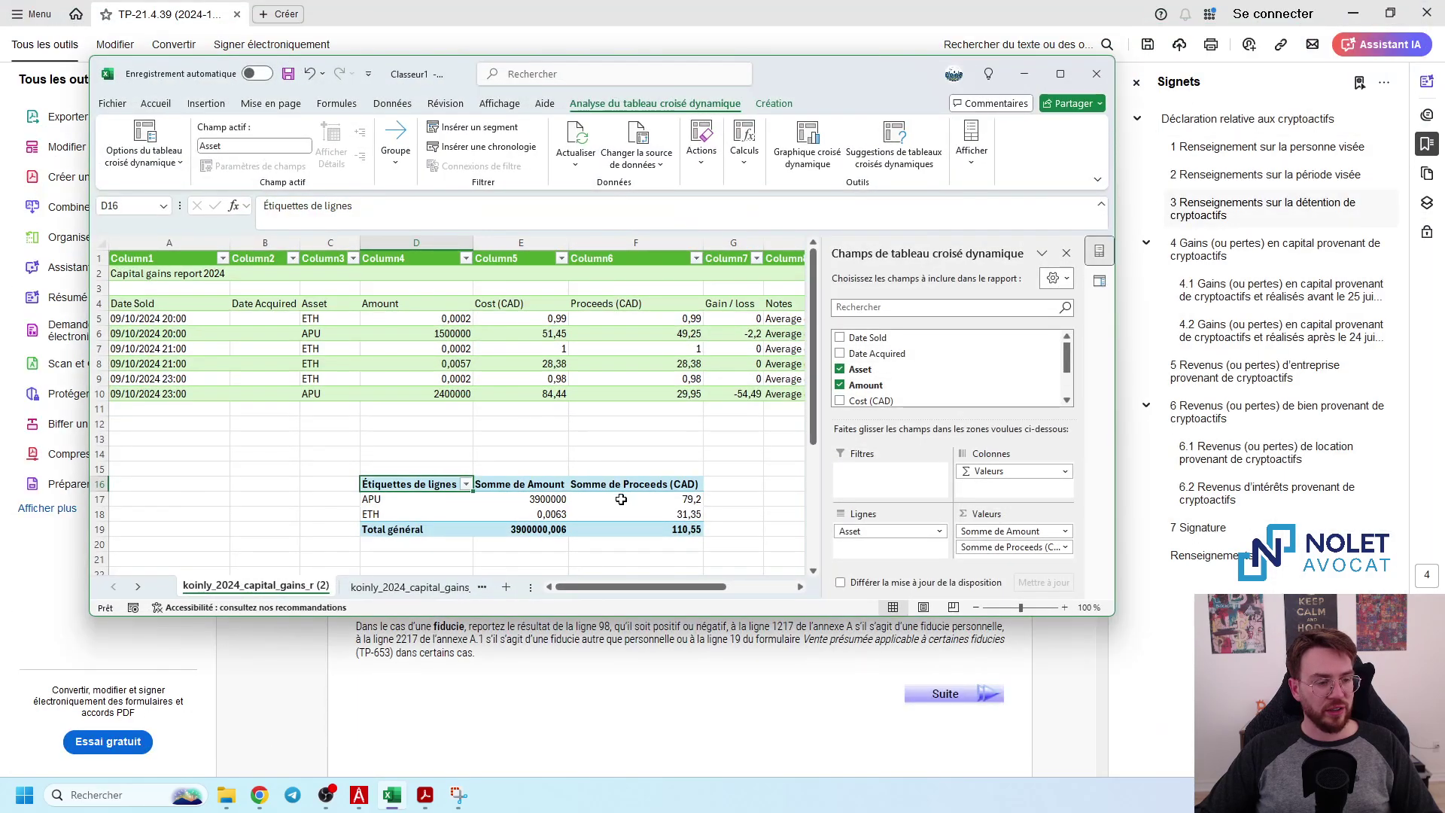
drag(736, 619, 812, 760)
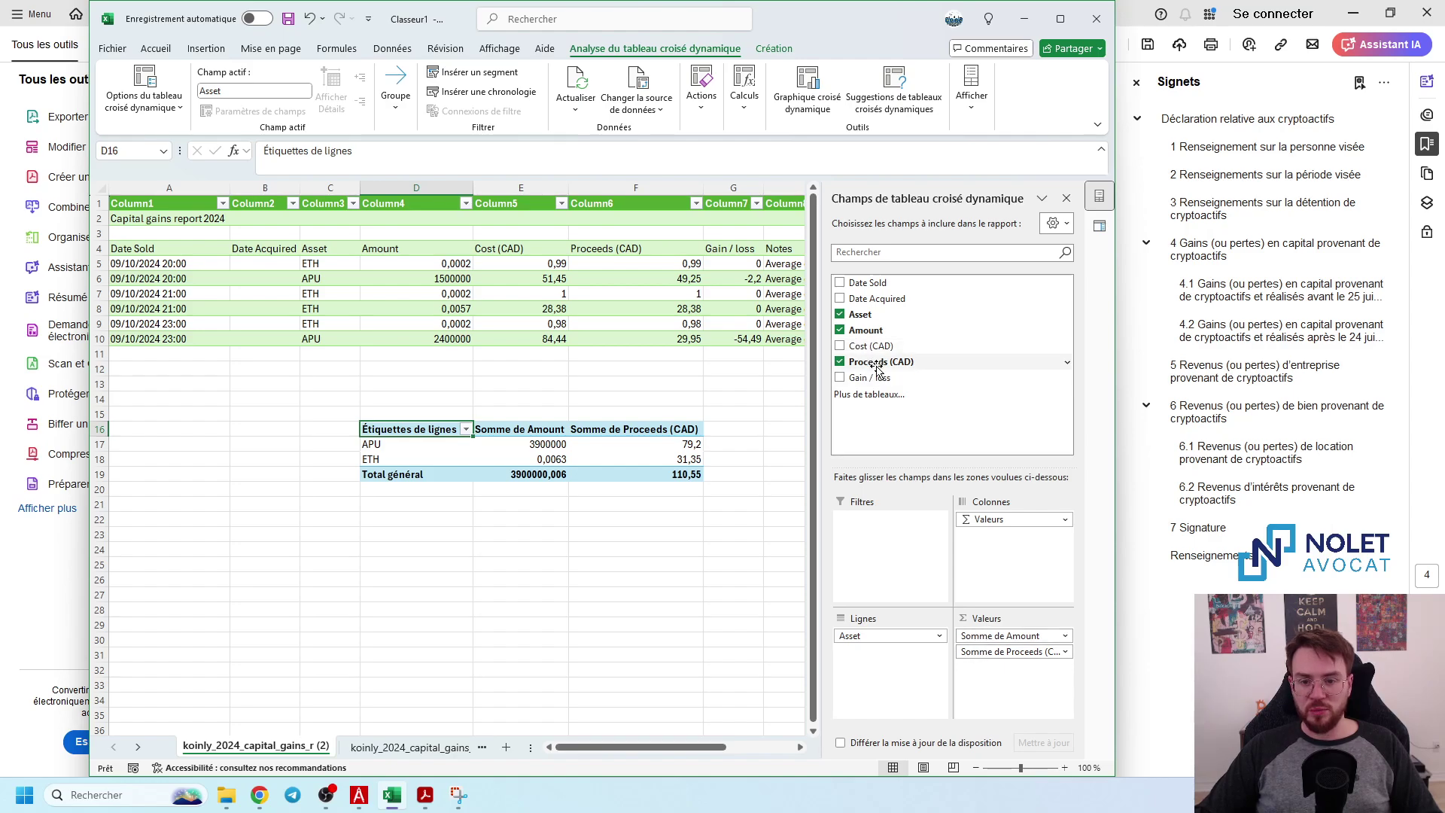
drag(867, 346, 1023, 692)
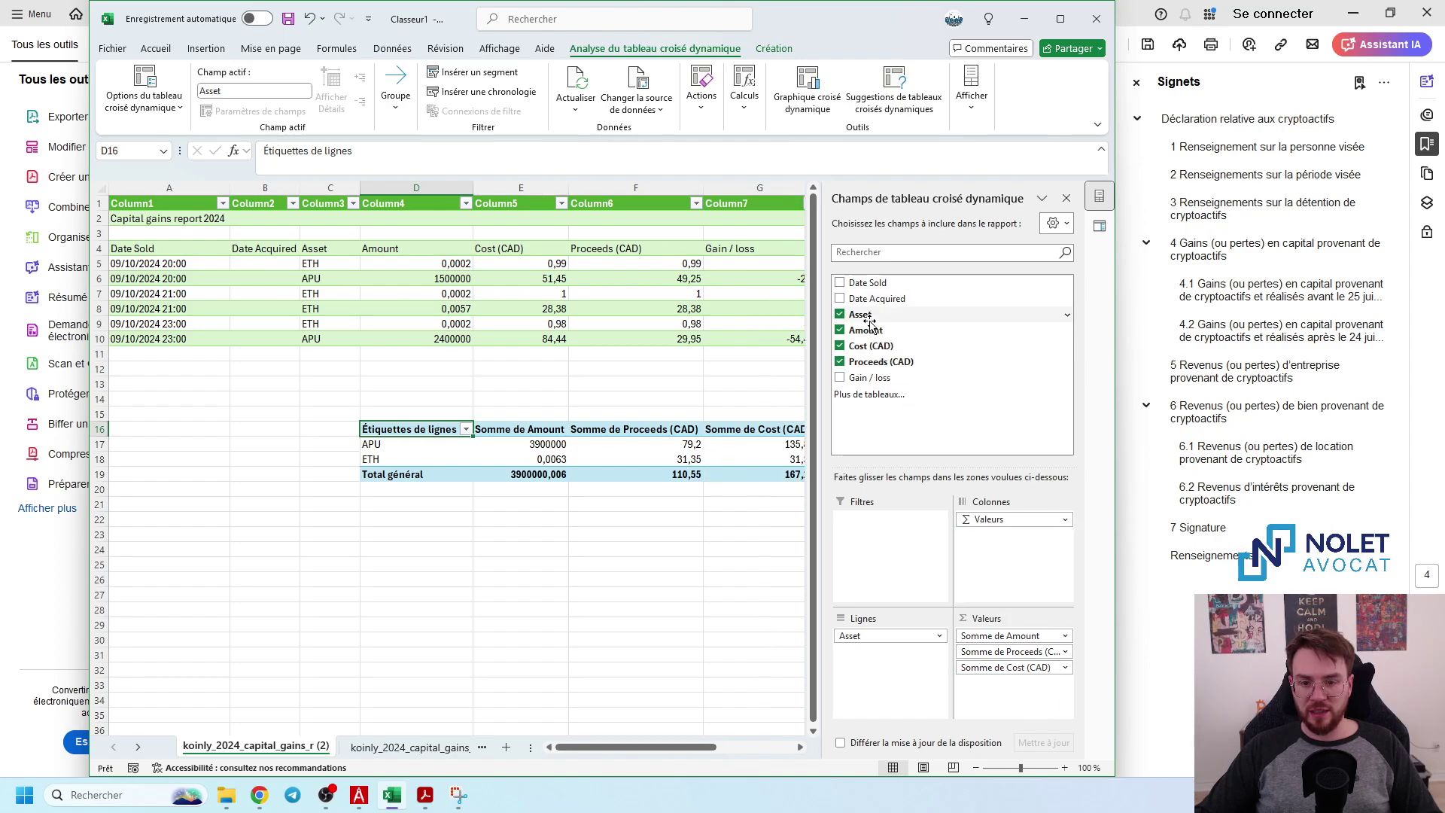
drag(877, 378, 994, 687)
drag(678, 757, 725, 758)
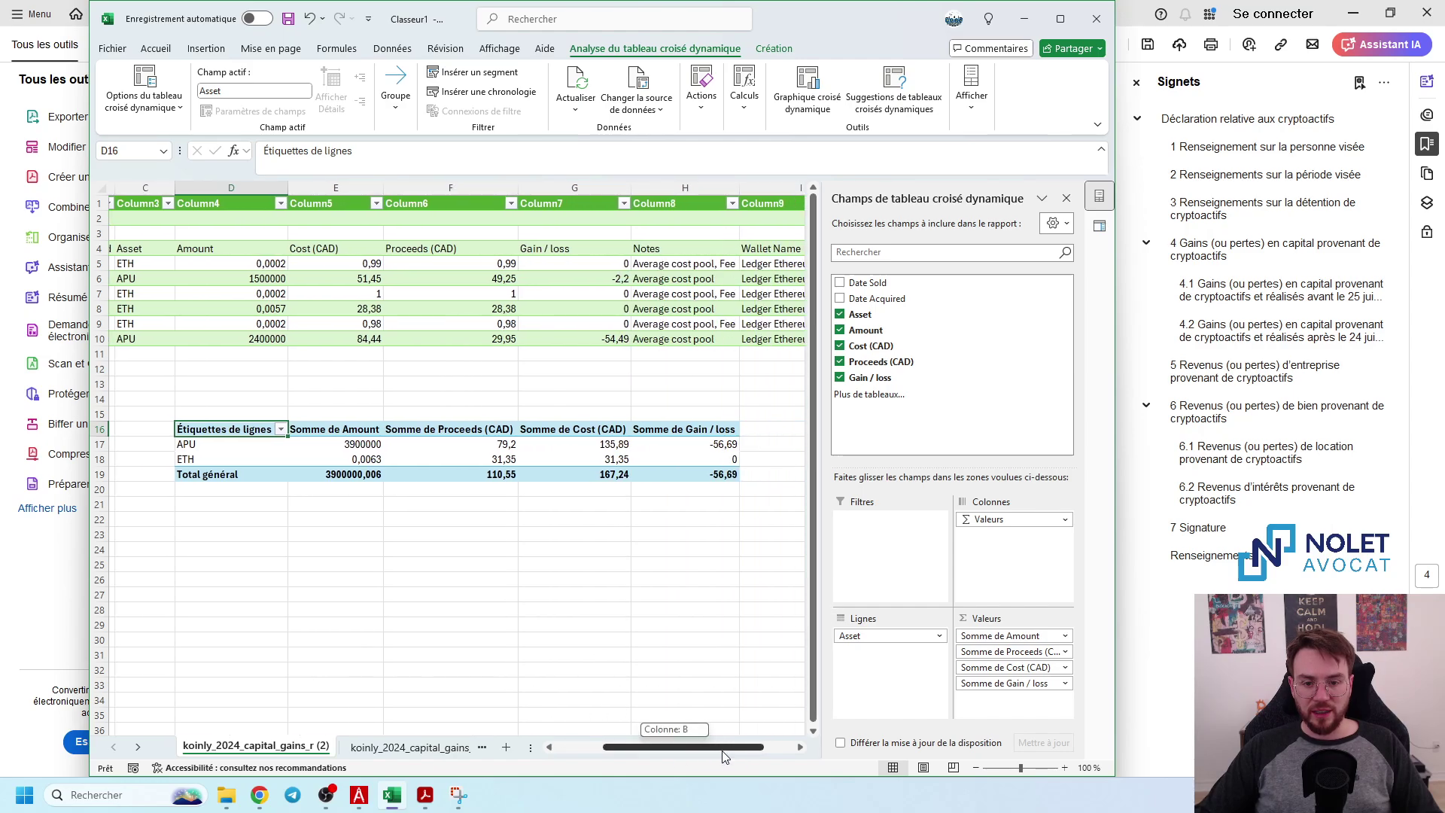
click(554, 584)
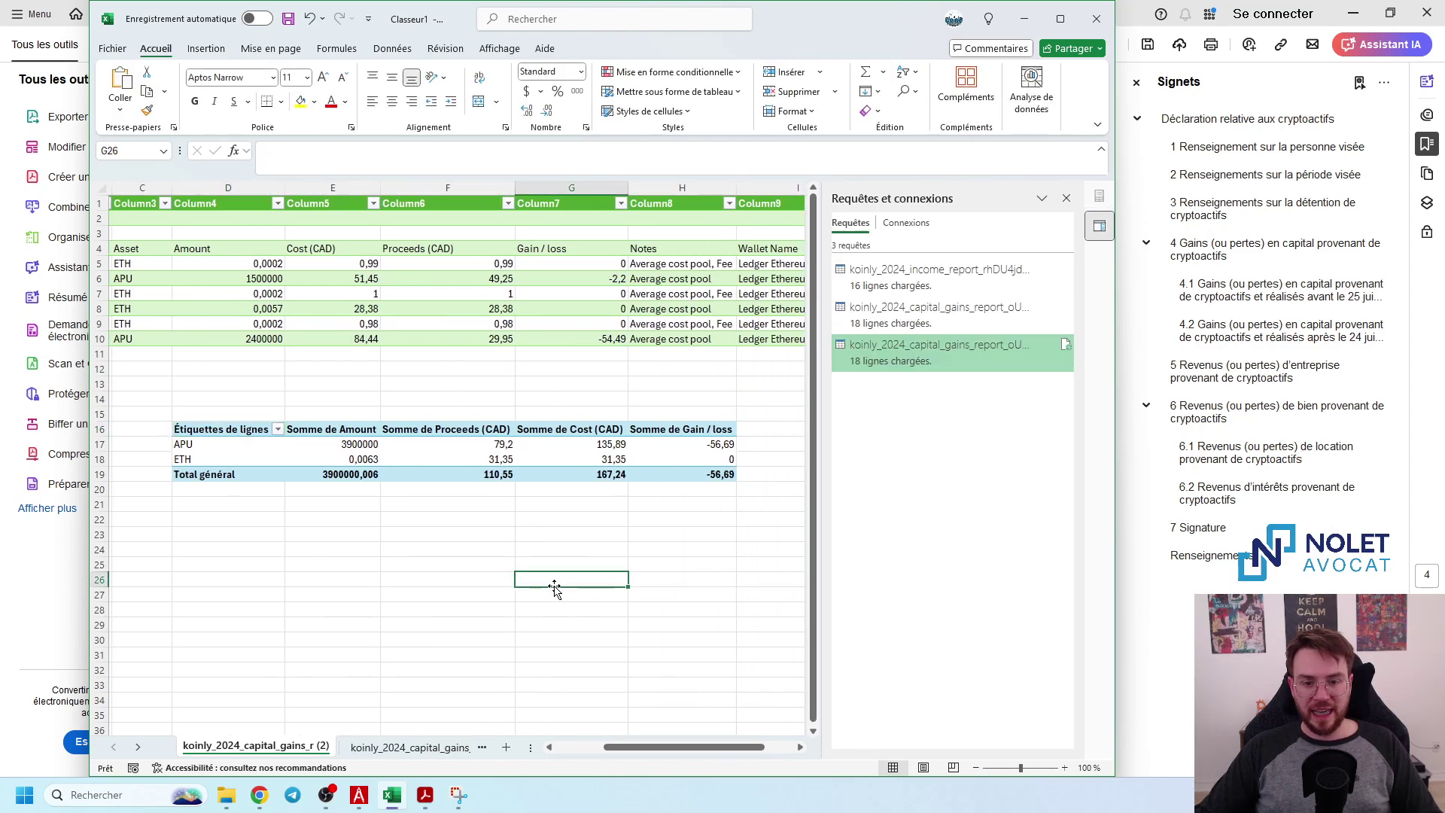
- In H23, reference the gain/loss grand total from the koinly_2024_capital_gains_repor sheet's pivot table
click(697, 531)
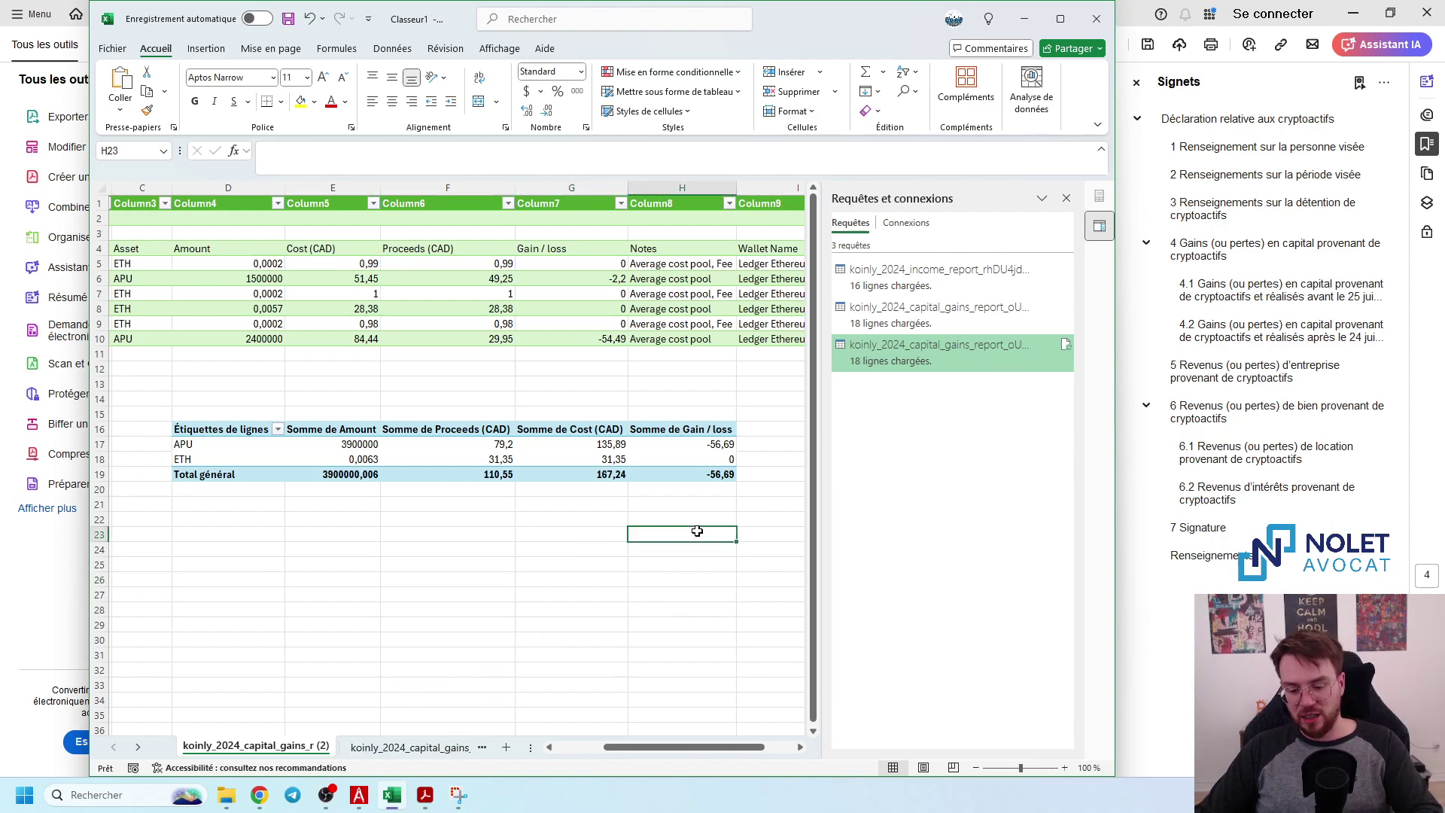
text(=)
click(419, 749)
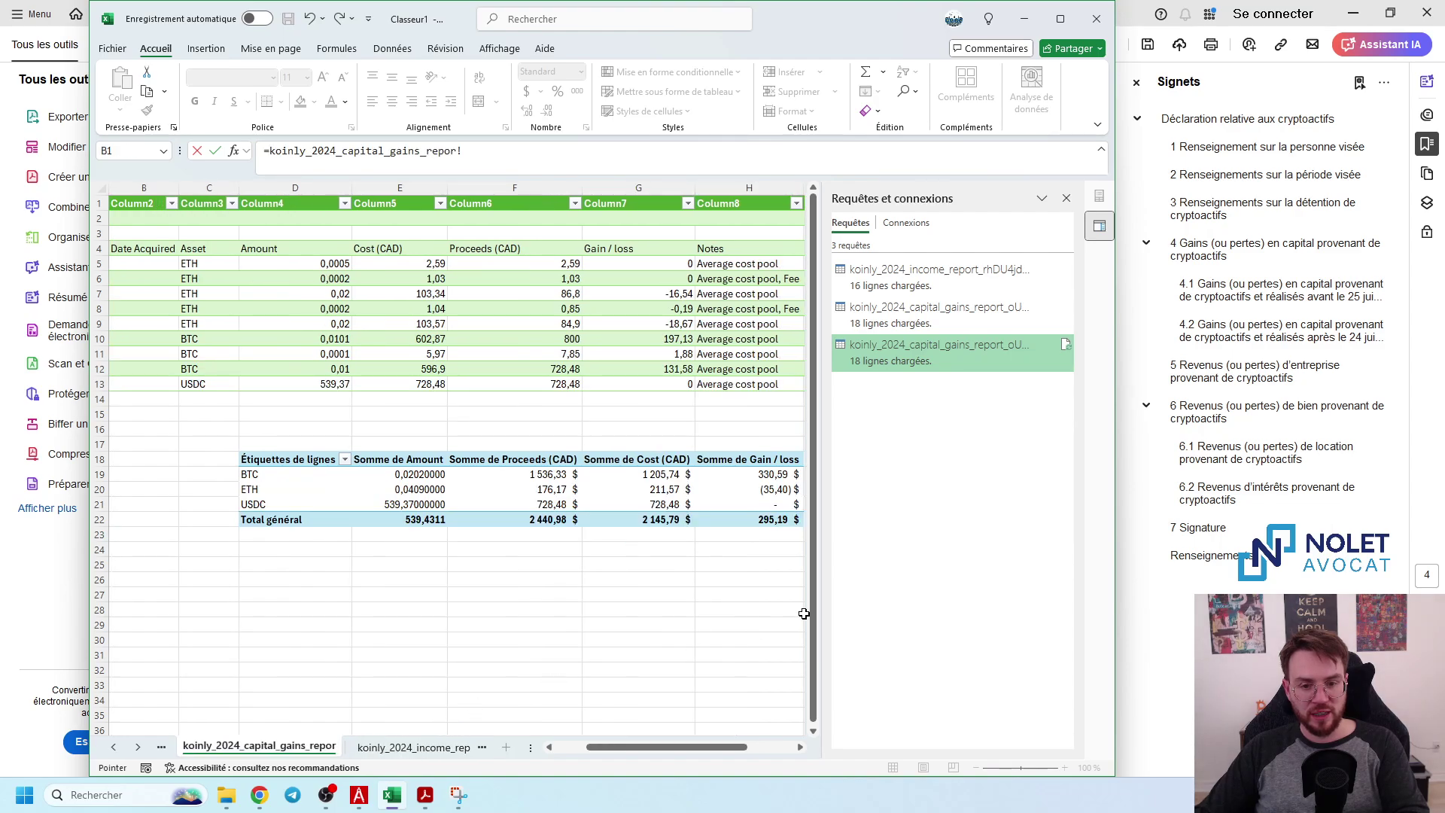
click(756, 521)
key(Return)
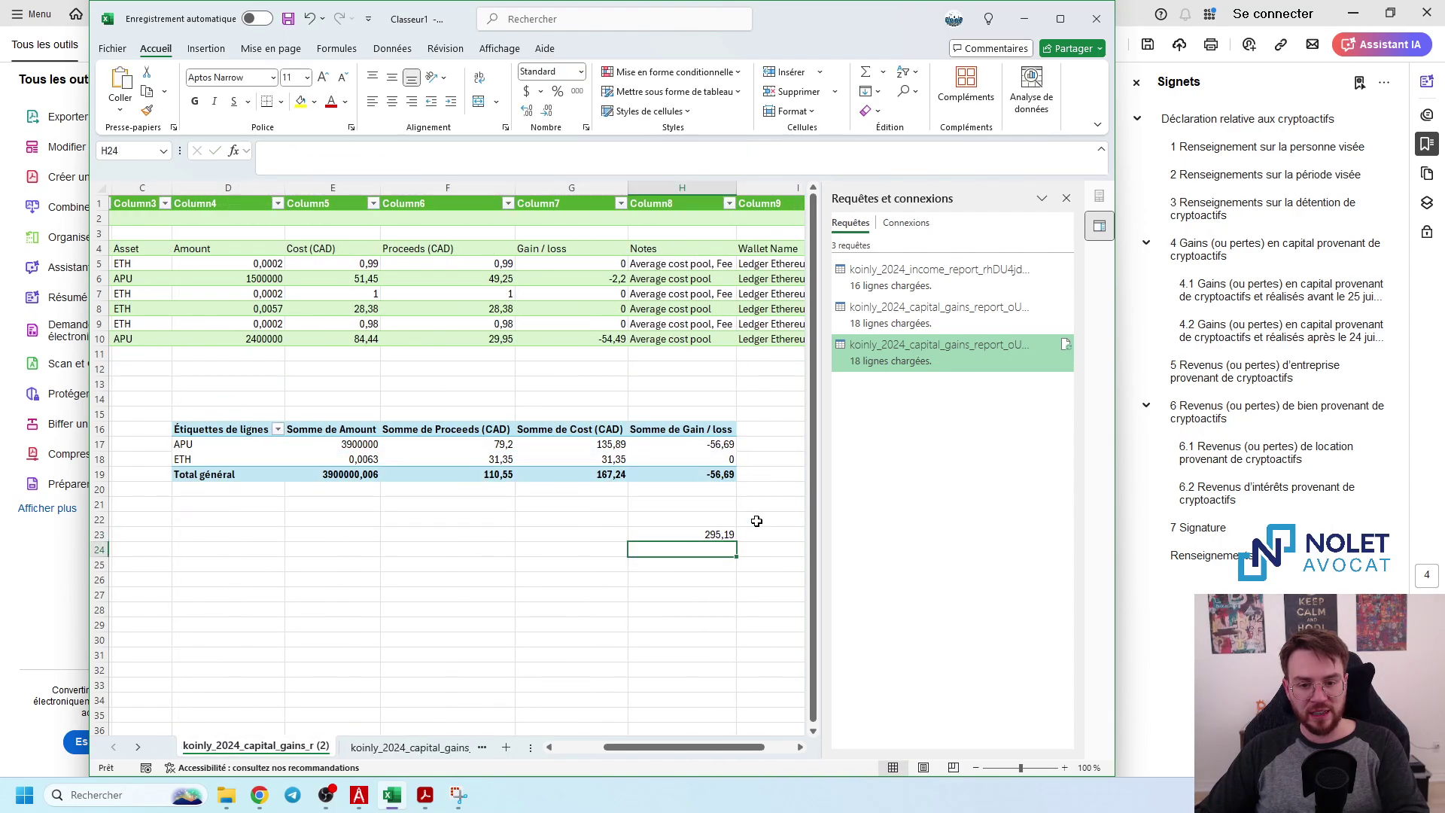
- In H26, add this pivot table's gain/loss grand total to the value in H23
click(675, 578)
text(=)
click(713, 469)
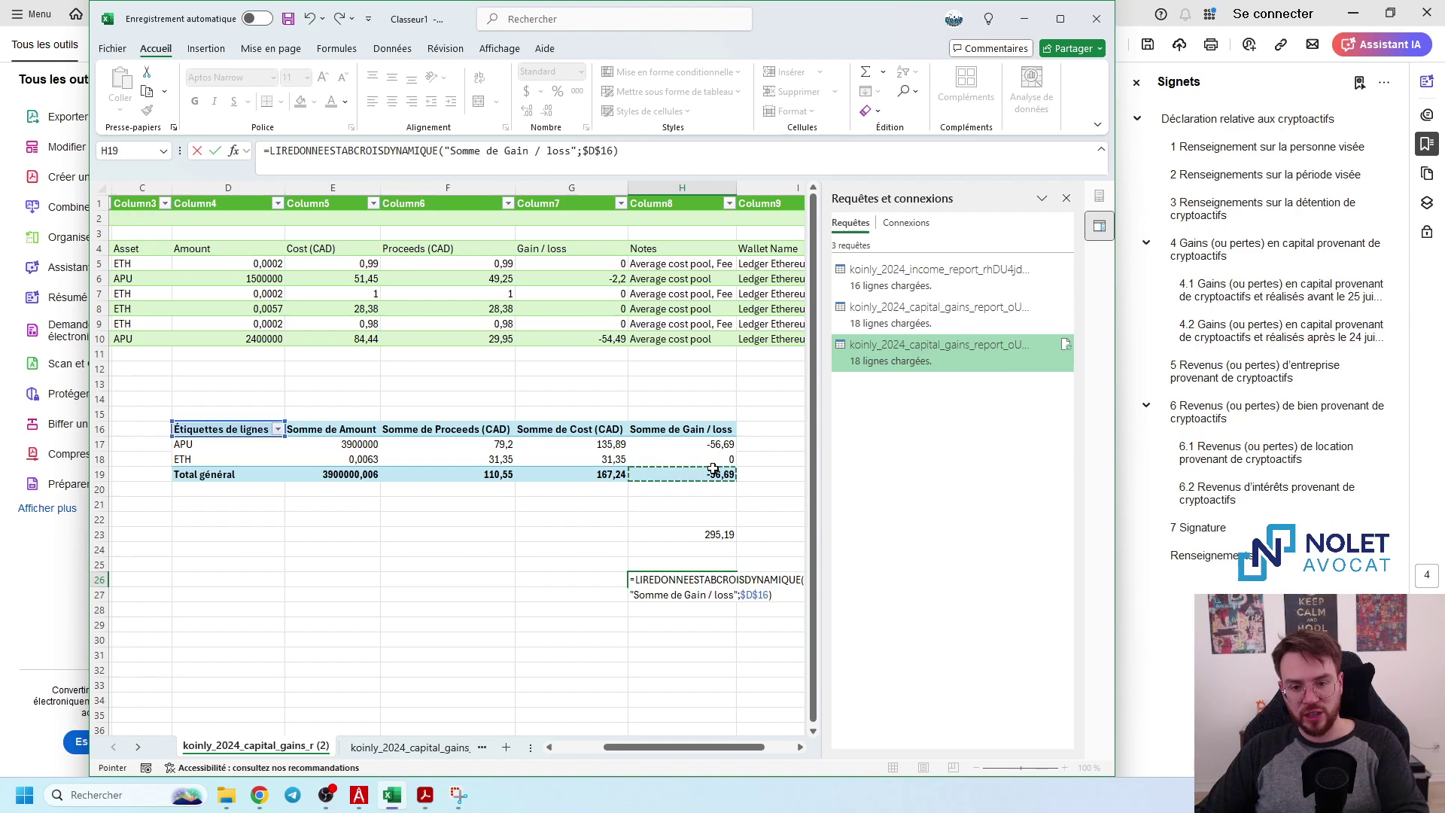
text(+)
click(716, 536)
key(Return)
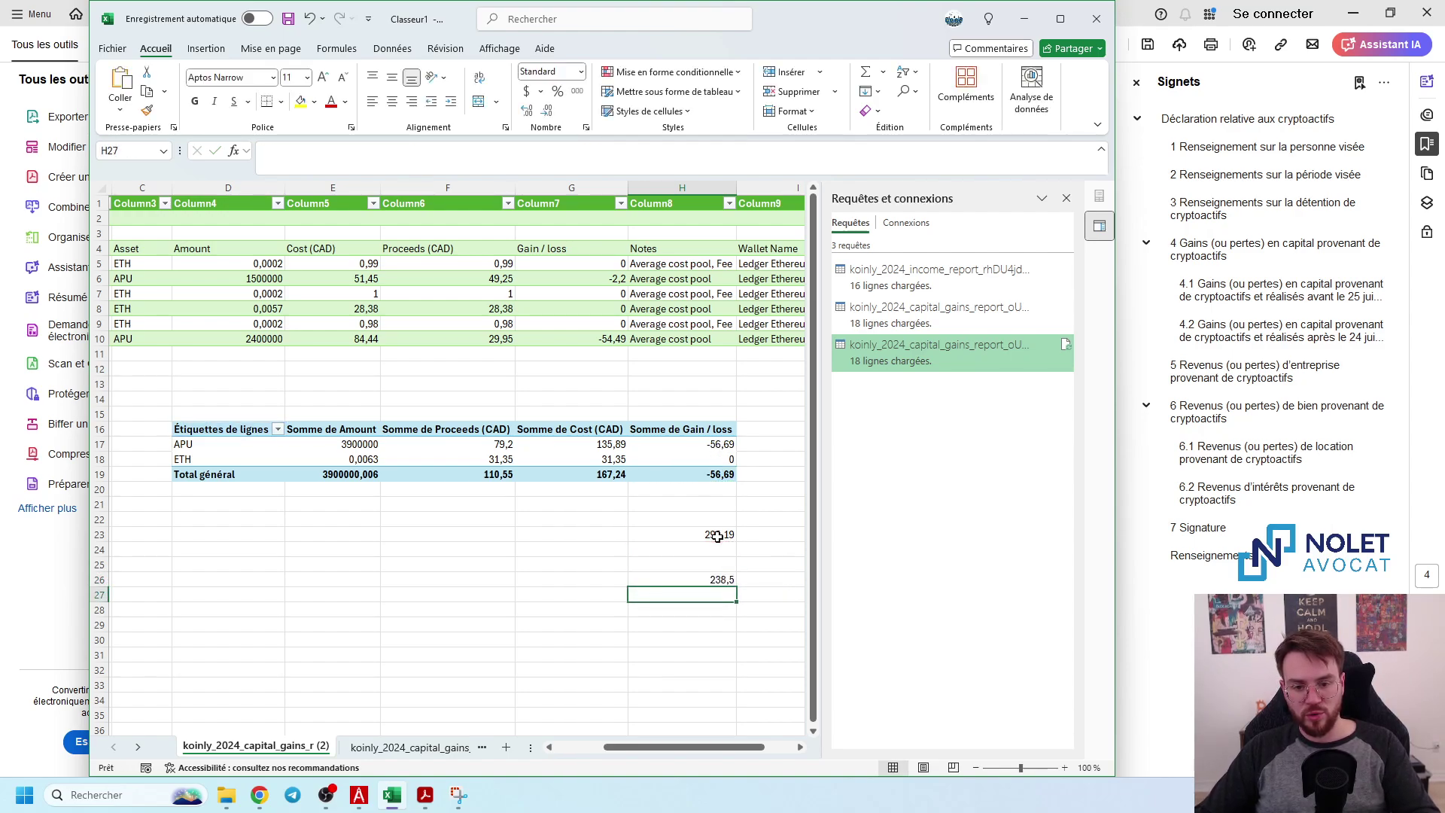
- Format the combined gain/loss total in H26 to show two decimals
click(676, 583)
drag(681, 587, 663, 541)
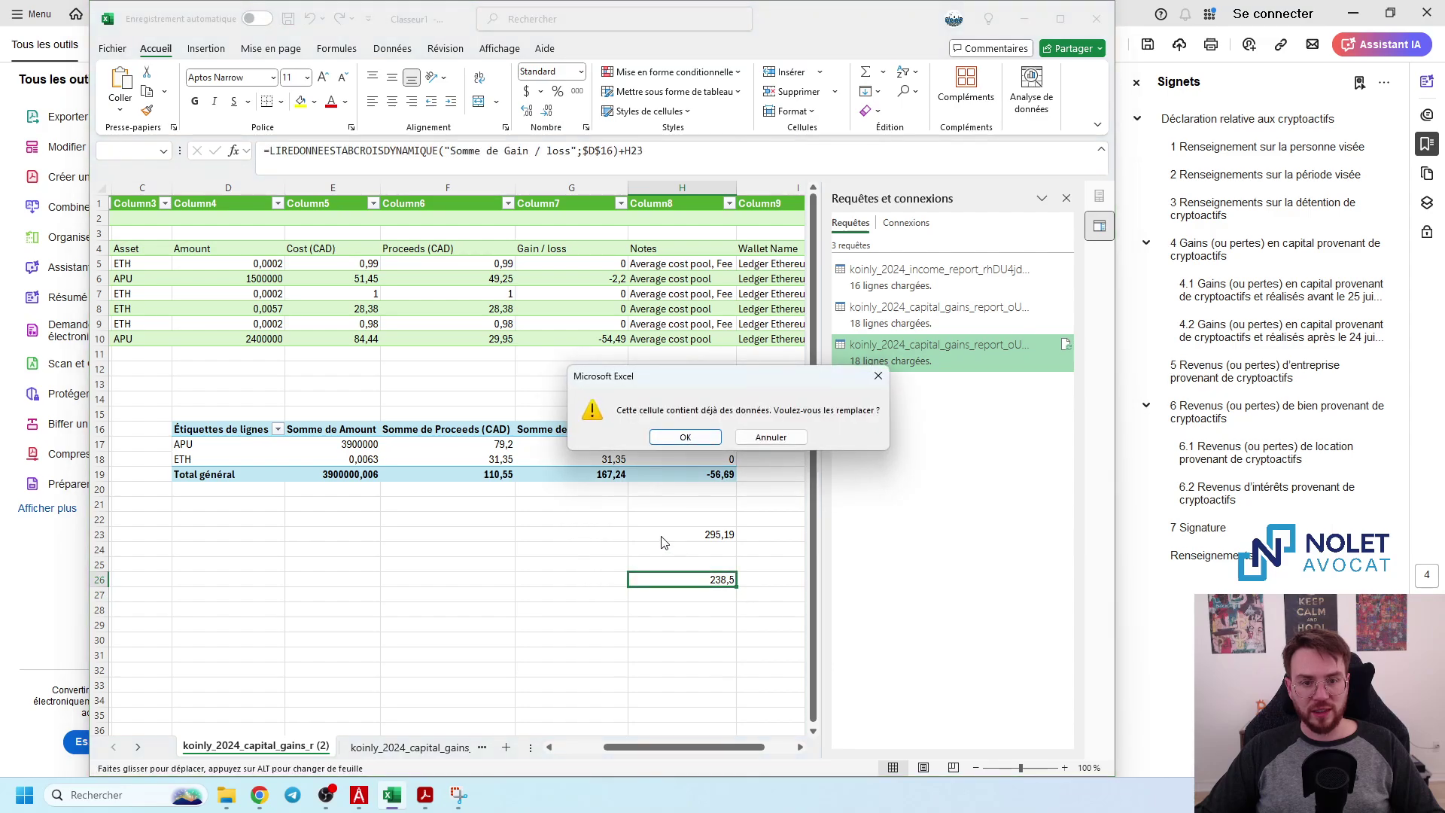
click(770, 437)
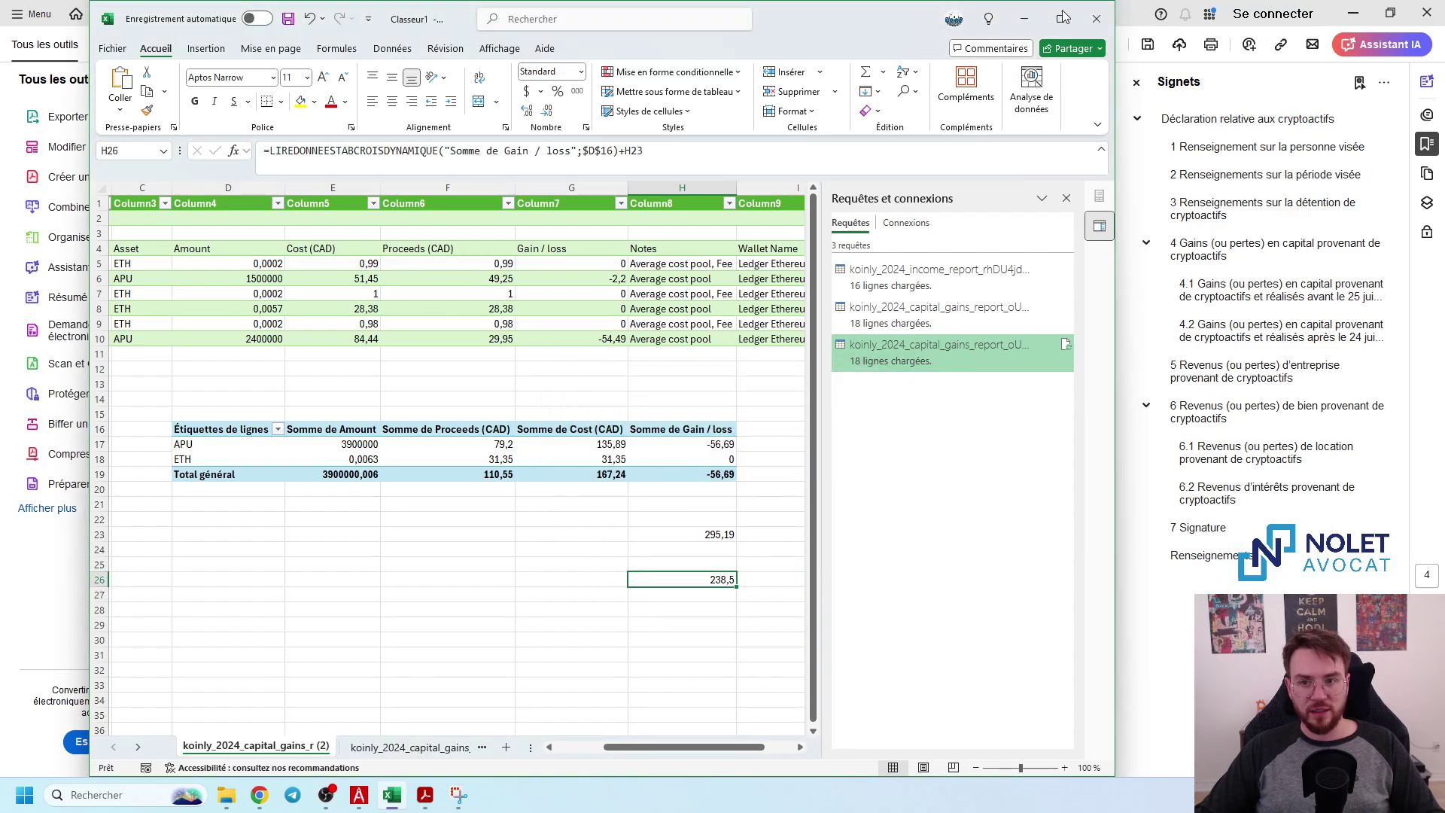
click(1063, 18)
click(649, 100)
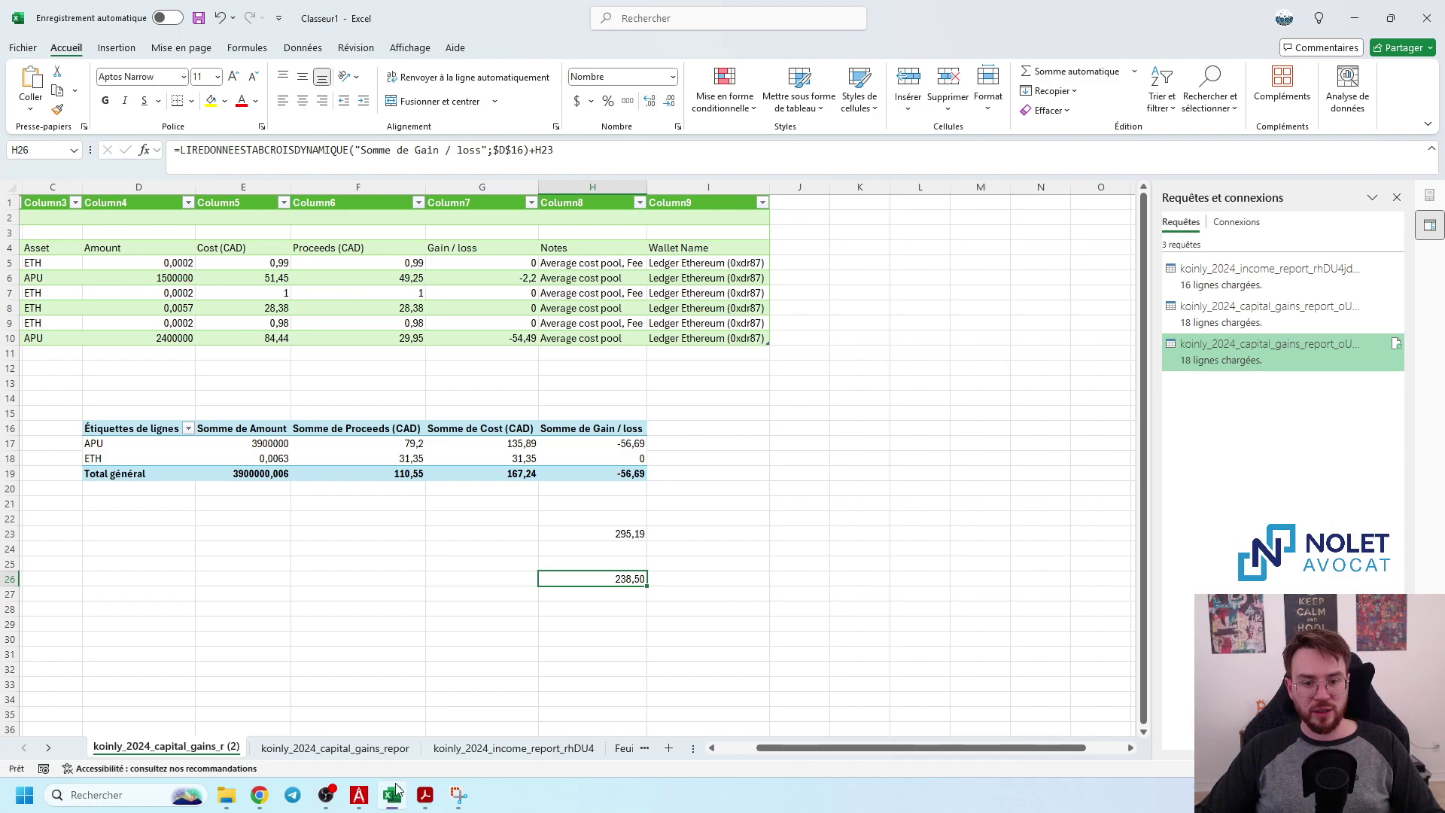
- Switch to Koinly in Chrome and check the capital gains figure in the 2024 tax report summary
click(259, 796)
scroll(421, 452, up, 10)
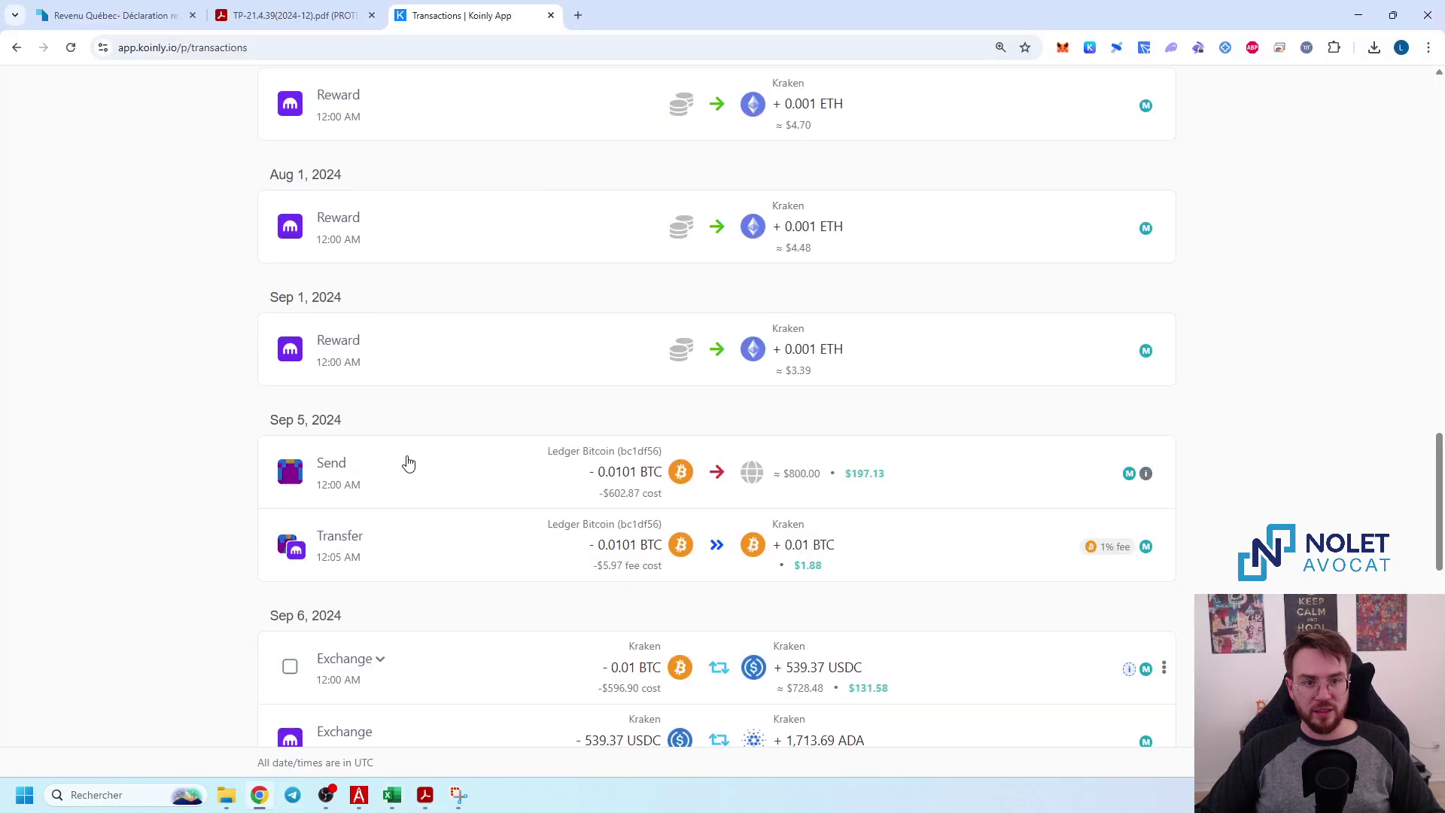
scroll(466, 404, up, 15)
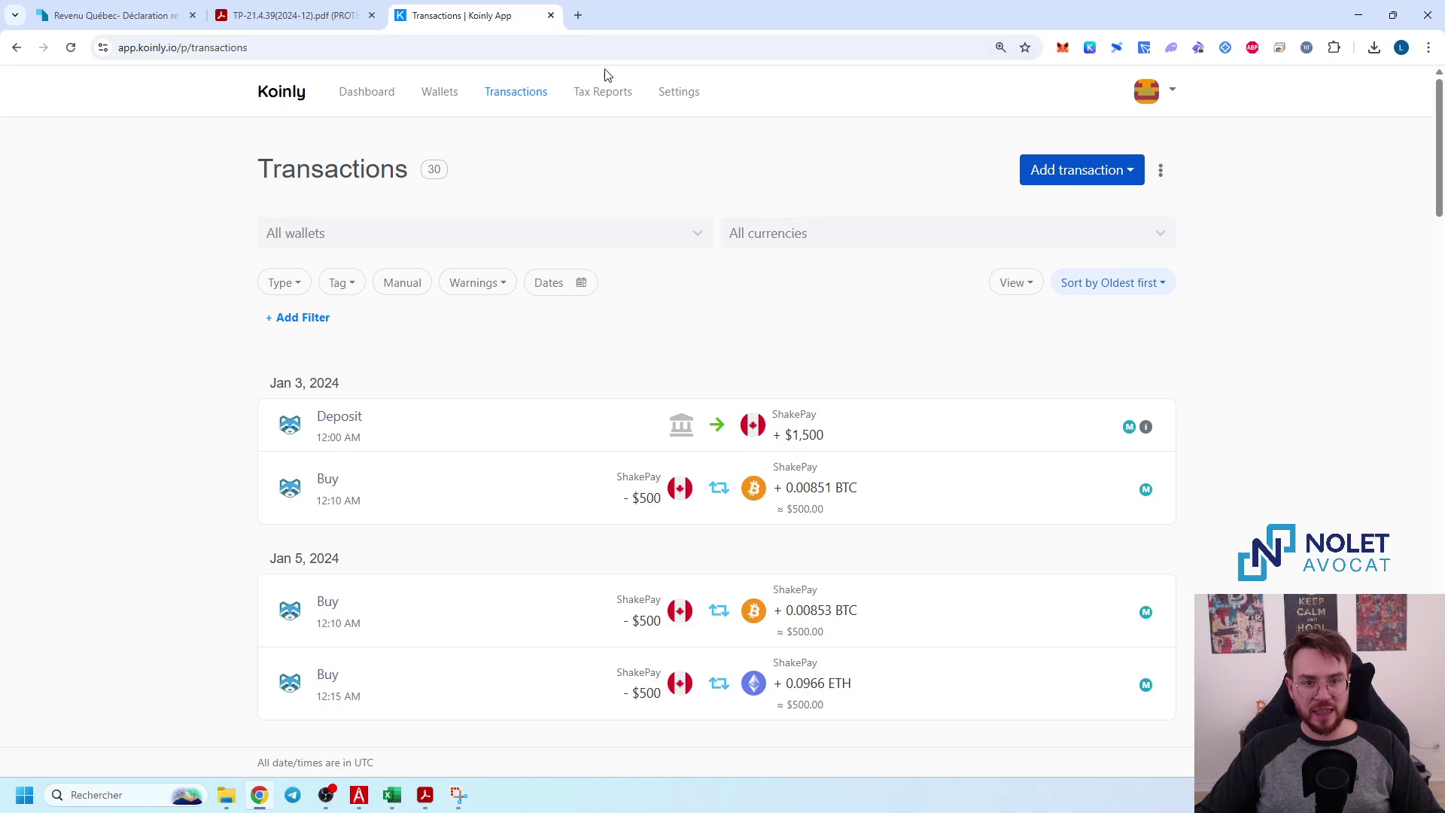
click(605, 89)
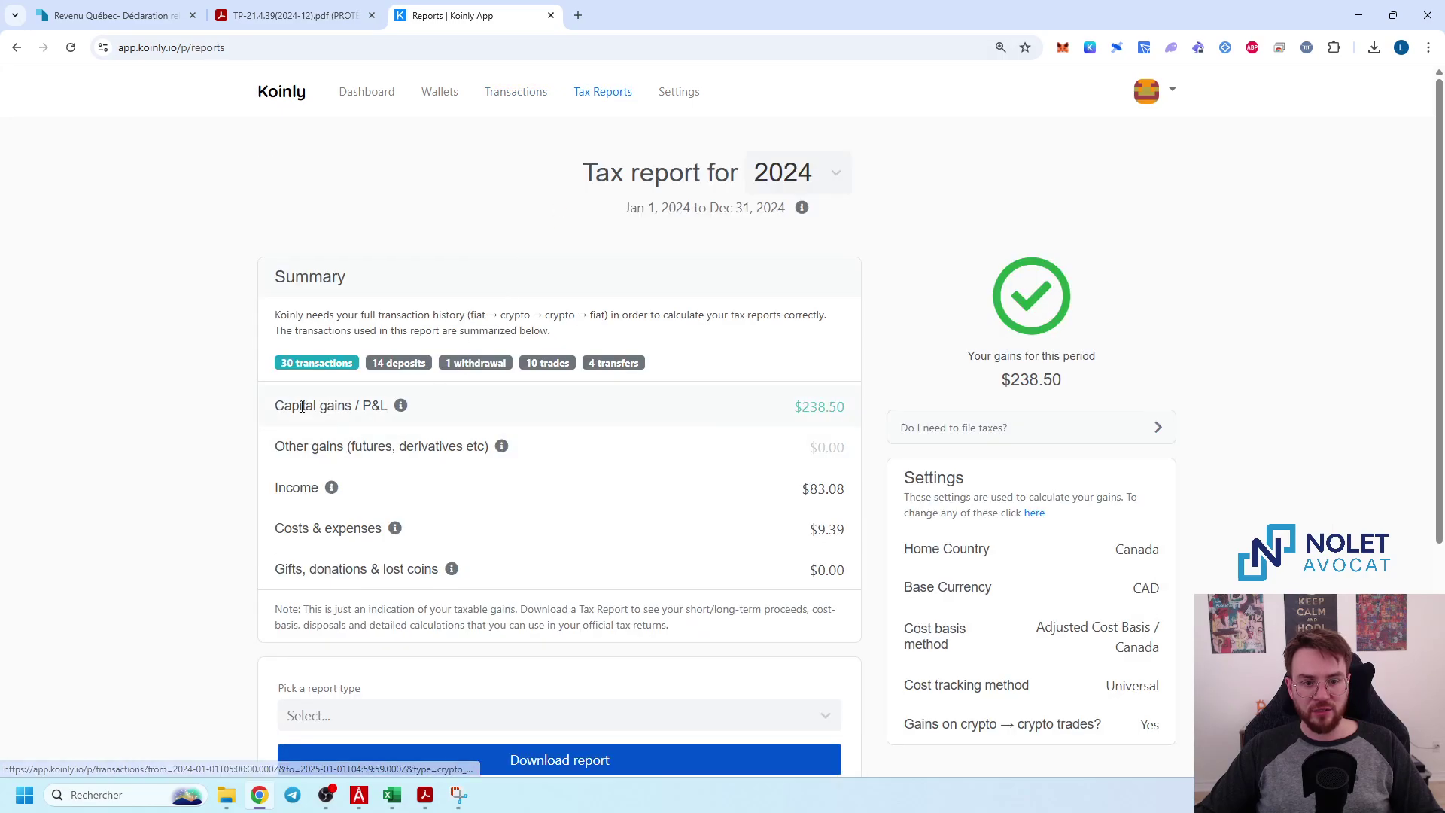
drag(284, 406, 853, 417)
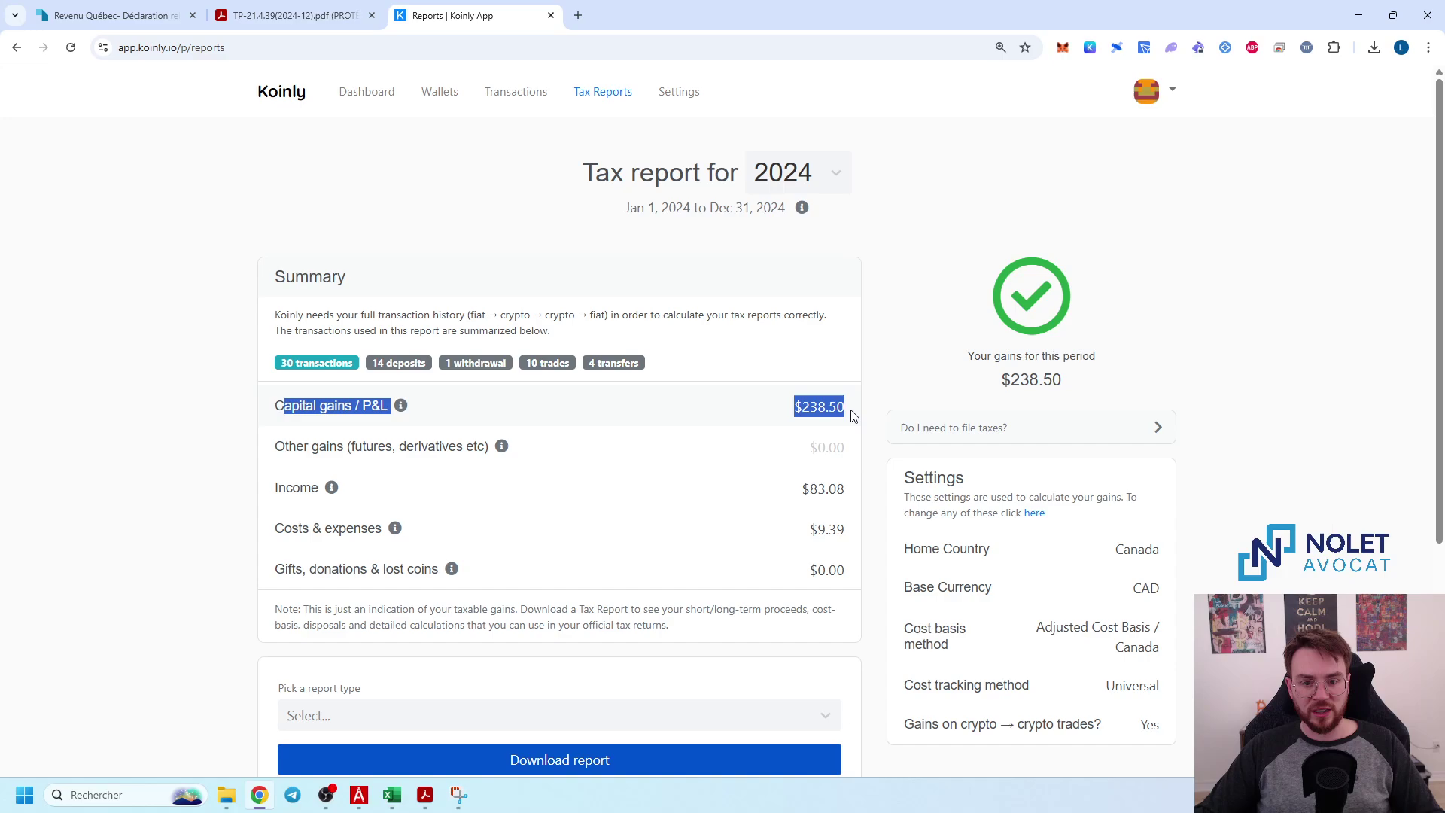
click(131, 496)
- Take a screen capture of the new pivot table in Excel, then return to section 4.2 of the form in Acrobat
click(425, 795)
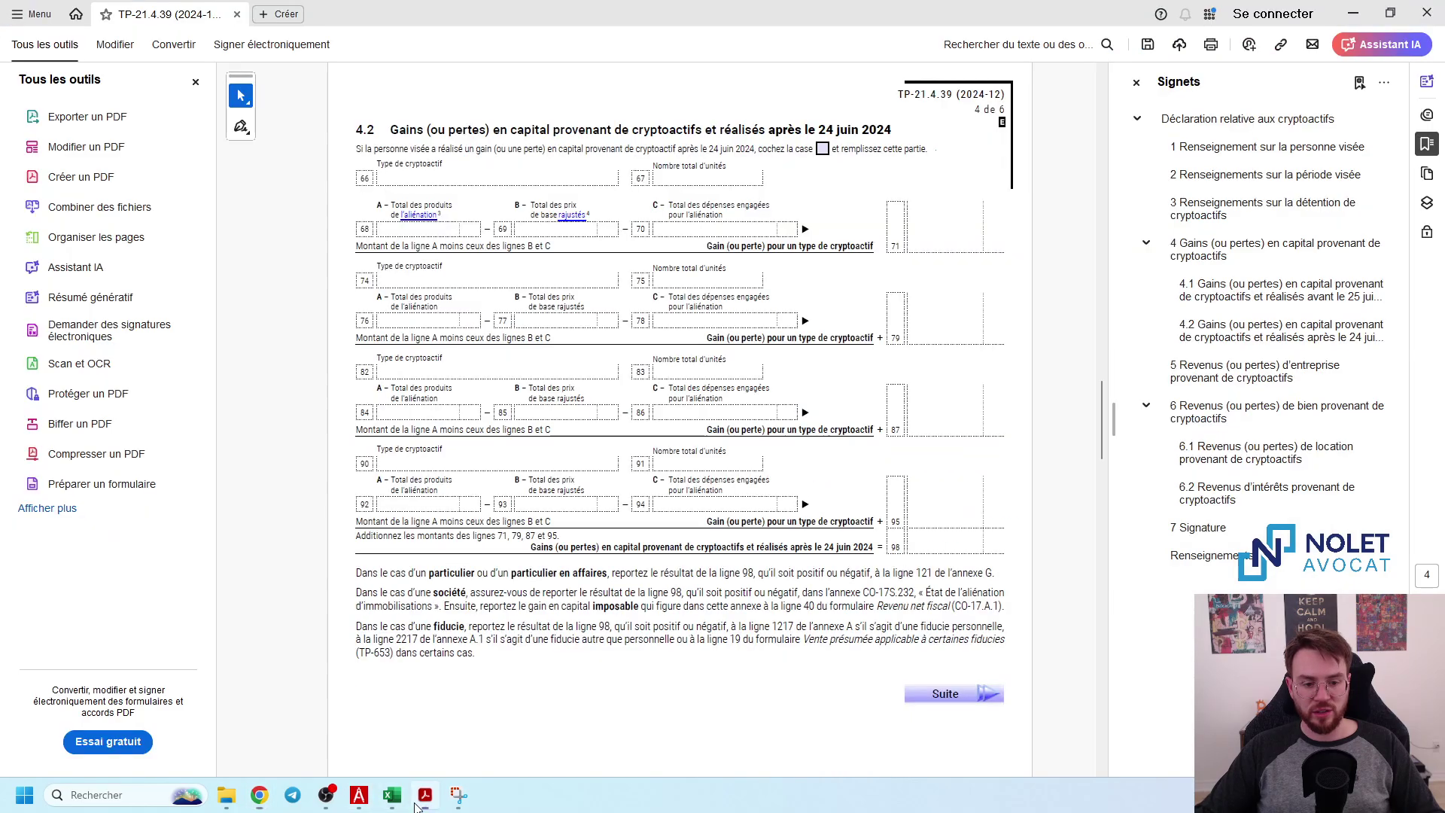
click(404, 804)
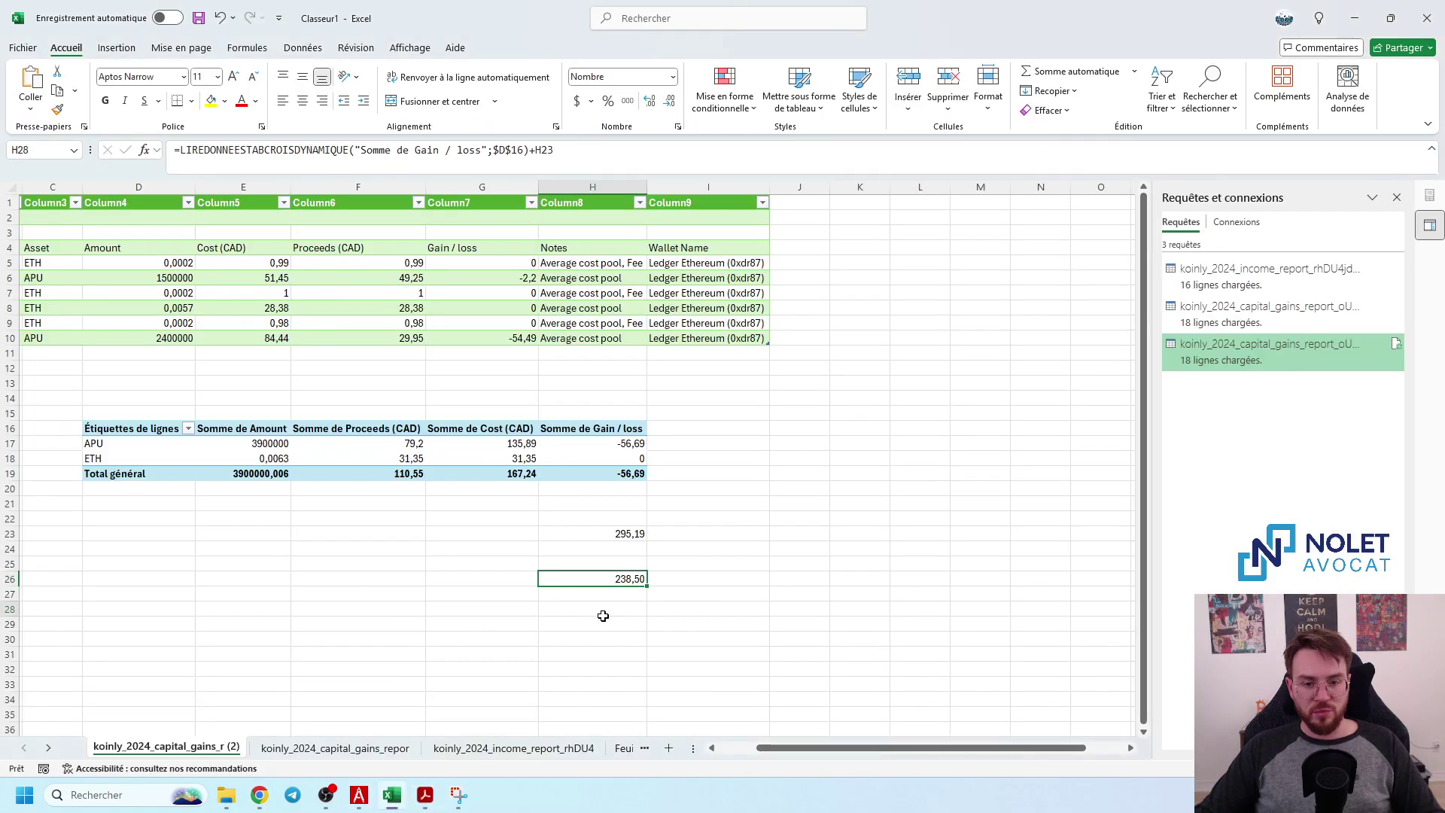
click(348, 576)
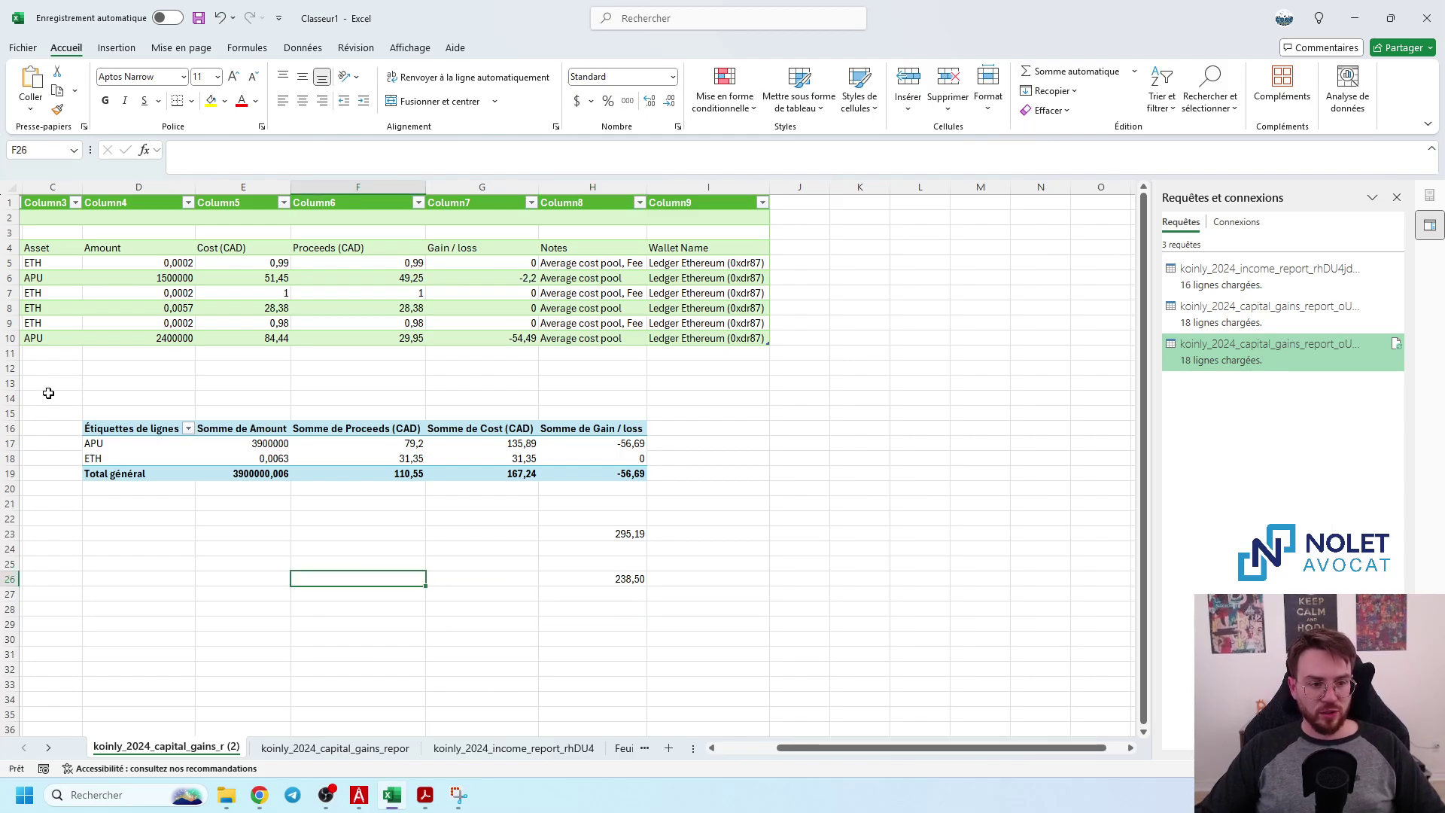
key(super+shift+s)
drag(67, 410, 667, 494)
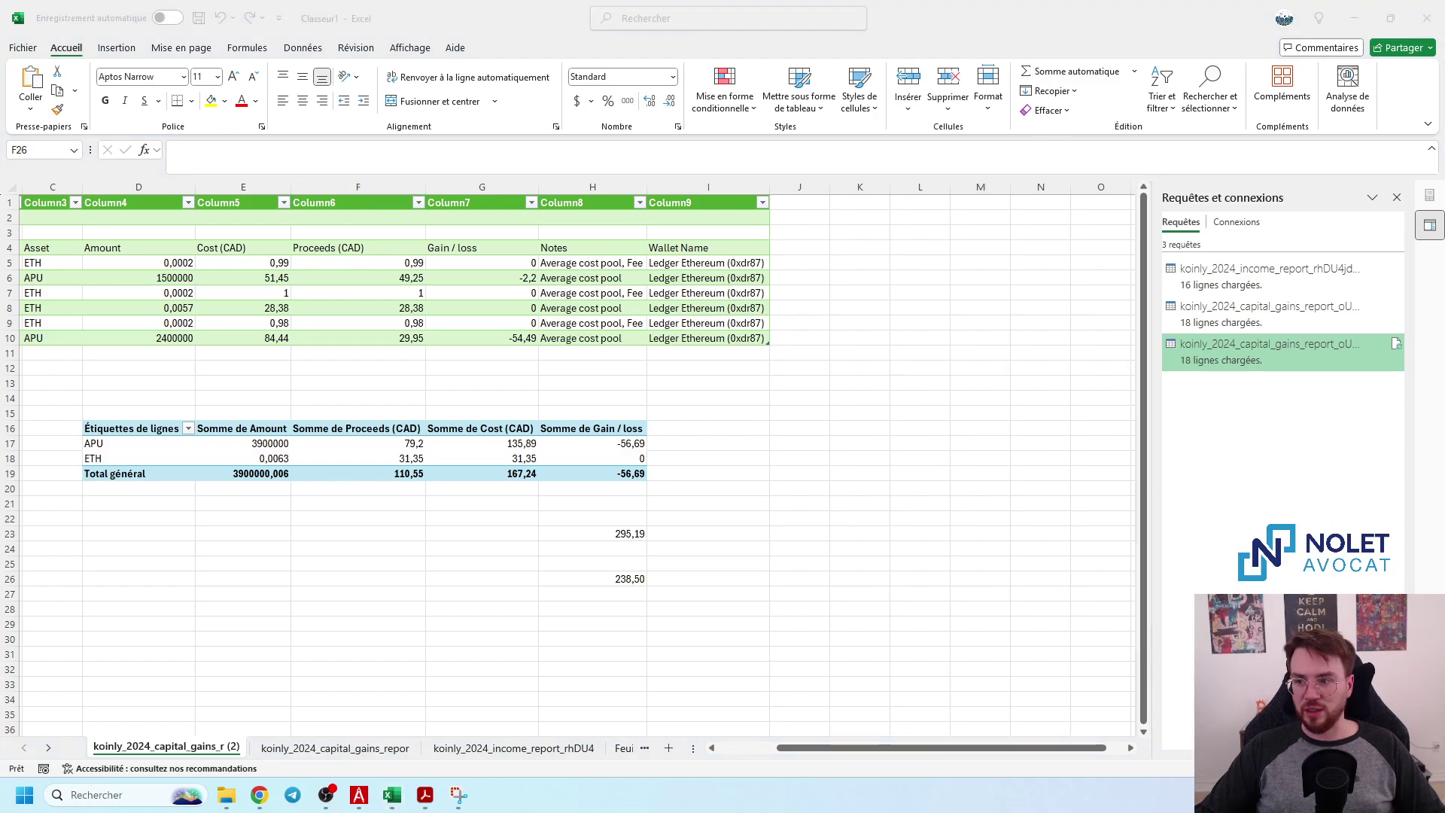
click(423, 794)
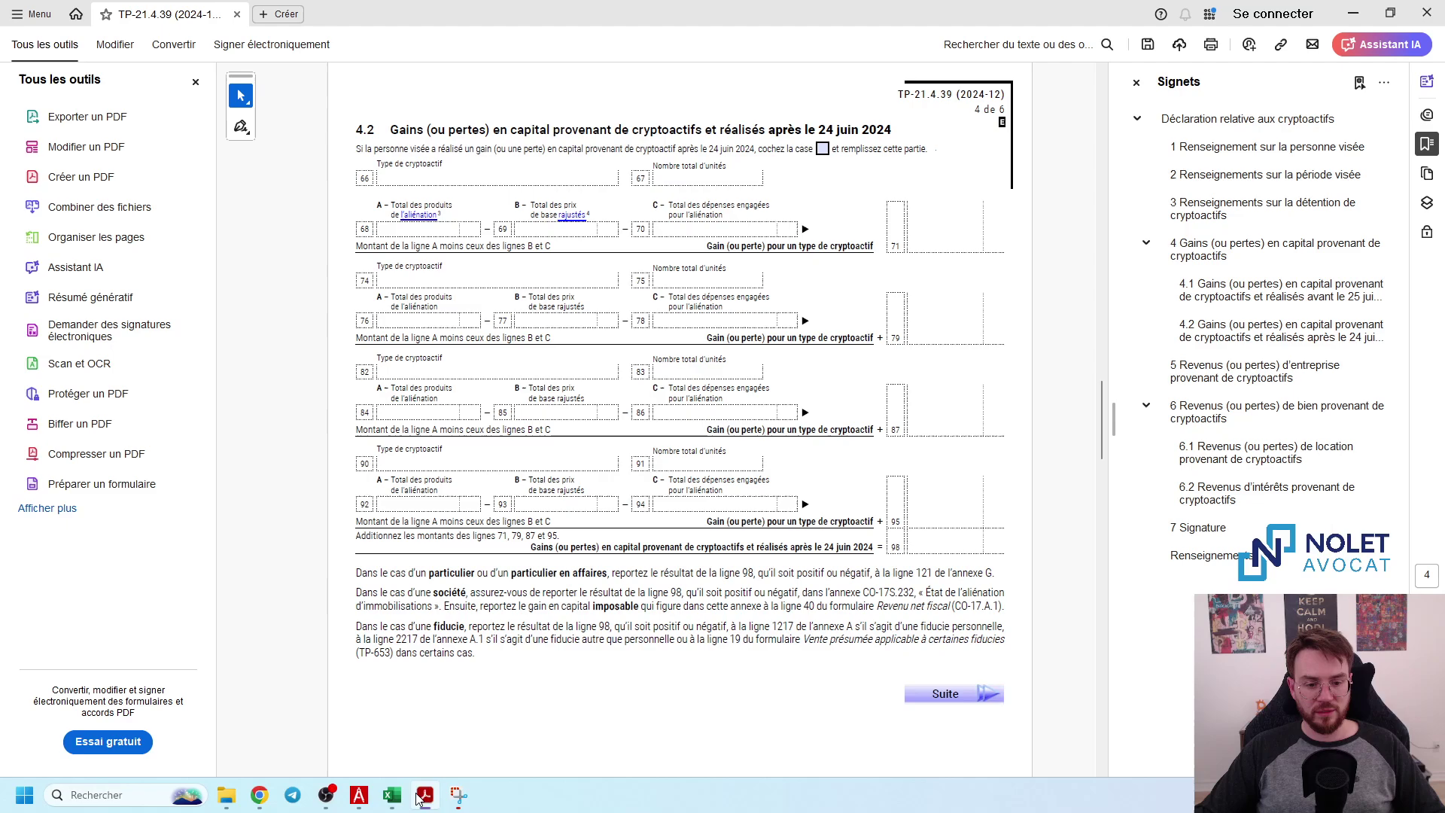
- Tick the box for capital gains after June 24, 2024 and enter APU with 3900000 units on lines 66 and 67
click(823, 149)
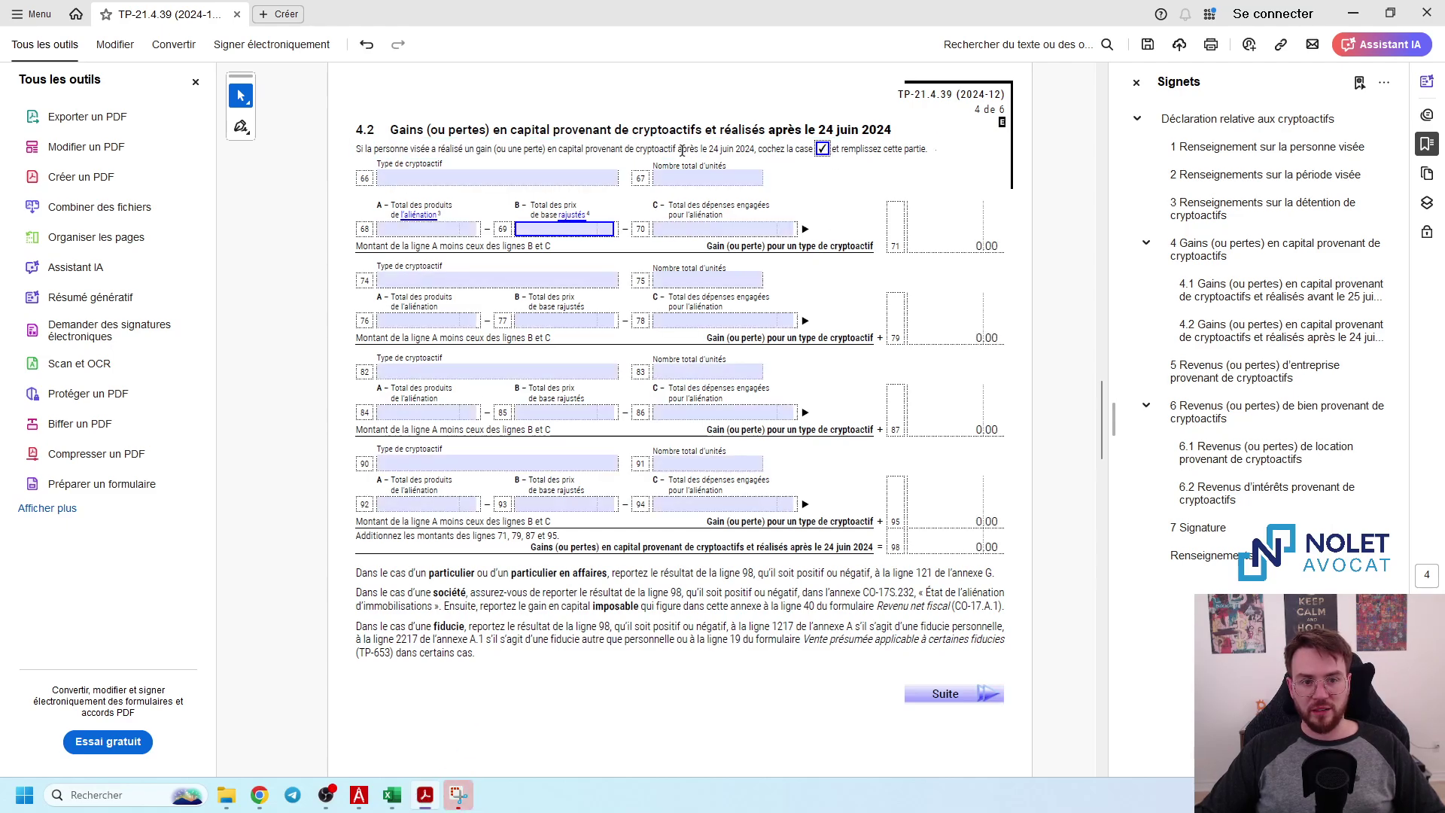
click(406, 181)
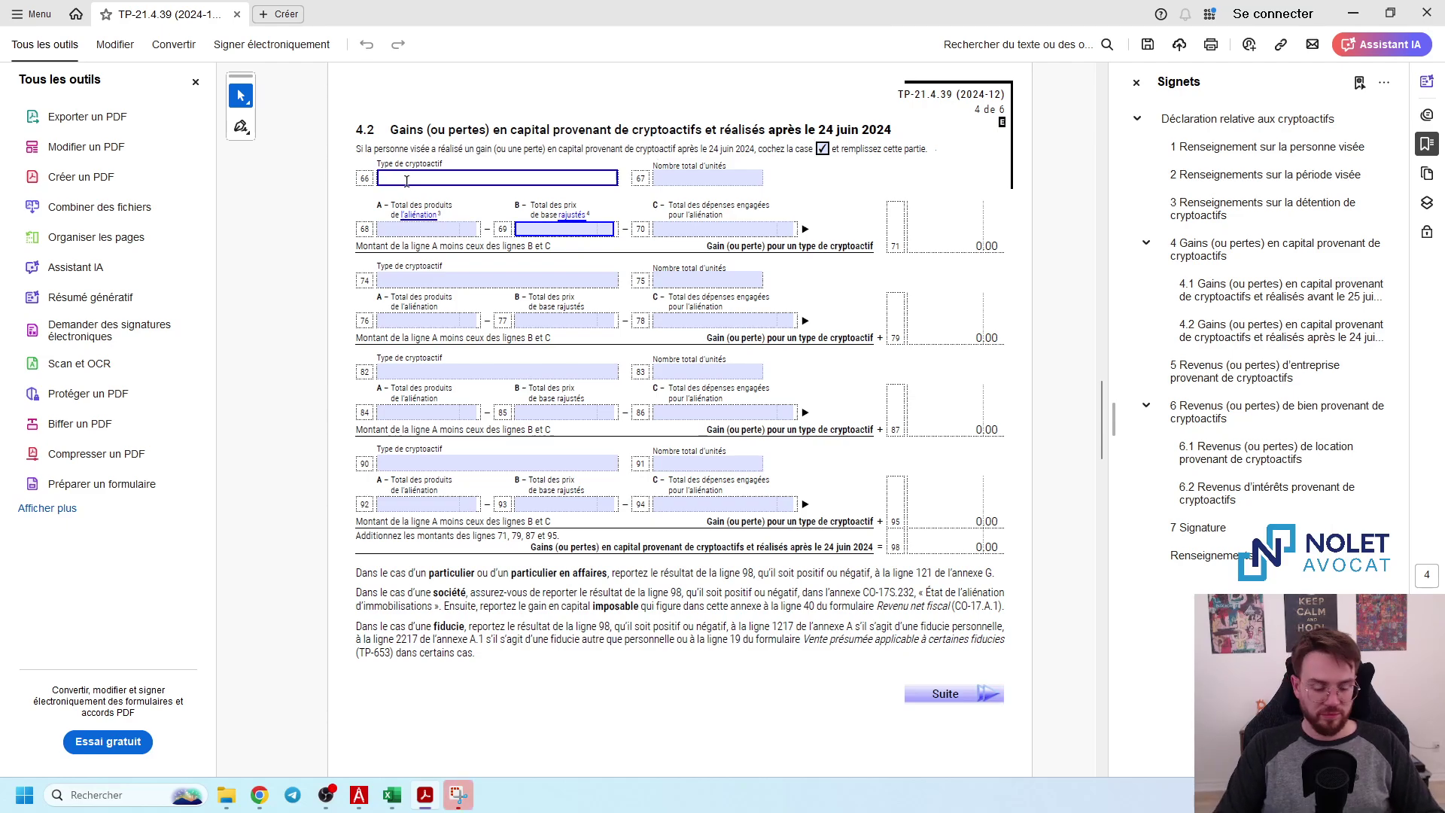
text(APU)
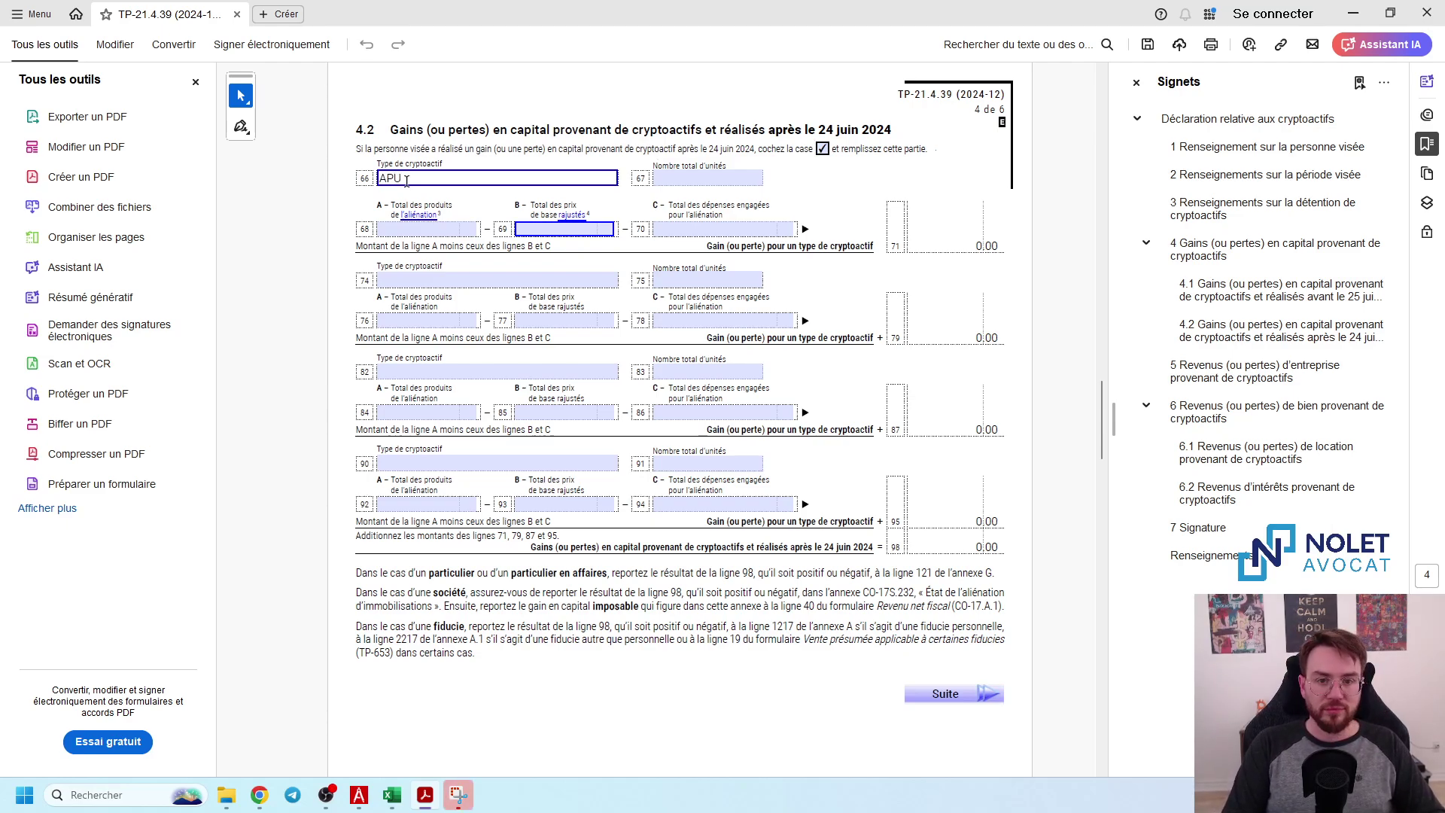
key(Tab)
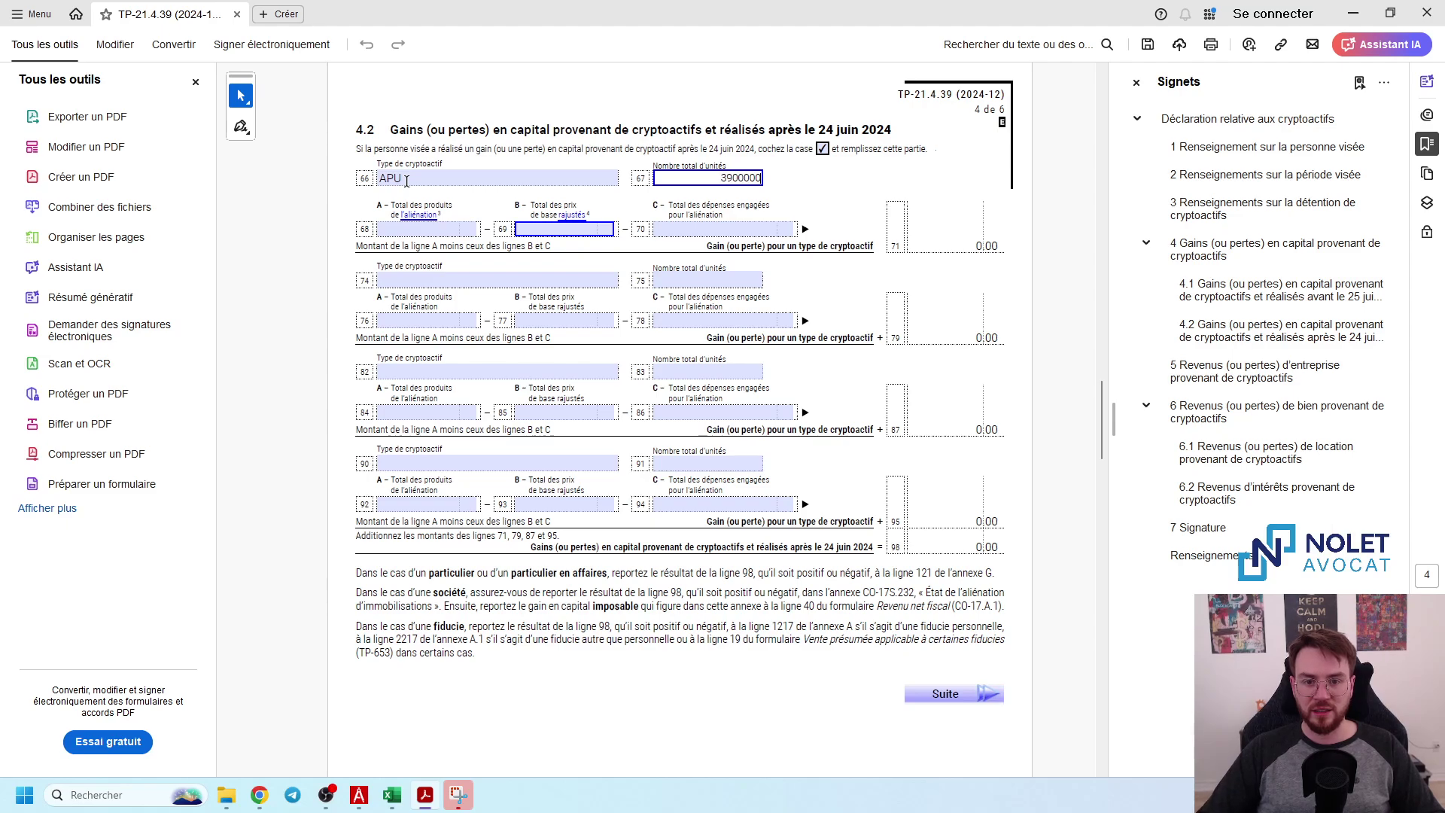
click(404, 152)
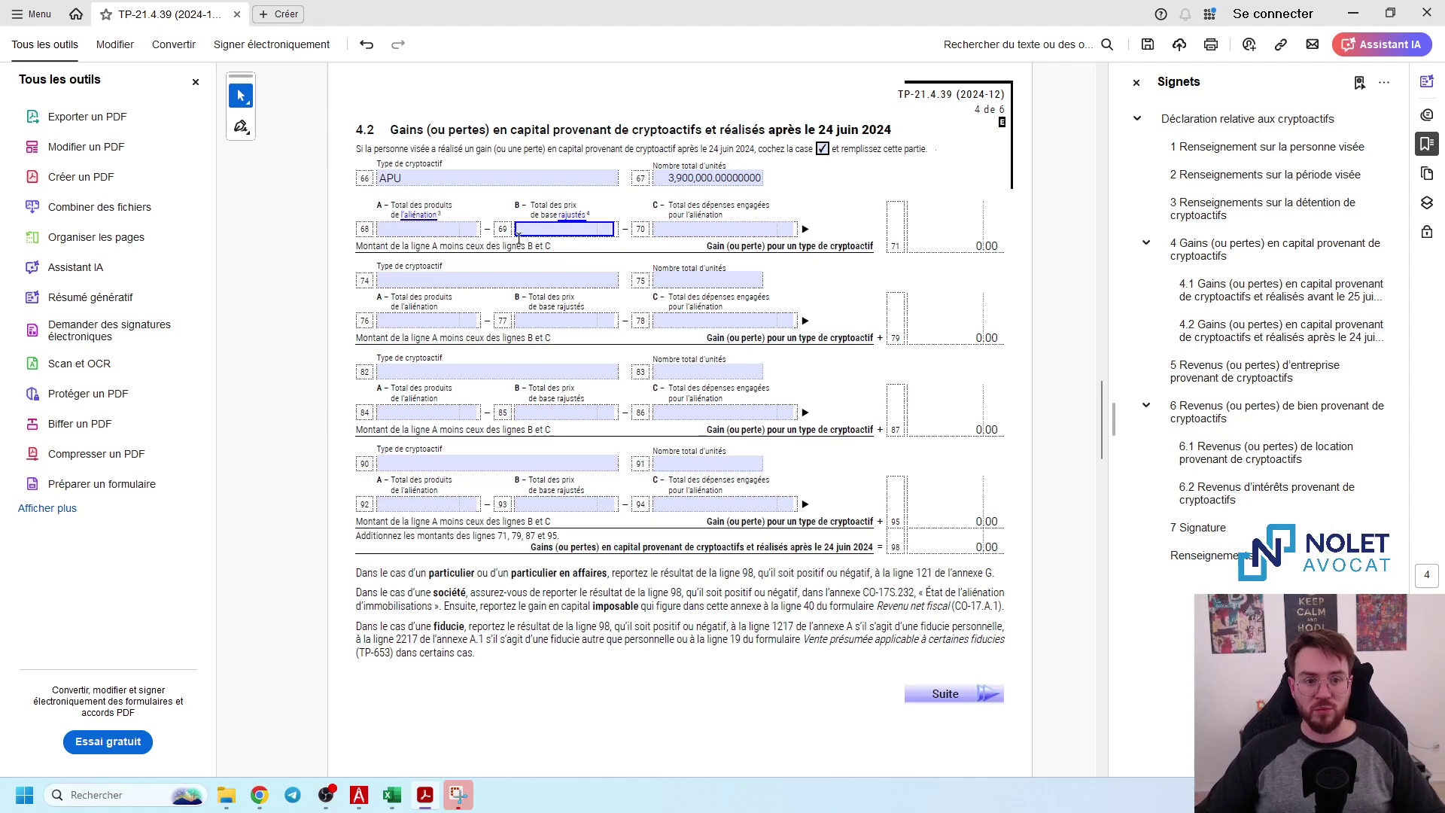
- Enter APU's disposition proceeds of 79.20 on line 68 and adjusted cost base of 135.89 on line 69
click(455, 233)
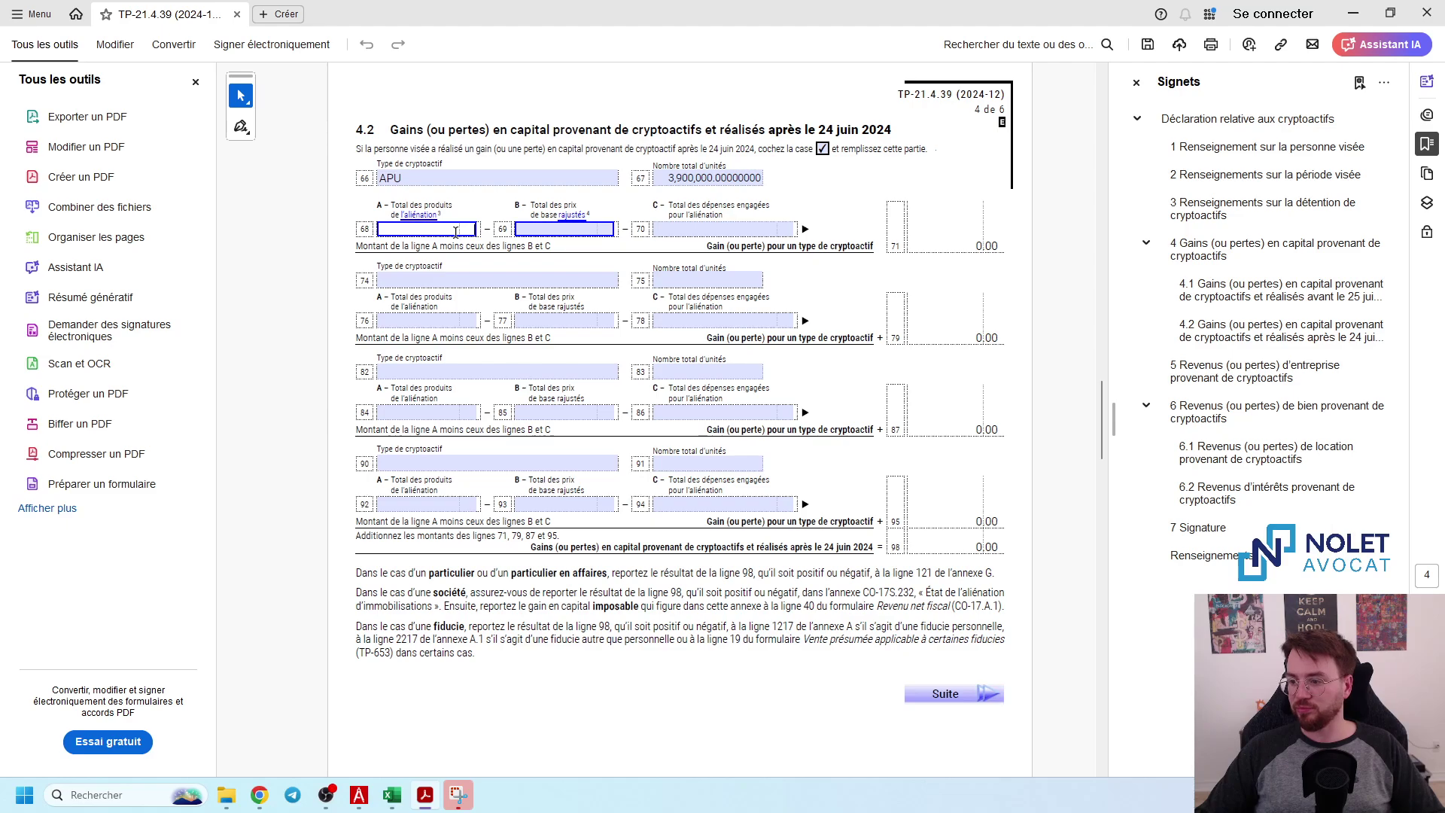
text(7)
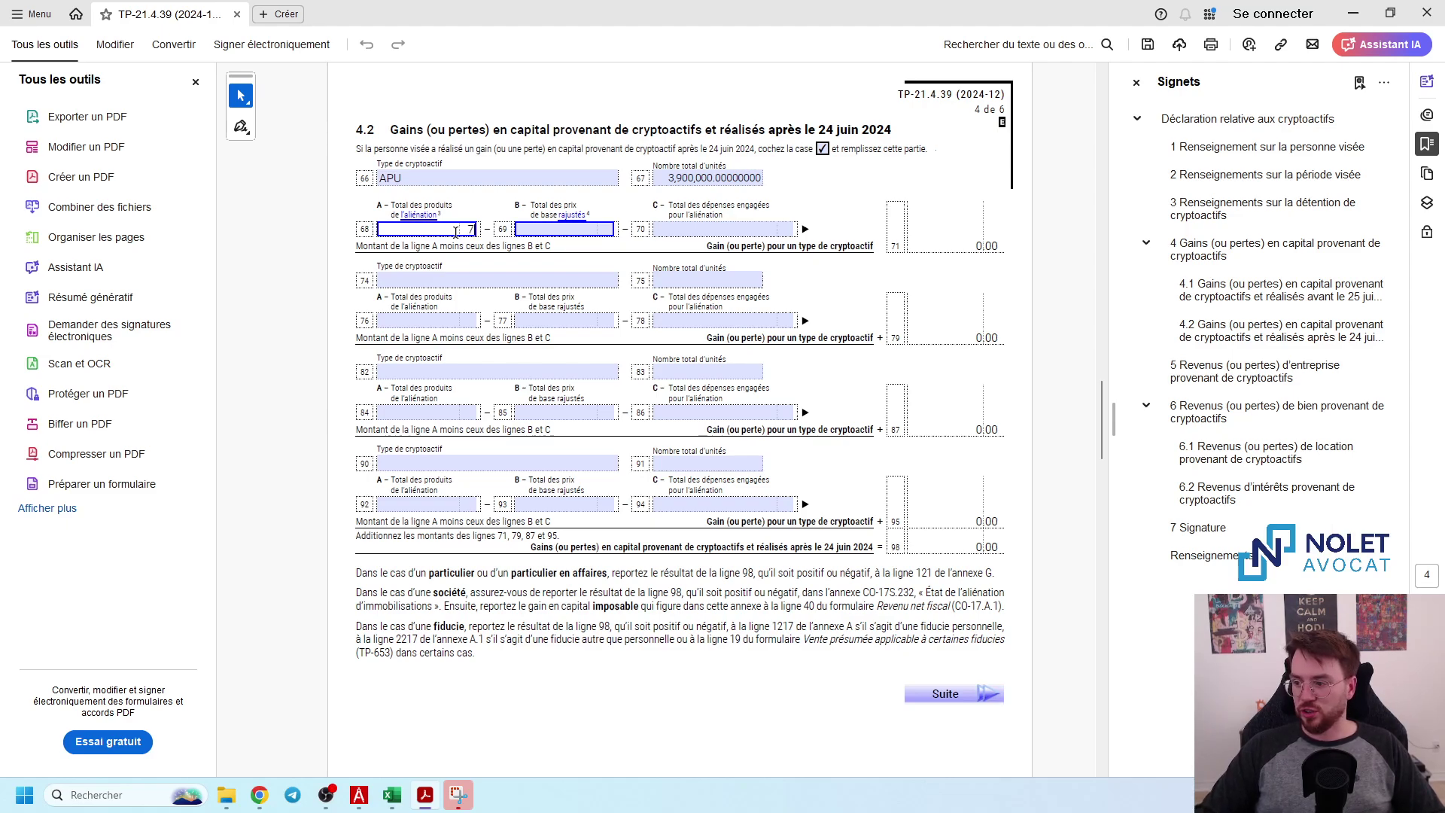
text(9.2)
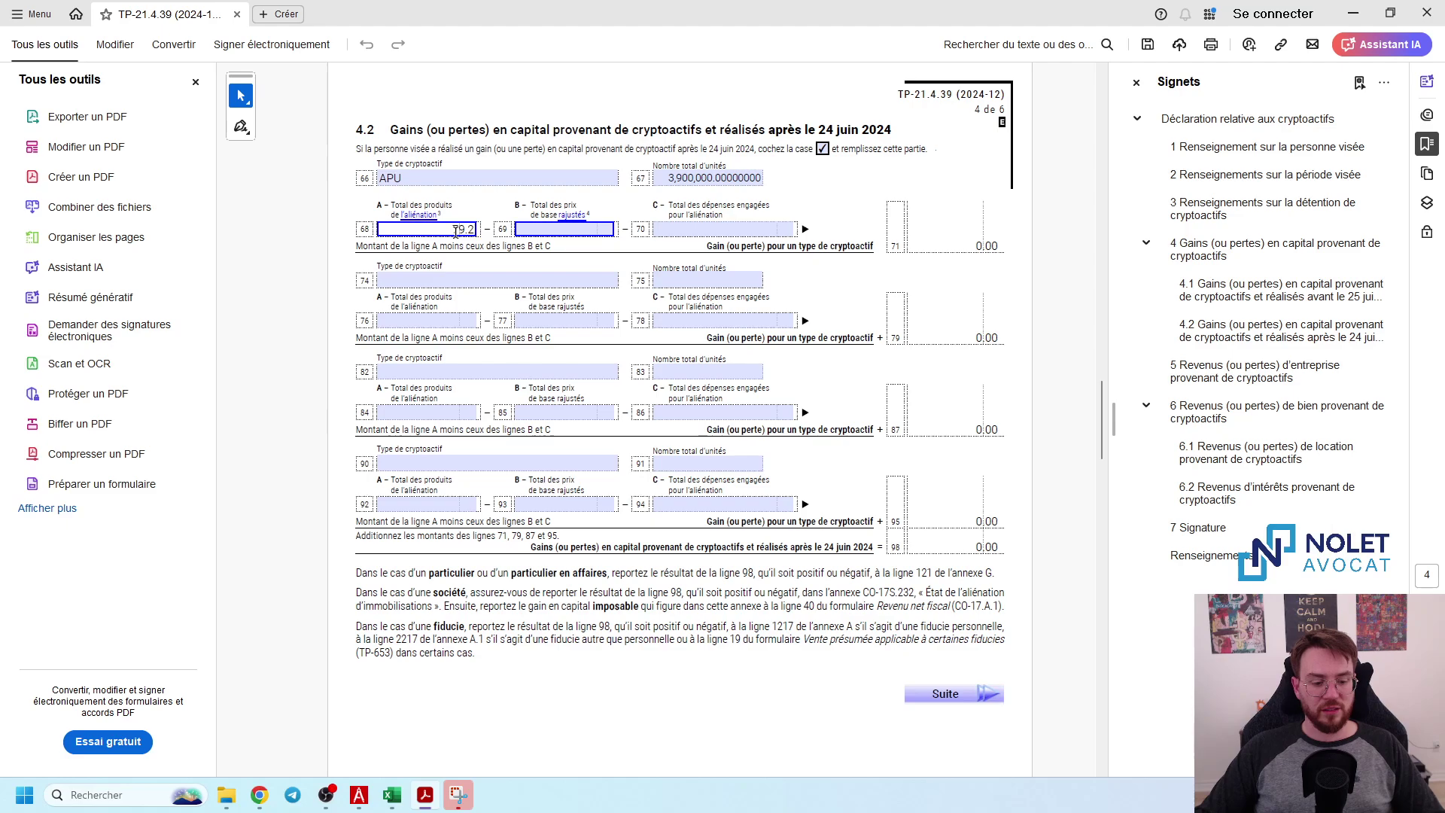
key(Tab)
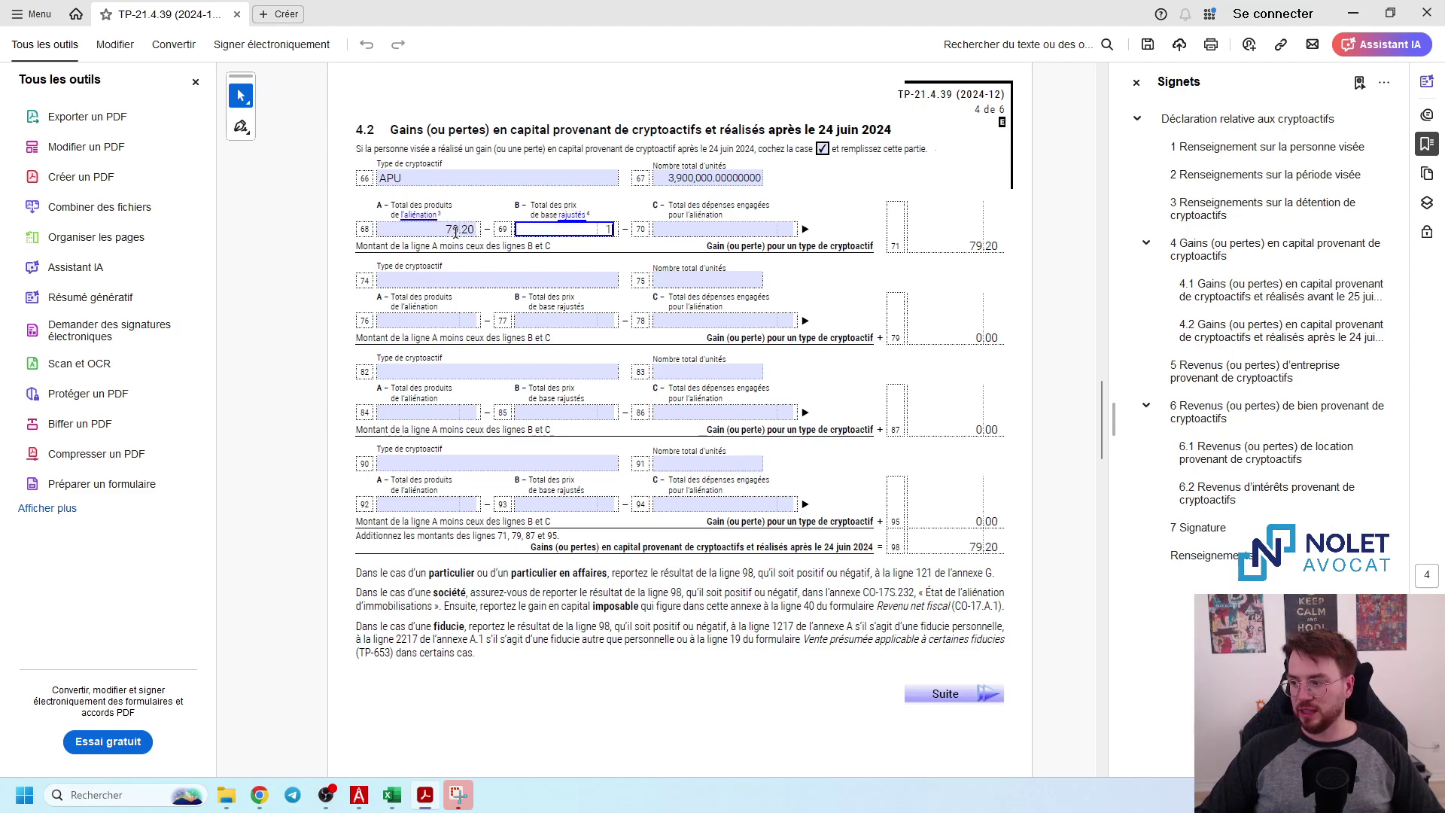
text(135.89)
key(Tab)
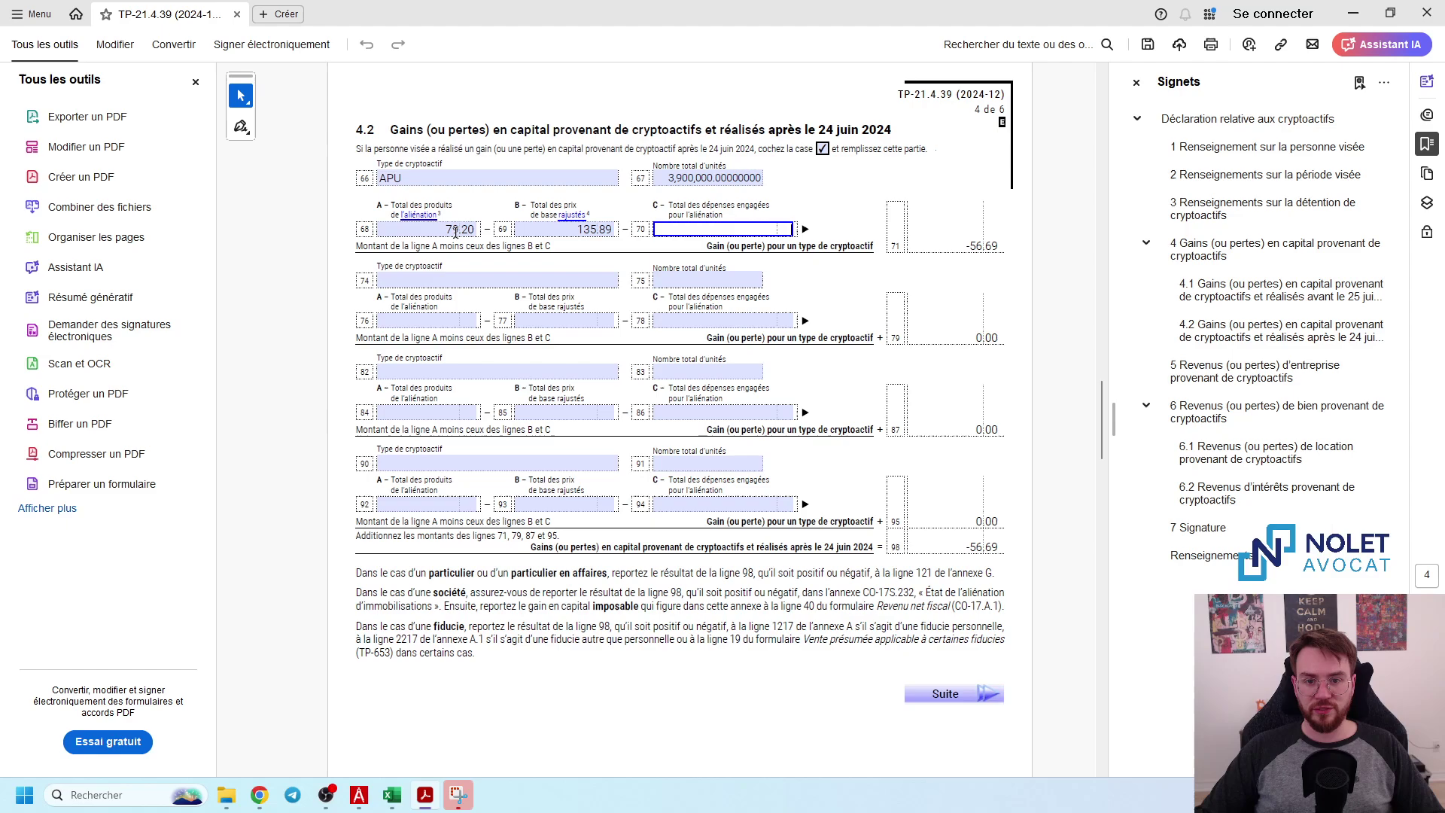
- Leave APU's expenses empty and enter Ether with 0.0063 units as the second cryptoasset on lines 74 and 75
key(Tab)
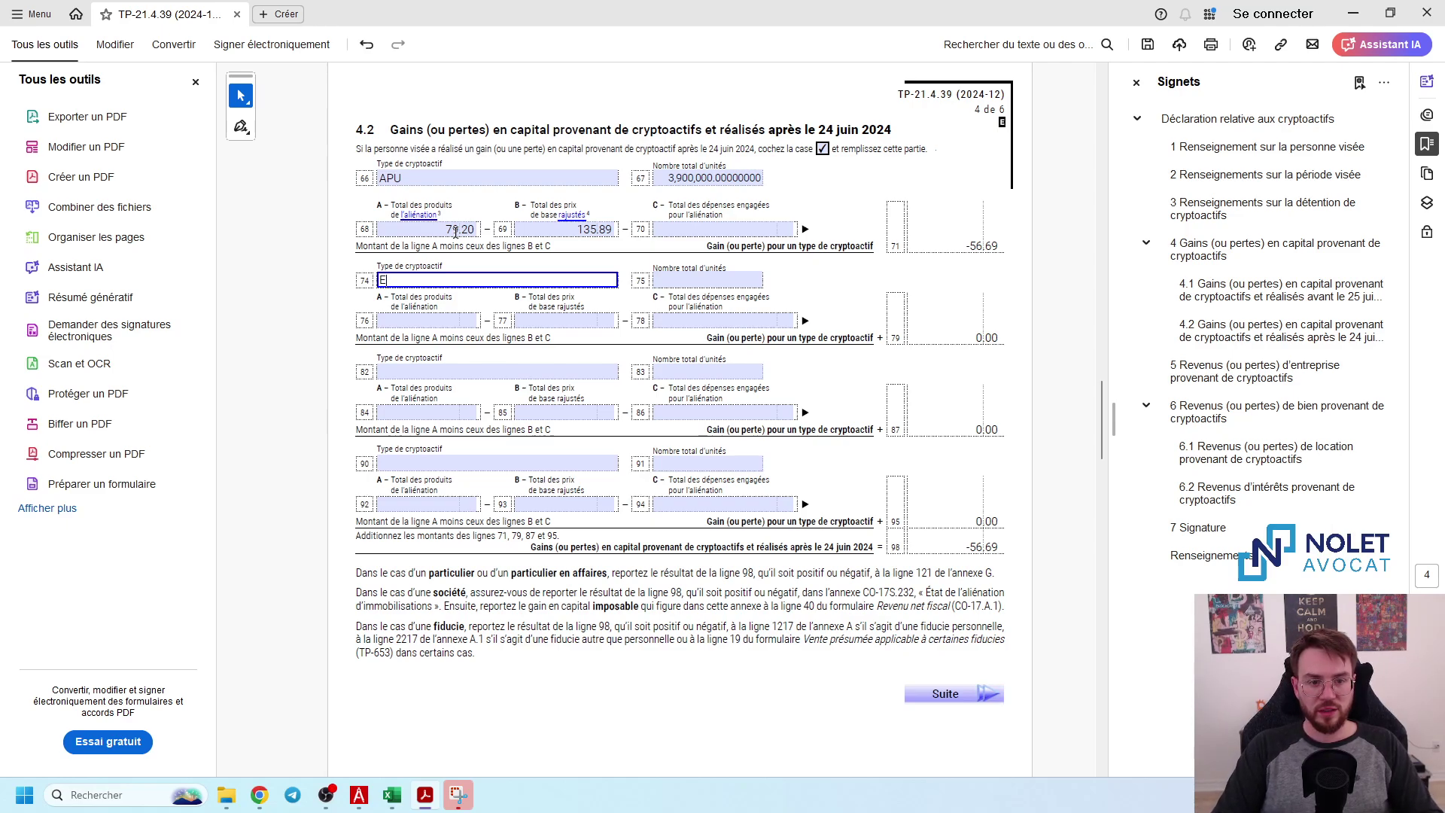
text(Etje)
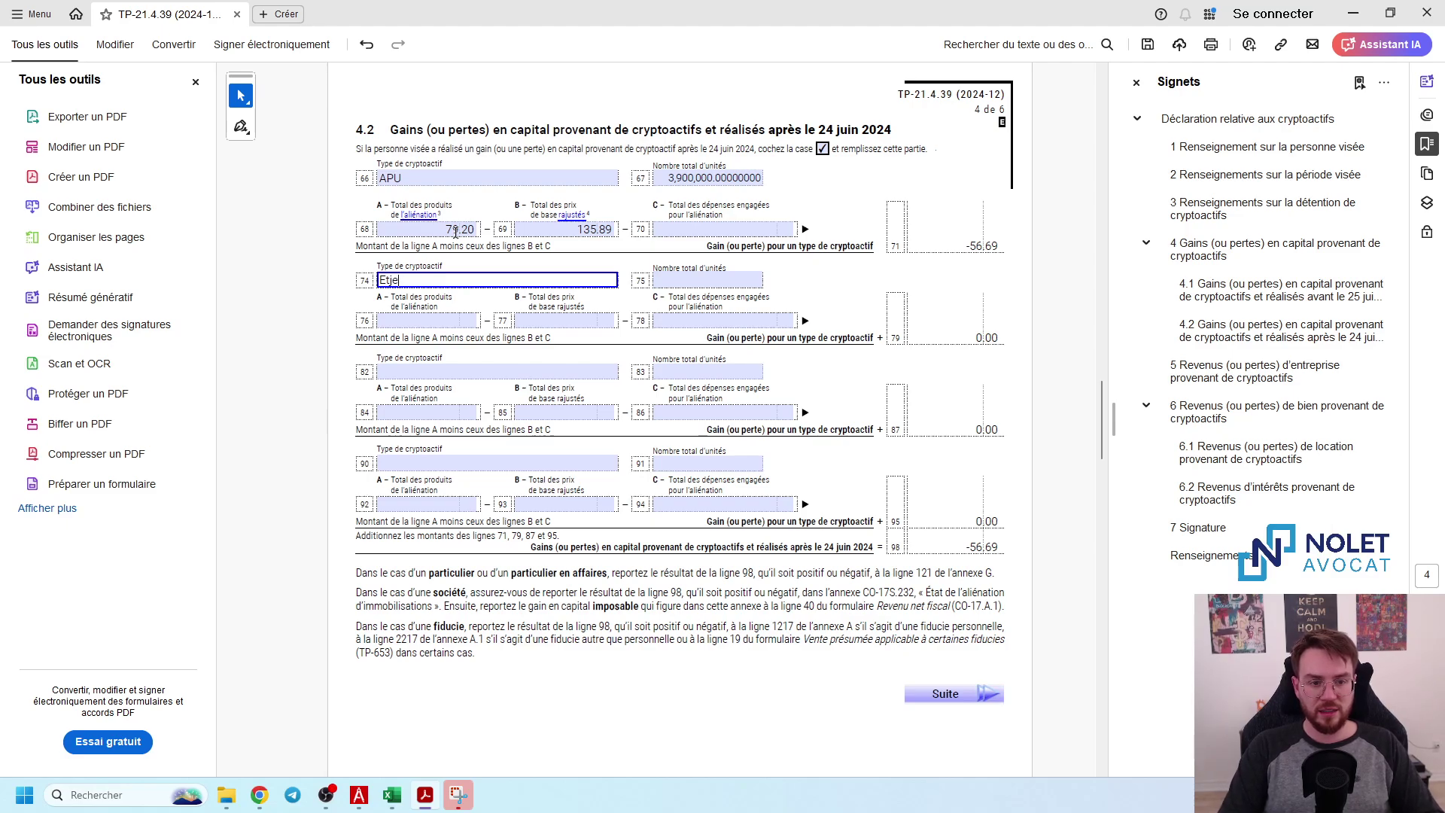
text(her)
key(Tab)
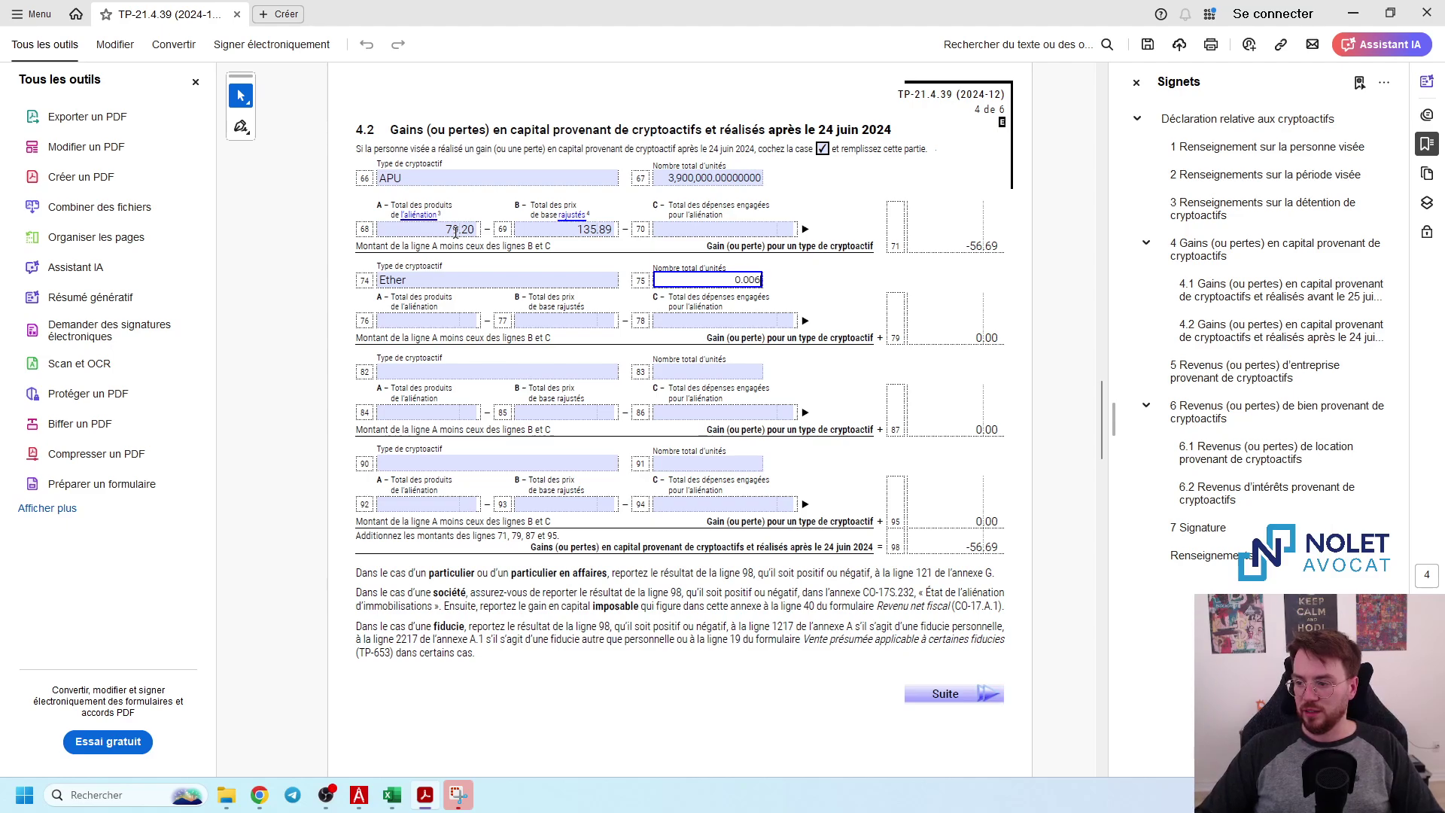
key(Tab)
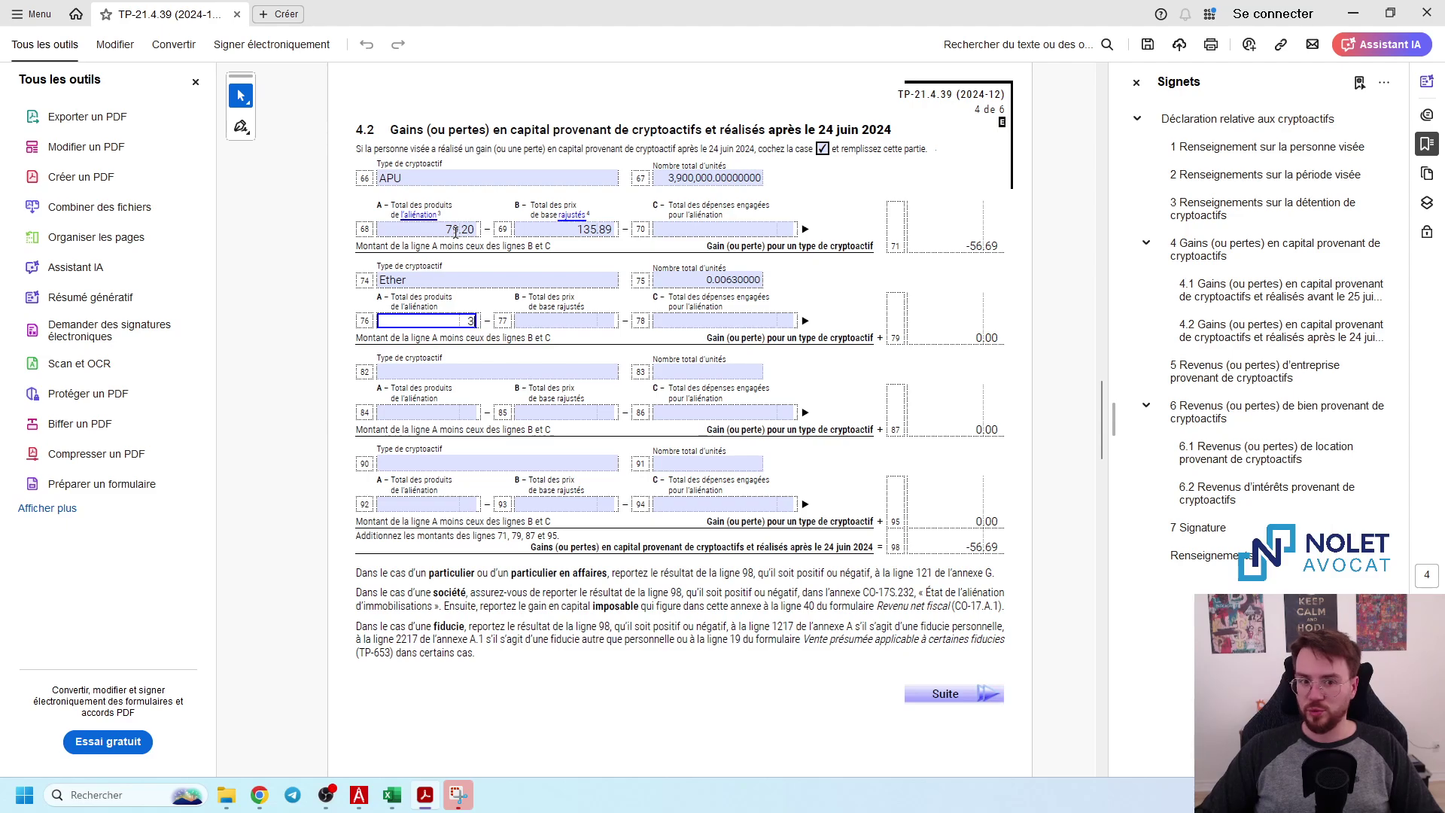
- Enter 31.35 for both Ether's disposition proceeds on line 76 and its adjusted cost base on line 77
key(Tab)
text(3)
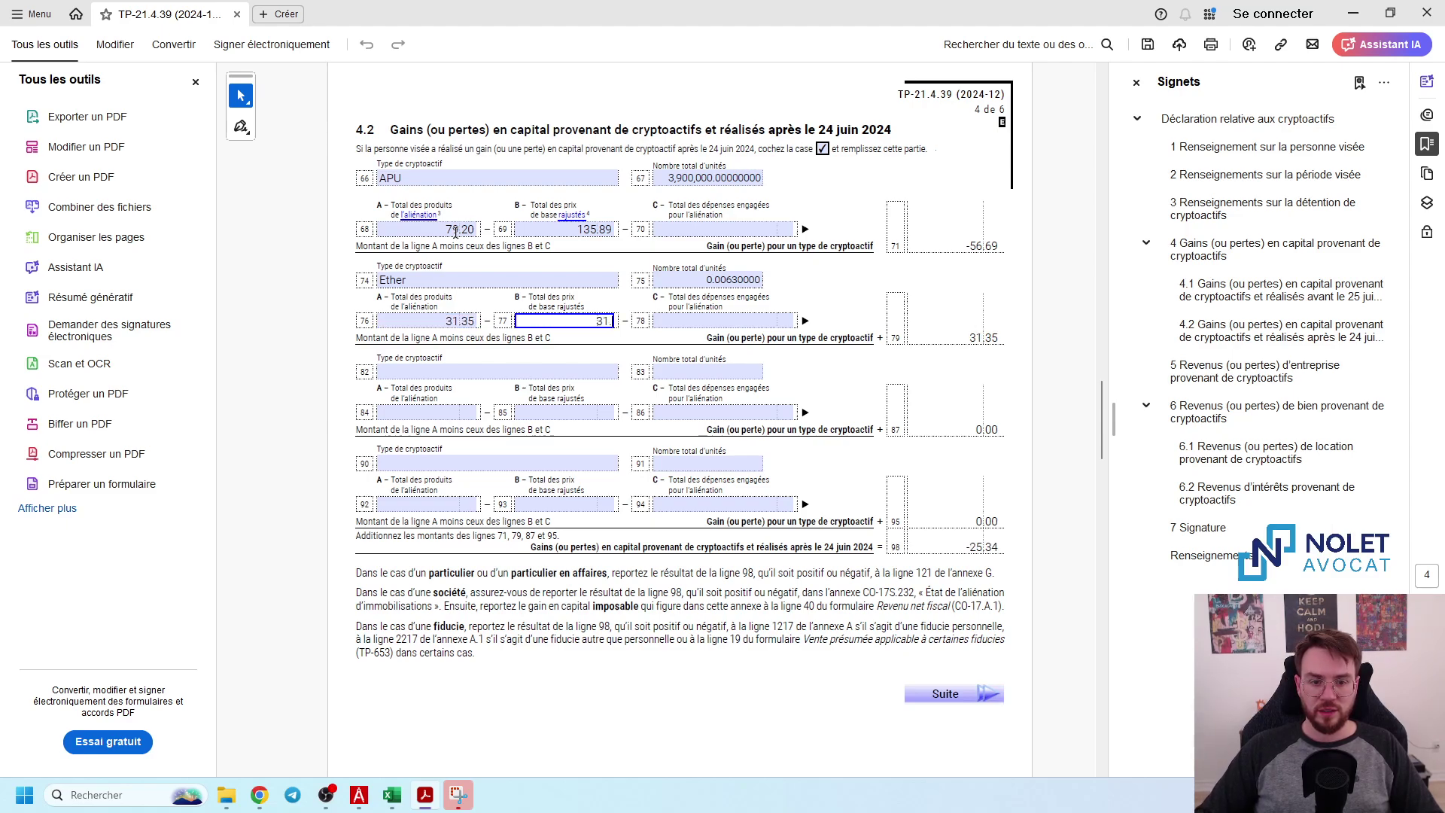
key(Tab)
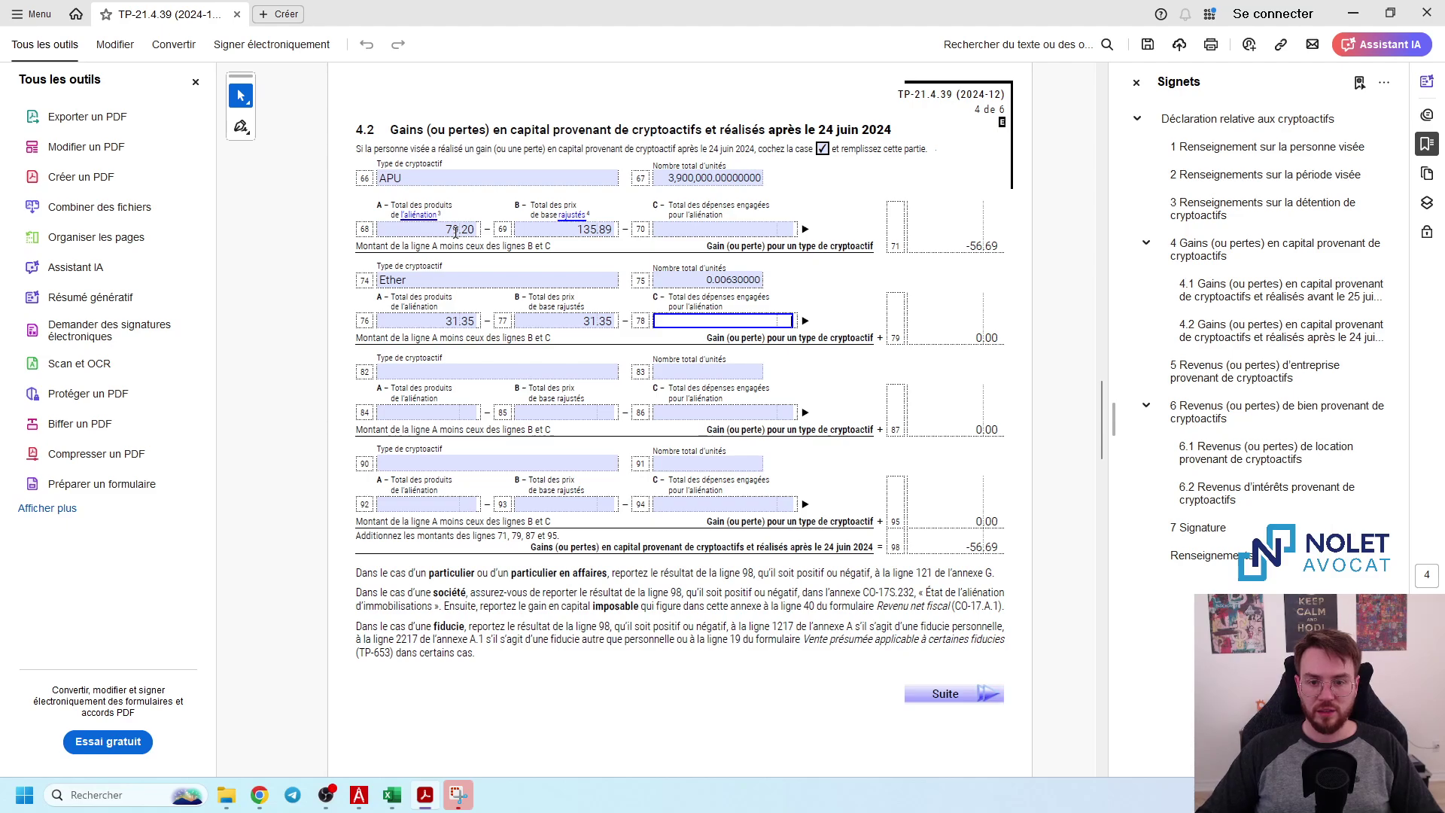
- Switch to Koinly in Chrome and open the October 10, 2024 exchange of 1,500,000 APU in the transaction list
click(393, 795)
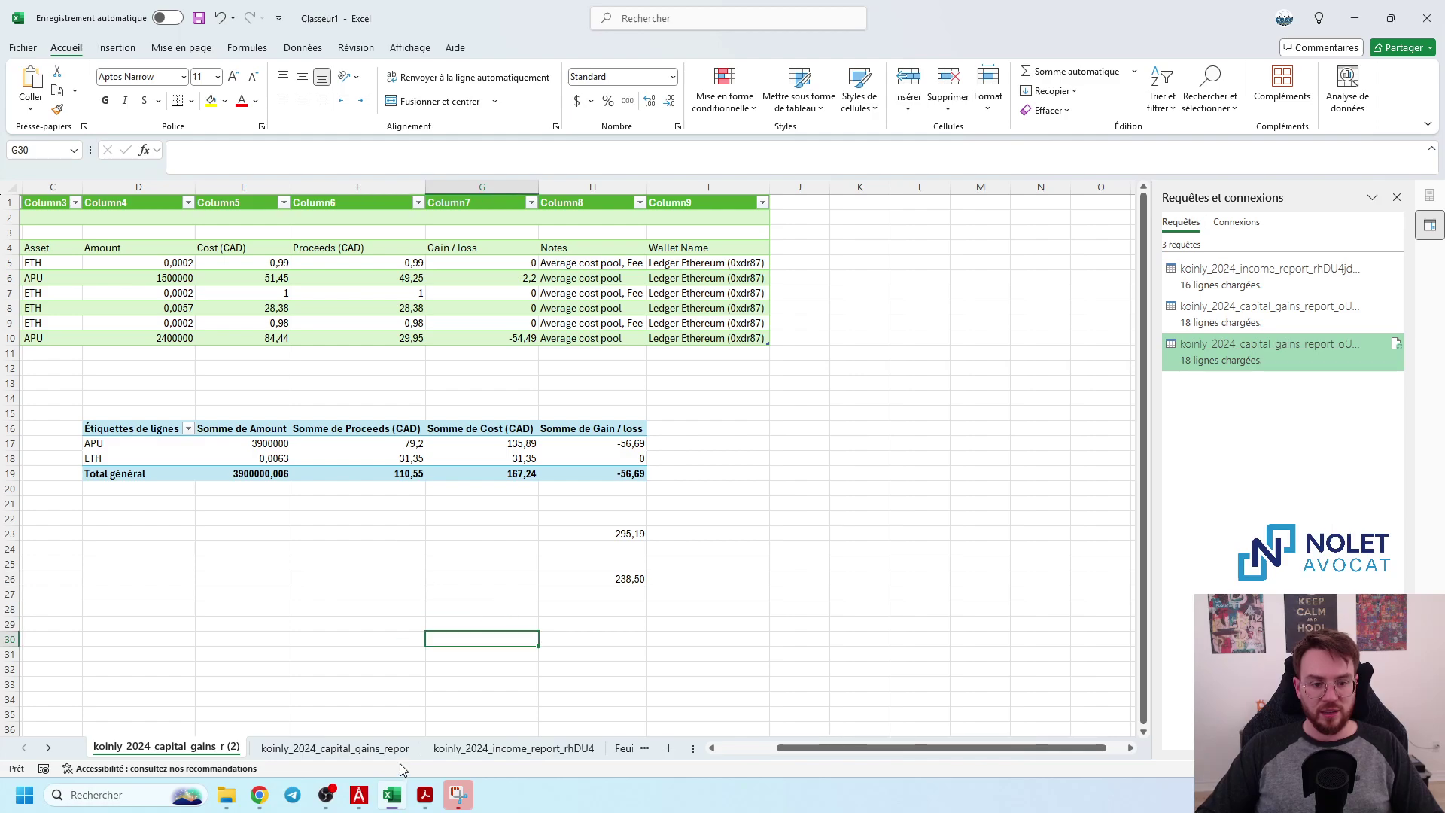
click(265, 798)
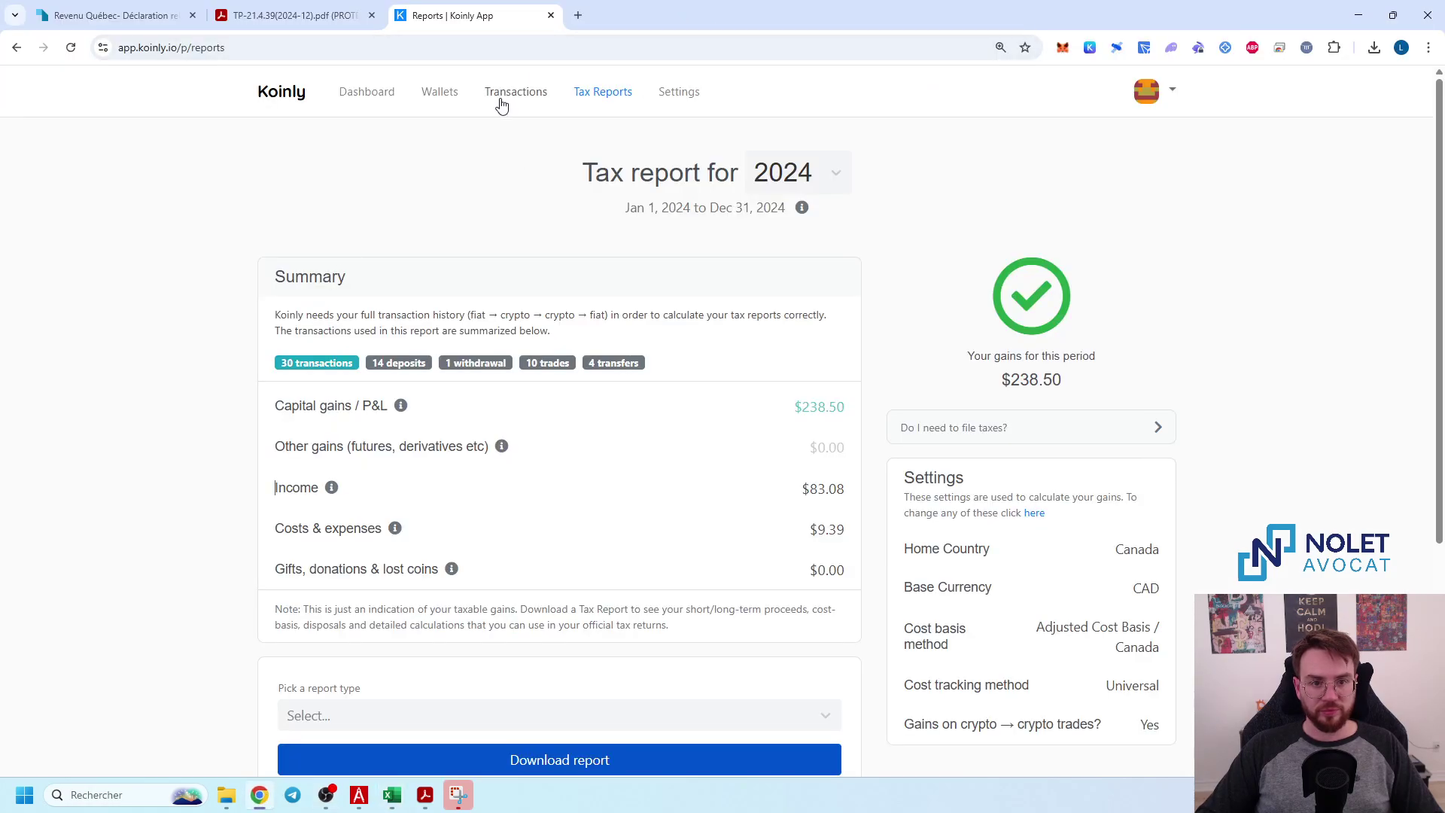
click(531, 93)
scroll(261, 266, down, 15)
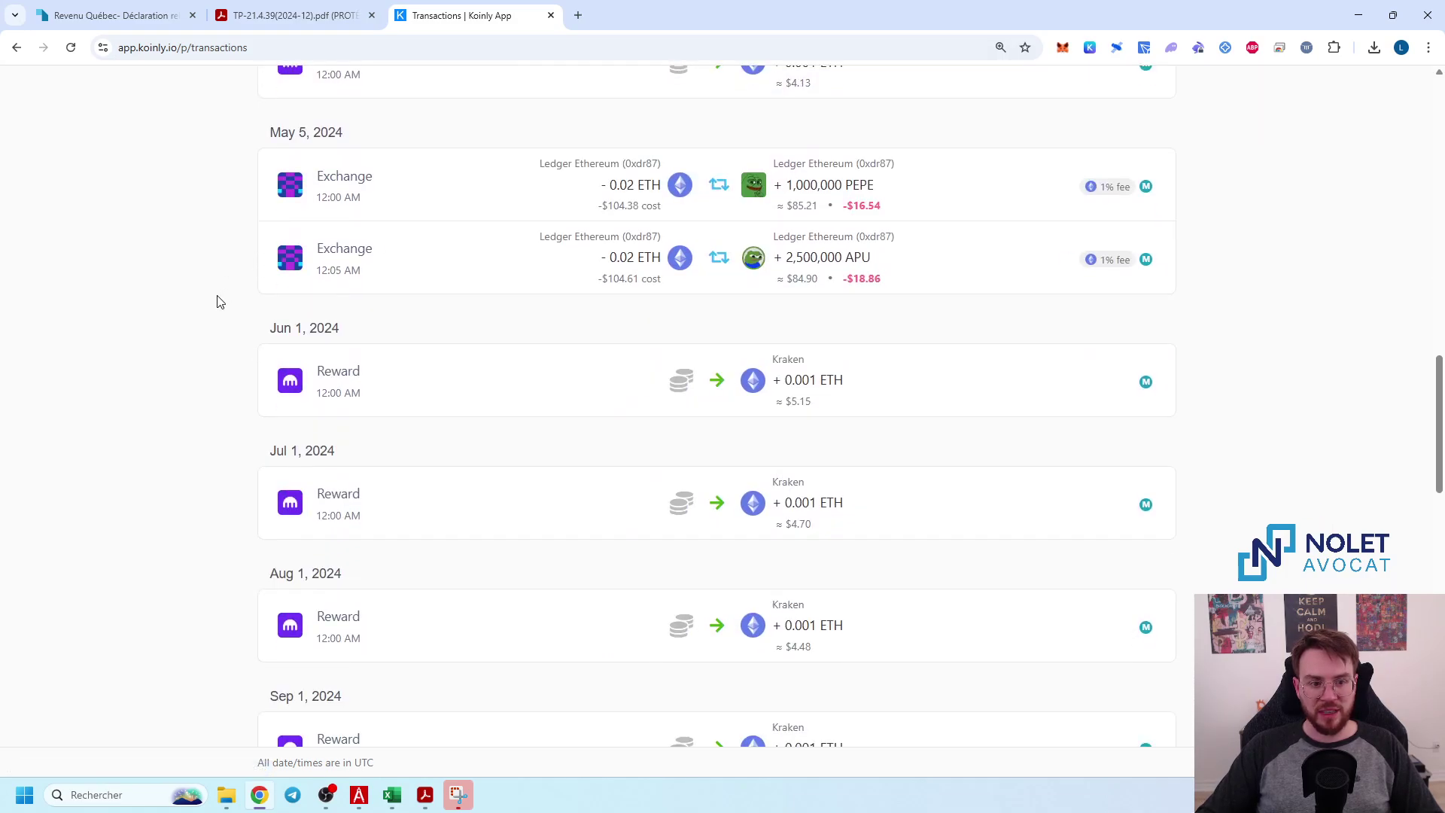
scroll(219, 302, down, 15)
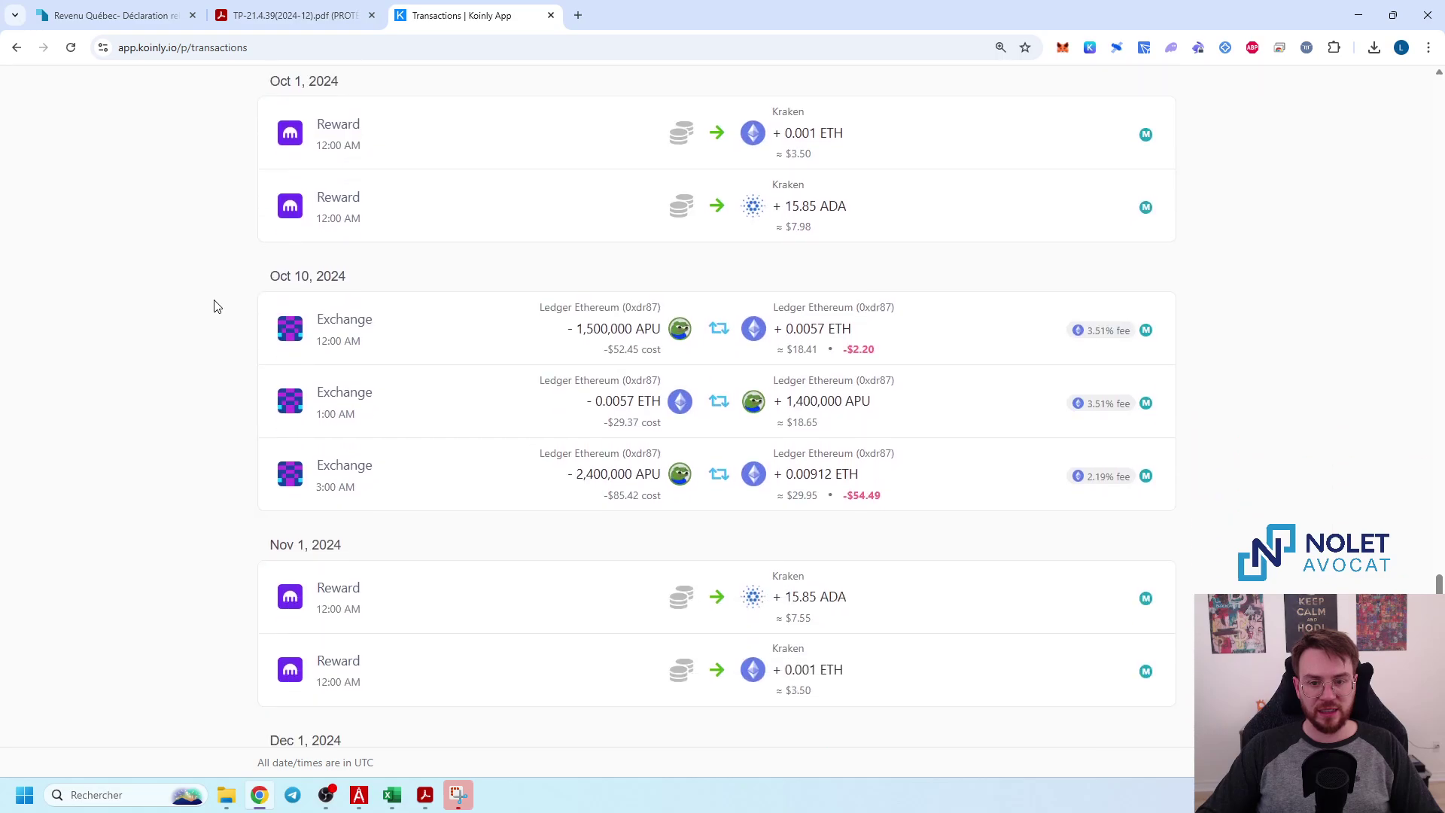
scroll(215, 305, down, 2)
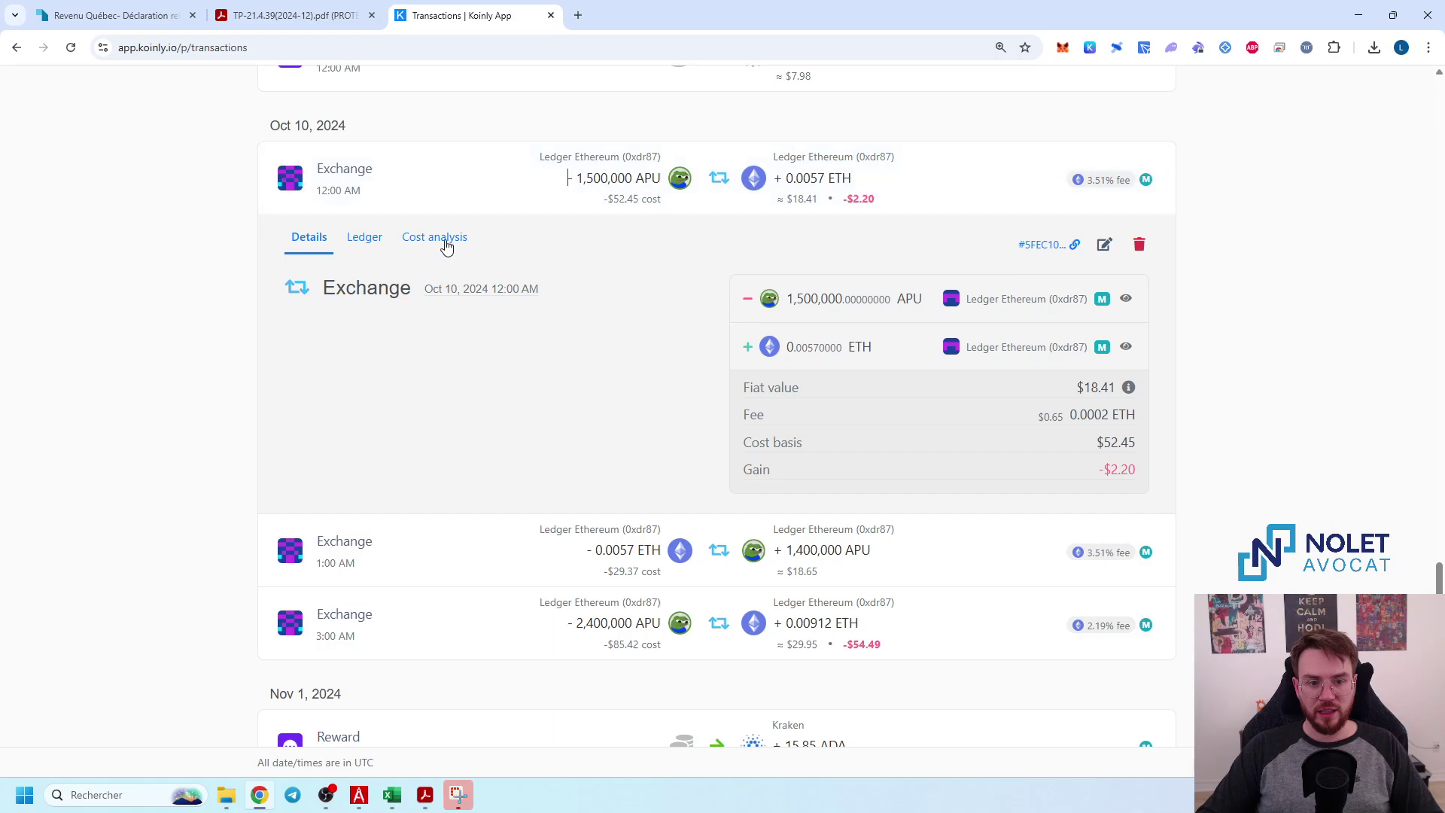
- Examine the cost analysis of the 1,500,000 APU exchange, including the note on its last ETH entry, and collapse it
click(446, 247)
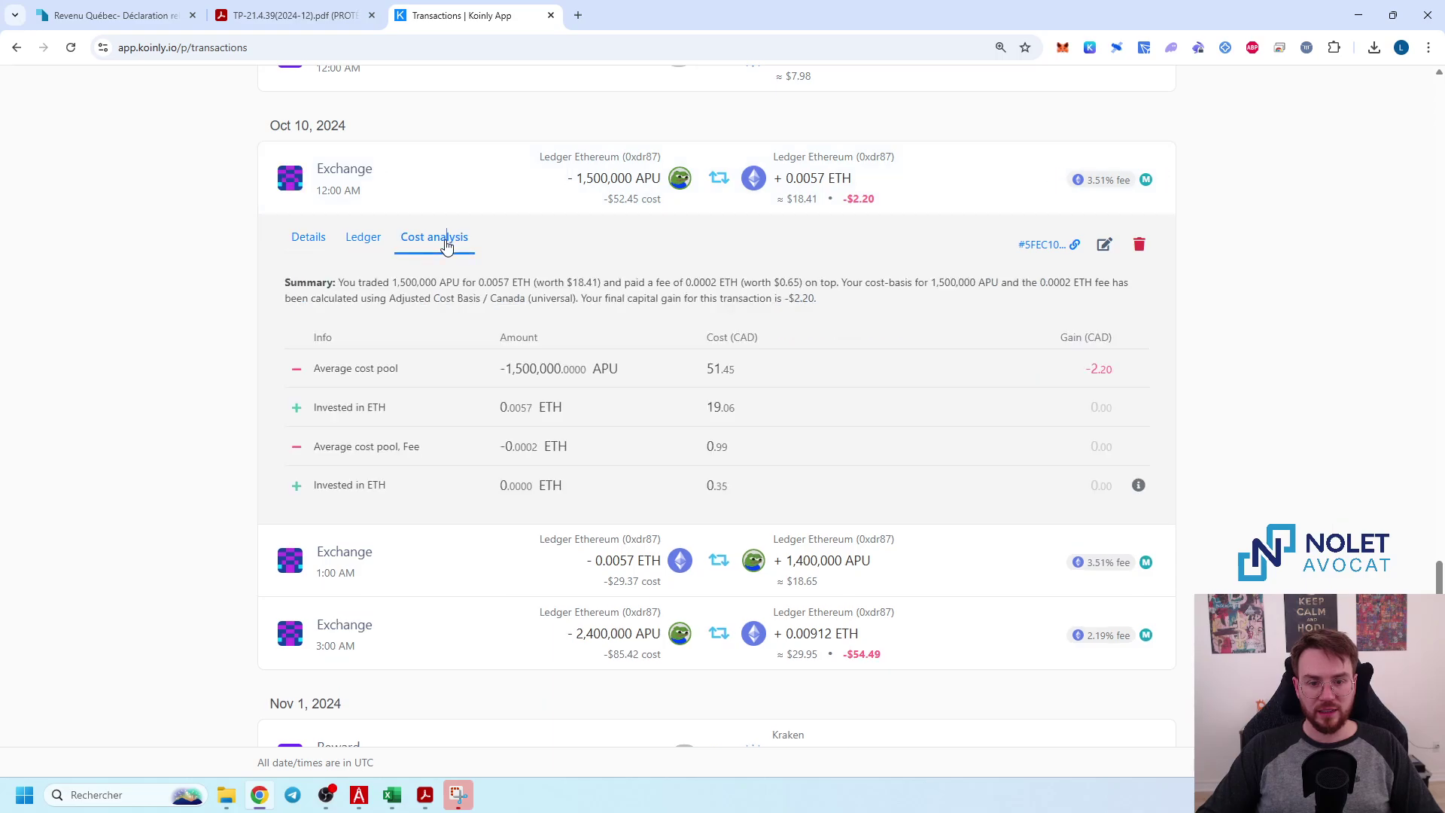
mouse_move(1135, 491)
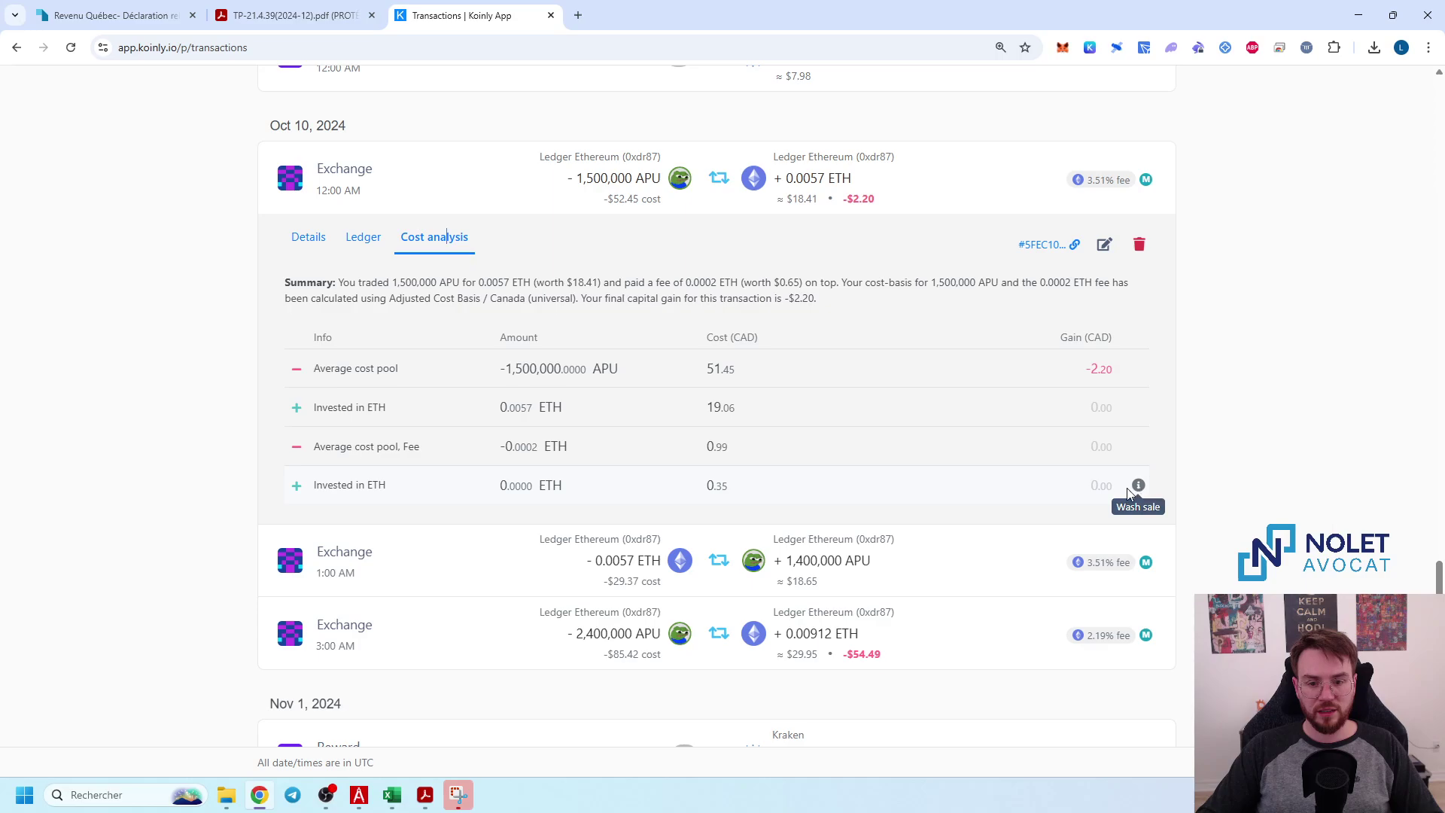
click(502, 200)
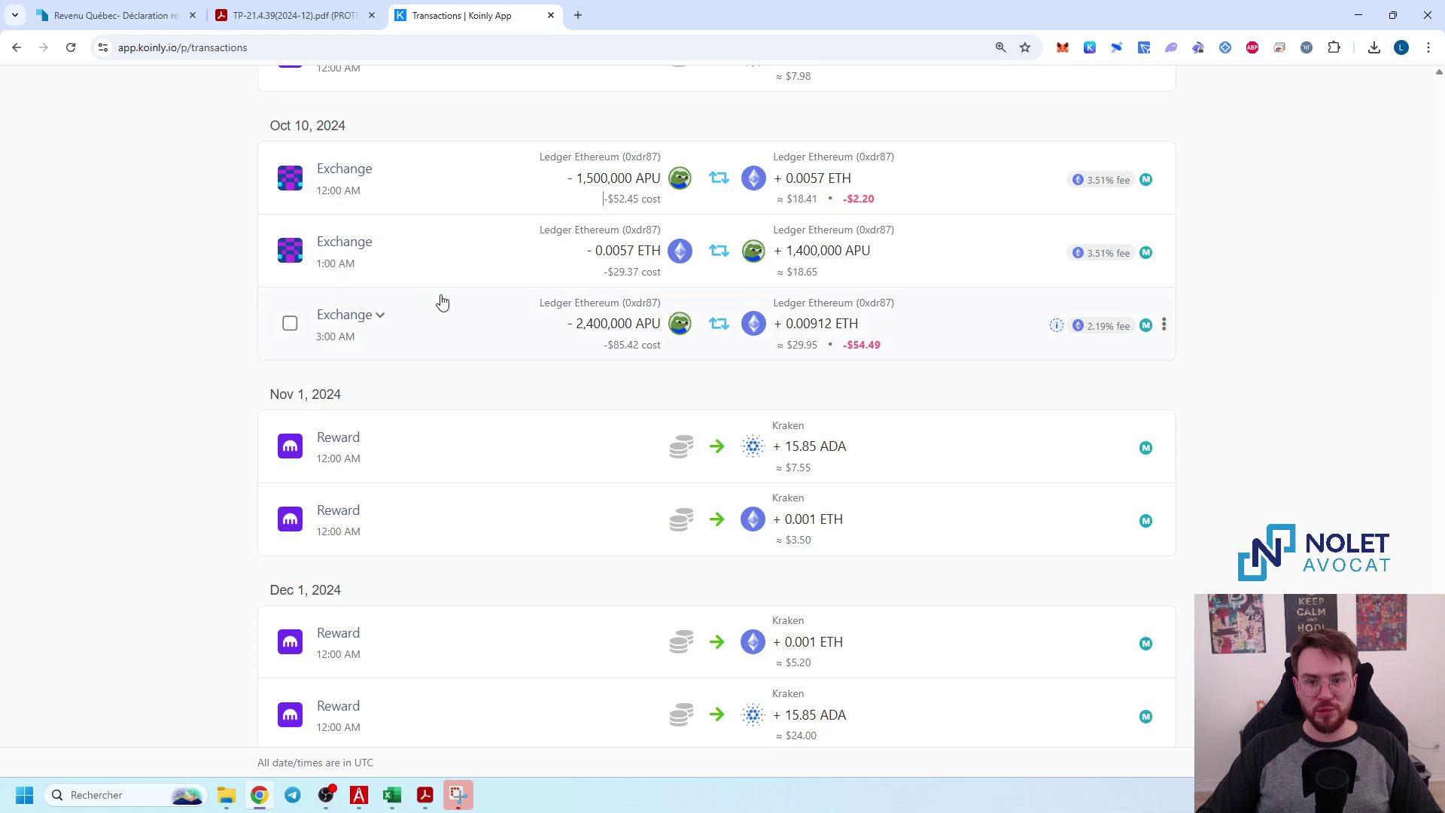
- Examine the details and ledger balance changes of the 1,500,000 APU exchange
click(446, 197)
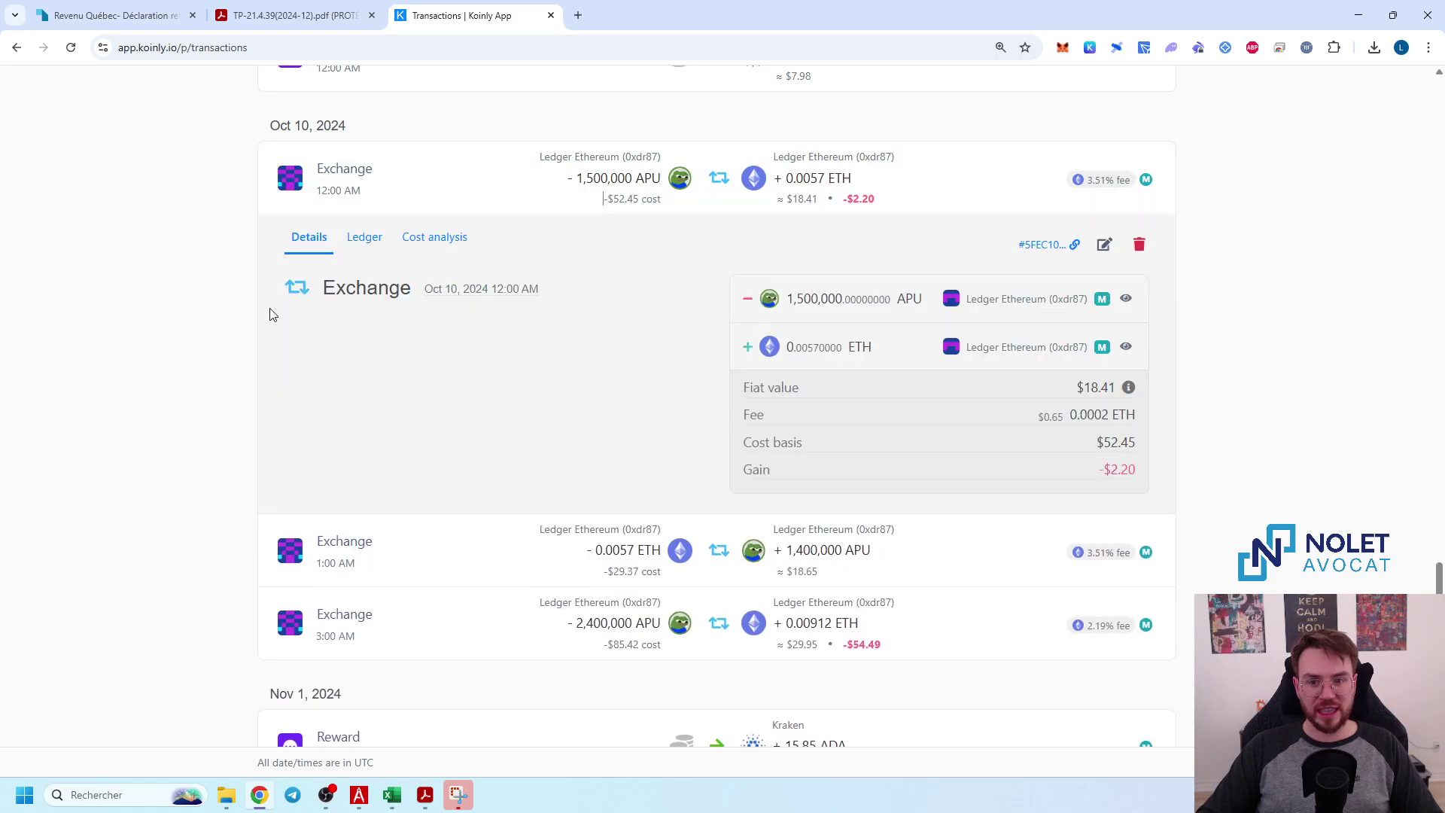
click(467, 182)
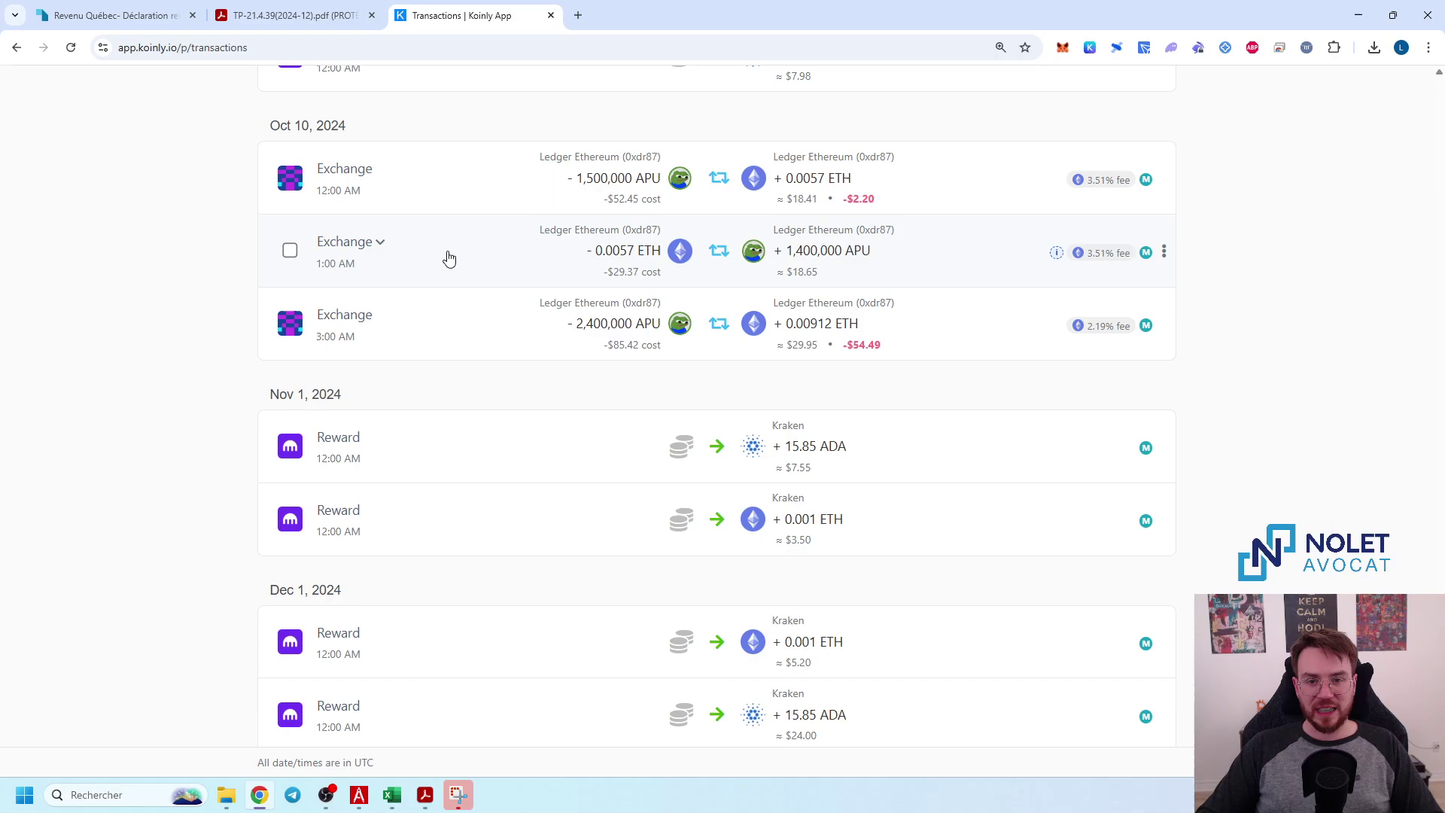
click(482, 202)
click(374, 245)
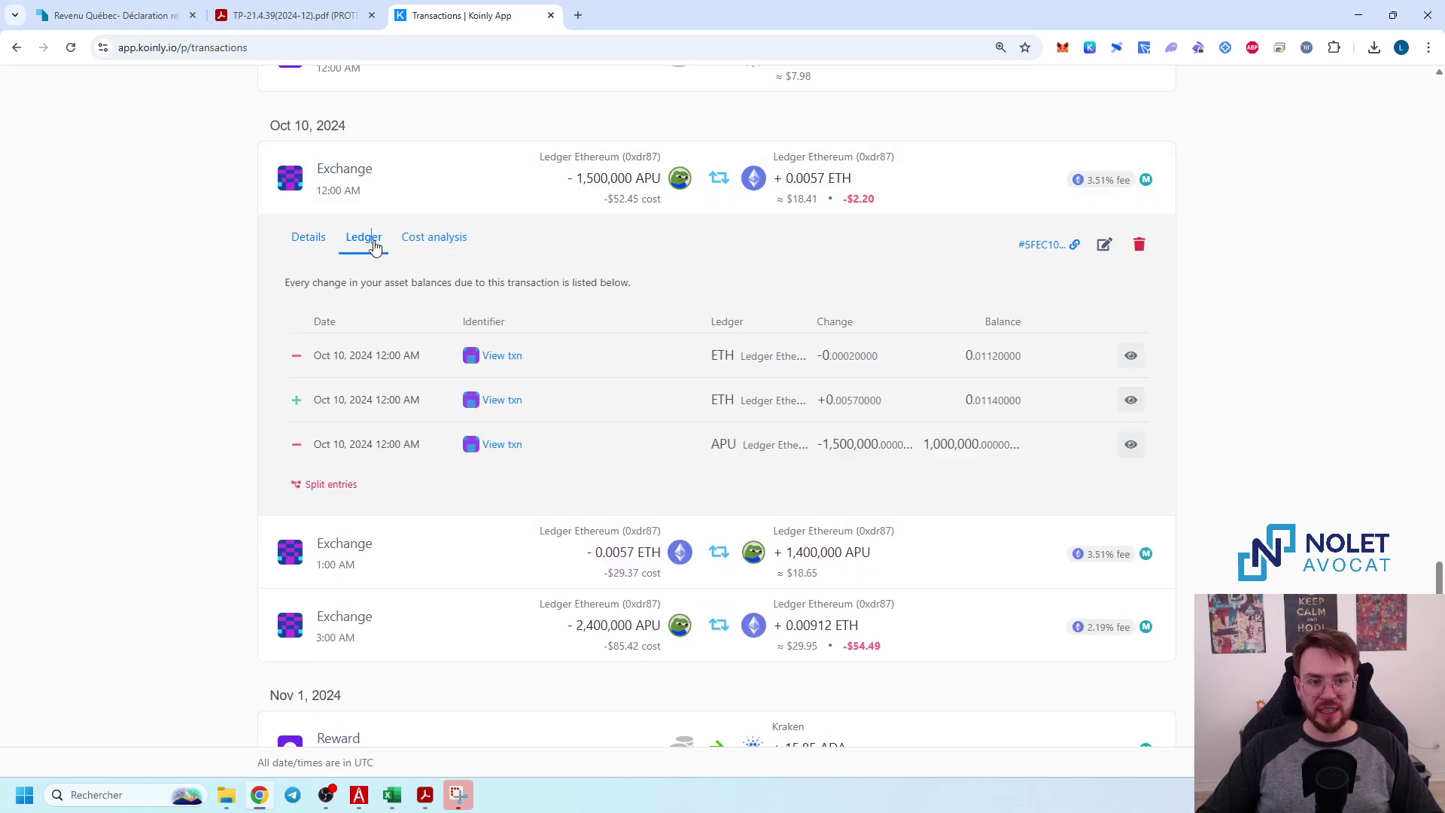
click(951, 173)
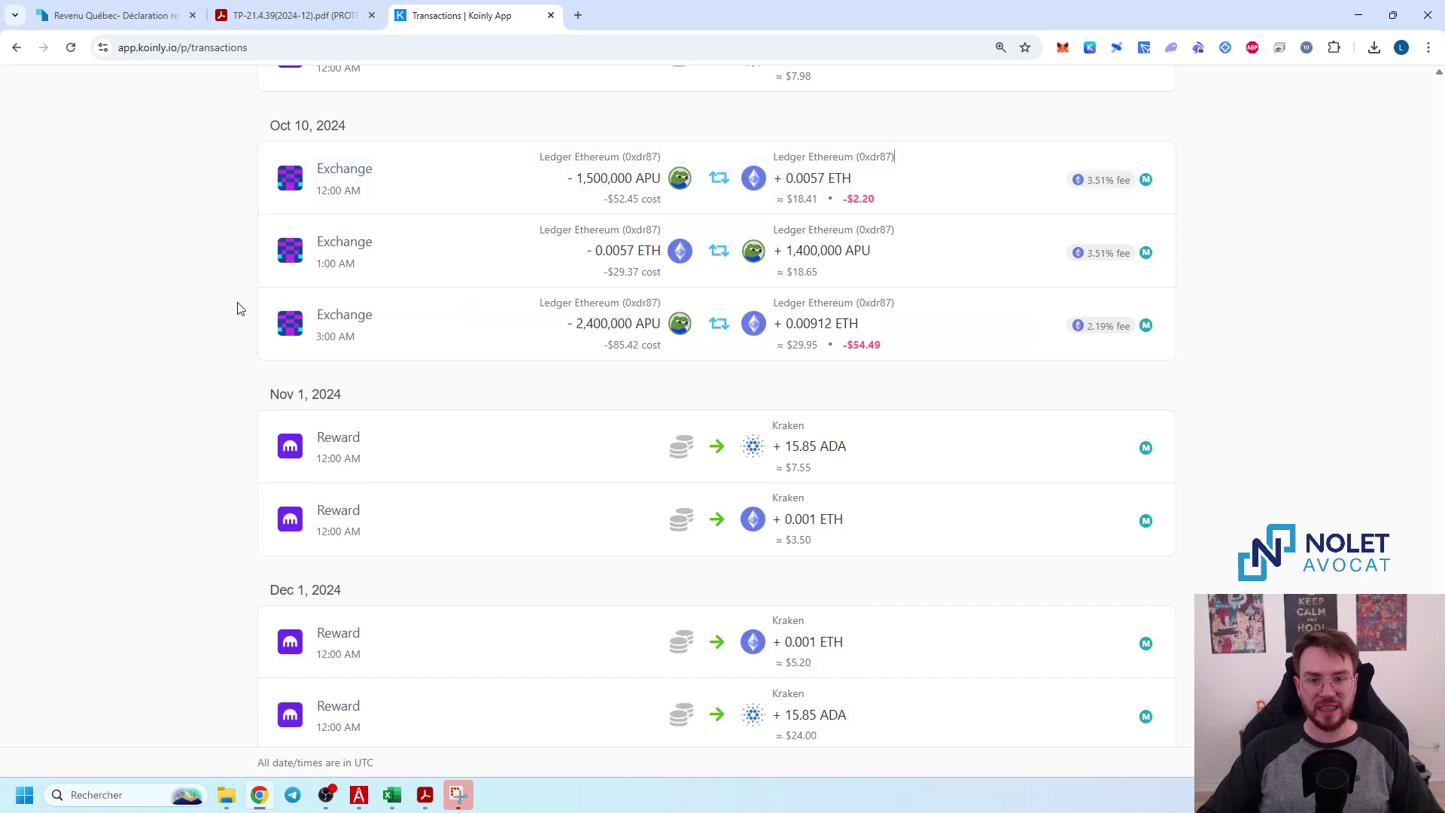
- Review the October to December 2024 transactions and the first APU exchange's fee details, and return to the form in Acrobat
scroll(373, 384, down, 1)
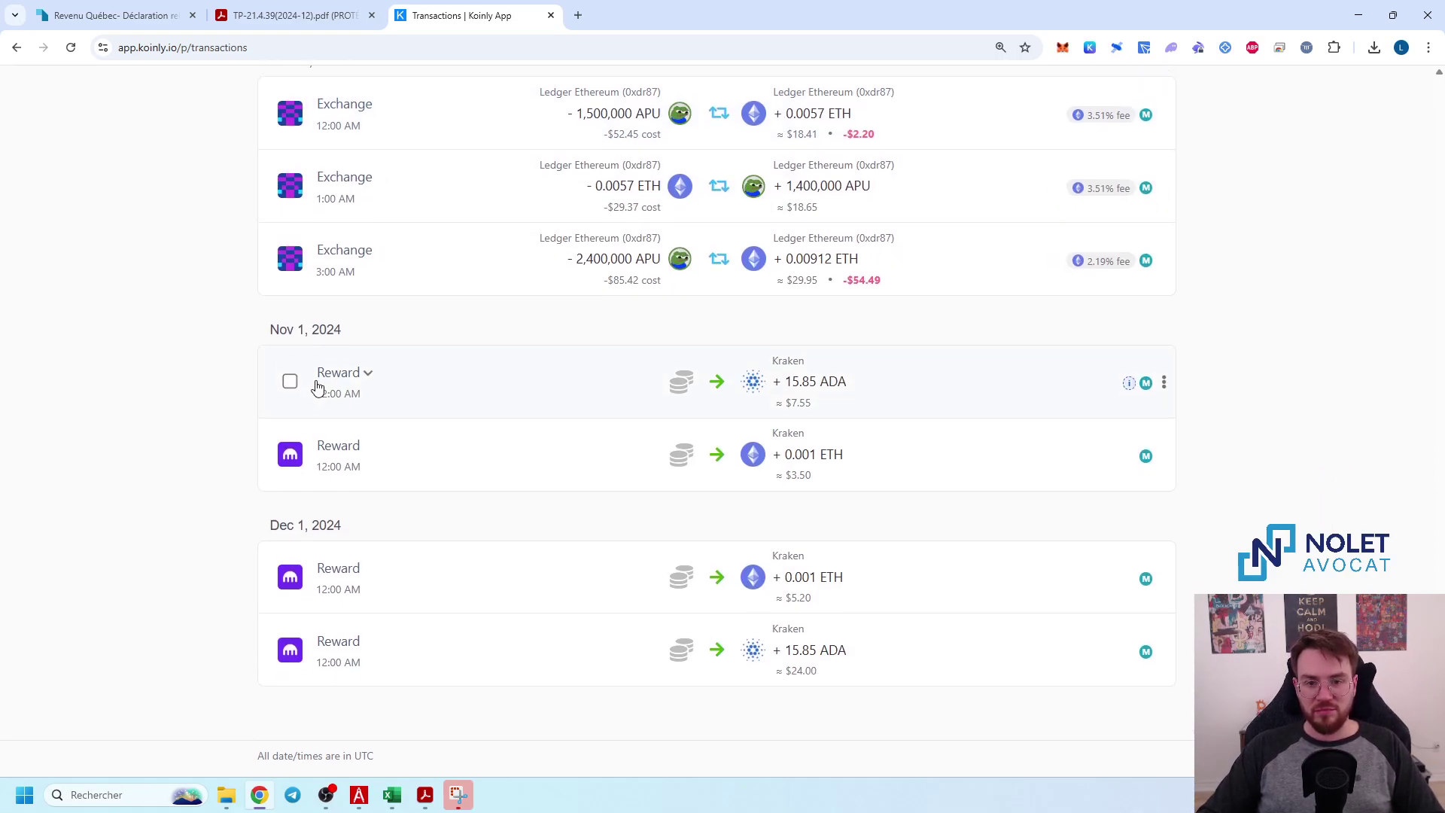
scroll(323, 380, up, 1)
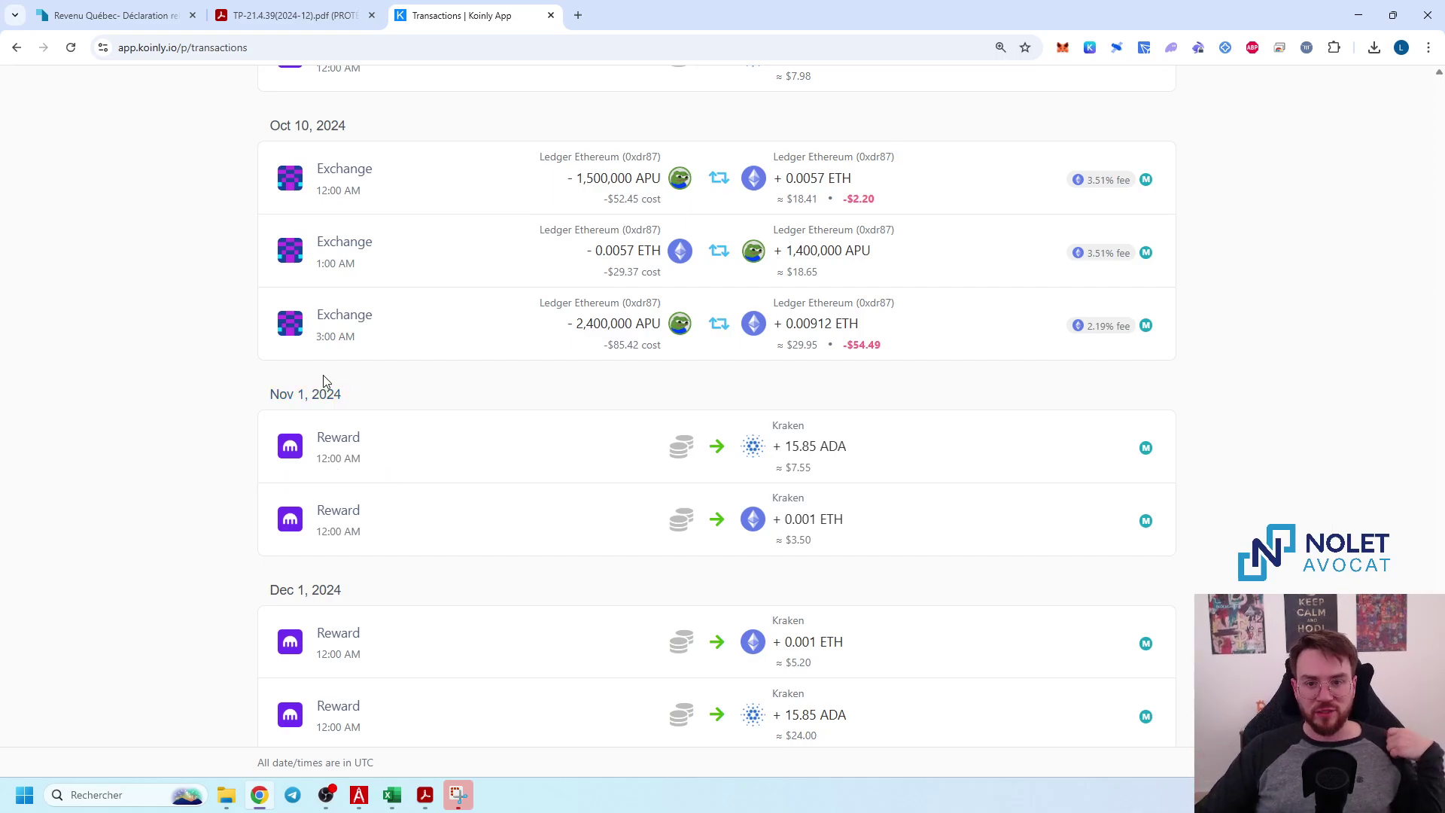
click(490, 154)
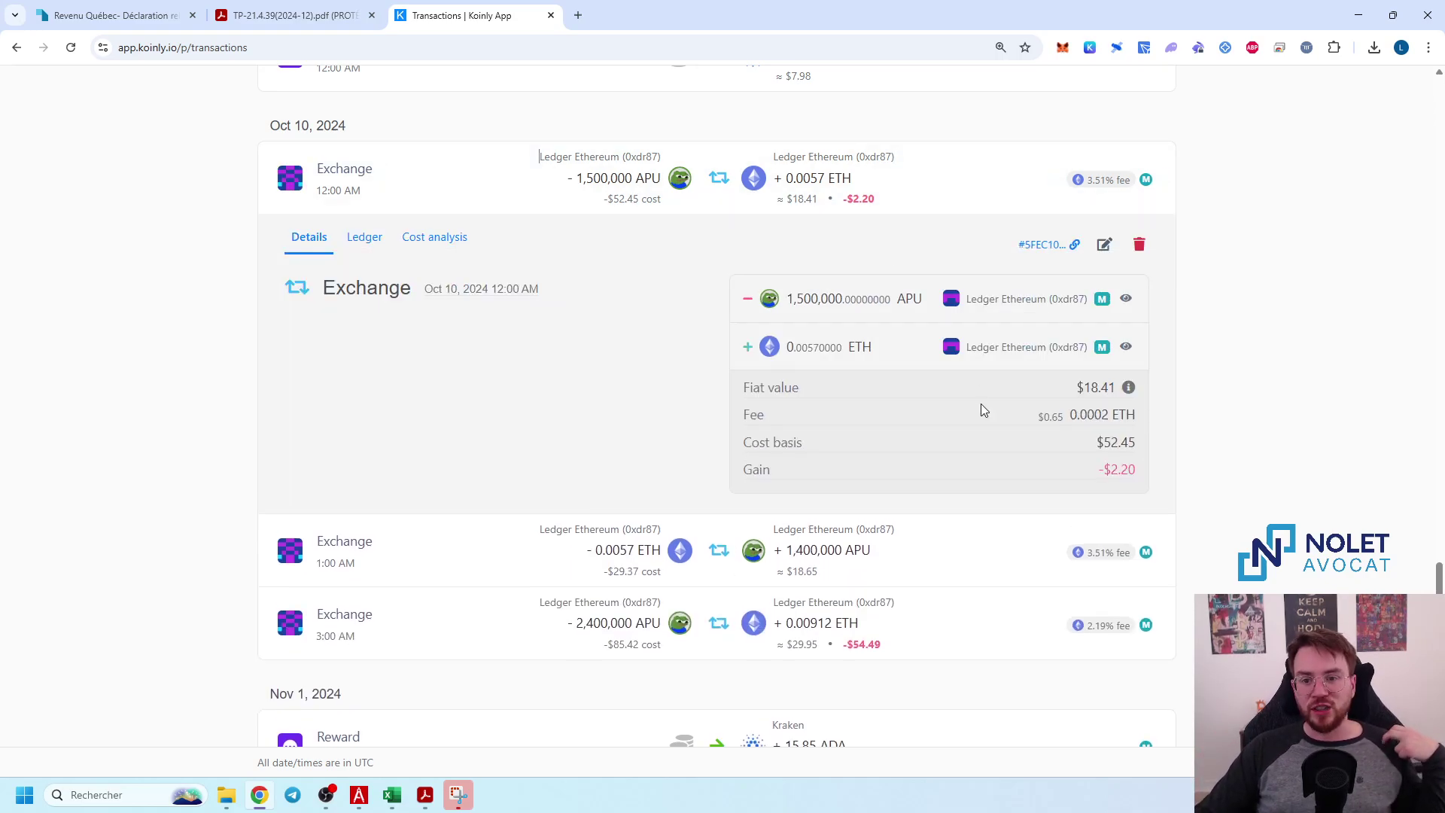
click(448, 185)
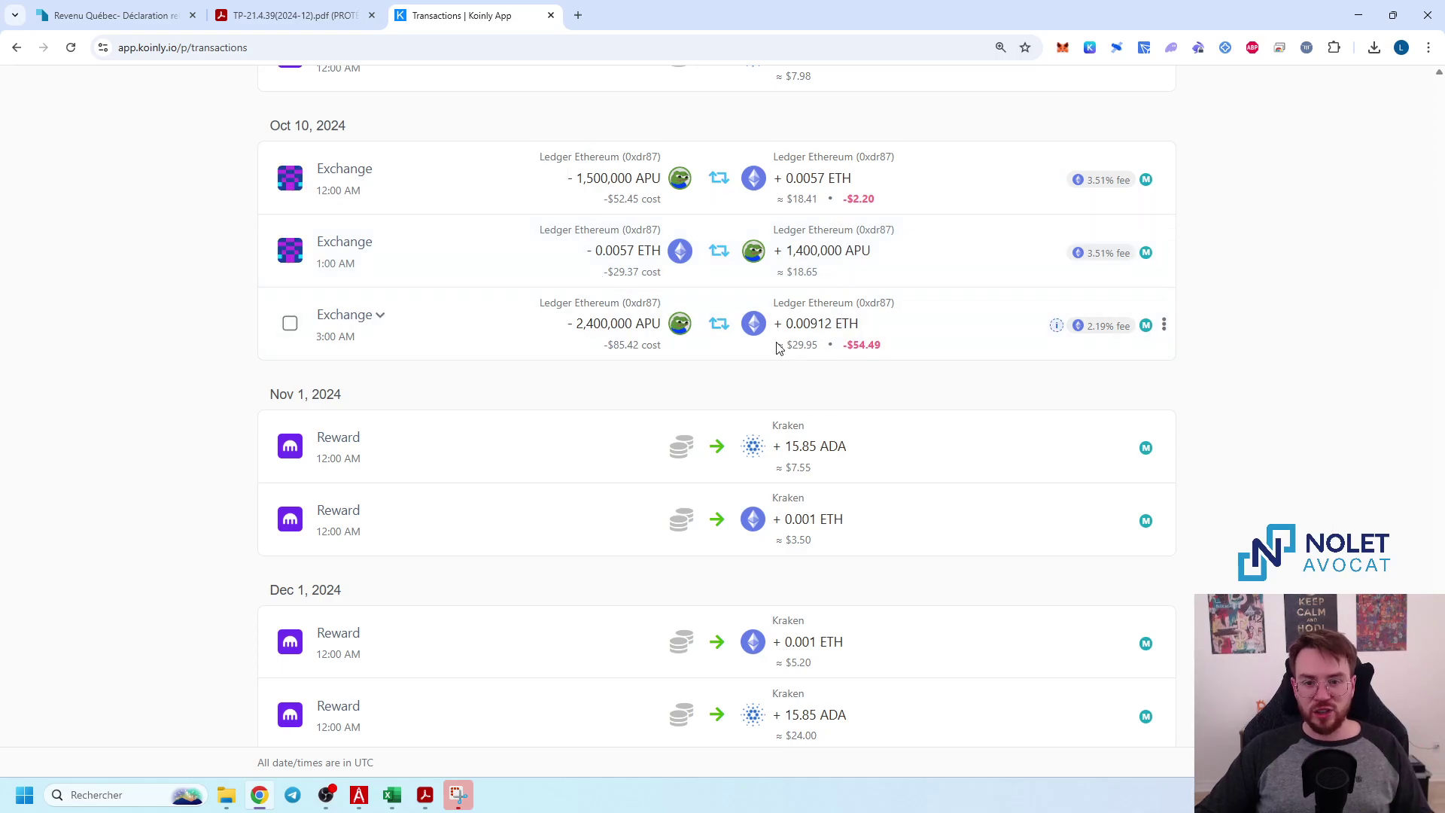
scroll(548, 394, down, 1)
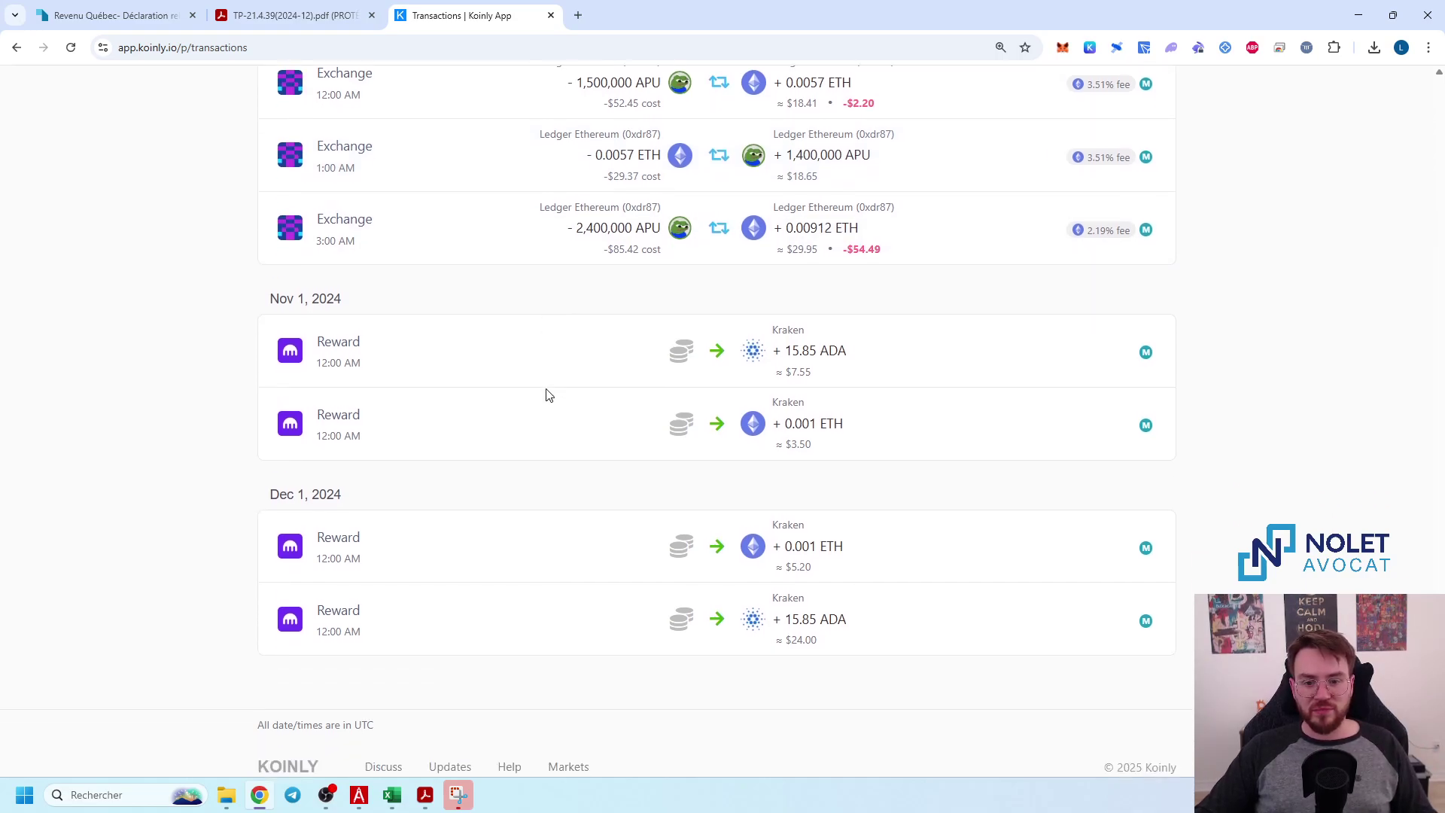
scroll(555, 396, up, 3)
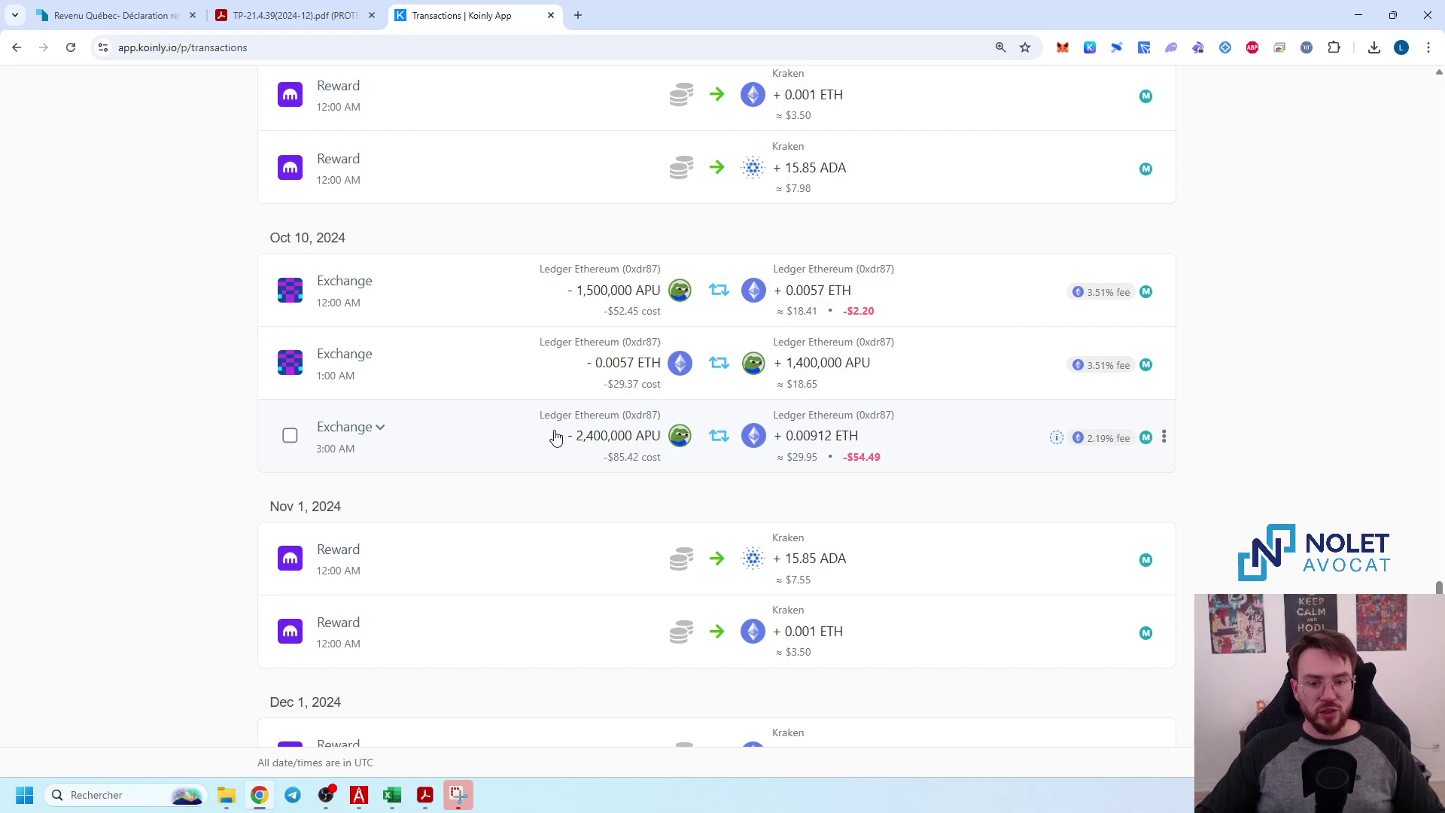
click(425, 796)
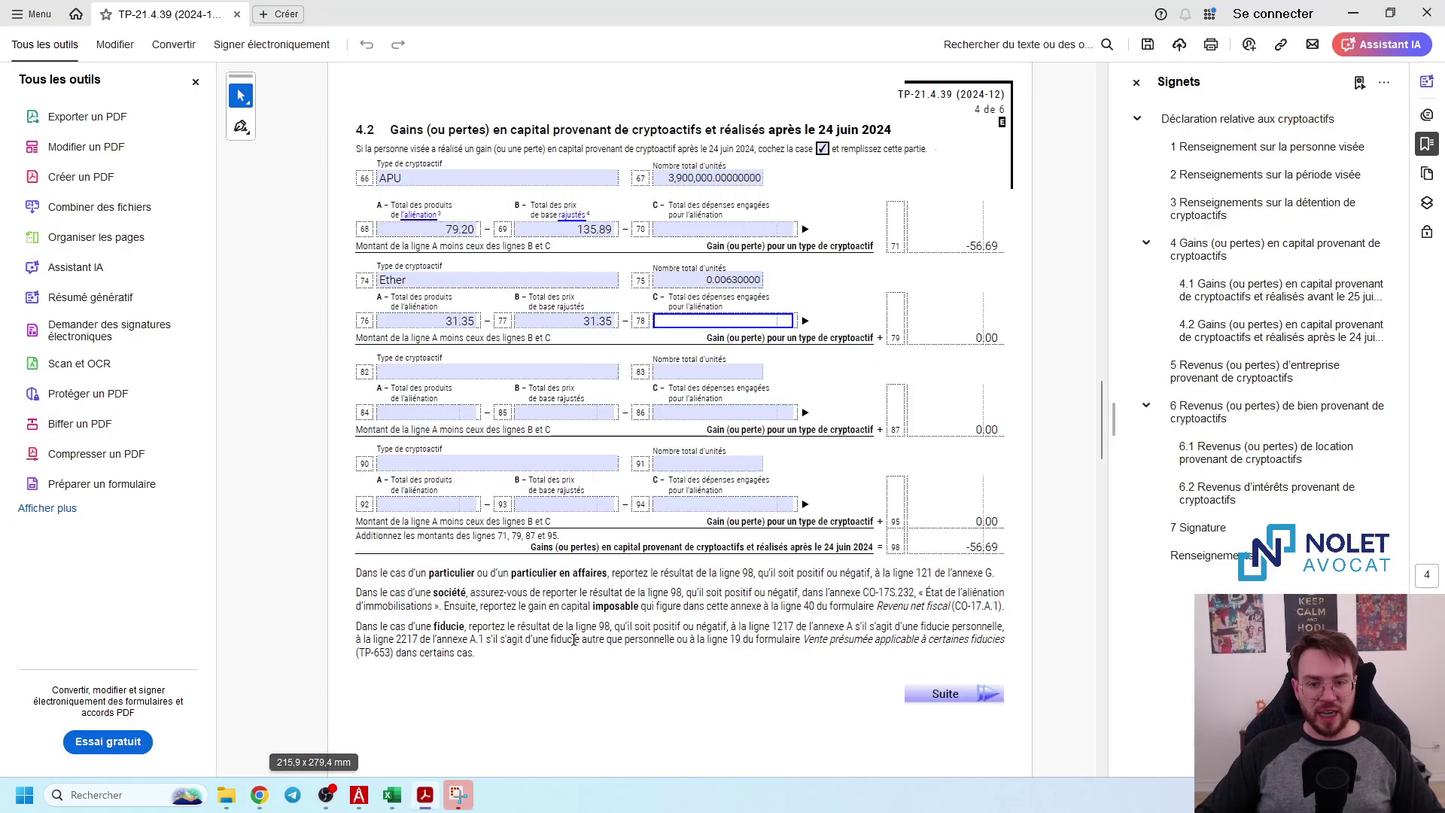
- Review the section 4.2 amounts and line 98 total, and compare them with the section 4.1 total on line 65
click(669, 319)
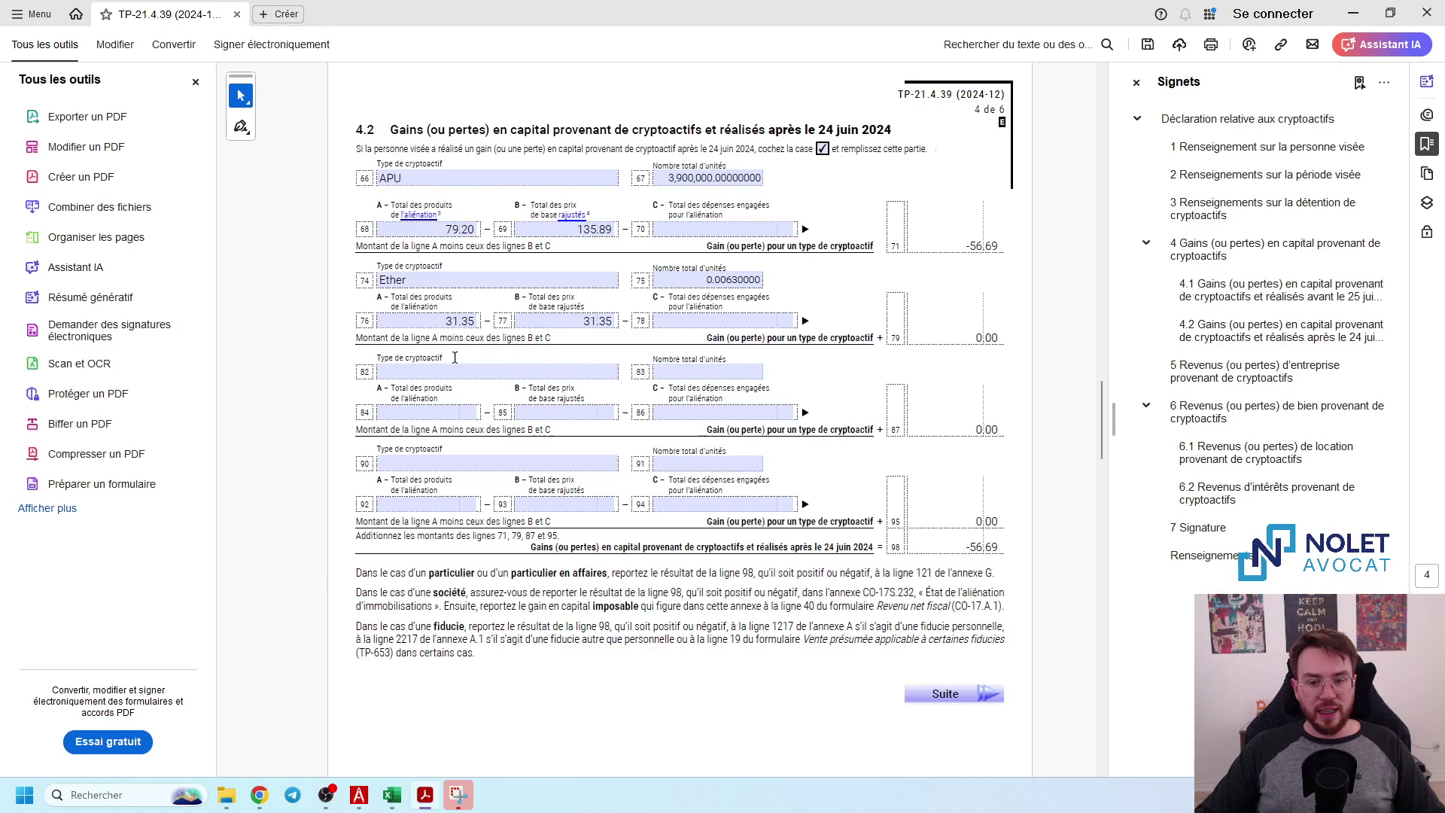
scroll(454, 356, down, 1)
scroll(781, 488, down, 4)
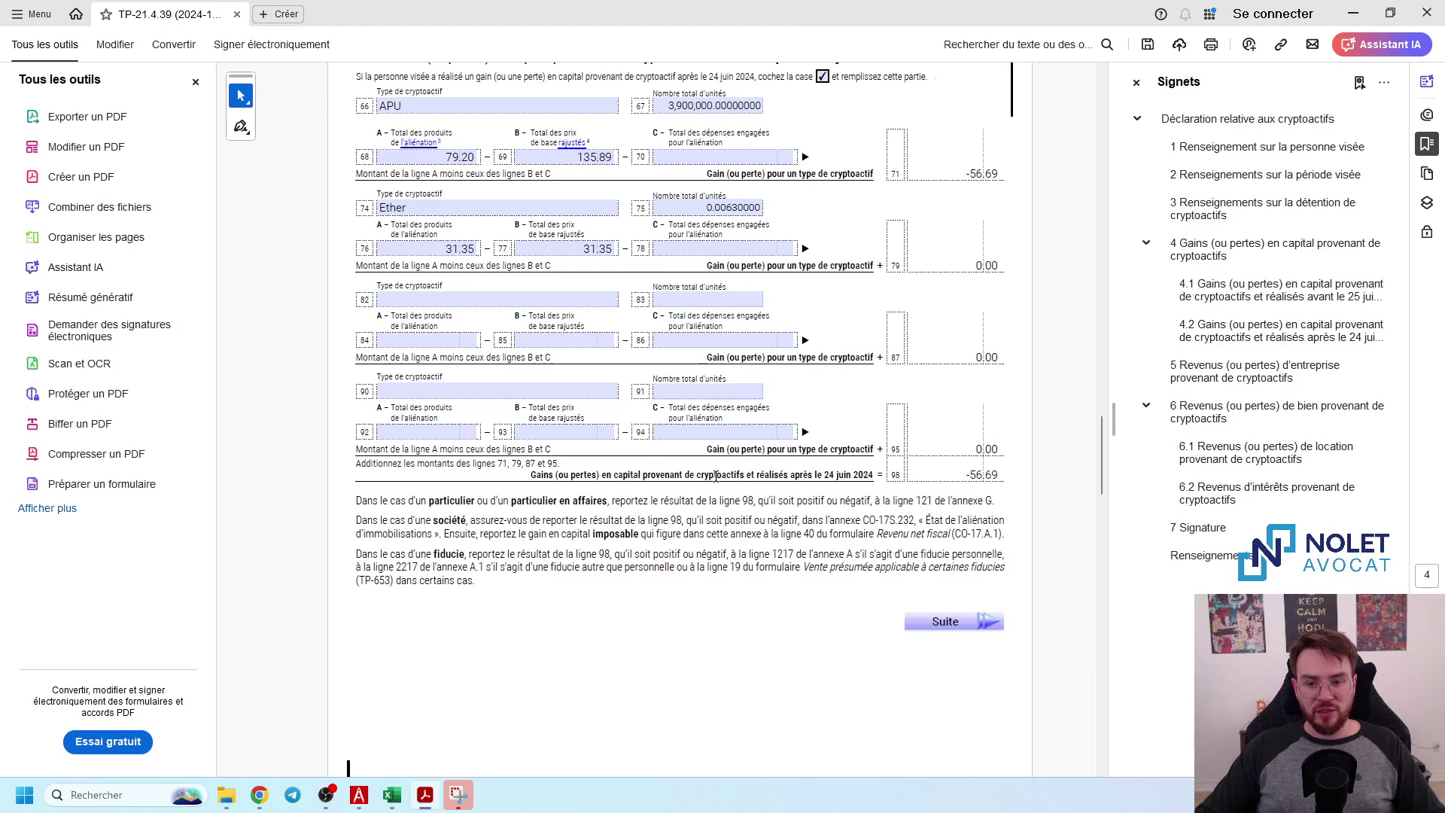
scroll(732, 475, up, 3)
scroll(732, 475, down, 20)
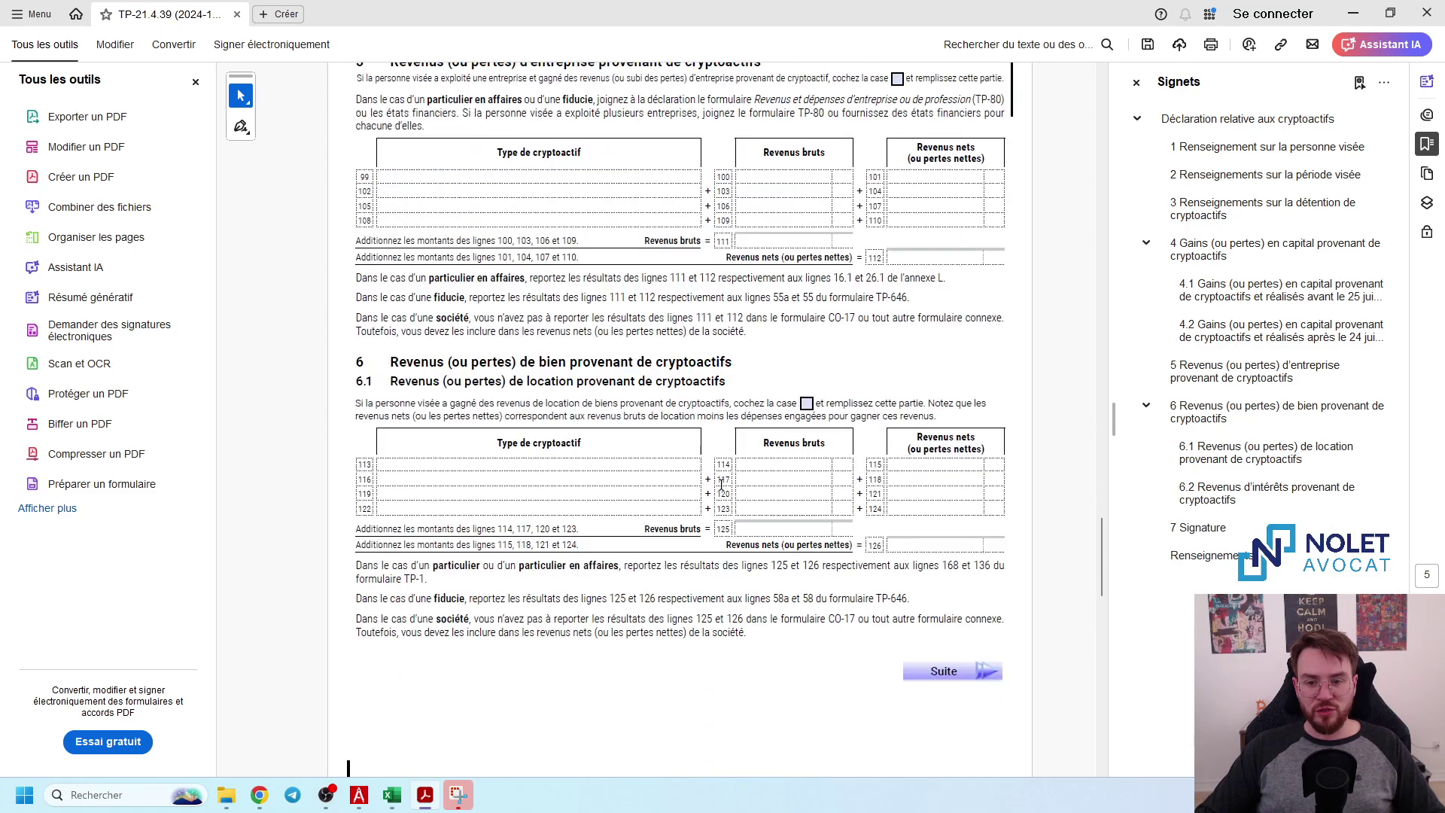
scroll(734, 481, up, 20)
scroll(734, 482, up, 10)
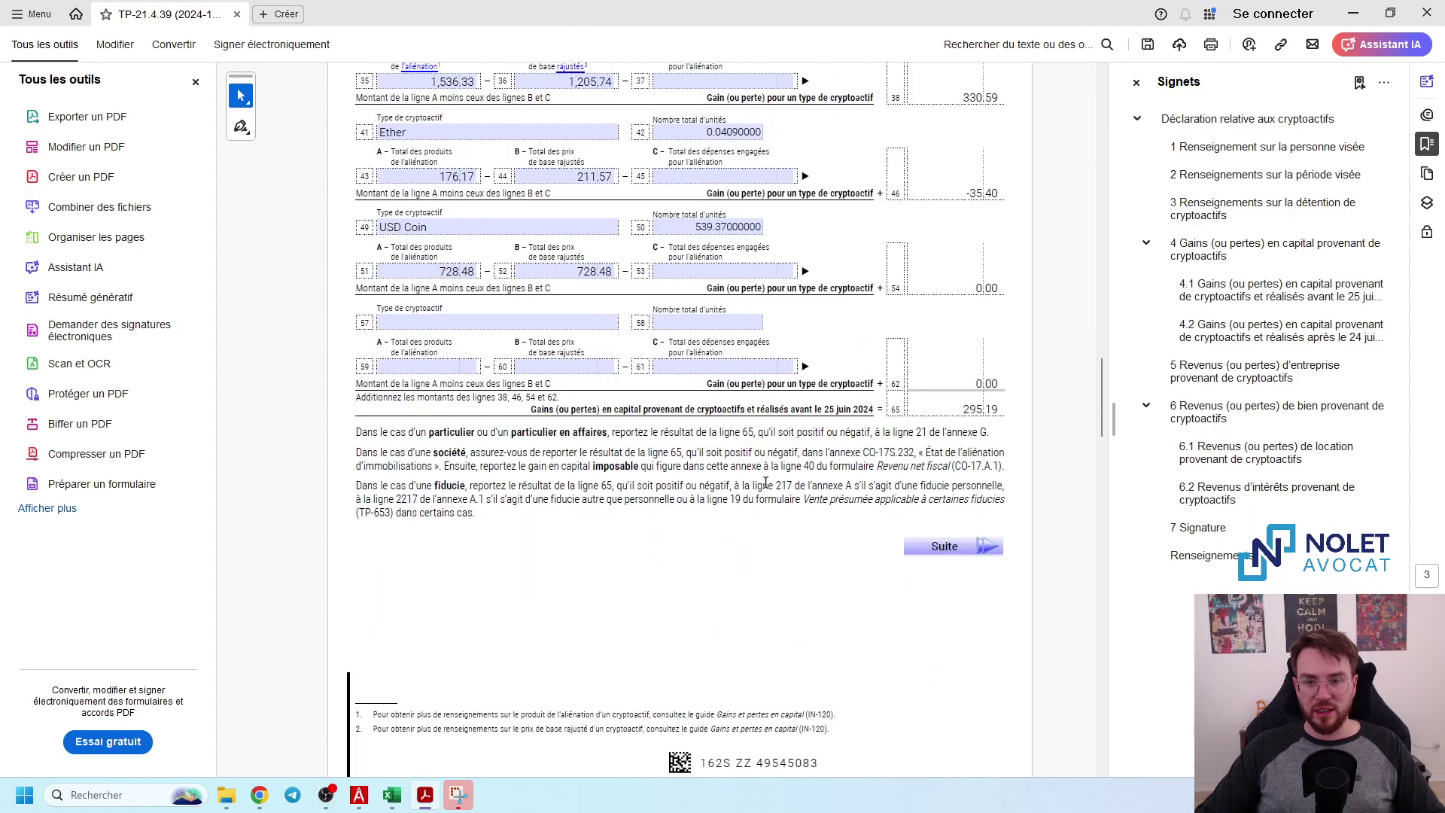
scroll(971, 415, down, 10)
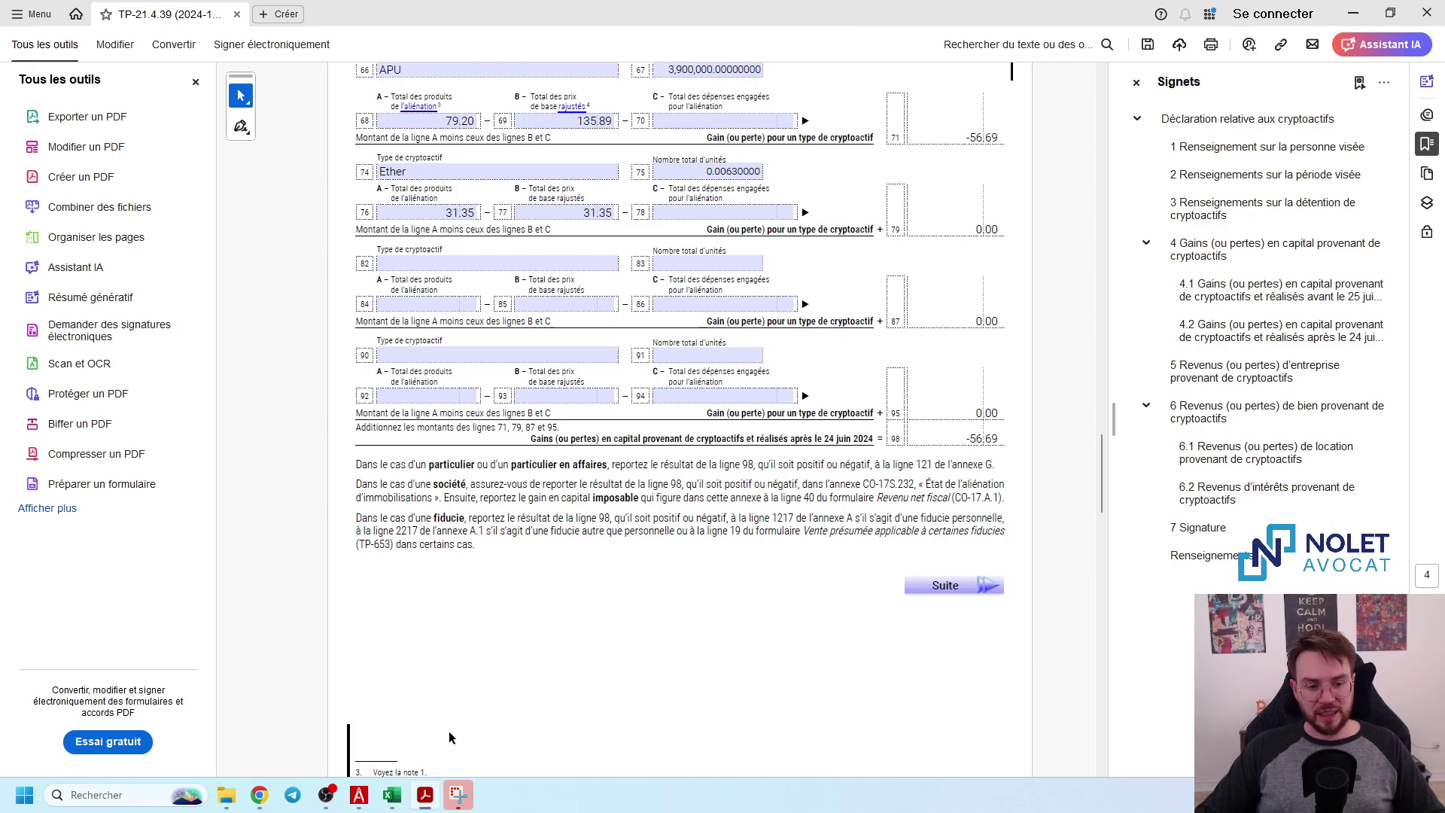
- Check the capital gains in Koinly's 2024 tax report in Chrome against the totals in the Excel capital gains sheet
click(259, 797)
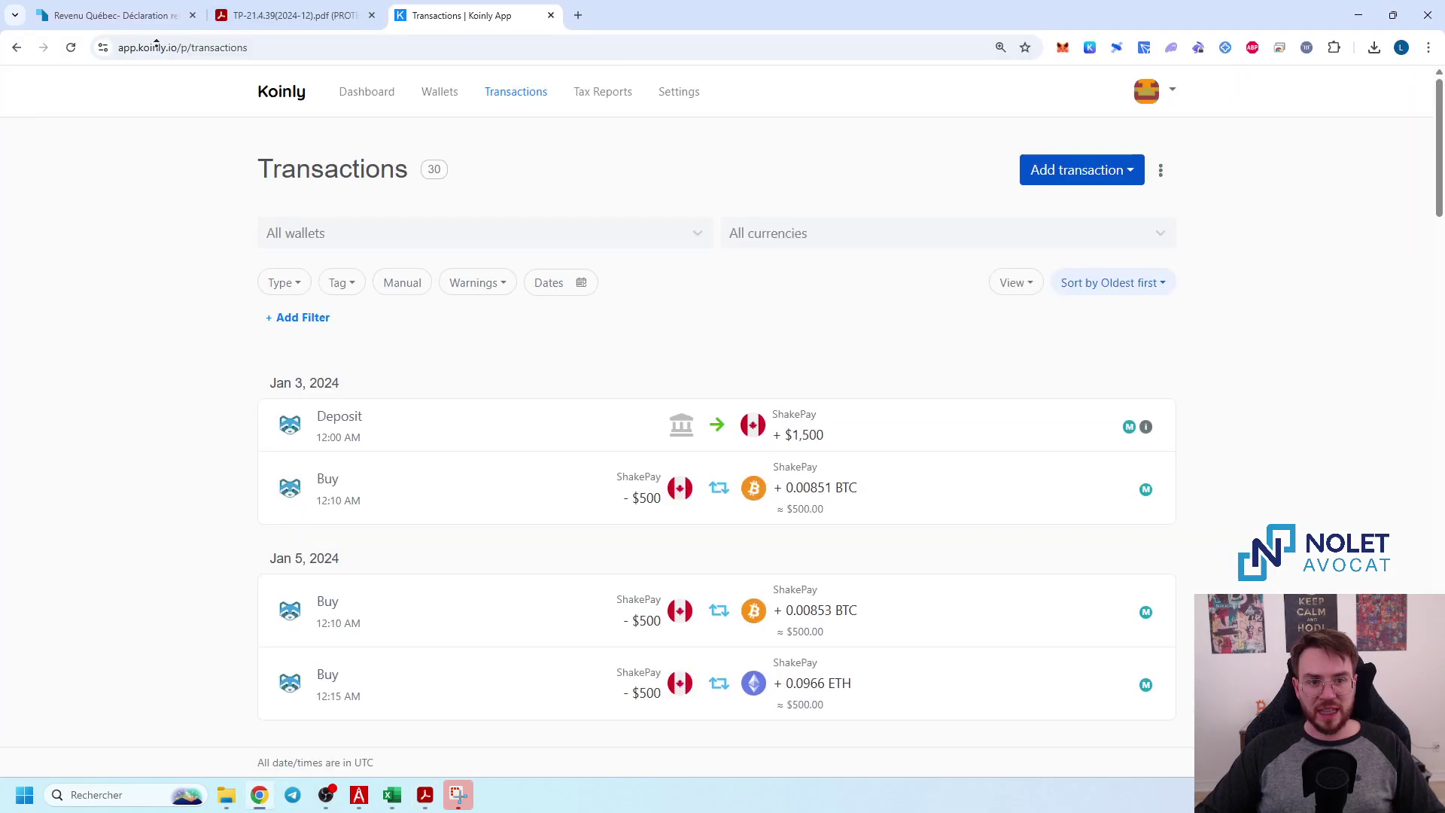
click(620, 99)
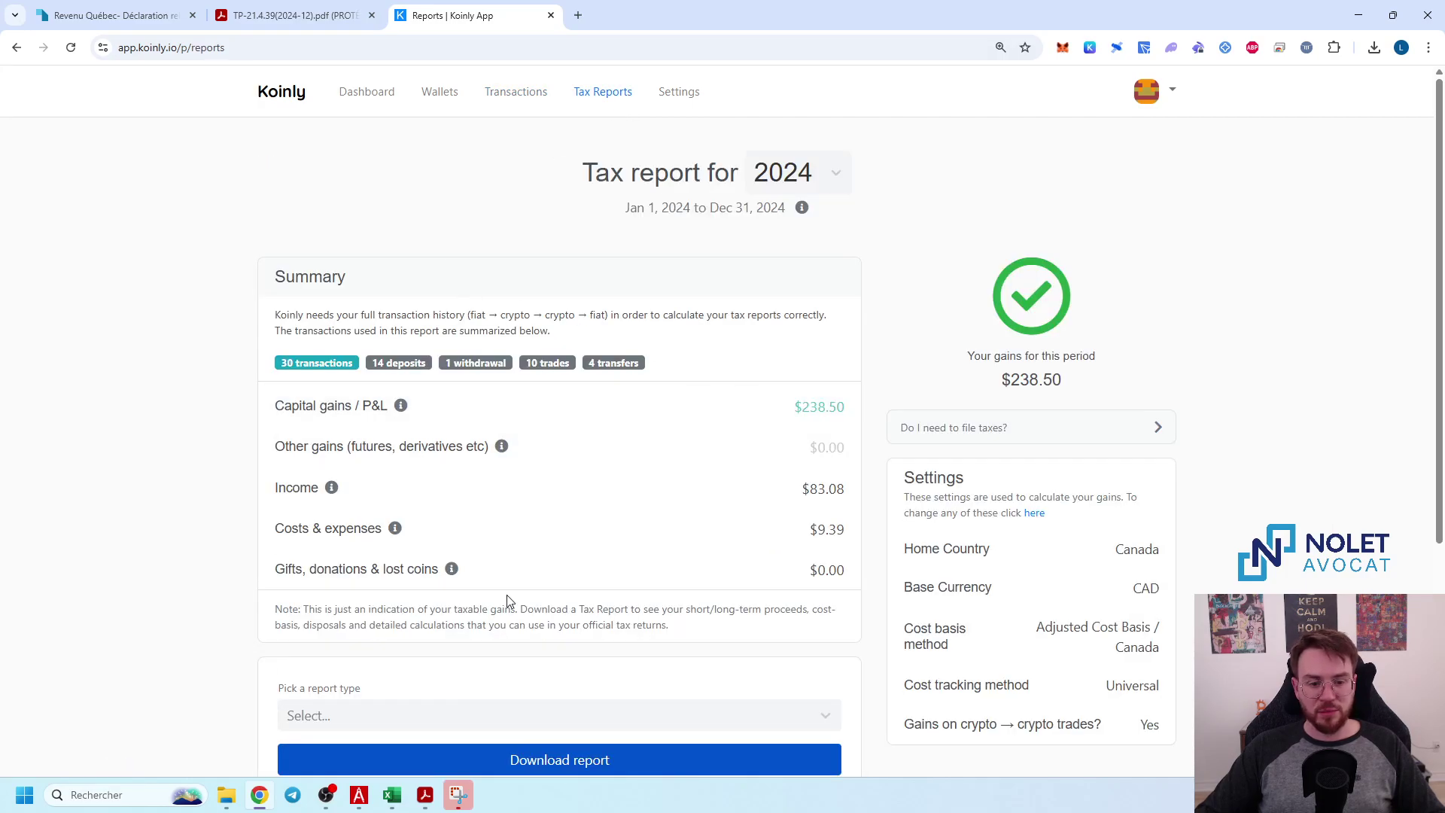
click(425, 795)
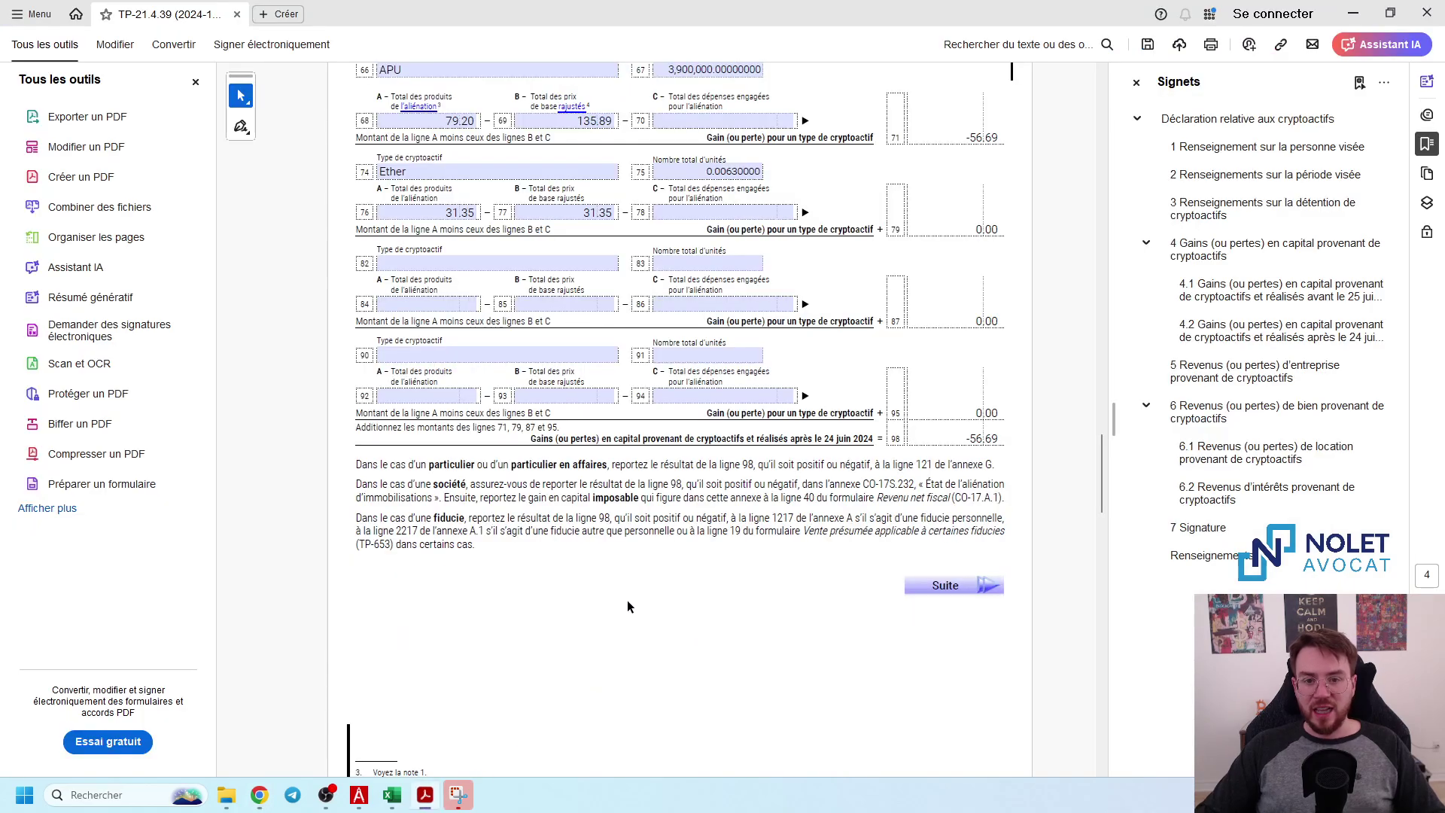
click(392, 796)
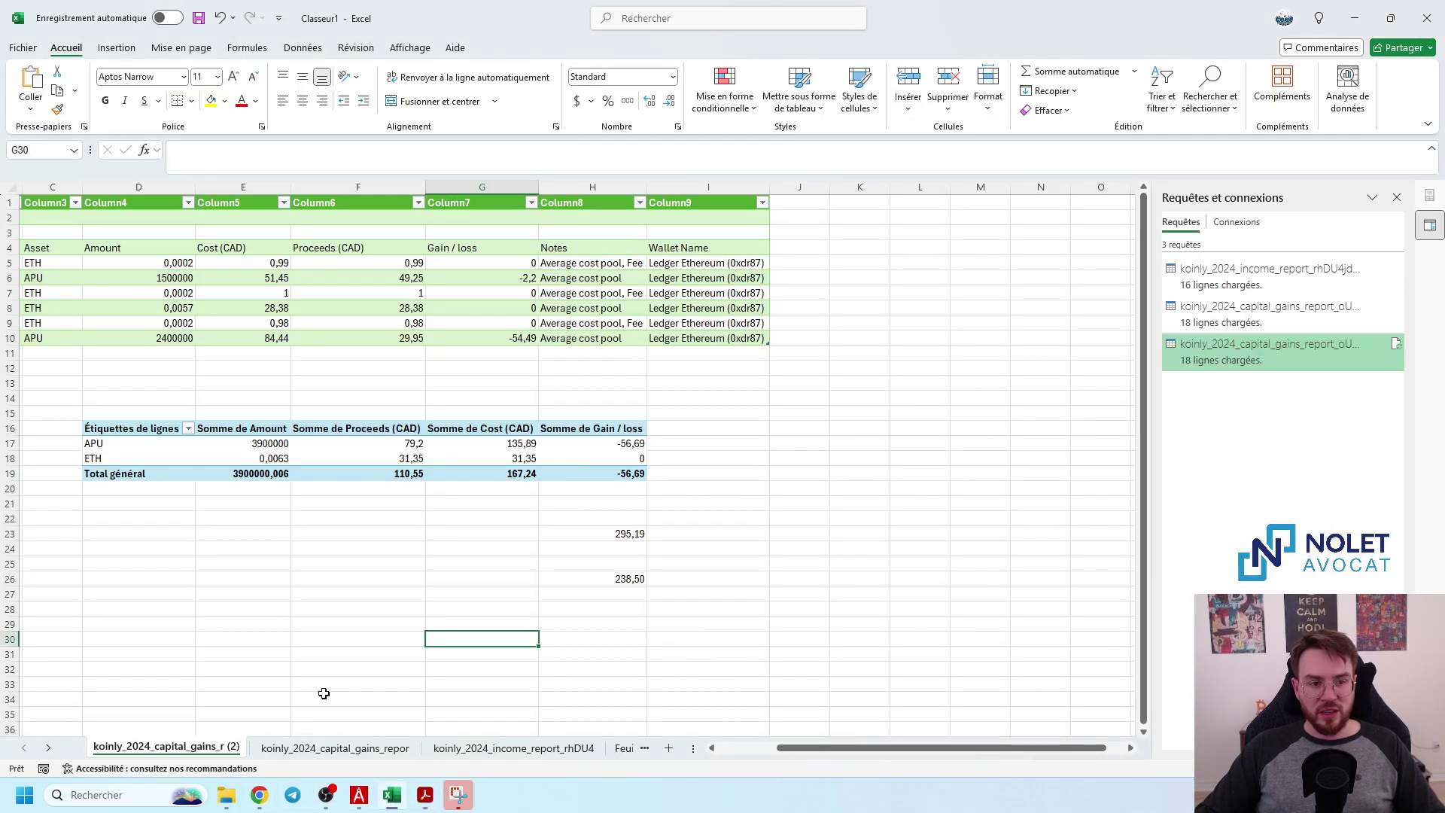
scroll(805, 749, left, 2)
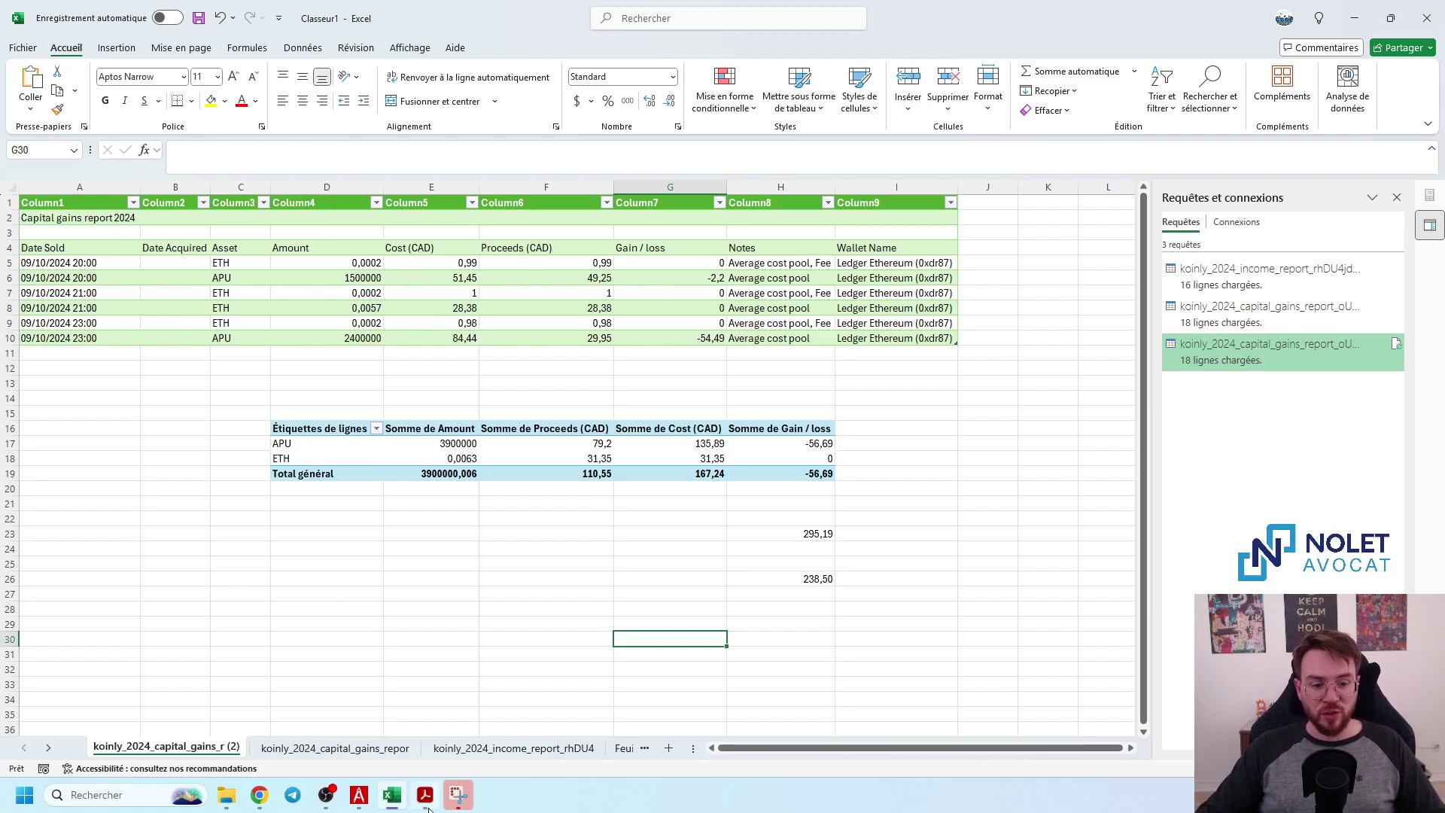
- Return to the form in Acrobat and examine the unused cryptoasset lines 82 to 95 of section 4.2
key(alt+Tab)
scroll(456, 395, up, 1)
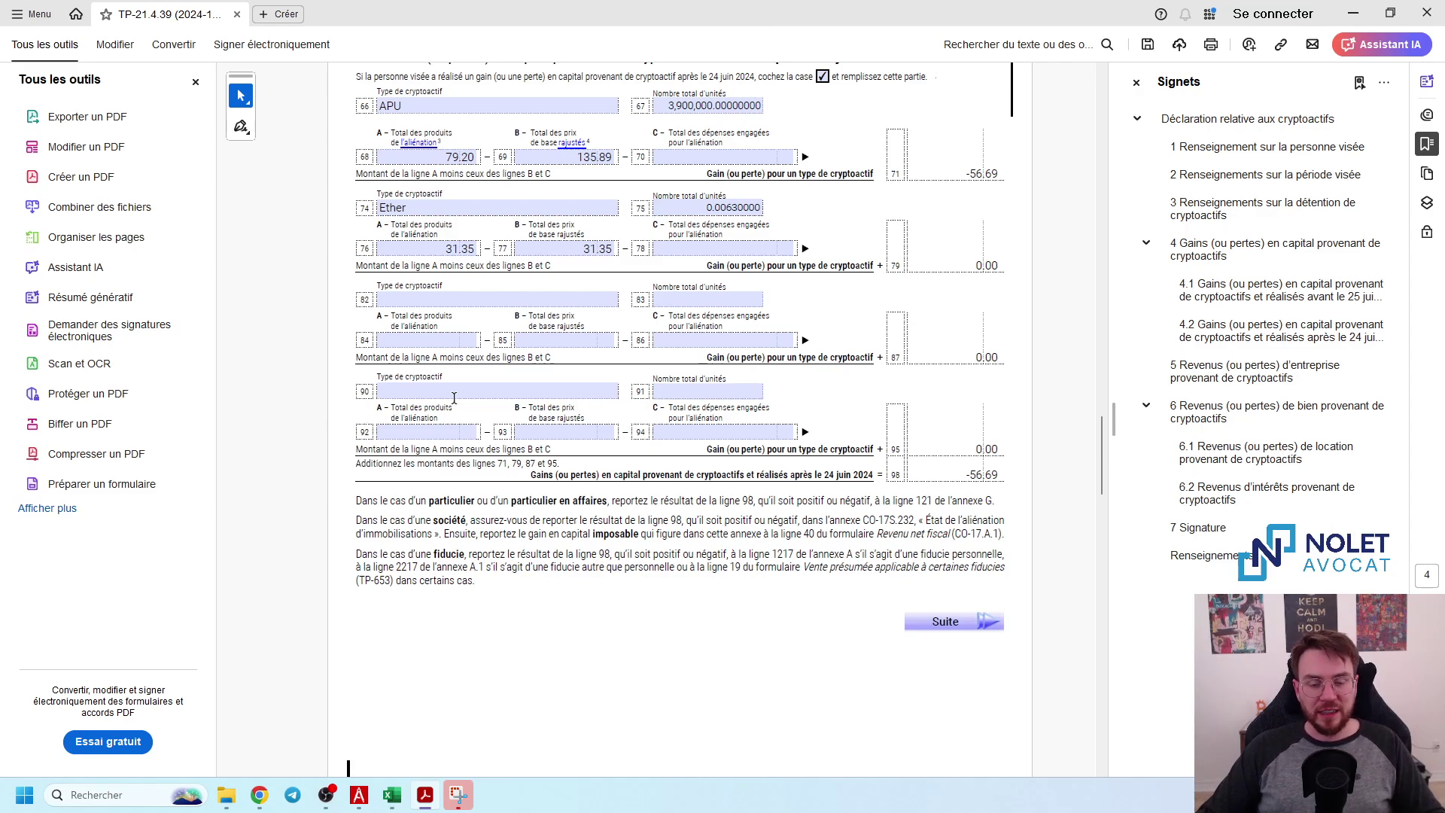
click(454, 395)
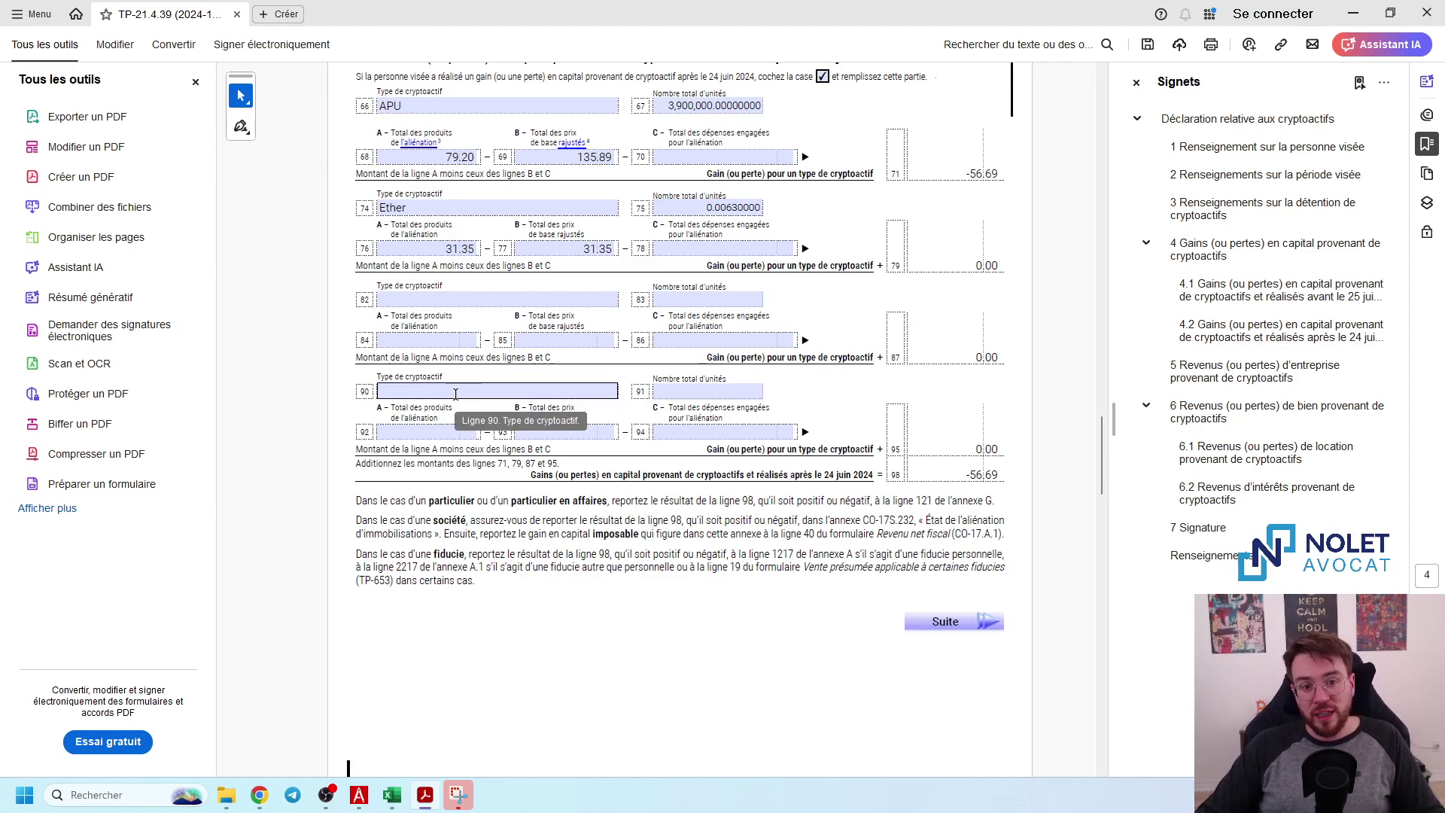
click(384, 409)
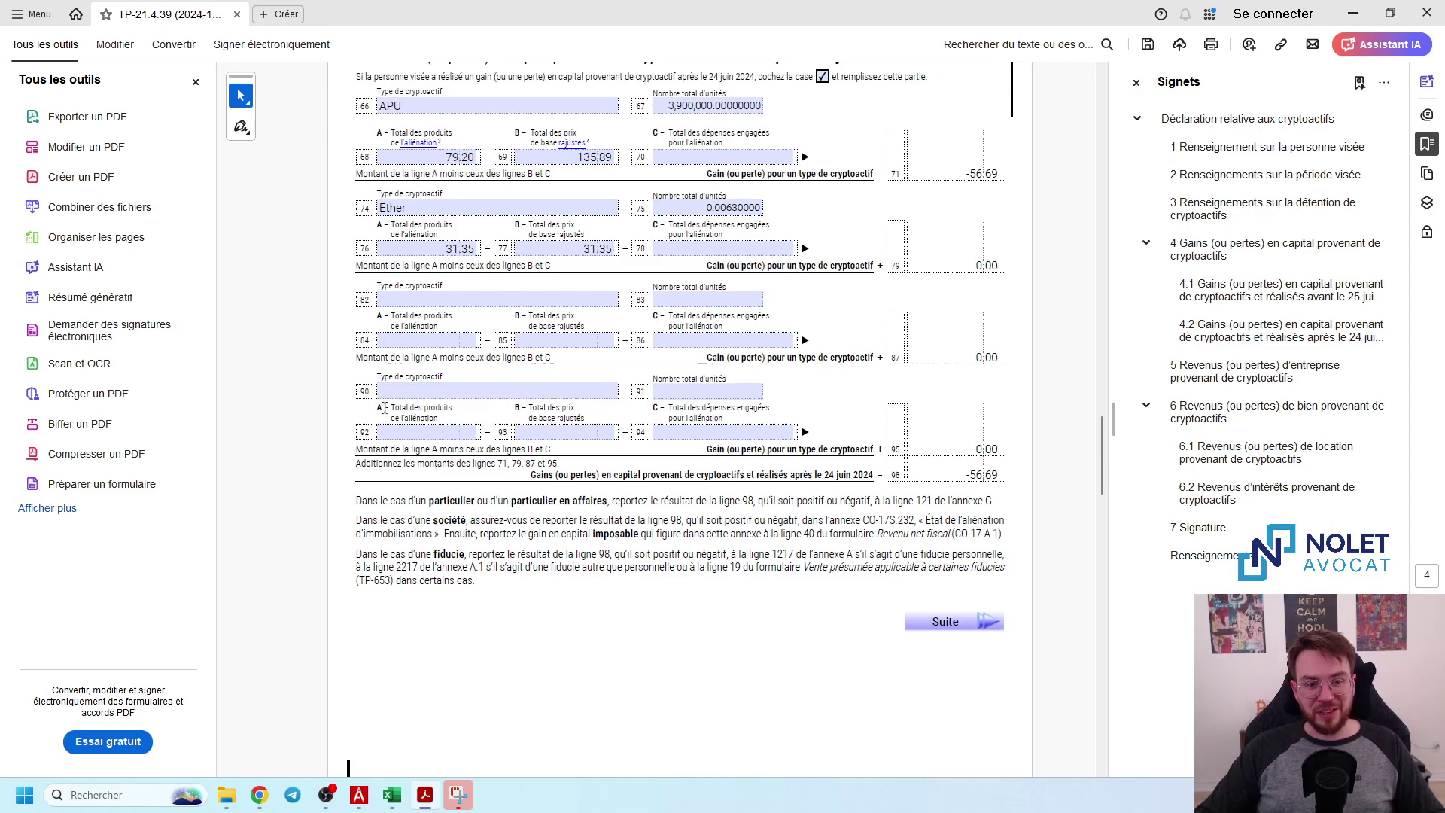
scroll(352, 335, down, 1)
scroll(352, 335, up, 2)
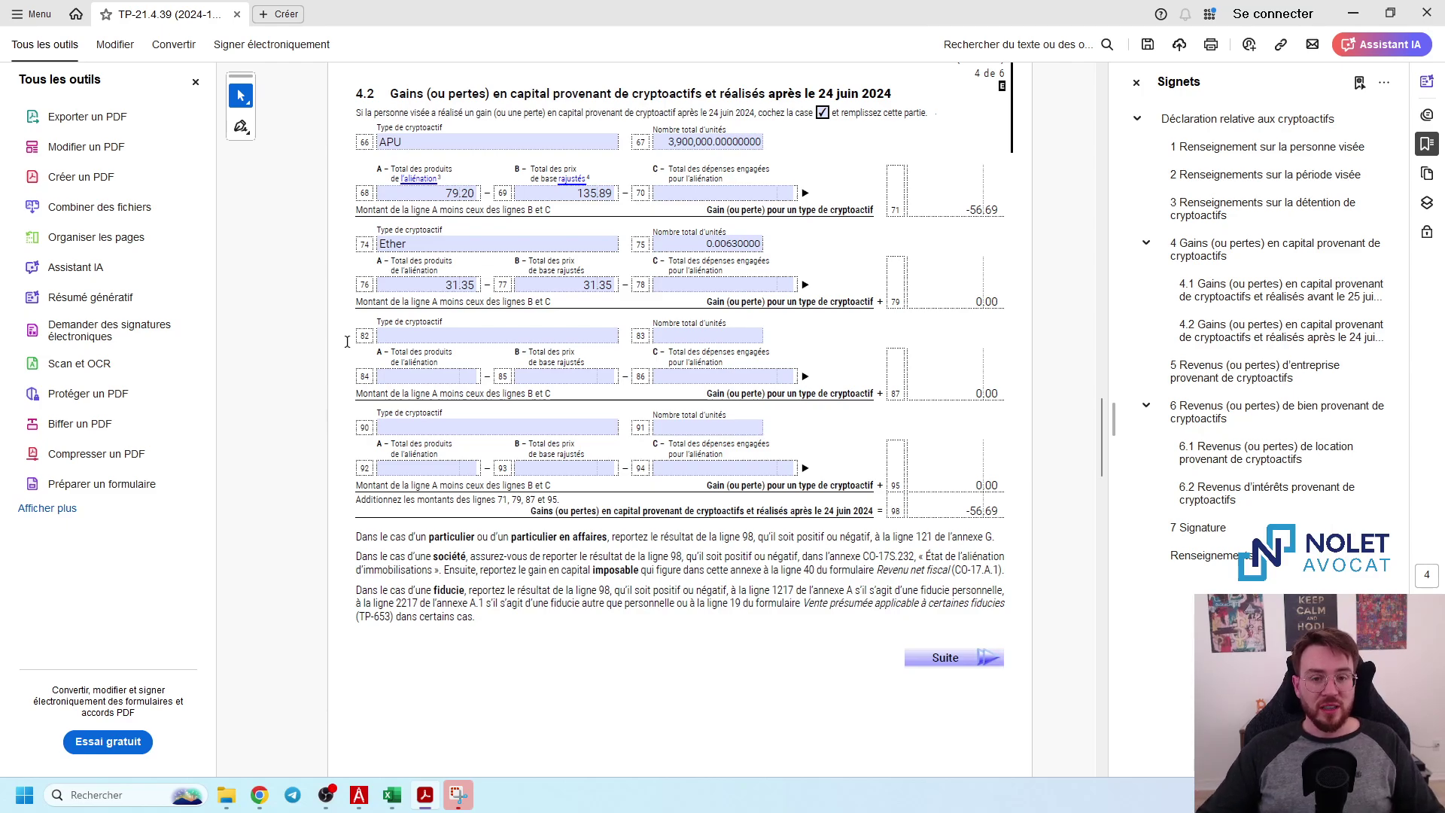
- Review the whole declaration from the instructions page through sections 1 to 5, the section 6.2 interest income and the section 7 signature
scroll(420, 375, down, 2)
scroll(421, 376, down, 5)
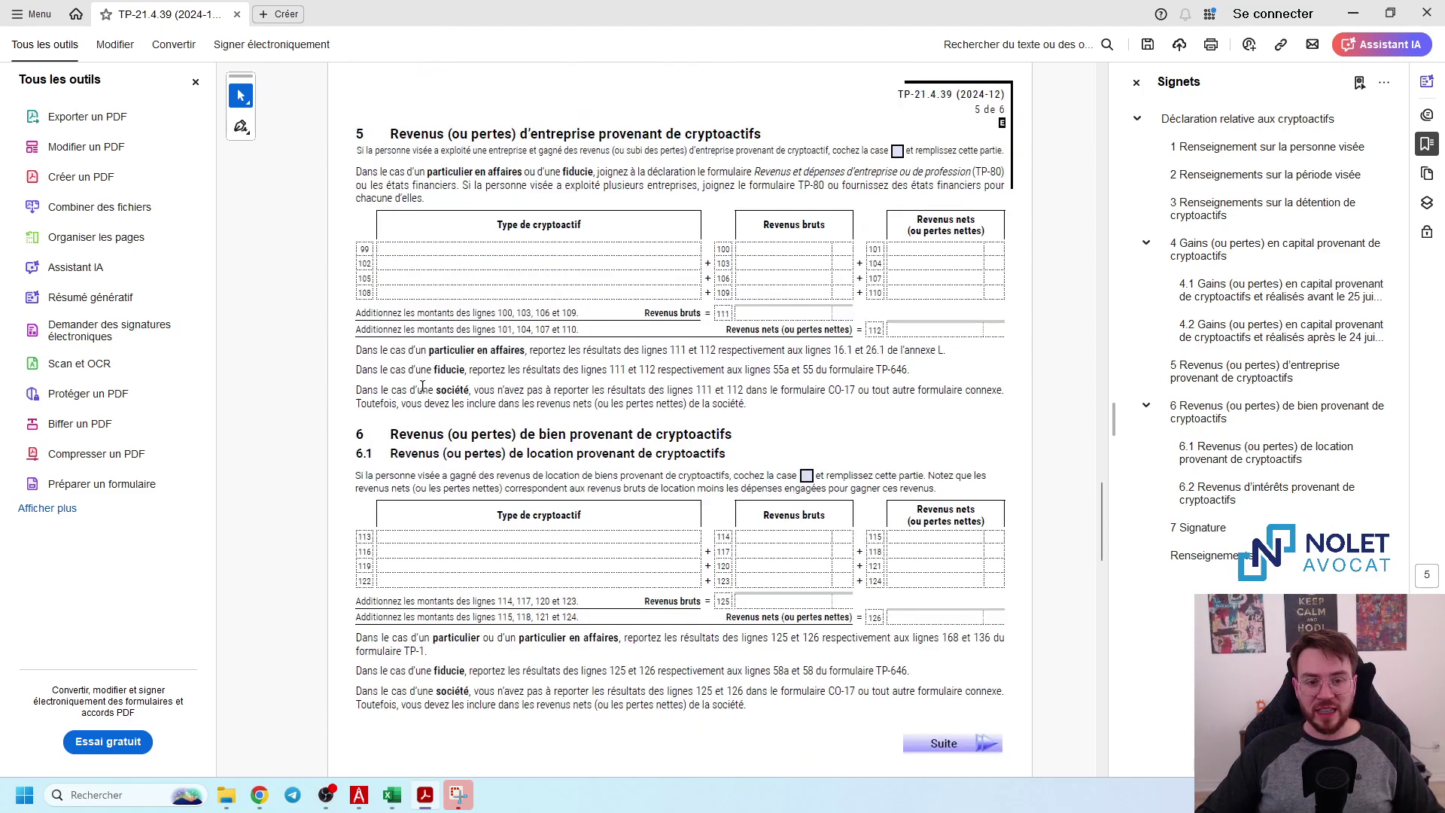
scroll(416, 386, up, 20)
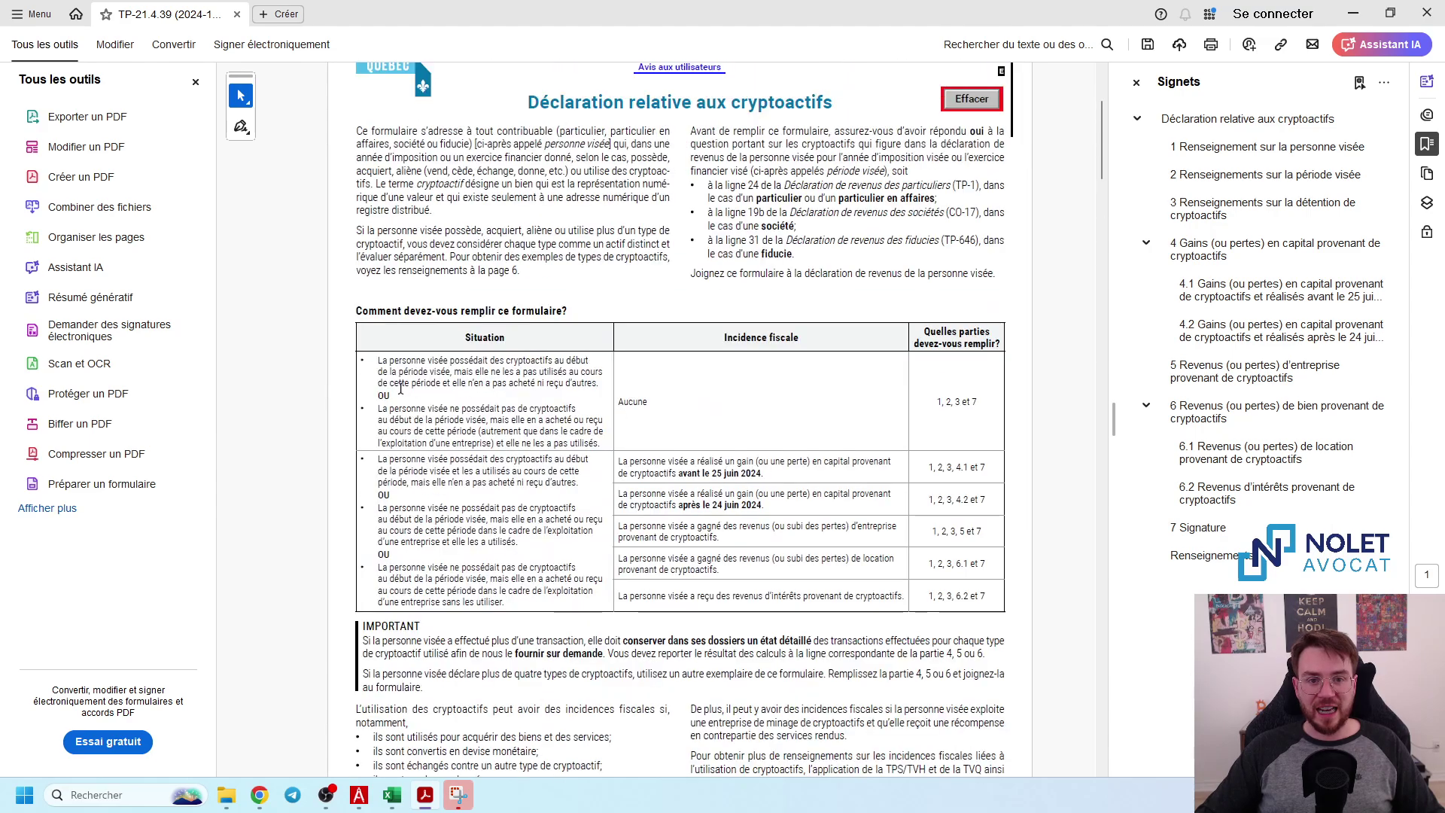
scroll(430, 386, down, 15)
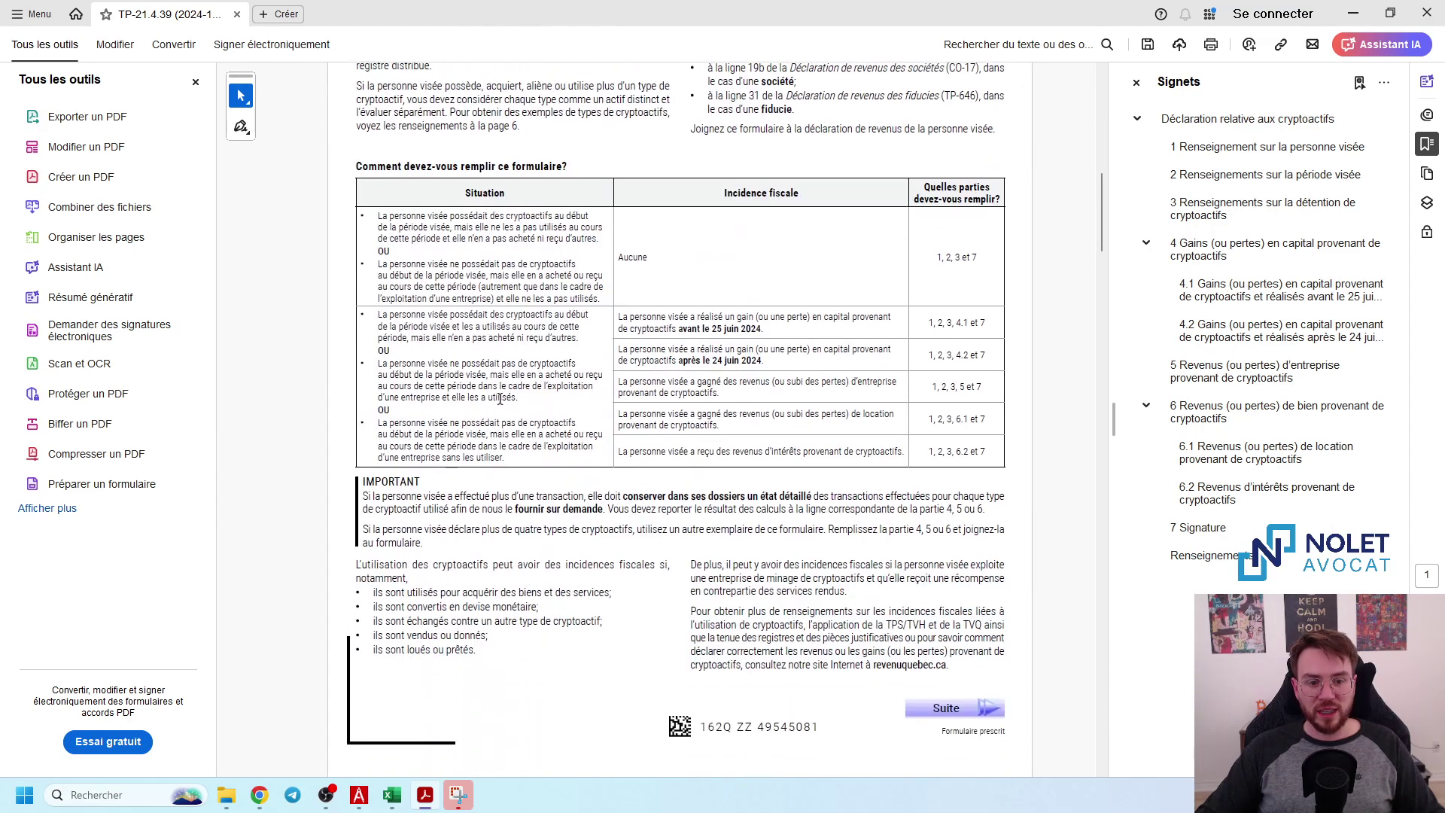
scroll(539, 405, up, 1)
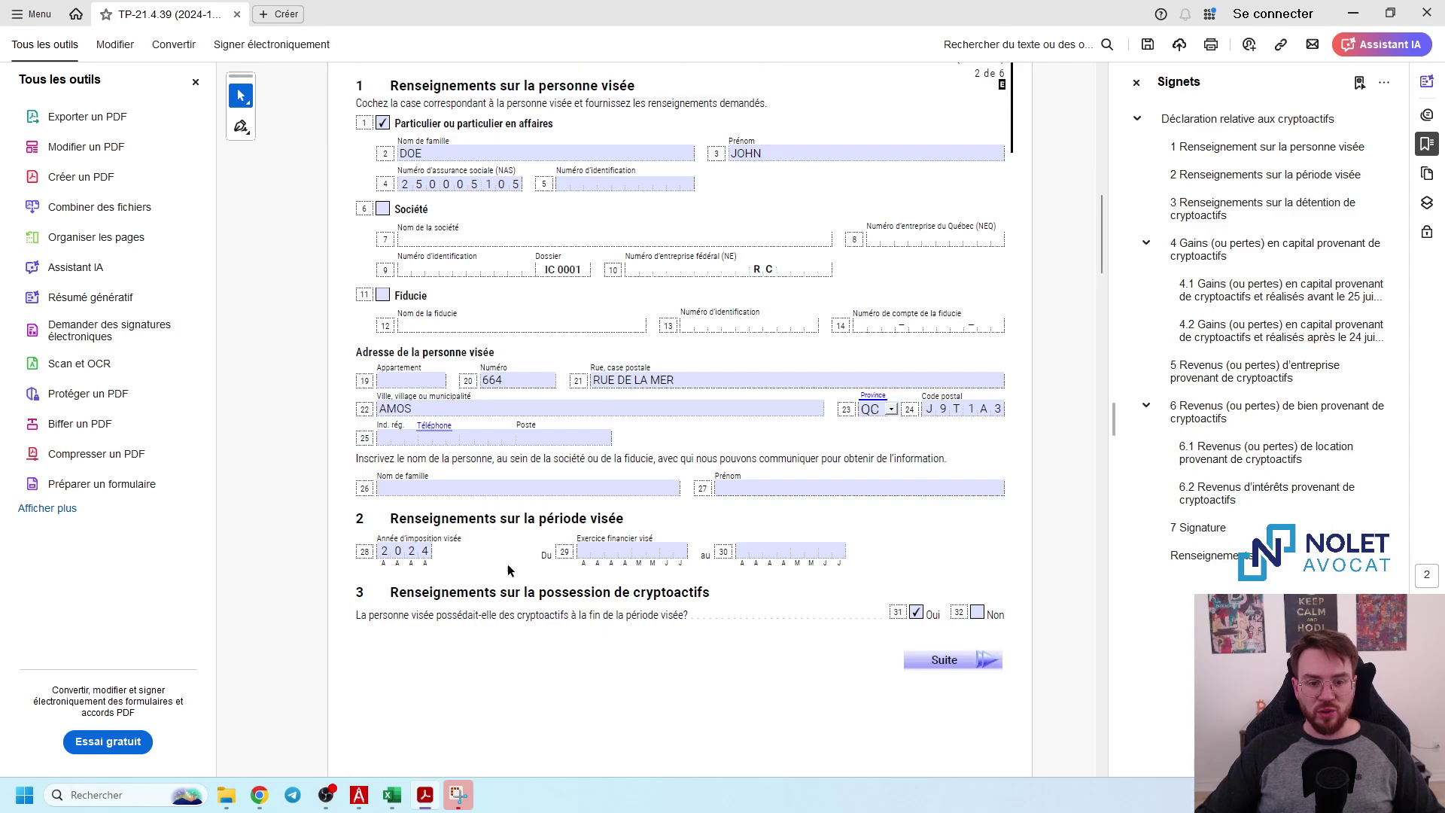
scroll(627, 619, down, 10)
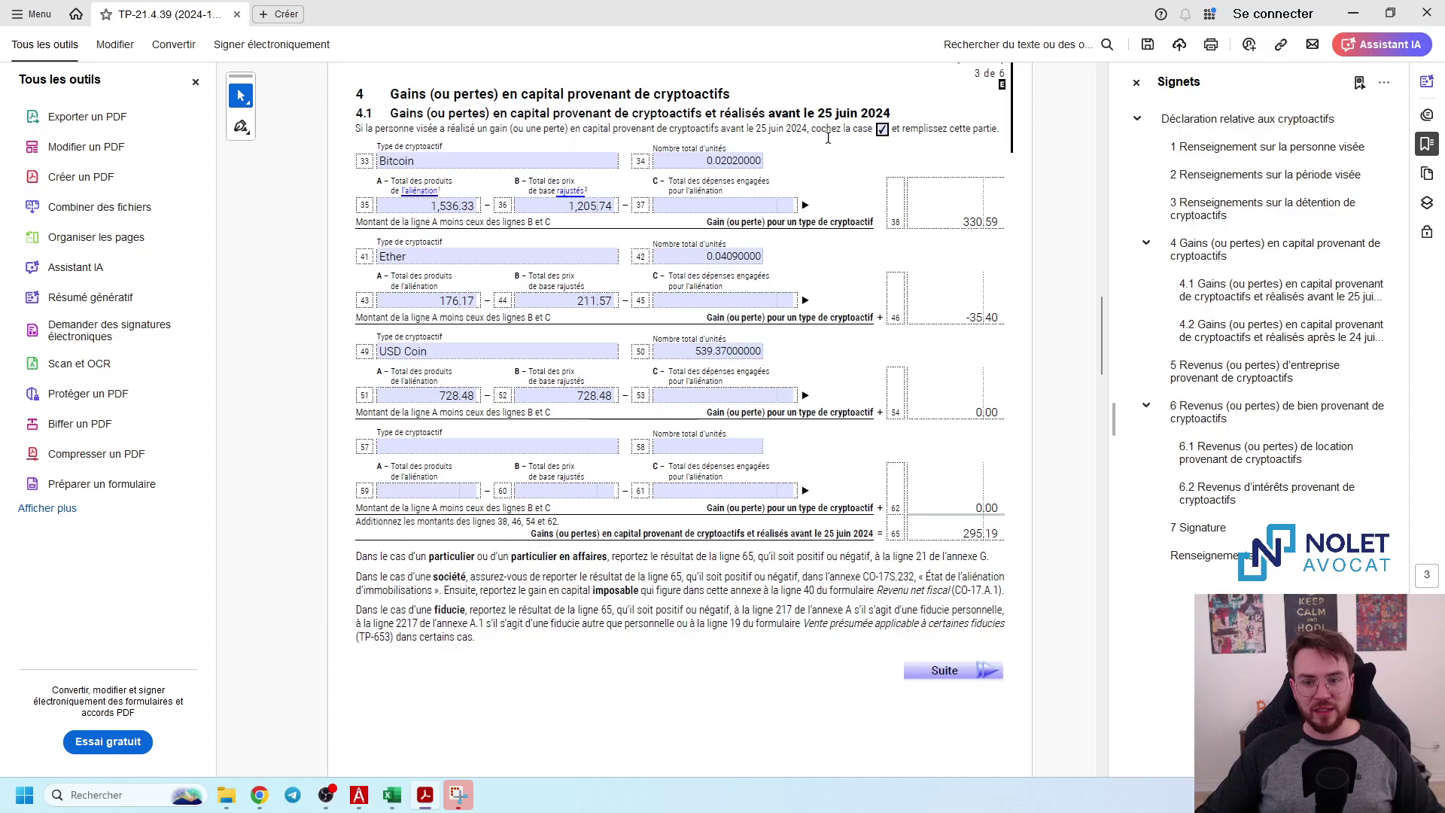
scroll(842, 407, down, 5)
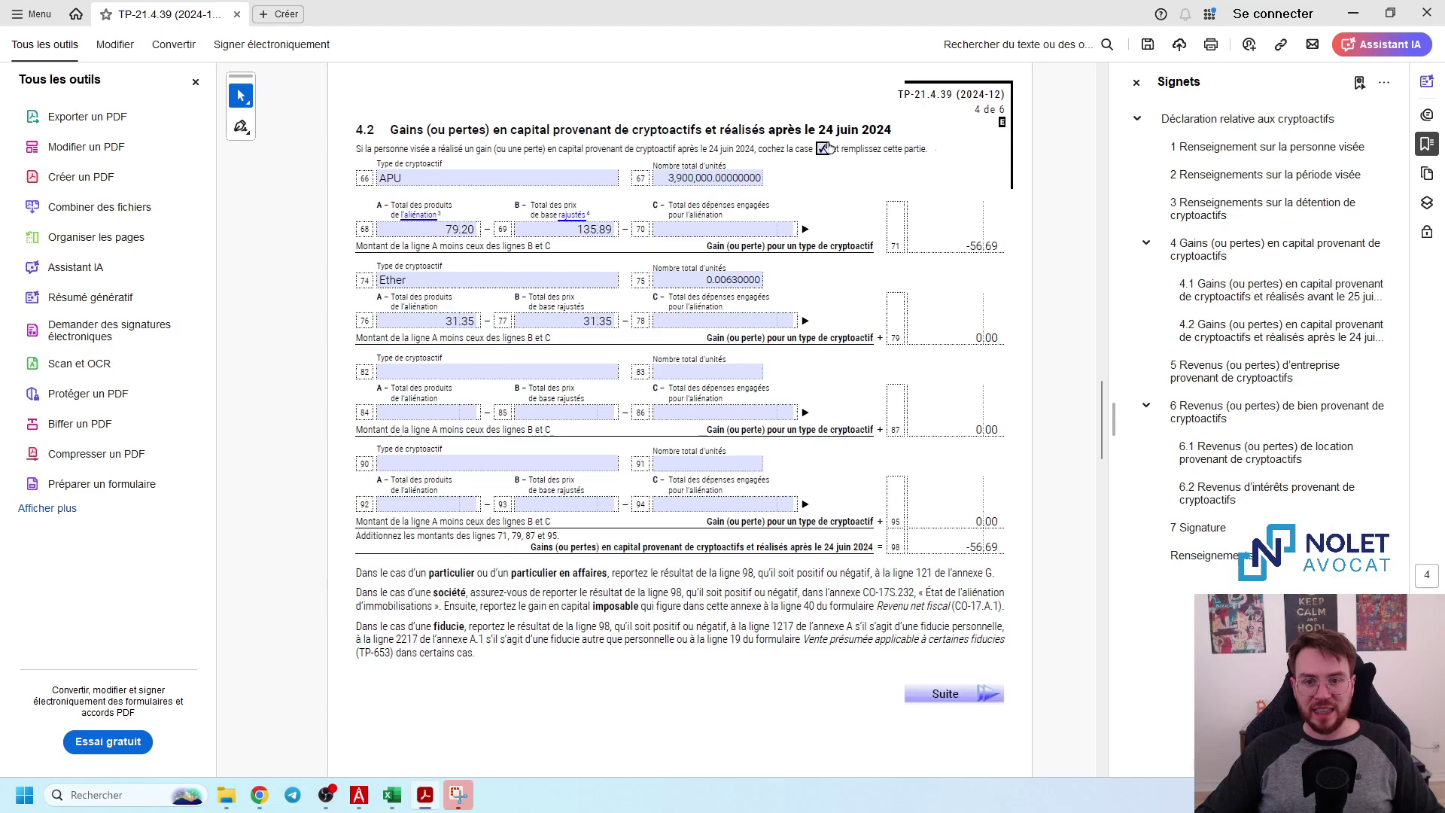
scroll(923, 447, down, 5)
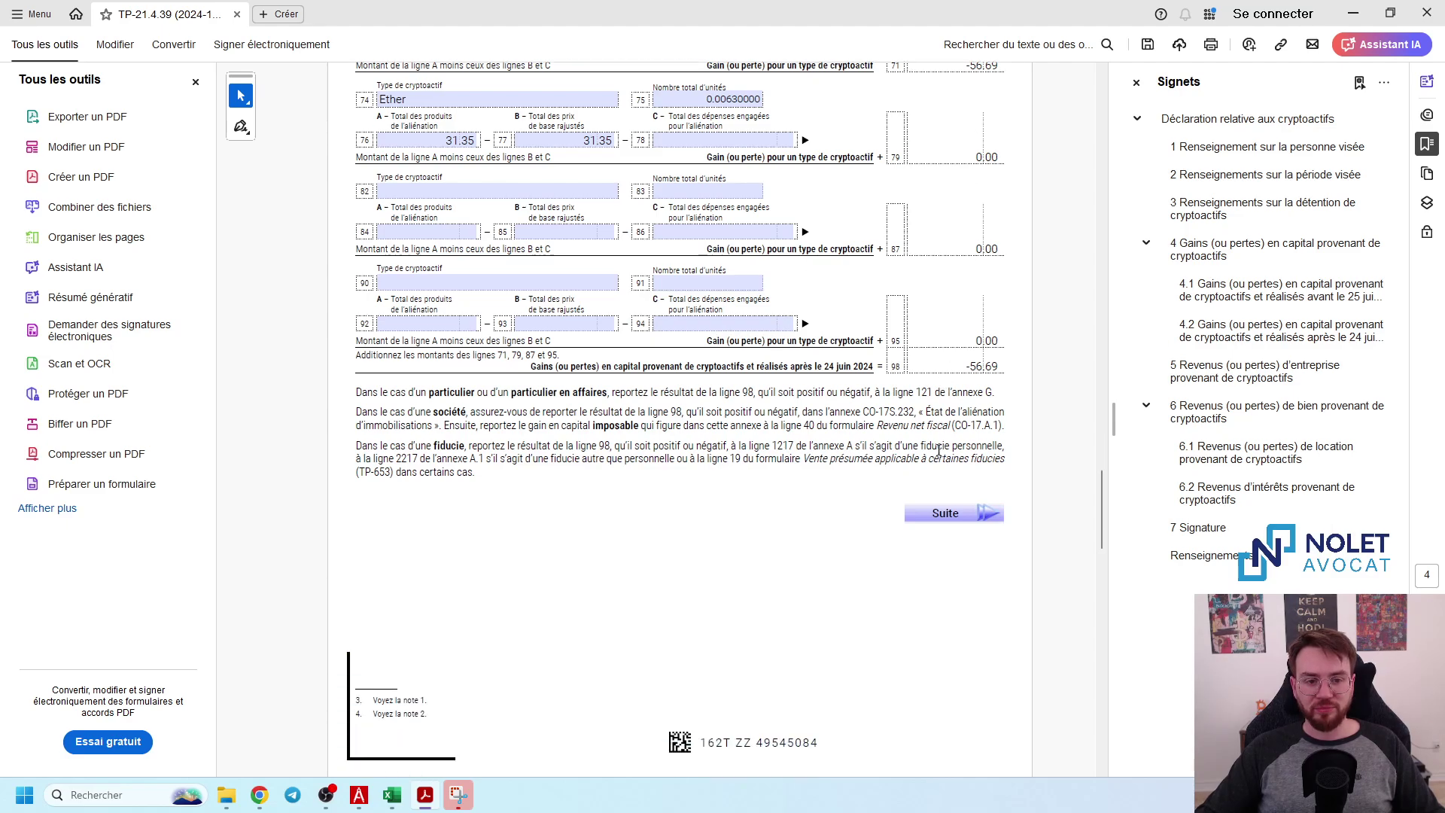
scroll(573, 338, down, 2)
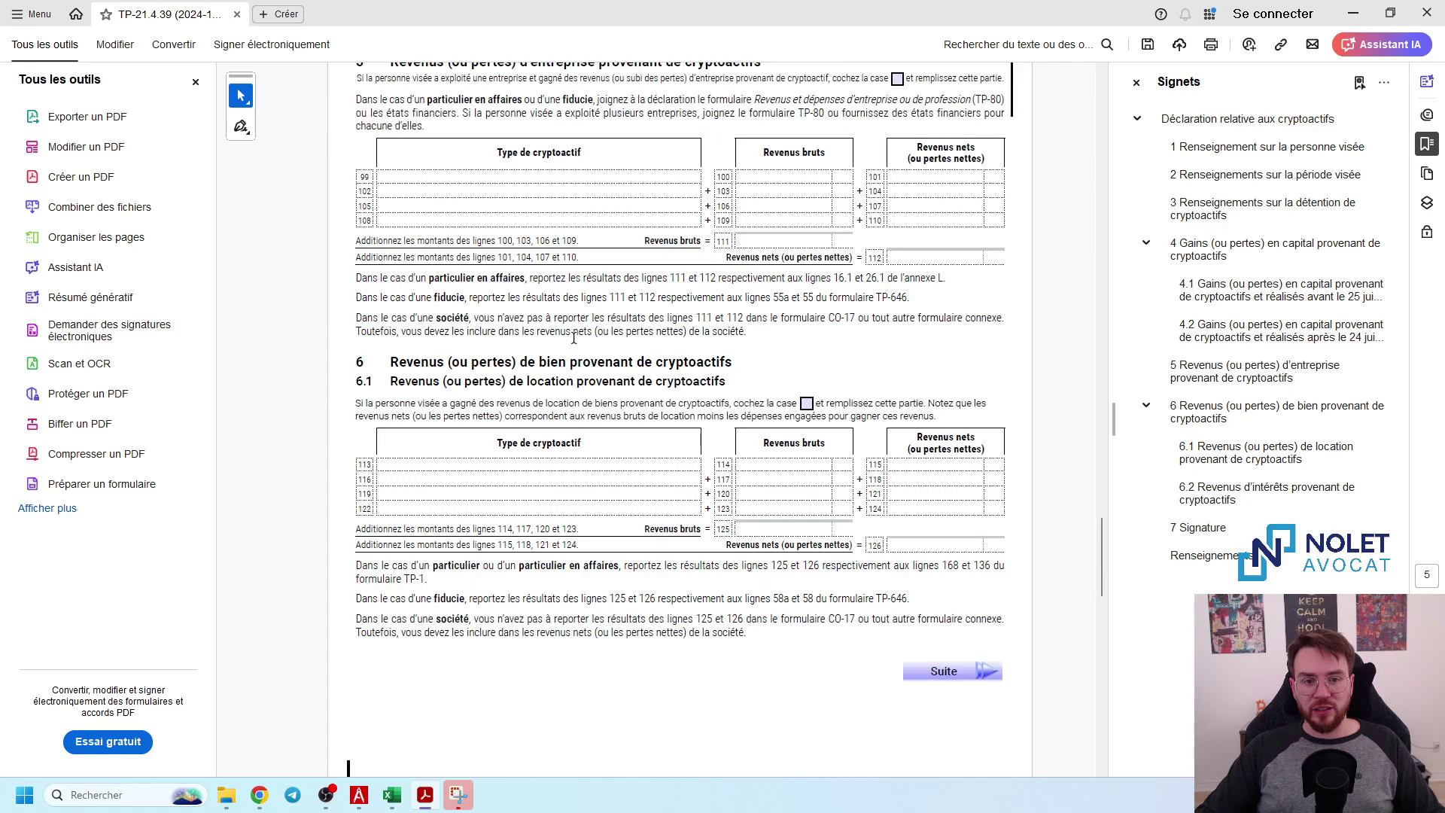
scroll(573, 338, up, 2)
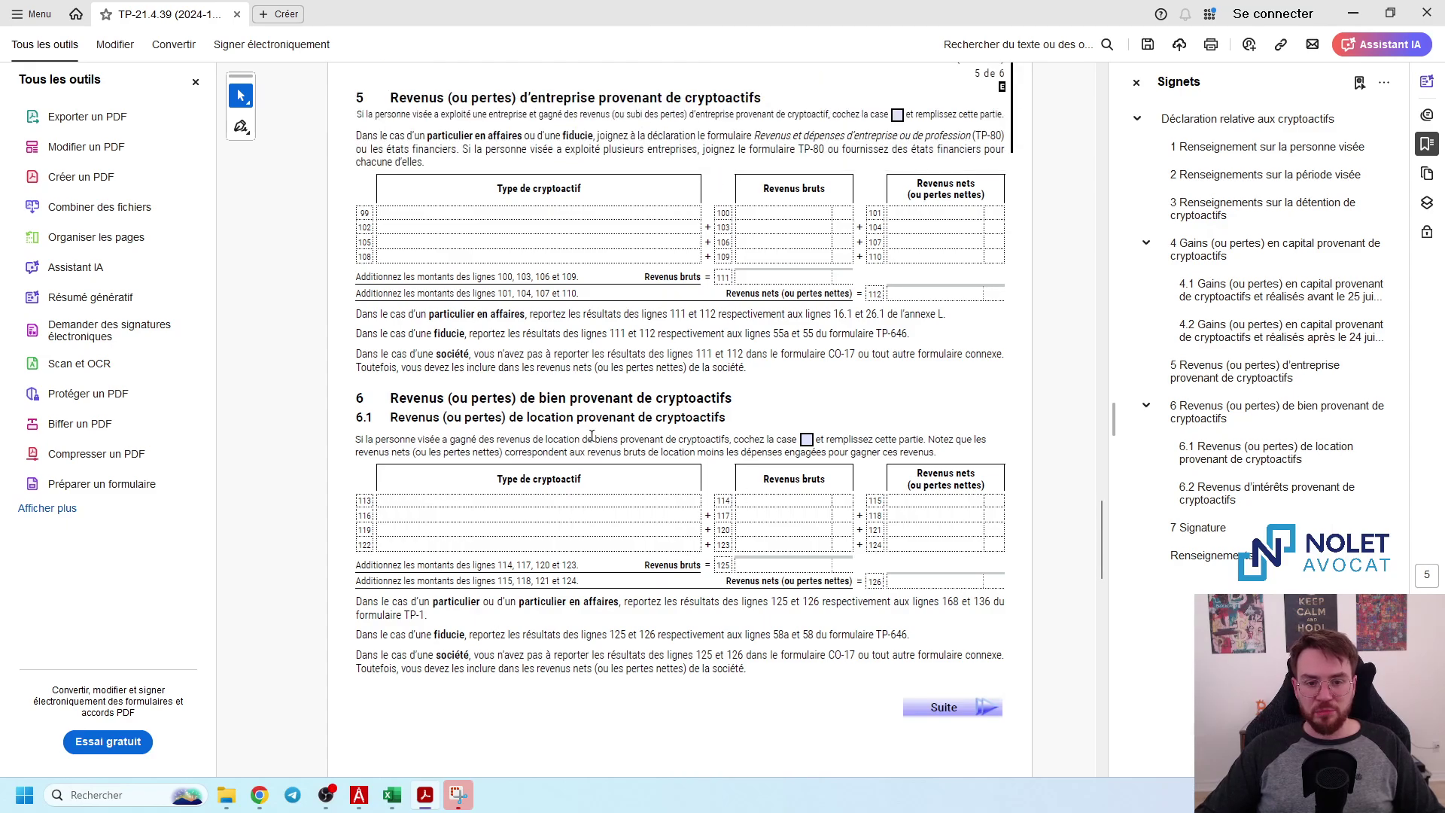
scroll(591, 436, down, 5)
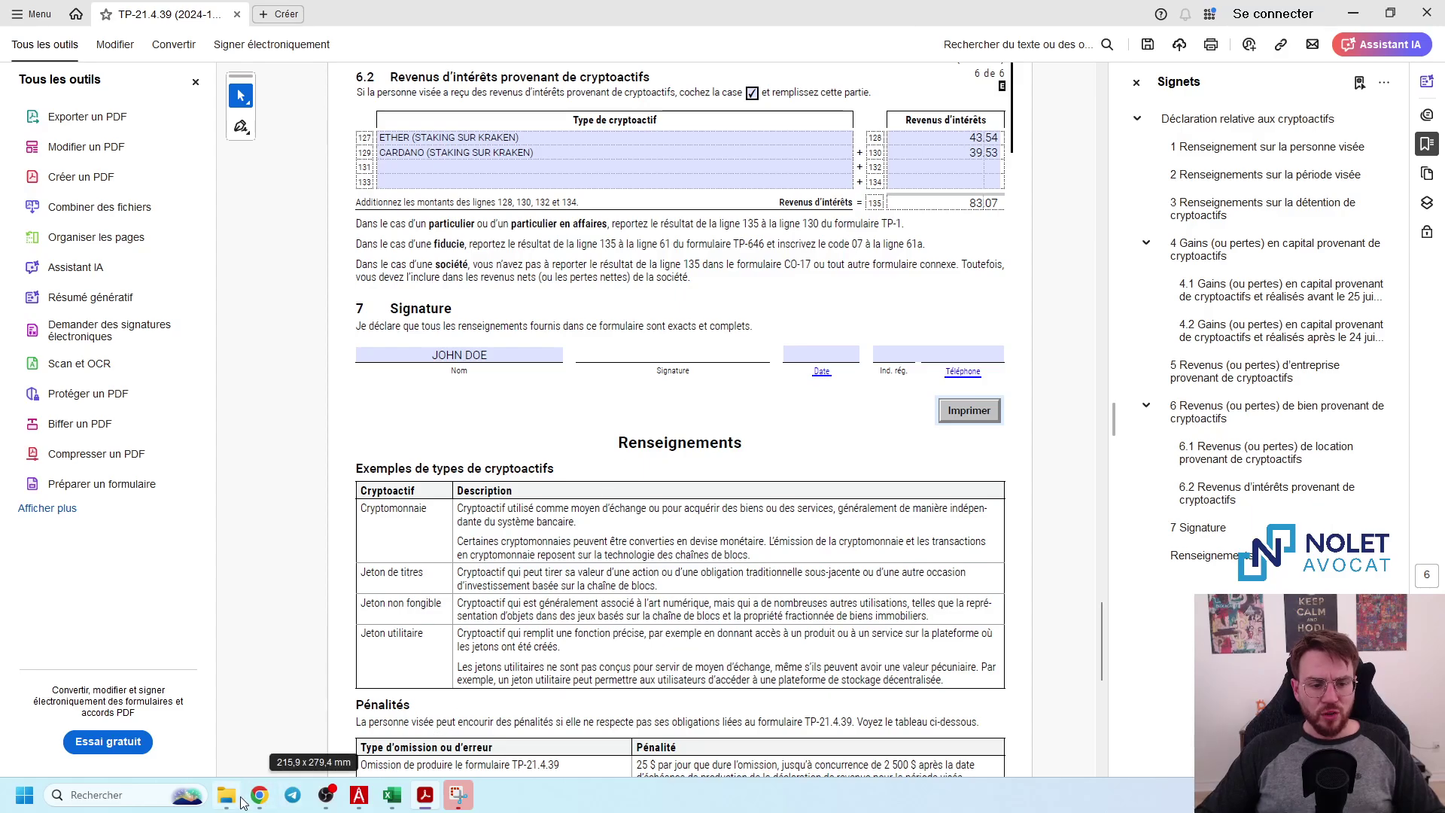
- Switch to Excel and bring up the workbook Données pour le formulaire TP-21.4.39 (2024) to view its layout
mouse_move(239, 802)
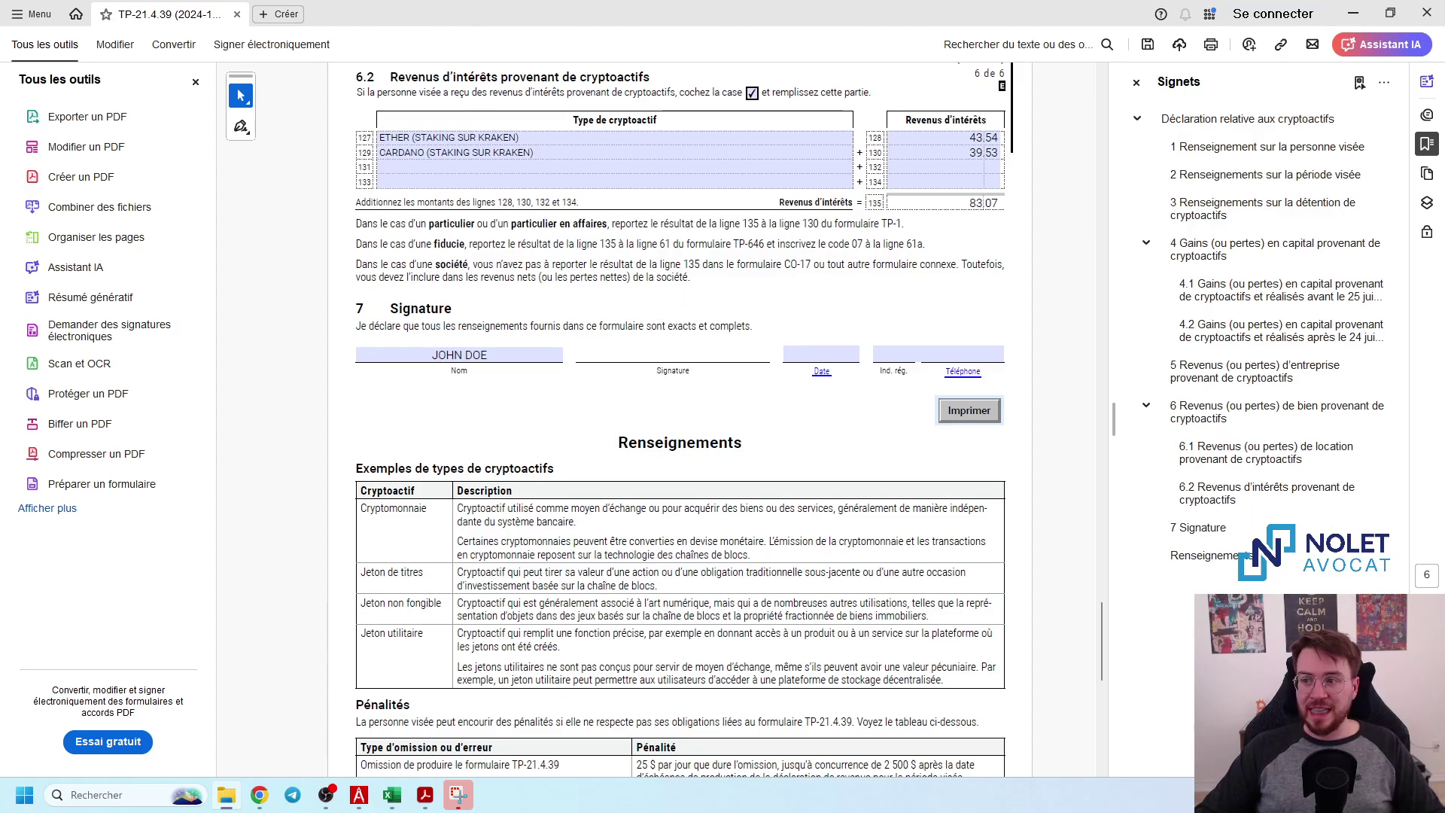
key(alt+Tab)
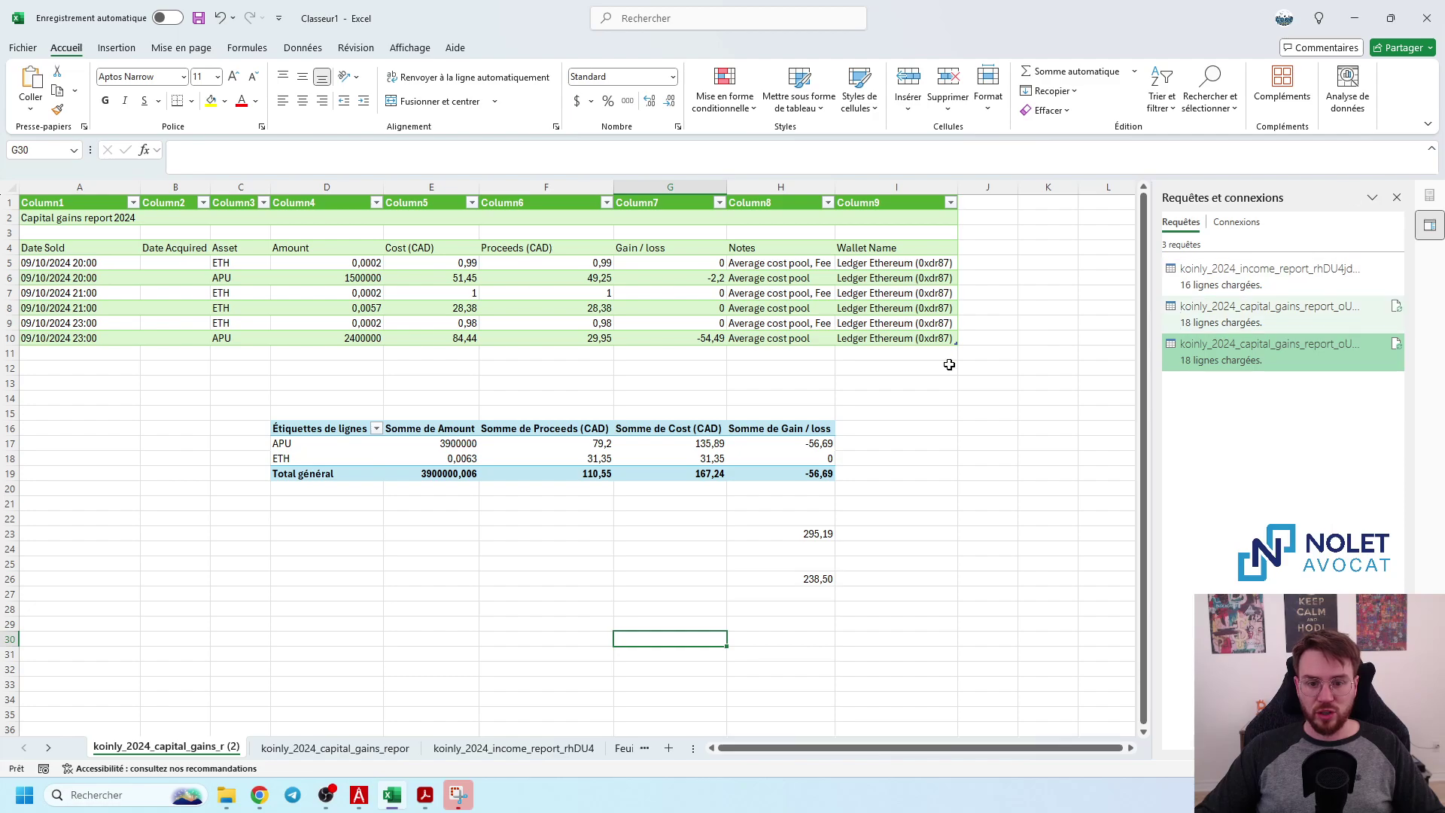
click(946, 376)
key(alt+Tab)
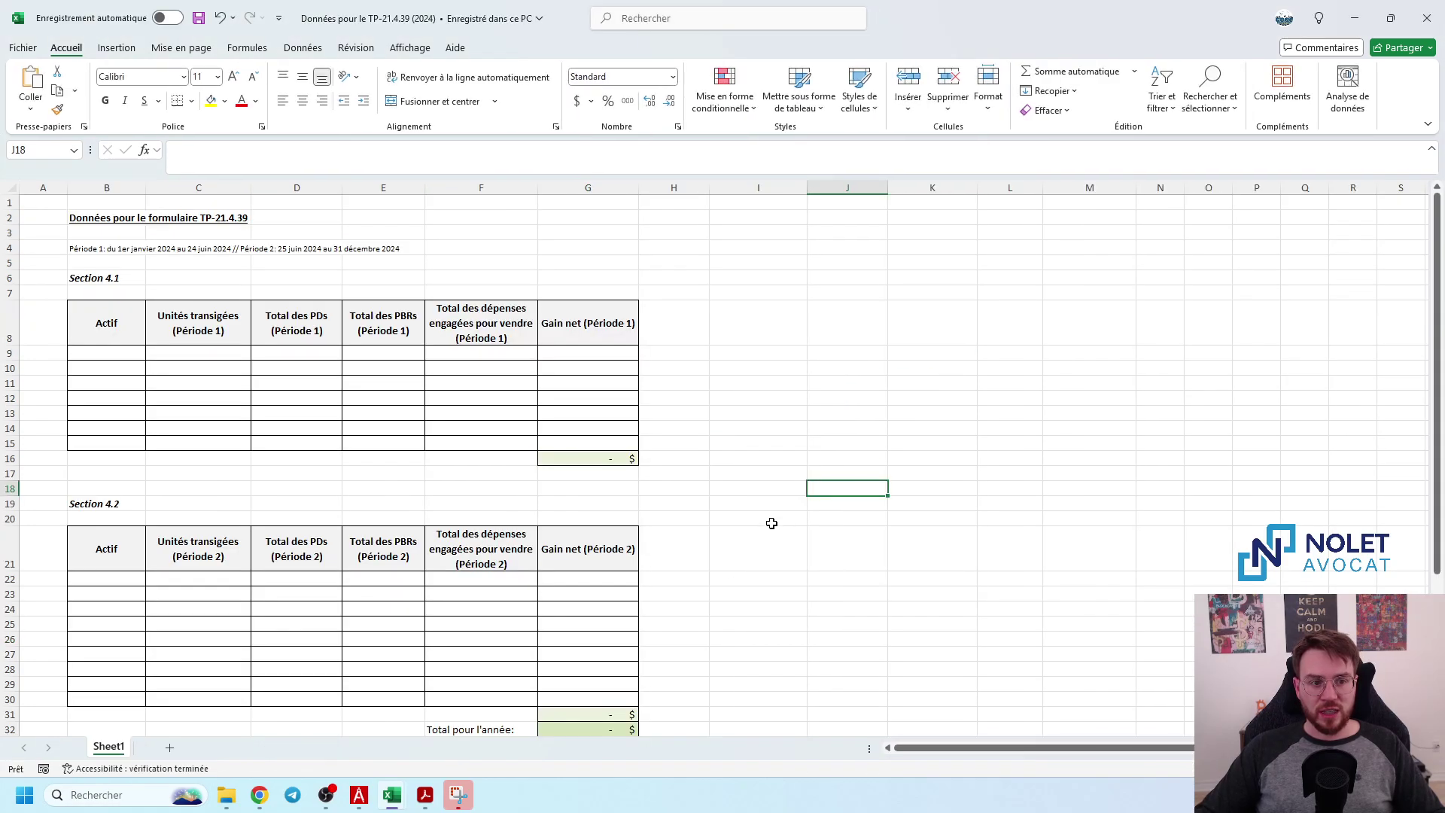
scroll(634, 430, down, 2)
scroll(643, 439, up, 4)
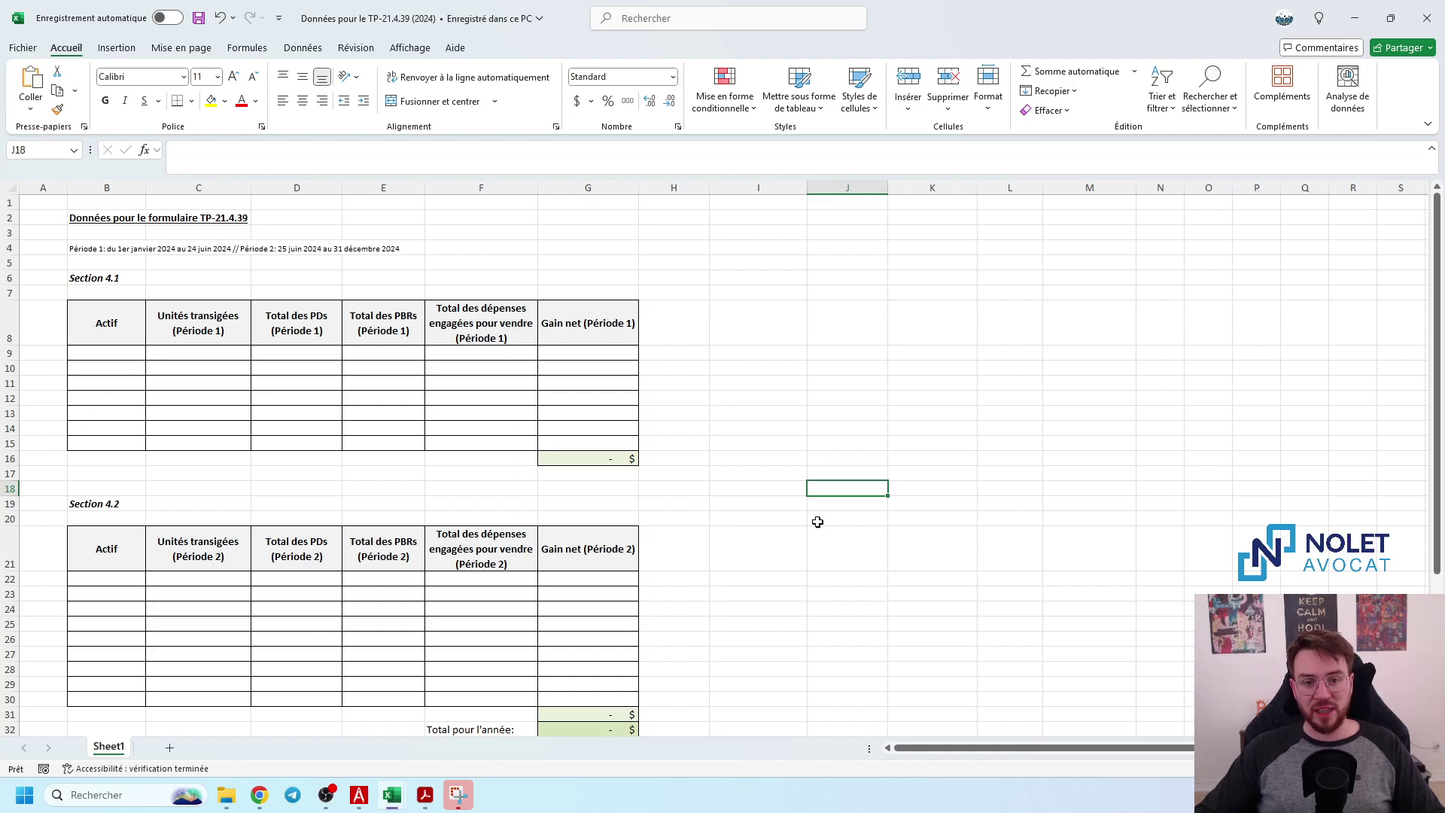
- Go through the columns of the workbook's Section 4.1 table, from Actif to Gain net (Période 1)
click(103, 354)
key(Right)
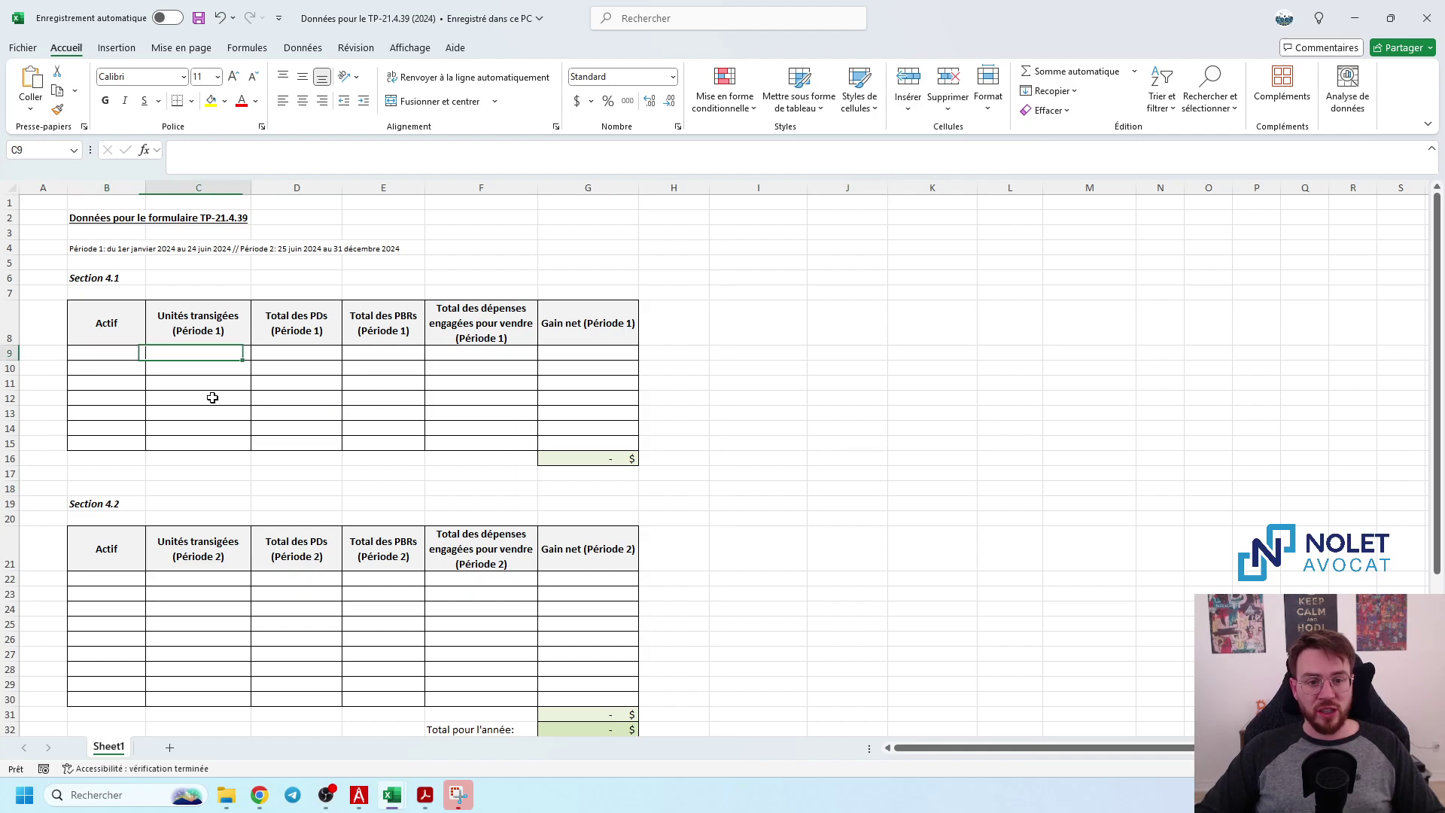
key(Right)
key(Left)
key(Left)
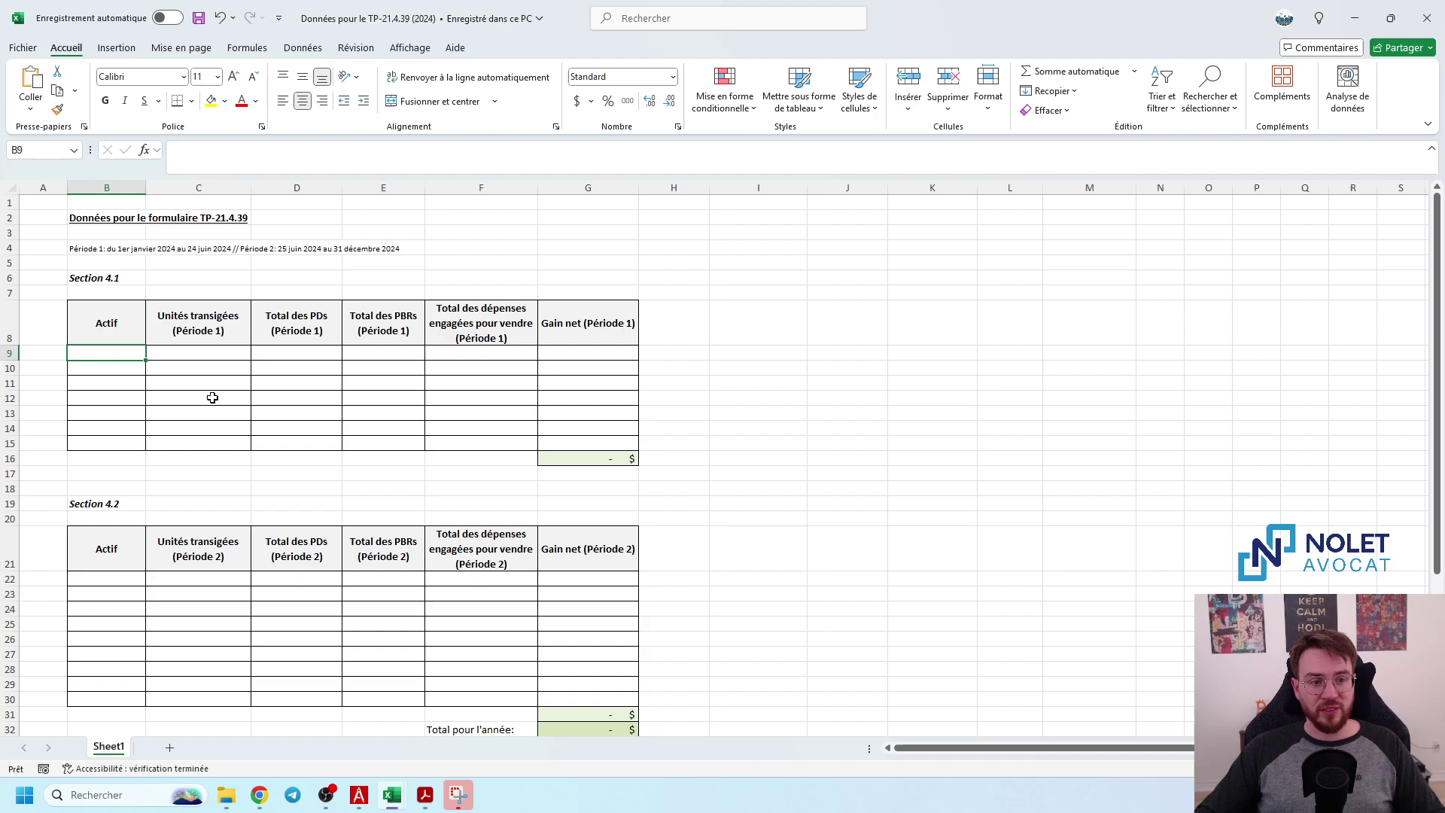
scroll(489, 361, down, 1)
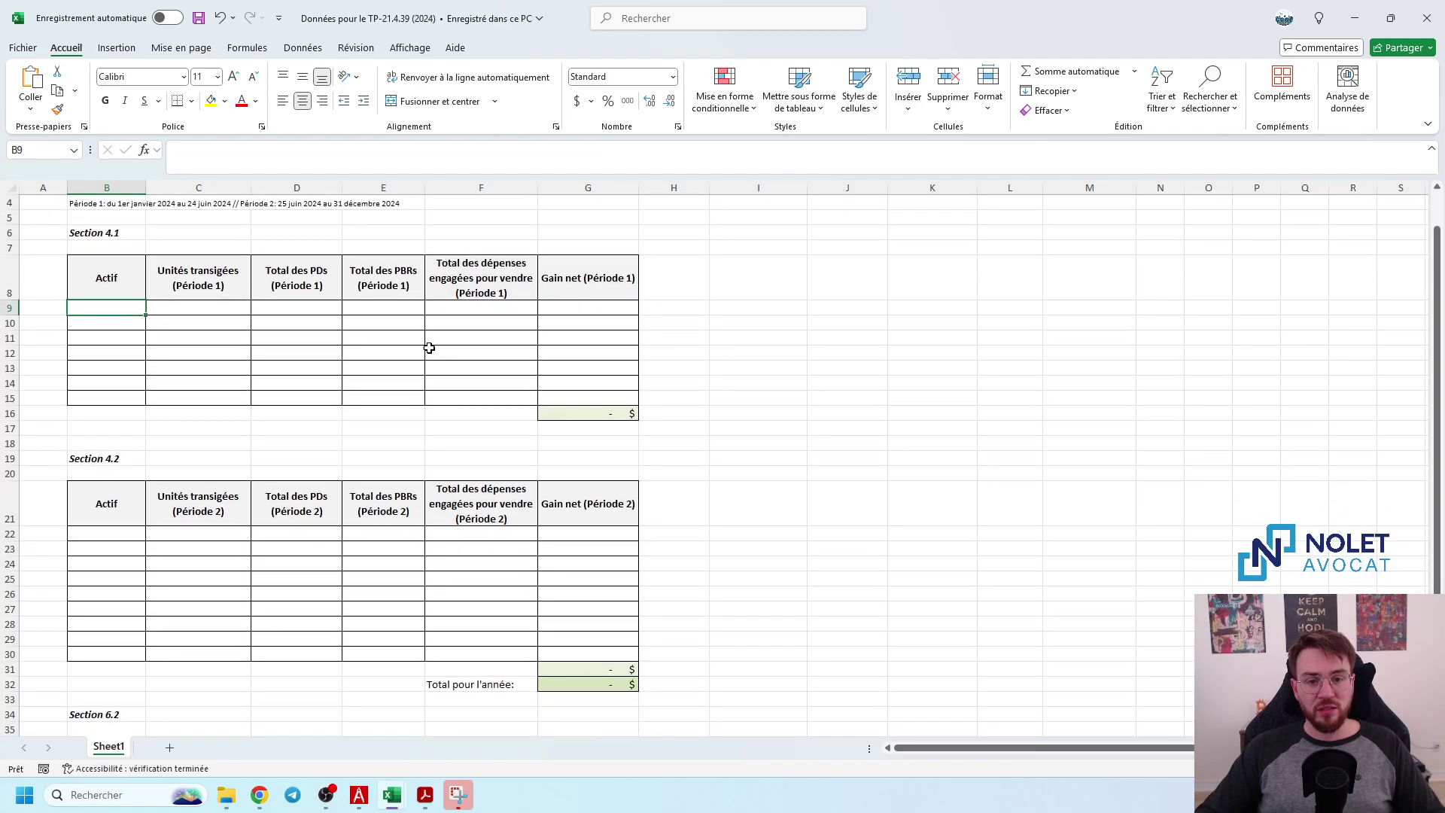
scroll(92, 265, up, 1)
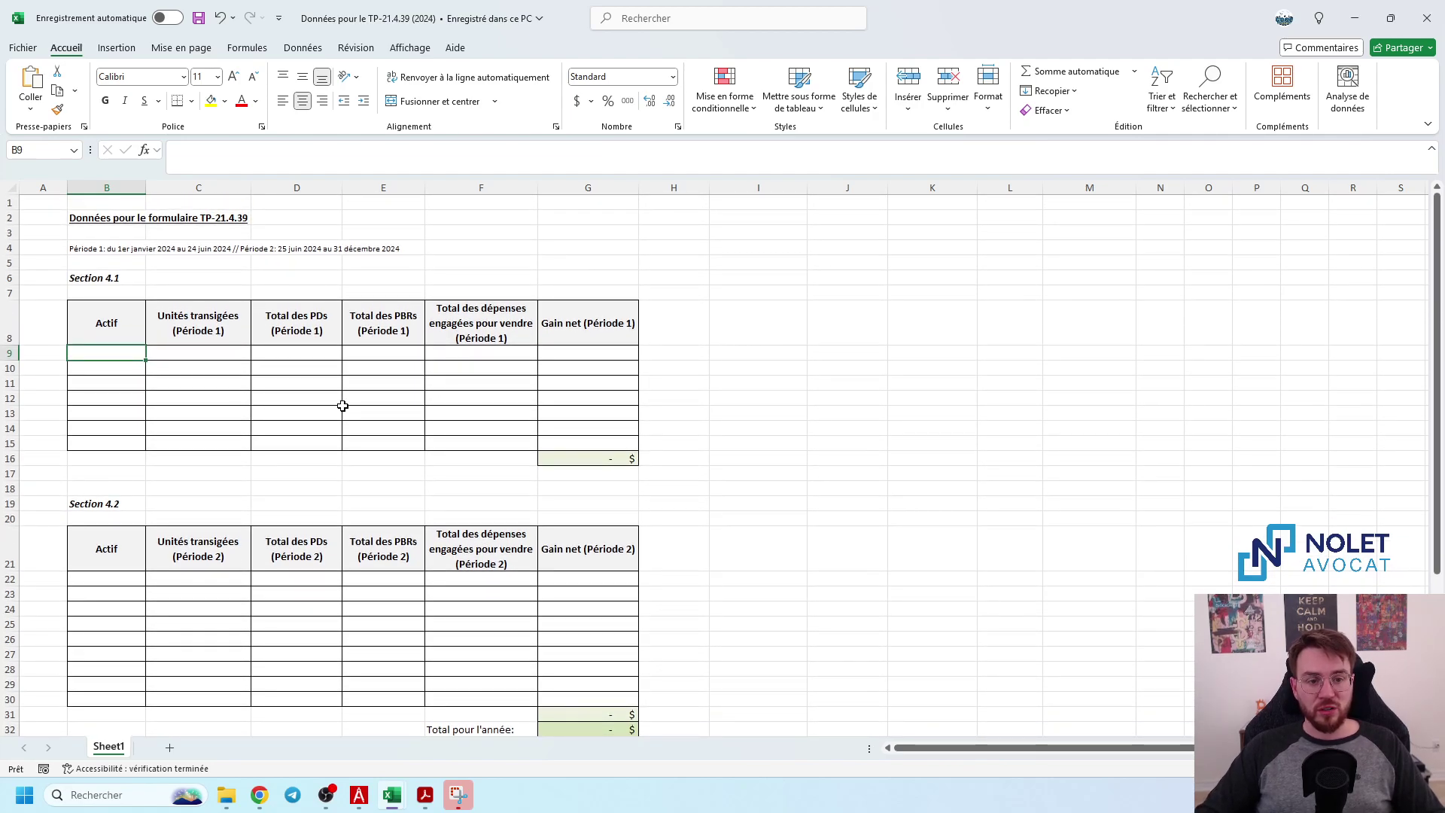
key(Tab)
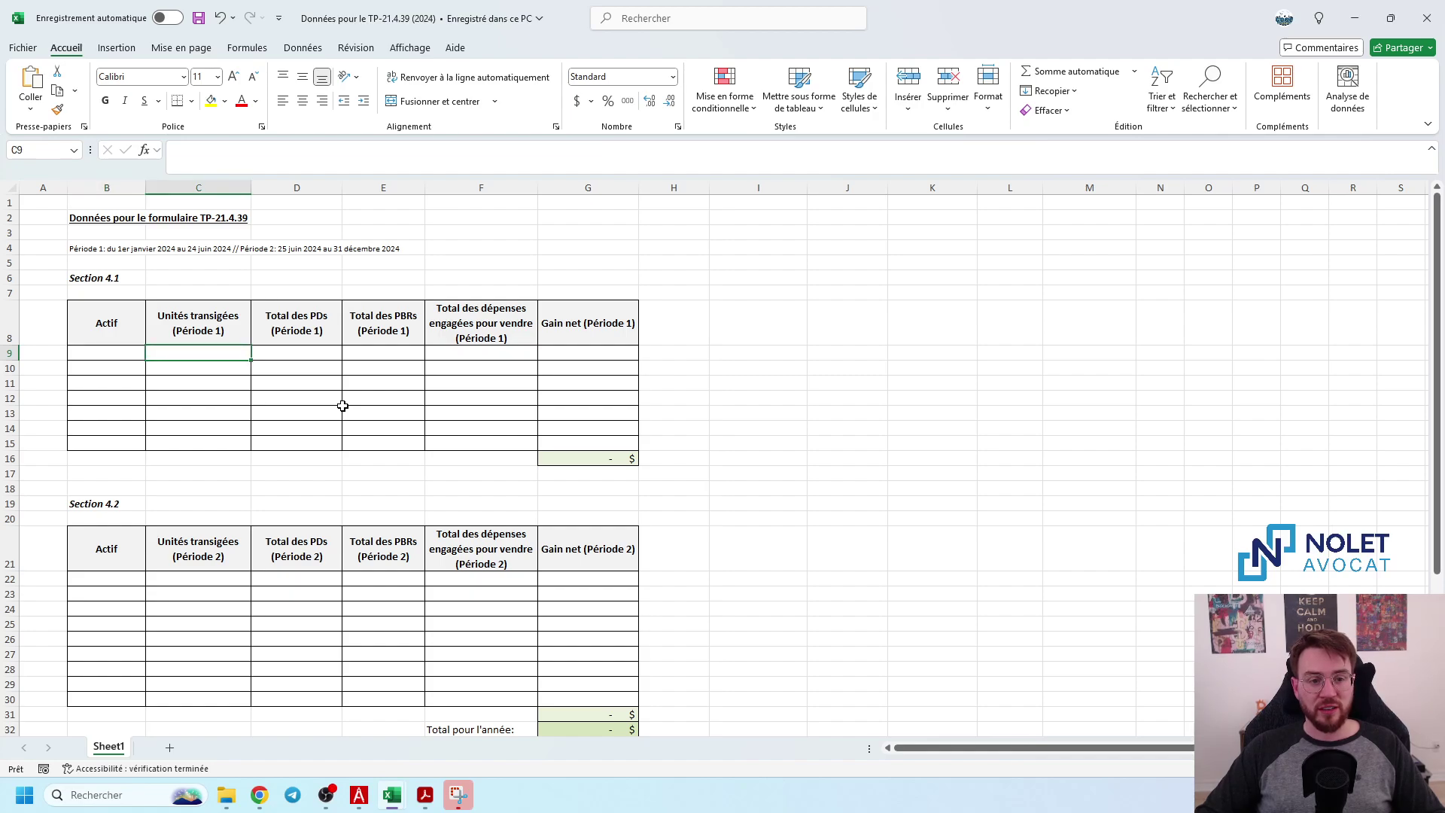
key(Tab)
key(Tab)
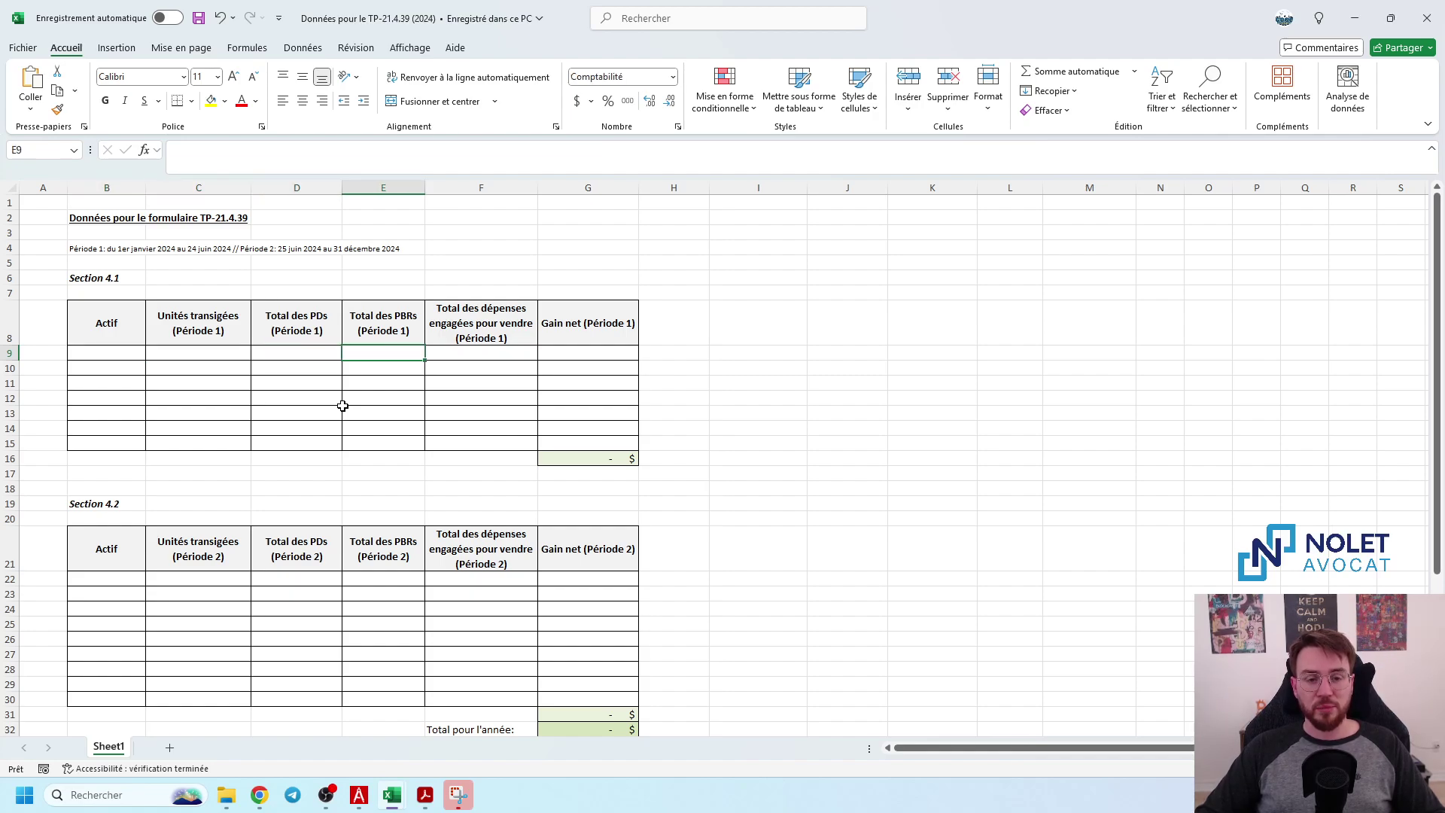
key(Tab)
key(Tab)
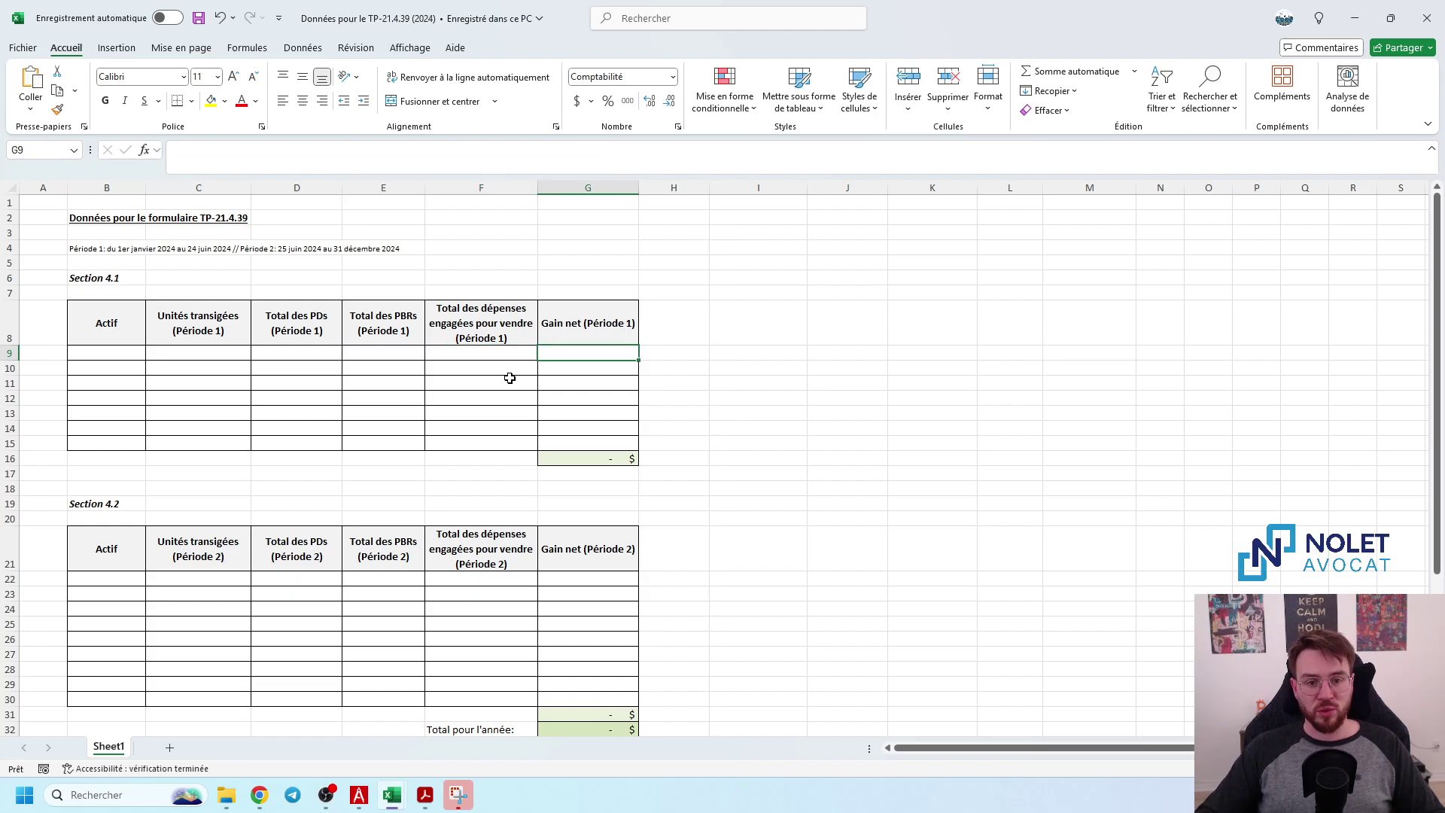
- Review the workbook's Section 4.2 and Section 6.2 tables, close it and return to the Koinly capital gains sheet
scroll(510, 378, down, 3)
scroll(539, 394, up, 3)
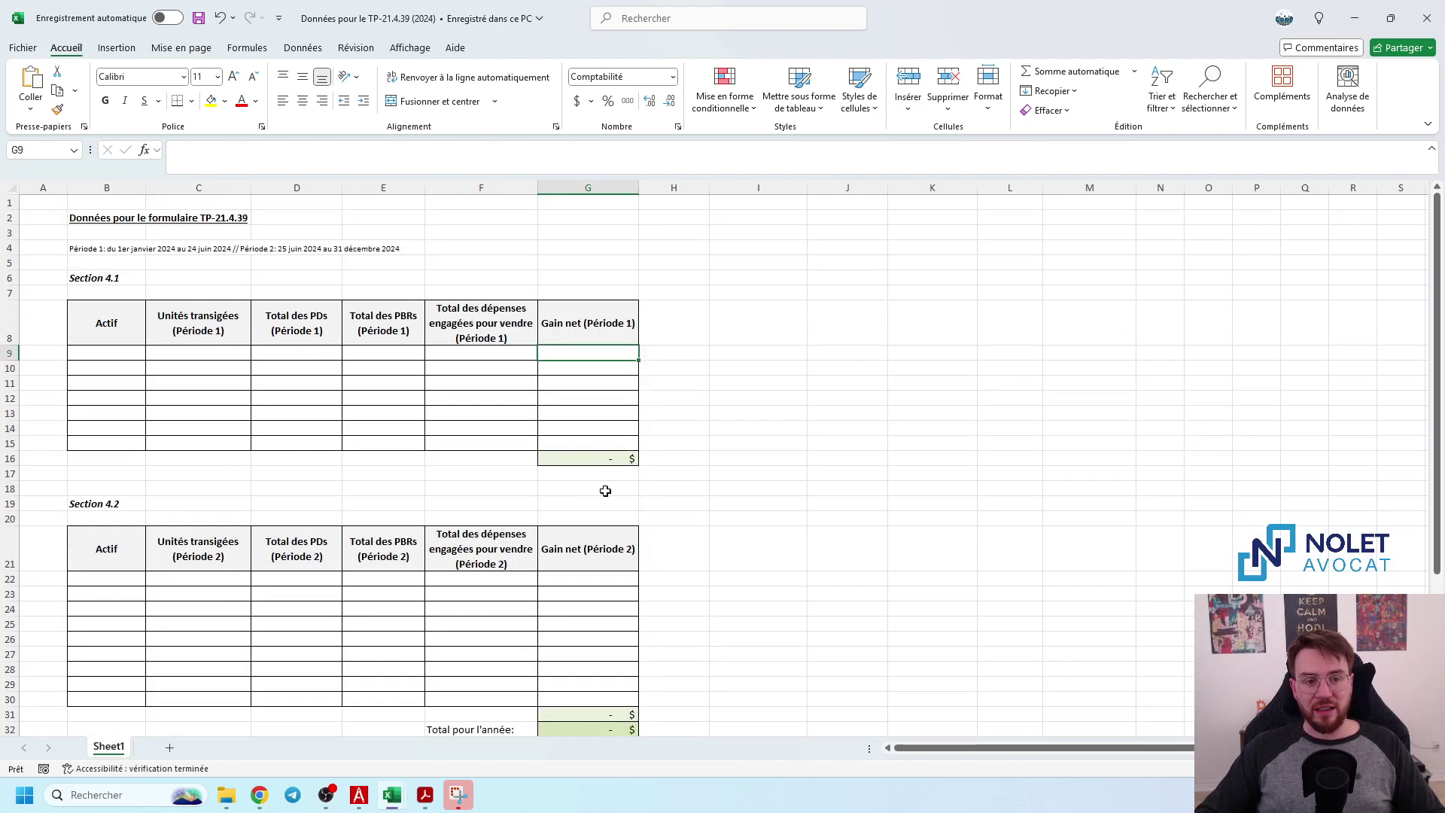
scroll(549, 364, down, 4)
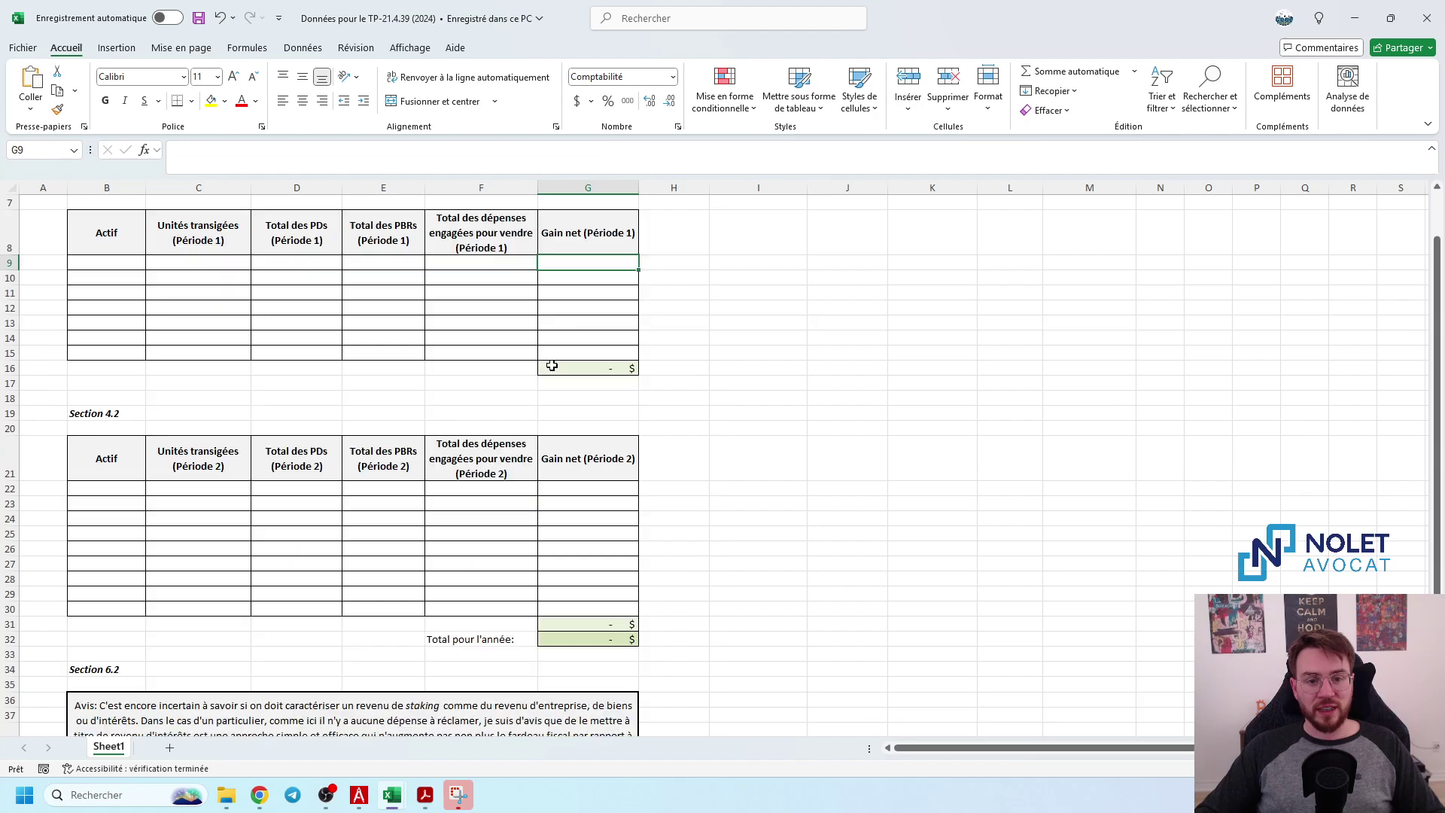
scroll(489, 435, down, 3)
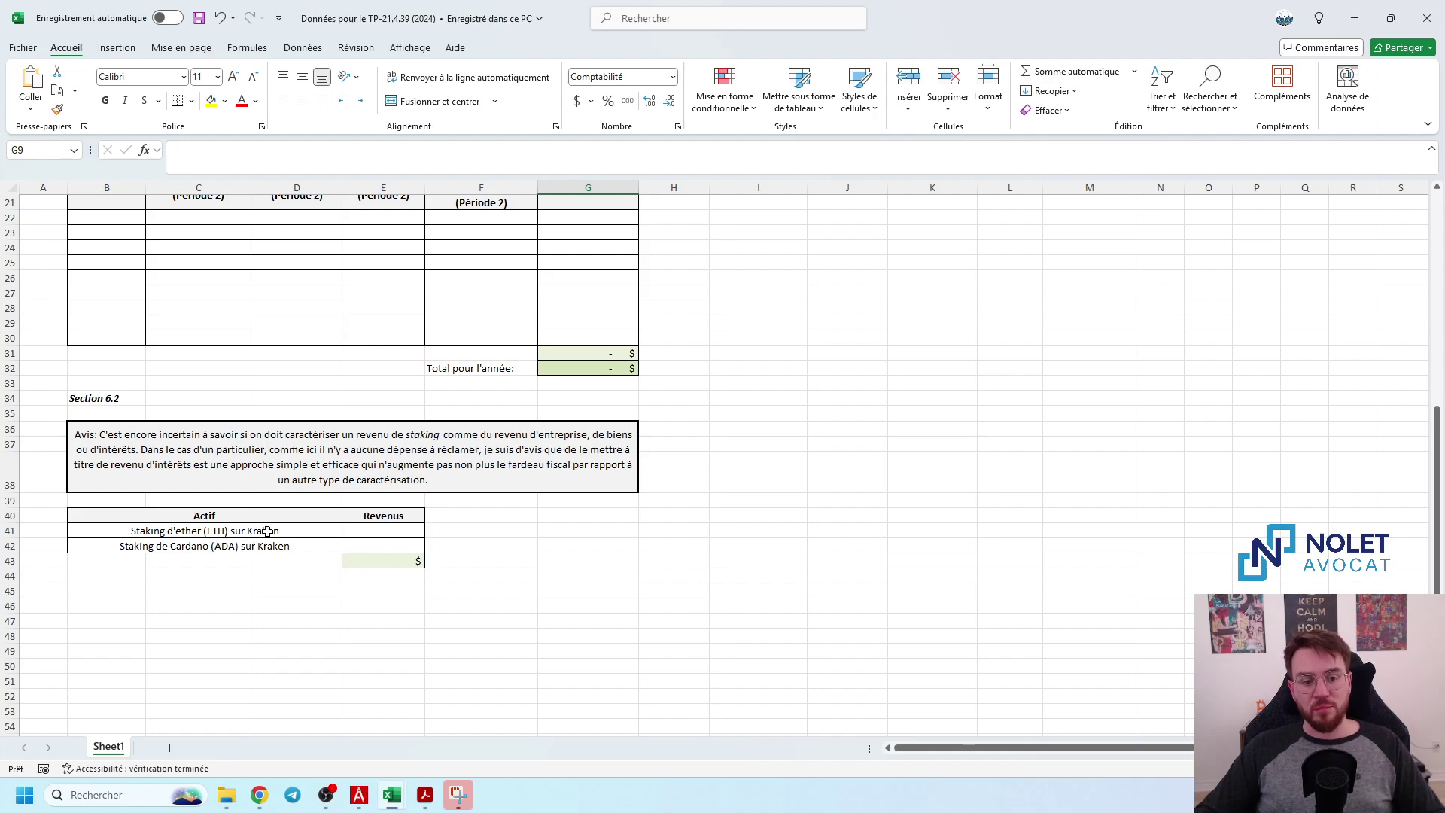
scroll(497, 519, up, 7)
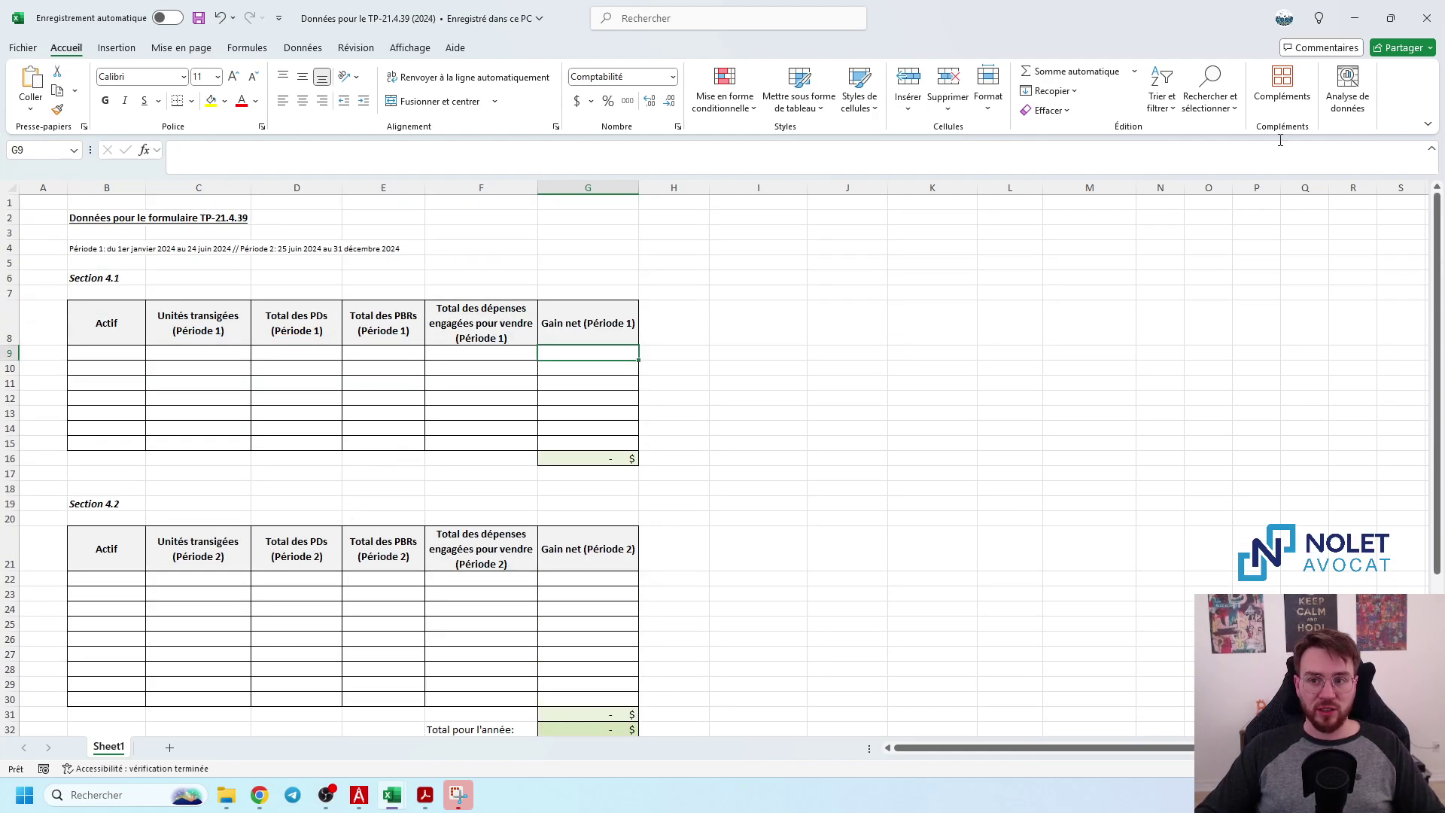
click(1421, 8)
click(416, 547)
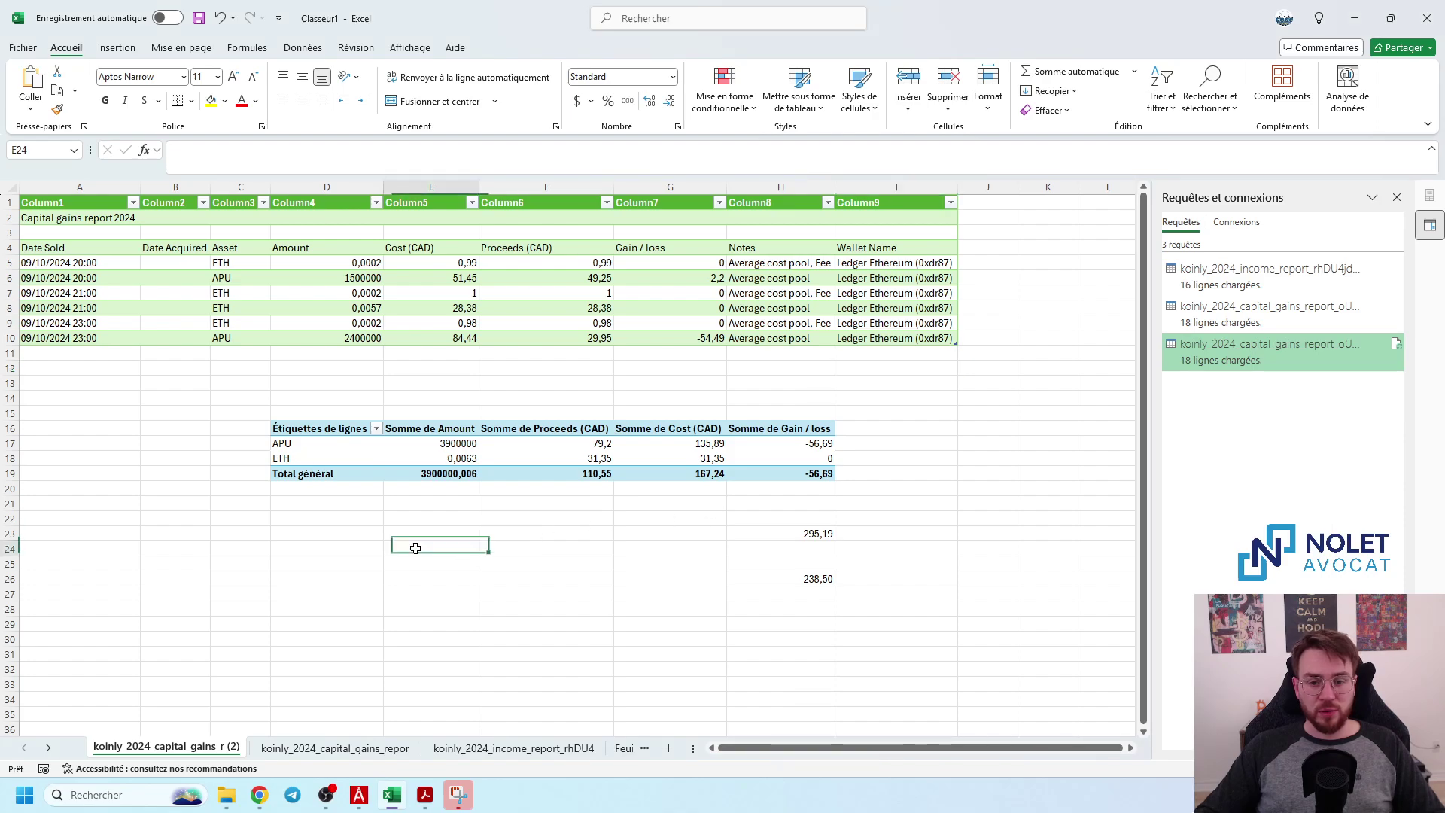